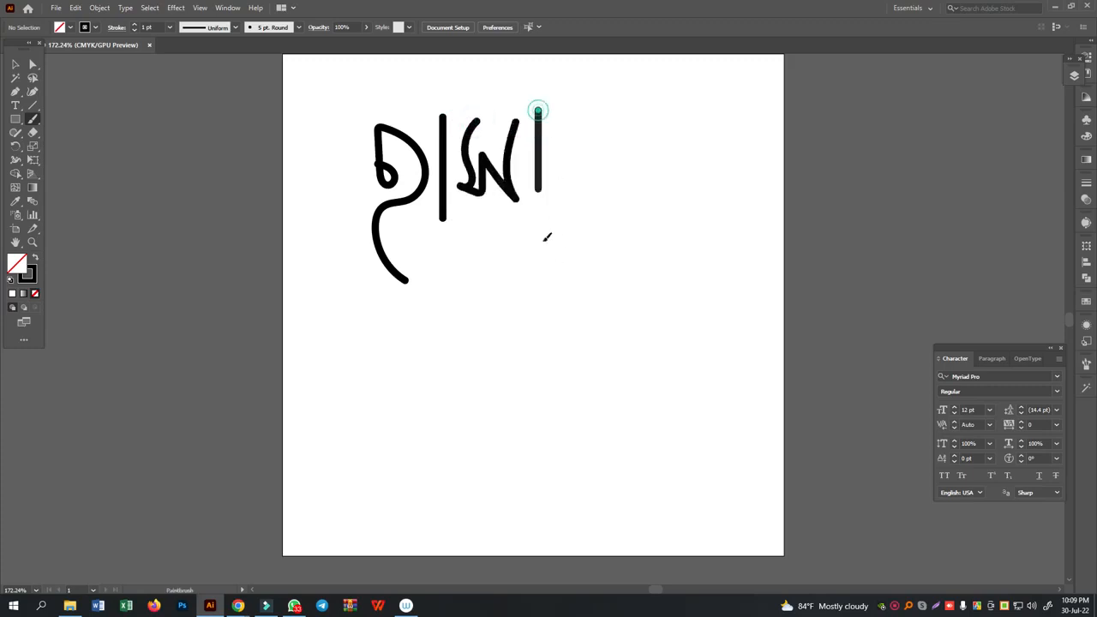
- Paint the last letter of the Bengali word and its two headline strokes with the Paintbrush
{"action": "left_click_drag", "start_coordinate": [573, 142], "coordinate": [580, 182]}
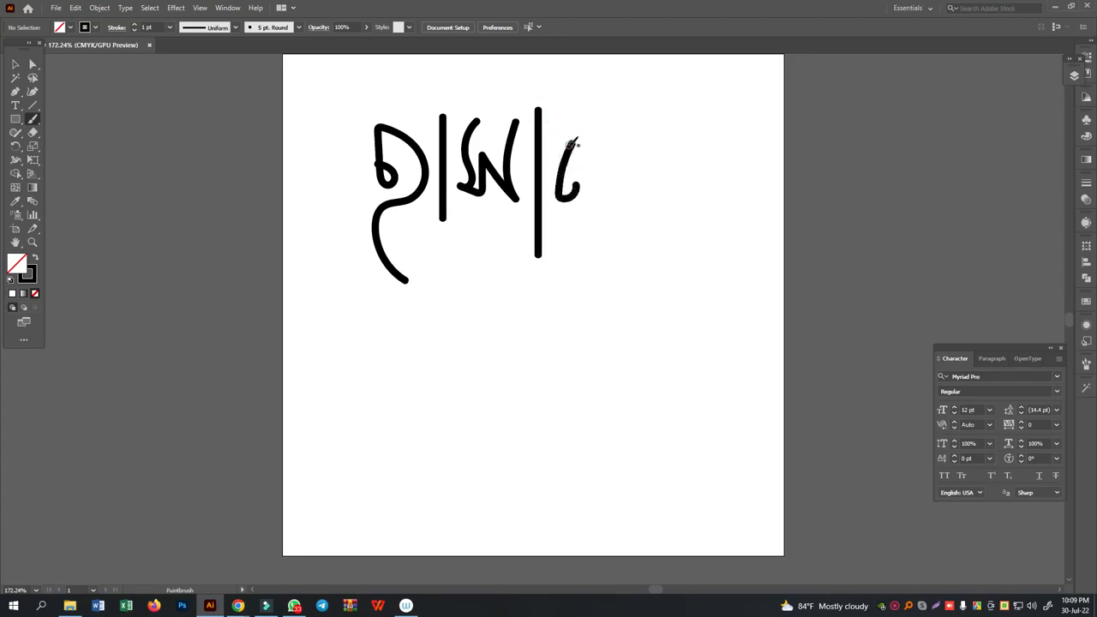
{"action": "mouse_move", "coordinate": [573, 144]}
{"action": "left_mouse_down"}
{"action": "mouse_move", "coordinate": [614, 195]}
{"action": "mouse_move", "coordinate": [607, 122]}
{"action": "left_mouse_up"}
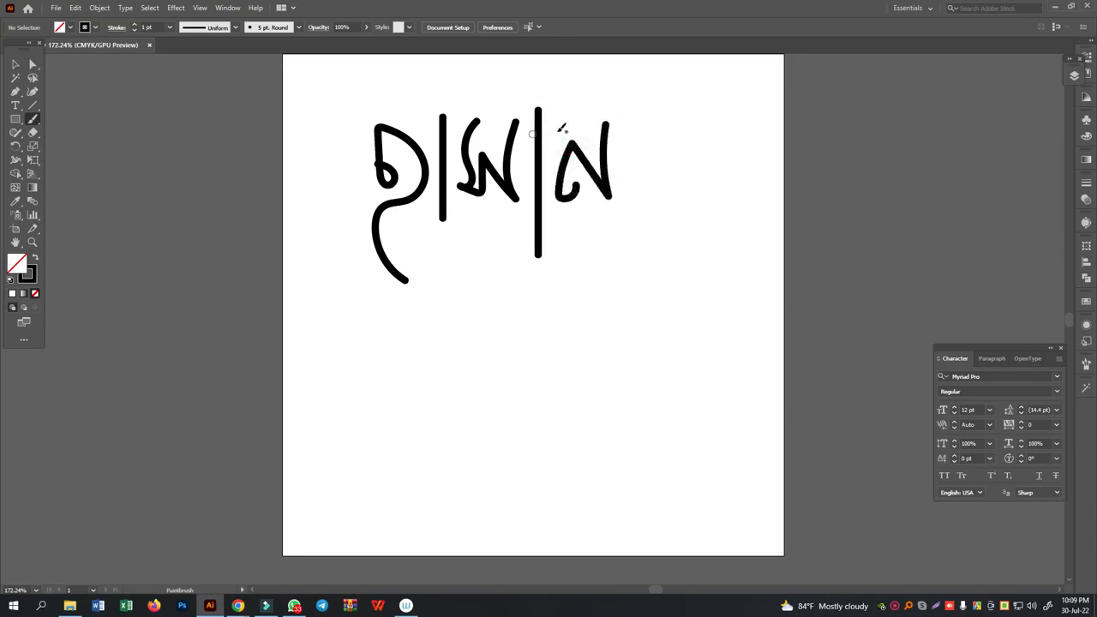
{"action": "left_click_drag", "start_coordinate": [680, 128], "coordinate": [527, 133]}
{"action": "left_click_drag", "start_coordinate": [352, 135], "coordinate": [524, 129]}
- Select all strokes of the painted word and change their brush definition to Basic
{"action": "left_click", "coordinate": [15, 65]}
{"action": "mouse_move", "coordinate": [332, 77]}
{"action": "left_mouse_down"}
{"action": "mouse_move", "coordinate": [575, 156]}
{"action": "mouse_move", "coordinate": [635, 245]}
{"action": "mouse_move", "coordinate": [595, 158]}
{"action": "left_mouse_up"}
{"action": "left_click", "coordinate": [622, 371]}
{"action": "key", "text": "ctrl+equal"}
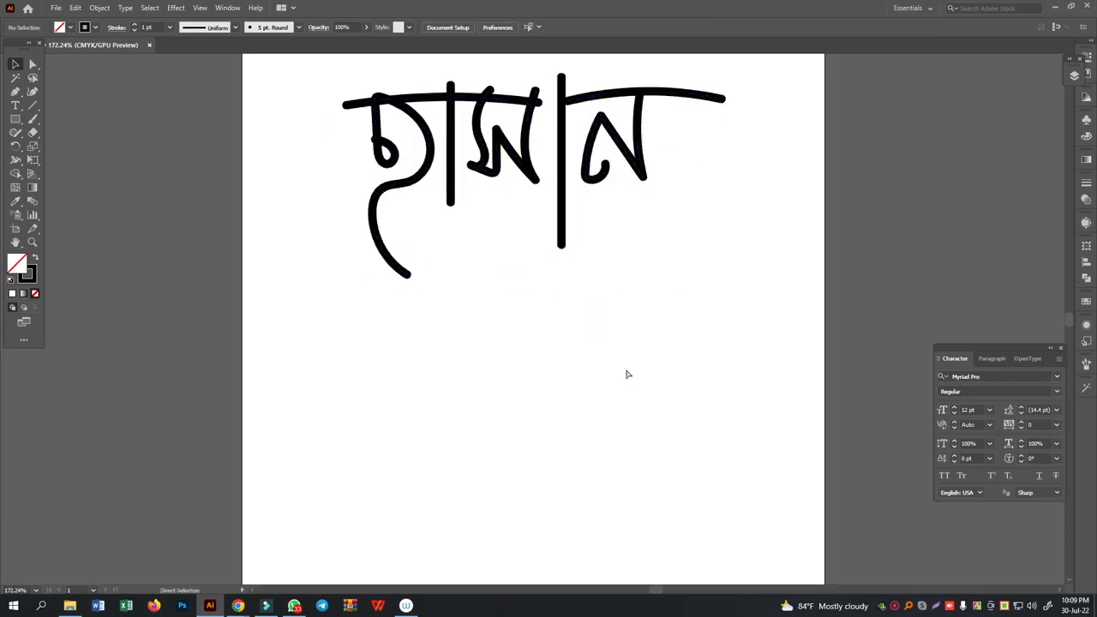
{"action": "key", "text": "ctrl+equal"}
{"action": "scroll", "coordinate": [627, 363], "scroll_direction": "up", "scroll_amount": 3}
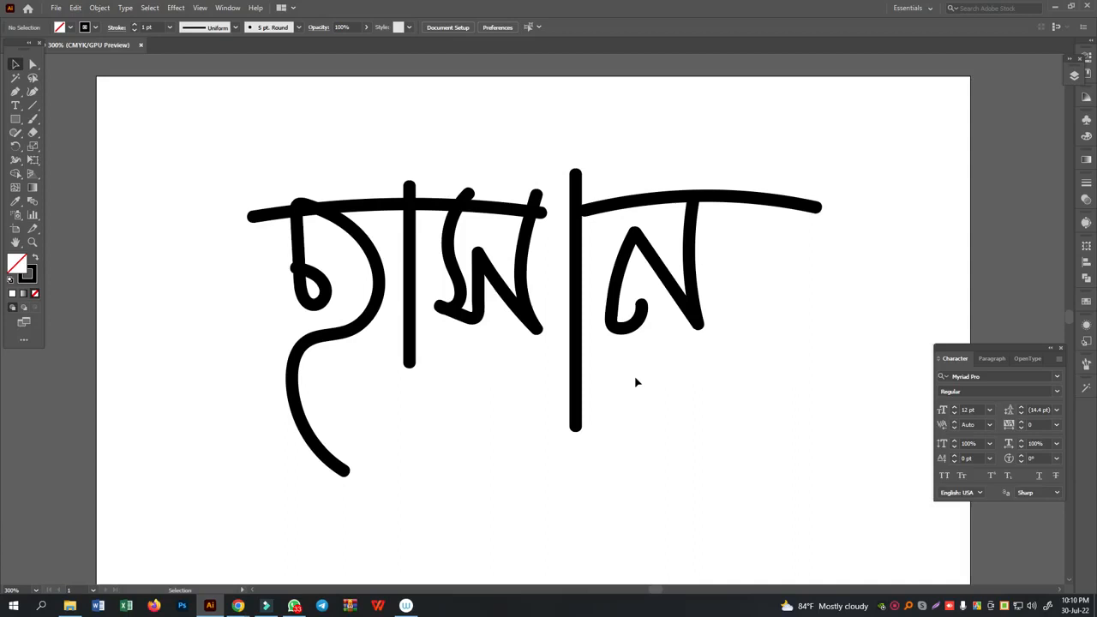
{"action": "left_click_drag", "start_coordinate": [192, 142], "coordinate": [864, 380]}
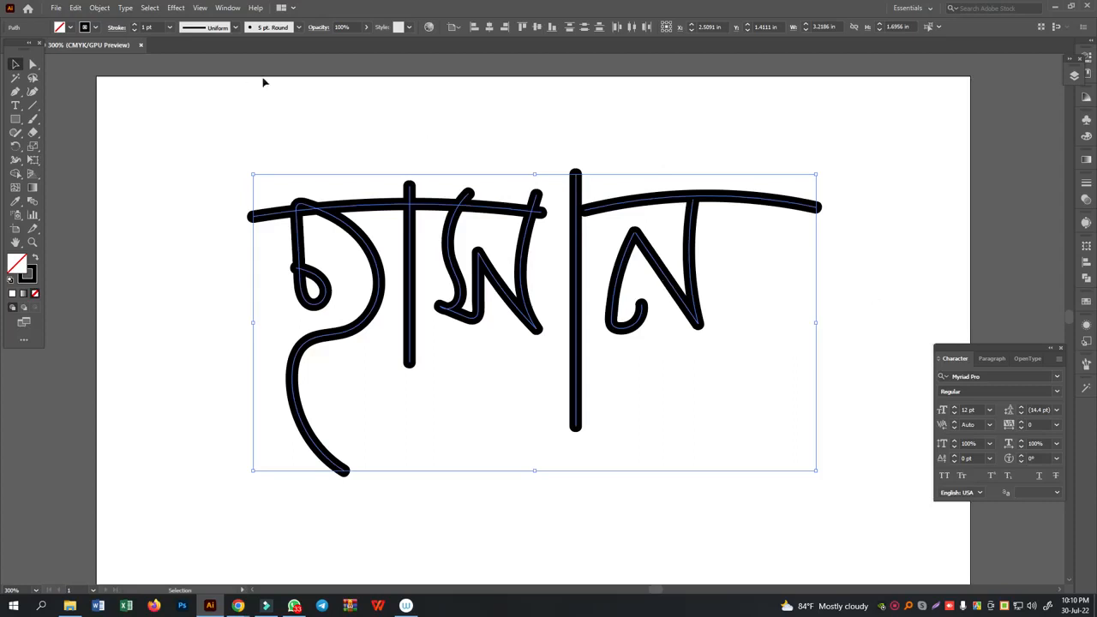
{"action": "left_click", "coordinate": [299, 29]}
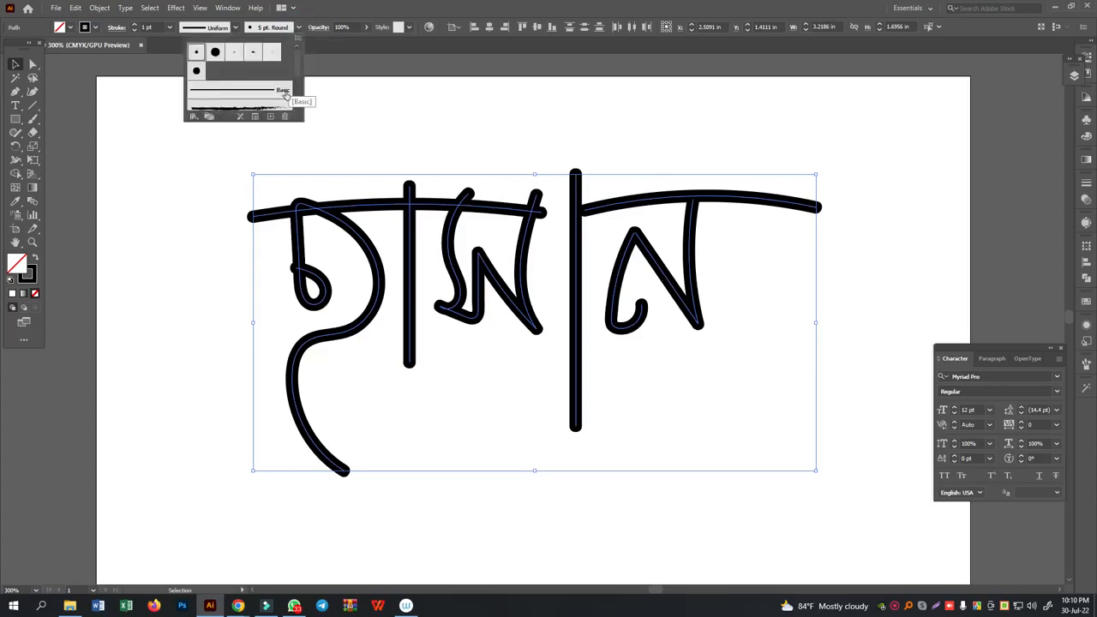
{"action": "left_click", "coordinate": [298, 28]}
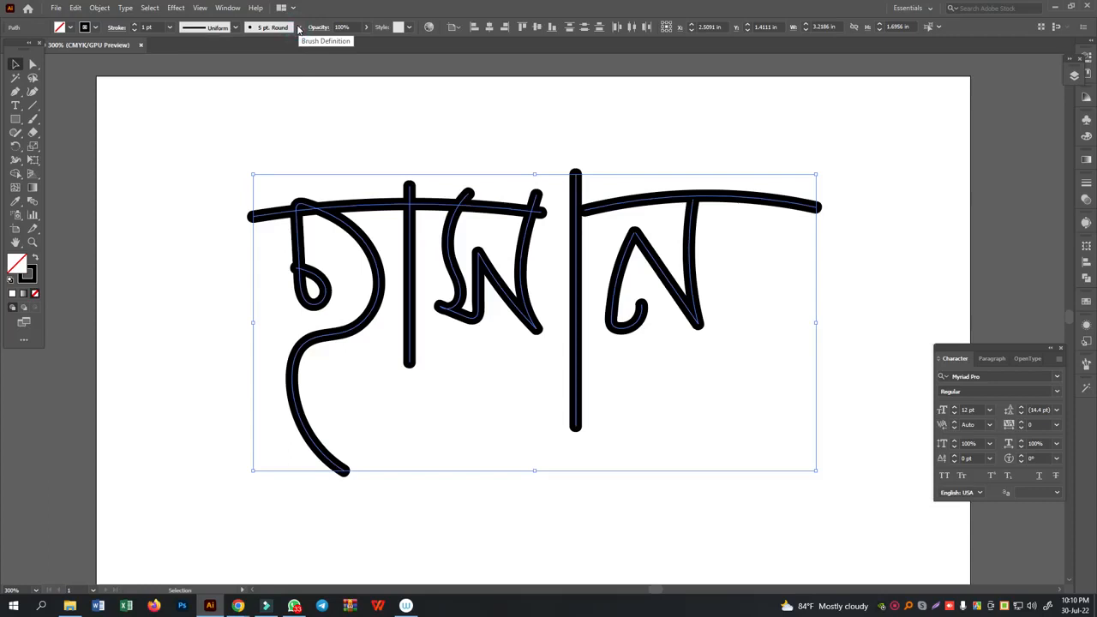
{"action": "left_click", "coordinate": [298, 29]}
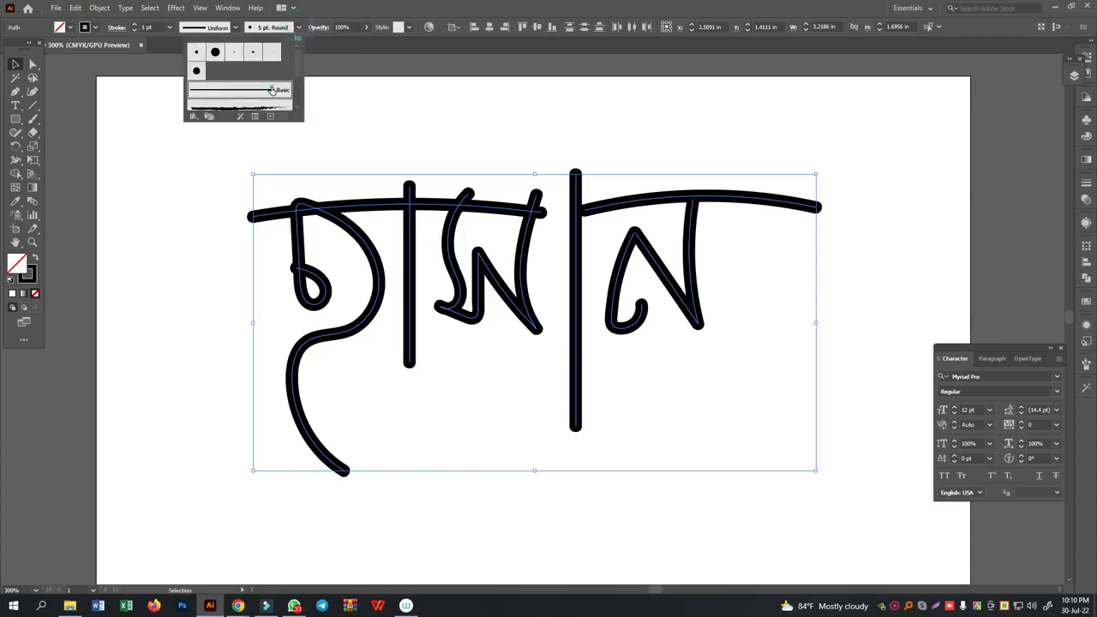
{"action": "left_click", "coordinate": [270, 90]}
- Try an elliptical width profile on the selected strokes, then give them the one tapering from thick to pointed
{"action": "left_click", "coordinate": [236, 28]}
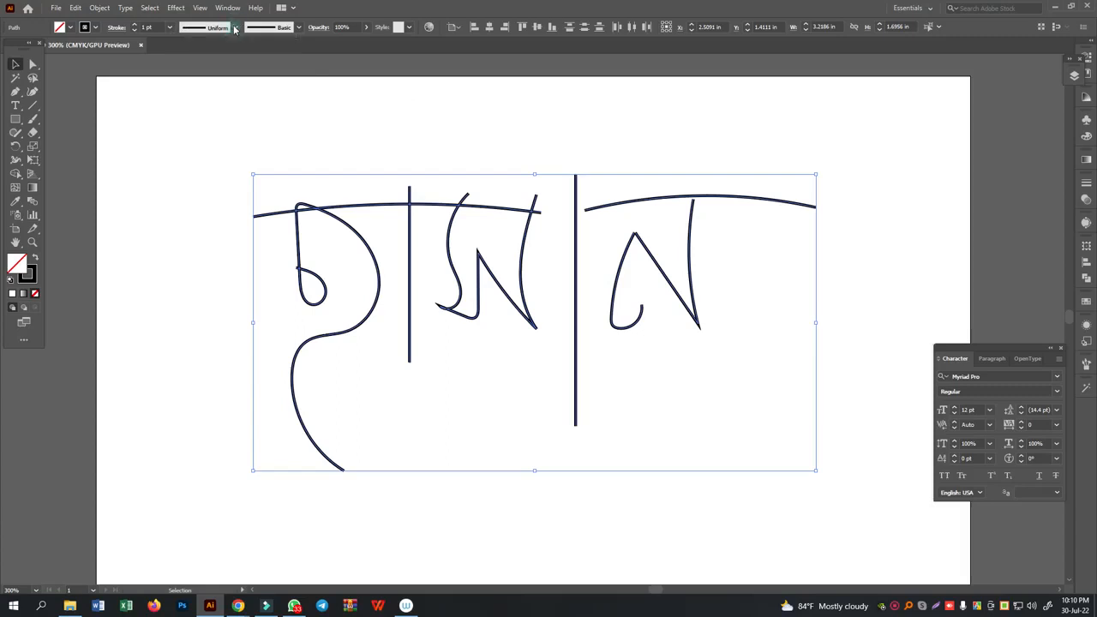
{"action": "left_click", "coordinate": [236, 29]}
{"action": "left_click", "coordinate": [204, 67]}
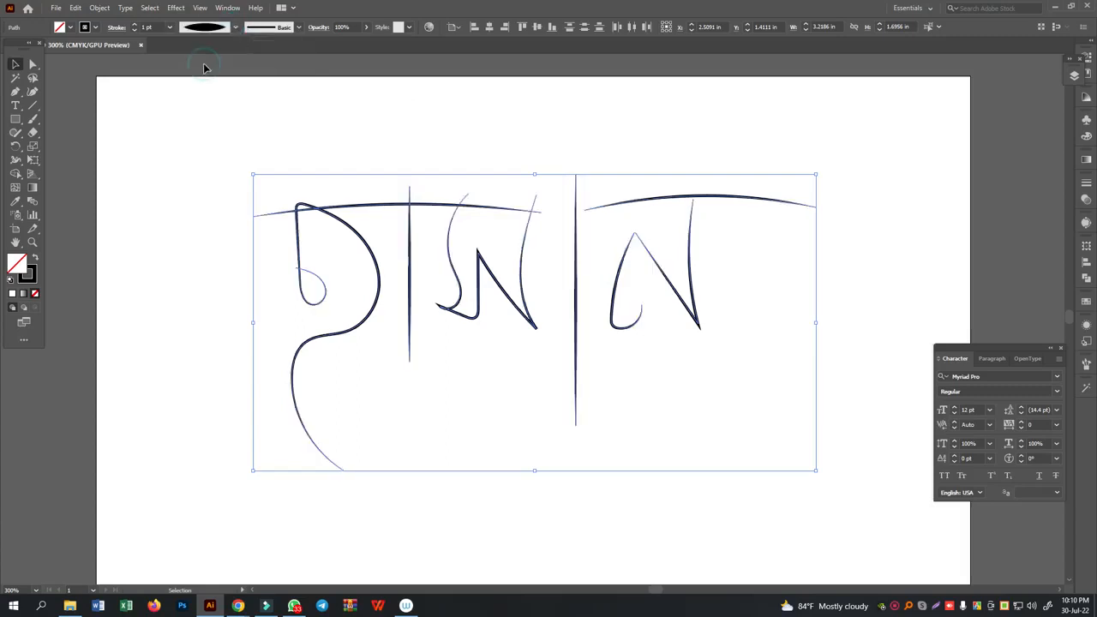
{"action": "left_click", "coordinate": [237, 29]}
{"action": "left_click", "coordinate": [192, 112]}
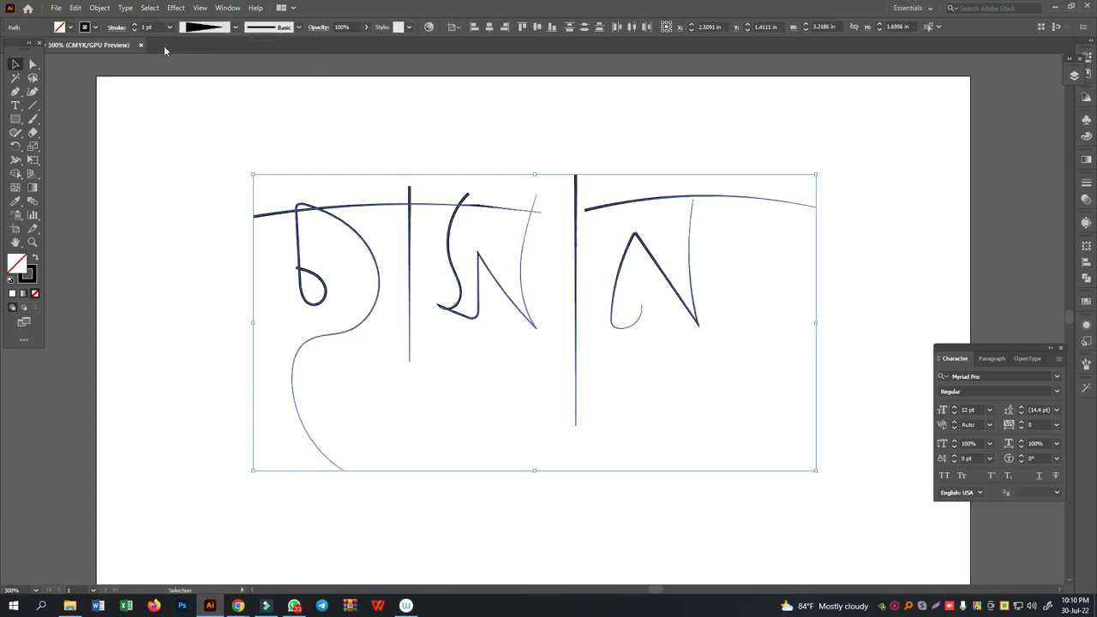
- Increase the stroke weight of the selected lettering to 10 pt
{"action": "left_click", "coordinate": [134, 25]}
{"action": "left_click", "coordinate": [135, 25]}
{"action": "left_click", "coordinate": [135, 25]}
{"action": "left_click", "coordinate": [134, 25]}
{"action": "left_click", "coordinate": [134, 25]}
{"action": "left_click", "coordinate": [135, 30]}
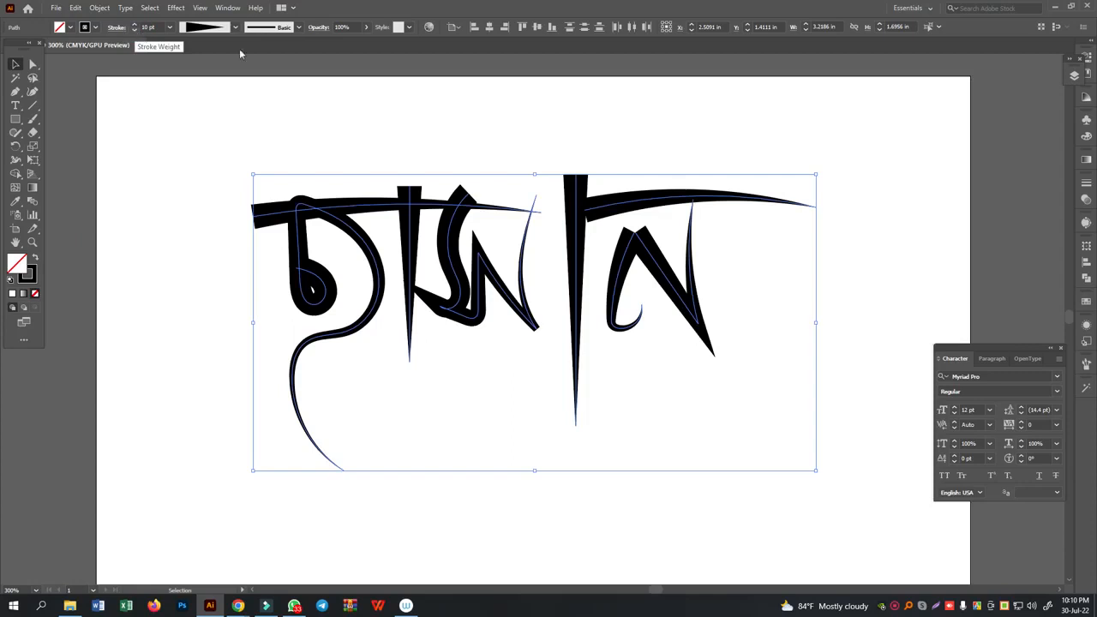
- Apply the Charcoal - Feather brush to the selected lettering and deselect it
{"action": "left_click", "coordinate": [299, 27]}
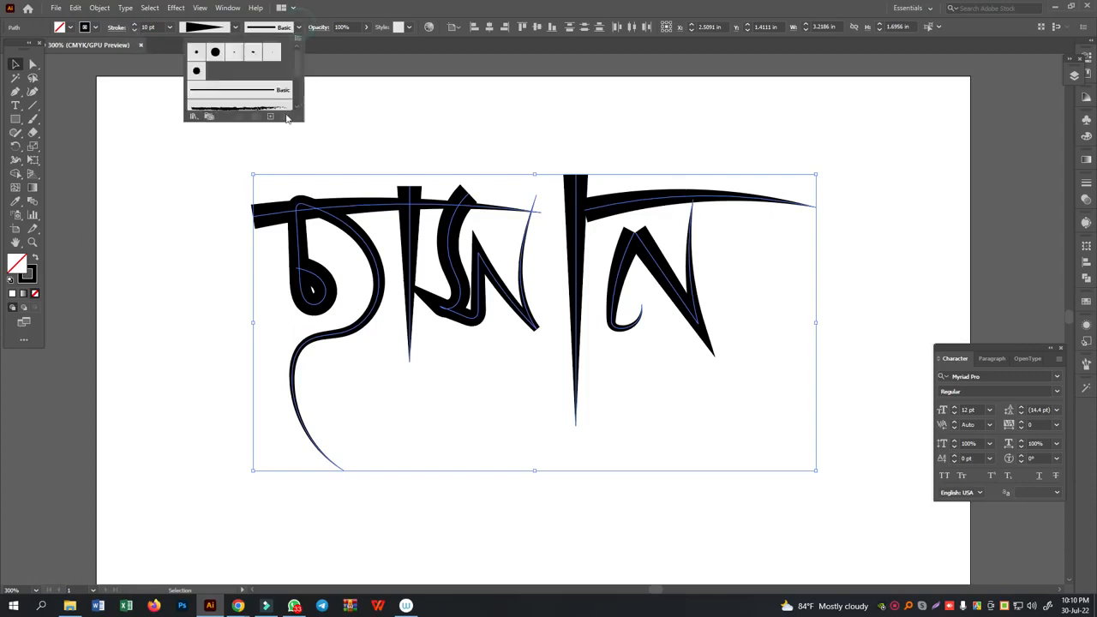
{"action": "left_click_drag", "start_coordinate": [300, 119], "coordinate": [308, 280]}
{"action": "left_click", "coordinate": [268, 112]}
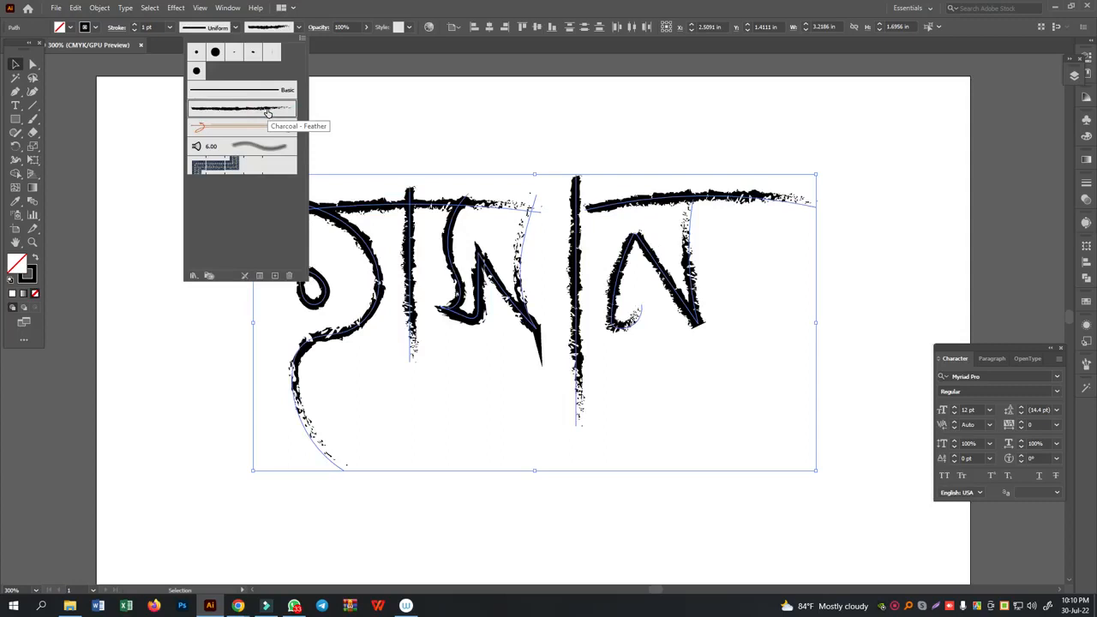
{"action": "left_click", "coordinate": [573, 134]}
{"action": "left_click", "coordinate": [579, 124]}
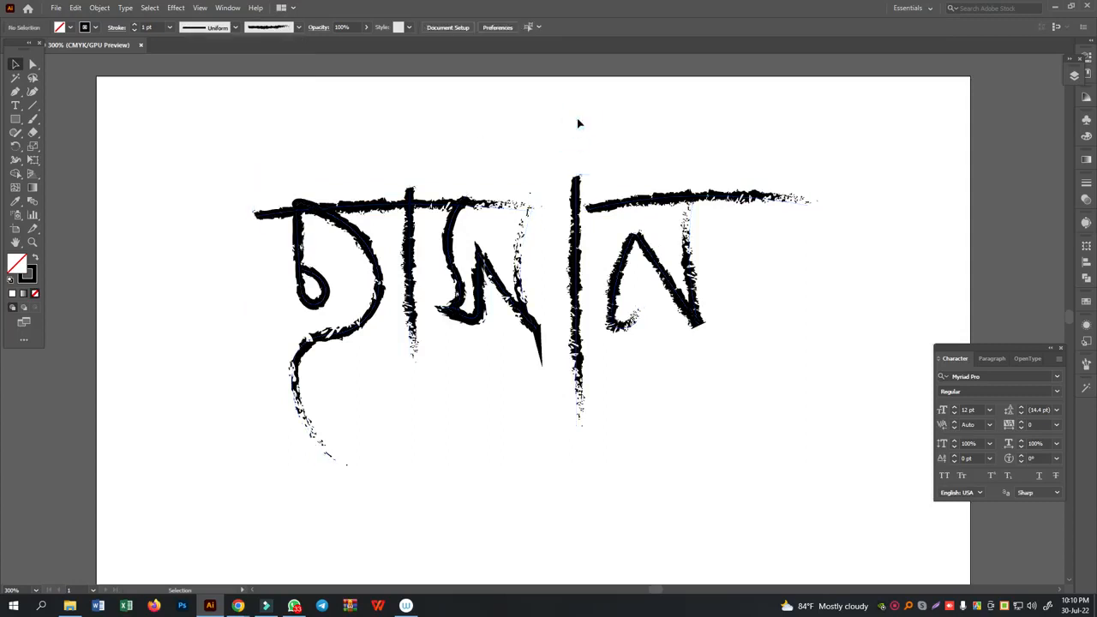
- Delete all the charcoal lettering and switch to the Blob Brush tool
{"action": "left_click_drag", "start_coordinate": [269, 120], "coordinate": [782, 415]}
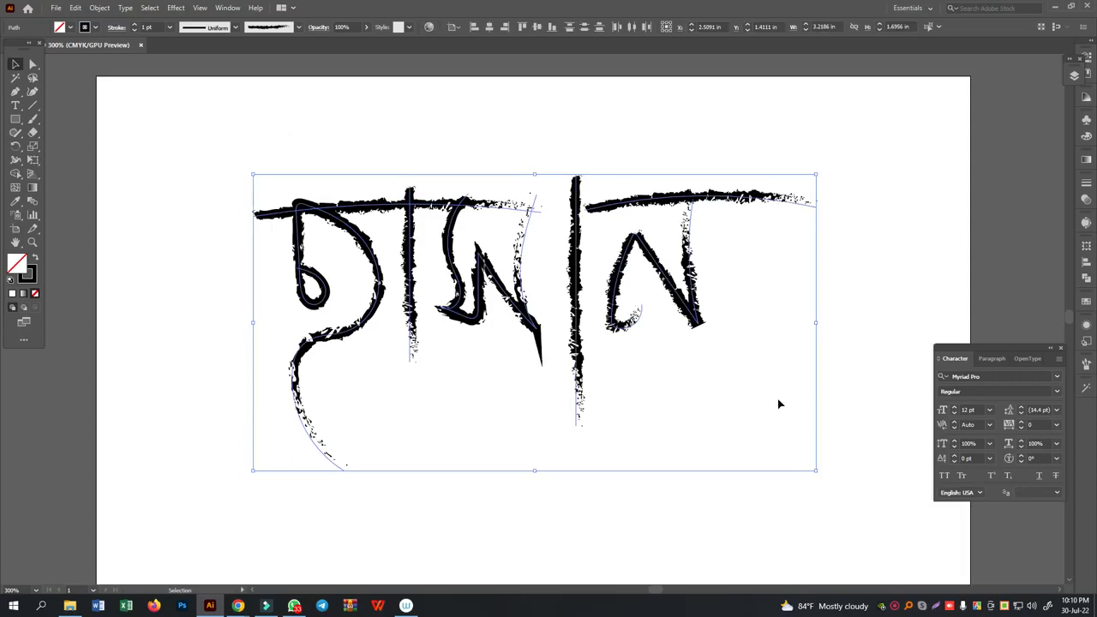
{"action": "key", "text": "Delete"}
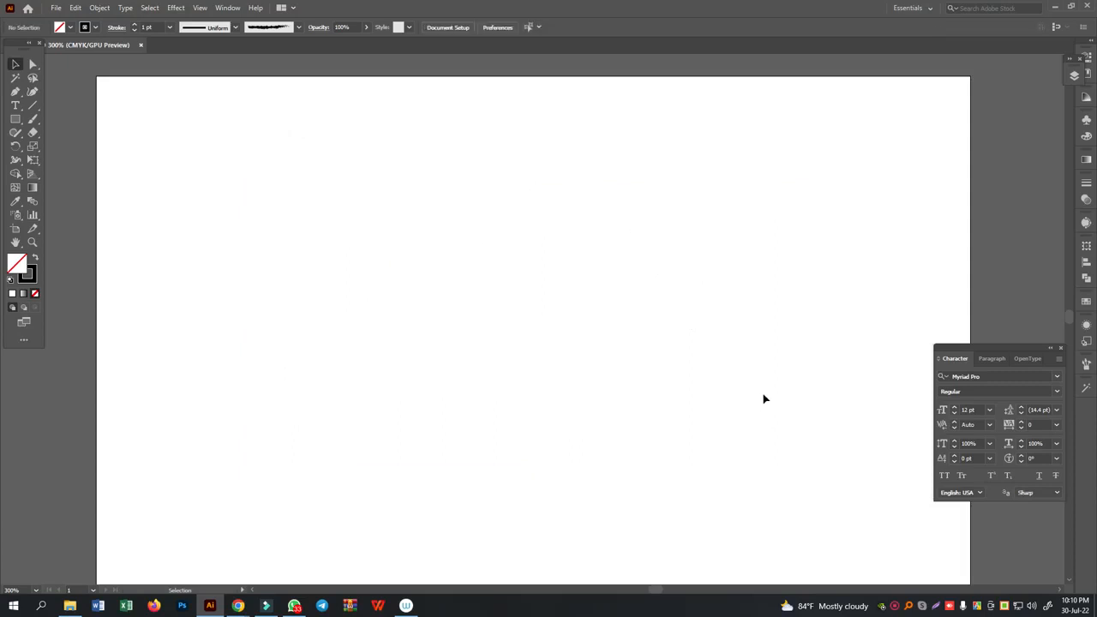
{"action": "left_click", "coordinate": [33, 119]}
{"action": "left_click", "coordinate": [76, 137]}
- Paint the first three letters of the Bengali word ইসলাম with the Blob Brush, undoing the failed strokes
{"action": "mouse_move", "coordinate": [352, 196]}
{"action": "left_mouse_down"}
{"action": "mouse_move", "coordinate": [362, 188]}
{"action": "mouse_move", "coordinate": [320, 355]}
{"action": "left_mouse_up"}
{"action": "key", "text": "ctrl+z"}
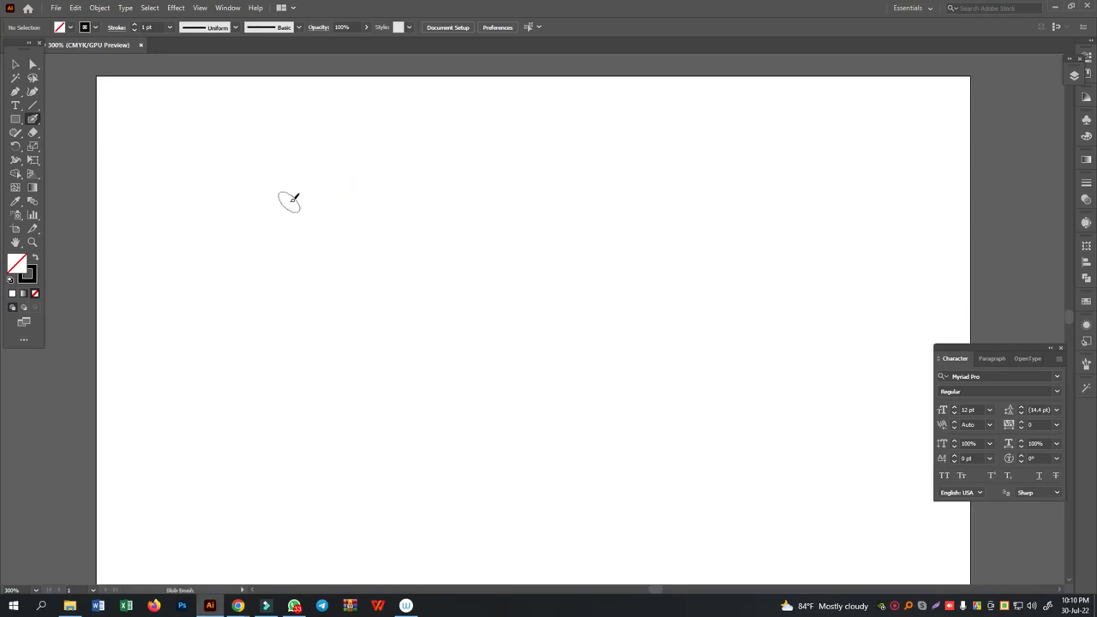
{"action": "mouse_move", "coordinate": [289, 263]}
{"action": "left_mouse_down"}
{"action": "mouse_move", "coordinate": [282, 210]}
{"action": "mouse_move", "coordinate": [274, 272]}
{"action": "mouse_move", "coordinate": [287, 223]}
{"action": "mouse_move", "coordinate": [326, 264]}
{"action": "mouse_move", "coordinate": [332, 289]}
{"action": "mouse_move", "coordinate": [292, 327]}
{"action": "mouse_move", "coordinate": [261, 333]}
{"action": "mouse_move", "coordinate": [258, 365]}
{"action": "mouse_move", "coordinate": [298, 422]}
{"action": "left_mouse_up"}
{"action": "key", "text": "ctrl+z"}
{"action": "mouse_move", "coordinate": [313, 246]}
{"action": "left_mouse_down"}
{"action": "mouse_move", "coordinate": [340, 176]}
{"action": "mouse_move", "coordinate": [317, 152]}
{"action": "left_mouse_up"}
{"action": "mouse_move", "coordinate": [356, 250]}
{"action": "left_mouse_down"}
{"action": "mouse_move", "coordinate": [369, 313]}
{"action": "mouse_move", "coordinate": [314, 368]}
{"action": "left_mouse_up"}
{"action": "mouse_move", "coordinate": [366, 320]}
{"action": "left_mouse_down"}
{"action": "mouse_move", "coordinate": [410, 344]}
{"action": "mouse_move", "coordinate": [390, 238]}
{"action": "left_mouse_up"}
{"action": "mouse_move", "coordinate": [427, 337]}
{"action": "left_mouse_down"}
{"action": "mouse_move", "coordinate": [432, 271]}
{"action": "mouse_move", "coordinate": [462, 333]}
{"action": "mouse_move", "coordinate": [466, 270]}
{"action": "mouse_move", "coordinate": [504, 343]}
{"action": "mouse_move", "coordinate": [492, 233]}
{"action": "left_mouse_up"}
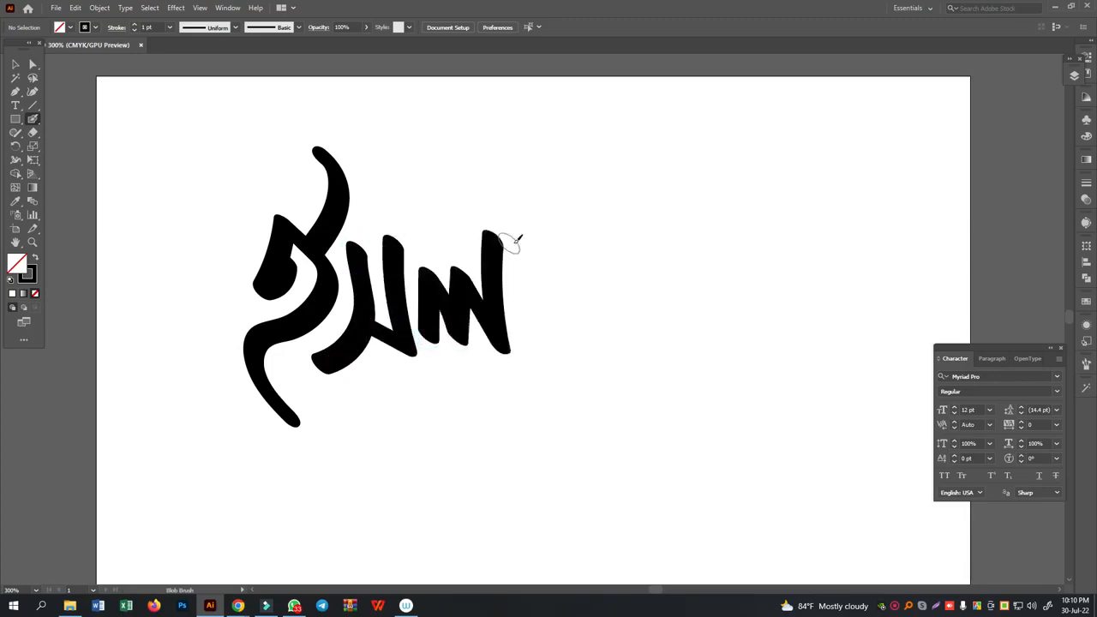
- Complete ইসলাম with its vertical stroke, final letter and headlines, and paint a curved underline beneath the word
{"action": "mouse_move", "coordinate": [534, 197]}
{"action": "left_mouse_down"}
{"action": "mouse_move", "coordinate": [535, 362]}
{"action": "mouse_move", "coordinate": [535, 403]}
{"action": "left_mouse_up"}
{"action": "mouse_move", "coordinate": [575, 225]}
{"action": "left_mouse_down"}
{"action": "mouse_move", "coordinate": [597, 283]}
{"action": "mouse_move", "coordinate": [591, 343]}
{"action": "mouse_move", "coordinate": [572, 302]}
{"action": "mouse_move", "coordinate": [602, 290]}
{"action": "mouse_move", "coordinate": [649, 327]}
{"action": "mouse_move", "coordinate": [630, 228]}
{"action": "mouse_move", "coordinate": [599, 222]}
{"action": "mouse_move", "coordinate": [696, 228]}
{"action": "left_mouse_up"}
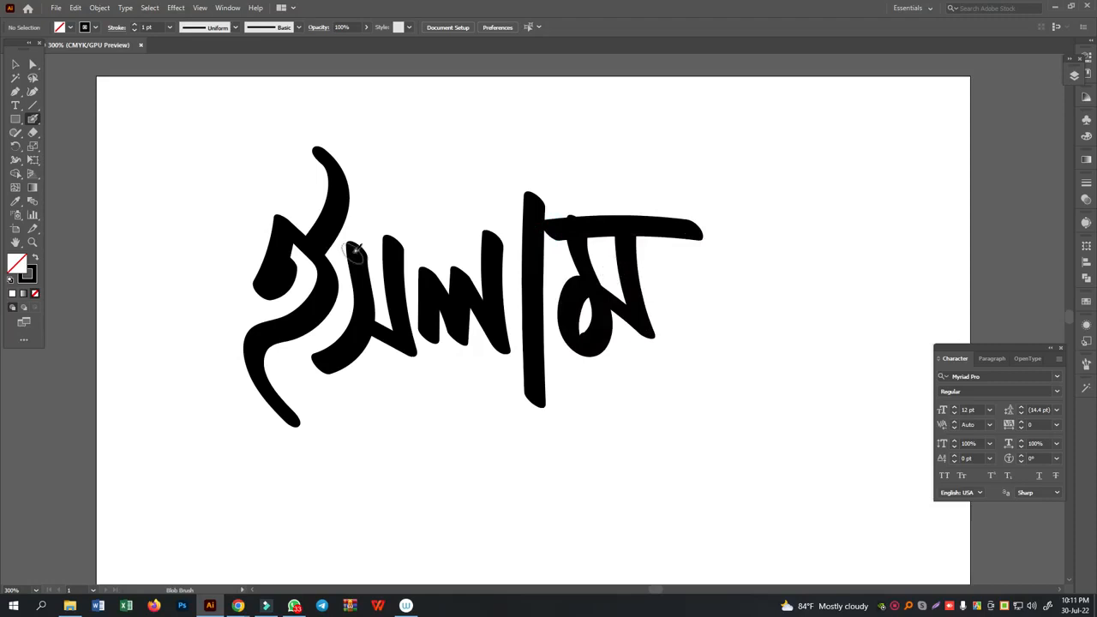
{"action": "left_click_drag", "start_coordinate": [325, 251], "coordinate": [529, 232]}
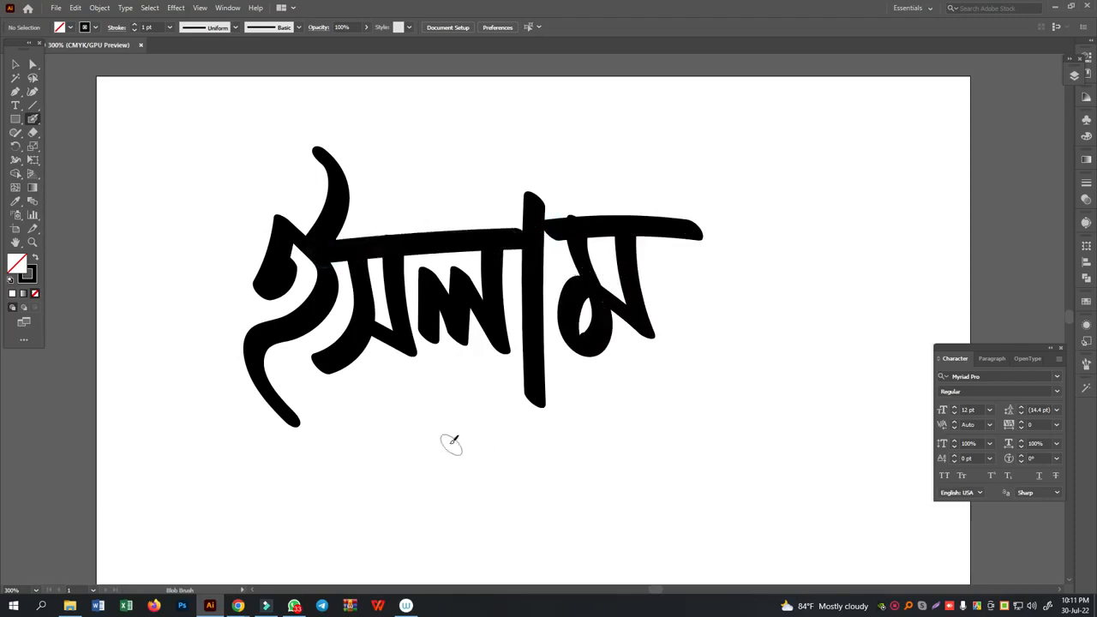
{"action": "mouse_move", "coordinate": [338, 427]}
{"action": "left_mouse_down"}
{"action": "mouse_move", "coordinate": [460, 385]}
{"action": "mouse_move", "coordinate": [735, 399]}
{"action": "left_mouse_up"}
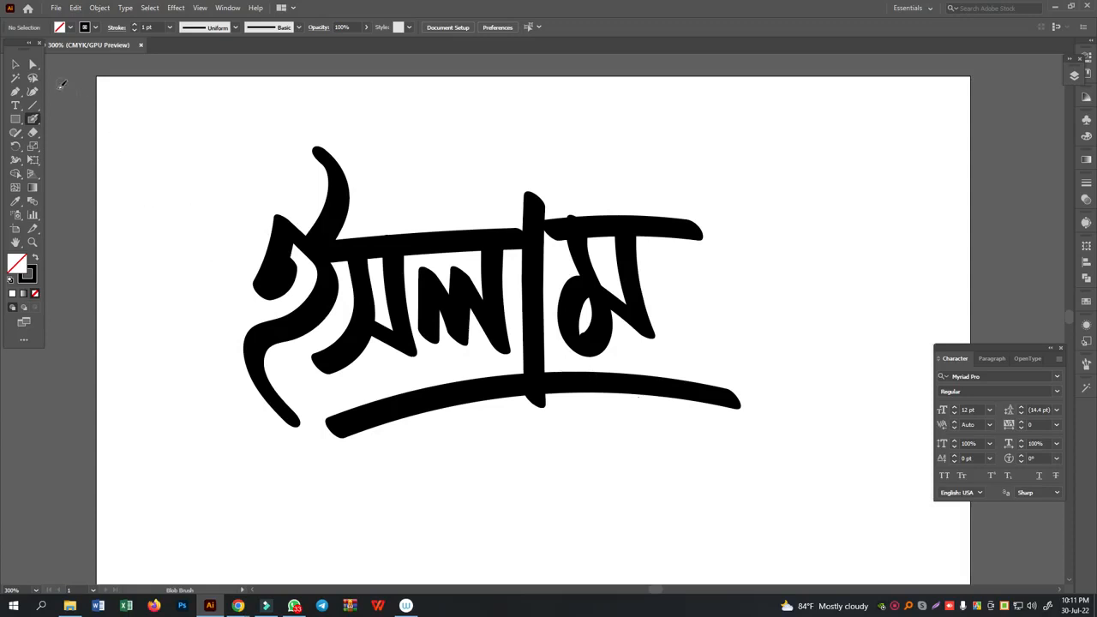
- Delete the whole Blob Brush lettering together with its underline
{"action": "left_click", "coordinate": [15, 65]}
{"action": "mouse_move", "coordinate": [223, 183]}
{"action": "left_mouse_down"}
{"action": "mouse_move", "coordinate": [684, 453]}
{"action": "mouse_move", "coordinate": [738, 463]}
{"action": "left_mouse_up"}
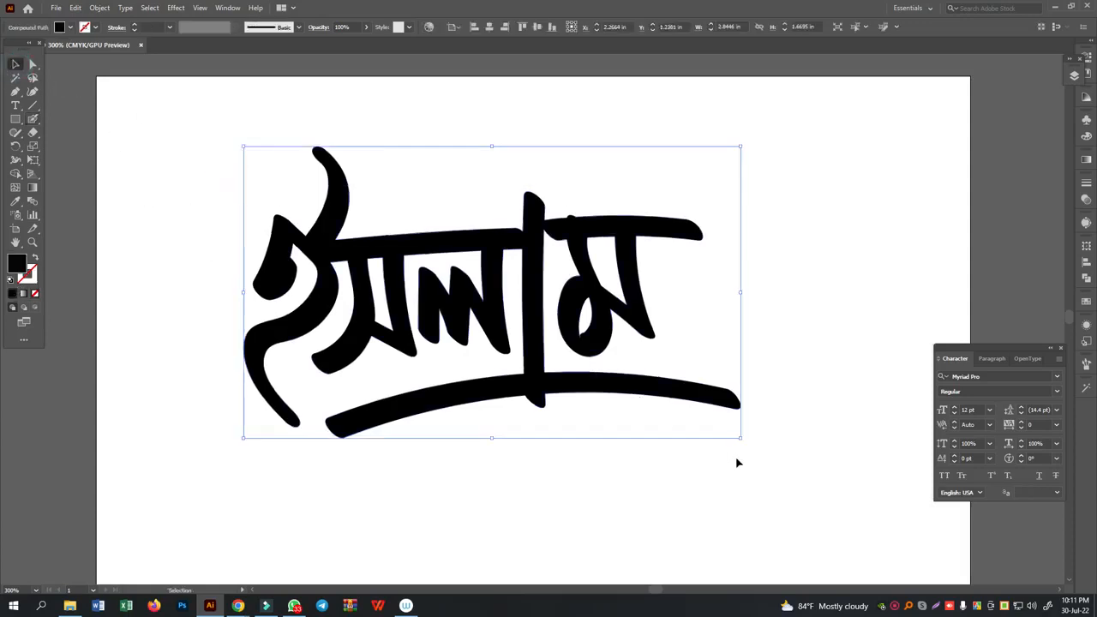
{"action": "key", "text": "Delete"}
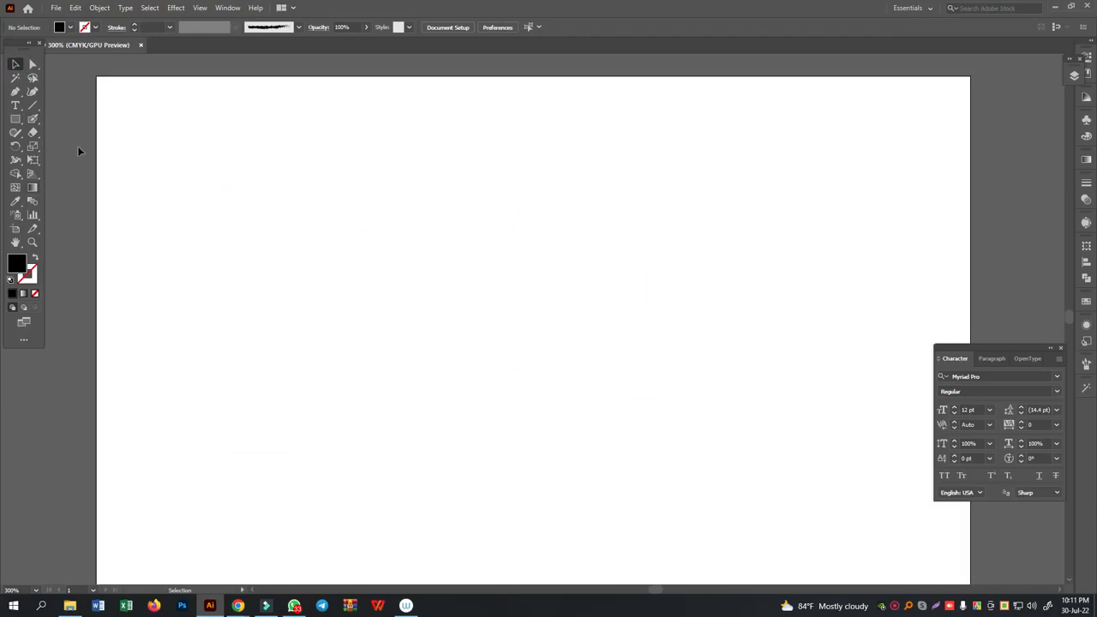
- Open the Blob Brush options and set the size to 21 pt, angle to -41° and roundness to 17%
{"action": "right_click", "coordinate": [33, 120]}
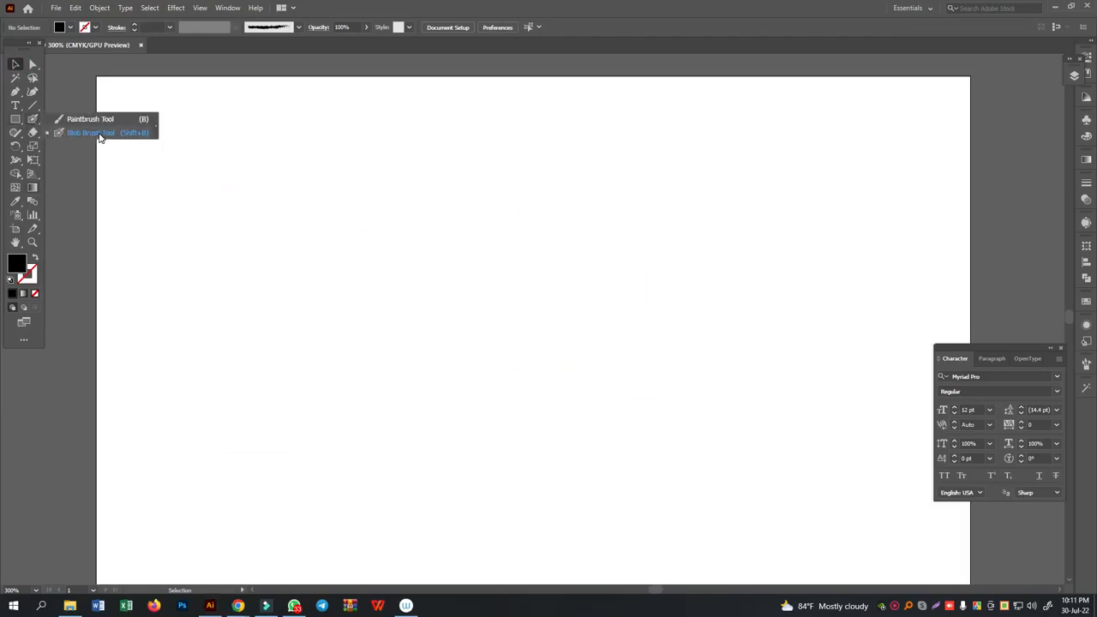
{"action": "left_click", "coordinate": [99, 136]}
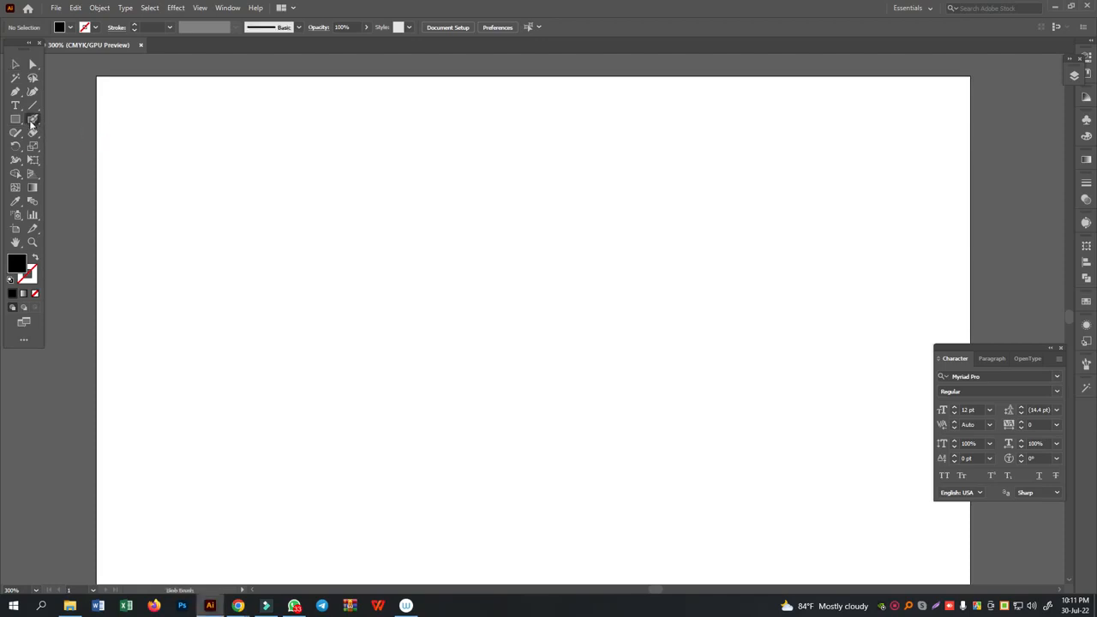
{"action": "double_click", "coordinate": [32, 124]}
{"action": "left_click_drag", "start_coordinate": [806, 154], "coordinate": [526, 158]}
{"action": "mouse_move", "coordinate": [572, 322]}
{"action": "left_mouse_down"}
{"action": "mouse_move", "coordinate": [563, 299]}
{"action": "mouse_move", "coordinate": [574, 322]}
{"action": "left_mouse_up"}
{"action": "mouse_move", "coordinate": [550, 366]}
{"action": "left_mouse_down"}
{"action": "mouse_move", "coordinate": [535, 367]}
{"action": "mouse_move", "coordinate": [545, 324]}
{"action": "mouse_move", "coordinate": [575, 300]}
{"action": "mouse_move", "coordinate": [543, 313]}
{"action": "mouse_move", "coordinate": [591, 326]}
{"action": "mouse_move", "coordinate": [563, 296]}
{"action": "mouse_move", "coordinate": [579, 312]}
{"action": "mouse_move", "coordinate": [563, 334]}
{"action": "mouse_move", "coordinate": [570, 299]}
{"action": "mouse_move", "coordinate": [589, 330]}
{"action": "mouse_move", "coordinate": [582, 338]}
{"action": "left_mouse_up"}
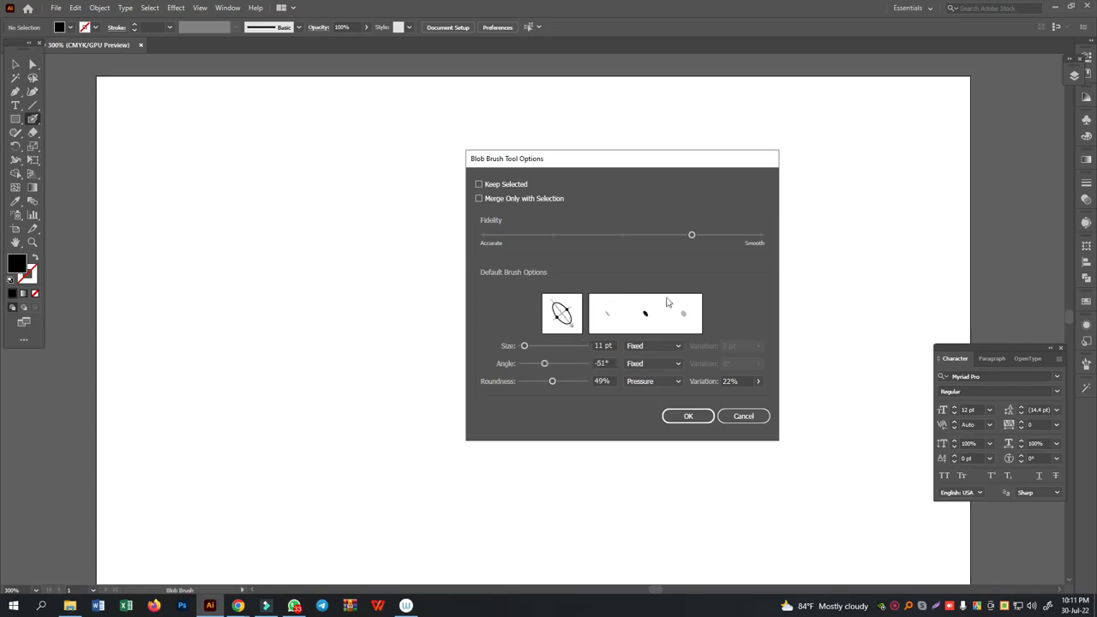
{"action": "left_click_drag", "start_coordinate": [574, 331], "coordinate": [578, 331]}
{"action": "mouse_move", "coordinate": [551, 382]}
{"action": "left_mouse_down"}
{"action": "mouse_move", "coordinate": [524, 384]}
{"action": "mouse_move", "coordinate": [538, 386]}
{"action": "mouse_move", "coordinate": [544, 372]}
{"action": "left_mouse_up"}
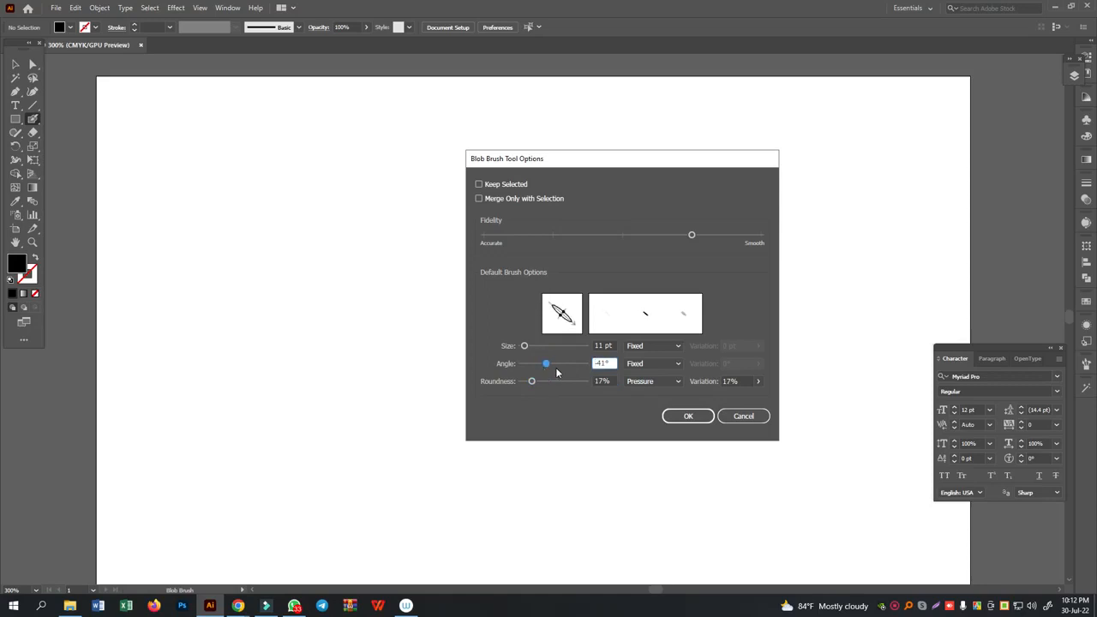
{"action": "left_click_drag", "start_coordinate": [525, 346], "coordinate": [525, 348]}
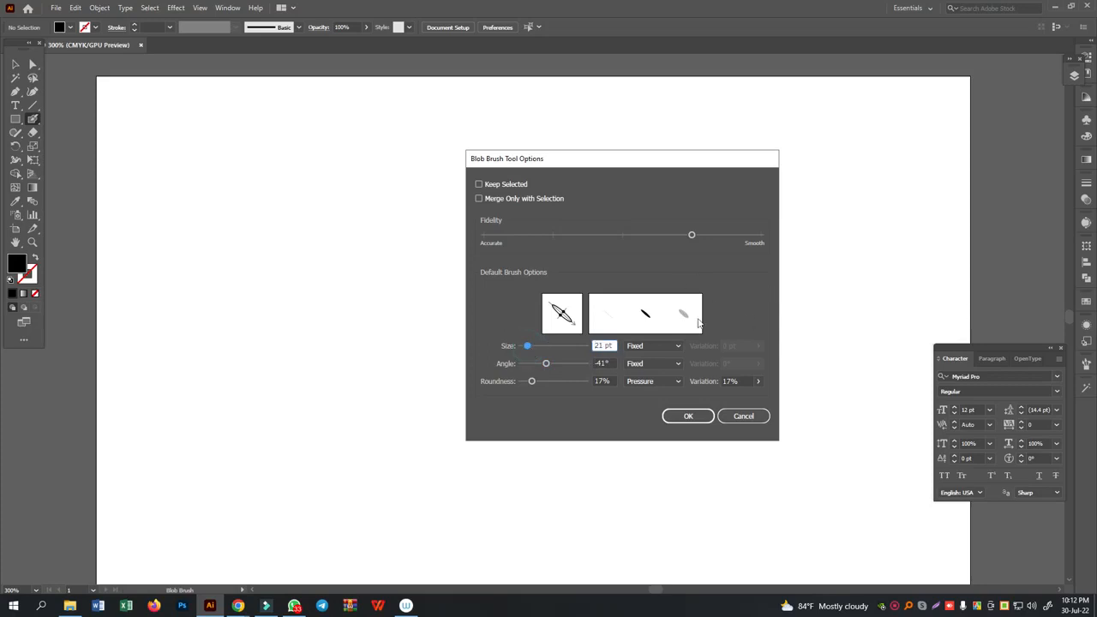
- Keep the brush size and angle Fixed, change roundness from Pressure to Fixed, and accept the Blob Brush options
{"action": "left_click", "coordinate": [655, 344]}
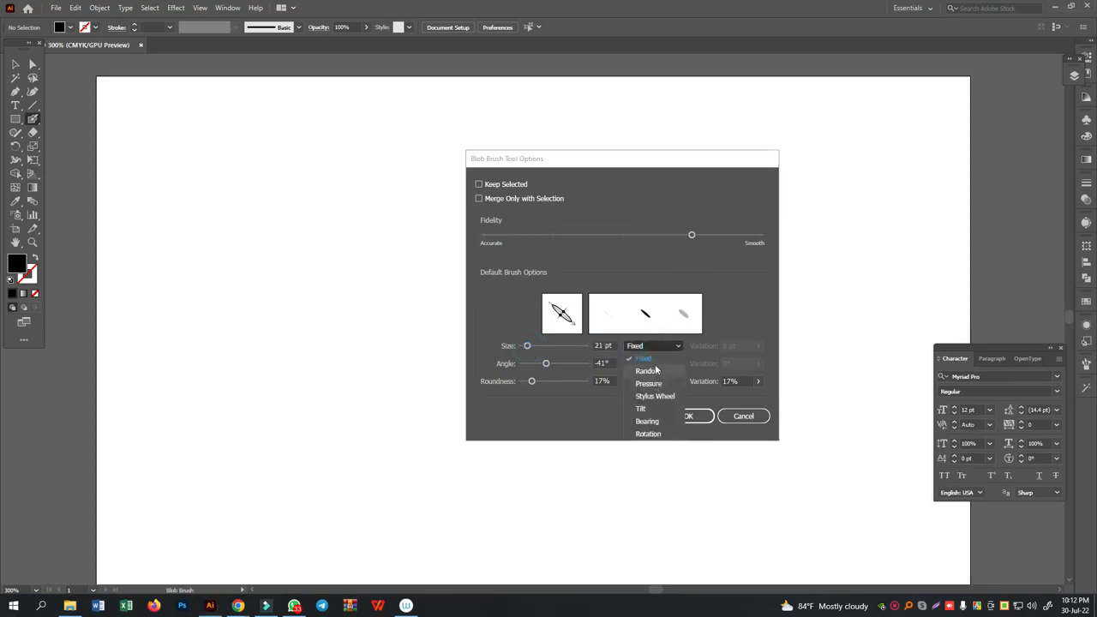
{"action": "left_click", "coordinate": [655, 364]}
{"action": "left_click", "coordinate": [656, 364]}
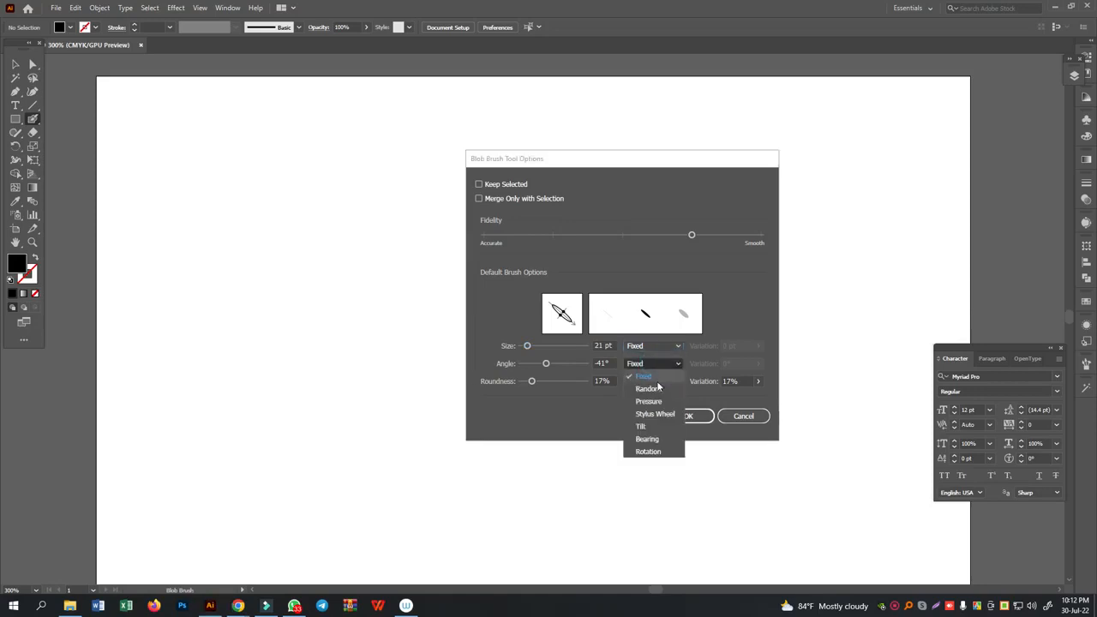
{"action": "left_click", "coordinate": [657, 386]}
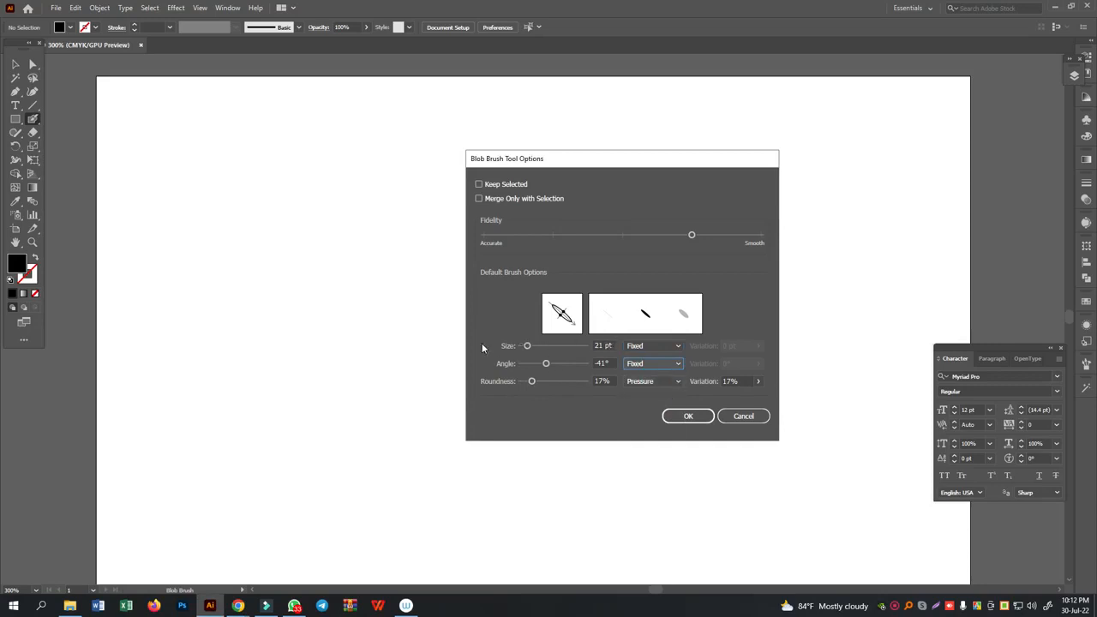
{"action": "left_click", "coordinate": [662, 381]}
{"action": "left_click", "coordinate": [656, 394]}
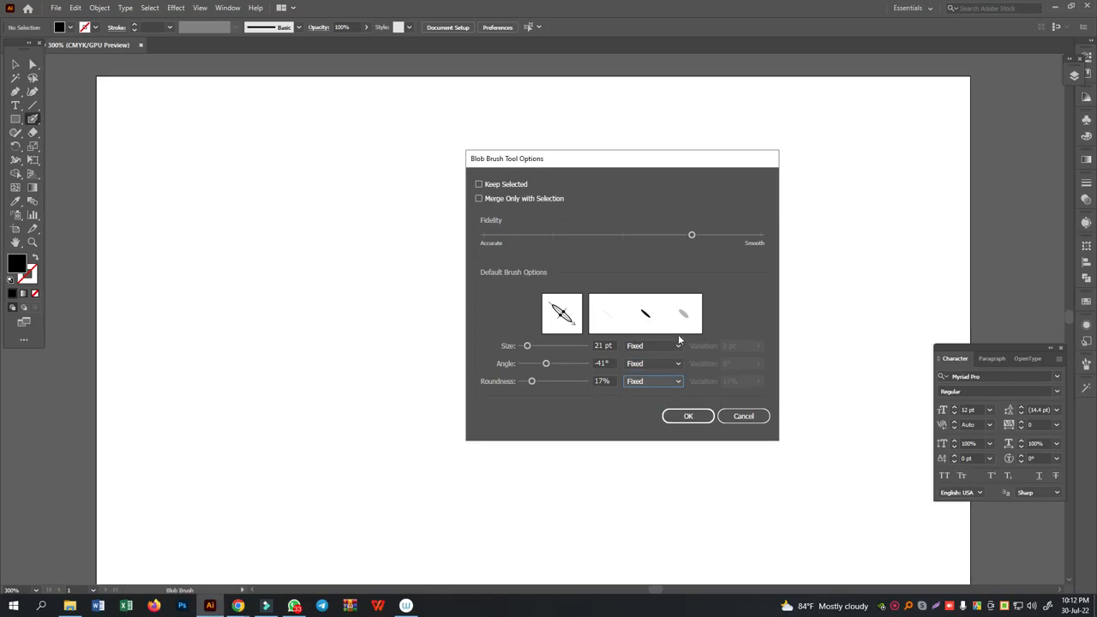
{"action": "left_click", "coordinate": [688, 417]}
- Switch to the Selection tool and show the document rulers
{"action": "key", "text": "v"}
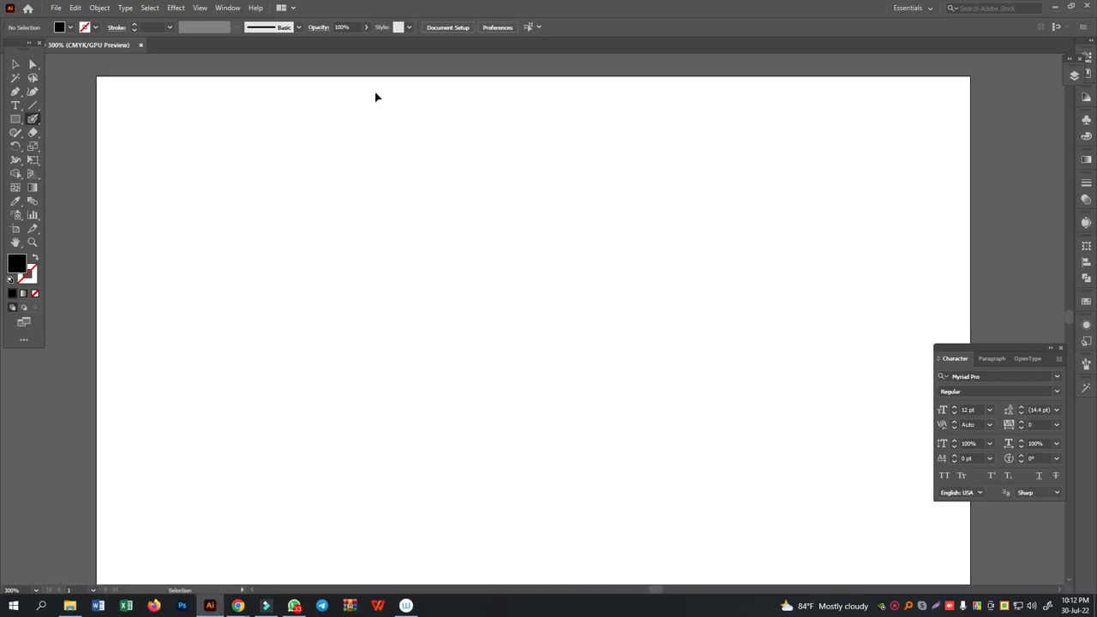
{"action": "key", "text": "ctrl+r"}
{"action": "key", "text": "ctrl+r"}
{"action": "key", "text": "ctrl+r"}
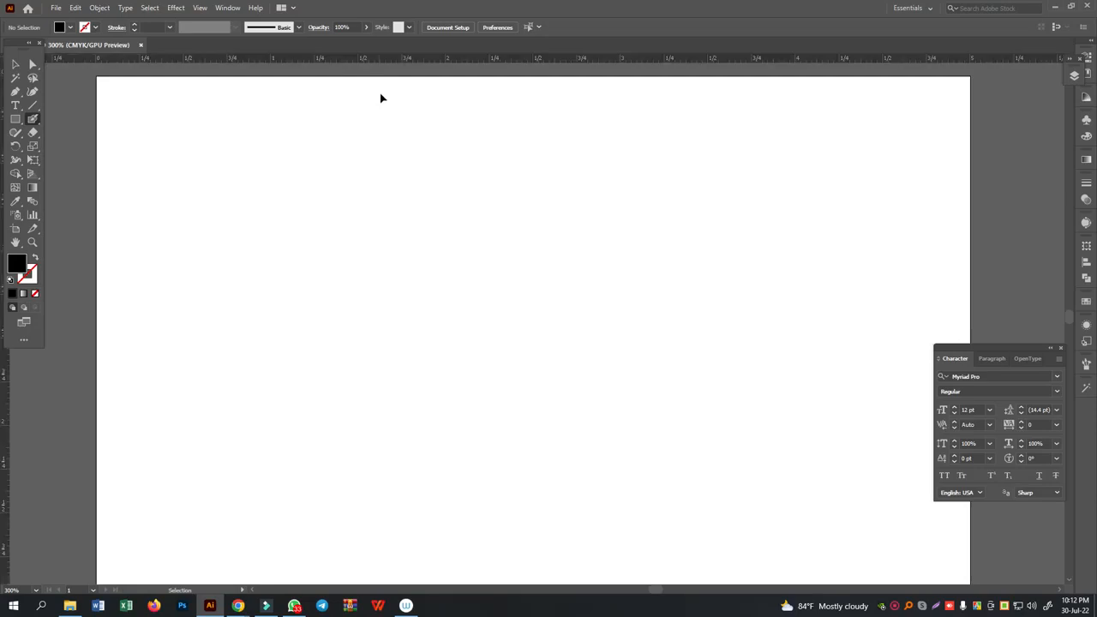
- Place two horizontal guides across the artboard, at about Y 1.02 in and Y 1.75 in
{"action": "key", "text": "ctrl+r"}
{"action": "key", "text": "ctrl+r"}
{"action": "key", "text": "ctrl+r"}
{"action": "key", "text": "ctrl+r"}
{"action": "left_click_drag", "start_coordinate": [440, 78], "coordinate": [591, 67]}
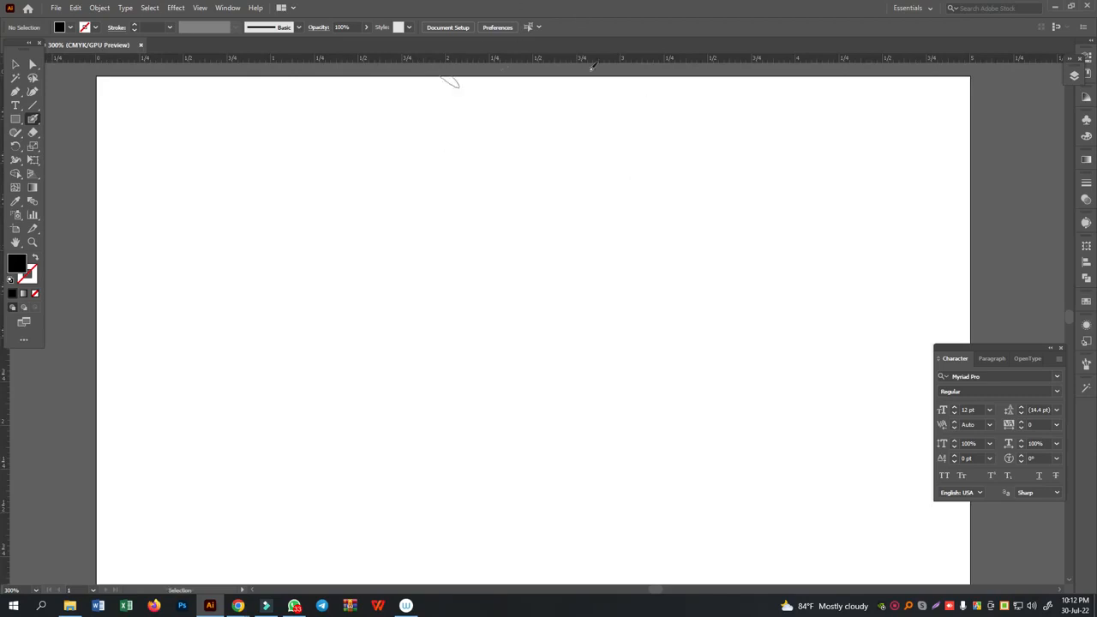
{"action": "left_click", "coordinate": [510, 63]}
{"action": "left_click_drag", "start_coordinate": [511, 64], "coordinate": [511, 258]}
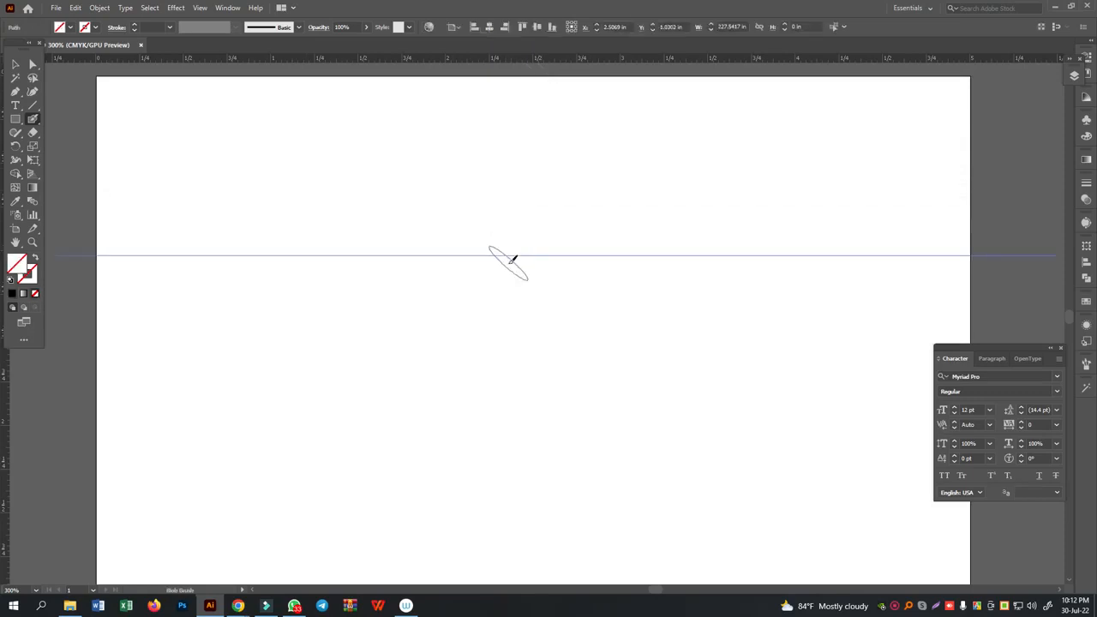
{"action": "left_click_drag", "start_coordinate": [475, 57], "coordinate": [478, 382]}
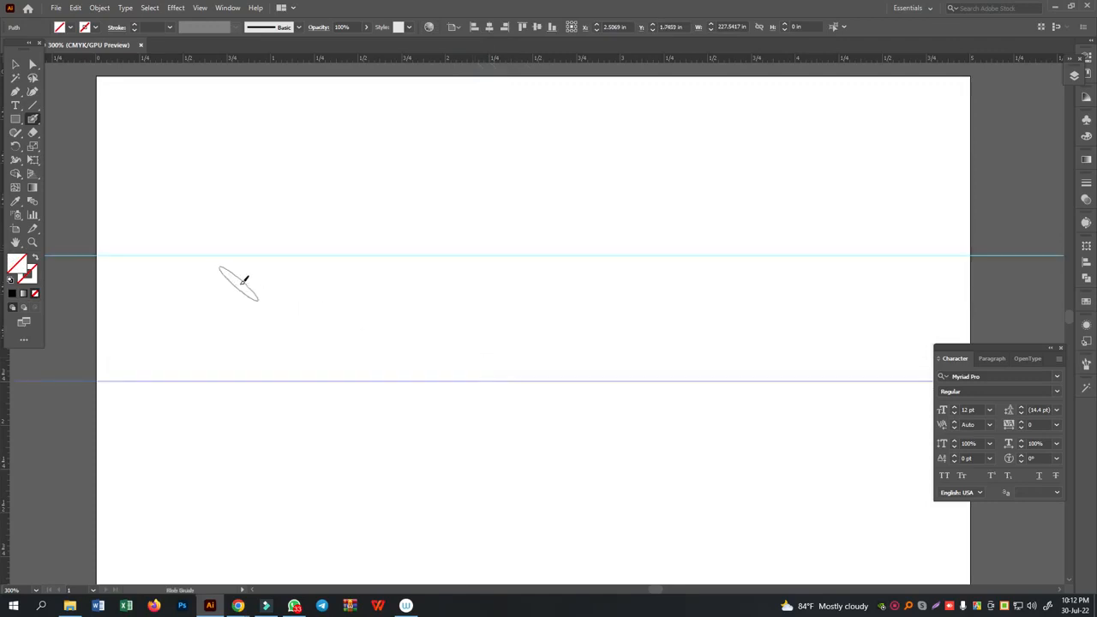
- Give the Blob Brush a black stroke colour and paint the body of the Bengali letter ই along the two guides
{"action": "key", "text": "ctrl+equal"}
{"action": "scroll", "coordinate": [321, 282], "scroll_direction": "up", "scroll_amount": 1}
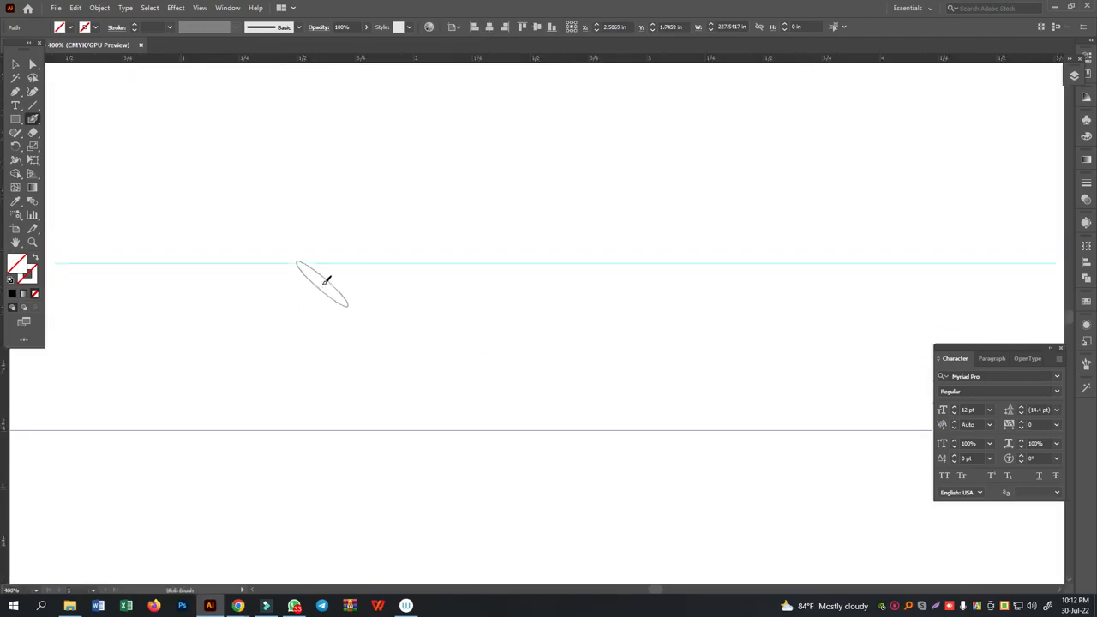
{"action": "scroll", "coordinate": [335, 286], "scroll_direction": "down", "scroll_amount": 2}
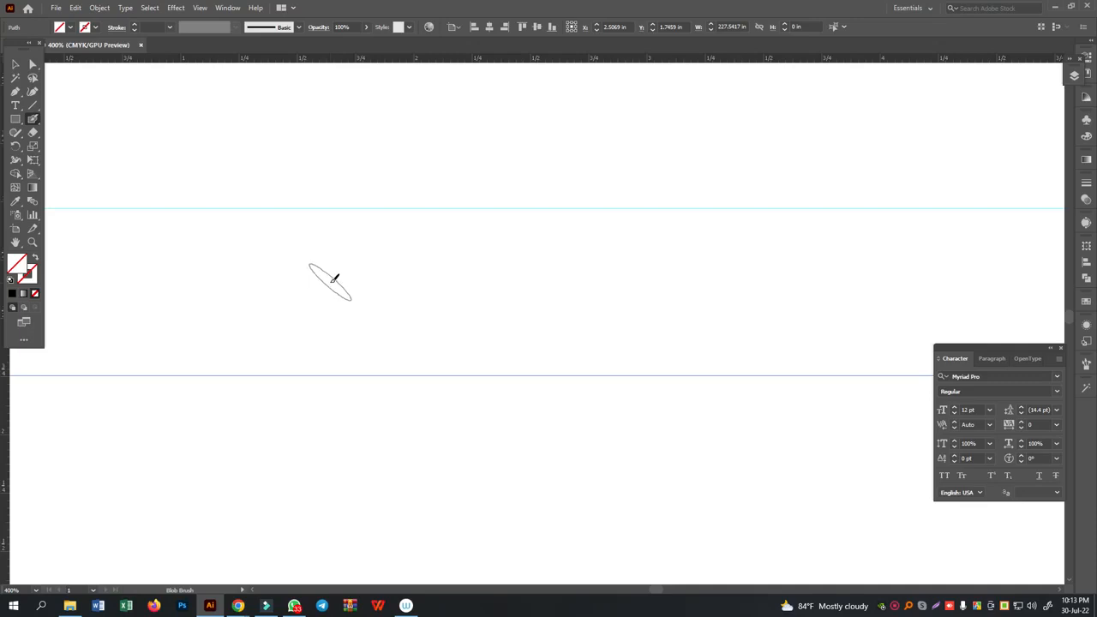
{"action": "left_click", "coordinate": [32, 275]}
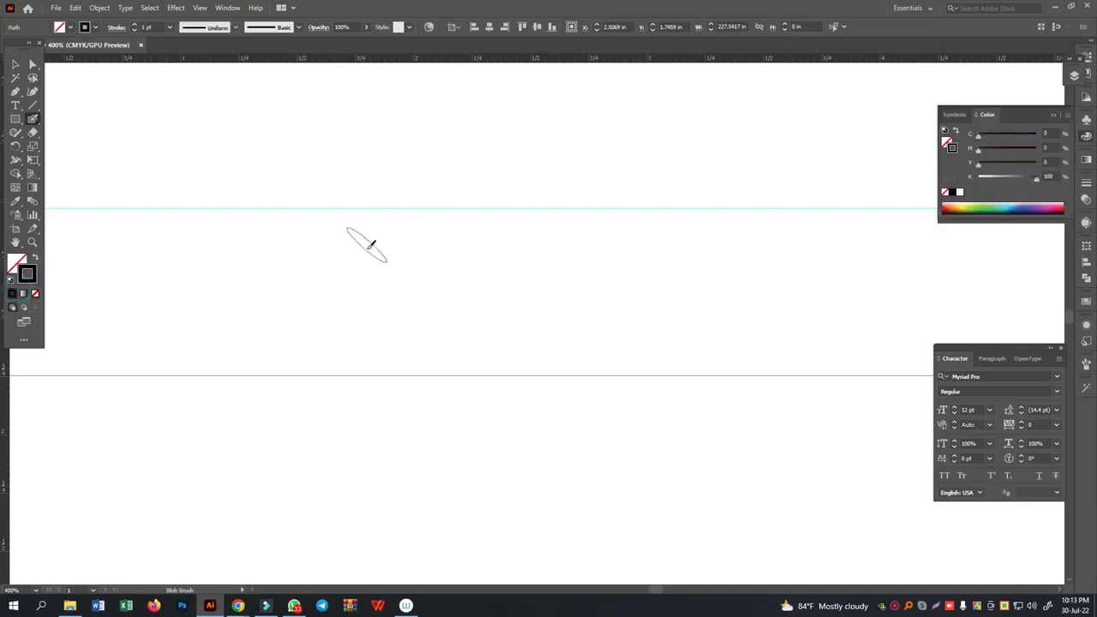
{"action": "mouse_move", "coordinate": [374, 254]}
{"action": "left_mouse_down"}
{"action": "mouse_move", "coordinate": [348, 306]}
{"action": "mouse_move", "coordinate": [347, 246]}
{"action": "mouse_move", "coordinate": [368, 214]}
{"action": "mouse_move", "coordinate": [430, 276]}
{"action": "mouse_move", "coordinate": [442, 324]}
{"action": "mouse_move", "coordinate": [411, 364]}
{"action": "mouse_move", "coordinate": [375, 354]}
{"action": "mouse_move", "coordinate": [318, 367]}
{"action": "mouse_move", "coordinate": [308, 399]}
{"action": "mouse_move", "coordinate": [353, 449]}
{"action": "left_mouse_up"}
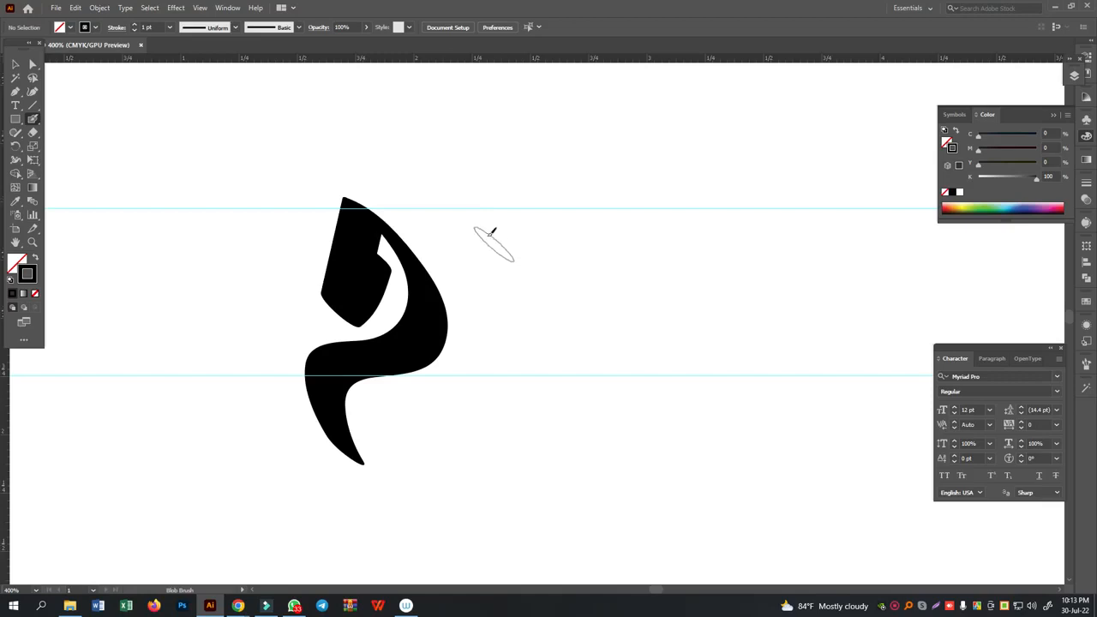
- Paint স, ল, া and মী with the Blob Brush along the guides, ending in a long sweeping tail
{"action": "mouse_move", "coordinate": [439, 210]}
{"action": "left_mouse_down"}
{"action": "mouse_move", "coordinate": [474, 238]}
{"action": "mouse_move", "coordinate": [484, 333]}
{"action": "mouse_move", "coordinate": [465, 389]}
{"action": "mouse_move", "coordinate": [418, 396]}
{"action": "left_mouse_up"}
{"action": "mouse_move", "coordinate": [473, 316]}
{"action": "left_mouse_down"}
{"action": "mouse_move", "coordinate": [544, 392]}
{"action": "mouse_move", "coordinate": [537, 224]}
{"action": "mouse_move", "coordinate": [523, 208]}
{"action": "left_mouse_up"}
{"action": "mouse_move", "coordinate": [625, 318]}
{"action": "left_mouse_down"}
{"action": "mouse_move", "coordinate": [612, 319]}
{"action": "mouse_move", "coordinate": [583, 378]}
{"action": "mouse_move", "coordinate": [628, 270]}
{"action": "mouse_move", "coordinate": [676, 359]}
{"action": "mouse_move", "coordinate": [667, 378]}
{"action": "mouse_move", "coordinate": [679, 266]}
{"action": "mouse_move", "coordinate": [761, 410]}
{"action": "mouse_move", "coordinate": [727, 206]}
{"action": "left_mouse_up"}
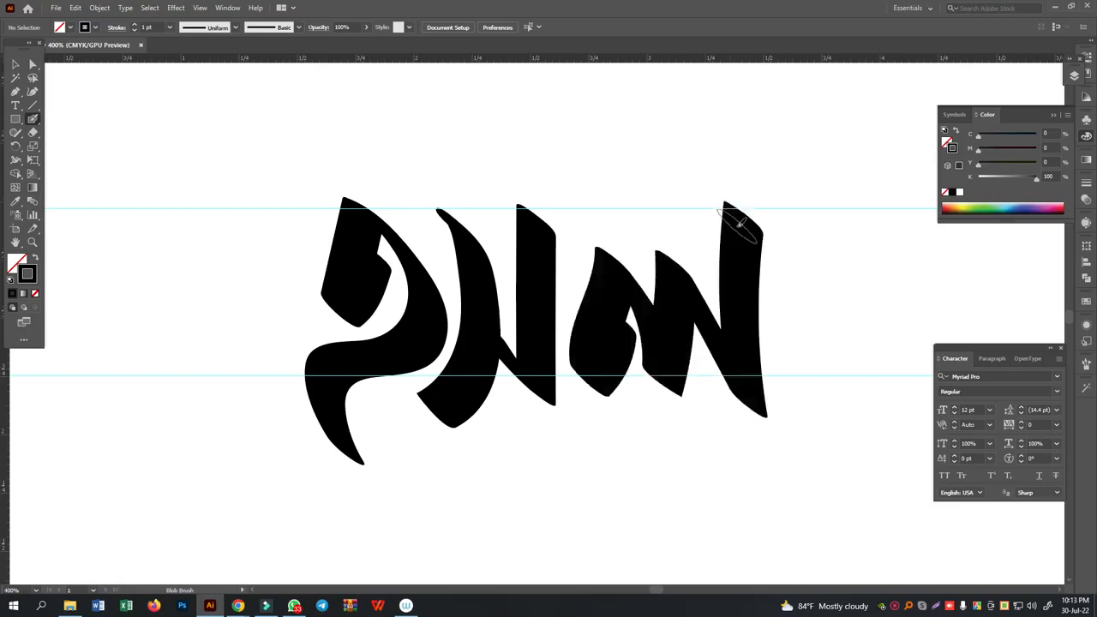
{"action": "mouse_move", "coordinate": [801, 184]}
{"action": "left_mouse_down"}
{"action": "mouse_move", "coordinate": [794, 352]}
{"action": "mouse_move", "coordinate": [825, 499]}
{"action": "left_mouse_up"}
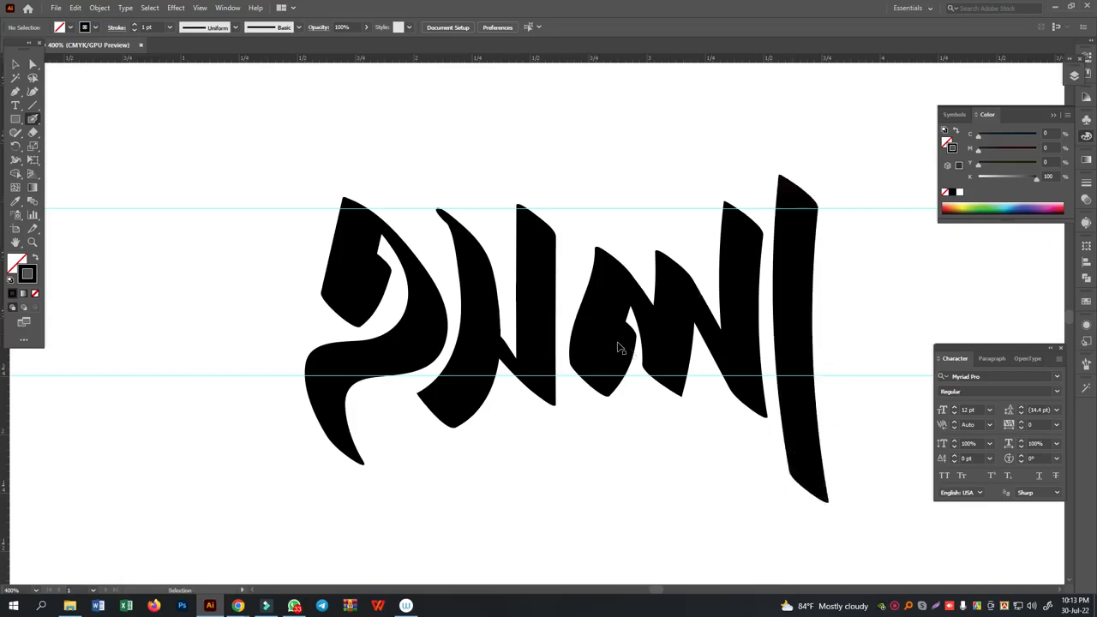
{"action": "left_click_drag", "start_coordinate": [706, 312], "coordinate": [367, 319]}
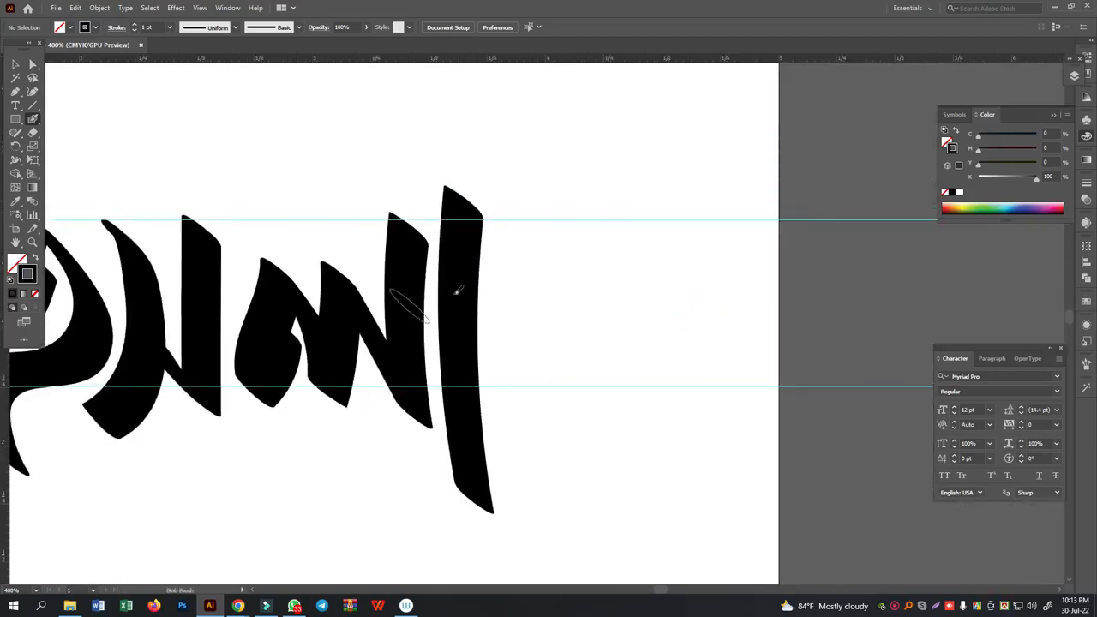
{"action": "mouse_move", "coordinate": [517, 249]}
{"action": "left_mouse_down"}
{"action": "mouse_move", "coordinate": [554, 235]}
{"action": "mouse_move", "coordinate": [546, 257]}
{"action": "mouse_move", "coordinate": [565, 343]}
{"action": "mouse_move", "coordinate": [551, 373]}
{"action": "mouse_move", "coordinate": [510, 366]}
{"action": "mouse_move", "coordinate": [518, 304]}
{"action": "mouse_move", "coordinate": [572, 329]}
{"action": "mouse_move", "coordinate": [626, 379]}
{"action": "mouse_move", "coordinate": [610, 323]}
{"action": "mouse_move", "coordinate": [624, 224]}
{"action": "mouse_move", "coordinate": [581, 169]}
{"action": "mouse_move", "coordinate": [596, 150]}
{"action": "mouse_move", "coordinate": [648, 136]}
{"action": "mouse_move", "coordinate": [702, 140]}
{"action": "mouse_move", "coordinate": [712, 161]}
{"action": "mouse_move", "coordinate": [681, 396]}
{"action": "mouse_move", "coordinate": [684, 504]}
{"action": "mouse_move", "coordinate": [695, 438]}
{"action": "mouse_move", "coordinate": [732, 355]}
{"action": "mouse_move", "coordinate": [779, 310]}
{"action": "mouse_move", "coordinate": [828, 303]}
{"action": "mouse_move", "coordinate": [904, 326]}
{"action": "left_mouse_up"}
{"action": "left_click_drag", "start_coordinate": [257, 187], "coordinate": [497, 260]}
{"action": "mouse_move", "coordinate": [302, 306]}
{"action": "left_mouse_down"}
{"action": "mouse_move", "coordinate": [319, 319]}
{"action": "mouse_move", "coordinate": [318, 264]}
{"action": "mouse_move", "coordinate": [288, 215]}
{"action": "mouse_move", "coordinate": [257, 196]}
{"action": "left_mouse_up"}
{"action": "key", "text": "ctrl+z"}
{"action": "mouse_move", "coordinate": [304, 166]}
{"action": "left_mouse_down"}
{"action": "mouse_move", "coordinate": [290, 206]}
{"action": "mouse_move", "coordinate": [316, 262]}
{"action": "mouse_move", "coordinate": [319, 313]}
{"action": "mouse_move", "coordinate": [302, 302]}
{"action": "left_mouse_up"}
{"action": "key", "text": "ctrl+z"}
{"action": "mouse_move", "coordinate": [203, 264]}
{"action": "left_mouse_down"}
{"action": "mouse_move", "coordinate": [172, 244]}
{"action": "mouse_move", "coordinate": [238, 181]}
{"action": "mouse_move", "coordinate": [339, 234]}
{"action": "mouse_move", "coordinate": [326, 300]}
{"action": "mouse_move", "coordinate": [296, 317]}
{"action": "mouse_move", "coordinate": [330, 302]}
{"action": "mouse_move", "coordinate": [369, 180]}
{"action": "left_mouse_up"}
{"action": "key", "text": "ctrl+z"}
{"action": "key", "text": "ctrl+z"}
{"action": "mouse_move", "coordinate": [218, 263]}
{"action": "left_mouse_down"}
{"action": "mouse_move", "coordinate": [258, 276]}
{"action": "mouse_move", "coordinate": [308, 268]}
{"action": "mouse_move", "coordinate": [346, 232]}
{"action": "mouse_move", "coordinate": [354, 176]}
{"action": "mouse_move", "coordinate": [327, 99]}
{"action": "left_mouse_up"}
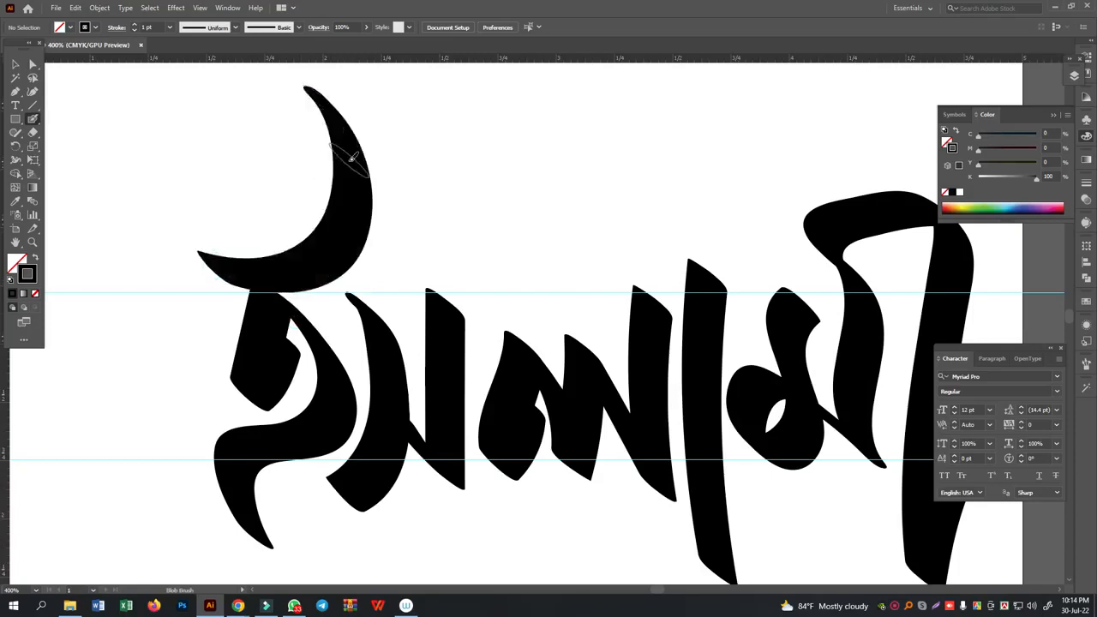
{"action": "key", "text": "ctrl+z"}
- Paint the crescent-shaped mark just above the first letter ই with the Blob Brush
{"action": "mouse_move", "coordinate": [240, 255]}
{"action": "left_mouse_down"}
{"action": "mouse_move", "coordinate": [226, 252]}
{"action": "mouse_move", "coordinate": [285, 243]}
{"action": "mouse_move", "coordinate": [312, 201]}
{"action": "mouse_move", "coordinate": [306, 172]}
{"action": "mouse_move", "coordinate": [279, 154]}
{"action": "left_mouse_up"}
{"action": "scroll", "coordinate": [659, 301], "scroll_direction": "down", "scroll_amount": 6}
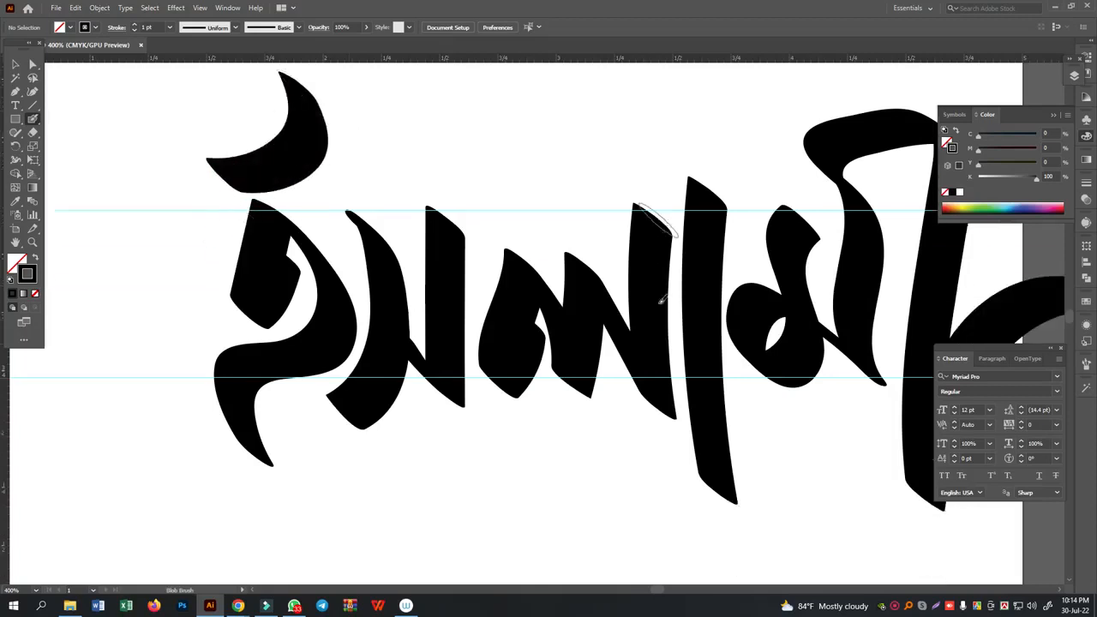
{"action": "scroll", "coordinate": [659, 308], "scroll_direction": "up", "scroll_amount": 5}
- Draw the word's headline as a thin rounded rectangle about 2.64 by 0.06 in, with black fill and no stroke
{"action": "mouse_move", "coordinate": [210, 294]}
{"action": "left_mouse_down"}
{"action": "mouse_move", "coordinate": [197, 291]}
{"action": "mouse_move", "coordinate": [816, 295]}
{"action": "left_mouse_up"}
{"action": "key", "text": "ctrl+z"}
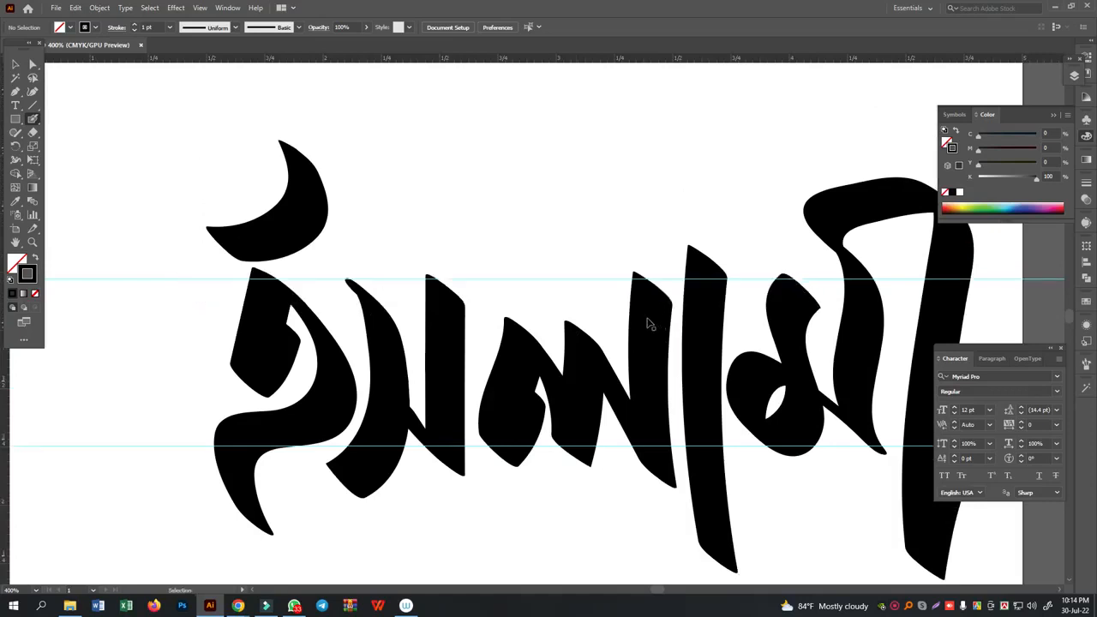
{"action": "left_click", "coordinate": [16, 122]}
{"action": "left_click", "coordinate": [60, 133]}
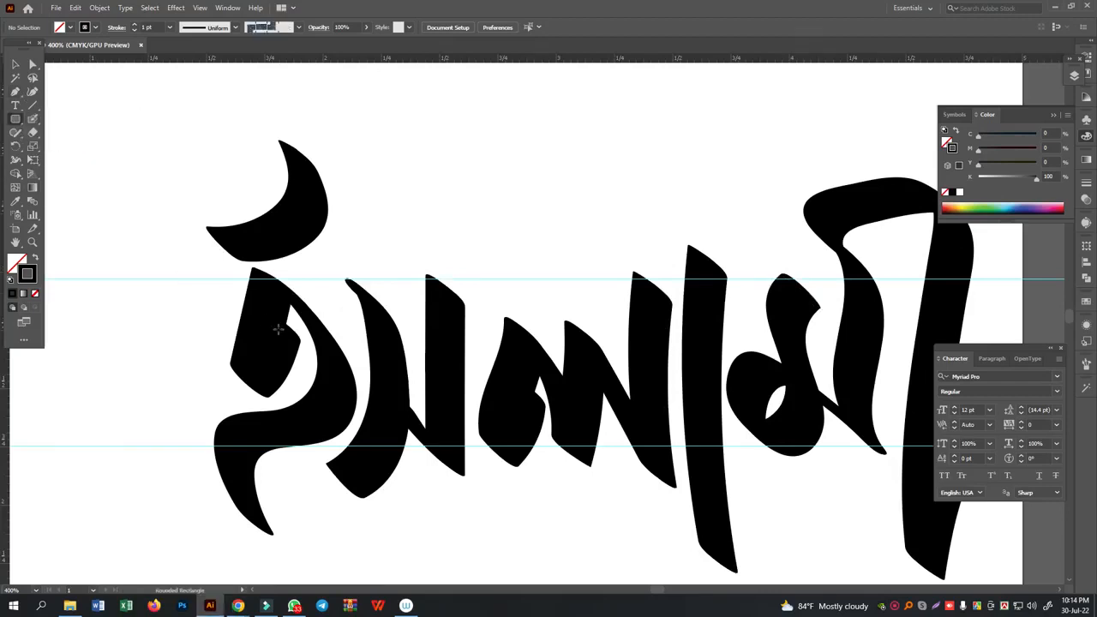
{"action": "left_click_drag", "start_coordinate": [195, 280], "coordinate": [811, 292]}
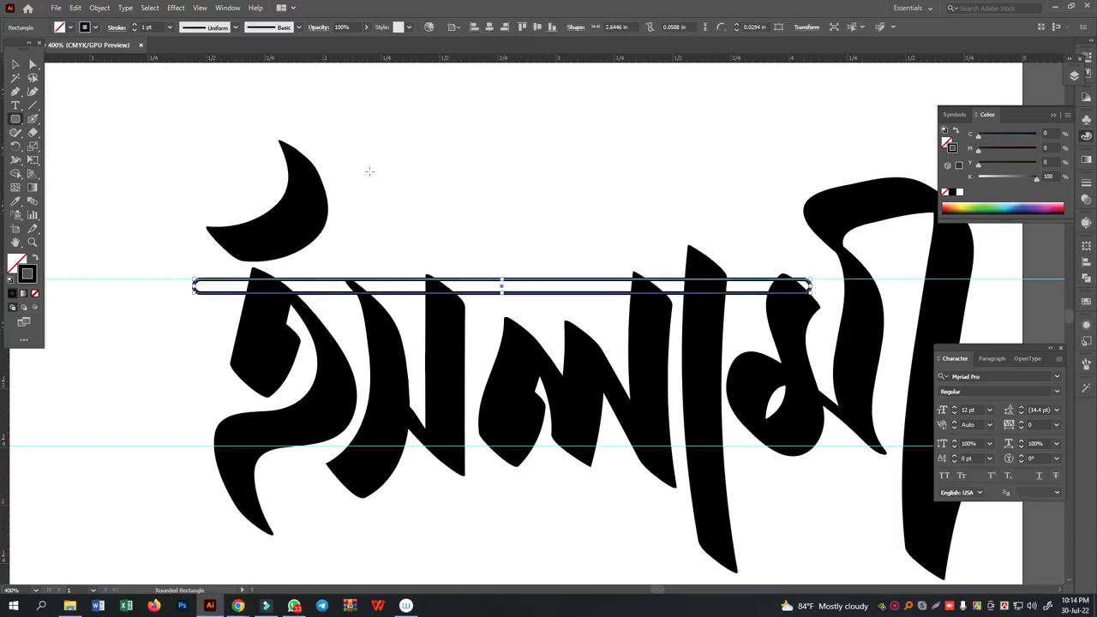
{"action": "left_click", "coordinate": [36, 259]}
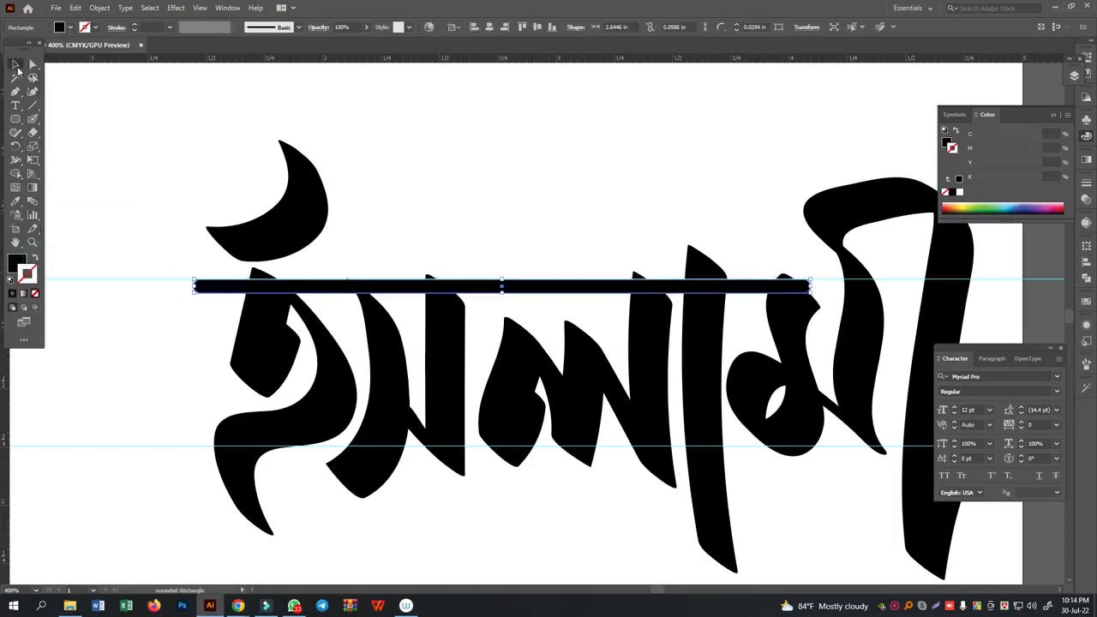
- Move the headline bar slightly down and lower the crescent mark onto the top of the first letter
{"action": "left_click", "coordinate": [16, 65]}
{"action": "left_click_drag", "start_coordinate": [566, 287], "coordinate": [564, 303]}
{"action": "left_click", "coordinate": [538, 187]}
{"action": "left_click", "coordinate": [298, 238]}
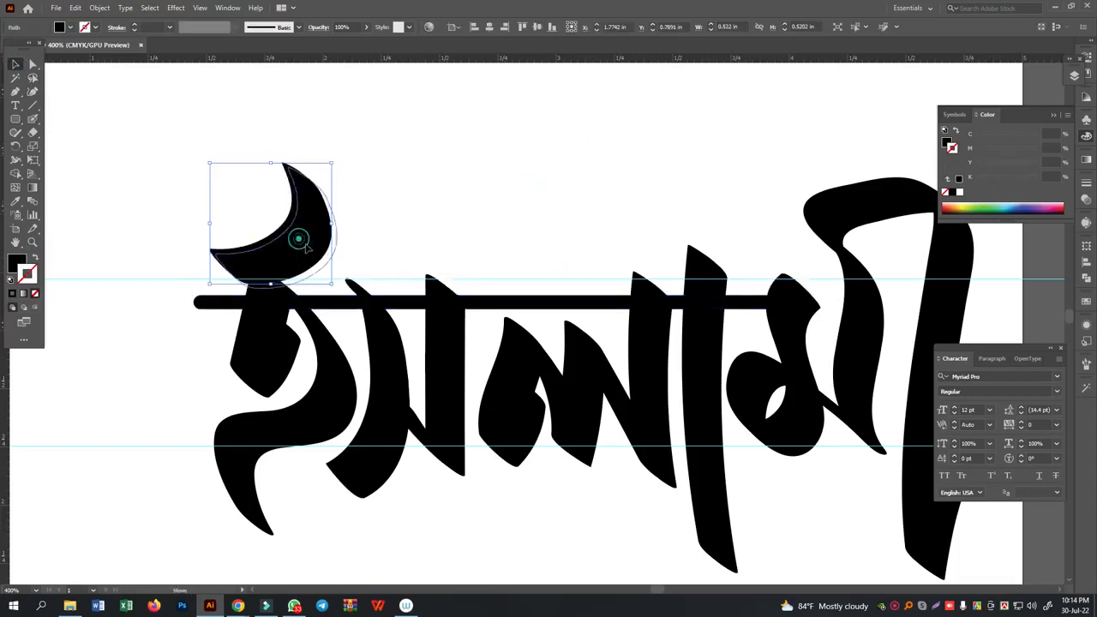
{"action": "left_click", "coordinate": [537, 184]}
- Move the whole lettering left on the artboard and delete both horizontal guides
{"action": "scroll", "coordinate": [544, 176], "scroll_direction": "down", "scroll_amount": 1}
{"action": "key", "text": "ctrl+minus"}
{"action": "left_click_drag", "start_coordinate": [445, 286], "coordinate": [768, 476]}
{"action": "left_click_drag", "start_coordinate": [744, 342], "coordinate": [642, 341]}
{"action": "left_click", "coordinate": [775, 210]}
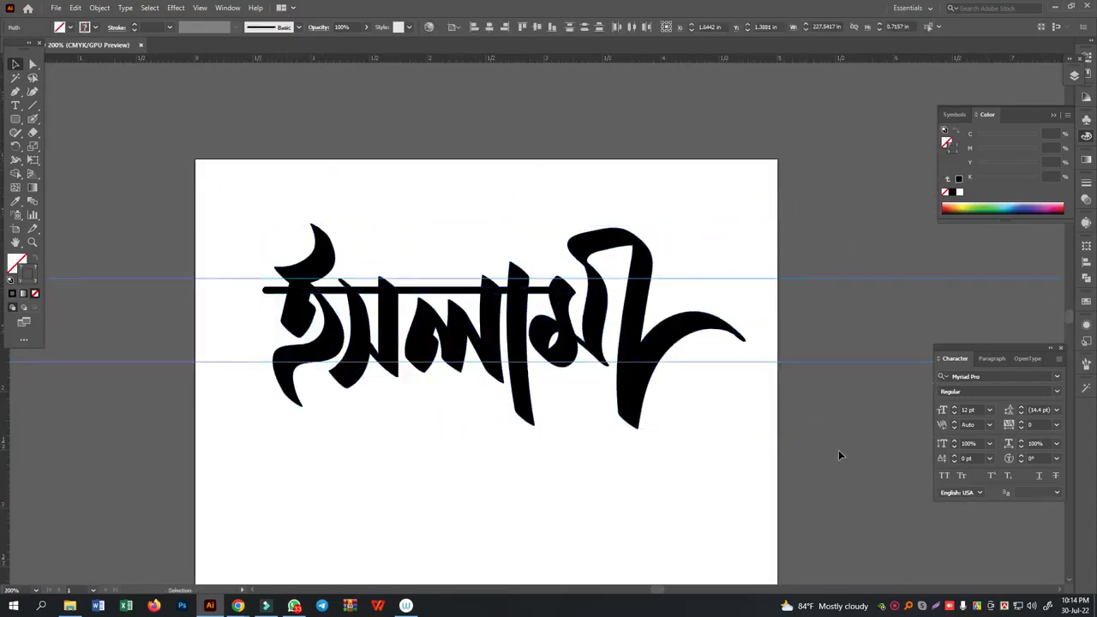
{"action": "key", "text": "ctrl+plus"}
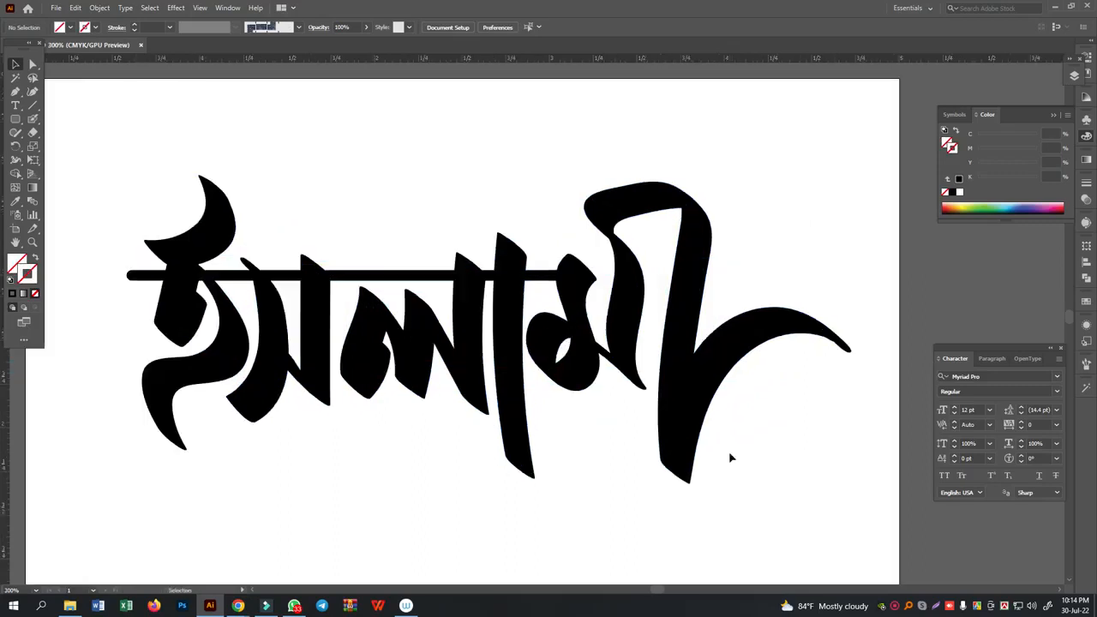
- Paint the body of the letter ই with the Paintbrush in the empty area below the Blob Brush lettering
{"action": "scroll", "coordinate": [729, 451], "scroll_direction": "down", "scroll_amount": 2}
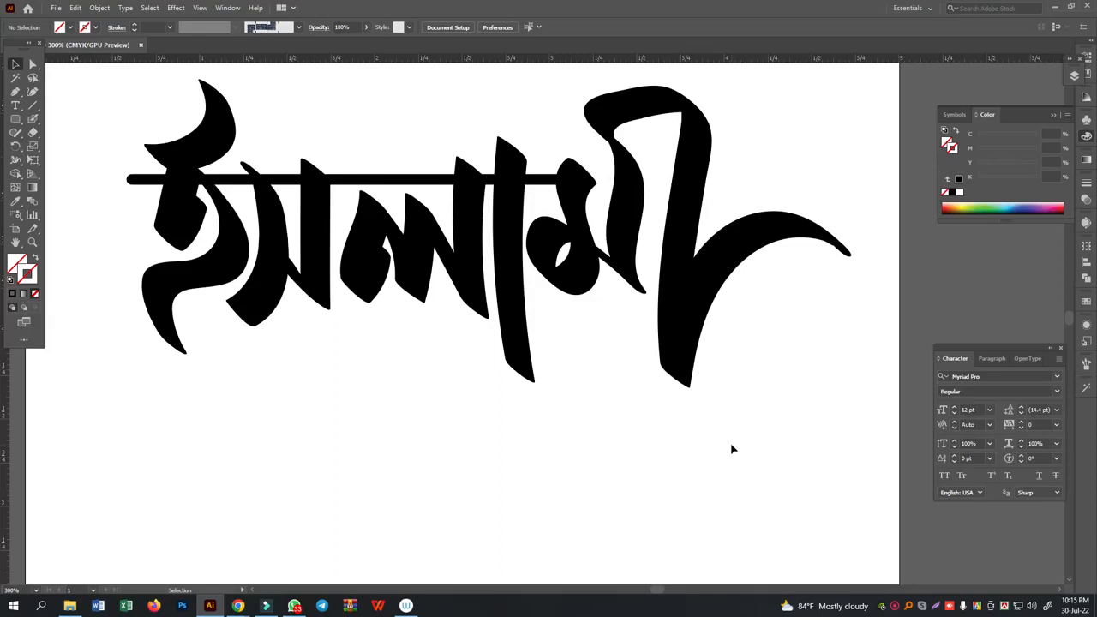
{"action": "scroll", "coordinate": [734, 444], "scroll_direction": "down", "scroll_amount": 5}
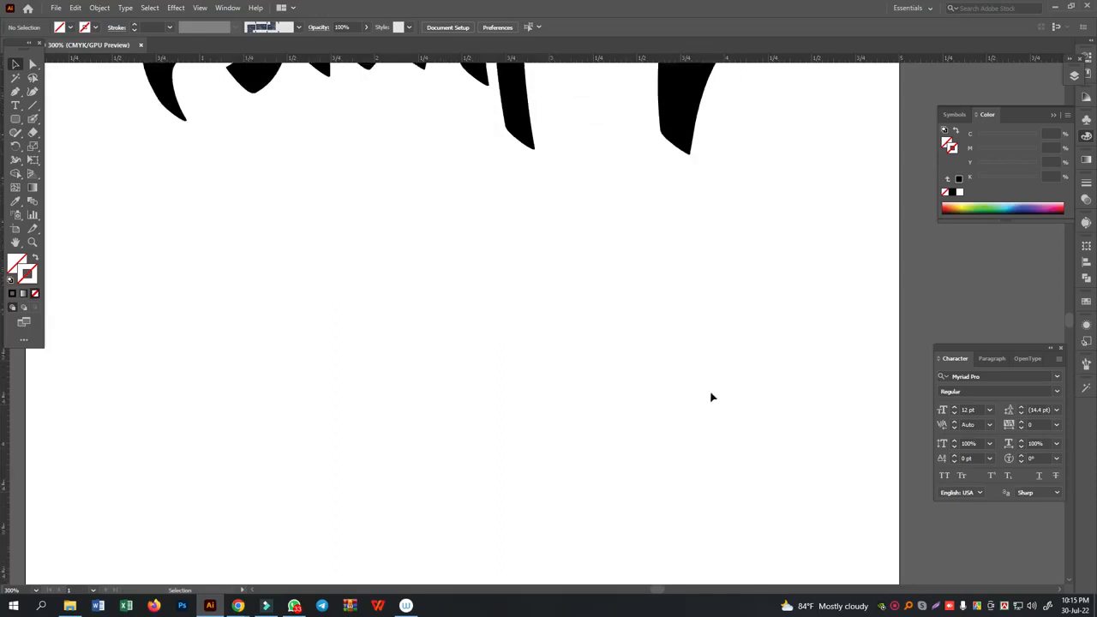
{"action": "left_click", "coordinate": [35, 120]}
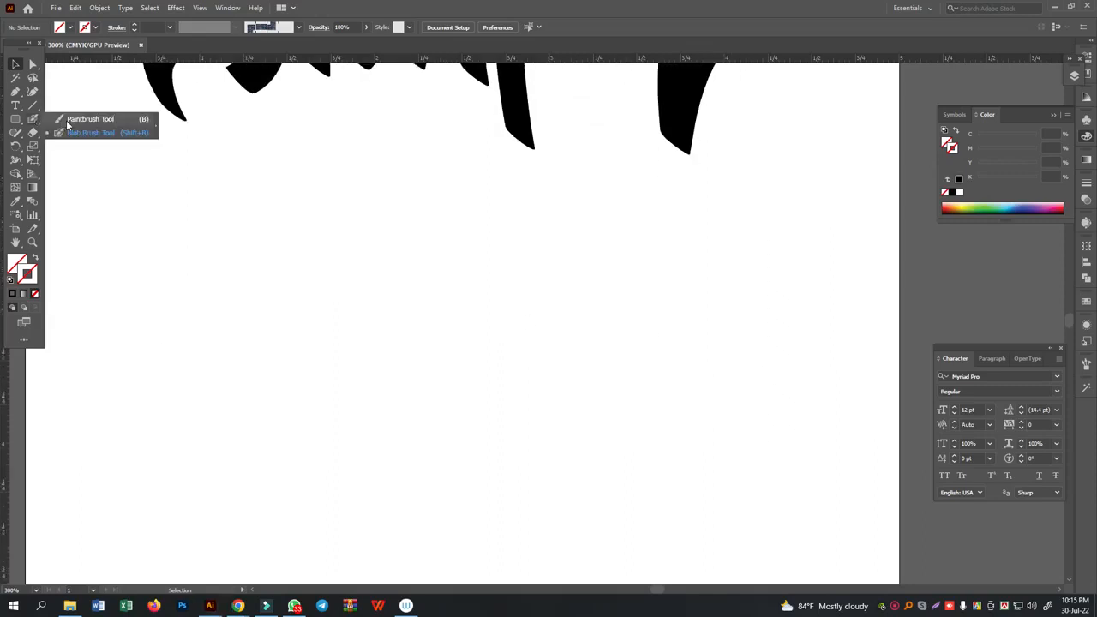
{"action": "left_click", "coordinate": [69, 120]}
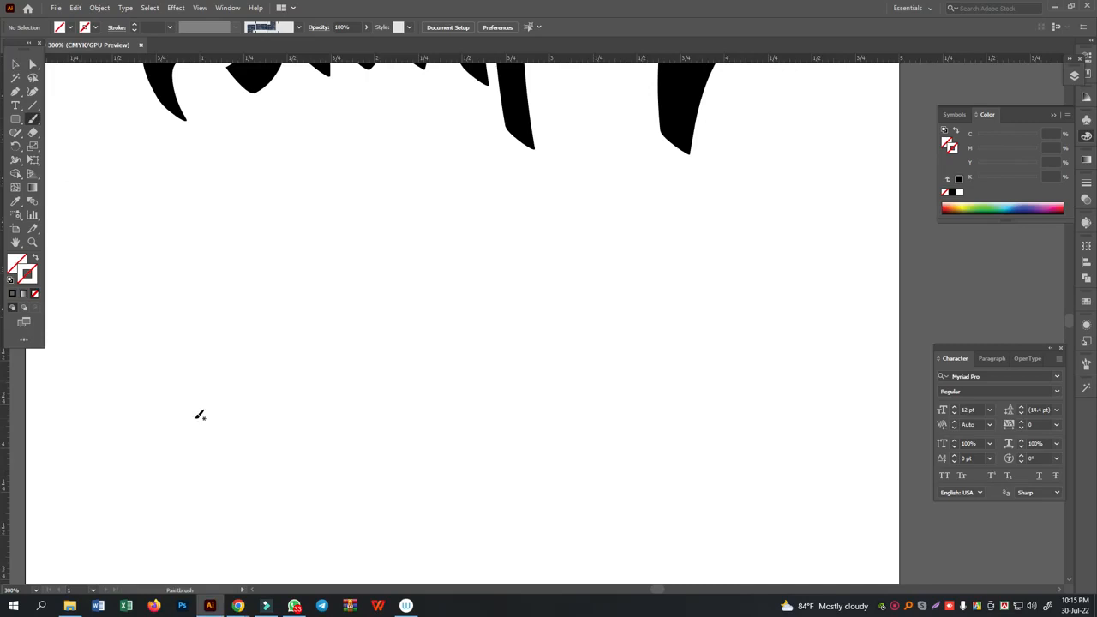
{"action": "left_click_drag", "start_coordinate": [223, 320], "coordinate": [214, 339]}
{"action": "left_click_drag", "start_coordinate": [240, 432], "coordinate": [242, 432]}
- Apply the 5 pt. Round brush to the denim-patterned letter stroke
{"action": "left_click", "coordinate": [14, 65]}
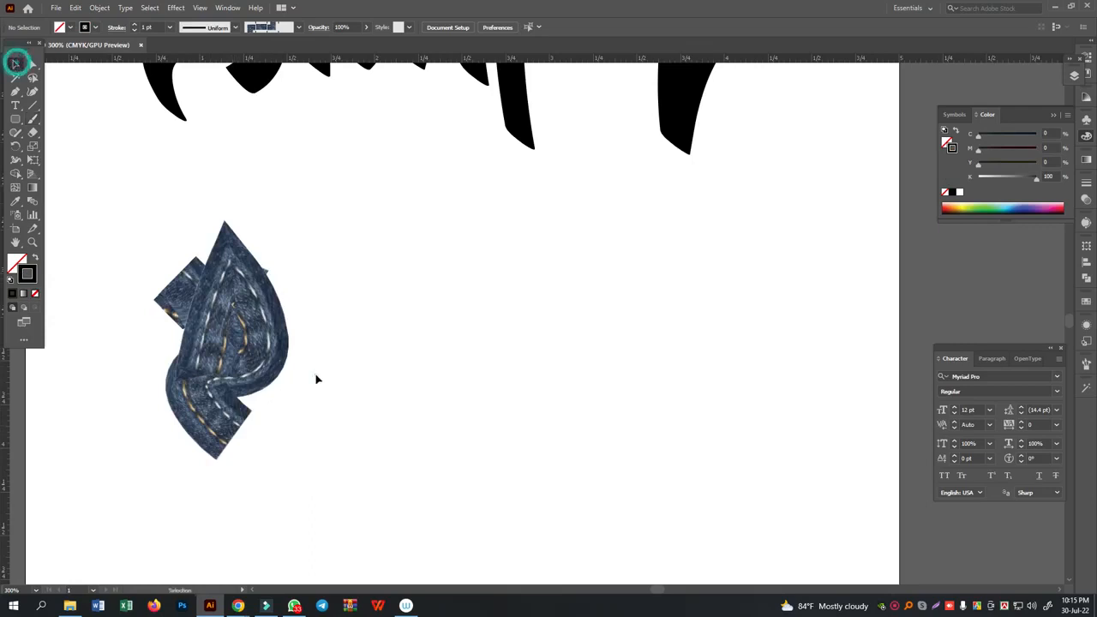
{"action": "left_click", "coordinate": [254, 336]}
{"action": "left_click", "coordinate": [299, 28]}
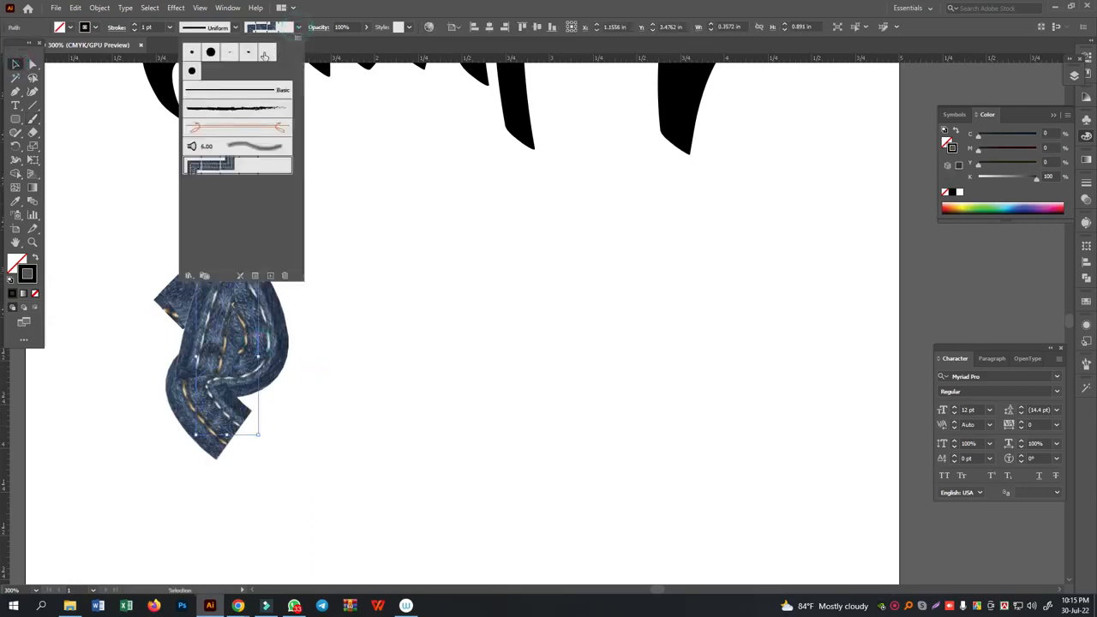
{"action": "left_click", "coordinate": [193, 54]}
{"action": "left_click", "coordinate": [433, 352]}
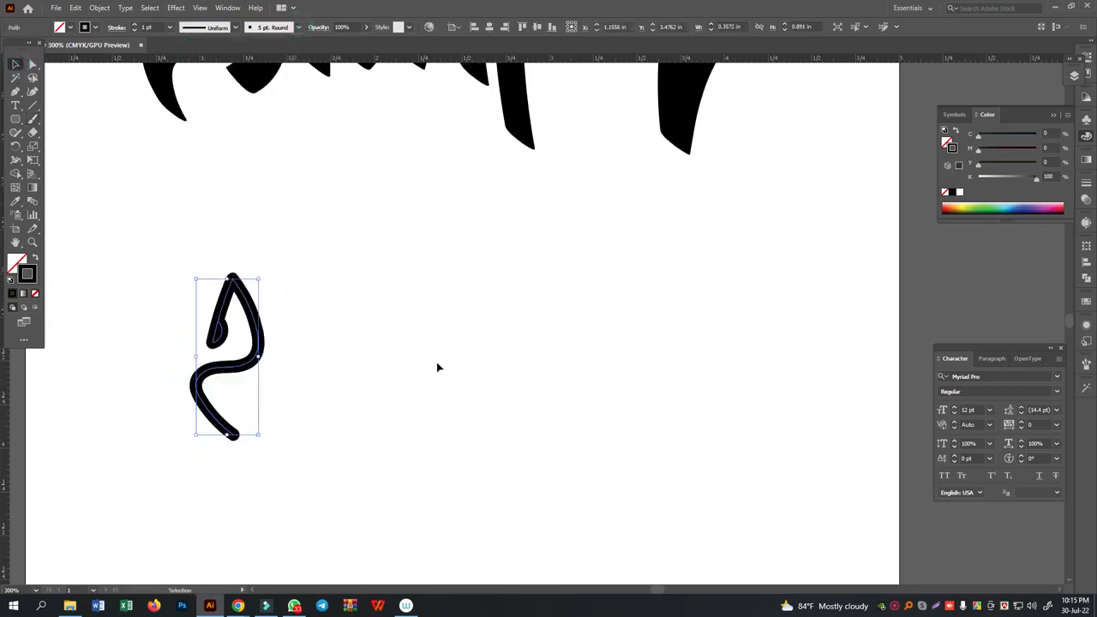
- Paint স, ল, া and মী with the Paintbrush beside the first letter, redoing any misplaced stroke
{"action": "scroll", "coordinate": [436, 361], "scroll_direction": "up", "scroll_amount": 1}
{"action": "scroll", "coordinate": [436, 362], "scroll_direction": "down", "scroll_amount": 2}
{"action": "left_click", "coordinate": [33, 119]}
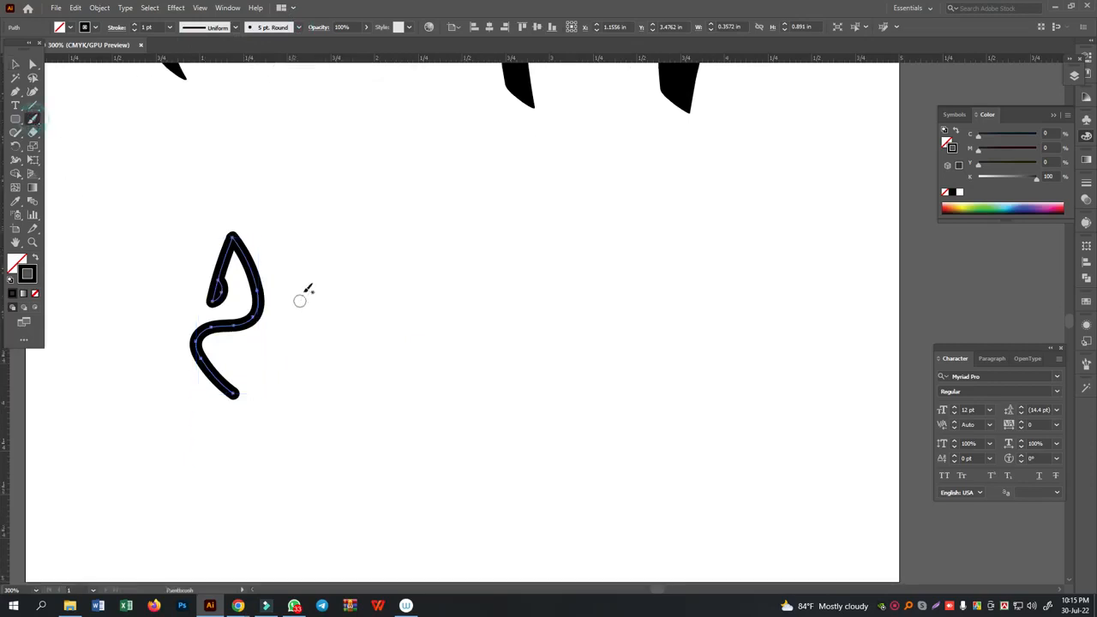
{"action": "left_click_drag", "start_coordinate": [278, 250], "coordinate": [273, 370]}
{"action": "key", "text": "ctrl+z"}
{"action": "left_click_drag", "start_coordinate": [278, 256], "coordinate": [277, 380]}
{"action": "mouse_move", "coordinate": [327, 275]}
{"action": "left_mouse_down"}
{"action": "mouse_move", "coordinate": [369, 374]}
{"action": "mouse_move", "coordinate": [370, 234]}
{"action": "left_mouse_up"}
{"action": "mouse_move", "coordinate": [388, 350]}
{"action": "left_mouse_down"}
{"action": "mouse_move", "coordinate": [403, 282]}
{"action": "mouse_move", "coordinate": [441, 344]}
{"action": "mouse_move", "coordinate": [445, 284]}
{"action": "mouse_move", "coordinate": [482, 356]}
{"action": "mouse_move", "coordinate": [479, 246]}
{"action": "mouse_move", "coordinate": [518, 308]}
{"action": "mouse_move", "coordinate": [531, 388]}
{"action": "left_mouse_up"}
{"action": "key", "text": "ctrl+z"}
{"action": "left_click_drag", "start_coordinate": [513, 224], "coordinate": [506, 390]}
{"action": "mouse_move", "coordinate": [572, 235]}
{"action": "left_mouse_down"}
{"action": "mouse_move", "coordinate": [585, 327]}
{"action": "mouse_move", "coordinate": [553, 344]}
{"action": "mouse_move", "coordinate": [540, 298]}
{"action": "mouse_move", "coordinate": [585, 302]}
{"action": "mouse_move", "coordinate": [633, 347]}
{"action": "mouse_move", "coordinate": [617, 298]}
{"action": "mouse_move", "coordinate": [619, 209]}
{"action": "mouse_move", "coordinate": [594, 176]}
{"action": "mouse_move", "coordinate": [660, 159]}
{"action": "mouse_move", "coordinate": [671, 196]}
{"action": "mouse_move", "coordinate": [653, 252]}
{"action": "mouse_move", "coordinate": [670, 402]}
{"action": "mouse_move", "coordinate": [704, 277]}
{"action": "mouse_move", "coordinate": [813, 283]}
{"action": "left_mouse_up"}
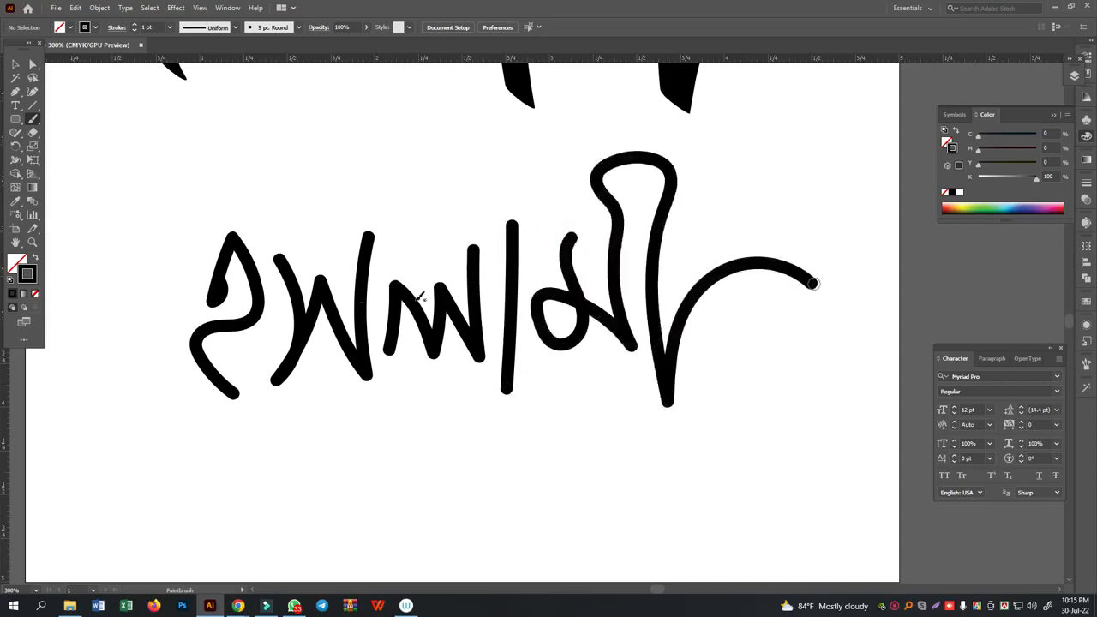
- Paint the curved mark above the first letter and a straight headline across the Paintbrush word up to ম
{"action": "mouse_move", "coordinate": [208, 208]}
{"action": "left_mouse_down"}
{"action": "mouse_move", "coordinate": [225, 224]}
{"action": "mouse_move", "coordinate": [254, 152]}
{"action": "left_mouse_up"}
{"action": "left_click_drag", "start_coordinate": [191, 241], "coordinate": [571, 246]}
- Nudge the letter স of the Paintbrush word up so that it meets the headline, and deselect it
{"action": "left_click", "coordinate": [15, 65]}
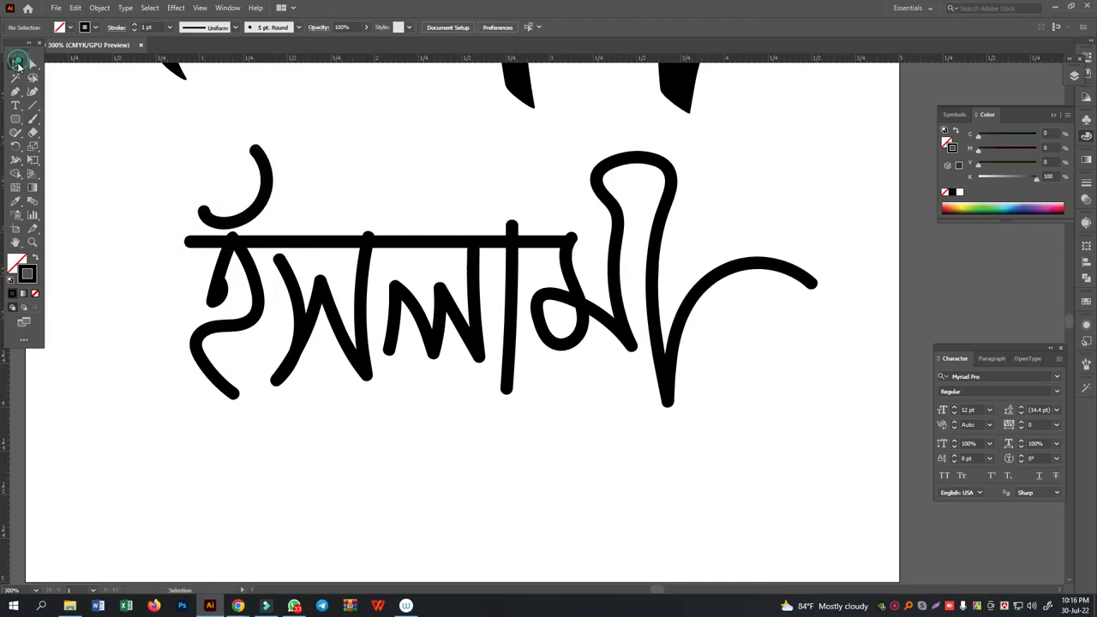
{"action": "left_click", "coordinate": [303, 317]}
{"action": "key", "text": "Up"}
{"action": "key", "text": "Up"}
{"action": "key", "text": "Up"}
{"action": "key", "text": "Up"}
{"action": "key", "text": "Up"}
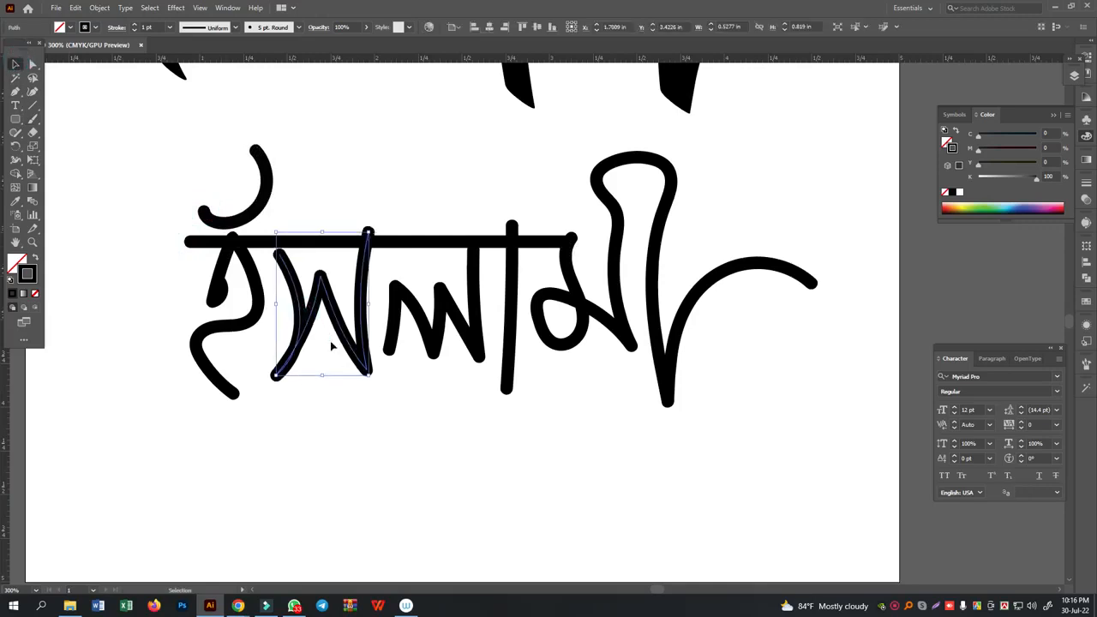
{"action": "left_click", "coordinate": [387, 454]}
{"action": "left_click", "coordinate": [375, 420]}
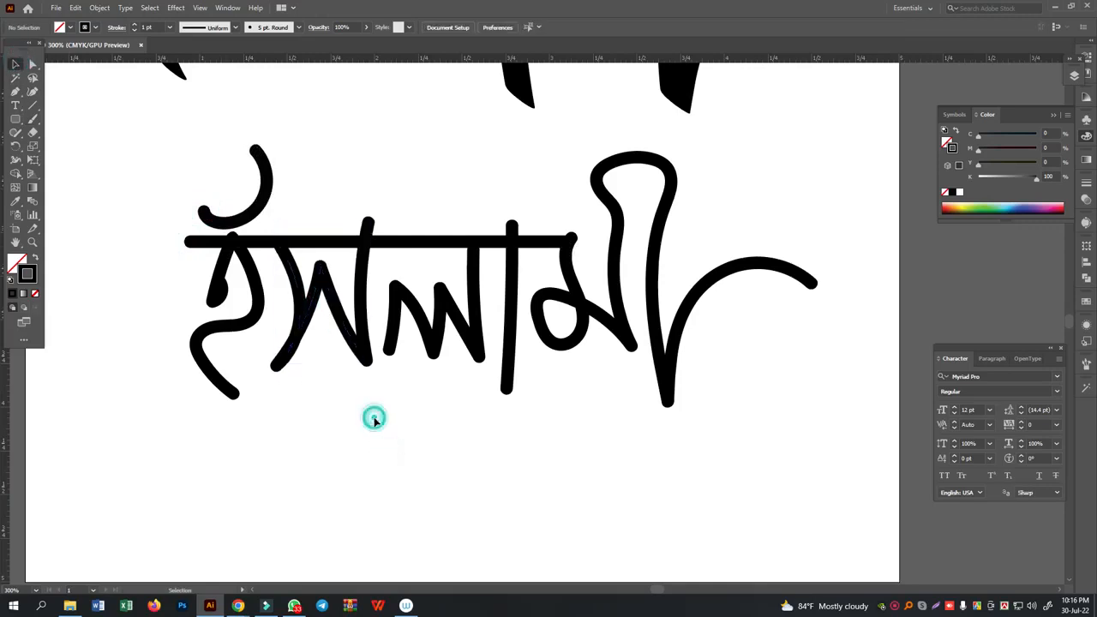
- Move the whole Paintbrush word down on the artboard, away from the Blob Brush lettering, and deselect it
{"action": "scroll", "coordinate": [374, 432], "scroll_direction": "up", "scroll_amount": 3}
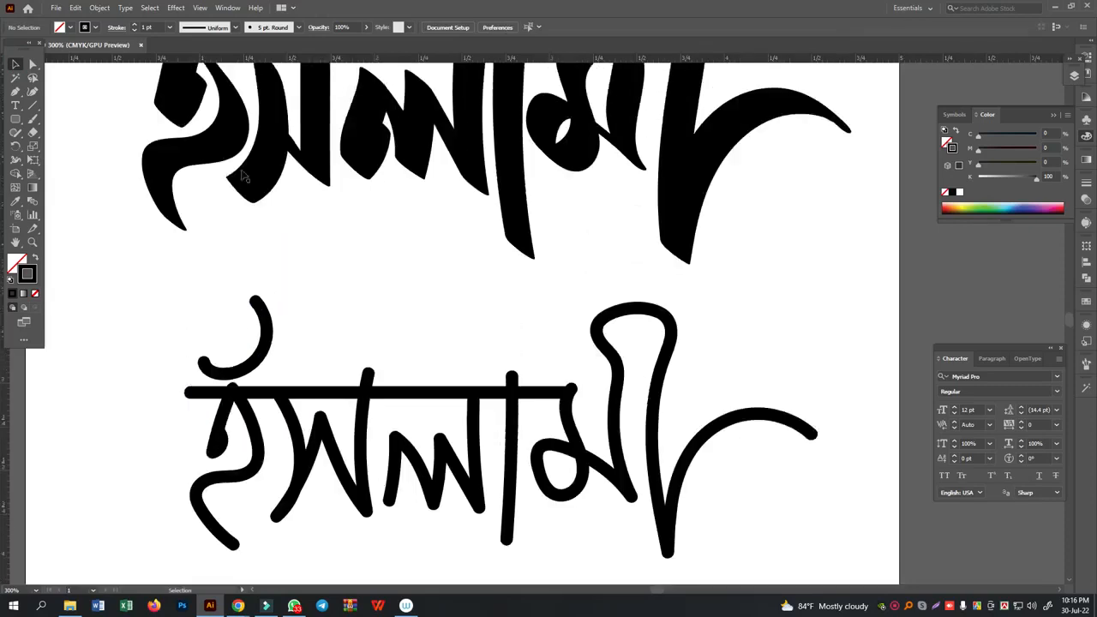
{"action": "scroll", "coordinate": [326, 227], "scroll_direction": "down", "scroll_amount": 4}
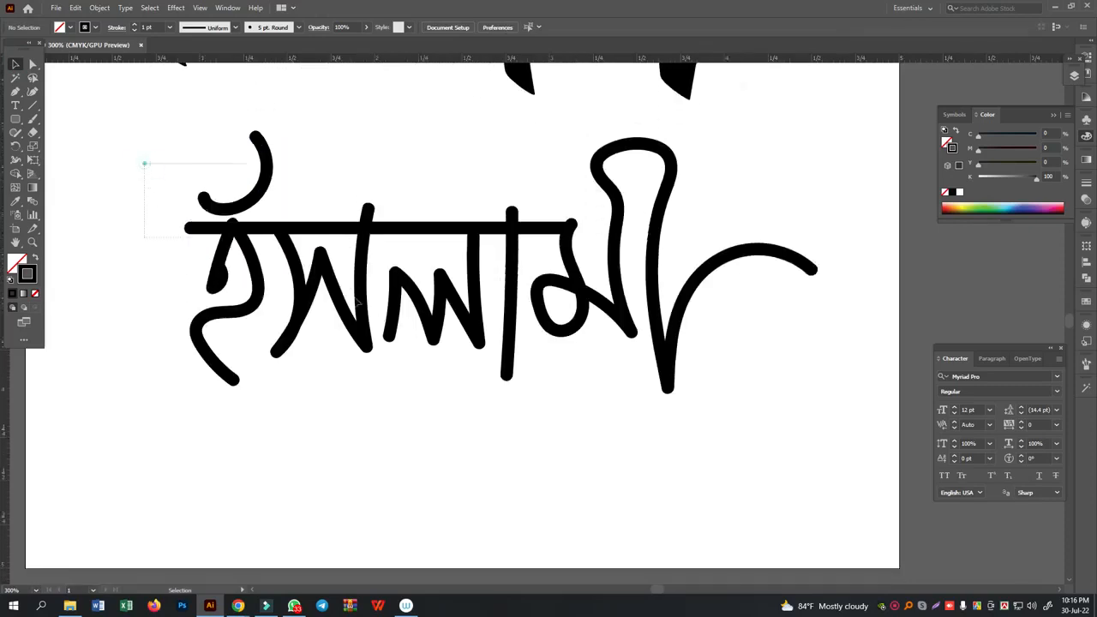
{"action": "left_click_drag", "start_coordinate": [163, 178], "coordinate": [723, 429]}
{"action": "left_click_drag", "start_coordinate": [631, 309], "coordinate": [631, 352]}
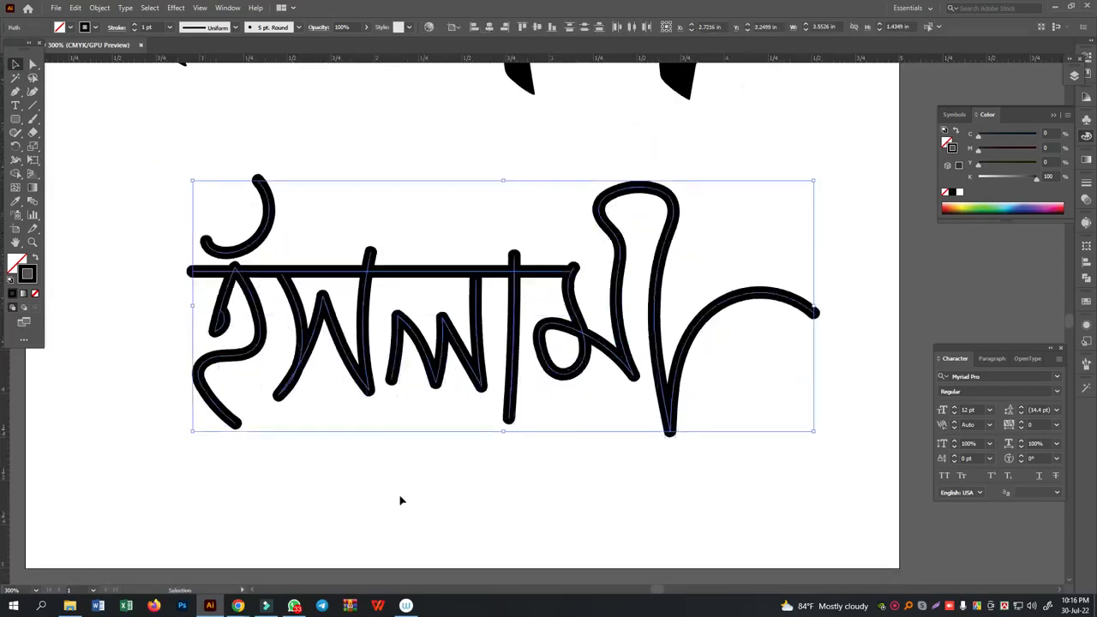
{"action": "left_click", "coordinate": [410, 480]}
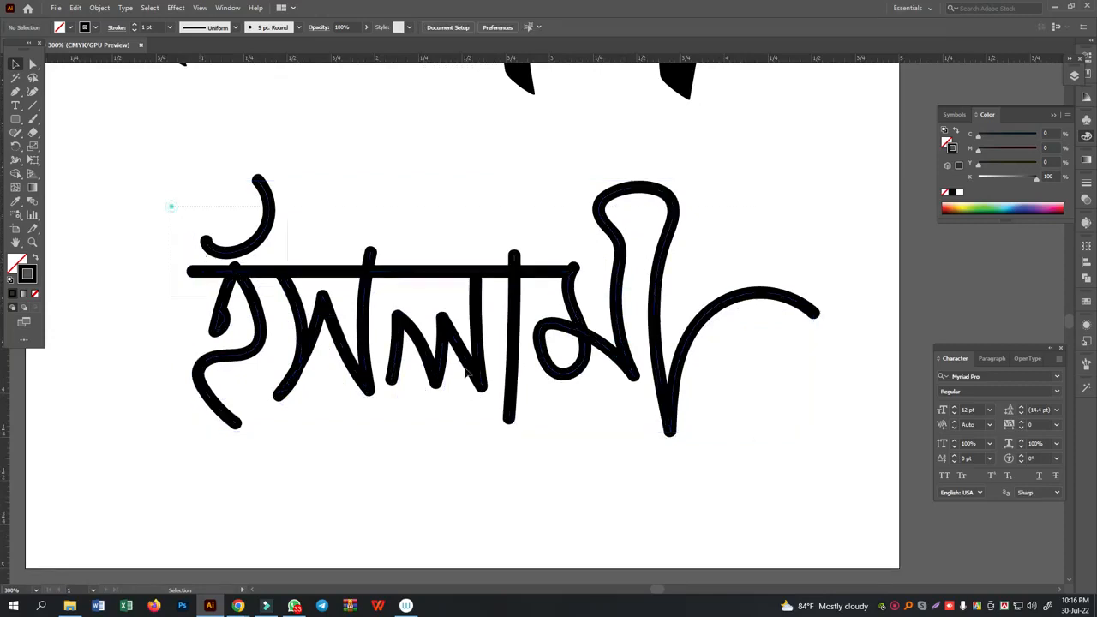
- Set the stroke weight of the whole Paintbrush word to 0.25 pt
{"action": "left_click_drag", "start_coordinate": [172, 207], "coordinate": [760, 437]}
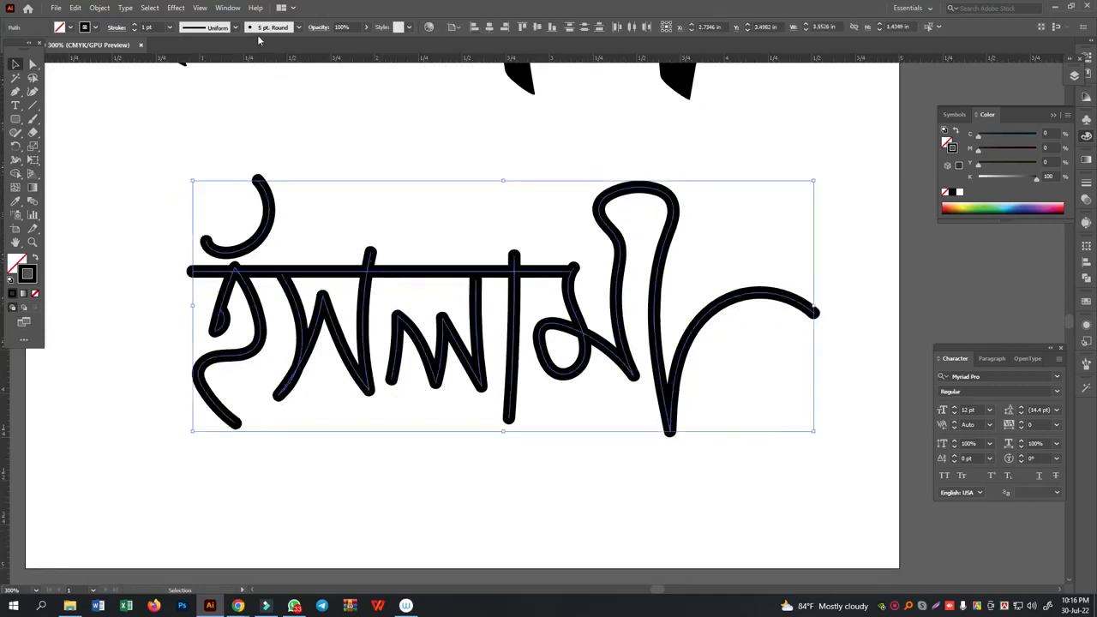
{"action": "left_click", "coordinate": [169, 27]}
{"action": "left_click", "coordinate": [183, 40]}
{"action": "left_click", "coordinate": [207, 108]}
{"action": "left_click_drag", "start_coordinate": [171, 166], "coordinate": [794, 473]}
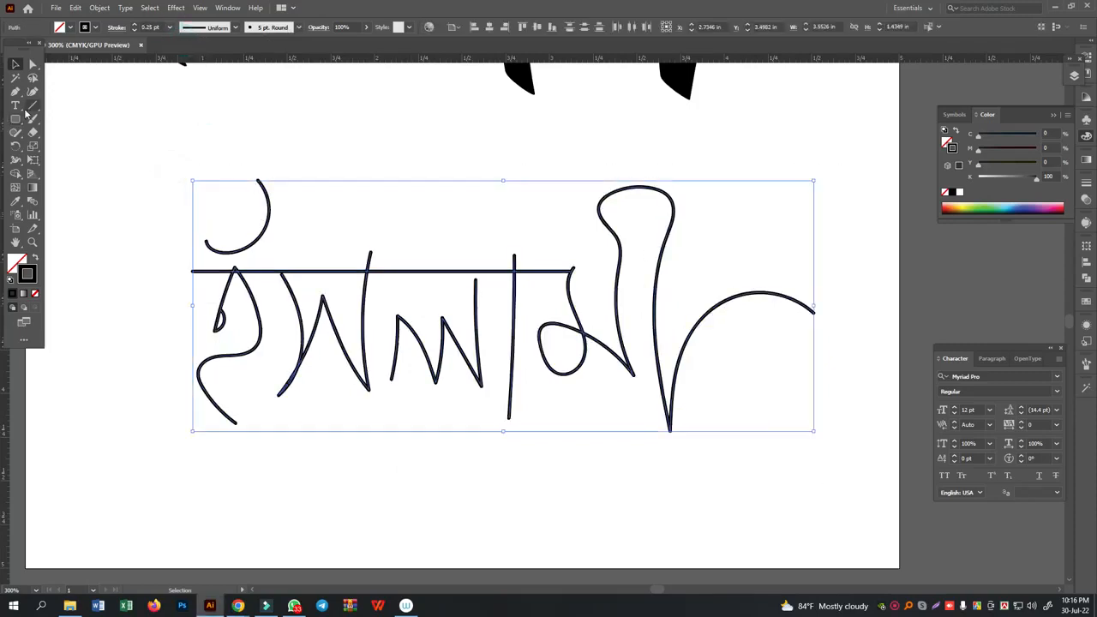
{"action": "left_click", "coordinate": [15, 91]}
{"action": "left_click", "coordinate": [64, 92]}
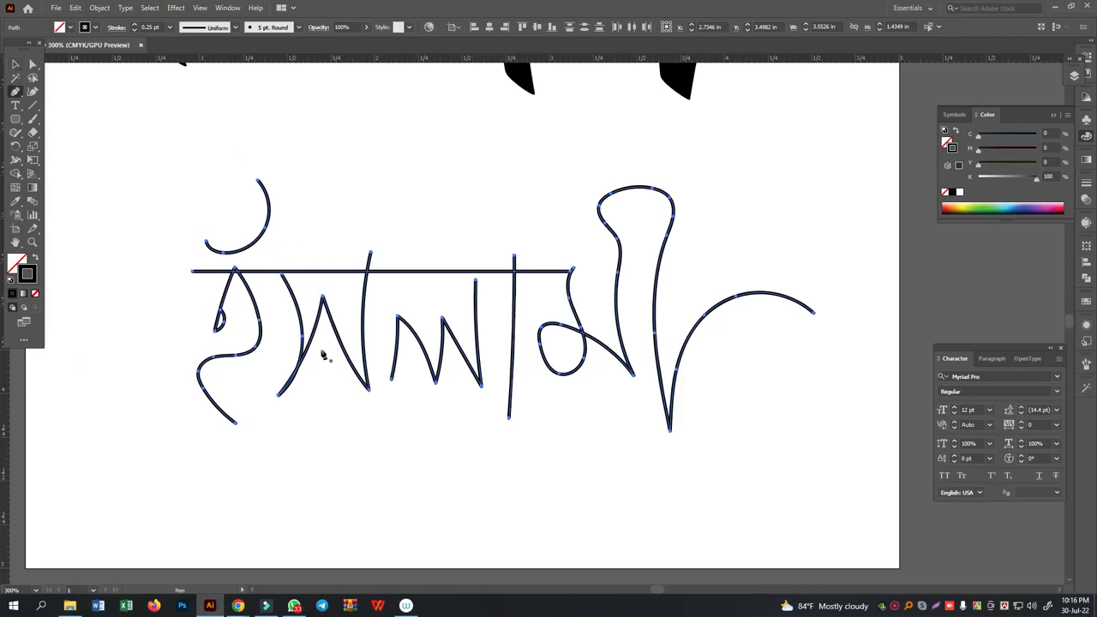
{"action": "left_click", "coordinate": [16, 63]}
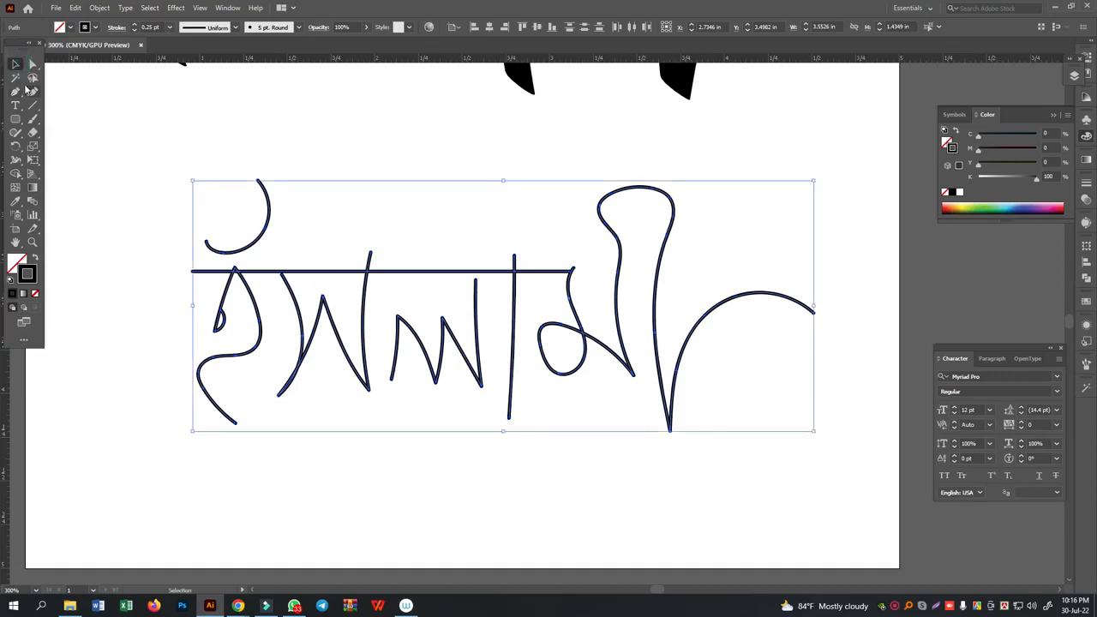
{"action": "left_click", "coordinate": [153, 169]}
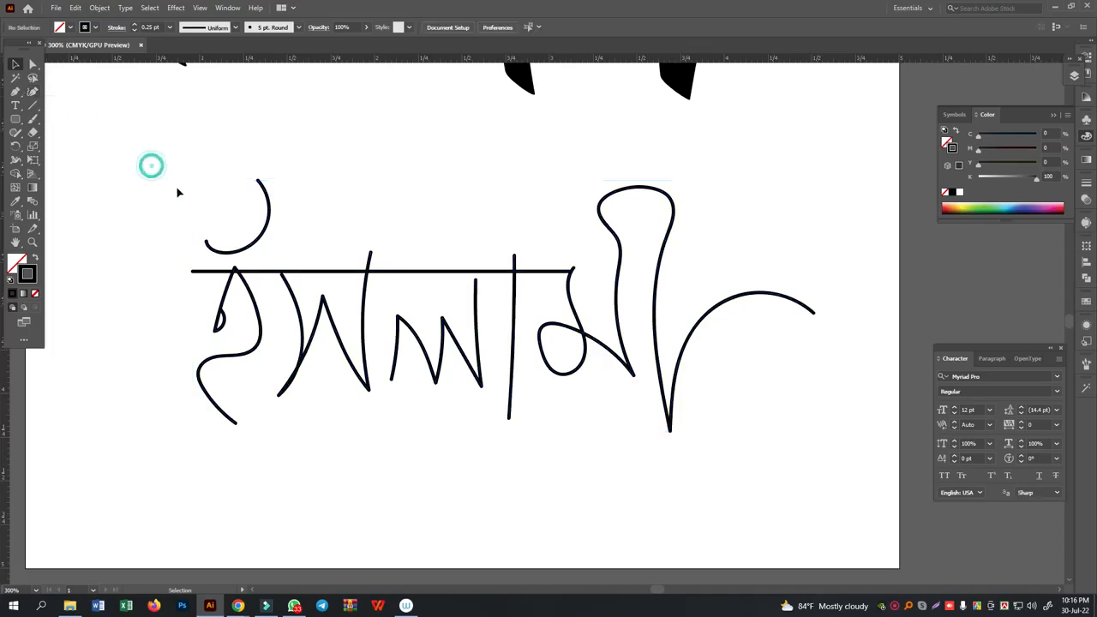
- Try the 3 pt. Oval calligraphic brush on the whole Paintbrush word and settle on the 5 pt. Oval brush
{"action": "left_click_drag", "start_coordinate": [150, 176], "coordinate": [740, 455]}
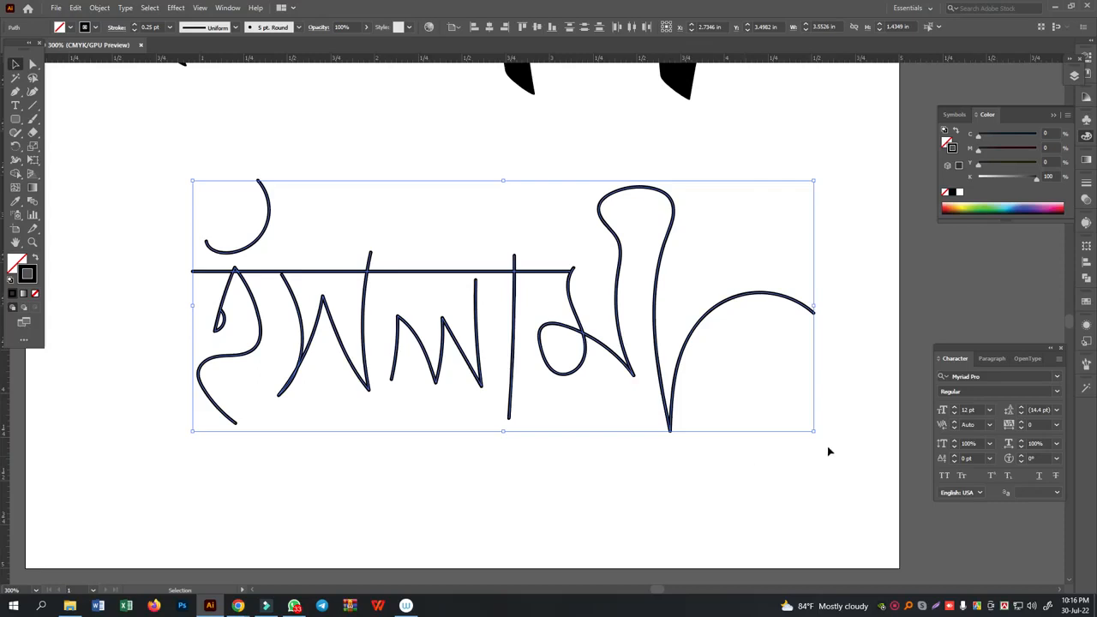
{"action": "left_click", "coordinate": [1087, 362]}
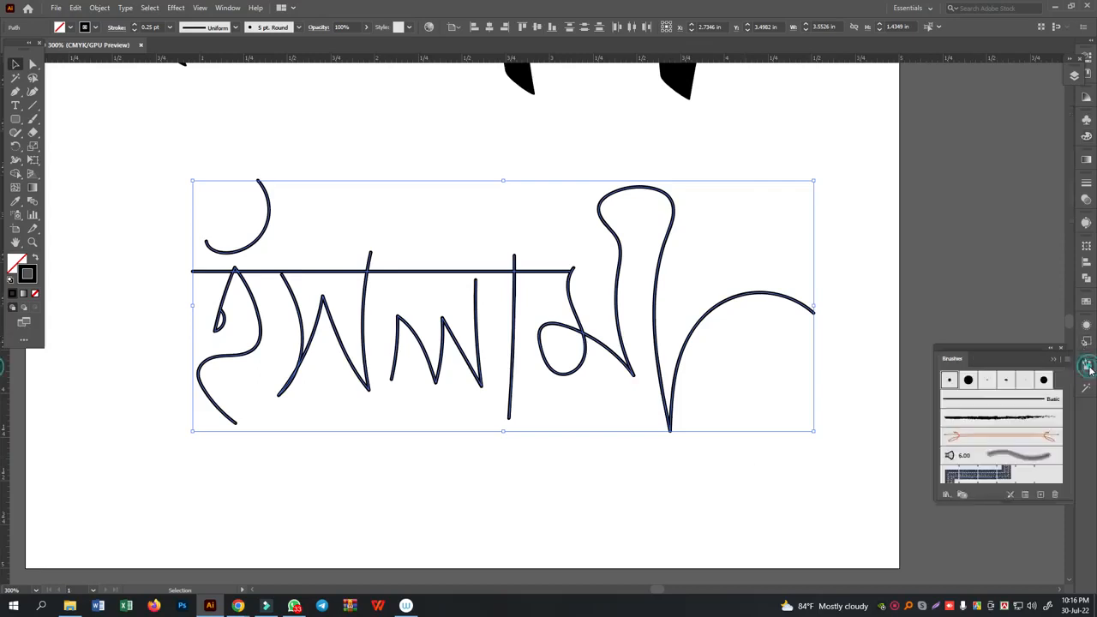
{"action": "left_click", "coordinate": [989, 382]}
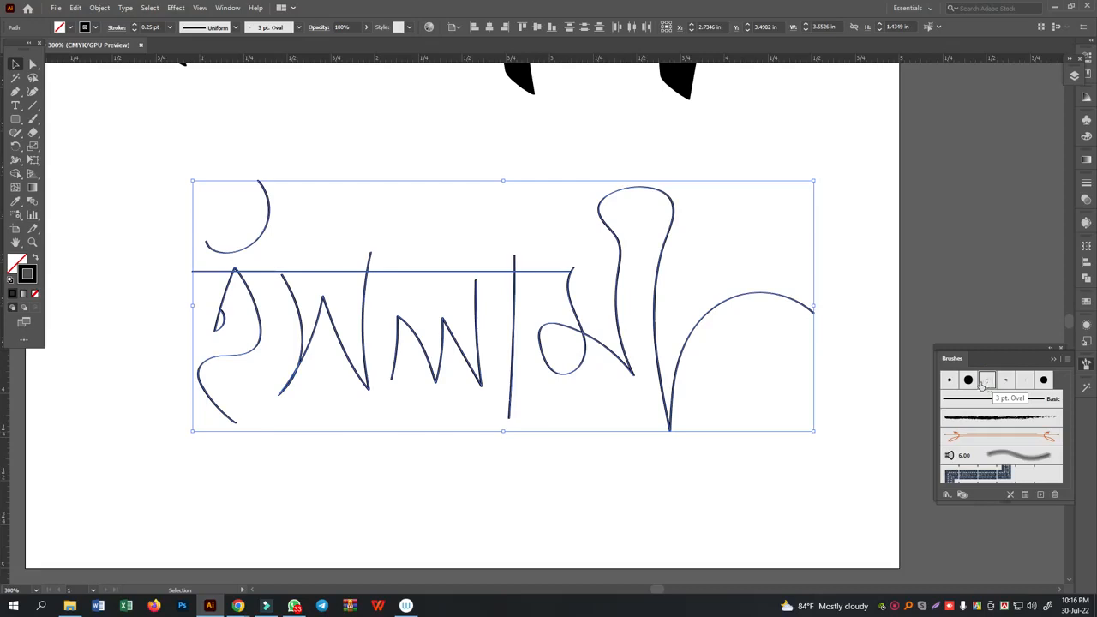
{"action": "left_click", "coordinate": [968, 380]}
{"action": "left_click", "coordinate": [1008, 383]}
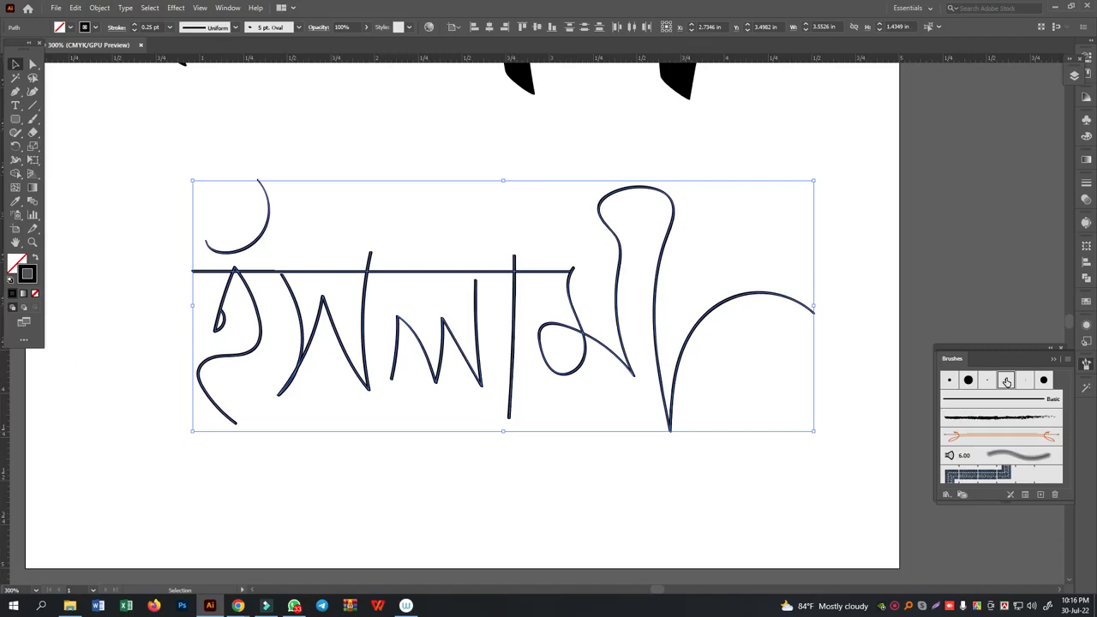
- Edit the 5 pt. Oval brush so that angle and roundness are Fixed, with an angle of -38° and a roundness of 17%
{"action": "double_click", "coordinate": [1006, 381]}
{"action": "left_click_drag", "start_coordinate": [603, 161], "coordinate": [833, 147]}
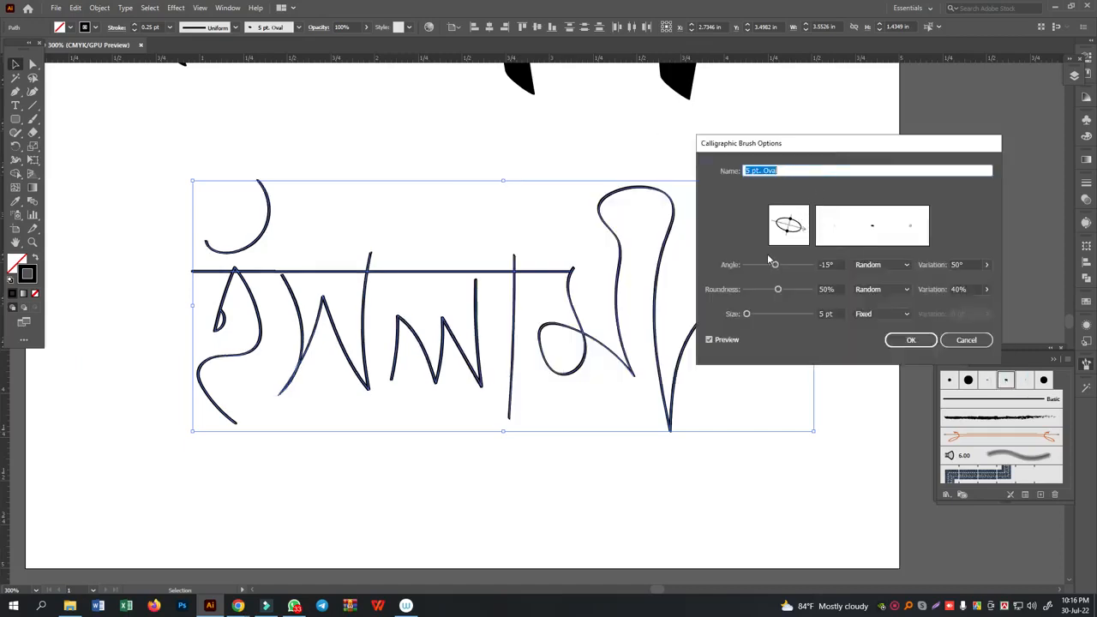
{"action": "left_click", "coordinate": [873, 265]}
{"action": "left_click", "coordinate": [883, 279]}
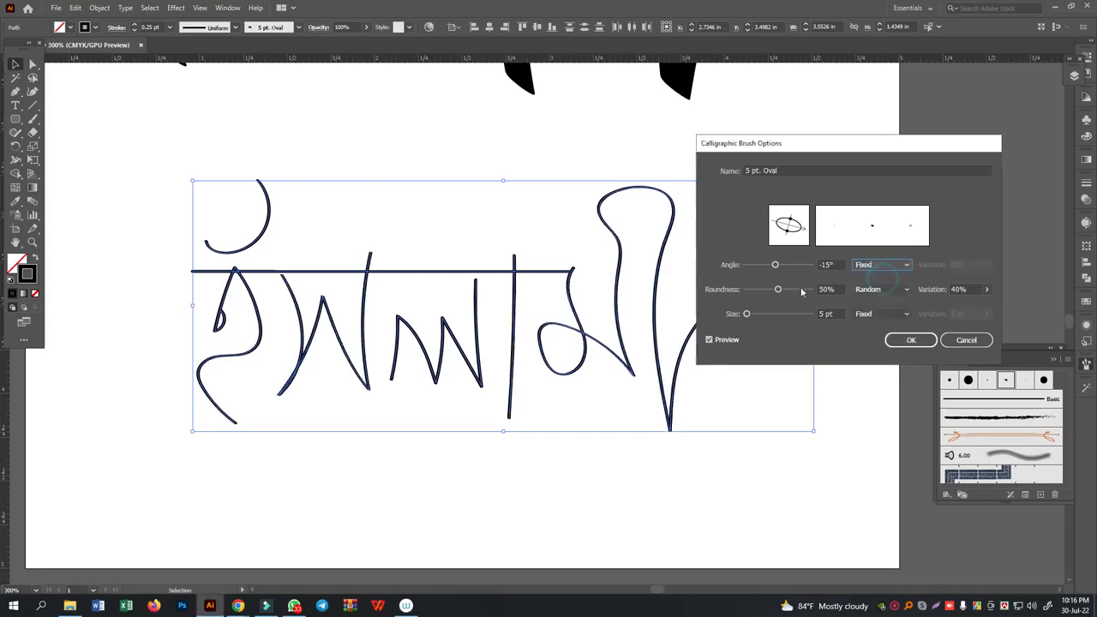
{"action": "left_click", "coordinate": [881, 291]}
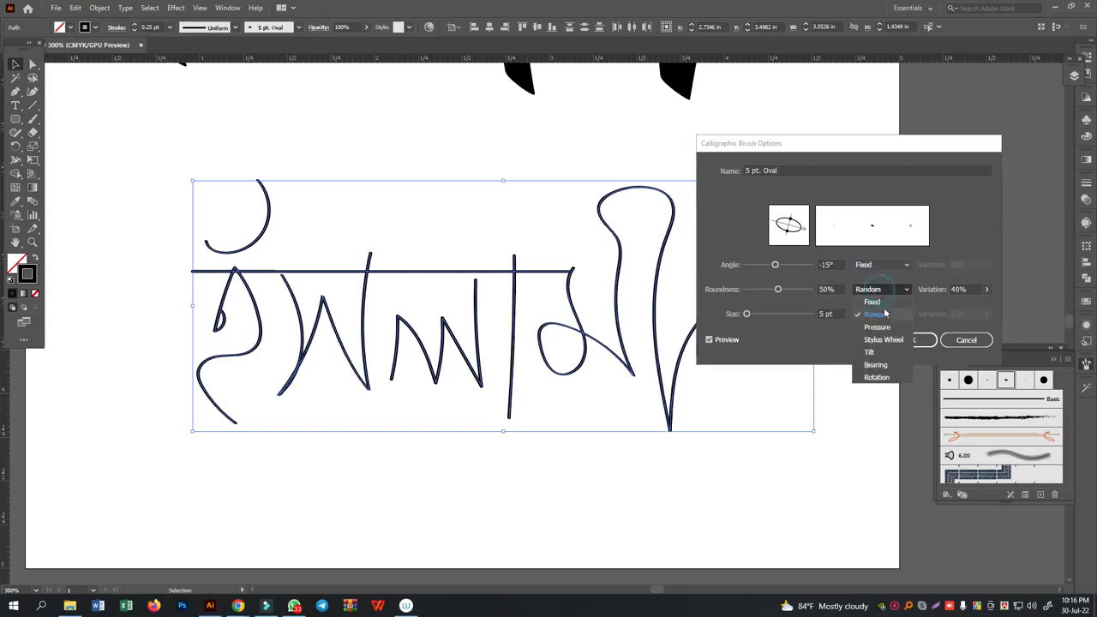
{"action": "left_click", "coordinate": [884, 303]}
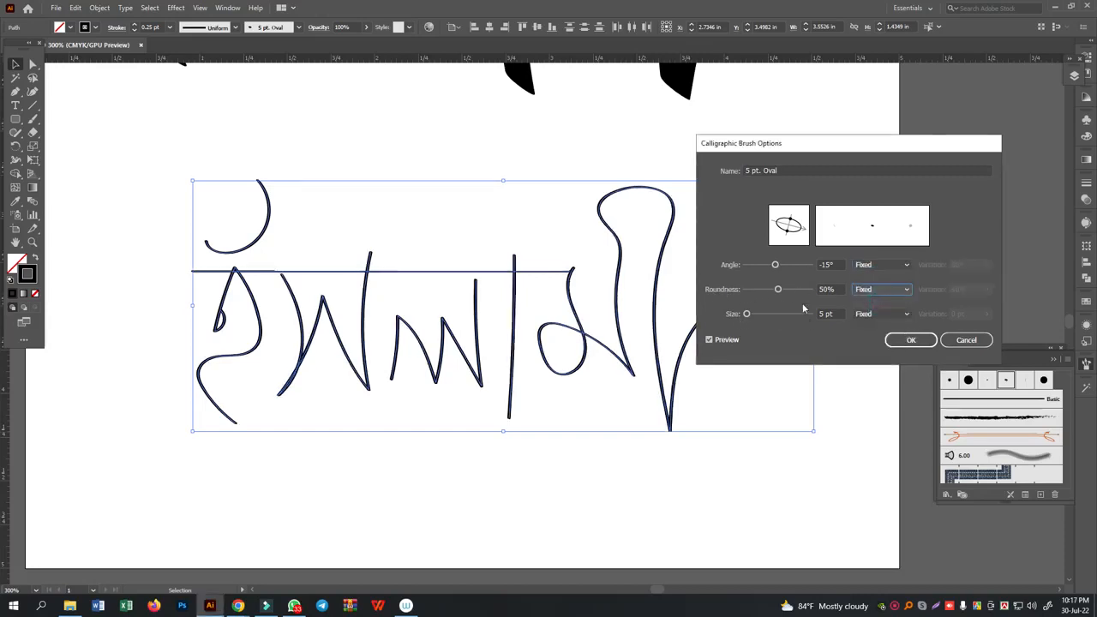
{"action": "mouse_move", "coordinate": [804, 230]}
{"action": "left_mouse_down"}
{"action": "mouse_move", "coordinate": [803, 240]}
{"action": "mouse_move", "coordinate": [789, 229]}
{"action": "left_mouse_up"}
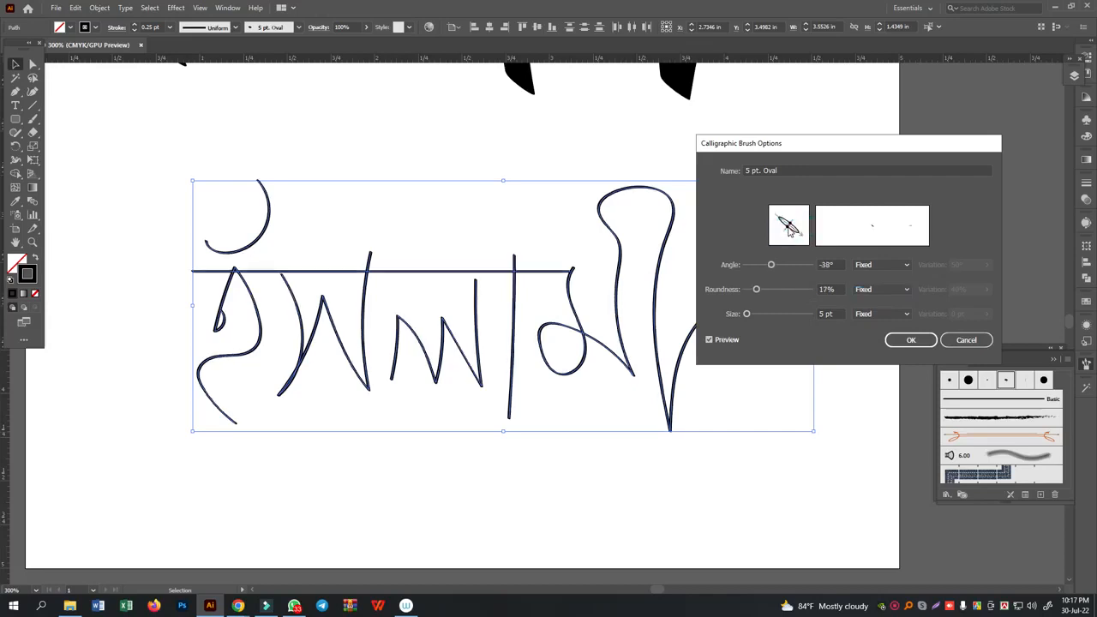
- Set the brush size to 54 pt, apply the brush changes to the existing strokes, and deselect the word
{"action": "double_click", "coordinate": [843, 314]}
{"action": "type", "text": "10"}
{"action": "key", "text": "Up"}
{"action": "key", "text": "Up"}
{"action": "key", "text": "Up"}
{"action": "key", "text": "Up"}
{"action": "key", "text": "Up"}
{"action": "key", "text": "Up"}
{"action": "key", "text": "Up"}
{"action": "key", "text": "Up"}
{"action": "key", "text": "Up"}
{"action": "key", "text": "Up"}
{"action": "key", "text": "Up"}
{"action": "key", "text": "Up"}
{"action": "key", "text": "Up"}
{"action": "key", "text": "Up"}
{"action": "key", "text": "Up"}
{"action": "key", "text": "Up"}
{"action": "key", "text": "Up"}
{"action": "key", "text": "Up"}
{"action": "key", "text": "Up"}
{"action": "key", "text": "Up"}
{"action": "key", "text": "Up"}
{"action": "key", "text": "Up"}
{"action": "key", "text": "Up"}
{"action": "key", "text": "Up"}
{"action": "key", "text": "Up"}
{"action": "key", "text": "Up"}
{"action": "key", "text": "Up"}
{"action": "key", "text": "Up"}
{"action": "key", "text": "Up"}
{"action": "key", "text": "Up"}
{"action": "key", "text": "Up"}
{"action": "key", "text": "Up"}
{"action": "key", "text": "Up"}
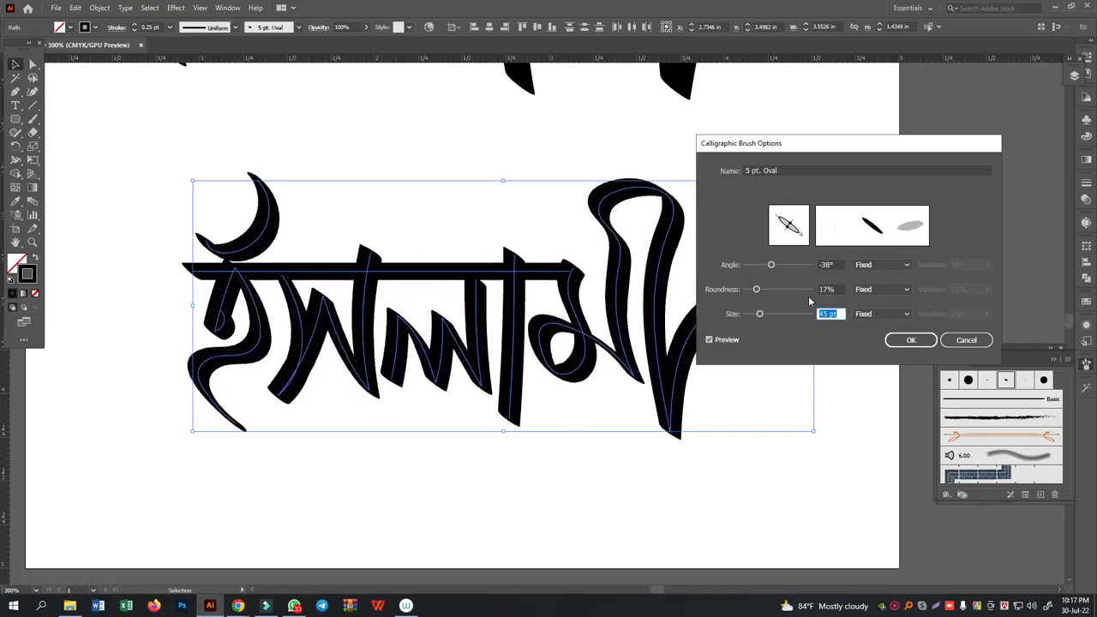
{"action": "key", "text": "Up"}
{"action": "key", "text": "Up"}
{"action": "key", "text": "Up"}
{"action": "key", "text": "Up"}
{"action": "key", "text": "Up"}
{"action": "key", "text": "Up"}
{"action": "key", "text": "Up"}
{"action": "key", "text": "Up"}
{"action": "key", "text": "Up"}
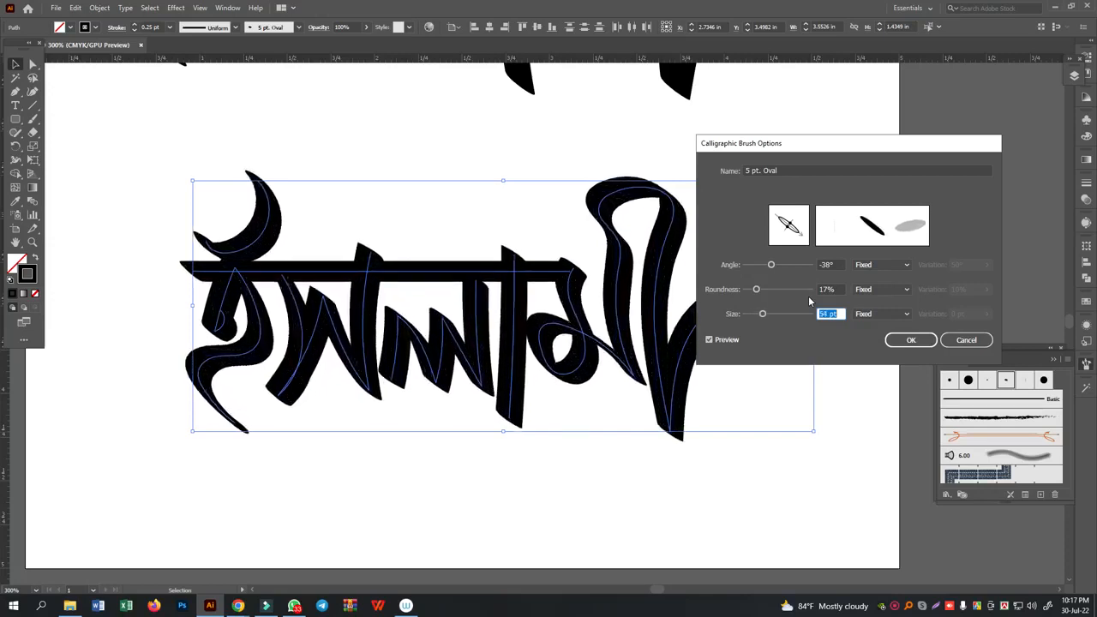
{"action": "left_click", "coordinate": [907, 341]}
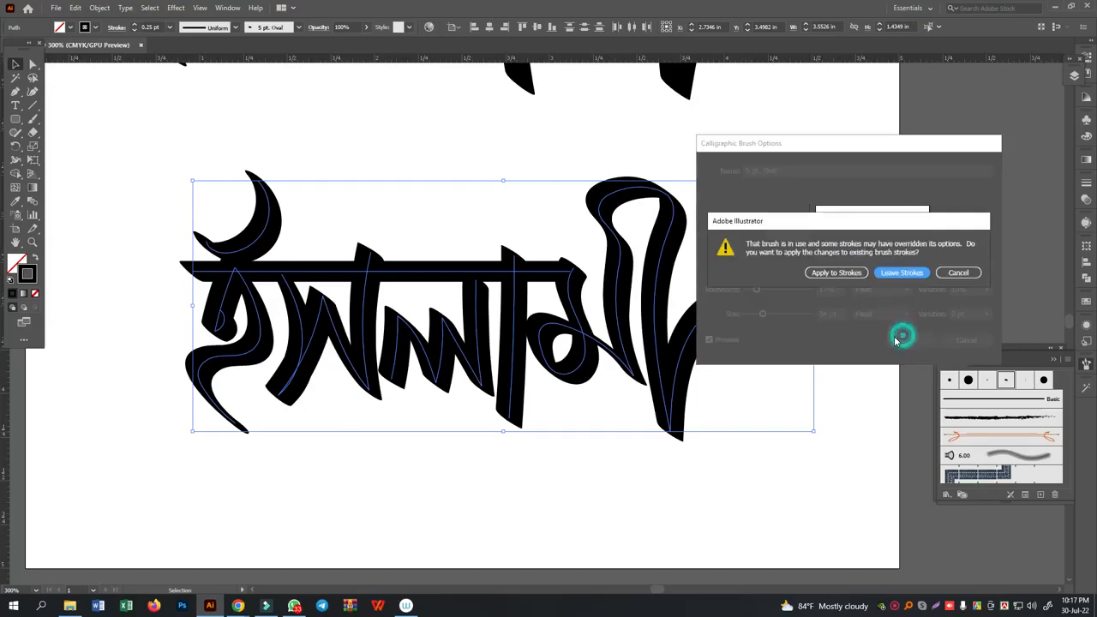
{"action": "left_click", "coordinate": [851, 275]}
{"action": "left_click", "coordinate": [863, 278]}
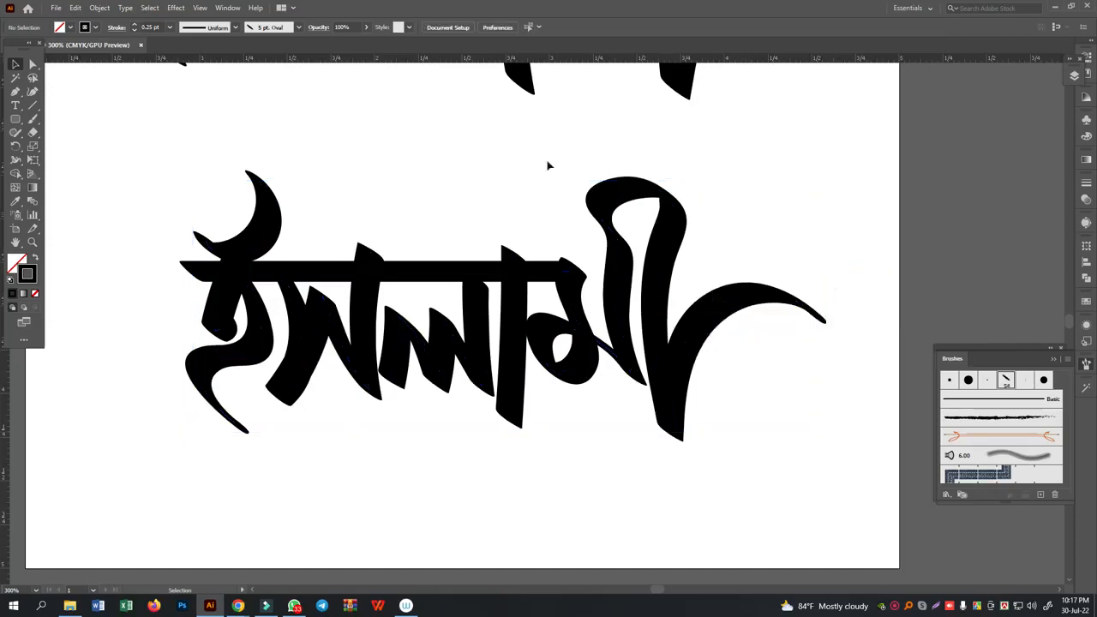
- Nudge মী and the first letter with its curved mark slightly to the right, and deselect them
{"action": "left_click", "coordinate": [594, 385]}
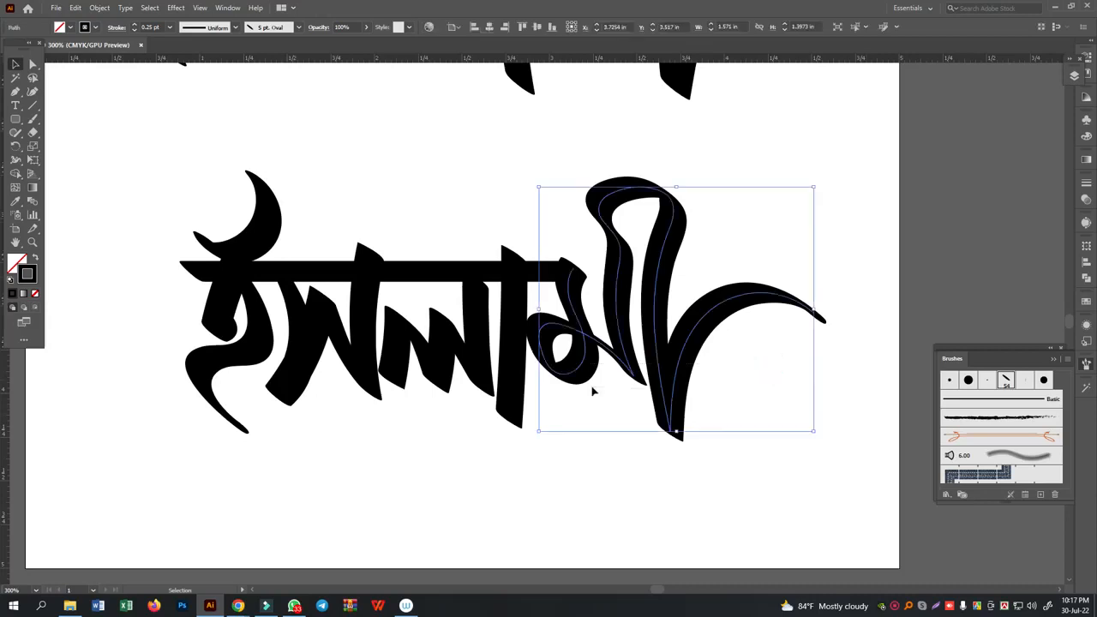
{"action": "left_click", "coordinate": [510, 452]}
{"action": "left_click", "coordinate": [299, 364]}
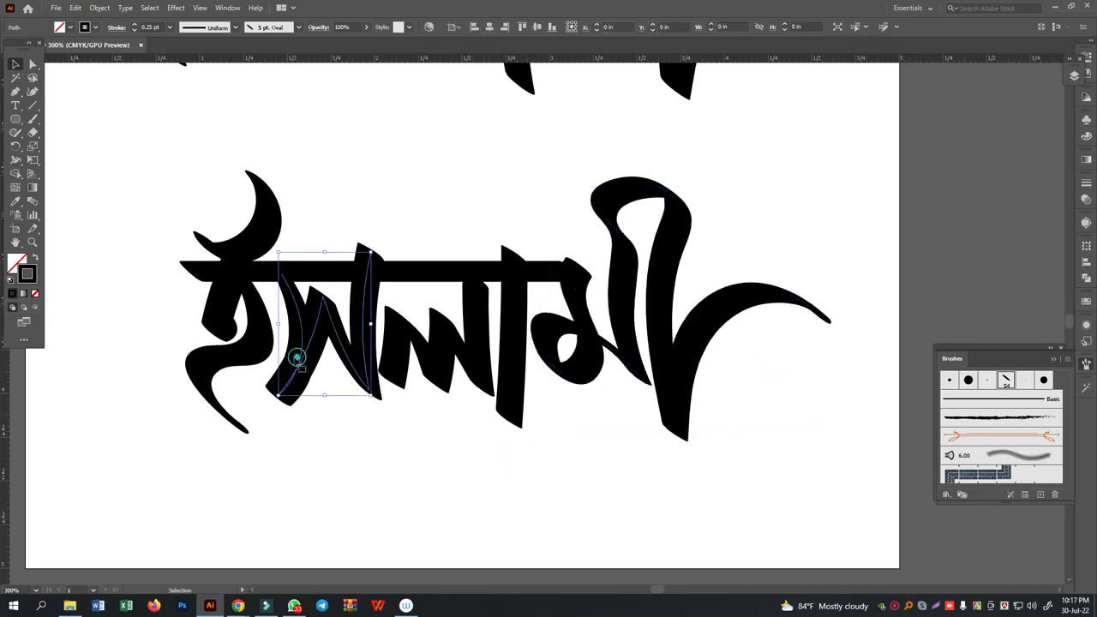
{"action": "left_click", "coordinate": [253, 350]}
{"action": "left_click", "coordinate": [245, 241]}
{"action": "key", "text": "Right"}
{"action": "key", "text": "Right"}
{"action": "key", "text": "Right"}
{"action": "left_click", "coordinate": [433, 202]}
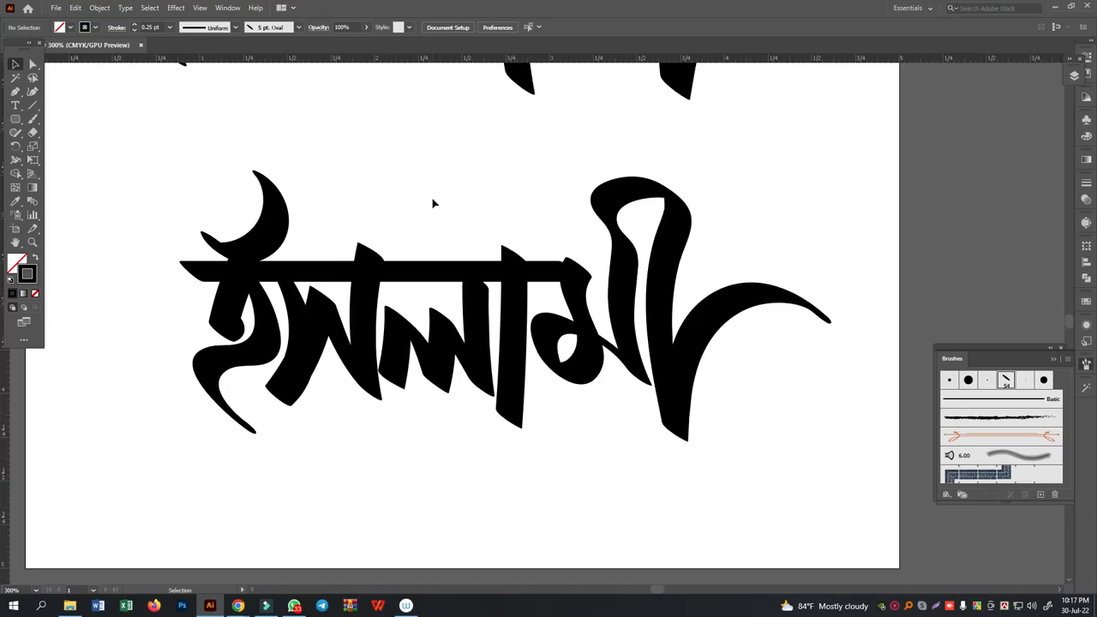
- Preview different angles between -161° and 2° for the 5 pt. Oval brush on the whole Paintbrush word
{"action": "left_click_drag", "start_coordinate": [105, 208], "coordinate": [763, 467]}
{"action": "double_click", "coordinate": [1009, 383]}
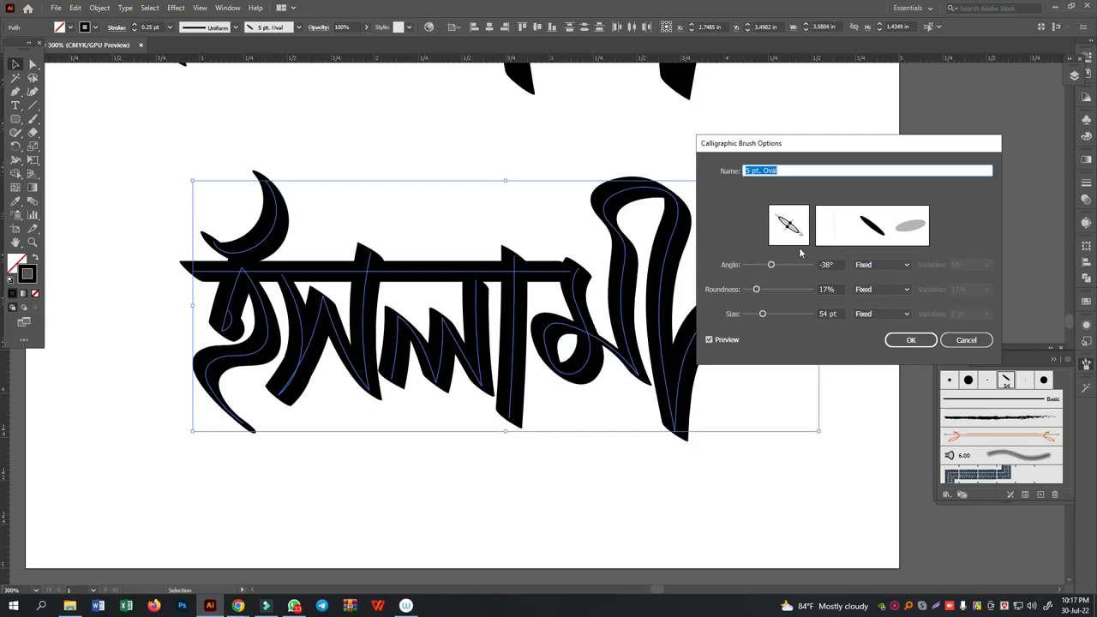
{"action": "left_click", "coordinate": [826, 264]}
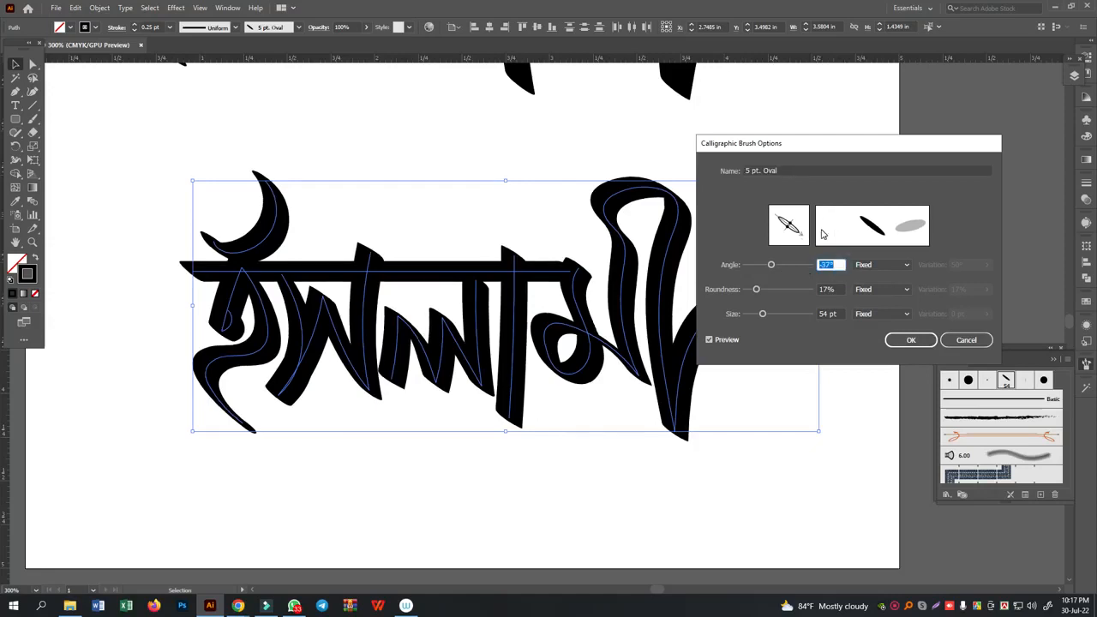
{"action": "key", "text": "Up"}
{"action": "key", "text": "Up"}
{"action": "key", "text": "Up"}
{"action": "key", "text": "Up"}
{"action": "key", "text": "Up"}
{"action": "key", "text": "Up"}
{"action": "key", "text": "Up"}
{"action": "key", "text": "Up"}
{"action": "key", "text": "Up"}
{"action": "key", "text": "Up"}
{"action": "key", "text": "Up"}
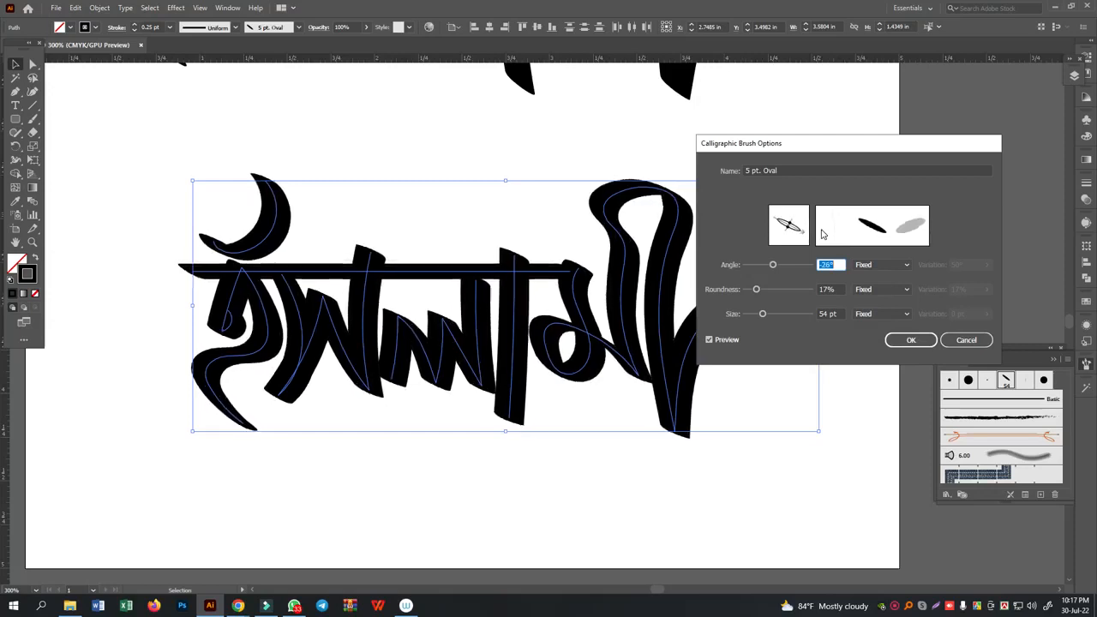
{"action": "key", "text": "Down"}
{"action": "key", "text": "Down"}
{"action": "key", "text": "Down"}
{"action": "key", "text": "Down"}
{"action": "key", "text": "Down"}
{"action": "key", "text": "Down"}
{"action": "key", "text": "Down"}
{"action": "key", "text": "Down"}
{"action": "key", "text": "Down"}
{"action": "key", "text": "Down"}
{"action": "key", "text": "Down"}
{"action": "key", "text": "Down"}
{"action": "key", "text": "Down"}
{"action": "key", "text": "Down"}
{"action": "key", "text": "Down"}
{"action": "key", "text": "Down"}
{"action": "key", "text": "Down"}
{"action": "key", "text": "Down"}
{"action": "key", "text": "Down"}
{"action": "key", "text": "Down"}
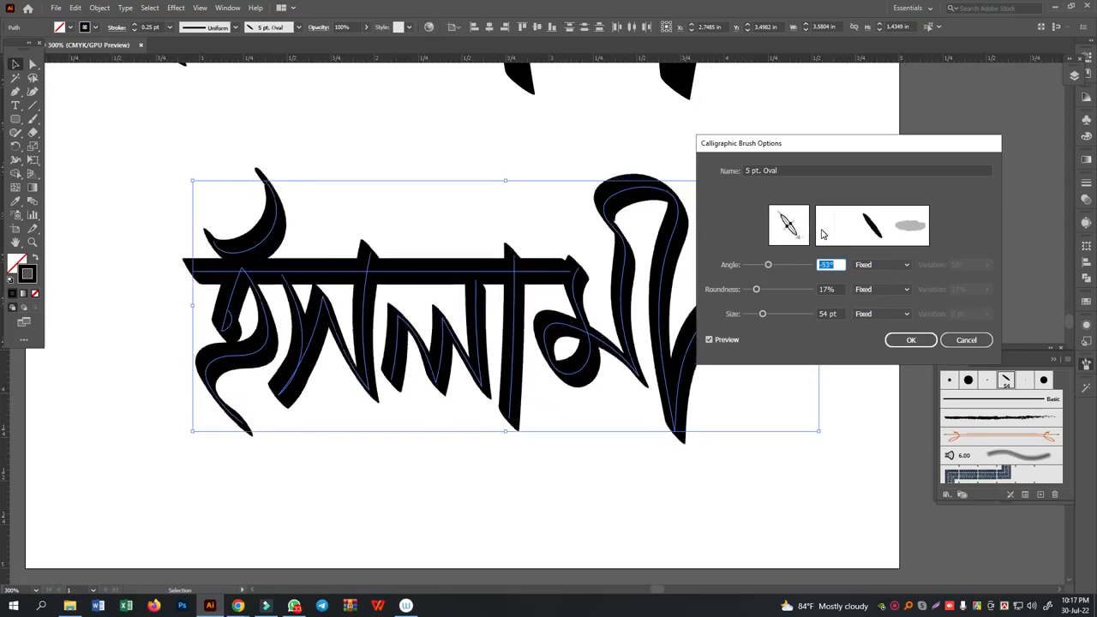
{"action": "key", "text": "Down"}
{"action": "key", "text": "Down"}
{"action": "key", "text": "Down"}
{"action": "key", "text": "Down"}
{"action": "key", "text": "Down"}
{"action": "key", "text": "Down"}
{"action": "key", "text": "Down"}
{"action": "key", "text": "Down"}
{"action": "key", "text": "Down"}
{"action": "key", "text": "Down"}
{"action": "key", "text": "Down"}
{"action": "key", "text": "Down"}
{"action": "key", "text": "Down"}
{"action": "key", "text": "Down"}
{"action": "key", "text": "Down"}
{"action": "key", "text": "Down"}
{"action": "key", "text": "Down"}
{"action": "key", "text": "Down"}
{"action": "key", "text": "Down"}
{"action": "key", "text": "Down"}
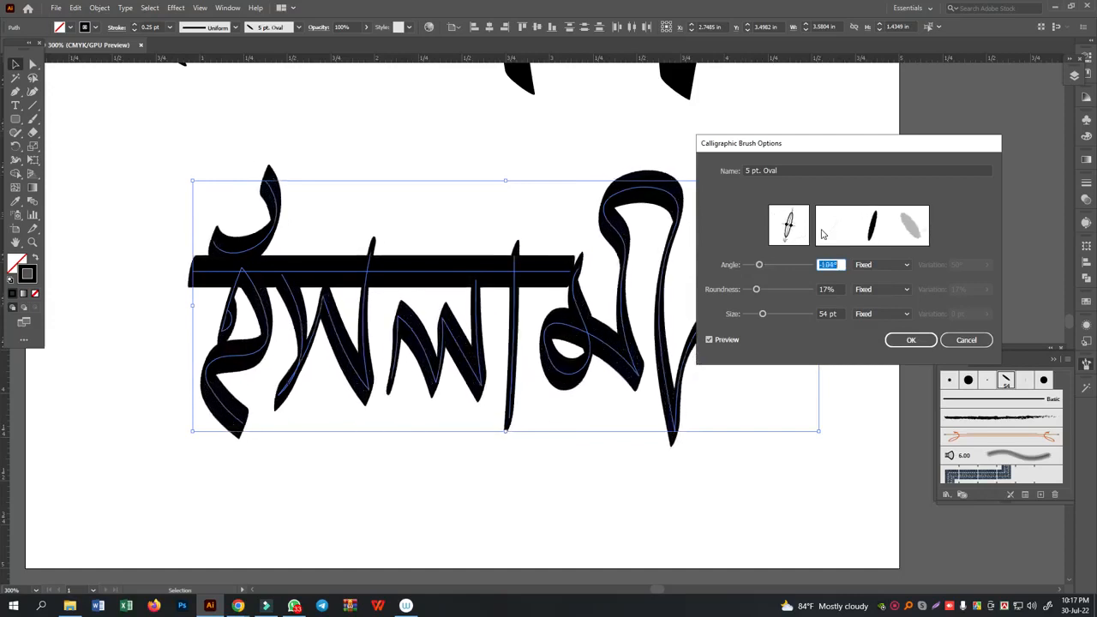
{"action": "key", "text": "Down"}
{"action": "key", "text": "Down"}
{"action": "key", "text": "Down"}
{"action": "key", "text": "Down"}
{"action": "key", "text": "Down"}
{"action": "key", "text": "Down"}
{"action": "key", "text": "Down"}
{"action": "key", "text": "Down"}
{"action": "key", "text": "Down"}
{"action": "key", "text": "Down"}
{"action": "key", "text": "Down"}
{"action": "key", "text": "Down"}
{"action": "key", "text": "Down"}
{"action": "key", "text": "Down"}
{"action": "key", "text": "Down"}
{"action": "key", "text": "Down"}
{"action": "key", "text": "Down"}
{"action": "key", "text": "Down"}
{"action": "key", "text": "Down"}
{"action": "key", "text": "Down"}
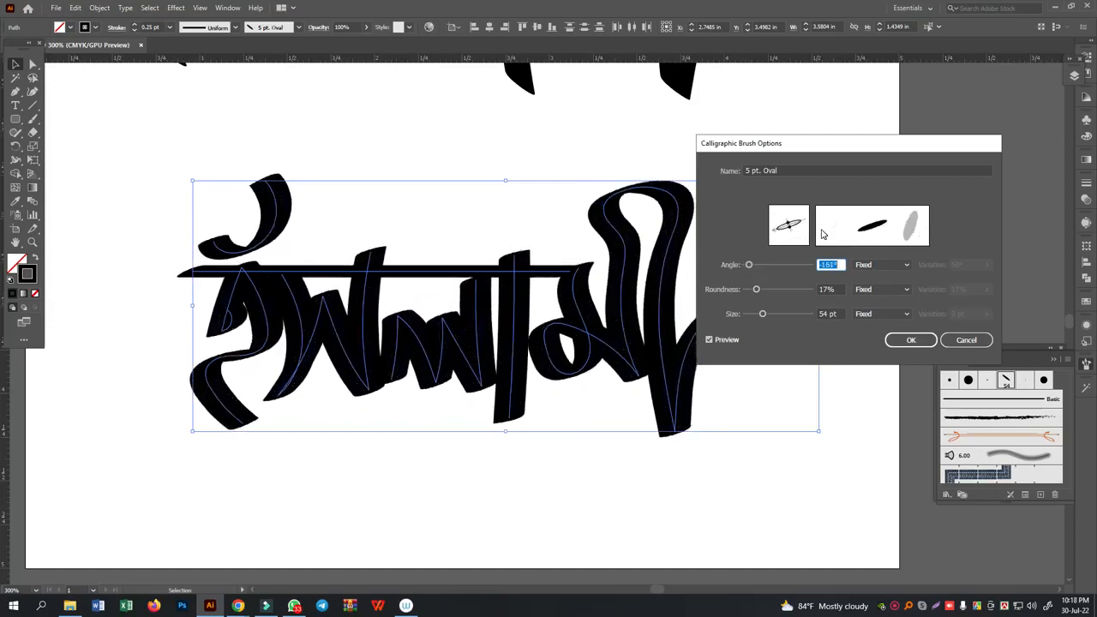
{"action": "key", "text": "Up"}
{"action": "key", "text": "Up"}
{"action": "key", "text": "Up"}
{"action": "key", "text": "Up"}
{"action": "key", "text": "Up"}
{"action": "key", "text": "Up"}
{"action": "key", "text": "Up"}
{"action": "key", "text": "Up"}
{"action": "key", "text": "Up"}
{"action": "key", "text": "Up"}
{"action": "key", "text": "Up"}
{"action": "key", "text": "Up"}
{"action": "key", "text": "Up"}
{"action": "key", "text": "Up"}
{"action": "key", "text": "Up"}
{"action": "key", "text": "Up"}
{"action": "key", "text": "Up"}
{"action": "key", "text": "Up"}
{"action": "key", "text": "Up"}
{"action": "key", "text": "Up"}
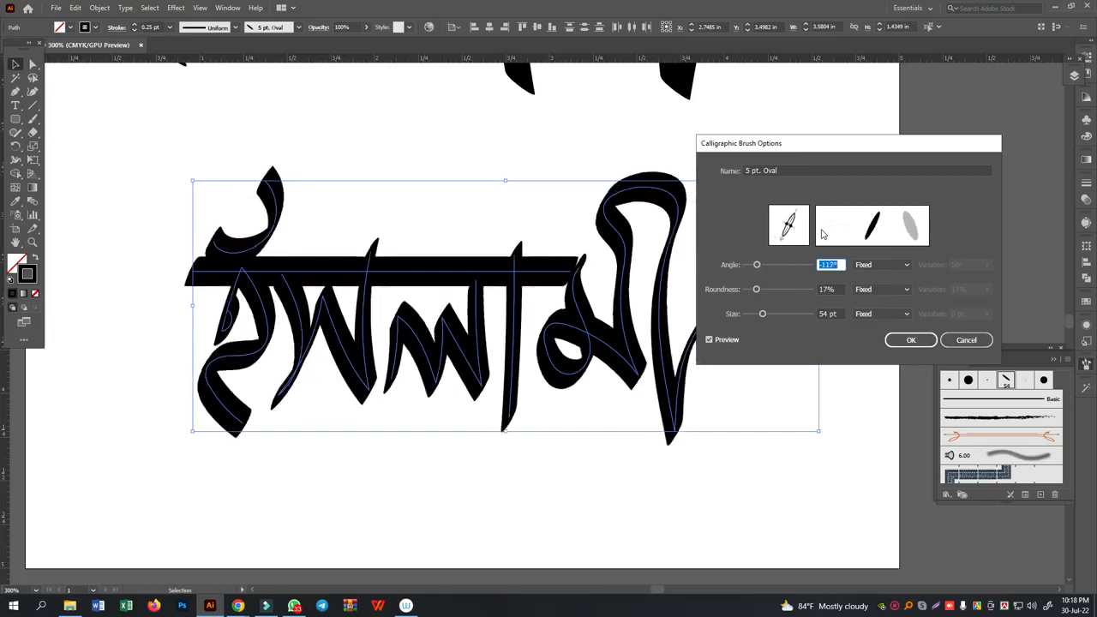
{"action": "key", "text": "Up"}
{"action": "key", "text": "Up"}
{"action": "key", "text": "Up"}
{"action": "key", "text": "Up"}
{"action": "key", "text": "Up"}
{"action": "key", "text": "Up"}
{"action": "key", "text": "Up"}
{"action": "key", "text": "Up"}
{"action": "key", "text": "Up"}
{"action": "key", "text": "Up"}
{"action": "key", "text": "Up"}
{"action": "key", "text": "Up"}
{"action": "key", "text": "Up"}
{"action": "key", "text": "Up"}
{"action": "key", "text": "Up"}
{"action": "key", "text": "Up"}
{"action": "key", "text": "Up"}
{"action": "key", "text": "Up"}
{"action": "key", "text": "Up"}
{"action": "key", "text": "Up"}
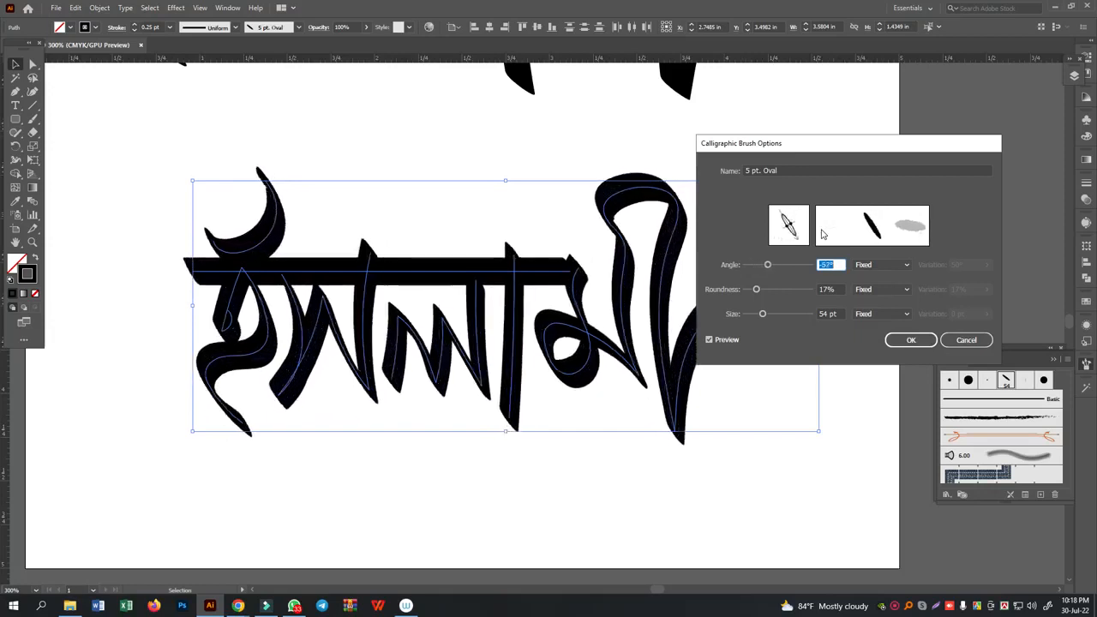
{"action": "key", "text": "Up"}
{"action": "key", "text": "Up"}
{"action": "key", "text": "Up"}
{"action": "key", "text": "Up"}
{"action": "key", "text": "Up"}
{"action": "key", "text": "Up"}
{"action": "key", "text": "Up"}
{"action": "key", "text": "Up"}
{"action": "key", "text": "Up"}
{"action": "key", "text": "Up"}
{"action": "key", "text": "Up"}
{"action": "key", "text": "Up"}
{"action": "key", "text": "Up"}
{"action": "key", "text": "Up"}
{"action": "key", "text": "Up"}
{"action": "key", "text": "Up"}
{"action": "key", "text": "Up"}
{"action": "key", "text": "Up"}
{"action": "key", "text": "Up"}
{"action": "key", "text": "Up"}
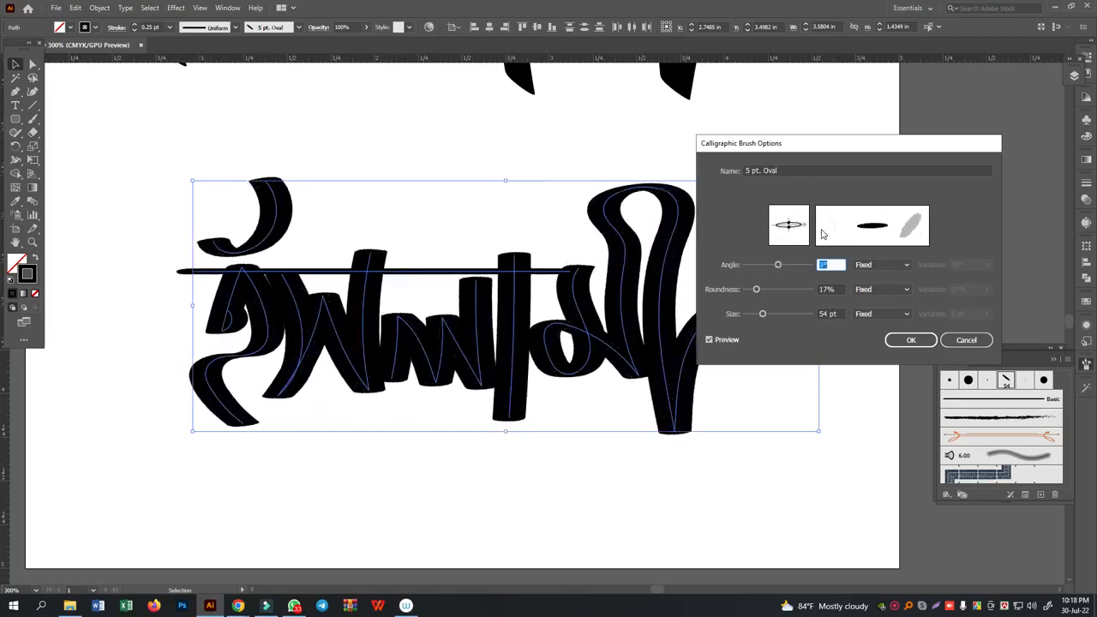
- Set the brush angle to -40°, apply the change to the existing strokes, and deselect the word
{"action": "key", "text": "Down"}
{"action": "key", "text": "Down"}
{"action": "key", "text": "Down"}
{"action": "key", "text": "Down"}
{"action": "key", "text": "Down"}
{"action": "key", "text": "Down"}
{"action": "key", "text": "Down"}
{"action": "key", "text": "Down"}
{"action": "key", "text": "Down"}
{"action": "key", "text": "Down"}
{"action": "key", "text": "Down"}
{"action": "key", "text": "Down"}
{"action": "key", "text": "Down"}
{"action": "key", "text": "Down"}
{"action": "key", "text": "Down"}
{"action": "key", "text": "Down"}
{"action": "key", "text": "Down"}
{"action": "key", "text": "Down"}
{"action": "key", "text": "Down"}
{"action": "key", "text": "Down"}
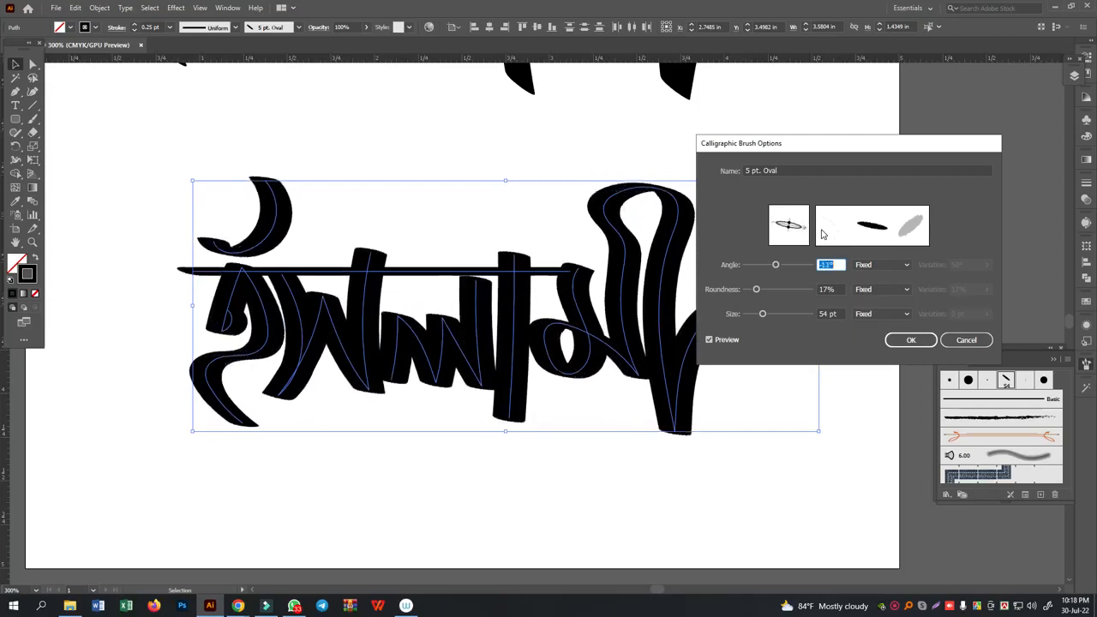
{"action": "key", "text": "Down"}
{"action": "key", "text": "Down"}
{"action": "key", "text": "Down"}
{"action": "key", "text": "Down"}
{"action": "key", "text": "Down"}
{"action": "key", "text": "Down"}
{"action": "key", "text": "Down"}
{"action": "key", "text": "Down"}
{"action": "key", "text": "Down"}
{"action": "key", "text": "Down"}
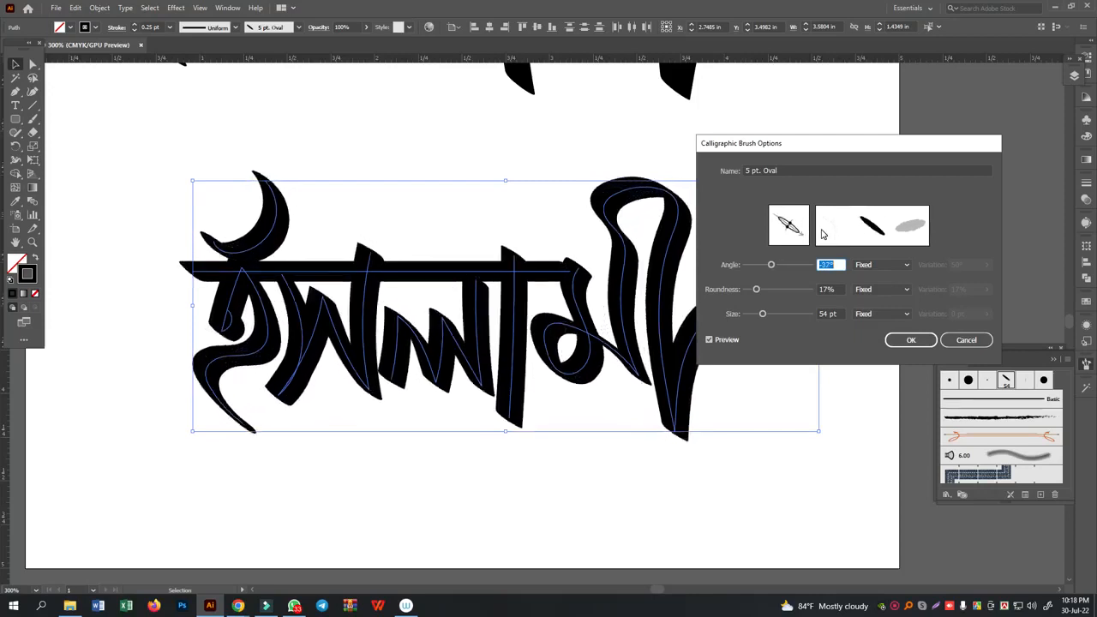
{"action": "key", "text": "Down"}
{"action": "key", "text": "Down"}
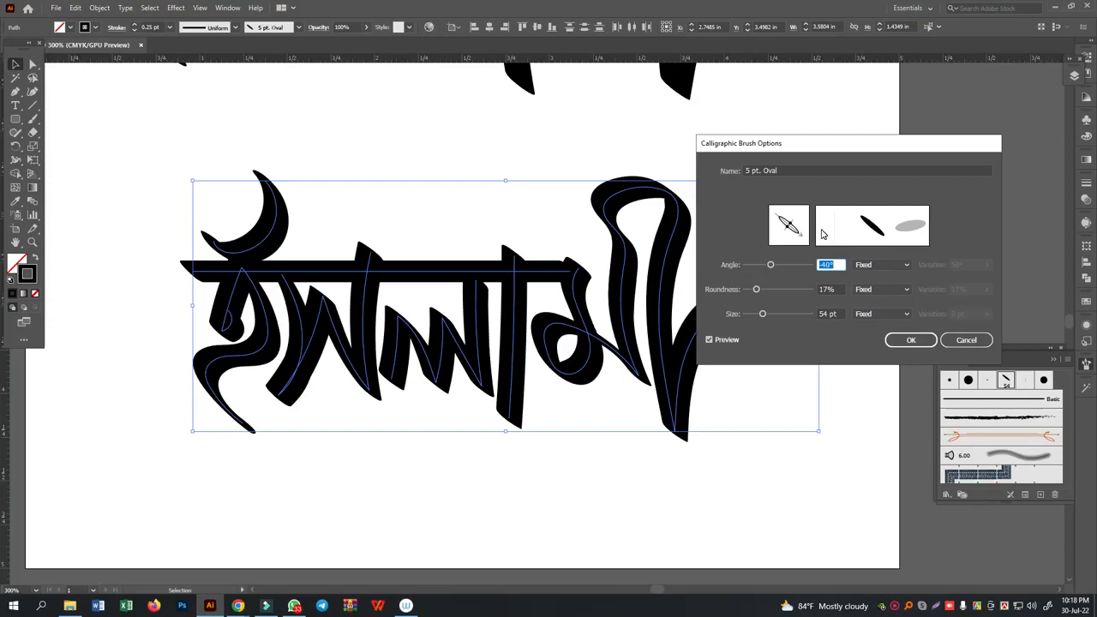
{"action": "left_click", "coordinate": [896, 340]}
{"action": "left_click", "coordinate": [837, 275]}
{"action": "left_click", "coordinate": [841, 380]}
- Nudge the letter ল of the Paintbrush word up so that it meets the headline
{"action": "left_click", "coordinate": [436, 348]}
{"action": "key", "text": "Up"}
{"action": "key", "text": "Up"}
{"action": "key", "text": "Up"}
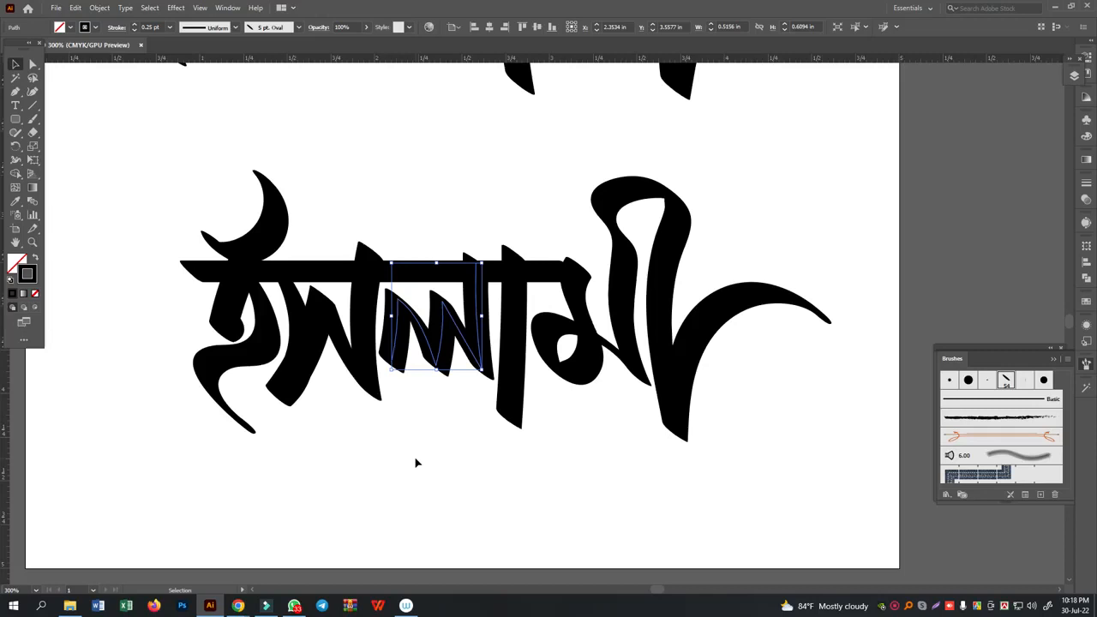
{"action": "left_click", "coordinate": [896, 609]}
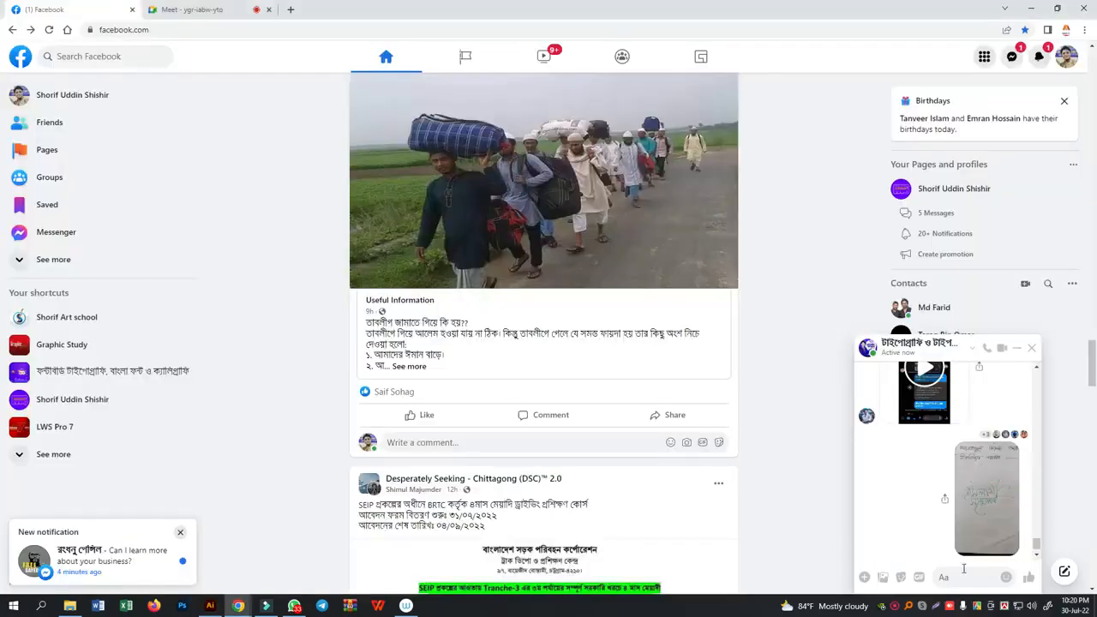
- Open the photo of the handwritten ইসলামী সম্মেলন sketch from the group chat and copy the image
{"action": "left_click", "coordinate": [992, 495]}
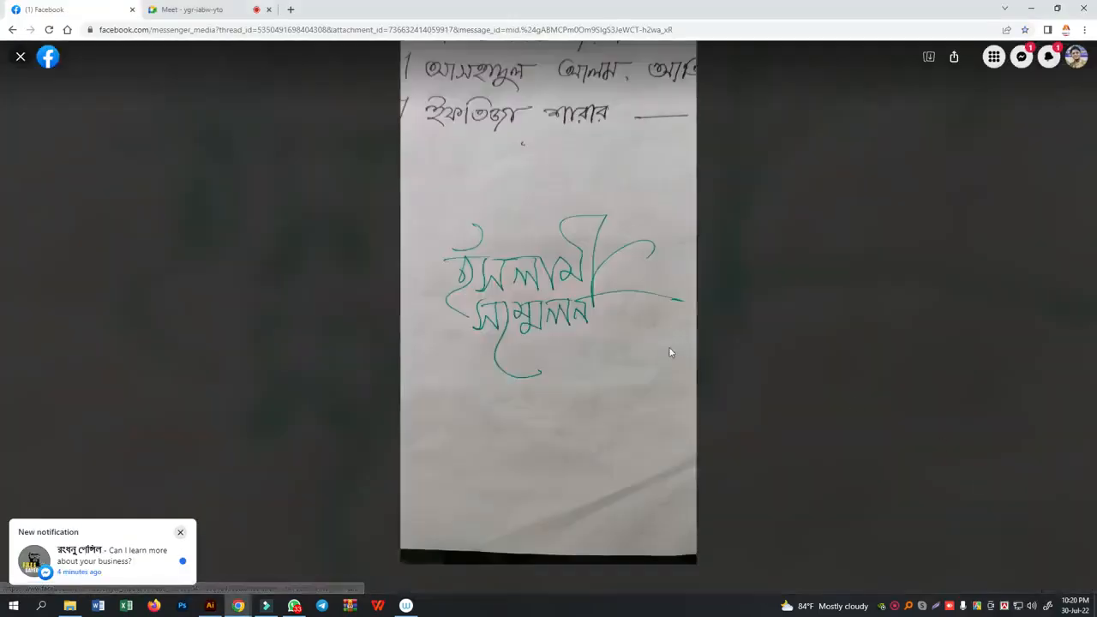
{"action": "right_click", "coordinate": [541, 273]}
{"action": "left_click", "coordinate": [557, 304]}
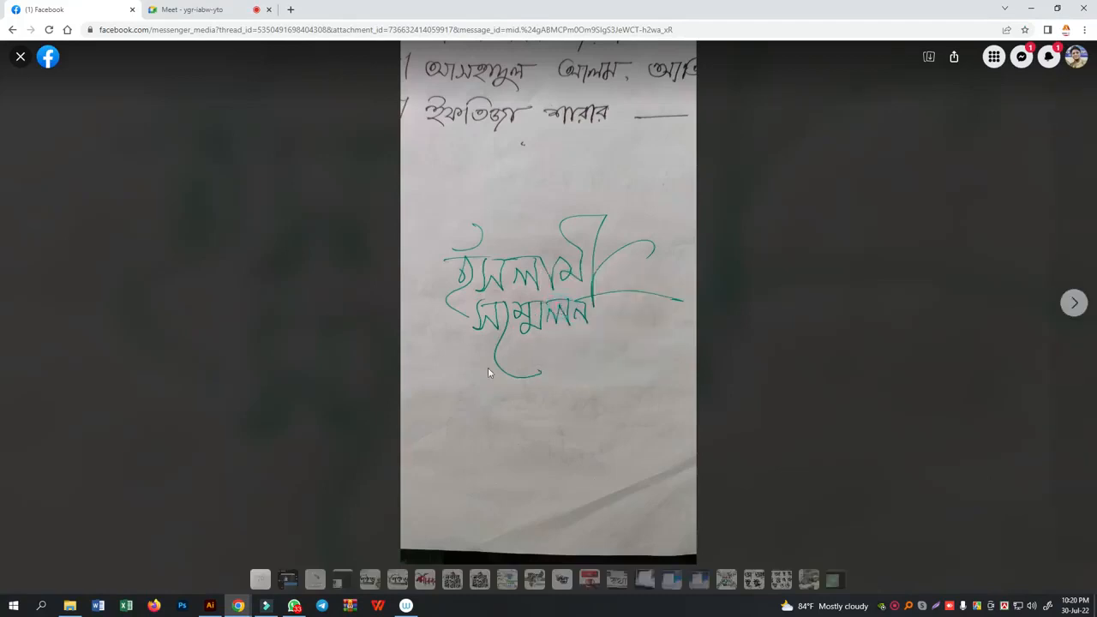
- Switch to Illustrator, move the whole Paintbrush word up and slightly left beneath the Blob Brush word, and deselect it
{"action": "left_click", "coordinate": [210, 606]}
{"action": "scroll", "coordinate": [505, 444], "scroll_direction": "down", "scroll_amount": 4}
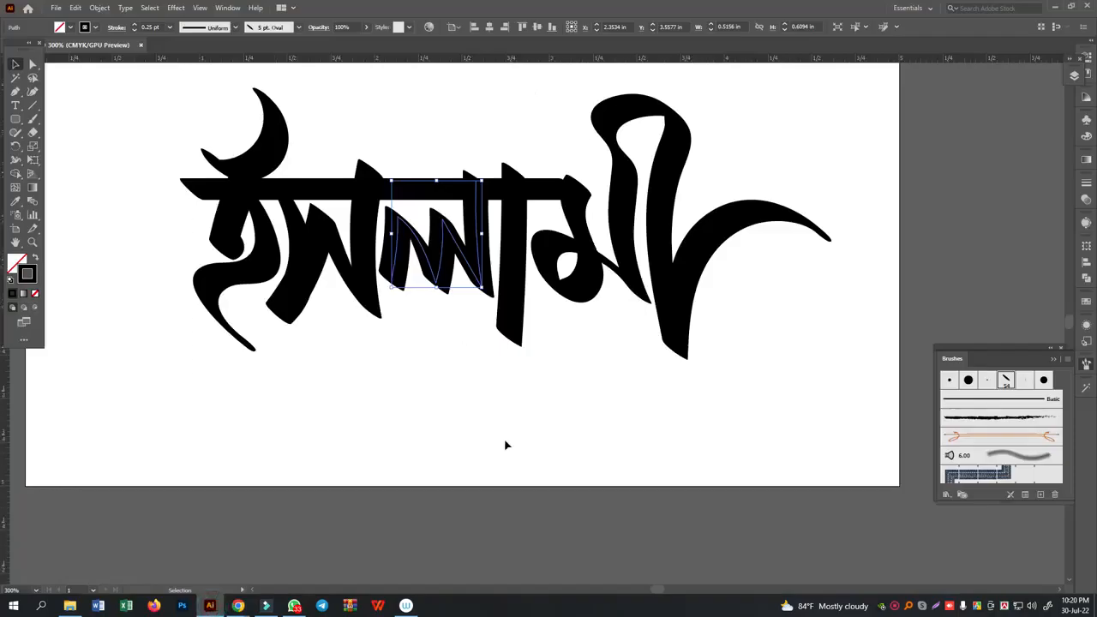
{"action": "scroll", "coordinate": [538, 413], "scroll_direction": "up", "scroll_amount": 5}
{"action": "left_click_drag", "start_coordinate": [184, 366], "coordinate": [681, 501]}
{"action": "left_click_drag", "start_coordinate": [685, 556], "coordinate": [638, 415]}
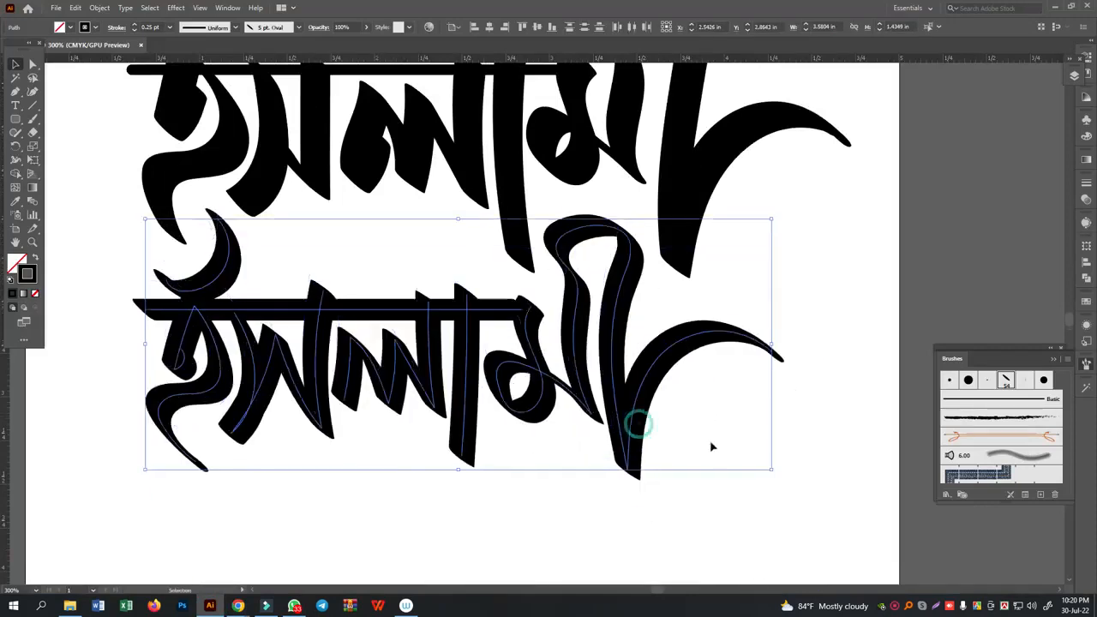
{"action": "left_click", "coordinate": [737, 508]}
- Paste the copied sketch photo into the lettering document
{"action": "key", "text": "a"}
{"action": "scroll", "coordinate": [625, 449], "scroll_direction": "up", "scroll_amount": 5}
{"action": "left_click_drag", "start_coordinate": [623, 448], "coordinate": [647, 247]}
{"action": "left_click", "coordinate": [691, 376]}
{"action": "scroll", "coordinate": [664, 425], "scroll_direction": "down", "scroll_amount": 4}
{"action": "left_click", "coordinate": [662, 438]}
{"action": "scroll", "coordinate": [682, 420], "scroll_direction": "down", "scroll_amount": 8}
{"action": "left_click", "coordinate": [679, 408]}
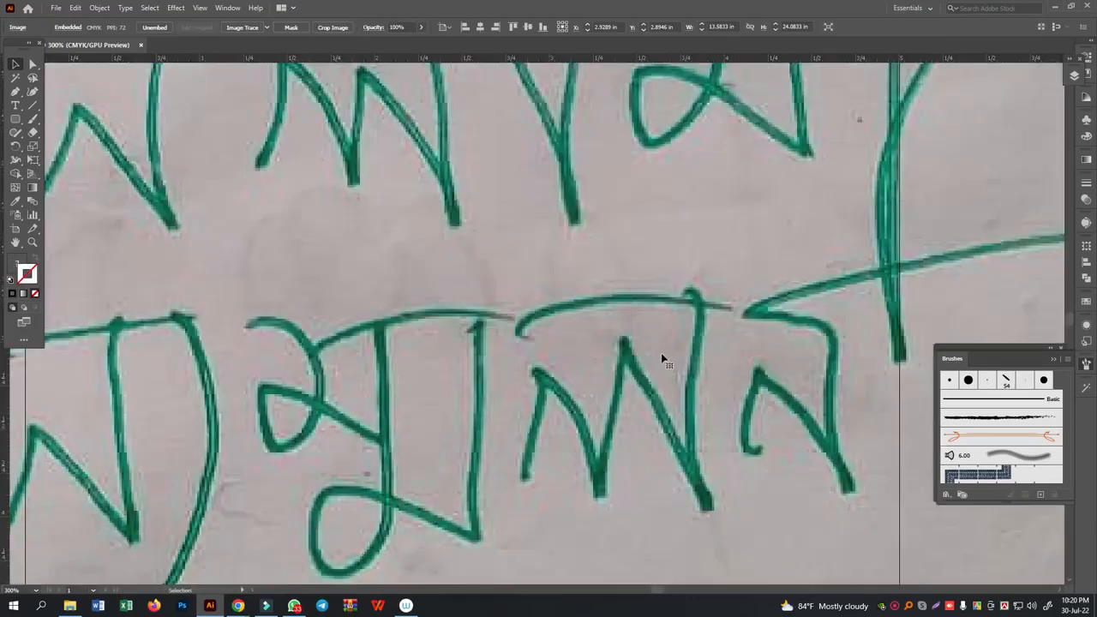
{"action": "key", "text": "ctrl+minus"}
{"action": "key", "text": "ctrl+minus"}
{"action": "key", "text": "ctrl+minus"}
{"action": "scroll", "coordinate": [660, 362], "scroll_direction": "down", "scroll_amount": 3}
{"action": "scroll", "coordinate": [660, 364], "scroll_direction": "up", "scroll_amount": 9}
{"action": "scroll", "coordinate": [666, 382], "scroll_direction": "down", "scroll_amount": 7}
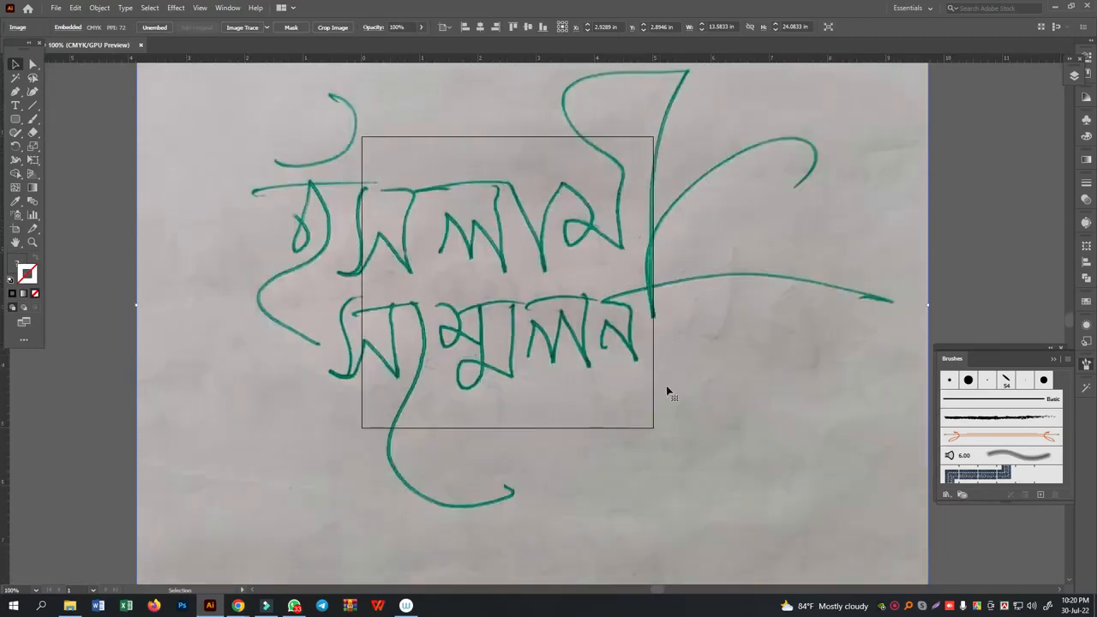
- Move the sketch photo completely off the artboard to its left and lock it for tracing
{"action": "left_click_drag", "start_coordinate": [392, 409], "coordinate": [645, 410]}
{"action": "left_click_drag", "start_coordinate": [699, 387], "coordinate": [293, 398]}
{"action": "left_click_drag", "start_coordinate": [366, 410], "coordinate": [739, 400]}
{"action": "left_click_drag", "start_coordinate": [750, 380], "coordinate": [469, 395]}
{"action": "left_click_drag", "start_coordinate": [382, 364], "coordinate": [479, 374]}
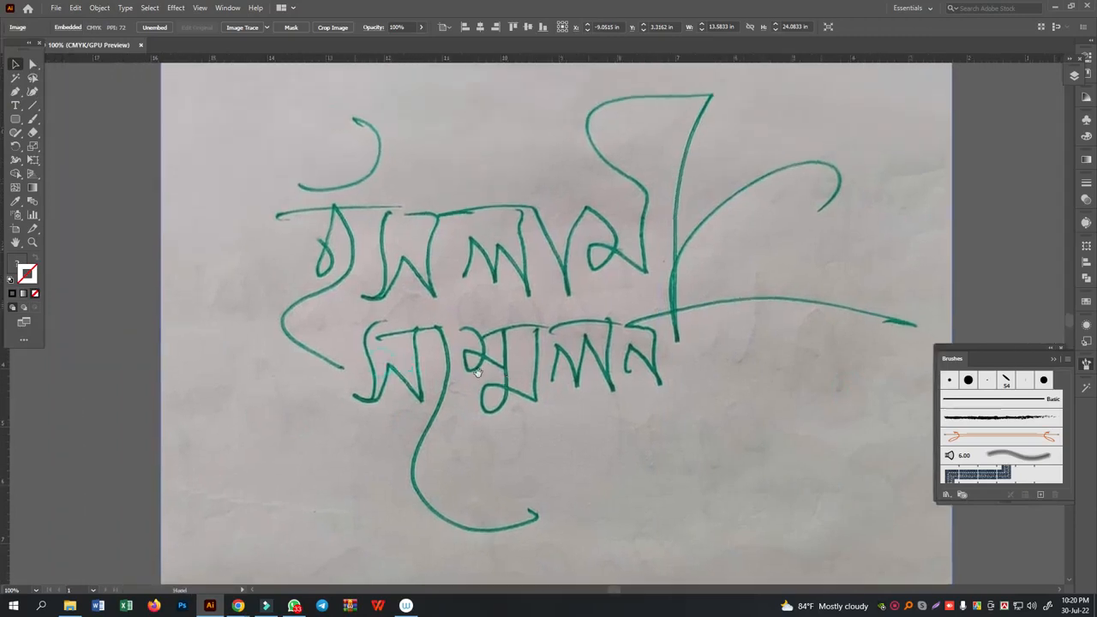
{"action": "key", "text": "ctrl+2"}
{"action": "key", "text": "ctrl+plus"}
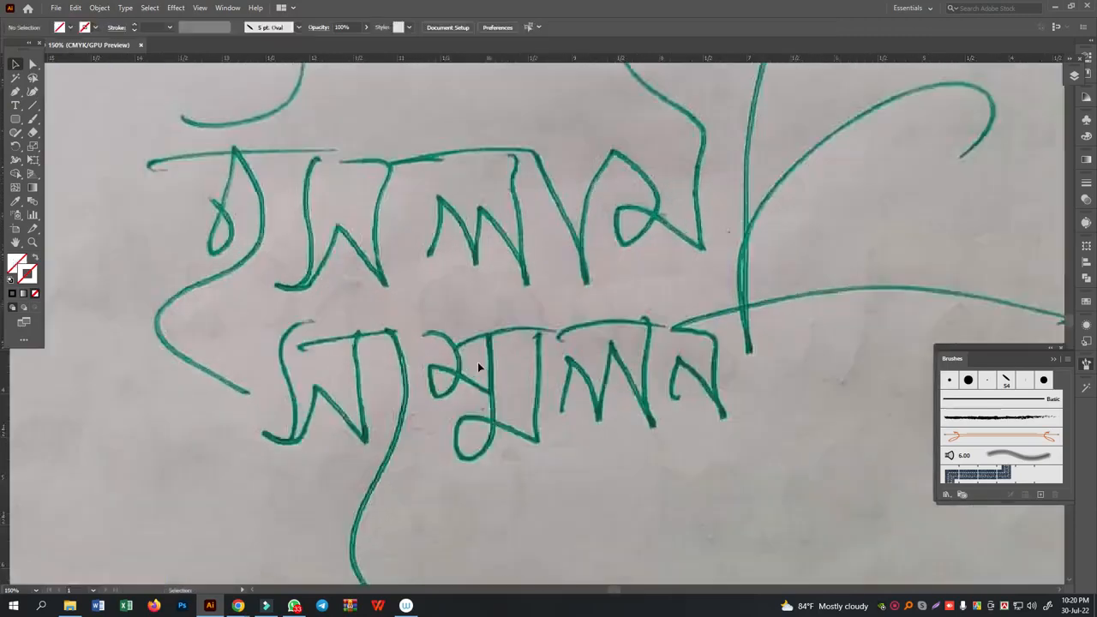
- Trace the first letter of the sketched ইসলামী, including its long lower tail, with the Pen tool and give the path a black stroke
{"action": "left_click", "coordinate": [15, 91]}
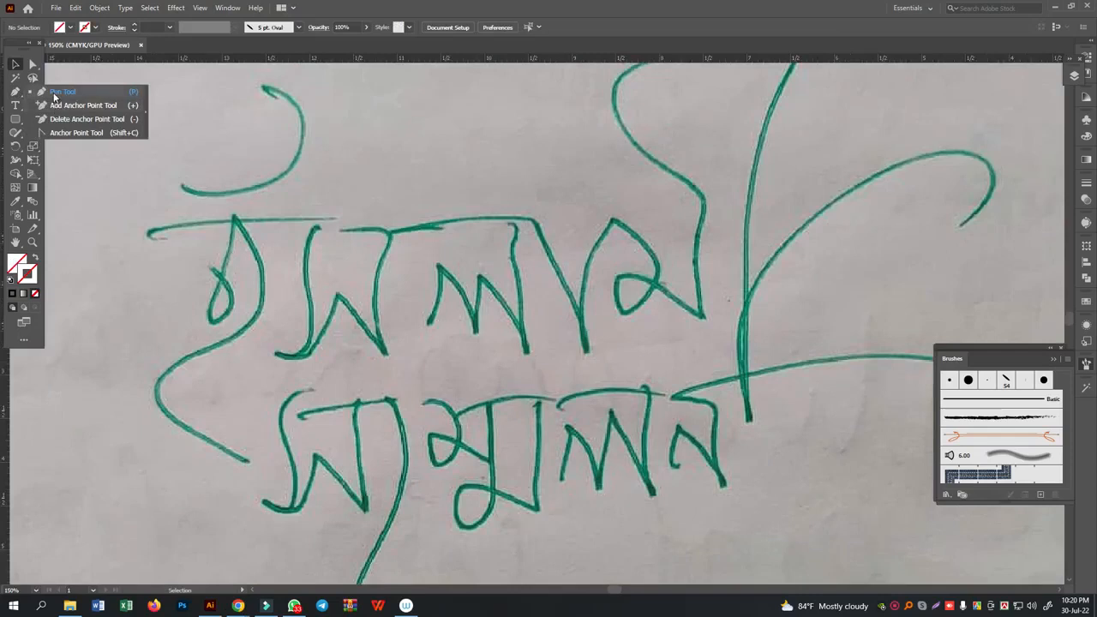
{"action": "left_click", "coordinate": [53, 91]}
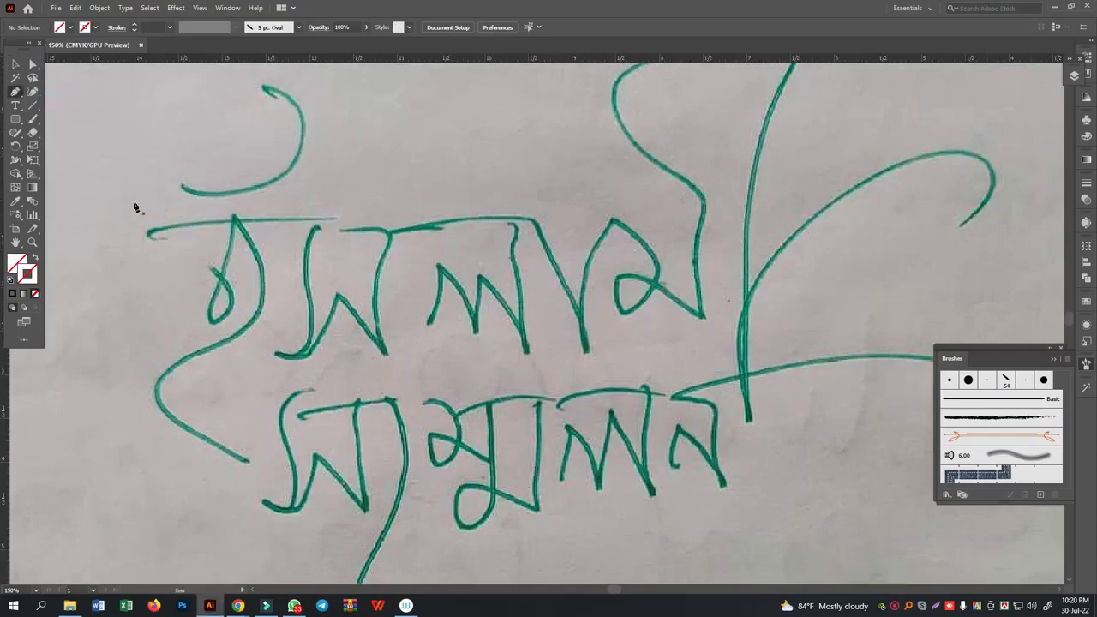
{"action": "left_click", "coordinate": [33, 118]}
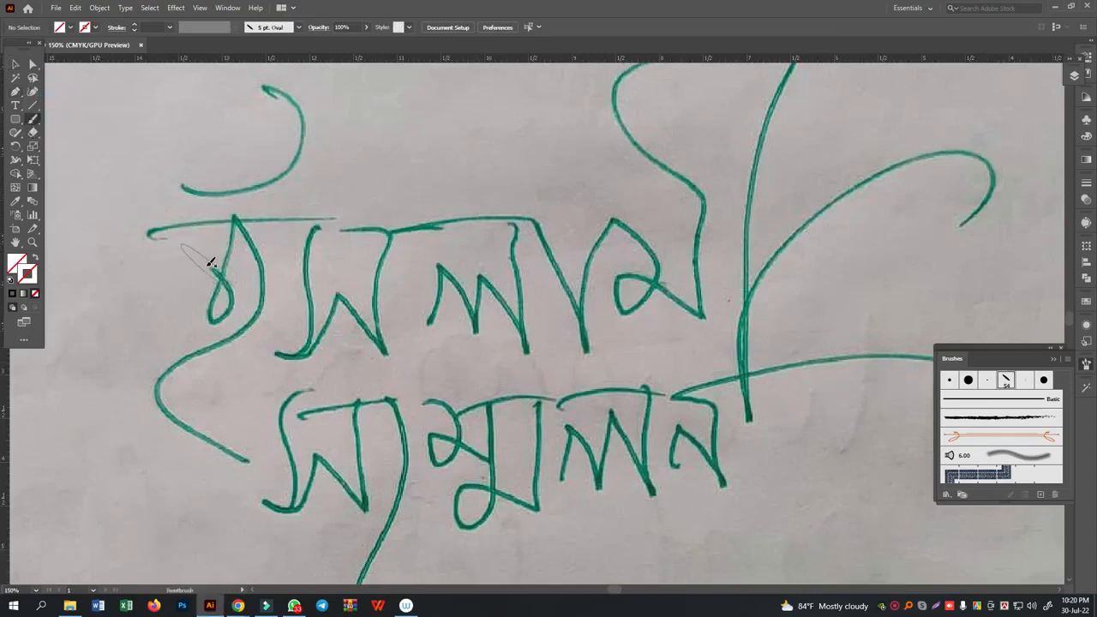
{"action": "left_click", "coordinate": [15, 92]}
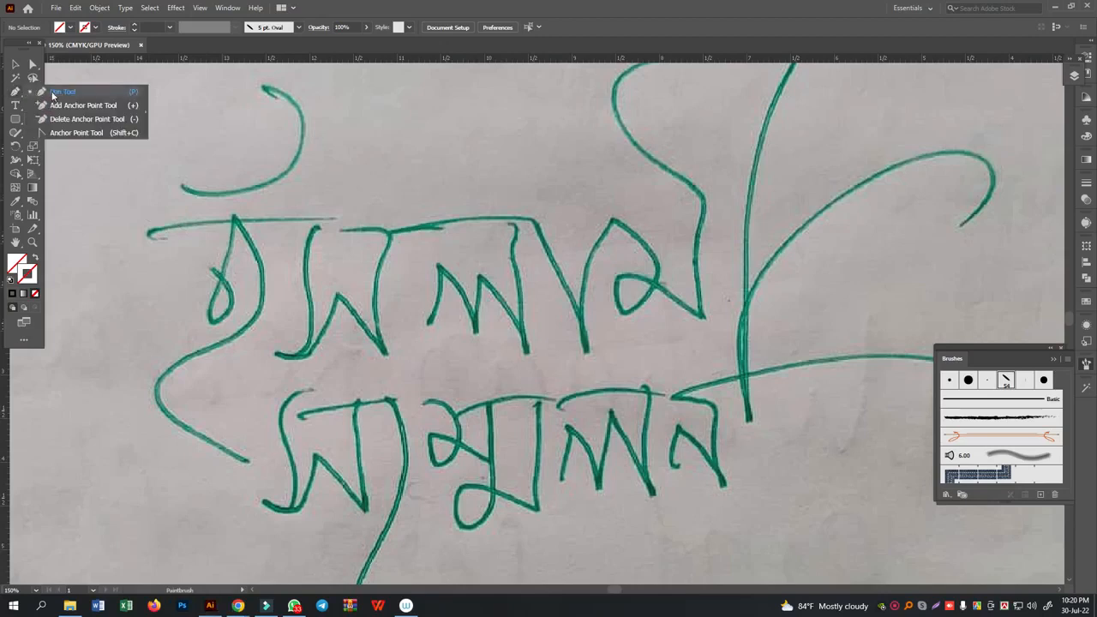
{"action": "left_click_drag", "start_coordinate": [206, 268], "coordinate": [234, 288]}
{"action": "left_click", "coordinate": [232, 217]}
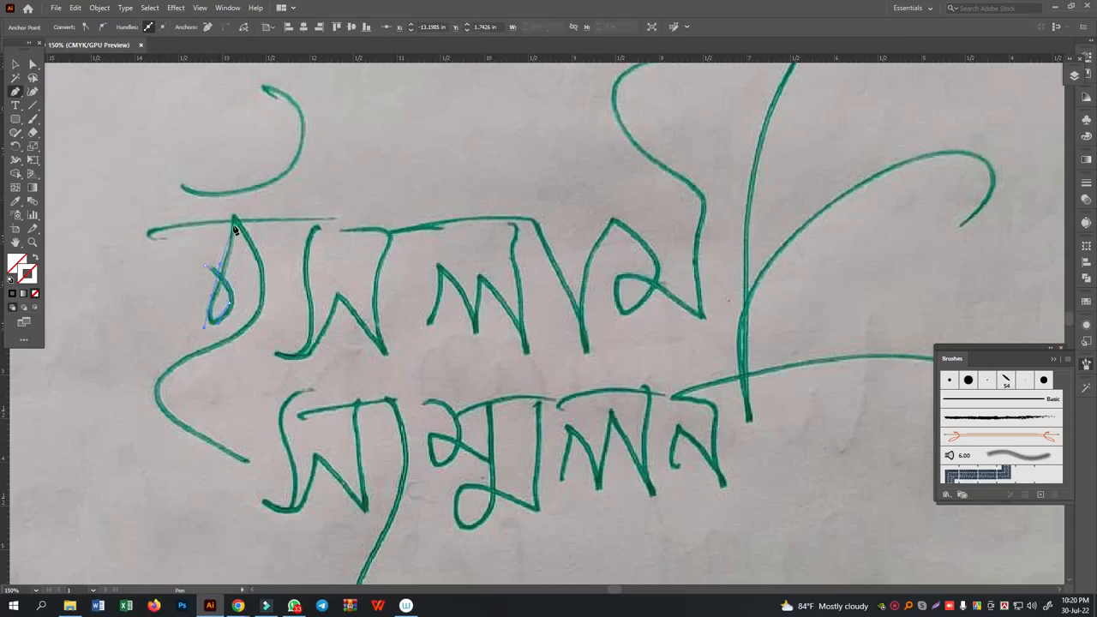
{"action": "left_click_drag", "start_coordinate": [262, 307], "coordinate": [236, 342]}
{"action": "left_click_drag", "start_coordinate": [158, 378], "coordinate": [143, 395]}
{"action": "left_click_drag", "start_coordinate": [244, 460], "coordinate": [274, 472]}
{"action": "left_click_drag", "start_coordinate": [312, 486], "coordinate": [314, 486]}
{"action": "left_click", "coordinate": [13, 296]}
{"action": "left_click", "coordinate": [412, 273], "text": "ctrl"}
- Trace the letter স of the sketched ইসলামী as one Pen path and end the path
{"action": "left_click", "coordinate": [314, 226]}
{"action": "left_click_drag", "start_coordinate": [305, 271], "coordinate": [322, 345]}
{"action": "left_click", "coordinate": [271, 342]}
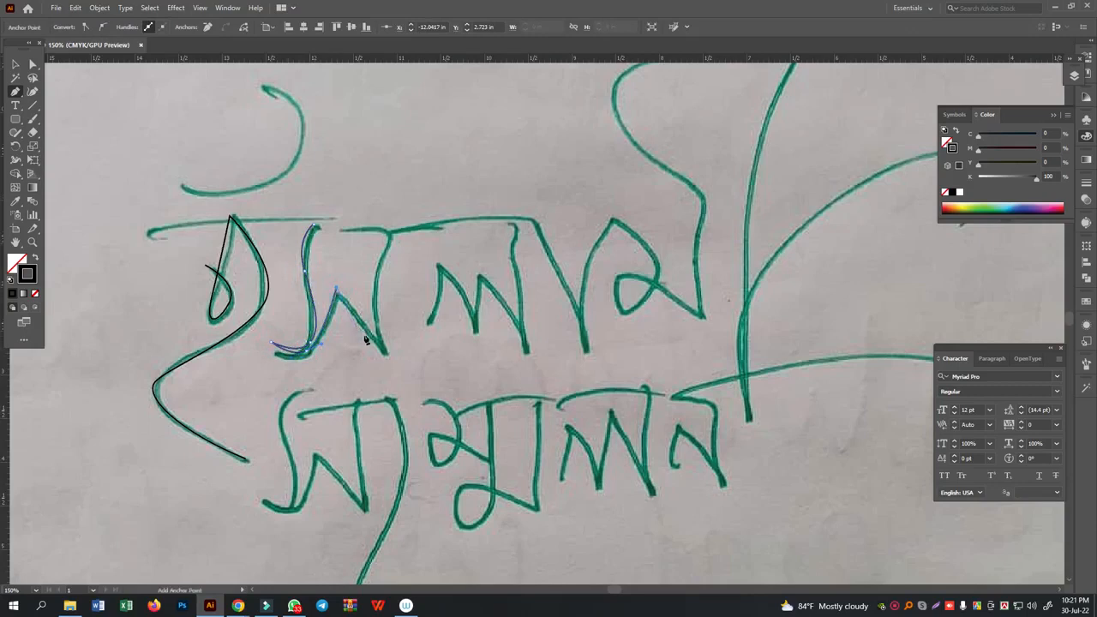
{"action": "left_click", "coordinate": [337, 291]}
{"action": "left_click", "coordinate": [385, 352]}
{"action": "left_click", "coordinate": [386, 232]}
{"action": "left_click", "coordinate": [340, 223]}
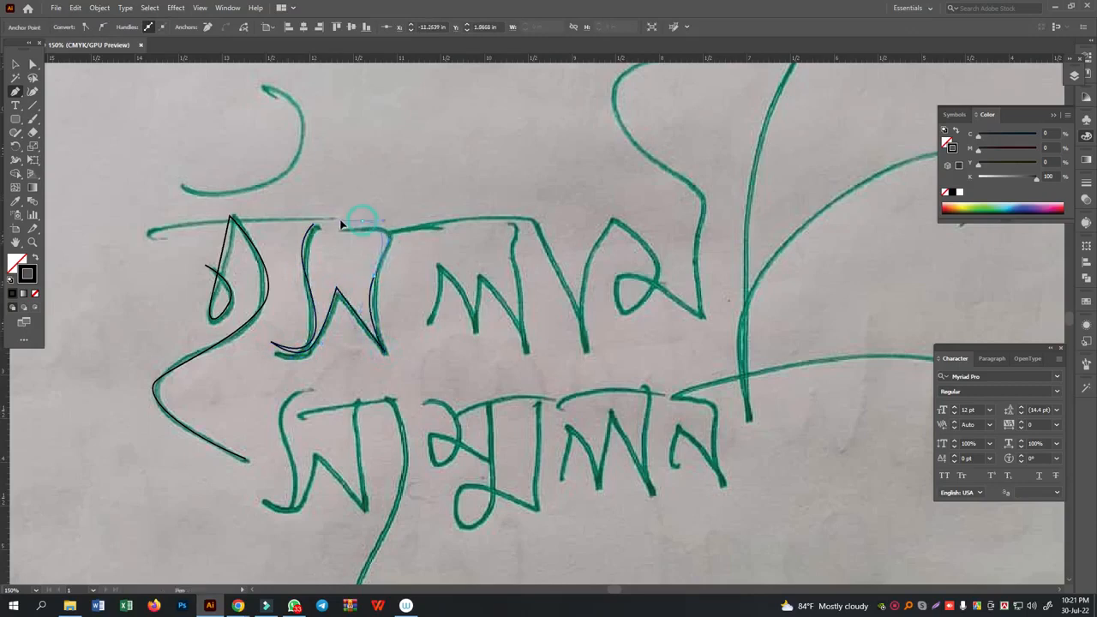
{"action": "left_click", "coordinate": [419, 243], "text": "ctrl"}
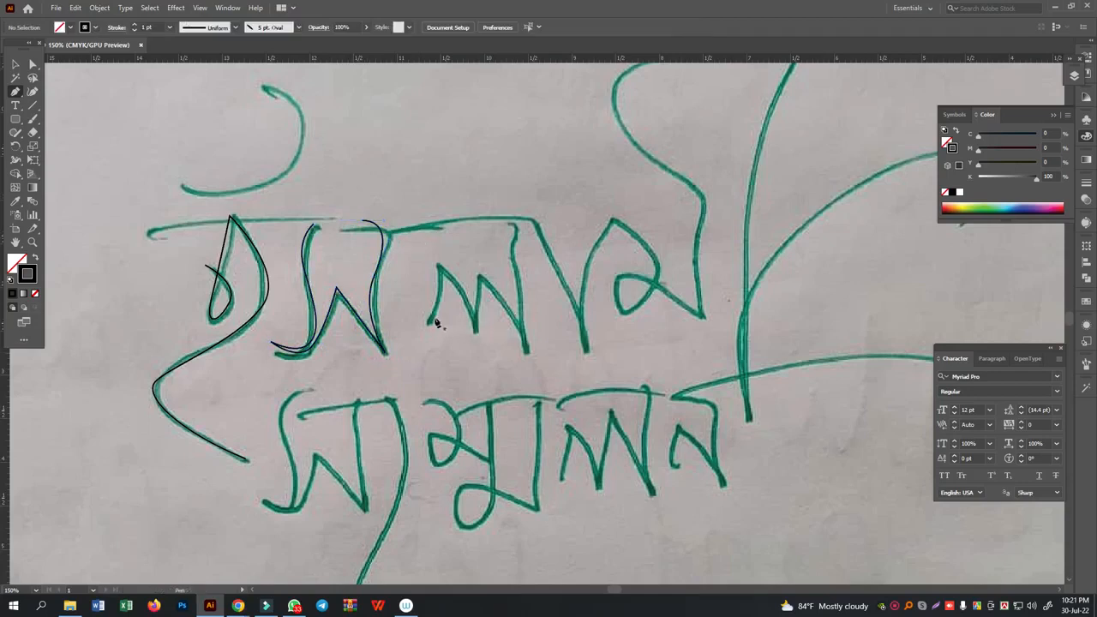
- Trace the zigzag letter ল and its vertical stem as one Pen path
{"action": "left_click", "coordinate": [423, 326]}
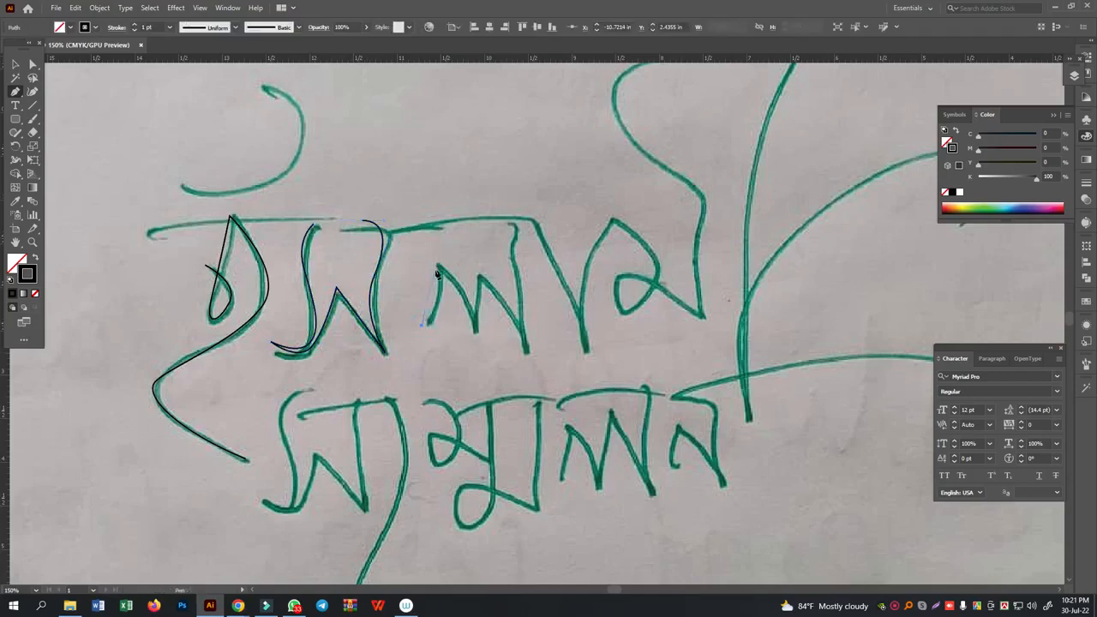
{"action": "left_click", "coordinate": [438, 263]}
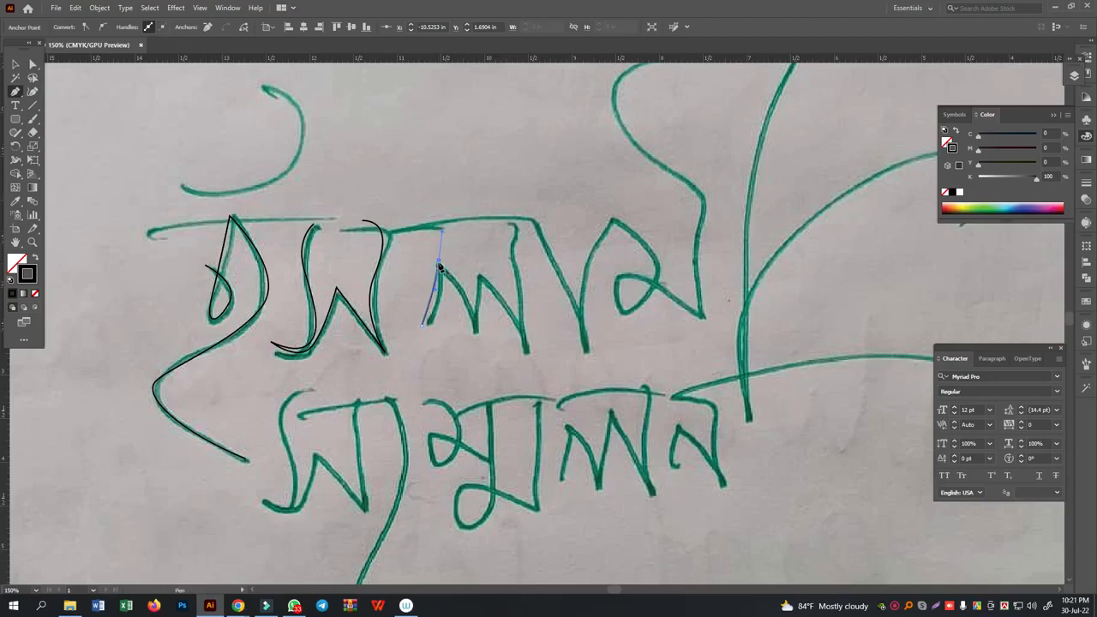
{"action": "left_click_drag", "start_coordinate": [478, 342], "coordinate": [478, 367]}
{"action": "left_click_drag", "start_coordinate": [482, 272], "coordinate": [478, 253]}
{"action": "left_click_drag", "start_coordinate": [525, 348], "coordinate": [529, 386]}
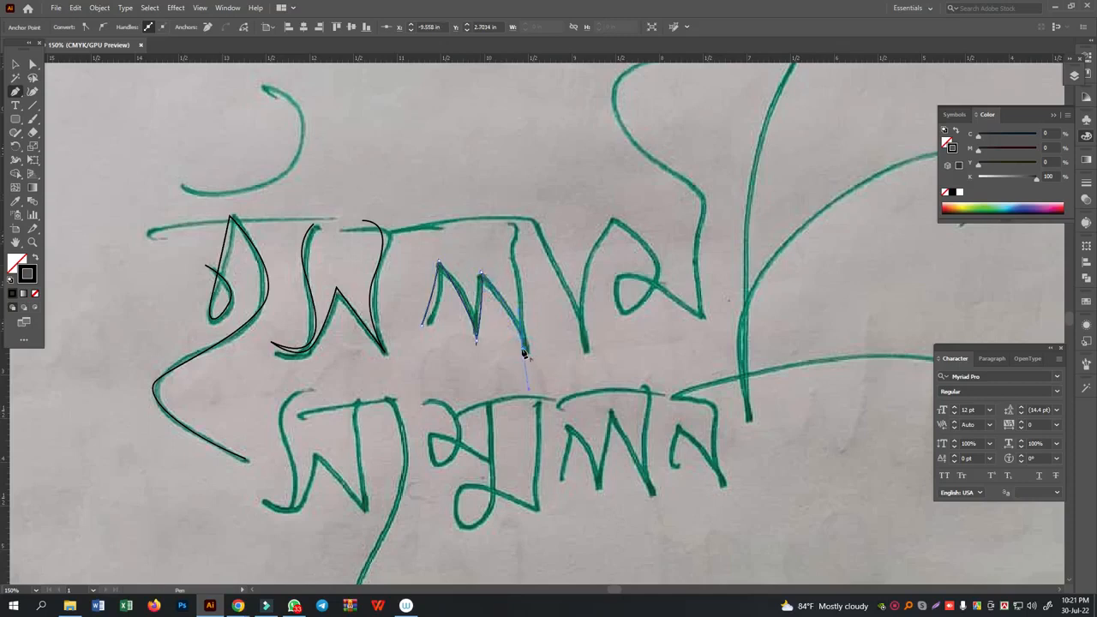
{"action": "left_click", "coordinate": [516, 222]}
{"action": "left_click", "coordinate": [535, 227], "text": "ctrl"}
- Trace the V-shaped া stroke after ল with the Pen tool and end the path
{"action": "left_click", "coordinate": [531, 221]}
{"action": "left_click_drag", "start_coordinate": [571, 359], "coordinate": [561, 298]}
{"action": "left_click_drag", "start_coordinate": [579, 249], "coordinate": [595, 197]}
{"action": "left_click", "coordinate": [594, 202]}
{"action": "left_click", "coordinate": [645, 268], "text": "ctrl"}
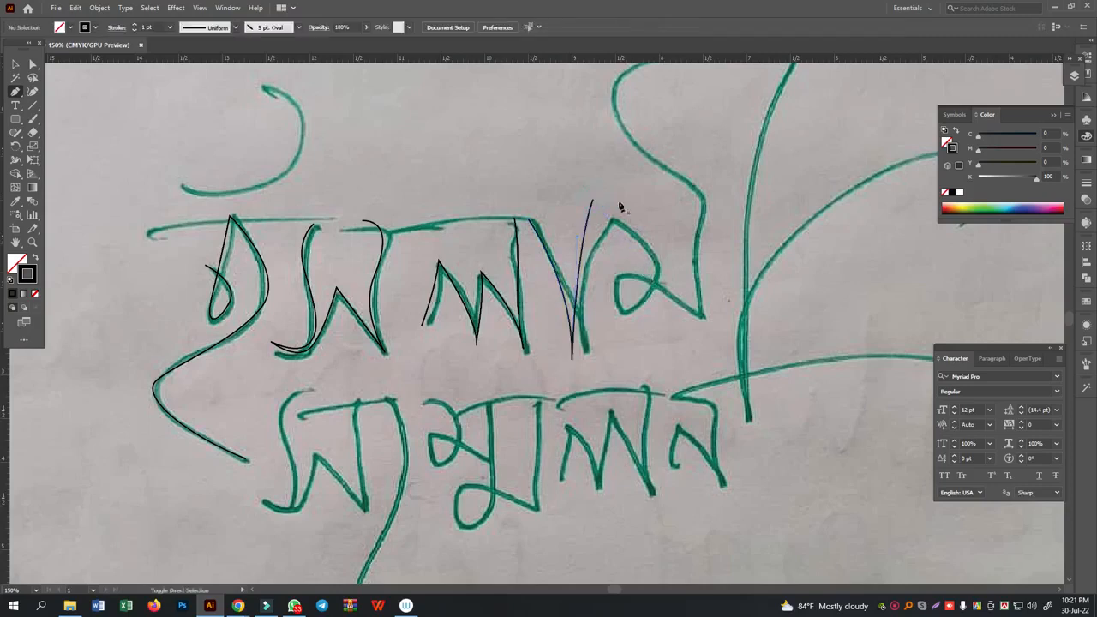
- Trace the letter ম of the sketched word with the Pen tool, from its peak through the loop and up the stem
{"action": "left_click", "coordinate": [612, 221]}
{"action": "left_click_drag", "start_coordinate": [653, 289], "coordinate": [633, 337]}
{"action": "left_click_drag", "start_coordinate": [613, 275], "coordinate": [613, 253]}
{"action": "left_click", "coordinate": [702, 318]}
{"action": "left_click_drag", "start_coordinate": [688, 228], "coordinate": [614, 197]}
- Continue the ম path through the ী sign's upper loop, long descending stem and sweeping tail, and end it
{"action": "scroll", "coordinate": [695, 211], "scroll_direction": "up", "scroll_amount": 1}
{"action": "left_click_drag", "start_coordinate": [657, 141], "coordinate": [718, 128]}
{"action": "left_click_drag", "start_coordinate": [799, 121], "coordinate": [788, 146]}
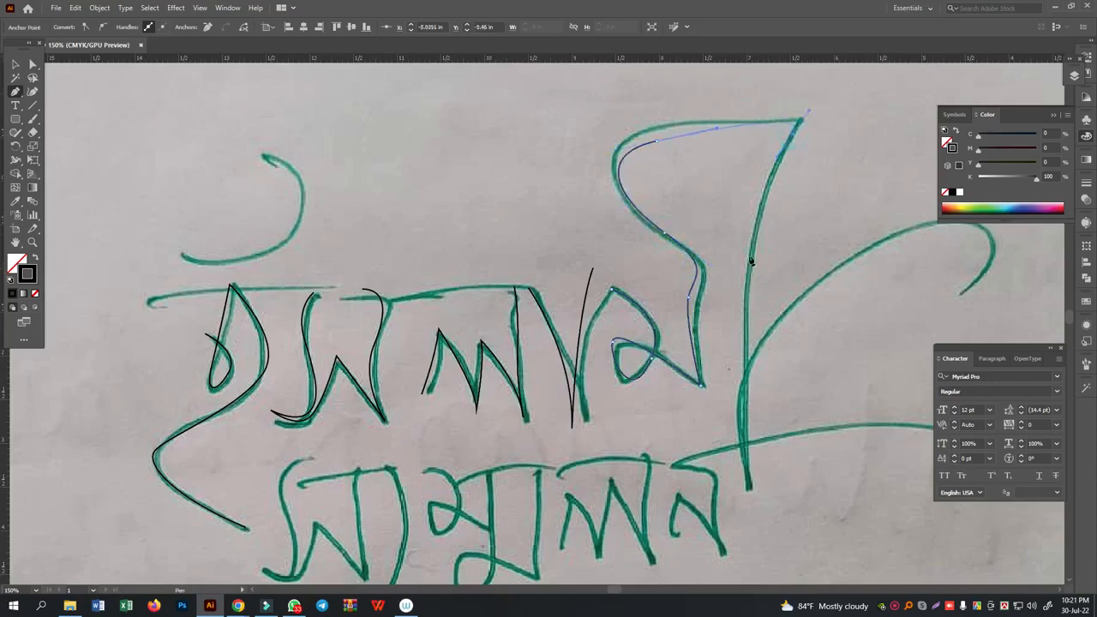
{"action": "left_click_drag", "start_coordinate": [745, 338], "coordinate": [755, 440]}
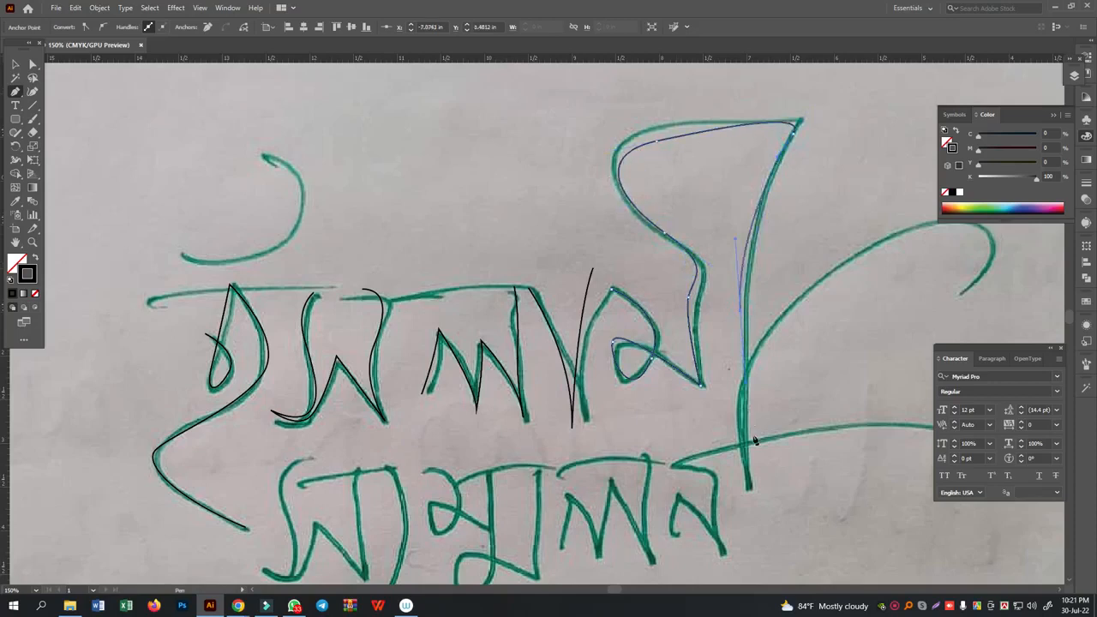
{"action": "left_click", "coordinate": [752, 493]}
{"action": "left_click_drag", "start_coordinate": [869, 258], "coordinate": [974, 227]}
{"action": "left_click_drag", "start_coordinate": [1001, 283], "coordinate": [1001, 306]}
{"action": "left_click", "coordinate": [485, 186], "text": "ctrl"}
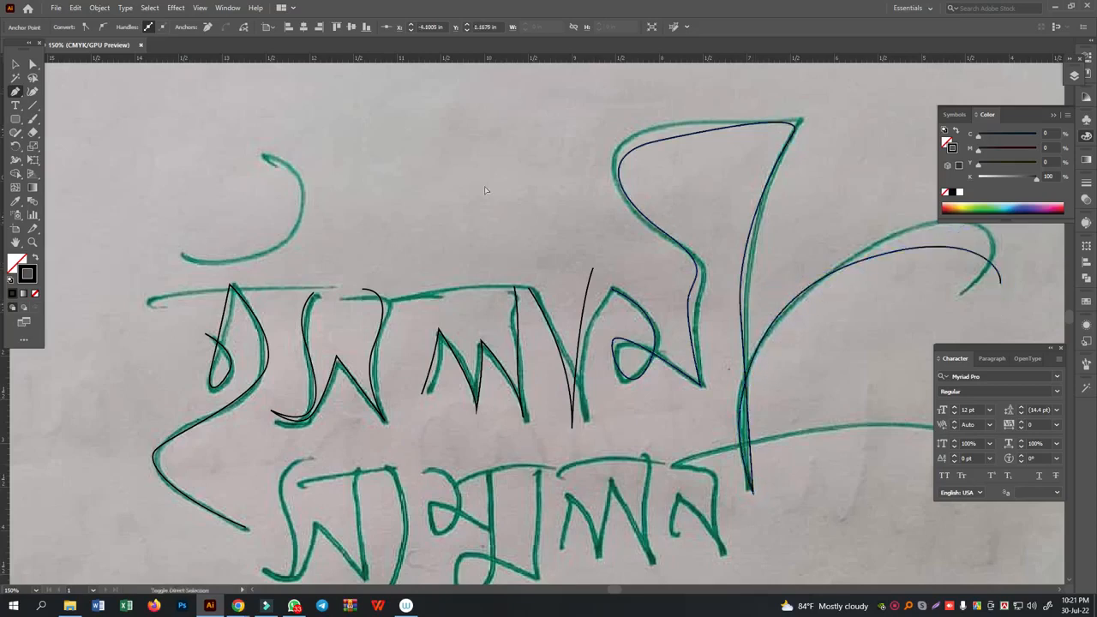
- Trace the curved mark above the first letter with the Pen tool and deselect it
{"action": "left_click", "coordinate": [190, 271]}
{"action": "left_click_drag", "start_coordinate": [296, 248], "coordinate": [326, 193]}
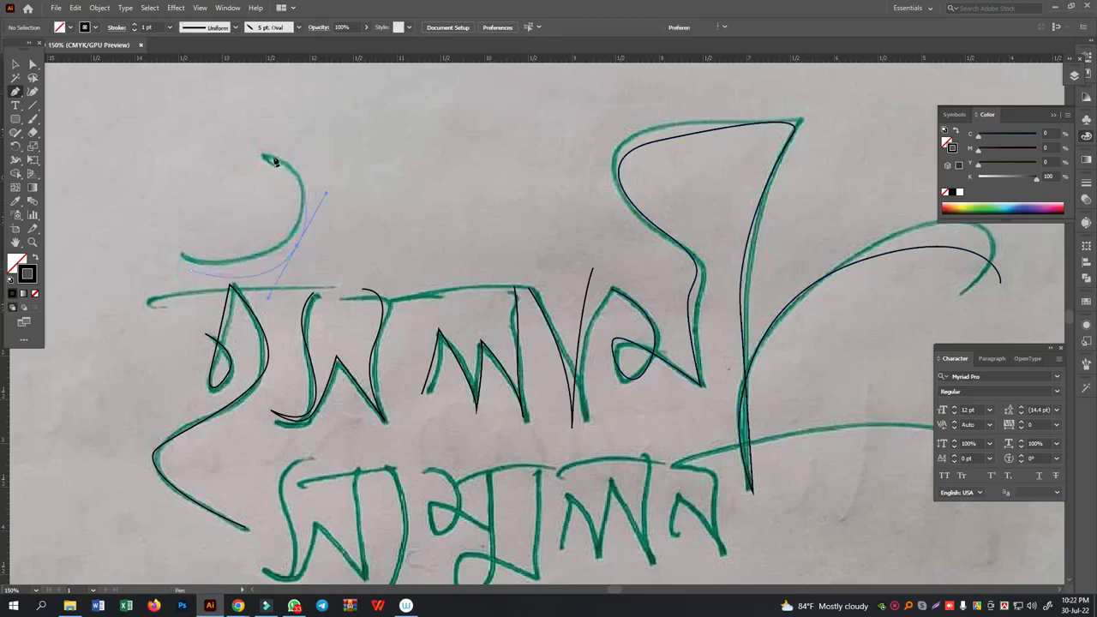
{"action": "left_click", "coordinate": [265, 159]}
{"action": "left_click", "coordinate": [15, 64]}
{"action": "left_click", "coordinate": [96, 134]}
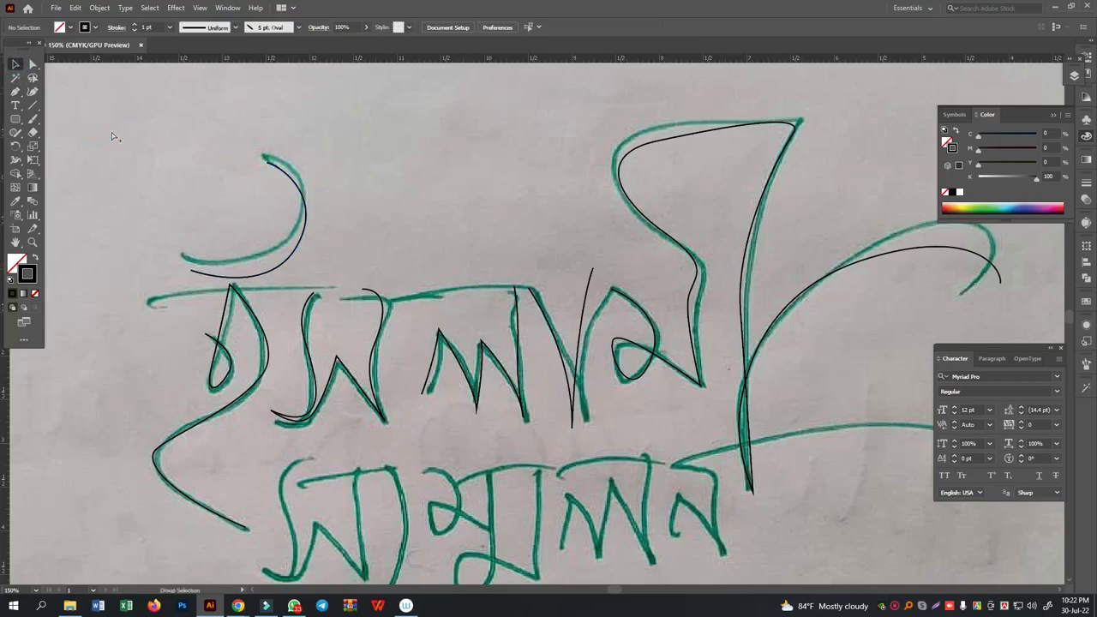
- Unlock the sketch photo and delete it, keeping the traced paths
{"action": "key", "text": "ctrl+alt+2"}
{"action": "key", "text": "ctrl+minus"}
{"action": "key", "text": "ctrl+minus"}
{"action": "key", "text": "ctrl+minus"}
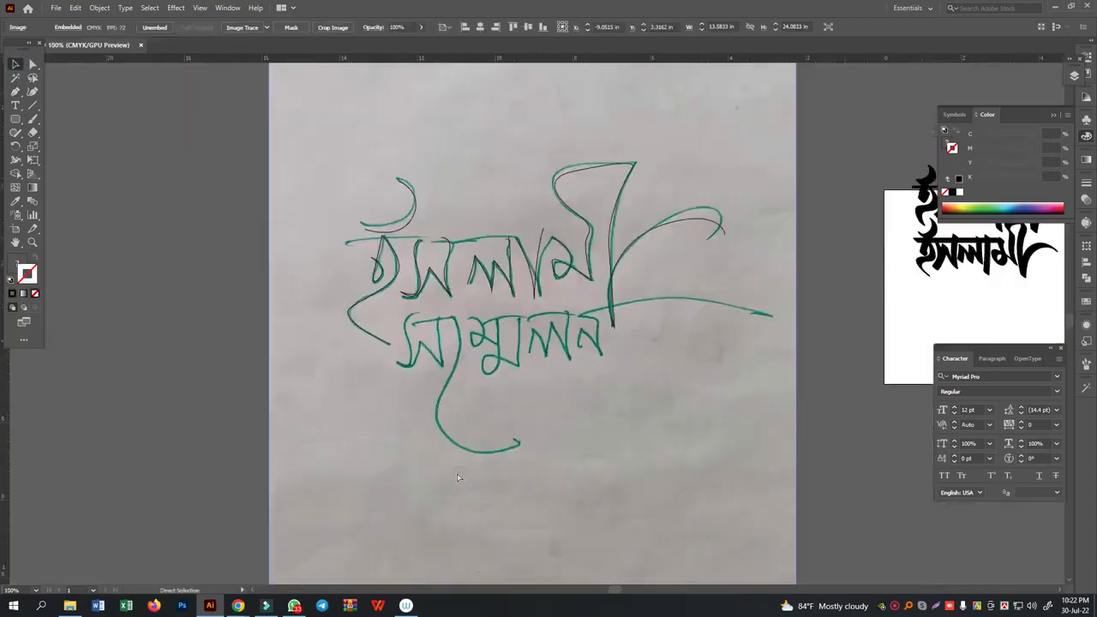
{"action": "key", "text": "Delete"}
- Select all the traced letter paths and scale them down together to about 4.33 in wide
{"action": "left_click_drag", "start_coordinate": [302, 135], "coordinate": [658, 357]}
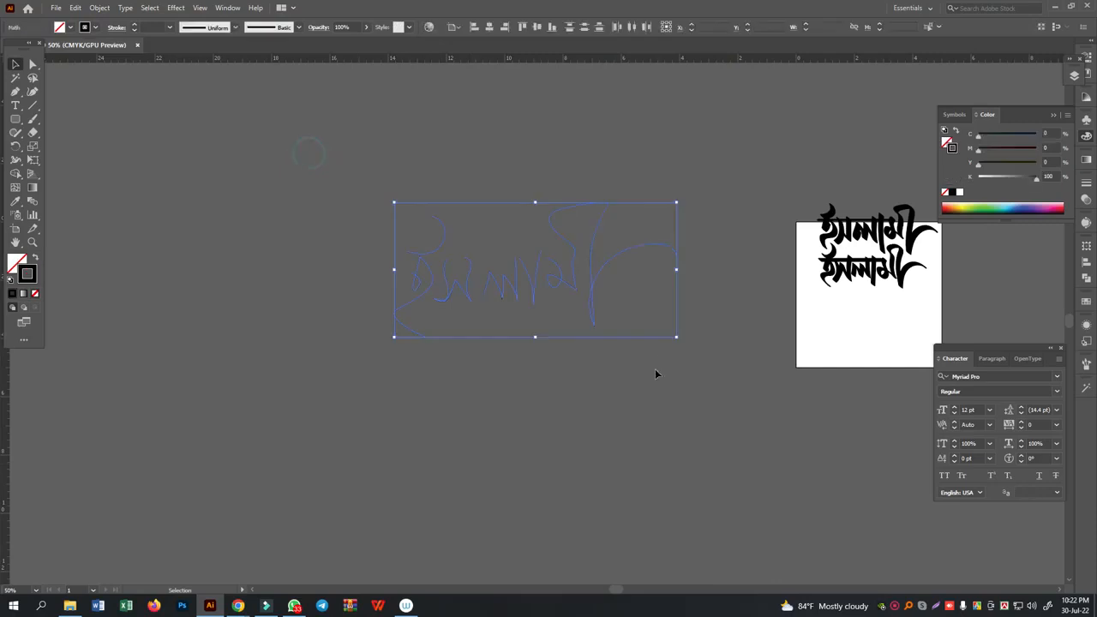
{"action": "key", "text": "ctrl+plus"}
{"action": "key", "text": "ctrl+plus"}
{"action": "key", "text": "ctrl+plus"}
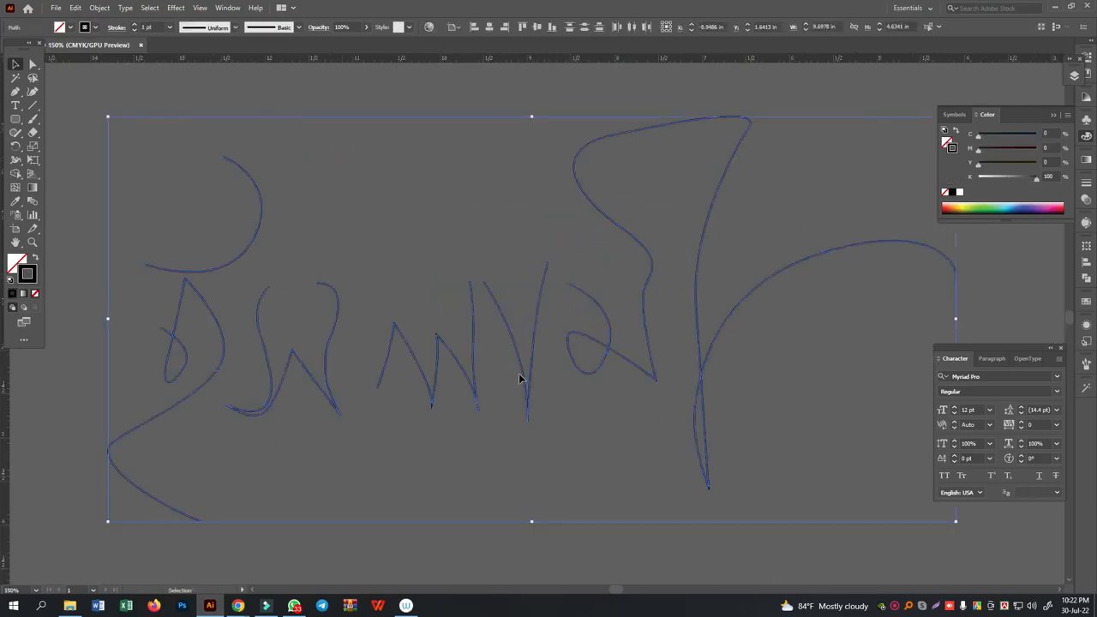
{"action": "left_click_drag", "start_coordinate": [528, 379], "coordinate": [670, 501]}
{"action": "left_click_drag", "start_coordinate": [123, 129], "coordinate": [686, 497]}
{"action": "left_click_drag", "start_coordinate": [956, 521], "coordinate": [783, 482]}
- Move the scaled traced word onto the artboard below the Paintbrush word
{"action": "key", "text": "space"}
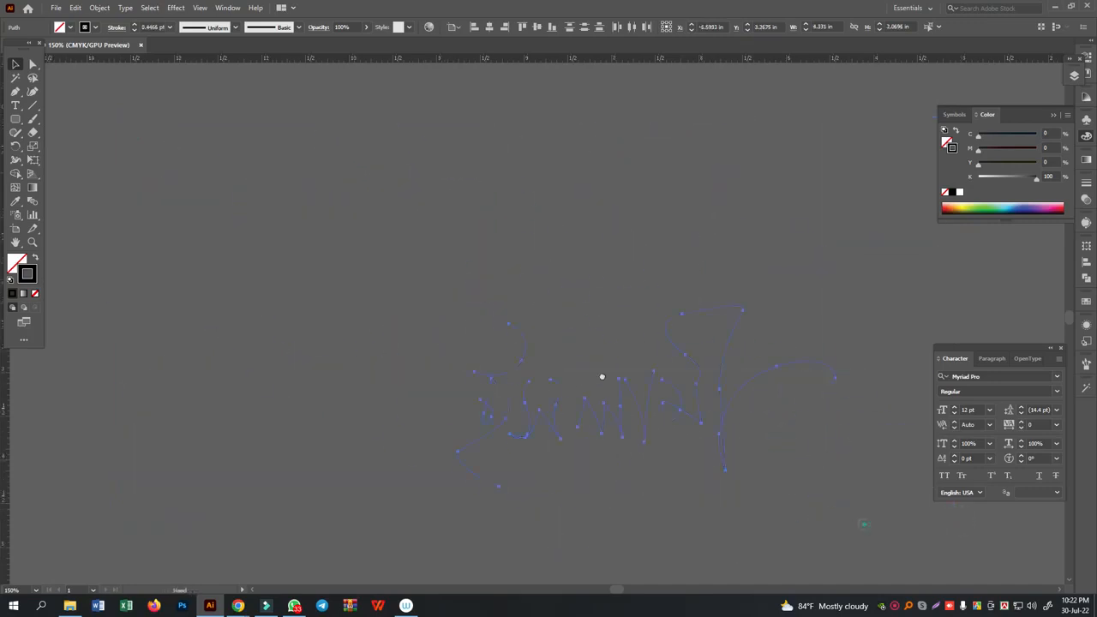
{"action": "left_click_drag", "start_coordinate": [864, 525], "coordinate": [281, 350]}
{"action": "mouse_move", "coordinate": [230, 295]}
{"action": "left_mouse_down"}
{"action": "mouse_move", "coordinate": [866, 305]}
{"action": "mouse_move", "coordinate": [445, 330]}
{"action": "mouse_move", "coordinate": [694, 321]}
{"action": "left_mouse_up"}
{"action": "key", "text": "space"}
- Copy the Paintbrush word's calligraphic stroke onto the traced word with the Eyedropper and deselect it
{"action": "left_click", "coordinate": [15, 200]}
{"action": "left_click", "coordinate": [484, 147]}
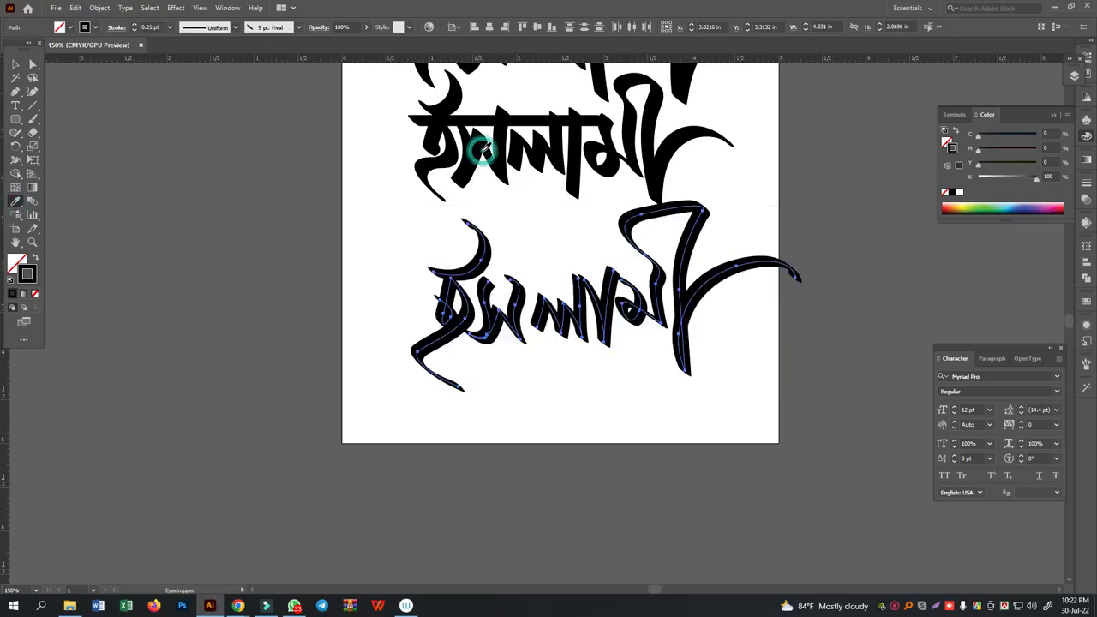
{"action": "left_click", "coordinate": [14, 65]}
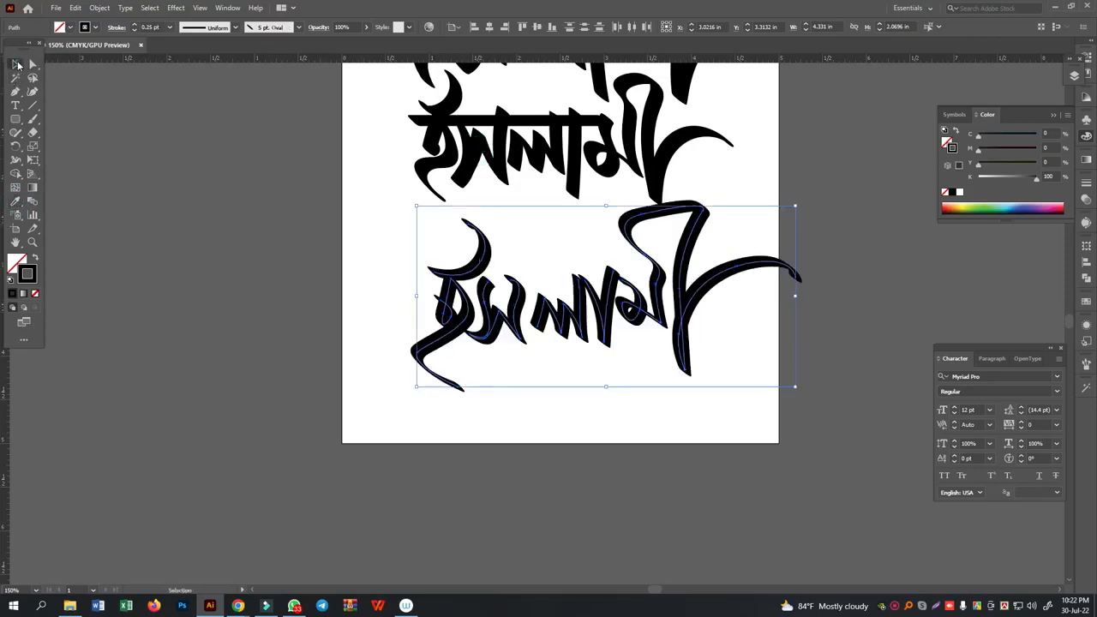
{"action": "left_click", "coordinate": [271, 248]}
- Move ল, the া stroke and মী of the traced word slightly left to tighten the letter spacing
{"action": "scroll", "coordinate": [368, 300], "scroll_direction": "up", "scroll_amount": 4}
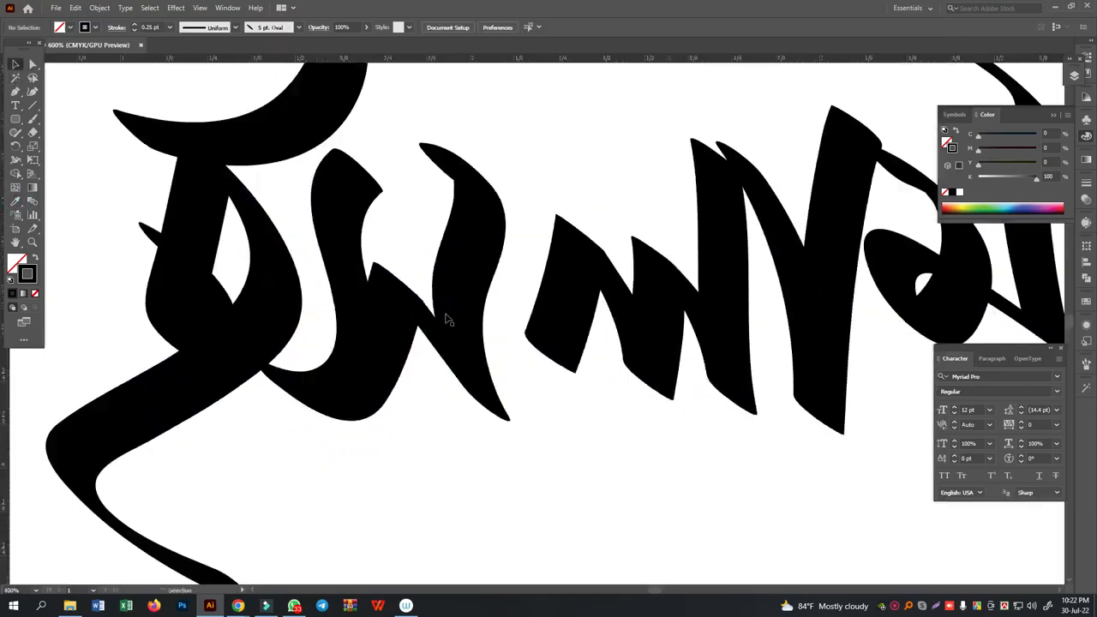
{"action": "scroll", "coordinate": [433, 358], "scroll_direction": "up", "scroll_amount": 2}
{"action": "left_click", "coordinate": [399, 324]}
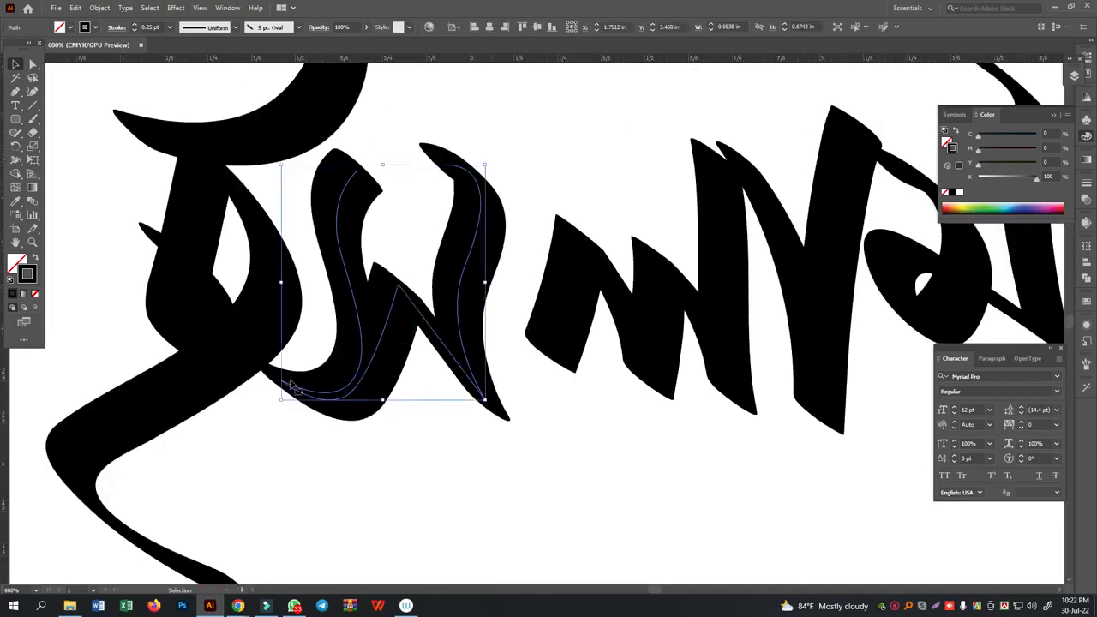
{"action": "left_click", "coordinate": [720, 372]}
{"action": "left_click_drag", "start_coordinate": [651, 347], "coordinate": [627, 342]}
{"action": "left_click_drag", "start_coordinate": [796, 286], "coordinate": [776, 276]}
{"action": "left_click", "coordinate": [722, 489]}
{"action": "left_click_drag", "start_coordinate": [969, 293], "coordinate": [949, 292]}
{"action": "left_click", "coordinate": [816, 446]}
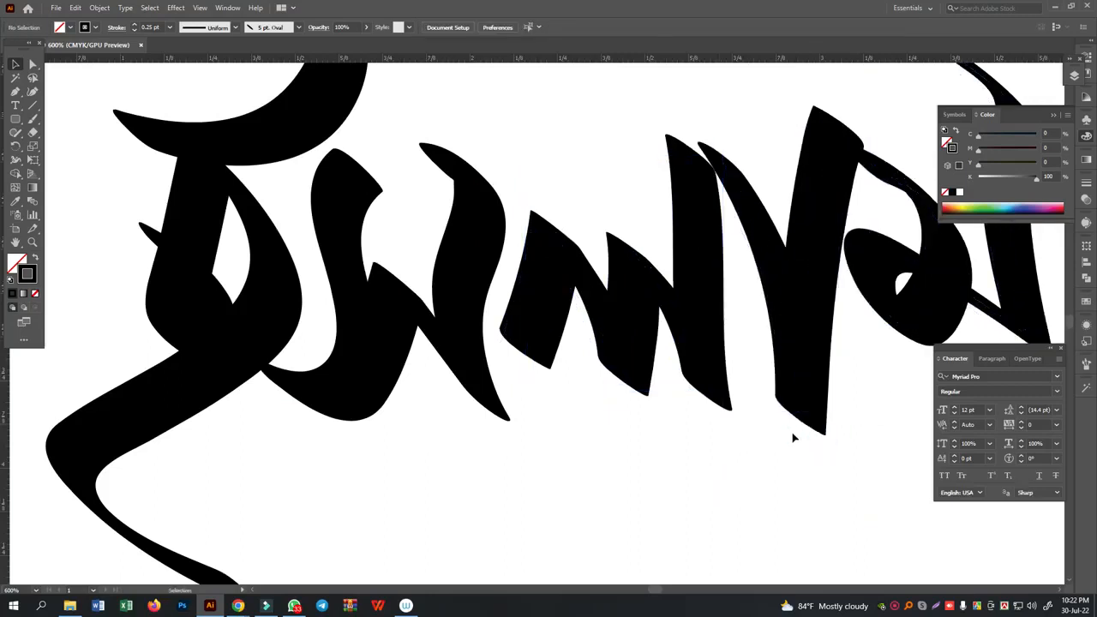
{"action": "key", "text": "ctrl+minus"}
{"action": "key", "text": "ctrl+minus"}
{"action": "key", "text": "ctrl+minus"}
{"action": "scroll", "coordinate": [698, 488], "scroll_direction": "up", "scroll_amount": 4}
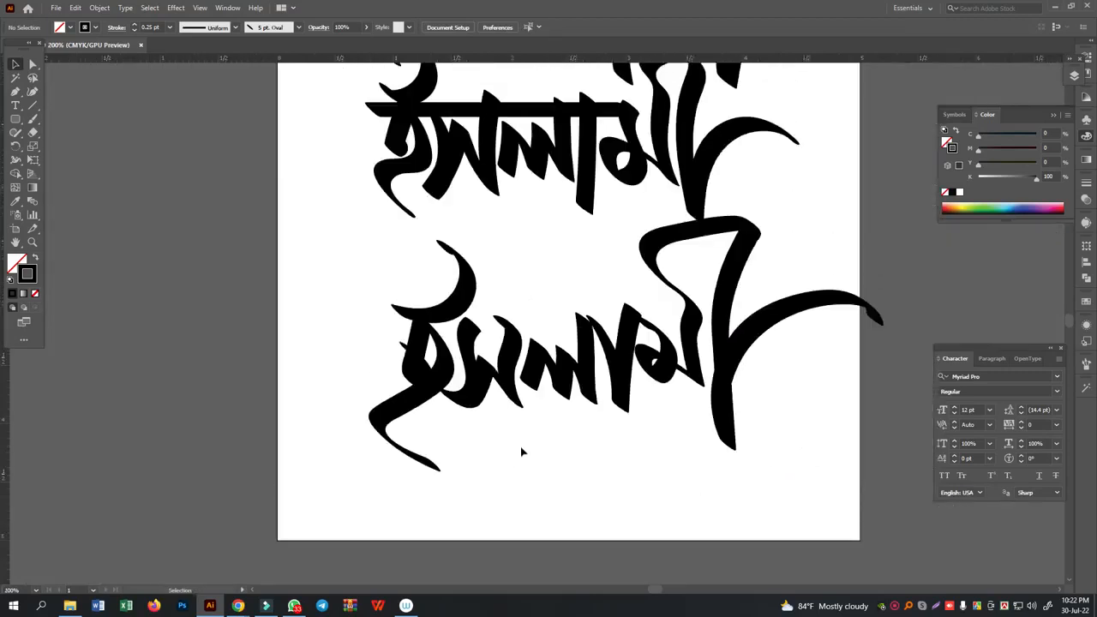
- Reshape the inner loop of the traced ই by moving its anchor points up and to the left with Direct Selection
{"action": "scroll", "coordinate": [528, 444], "scroll_direction": "up", "scroll_amount": 2}
{"action": "scroll", "coordinate": [386, 401], "scroll_direction": "down", "scroll_amount": 3}
{"action": "left_click", "coordinate": [307, 368]}
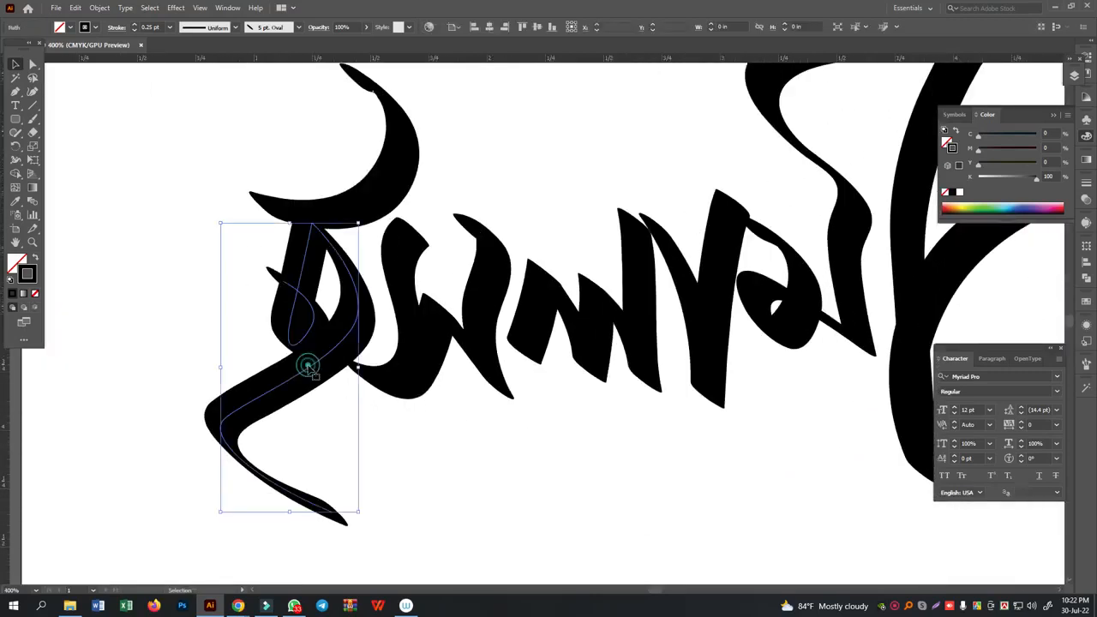
{"action": "left_click", "coordinate": [33, 68]}
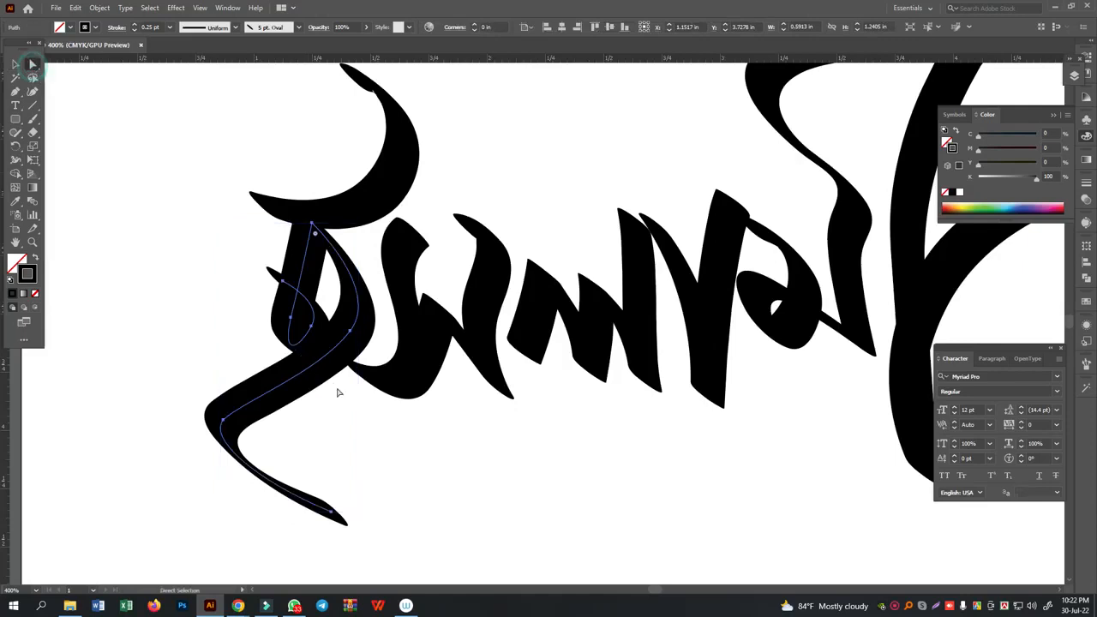
{"action": "left_click", "coordinate": [335, 436]}
{"action": "left_click", "coordinate": [315, 331]}
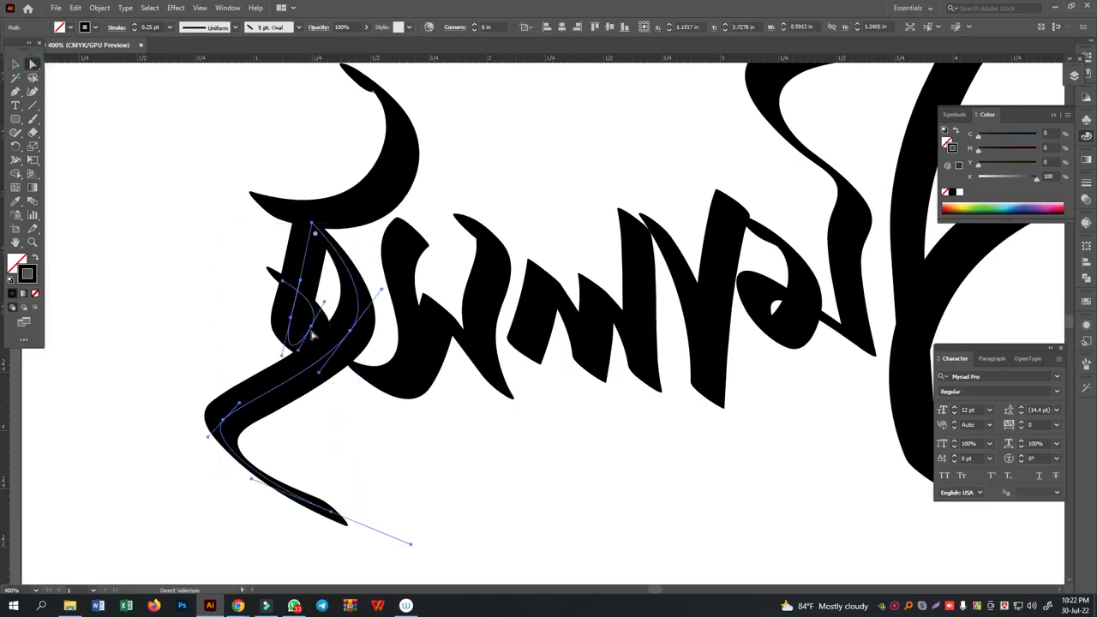
{"action": "left_click", "coordinate": [313, 328]}
{"action": "mouse_move", "coordinate": [312, 327]}
{"action": "left_mouse_down"}
{"action": "mouse_move", "coordinate": [307, 315]}
{"action": "mouse_move", "coordinate": [274, 318]}
{"action": "mouse_move", "coordinate": [305, 303]}
{"action": "left_mouse_up"}
- Adjust the anchors and handle of ই's lower bend and tail so the tail sweeps lower in a smoother curve
{"action": "left_click_drag", "start_coordinate": [351, 332], "coordinate": [349, 346]}
{"action": "left_click_drag", "start_coordinate": [333, 513], "coordinate": [323, 531]}
{"action": "left_click_drag", "start_coordinate": [244, 498], "coordinate": [248, 488]}
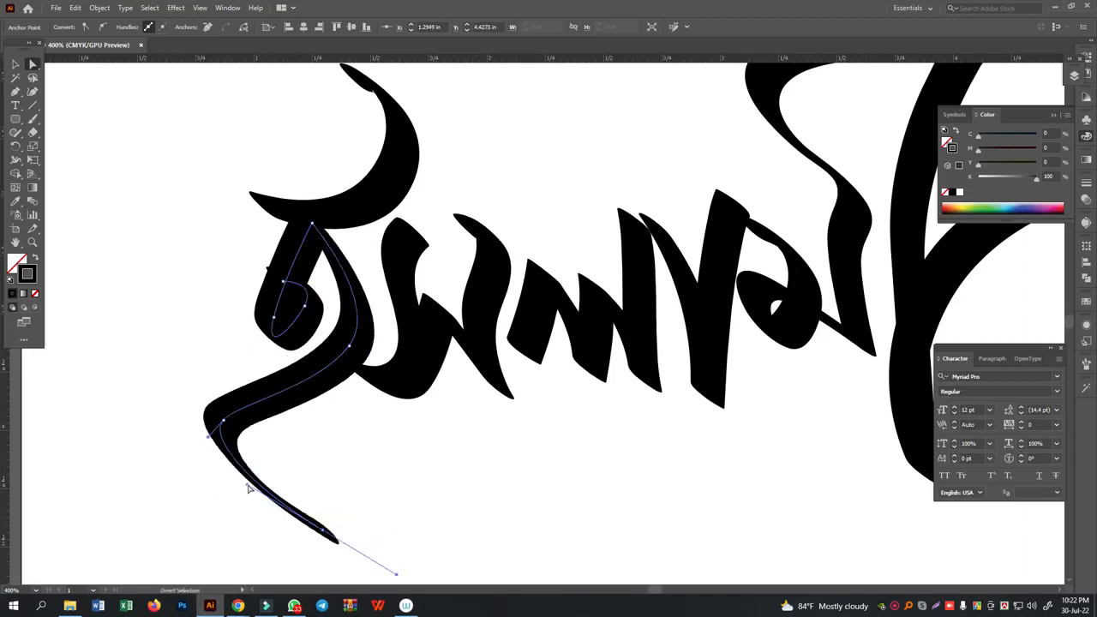
{"action": "left_click_drag", "start_coordinate": [223, 422], "coordinate": [323, 398]}
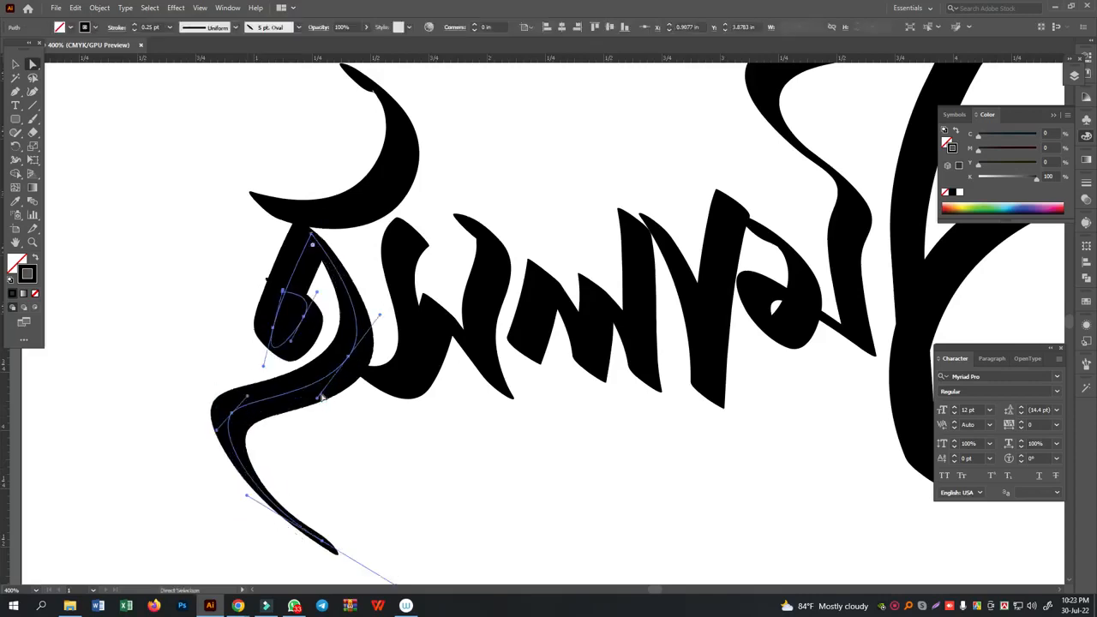
{"action": "key", "text": "v"}
{"action": "key", "text": "a"}
- Raise the upper end anchor of ই's crescent stroke and angle its handle upward to smooth the tip
{"action": "scroll", "coordinate": [390, 412], "scroll_direction": "up", "scroll_amount": 3}
{"action": "left_click_drag", "start_coordinate": [313, 193], "coordinate": [371, 243]}
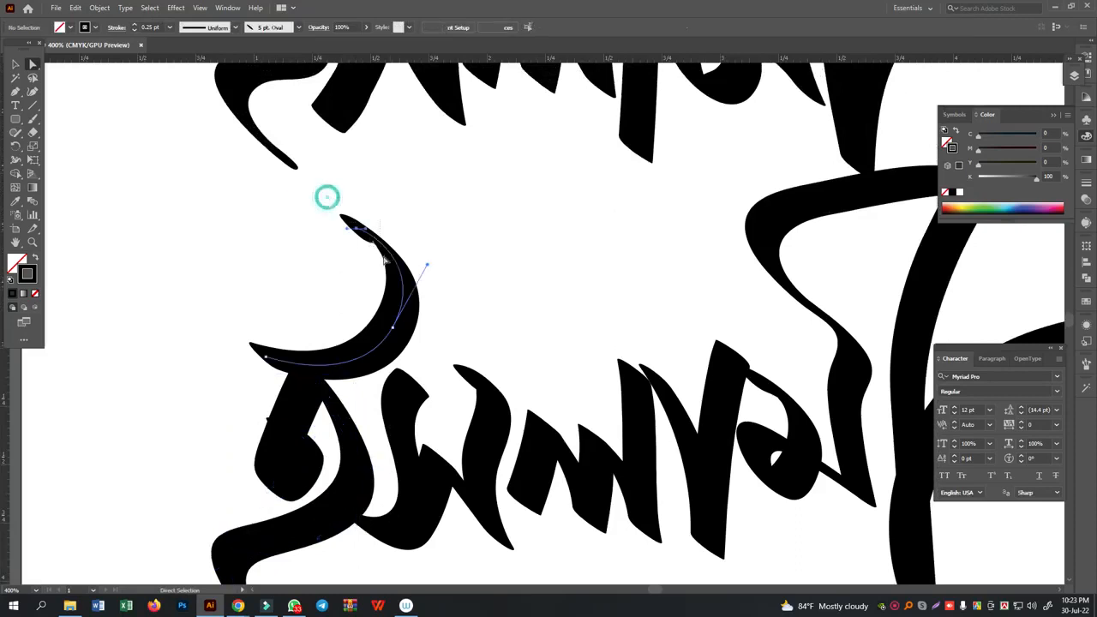
{"action": "left_click", "coordinate": [348, 229]}
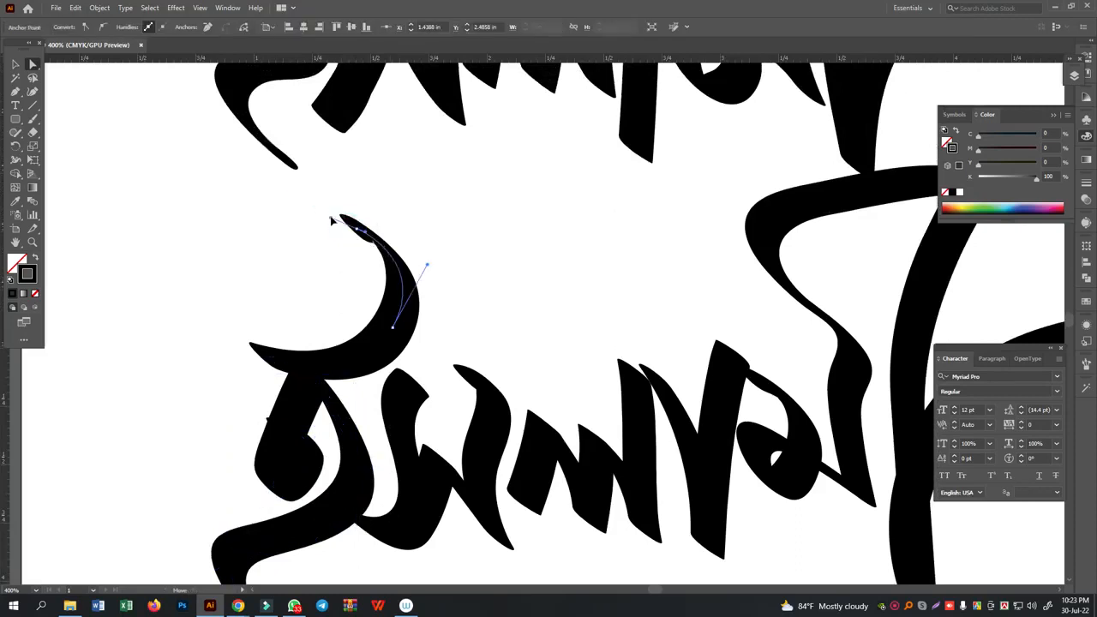
{"action": "left_click_drag", "start_coordinate": [358, 229], "coordinate": [361, 220]}
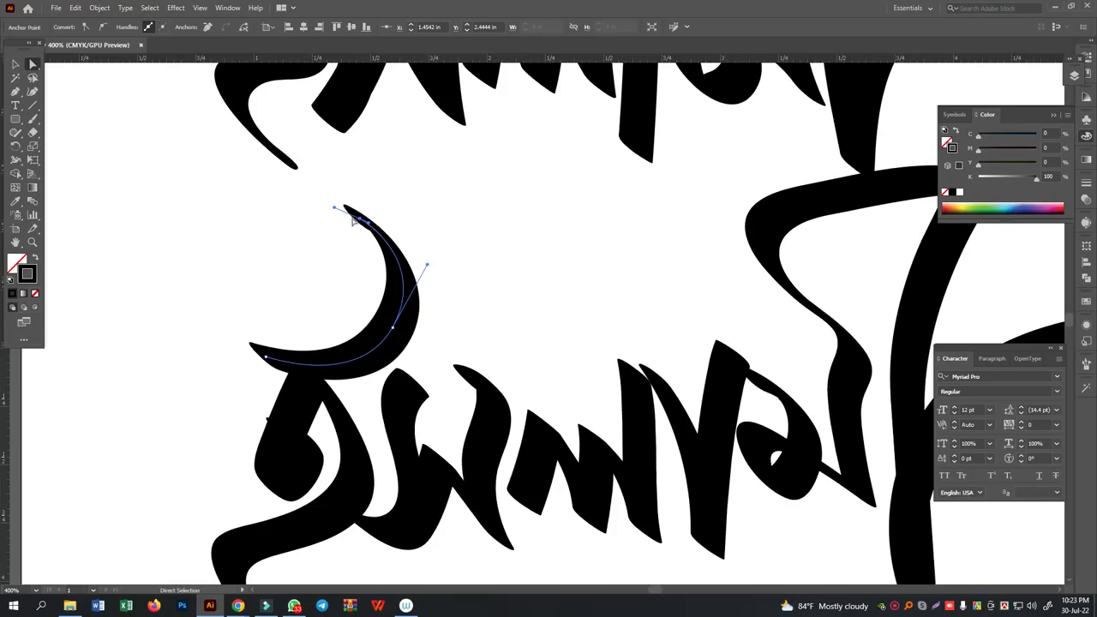
{"action": "left_click_drag", "start_coordinate": [335, 211], "coordinate": [333, 200]}
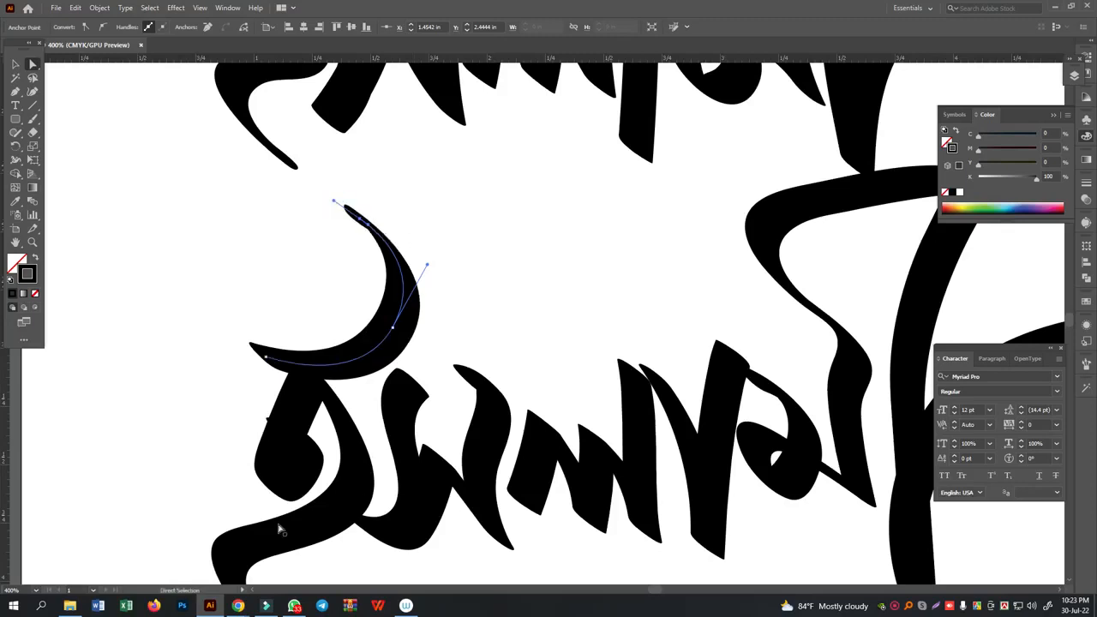
- Switch to Chrome to check the handwritten reference sketch, and return to Illustrator
{"action": "mouse_move", "coordinate": [238, 606]}
{"action": "left_click", "coordinate": [199, 568]}
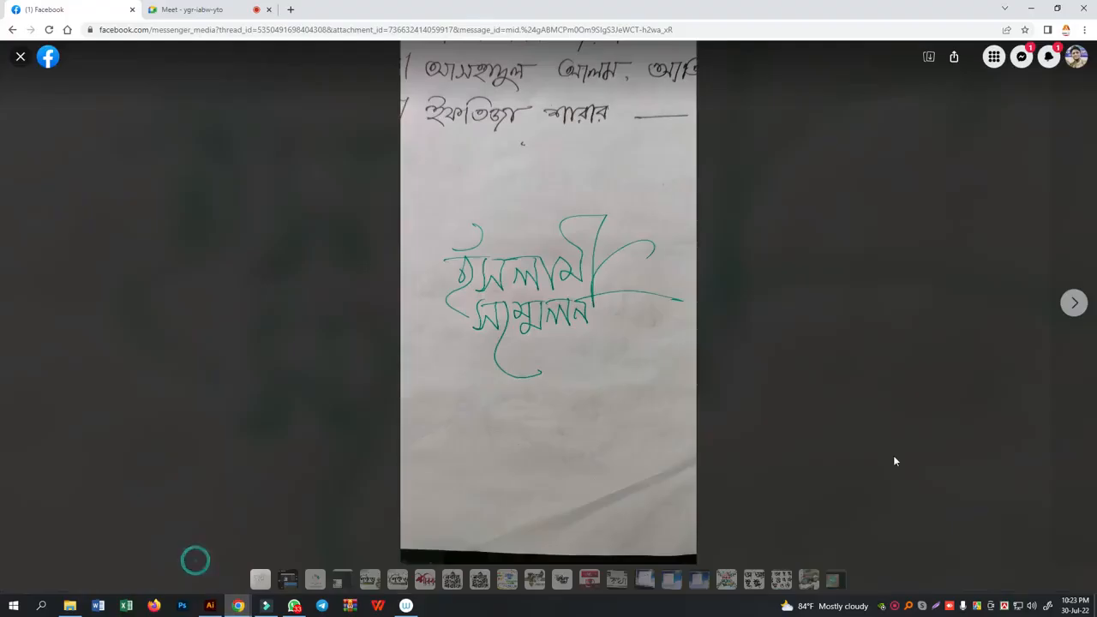
{"action": "right_click", "coordinate": [566, 300]}
{"action": "left_click", "coordinate": [600, 336]}
{"action": "left_click", "coordinate": [228, 568]}
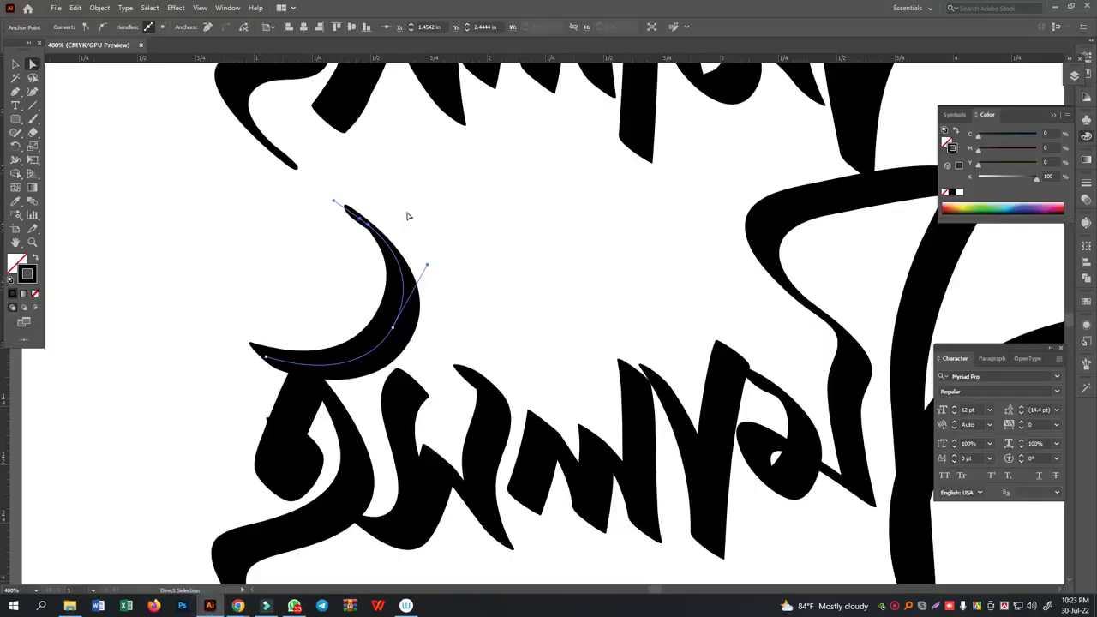
- Move the lower starting end of the traced স slightly right and down, away from ই, and deselect it
{"action": "scroll", "coordinate": [428, 506], "scroll_direction": "down", "scroll_amount": 3}
{"action": "left_click", "coordinate": [362, 430]}
{"action": "left_click_drag", "start_coordinate": [362, 430], "coordinate": [375, 443]}
{"action": "scroll", "coordinate": [442, 490], "scroll_direction": "up", "scroll_amount": 2}
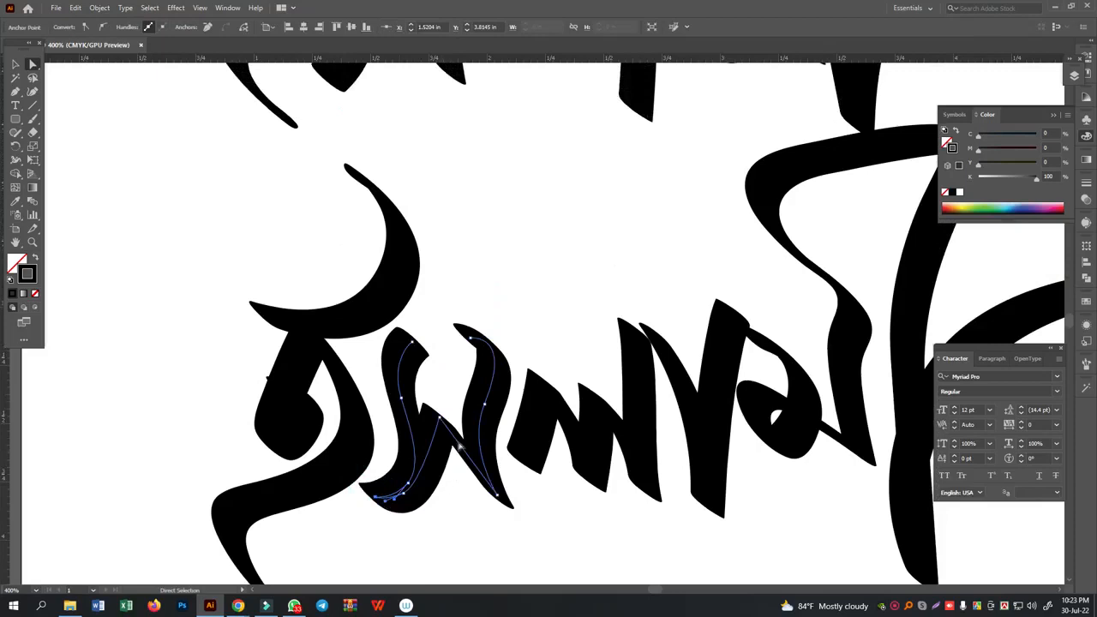
{"action": "left_click", "coordinate": [613, 271]}
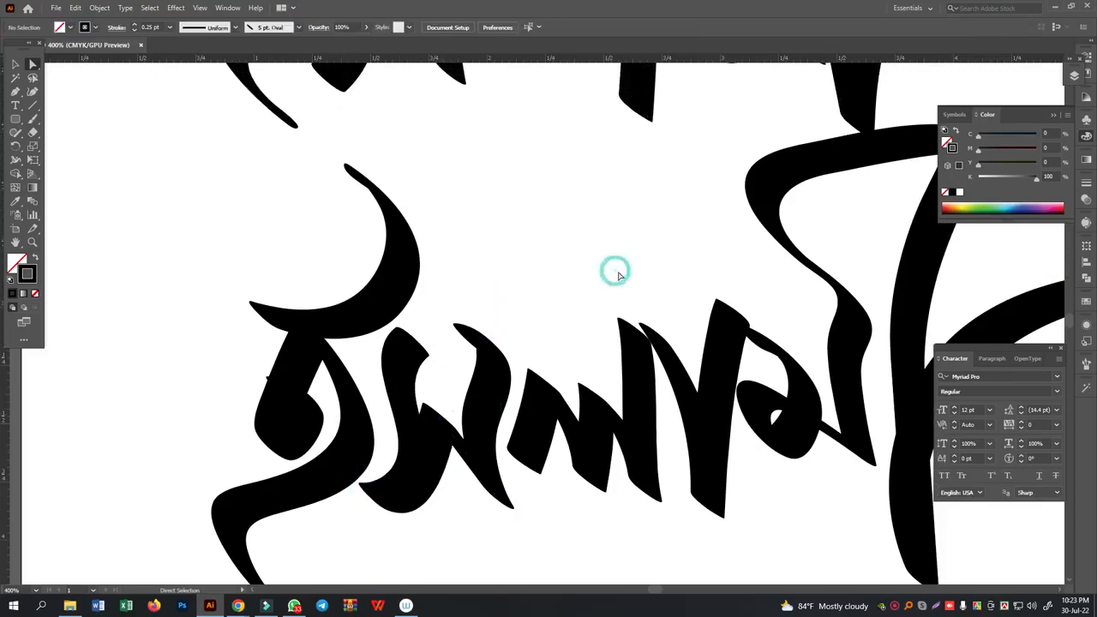
- Move the first stroke's lower end on ল to the right and extend it with a curled Pen hook
{"action": "scroll", "coordinate": [616, 274], "scroll_direction": "down", "scroll_amount": 3}
{"action": "left_click_drag", "start_coordinate": [524, 381], "coordinate": [532, 409]}
{"action": "left_click", "coordinate": [15, 91]}
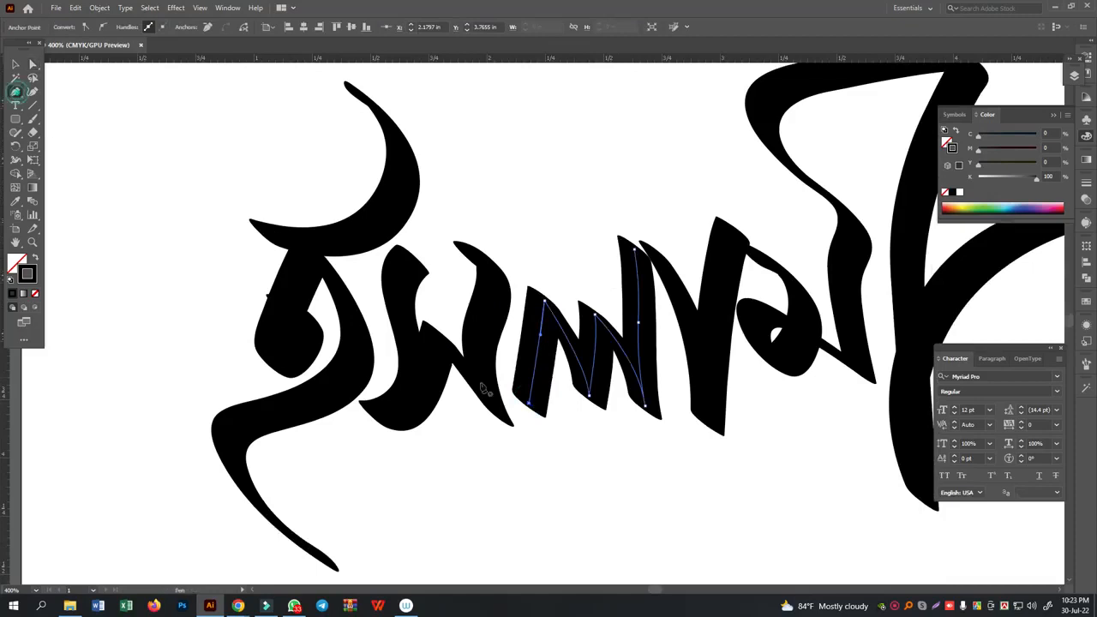
{"action": "left_click", "coordinate": [530, 404]}
{"action": "left_click_drag", "start_coordinate": [548, 374], "coordinate": [546, 359]}
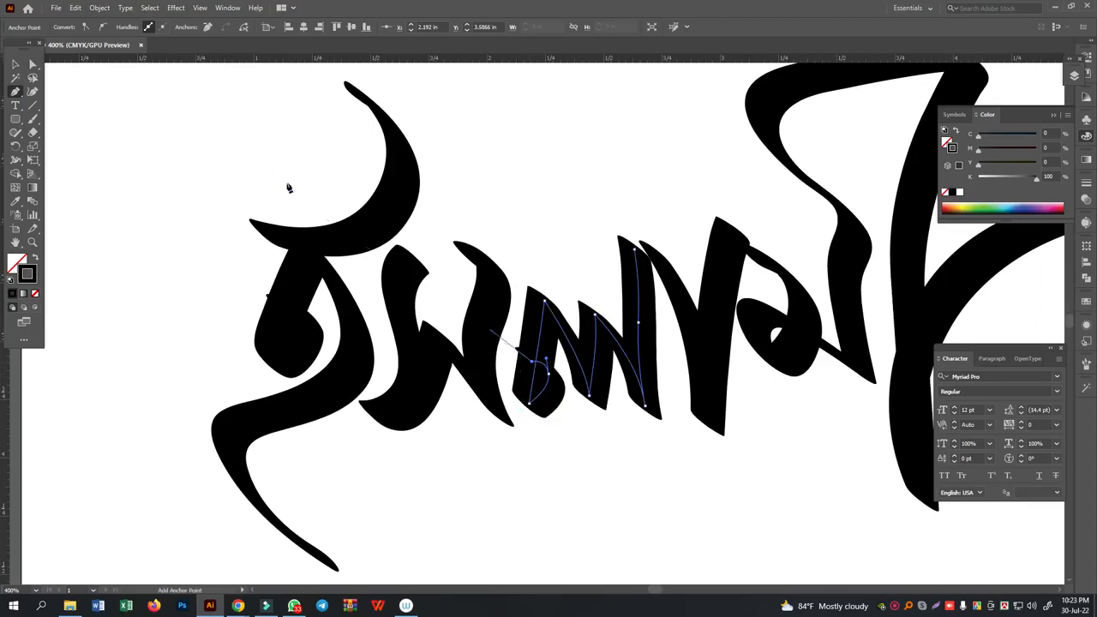
{"action": "left_click", "coordinate": [30, 63]}
{"action": "left_click", "coordinate": [108, 104]}
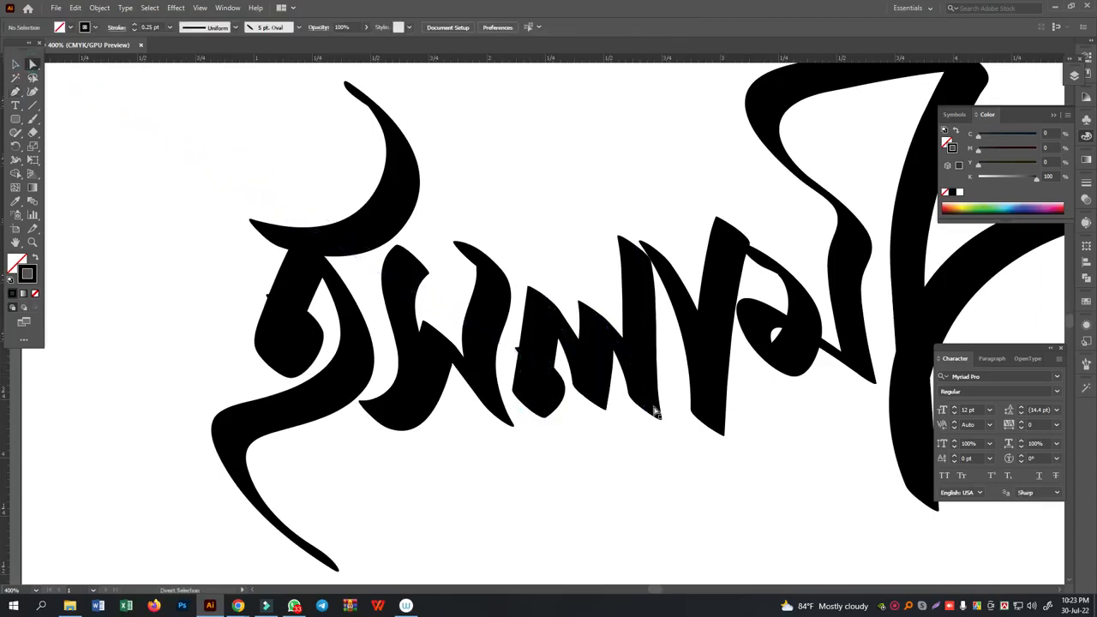
- Lengthen the া stroke by moving its bottom anchor down, and raise its top end into a gentle curve
{"action": "left_click_drag", "start_coordinate": [666, 469], "coordinate": [760, 411]}
{"action": "mouse_move", "coordinate": [690, 453]}
{"action": "left_mouse_down"}
{"action": "mouse_move", "coordinate": [719, 417]}
{"action": "mouse_move", "coordinate": [709, 490]}
{"action": "left_mouse_up"}
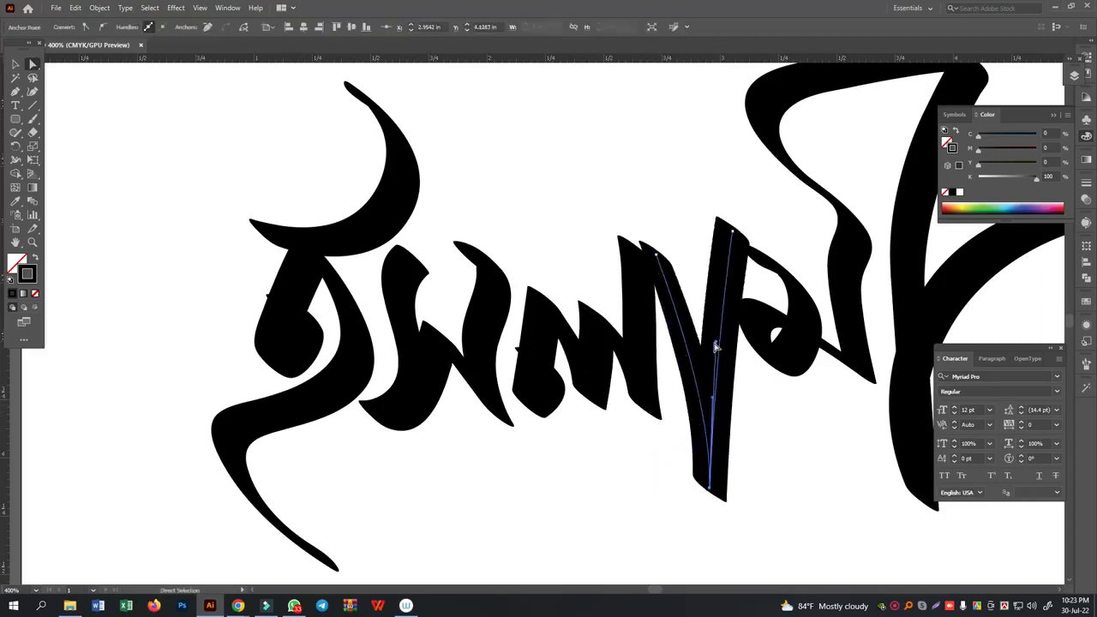
{"action": "mouse_move", "coordinate": [718, 346]}
{"action": "left_mouse_down"}
{"action": "mouse_move", "coordinate": [713, 238]}
{"action": "mouse_move", "coordinate": [701, 246]}
{"action": "mouse_move", "coordinate": [742, 219]}
{"action": "mouse_move", "coordinate": [748, 200]}
{"action": "left_mouse_up"}
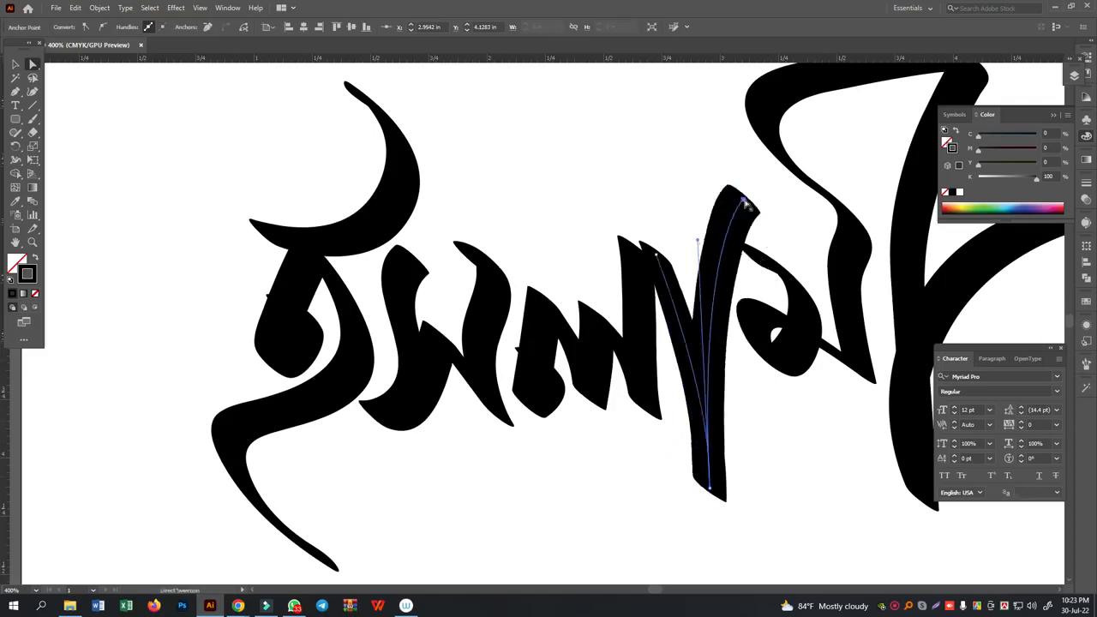
- Attach the start of ম to the া stem and enlarge its loop downward by adjusting its anchors and handle
{"action": "left_click", "coordinate": [755, 257]}
{"action": "left_click", "coordinate": [758, 257]}
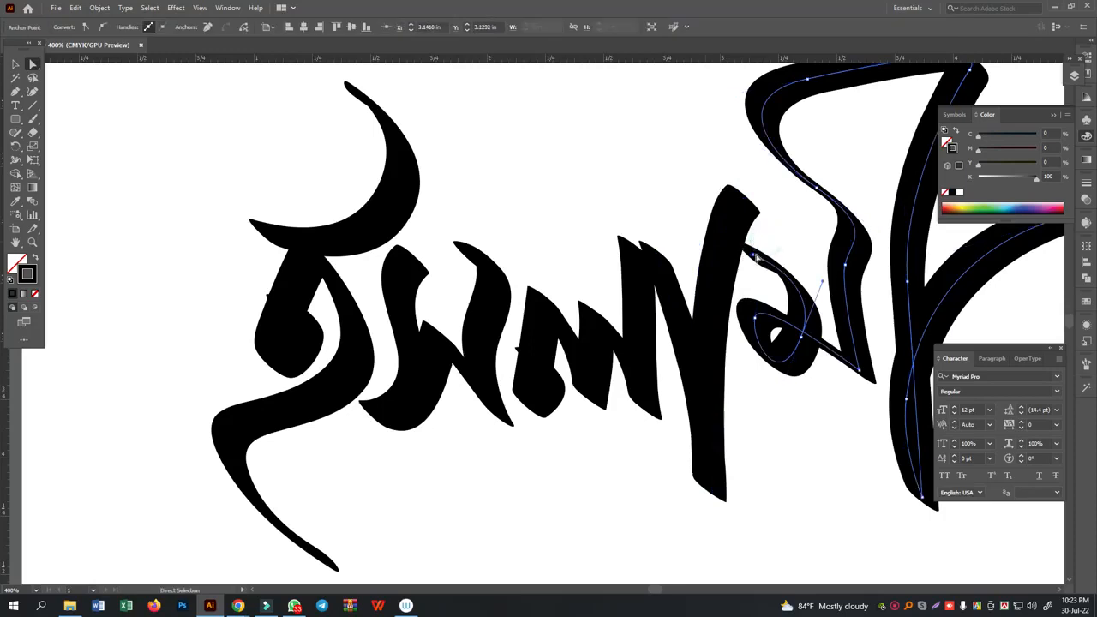
{"action": "left_click_drag", "start_coordinate": [756, 258], "coordinate": [739, 232]}
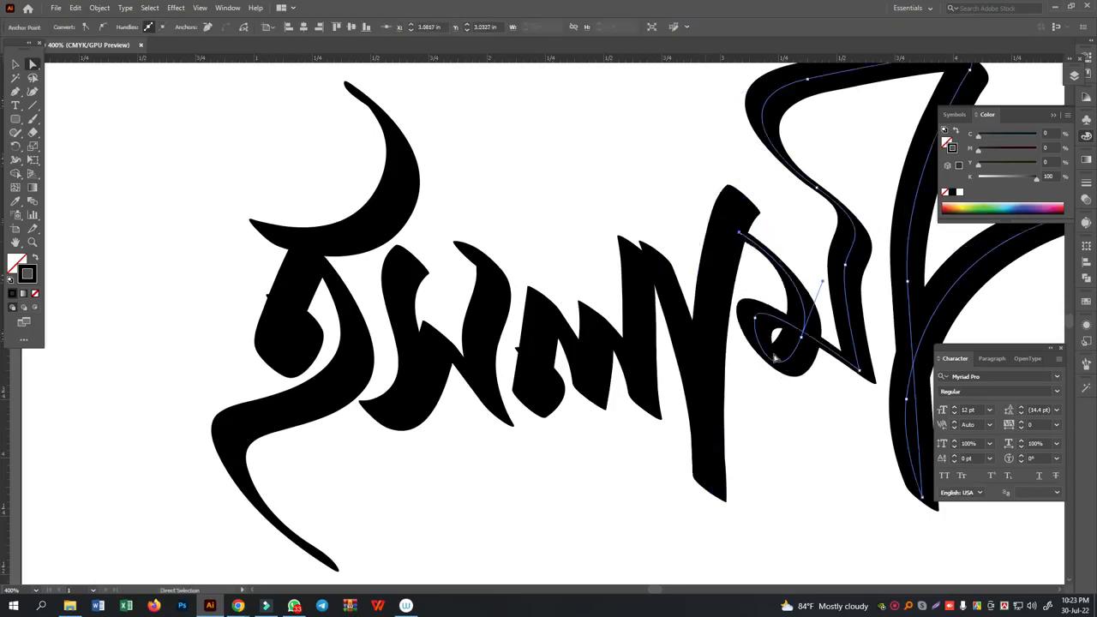
{"action": "left_click", "coordinate": [755, 318]}
{"action": "left_click_drag", "start_coordinate": [753, 344], "coordinate": [743, 401]}
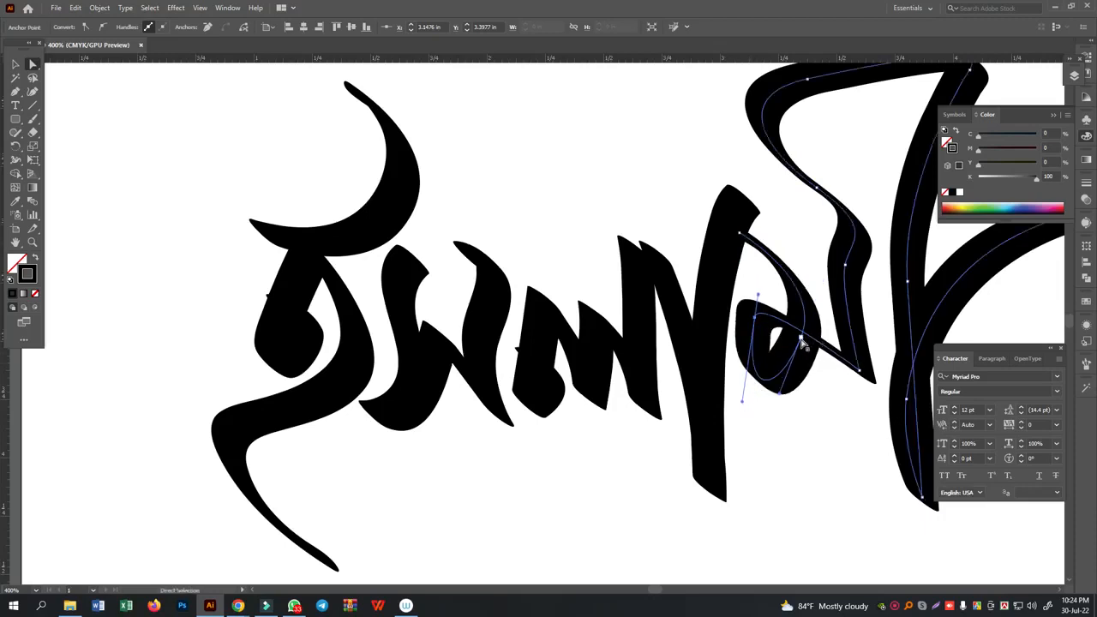
{"action": "left_click_drag", "start_coordinate": [803, 341], "coordinate": [798, 372]}
{"action": "left_click", "coordinate": [823, 451]}
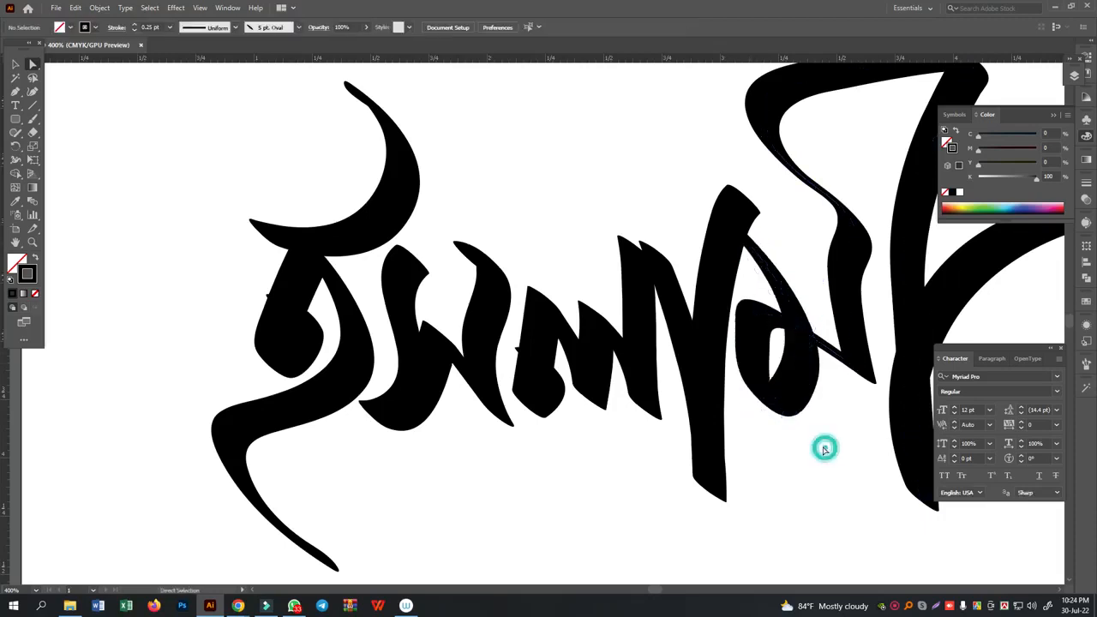
- Move the lower corner anchor of ম slightly down and left to straighten its vertical stroke, and deselect it
{"action": "left_click", "coordinate": [859, 370]}
{"action": "left_click_drag", "start_coordinate": [860, 370], "coordinate": [846, 384]}
{"action": "left_click", "coordinate": [845, 455]}
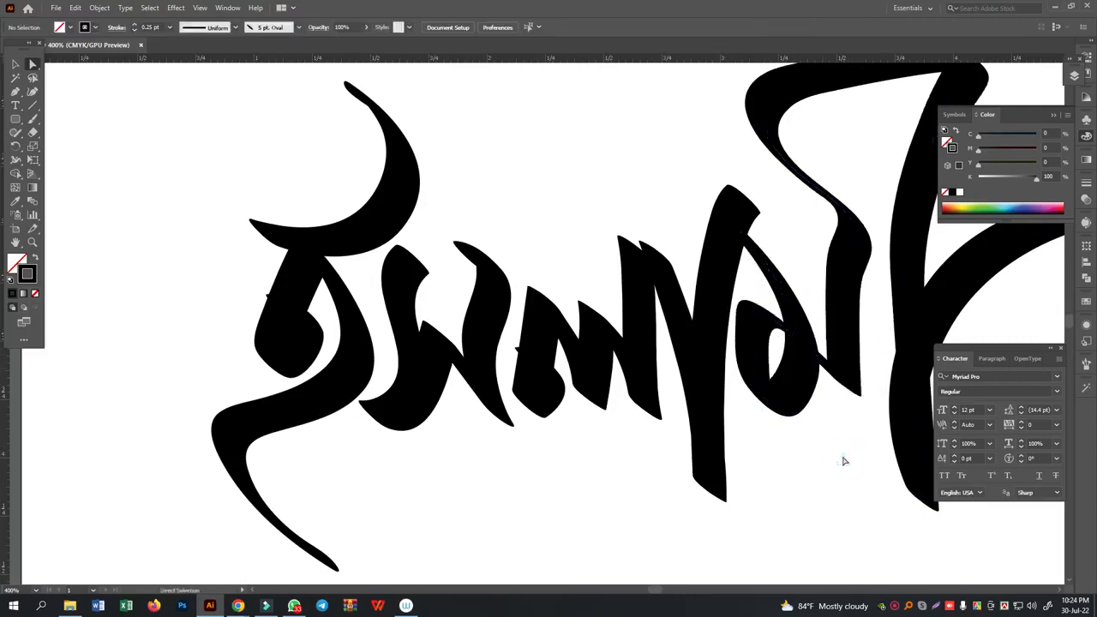
- Switch to the Paintbrush and reduce its calligraphic brush size by three increments
{"action": "left_click", "coordinate": [33, 119]}
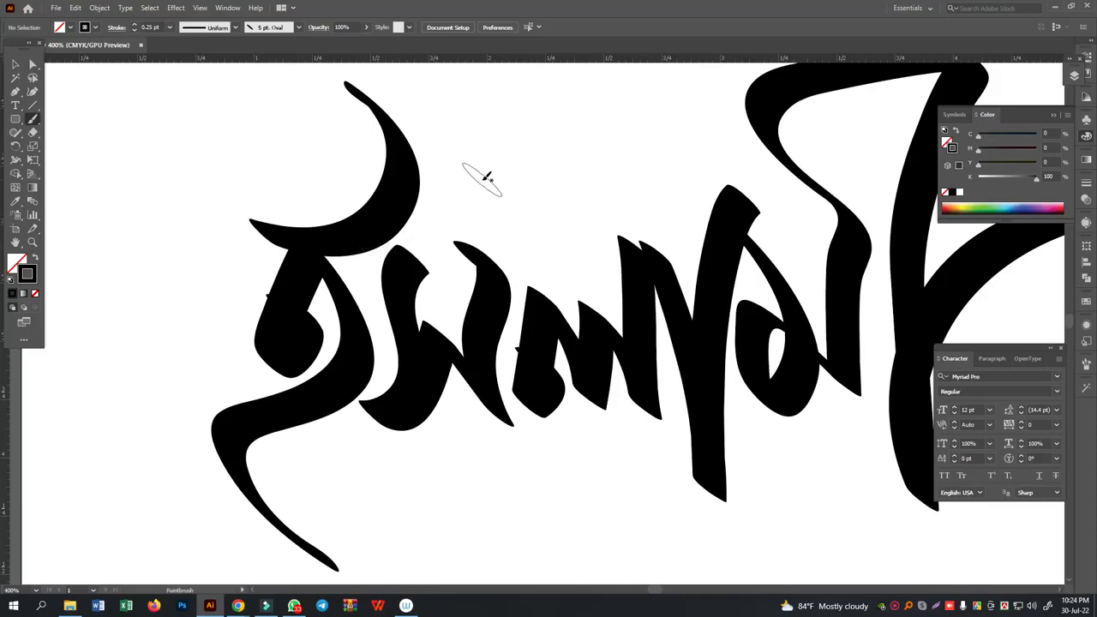
{"action": "key", "text": "bracketleft"}
{"action": "key", "text": "bracketleft"}
{"action": "key", "text": "bracketleft"}
{"action": "left_click_drag", "start_coordinate": [311, 258], "coordinate": [716, 257]}
{"action": "key", "text": "ctrl+z"}
{"action": "left_click_drag", "start_coordinate": [328, 272], "coordinate": [667, 276]}
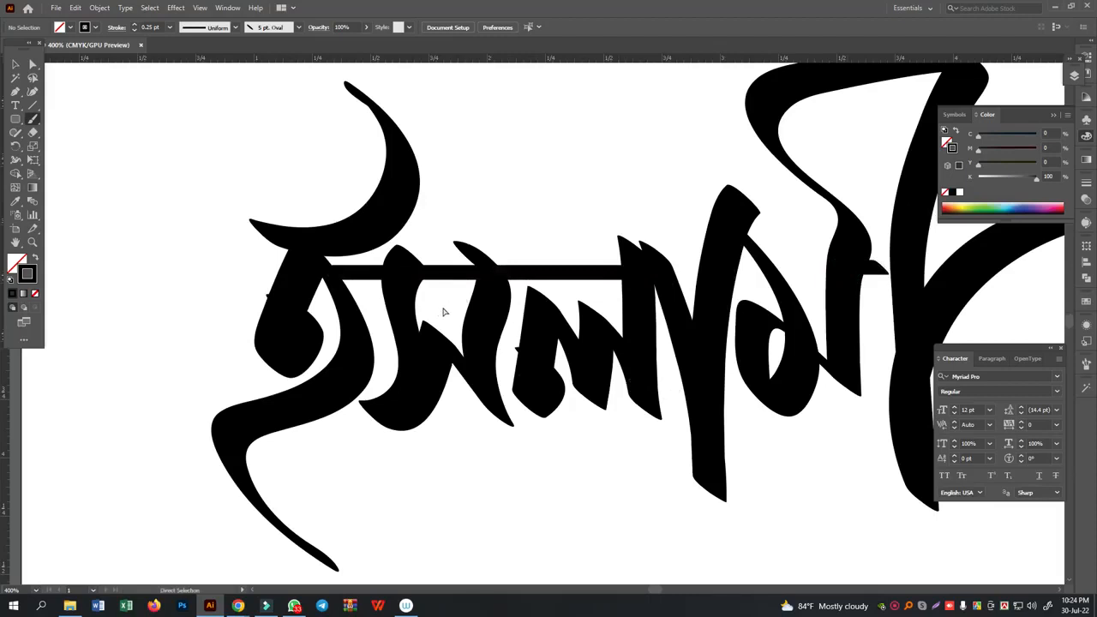
{"action": "key", "text": "ctrl+z"}
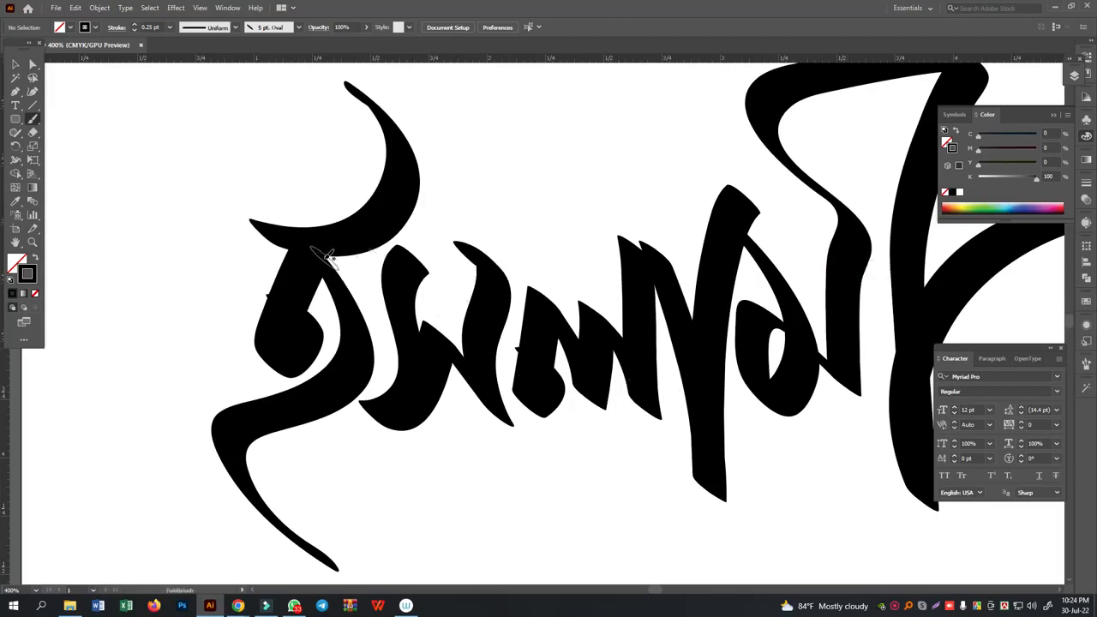
- Paint a thin horizontal headline stroke from the top of ই across স and ল to the া stroke
{"action": "left_click_drag", "start_coordinate": [324, 257], "coordinate": [667, 266]}
{"action": "left_click", "coordinate": [16, 65]}
{"action": "key", "text": "ctrl+minus"}
{"action": "key", "text": "ctrl+minus"}
{"action": "key", "text": "ctrl+minus"}
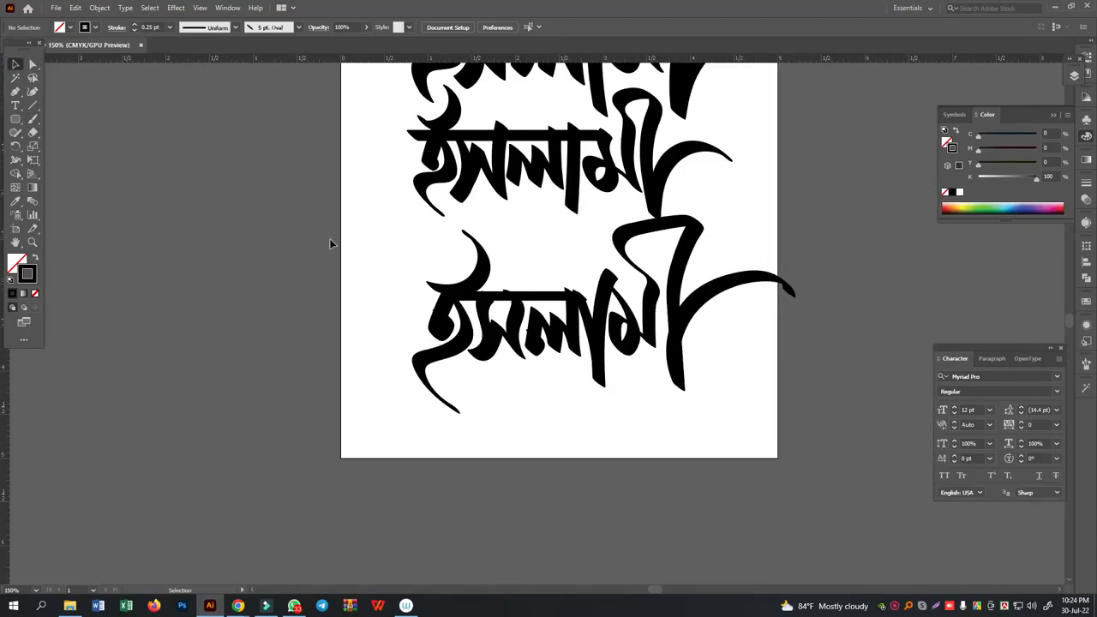
{"action": "scroll", "coordinate": [330, 244], "scroll_direction": "up", "scroll_amount": 3}
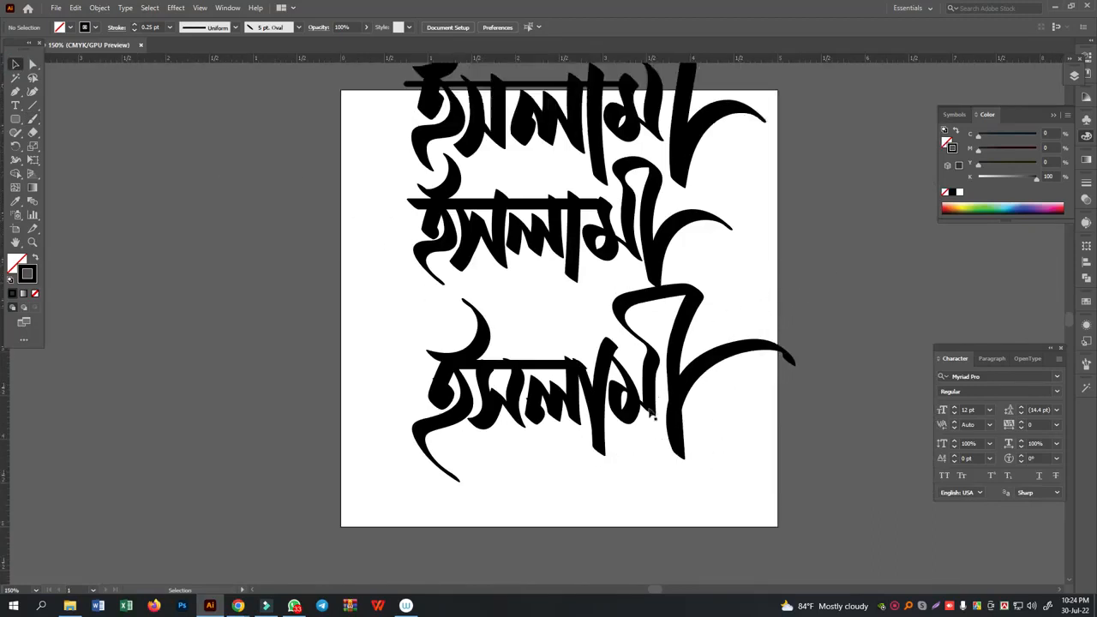
- Select the entire traced word with its headline and move it up the artboard to free space below
{"action": "left_click_drag", "start_coordinate": [758, 494], "coordinate": [402, 348]}
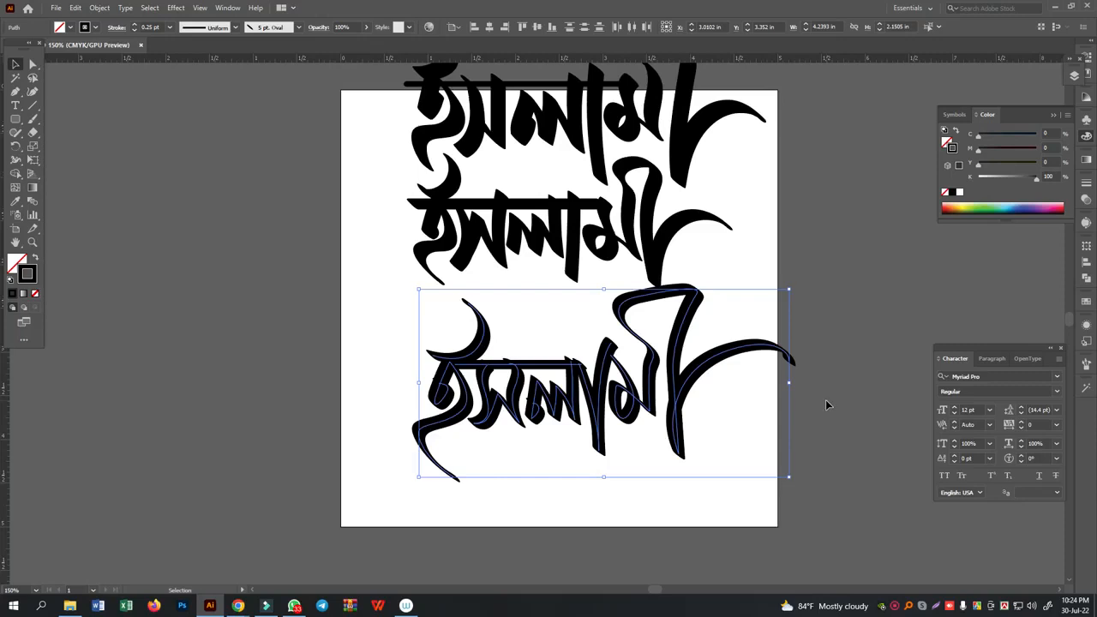
{"action": "key", "text": "ctrl+equal"}
{"action": "key", "text": "ctrl+equal"}
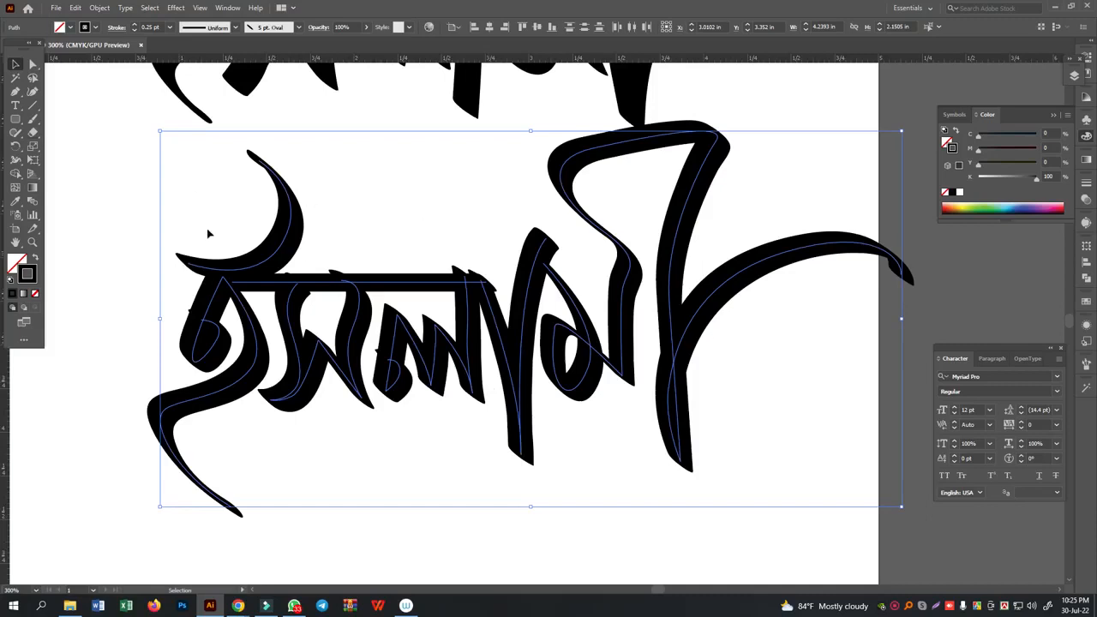
{"action": "left_click", "coordinate": [175, 224]}
{"action": "left_click_drag", "start_coordinate": [198, 184], "coordinate": [755, 460]}
{"action": "left_click_drag", "start_coordinate": [701, 407], "coordinate": [713, 198]}
- Switch to the Blob Brush and tilt its nib to the opposite diagonal in the tool options, keeping the 16 pt size
{"action": "left_click_drag", "start_coordinate": [31, 120], "coordinate": [82, 131]}
{"action": "double_click", "coordinate": [33, 120]}
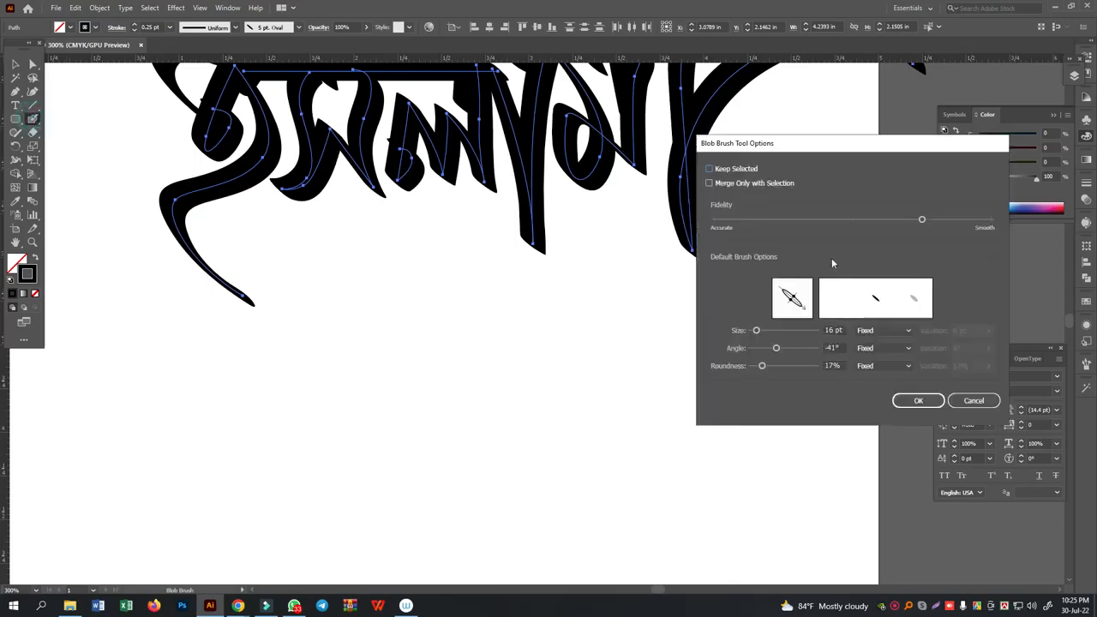
{"action": "mouse_move", "coordinate": [802, 307]}
{"action": "left_mouse_down"}
{"action": "mouse_move", "coordinate": [779, 311]}
{"action": "mouse_move", "coordinate": [802, 293]}
{"action": "left_mouse_up"}
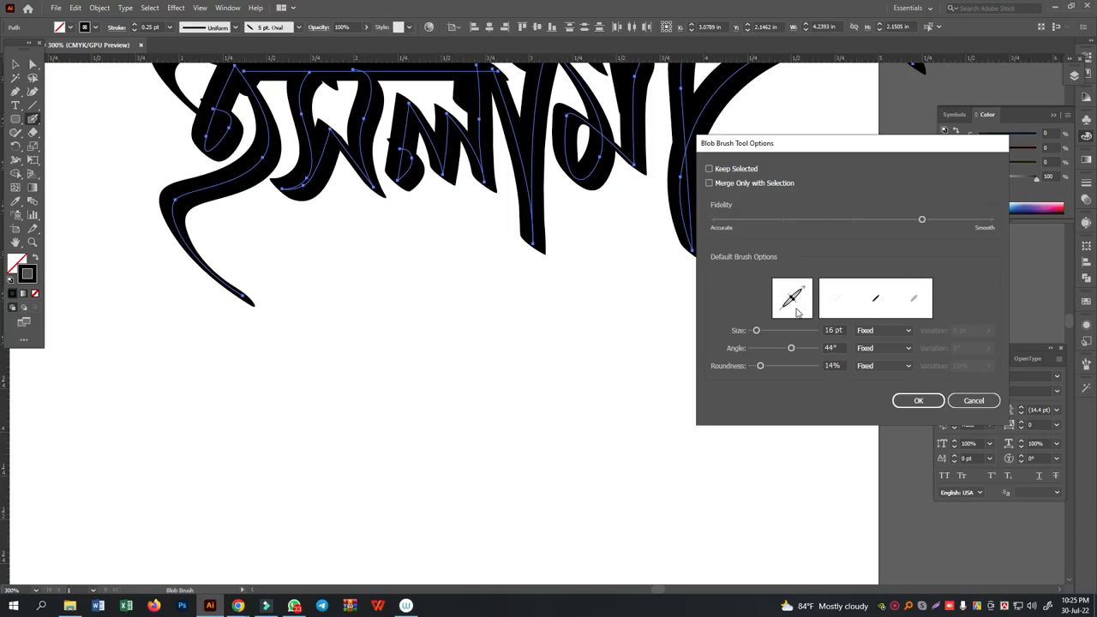
{"action": "left_click_drag", "start_coordinate": [793, 306], "coordinate": [783, 314]}
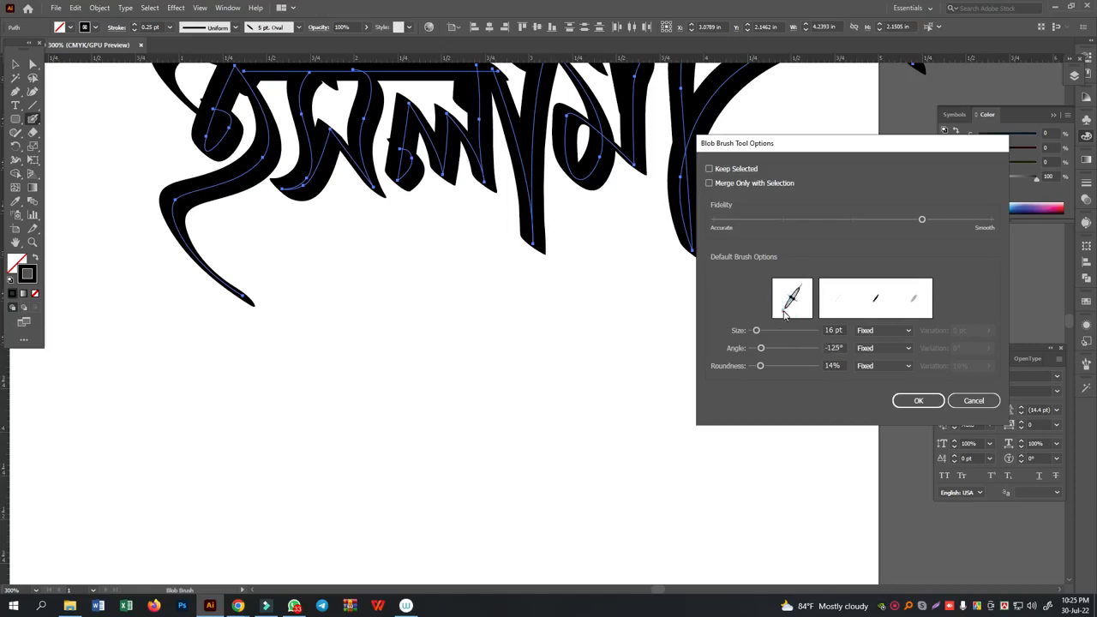
{"action": "left_click", "coordinate": [912, 400]}
- Try a wavy vertical Blob Brush stroke in the empty area below the word, and undo it
{"action": "scroll", "coordinate": [641, 340], "scroll_direction": "down", "scroll_amount": 3}
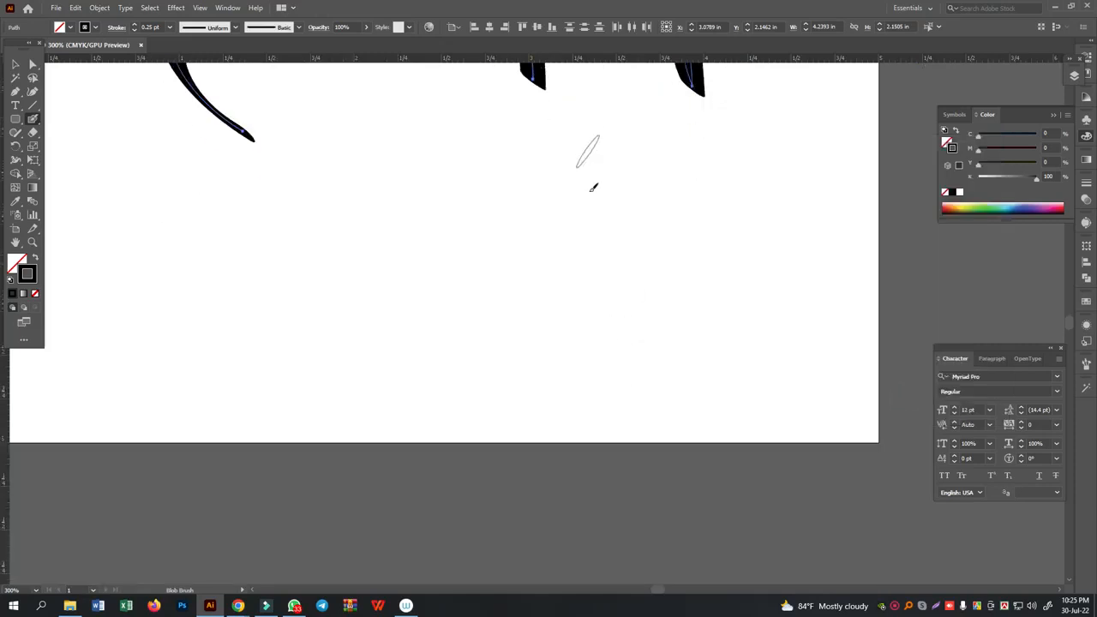
{"action": "left_click_drag", "start_coordinate": [610, 96], "coordinate": [650, 299]}
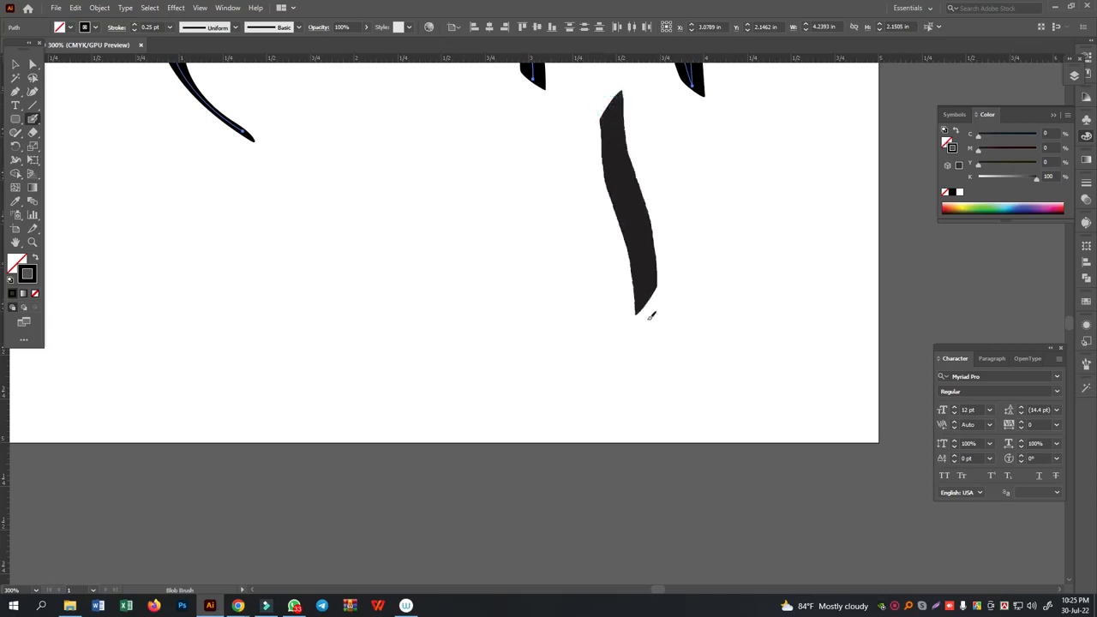
{"action": "key", "text": "ctrl+z"}
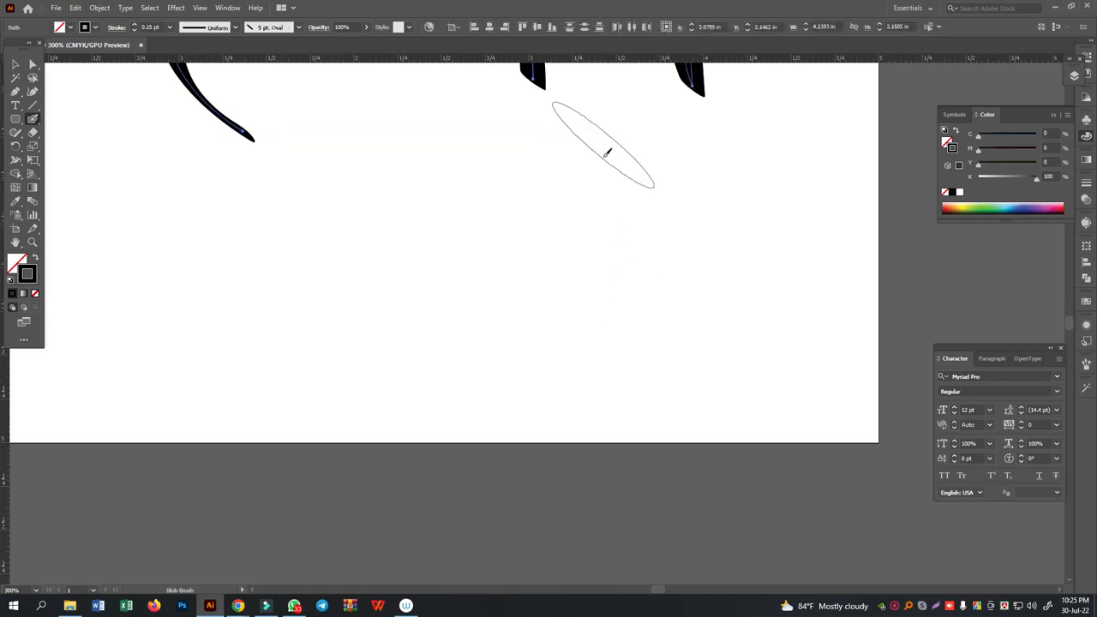
- Restore the undone wavy Blob Brush stroke and paint a second, slimmer vertical wave beside it
{"action": "key", "text": "ctrl+shift+z"}
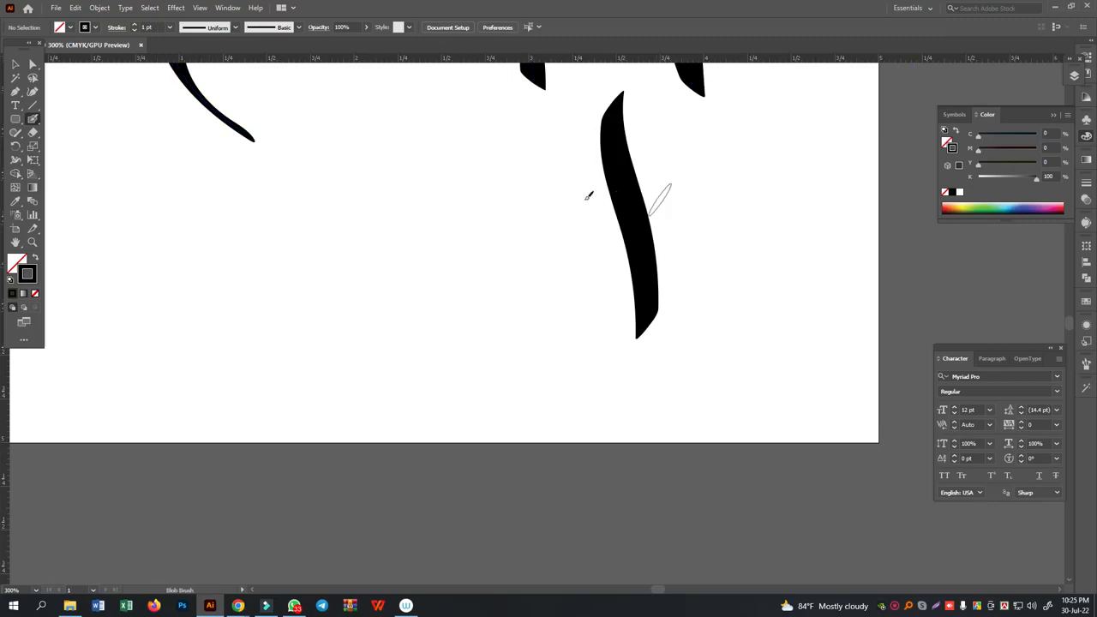
{"action": "mouse_move", "coordinate": [537, 142]}
{"action": "left_mouse_down"}
{"action": "mouse_move", "coordinate": [518, 196]}
{"action": "mouse_move", "coordinate": [524, 350]}
{"action": "mouse_move", "coordinate": [499, 435]}
{"action": "left_mouse_up"}
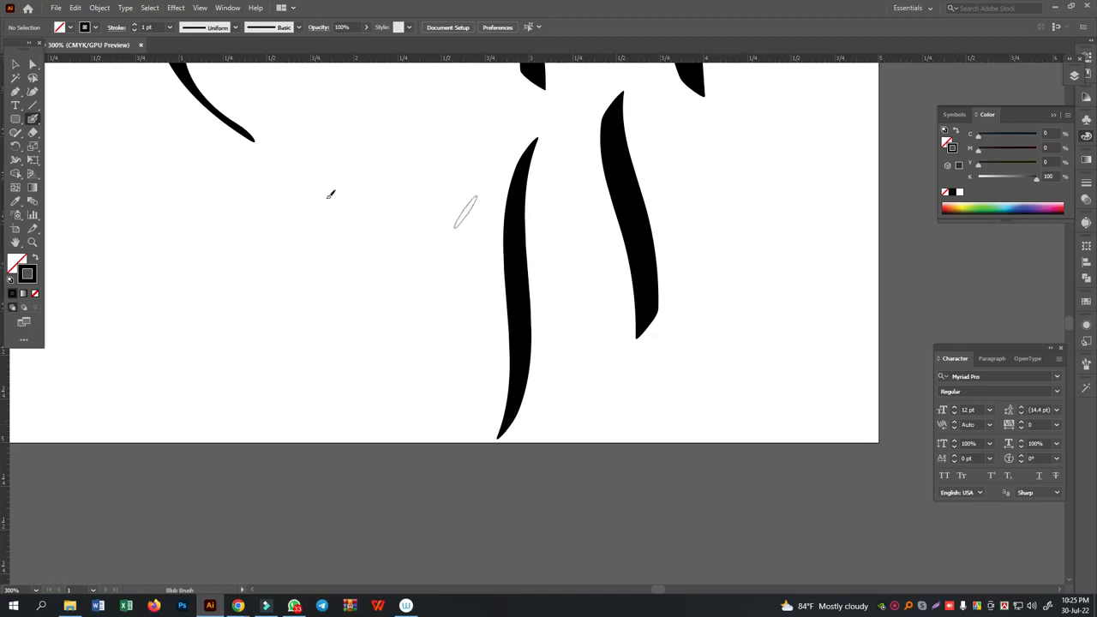
- Flatten the Blob Brush nib to 8% roundness in the tool options, keeping the 16 pt size and -125° angle
{"action": "double_click", "coordinate": [32, 118]}
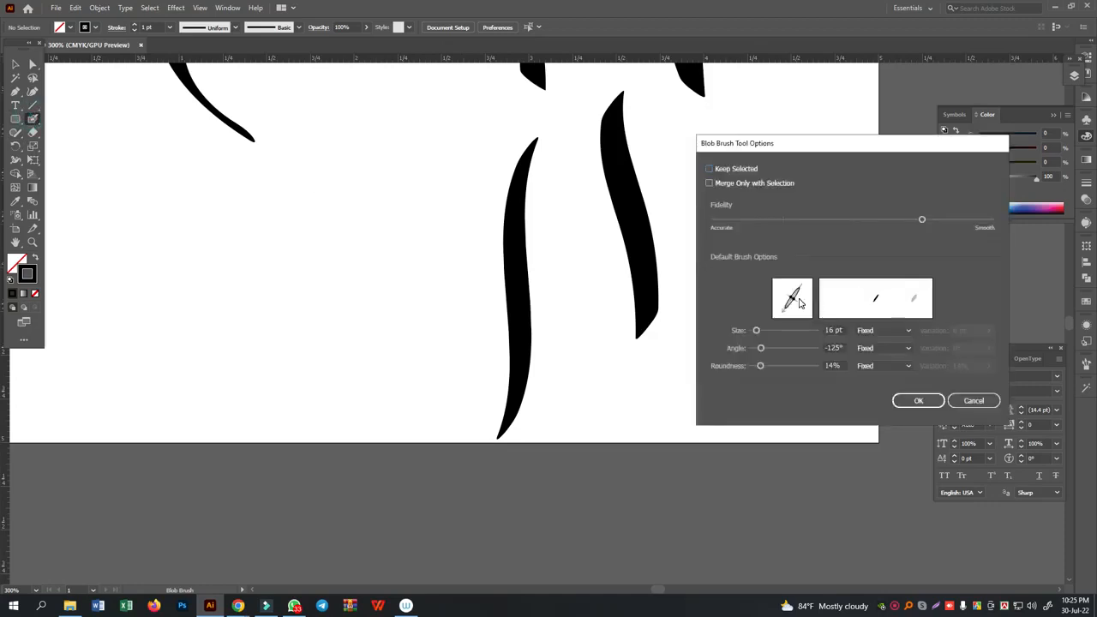
{"action": "left_click_drag", "start_coordinate": [795, 302], "coordinate": [794, 298]}
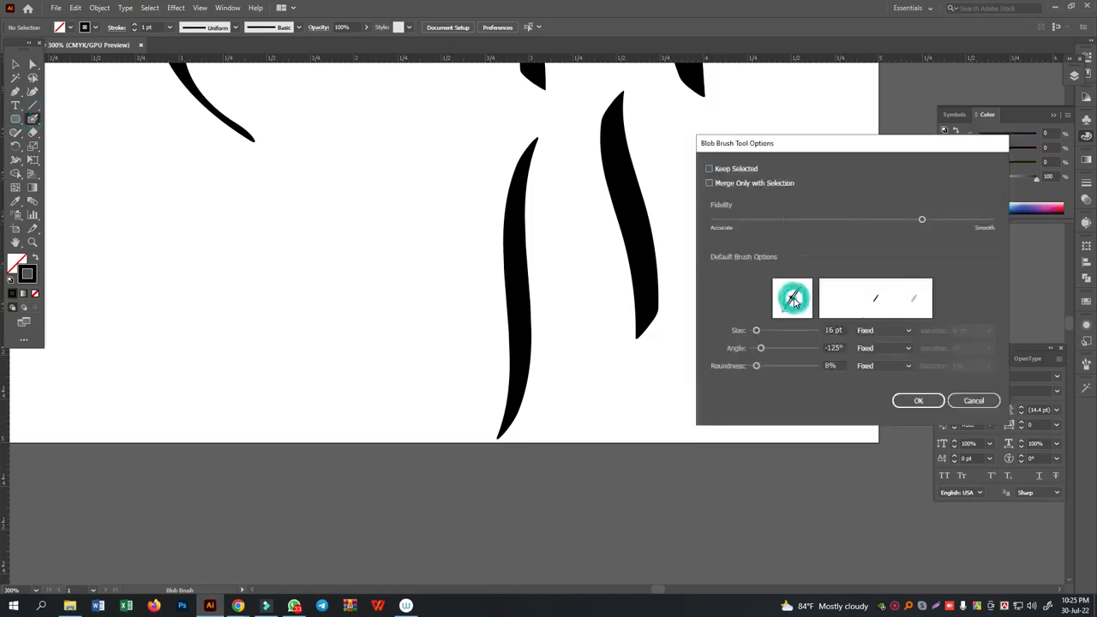
{"action": "left_click_drag", "start_coordinate": [800, 292], "coordinate": [797, 292]}
{"action": "left_click", "coordinate": [913, 404]}
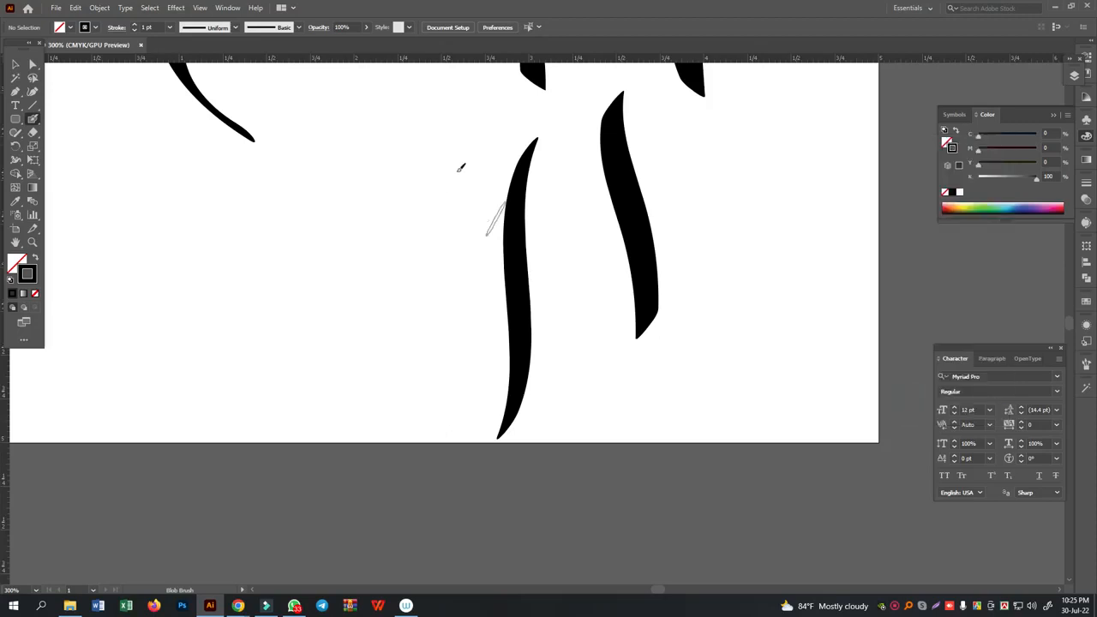
- Paint a leftward row of wavy vertical practice strokes, then a pointed leaf-shaped loop joined to the row by a short wavy connector
{"action": "left_click", "coordinate": [454, 168]}
{"action": "mouse_move", "coordinate": [456, 168]}
{"action": "left_mouse_down"}
{"action": "mouse_move", "coordinate": [483, 370]}
{"action": "mouse_move", "coordinate": [482, 408]}
{"action": "mouse_move", "coordinate": [460, 452]}
{"action": "left_mouse_up"}
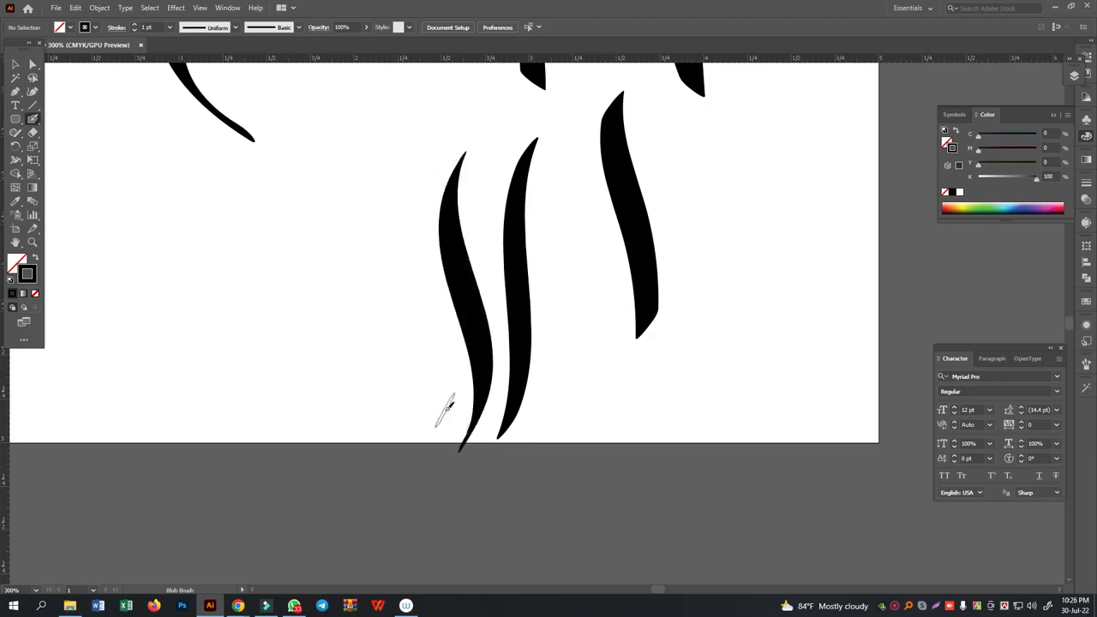
{"action": "mouse_move", "coordinate": [415, 261]}
{"action": "left_mouse_down"}
{"action": "mouse_move", "coordinate": [443, 389]}
{"action": "mouse_move", "coordinate": [415, 463]}
{"action": "mouse_move", "coordinate": [420, 429]}
{"action": "mouse_move", "coordinate": [380, 356]}
{"action": "mouse_move", "coordinate": [384, 275]}
{"action": "left_mouse_up"}
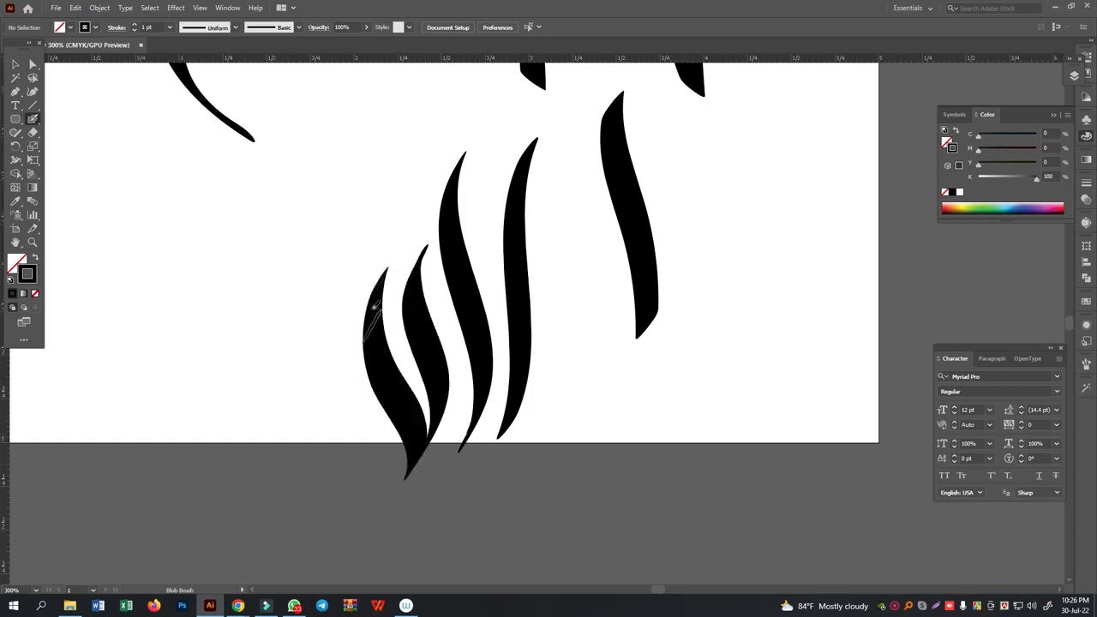
{"action": "mouse_move", "coordinate": [374, 289]}
{"action": "left_mouse_down"}
{"action": "mouse_move", "coordinate": [385, 410]}
{"action": "mouse_move", "coordinate": [368, 470]}
{"action": "mouse_move", "coordinate": [369, 435]}
{"action": "mouse_move", "coordinate": [337, 363]}
{"action": "mouse_move", "coordinate": [354, 276]}
{"action": "left_mouse_up"}
{"action": "scroll", "coordinate": [351, 318], "scroll_direction": "down", "scroll_amount": 2}
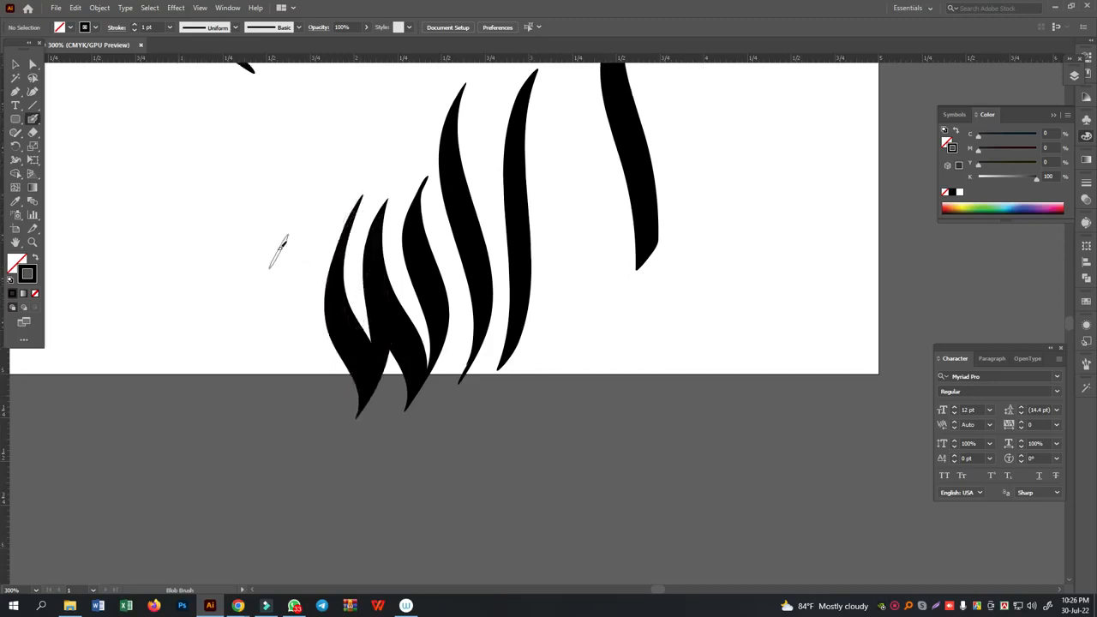
{"action": "mouse_move", "coordinate": [269, 227]}
{"action": "left_mouse_down"}
{"action": "mouse_move", "coordinate": [283, 346]}
{"action": "mouse_move", "coordinate": [260, 412]}
{"action": "mouse_move", "coordinate": [258, 371]}
{"action": "mouse_move", "coordinate": [237, 322]}
{"action": "mouse_move", "coordinate": [256, 250]}
{"action": "left_mouse_up"}
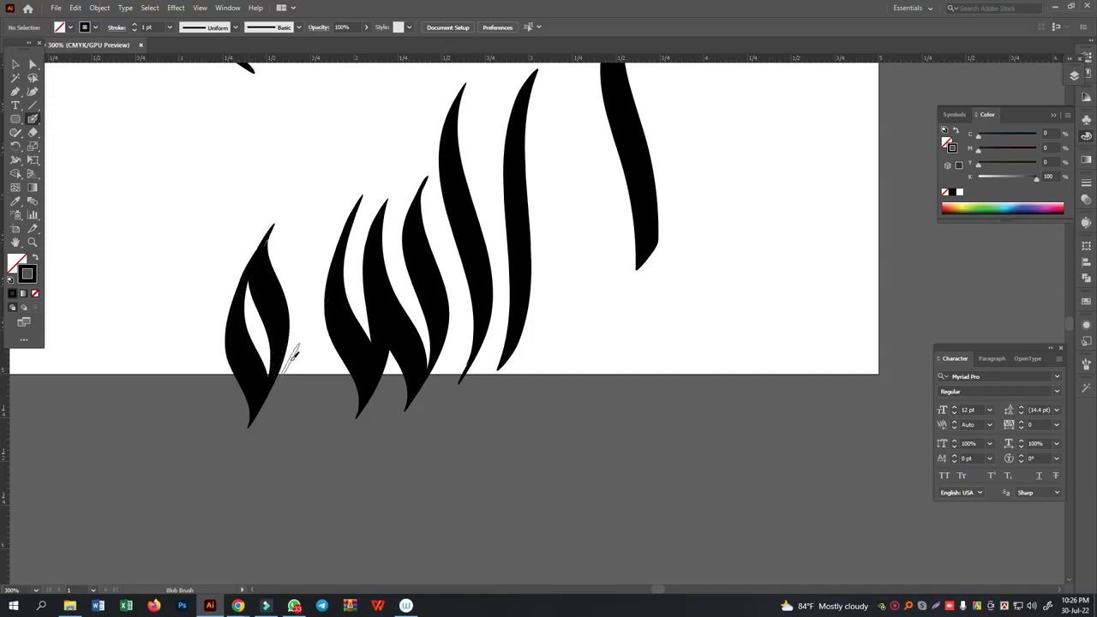
{"action": "mouse_move", "coordinate": [281, 359]}
{"action": "left_mouse_down"}
{"action": "mouse_move", "coordinate": [292, 345]}
{"action": "mouse_move", "coordinate": [329, 366]}
{"action": "mouse_move", "coordinate": [339, 351]}
{"action": "left_mouse_up"}
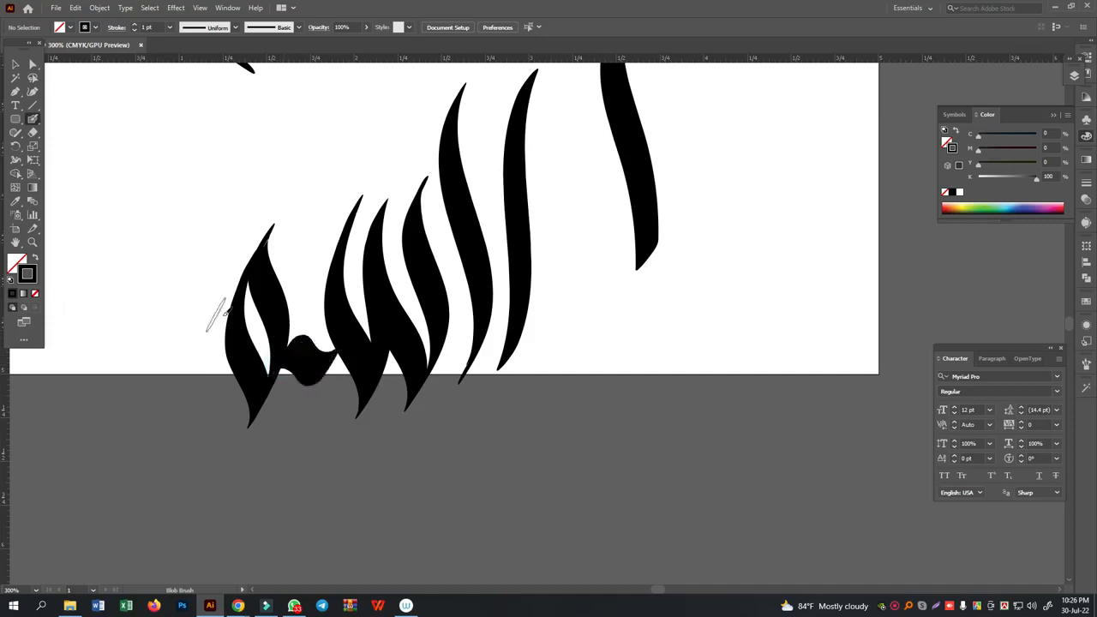
{"action": "scroll", "coordinate": [550, 408], "scroll_direction": "up", "scroll_amount": 2}
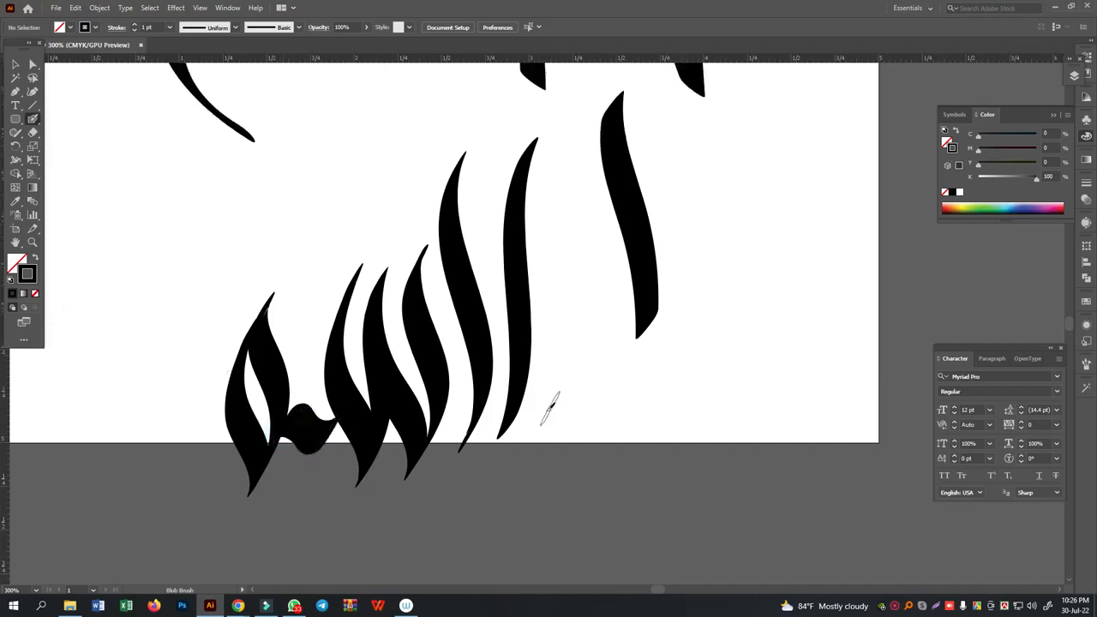
- Select all the wavy practice strokes below the word and delete them
{"action": "left_click", "coordinate": [14, 65]}
{"action": "left_click_drag", "start_coordinate": [161, 228], "coordinate": [757, 483]}
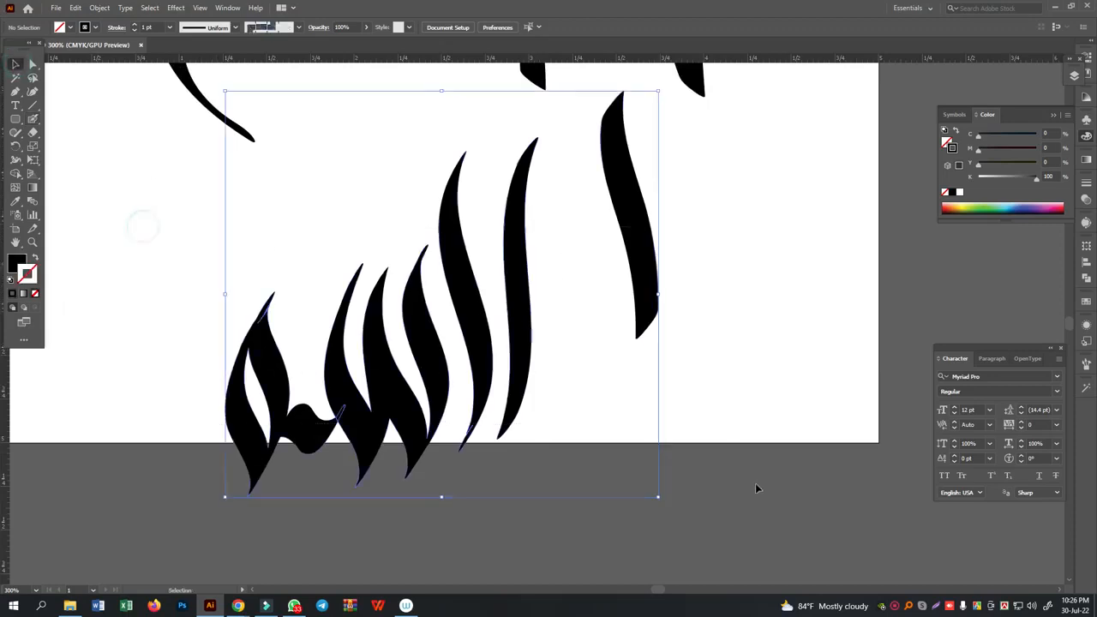
{"action": "key", "text": "Delete"}
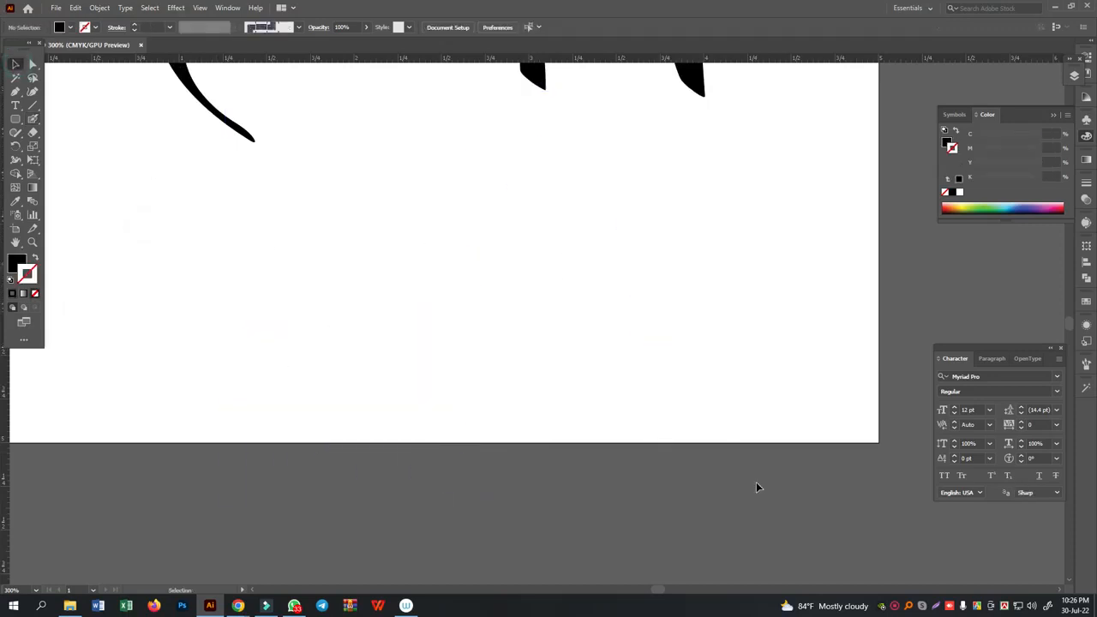
- Paint Arabic بسم lettering with the Blob Brush, adding a long sweeping tail, a diamond dot underneath and a tall stroke crossing the tail
{"action": "left_click", "coordinate": [33, 119]}
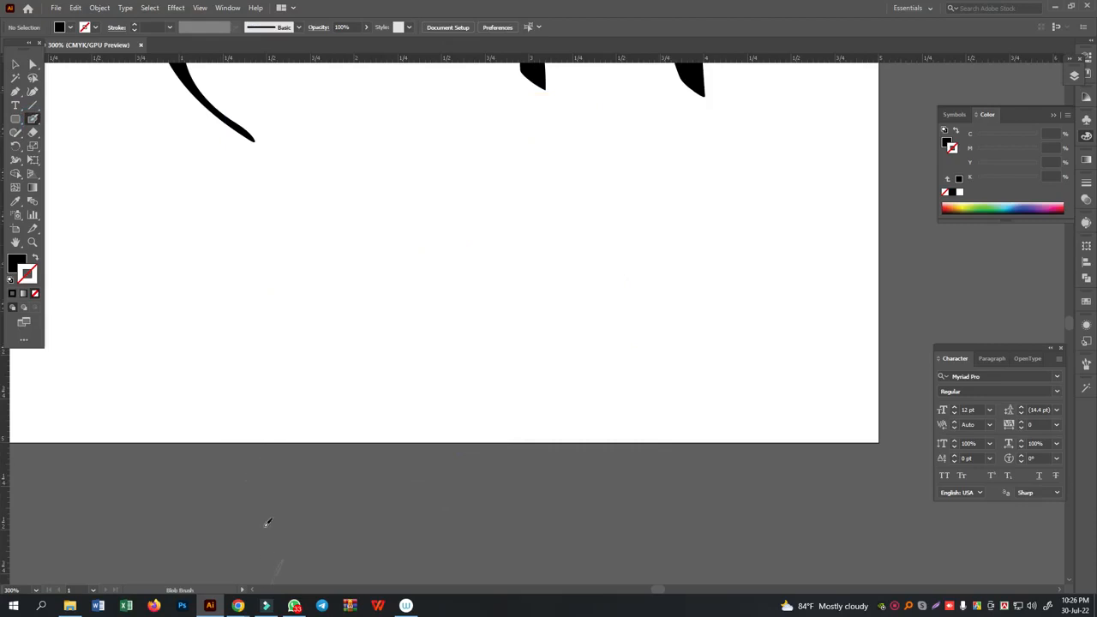
{"action": "scroll", "coordinate": [338, 386], "scroll_direction": "up", "scroll_amount": 2}
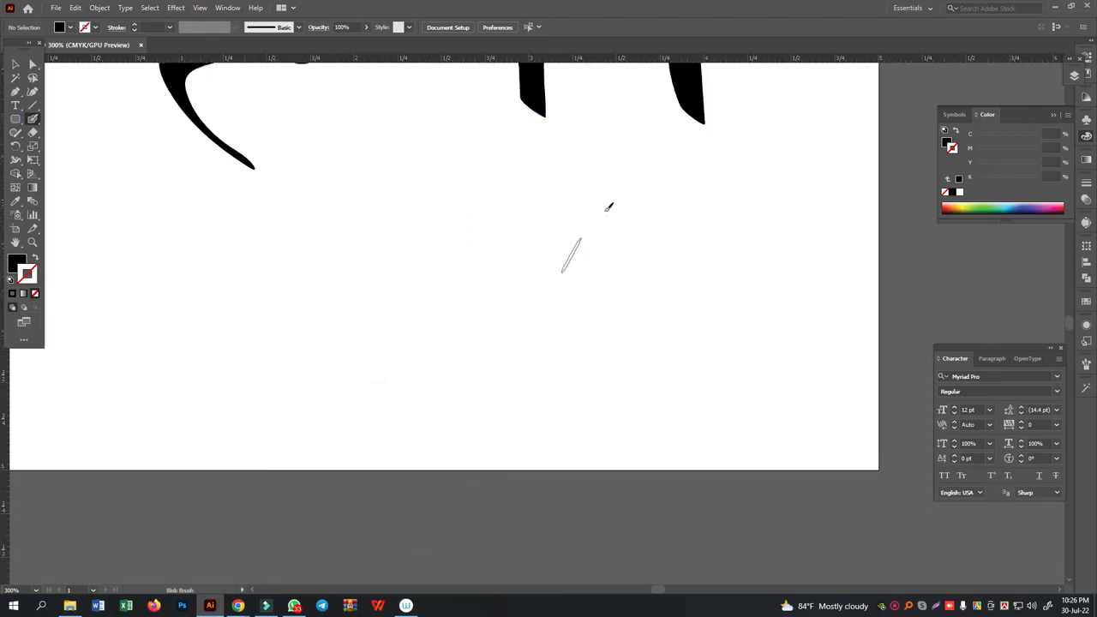
{"action": "mouse_move", "coordinate": [634, 141]}
{"action": "left_mouse_down"}
{"action": "mouse_move", "coordinate": [649, 227]}
{"action": "mouse_move", "coordinate": [636, 249]}
{"action": "mouse_move", "coordinate": [613, 259]}
{"action": "mouse_move", "coordinate": [590, 245]}
{"action": "mouse_move", "coordinate": [575, 211]}
{"action": "mouse_move", "coordinate": [584, 246]}
{"action": "mouse_move", "coordinate": [561, 279]}
{"action": "mouse_move", "coordinate": [544, 269]}
{"action": "mouse_move", "coordinate": [531, 233]}
{"action": "mouse_move", "coordinate": [535, 274]}
{"action": "mouse_move", "coordinate": [517, 282]}
{"action": "mouse_move", "coordinate": [439, 259]}
{"action": "mouse_move", "coordinate": [405, 264]}
{"action": "mouse_move", "coordinate": [385, 278]}
{"action": "mouse_move", "coordinate": [441, 318]}
{"action": "mouse_move", "coordinate": [398, 321]}
{"action": "mouse_move", "coordinate": [263, 371]}
{"action": "mouse_move", "coordinate": [220, 373]}
{"action": "mouse_move", "coordinate": [185, 351]}
{"action": "mouse_move", "coordinate": [176, 317]}
{"action": "mouse_move", "coordinate": [213, 231]}
{"action": "left_mouse_up"}
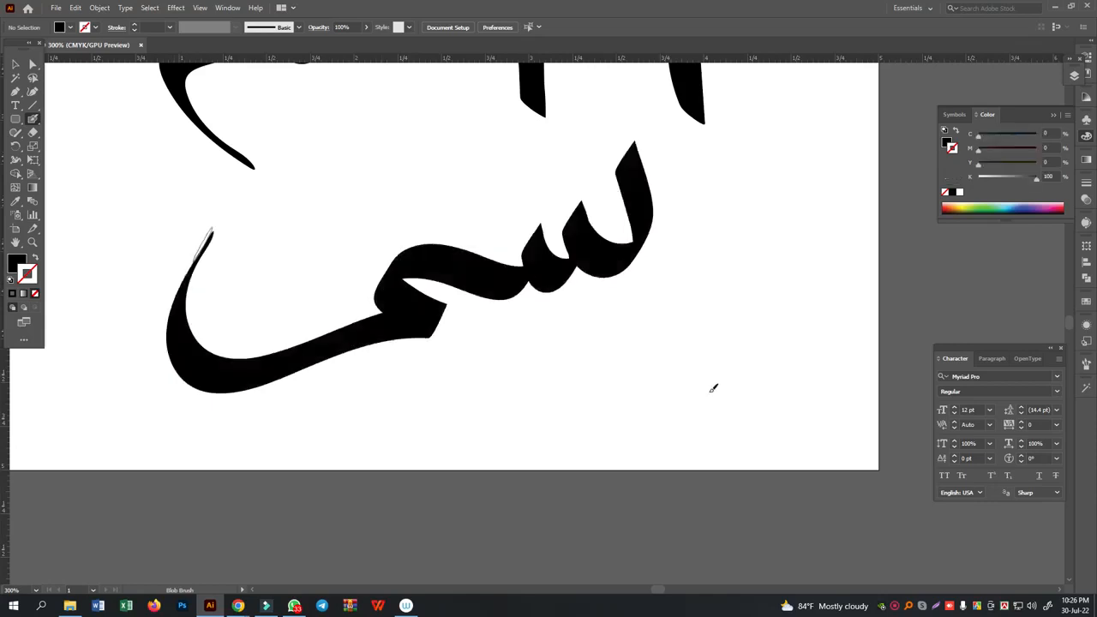
{"action": "key", "text": "shift+x"}
{"action": "mouse_move", "coordinate": [598, 338]}
{"action": "left_mouse_down"}
{"action": "mouse_move", "coordinate": [626, 319]}
{"action": "mouse_move", "coordinate": [615, 345]}
{"action": "left_mouse_up"}
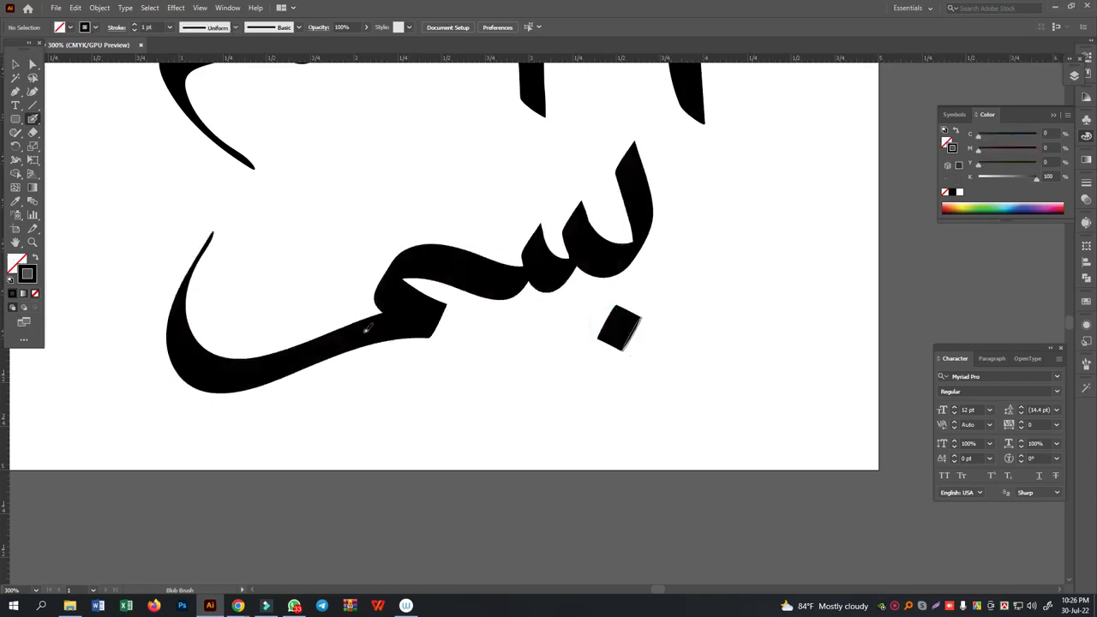
{"action": "scroll", "coordinate": [343, 274], "scroll_direction": "up", "scroll_amount": 1}
{"action": "mouse_move", "coordinate": [333, 133]}
{"action": "left_mouse_down"}
{"action": "mouse_move", "coordinate": [330, 206]}
{"action": "mouse_move", "coordinate": [351, 257]}
{"action": "mouse_move", "coordinate": [355, 385]}
{"action": "mouse_move", "coordinate": [324, 473]}
{"action": "mouse_move", "coordinate": [322, 463]}
{"action": "left_mouse_up"}
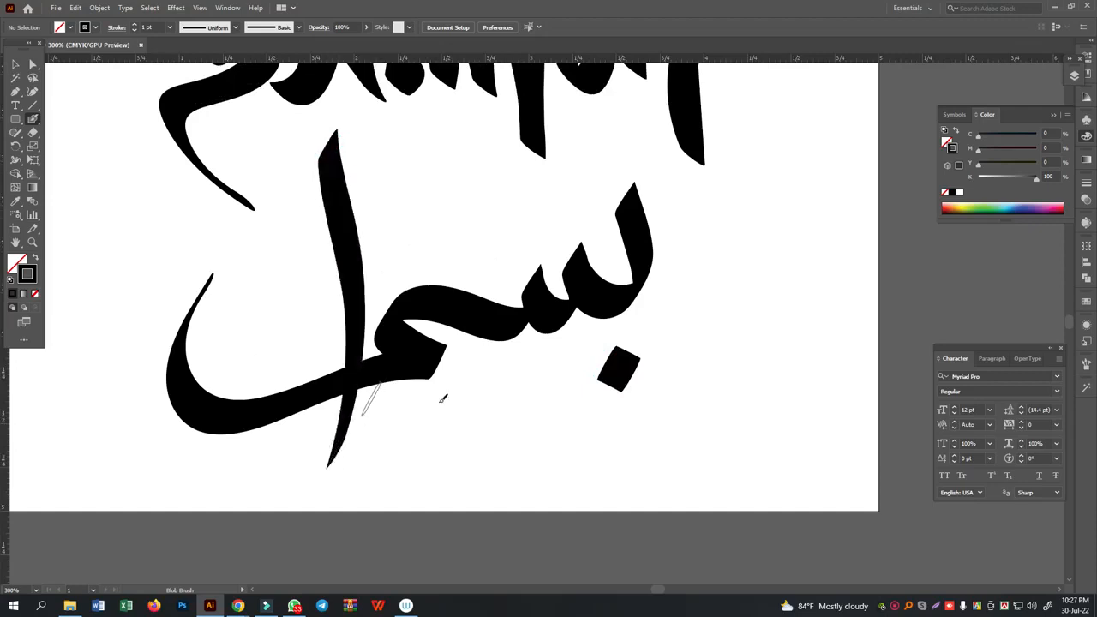
- Delete the whole Arabic practice lettering, including its dot and tall stroke
{"action": "left_click", "coordinate": [16, 67]}
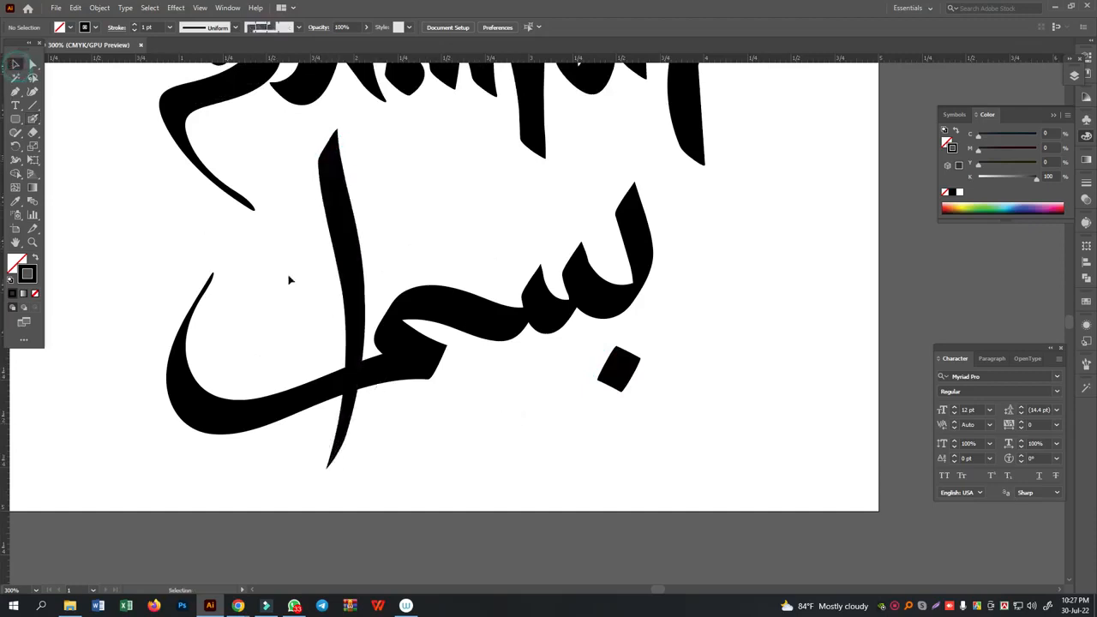
{"action": "left_click_drag", "start_coordinate": [289, 277], "coordinate": [691, 421]}
{"action": "key", "text": "Delete"}
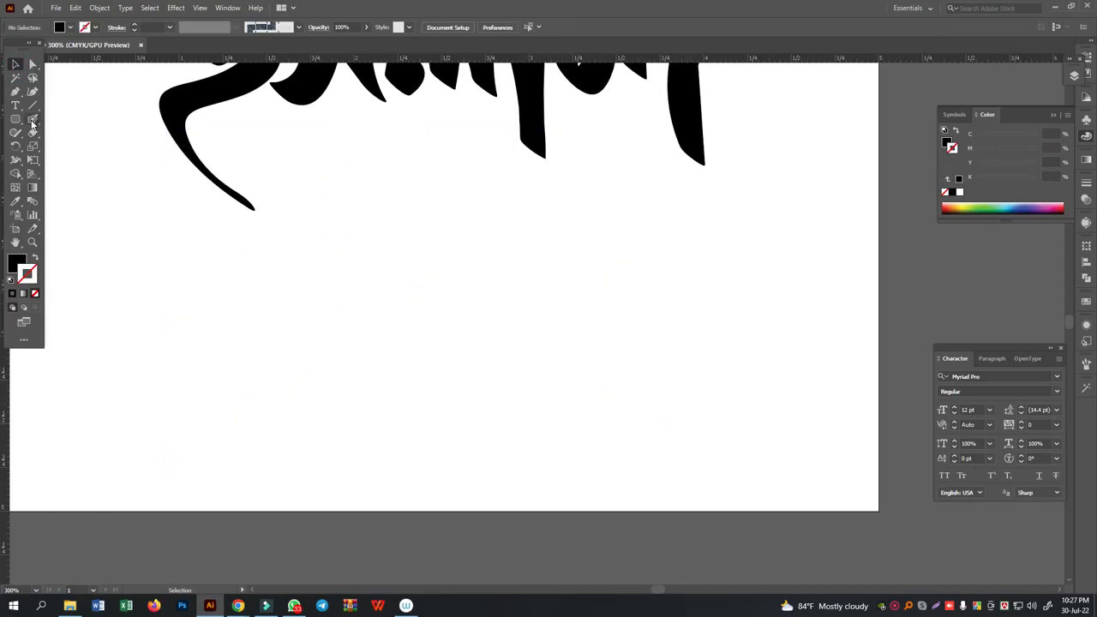
- Paint a hooked diagonal Blob Brush stroke in the cleared area and trim its lower end to a sharp point with the Eraser
{"action": "left_click", "coordinate": [32, 120]}
{"action": "mouse_move", "coordinate": [623, 222]}
{"action": "left_mouse_down"}
{"action": "mouse_move", "coordinate": [644, 274]}
{"action": "mouse_move", "coordinate": [626, 300]}
{"action": "mouse_move", "coordinate": [588, 340]}
{"action": "mouse_move", "coordinate": [437, 431]}
{"action": "left_mouse_up"}
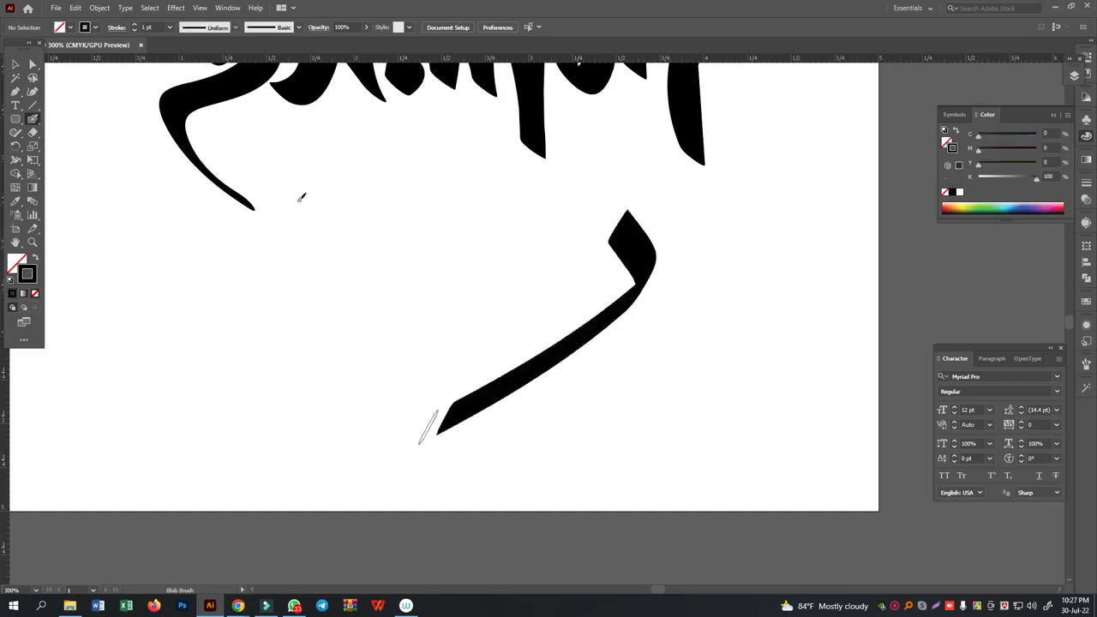
{"action": "left_click", "coordinate": [14, 65]}
{"action": "left_click", "coordinate": [642, 247]}
{"action": "left_click", "coordinate": [33, 132]}
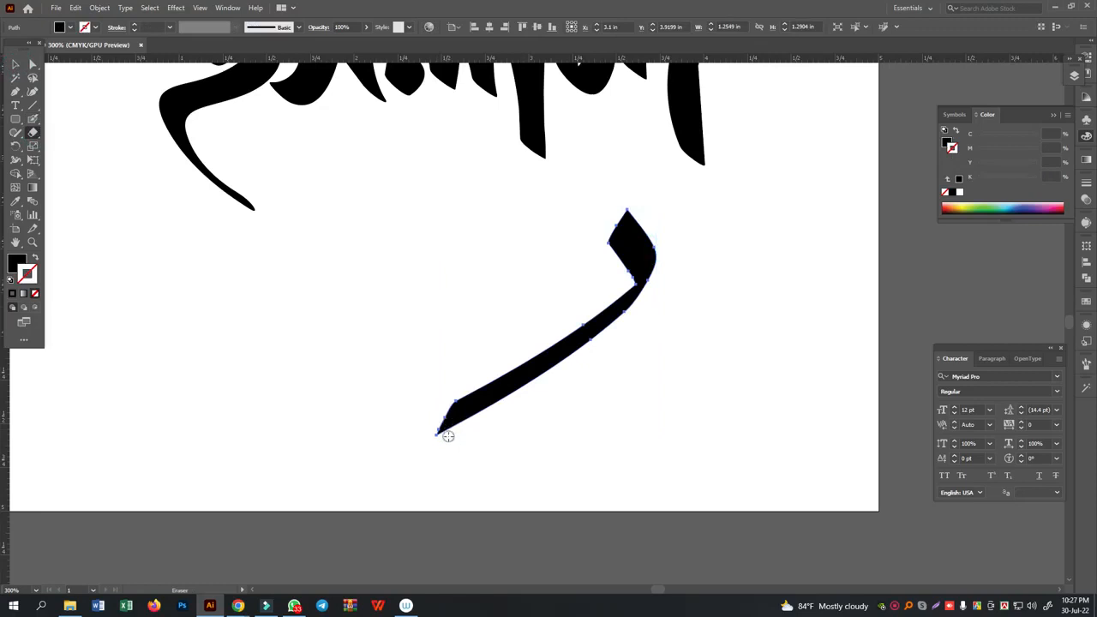
{"action": "mouse_move", "coordinate": [439, 431]}
{"action": "left_mouse_down"}
{"action": "mouse_move", "coordinate": [412, 424]}
{"action": "mouse_move", "coordinate": [593, 425]}
{"action": "mouse_move", "coordinate": [415, 417]}
{"action": "mouse_move", "coordinate": [585, 407]}
{"action": "left_mouse_up"}
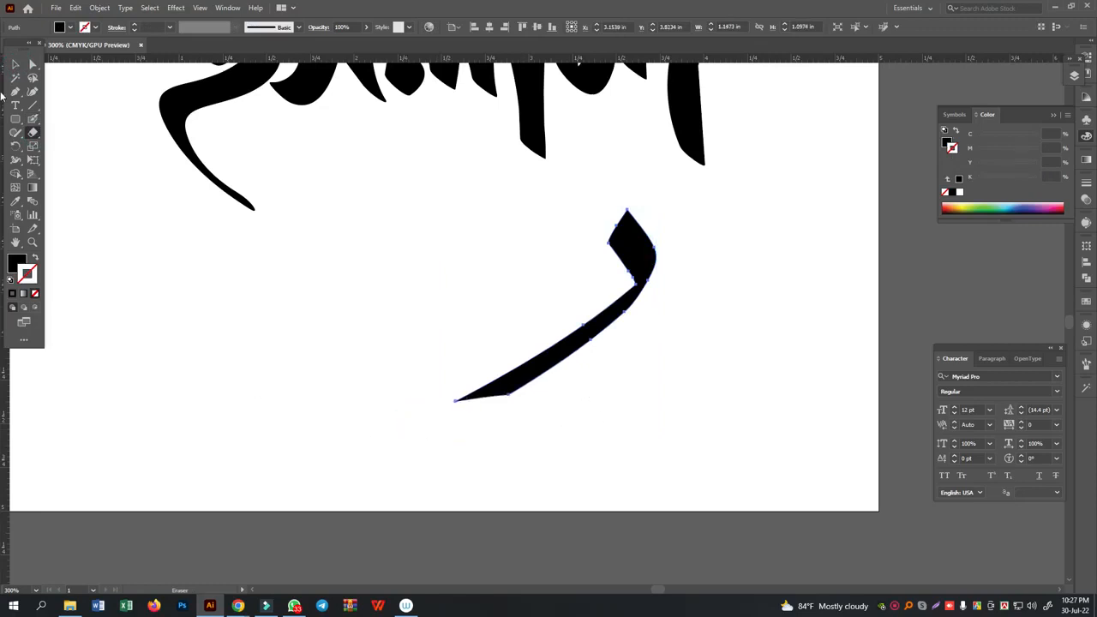
{"action": "left_click", "coordinate": [16, 65]}
{"action": "left_click", "coordinate": [737, 408]}
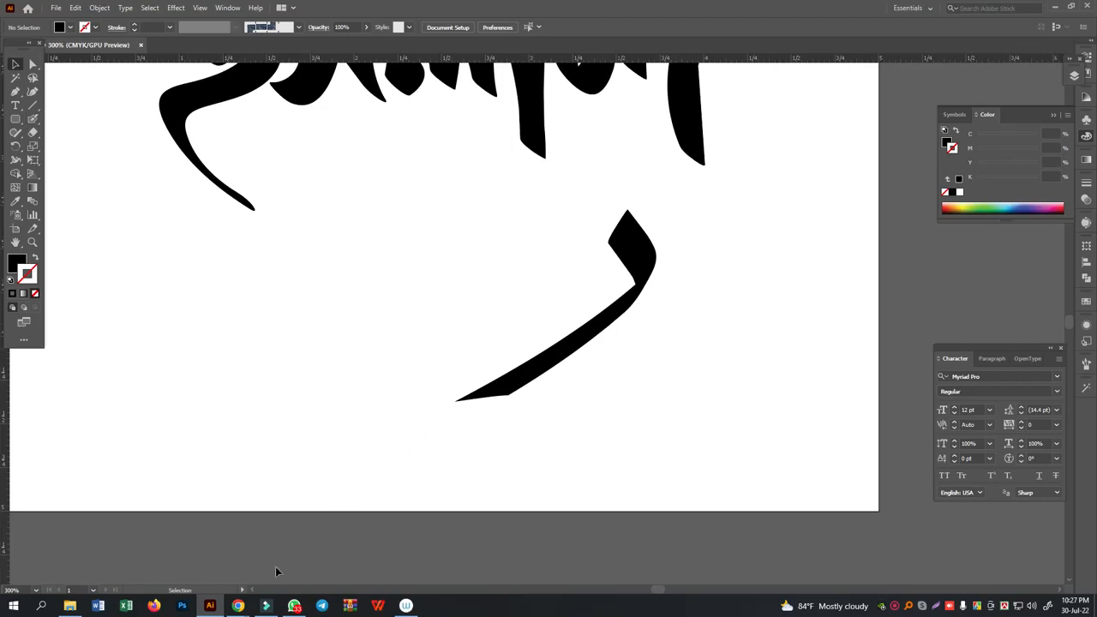
- Switch to Chrome and search Google Images for "bismillahir rahmanir rahim" in a new tab
{"action": "mouse_move", "coordinate": [239, 606]}
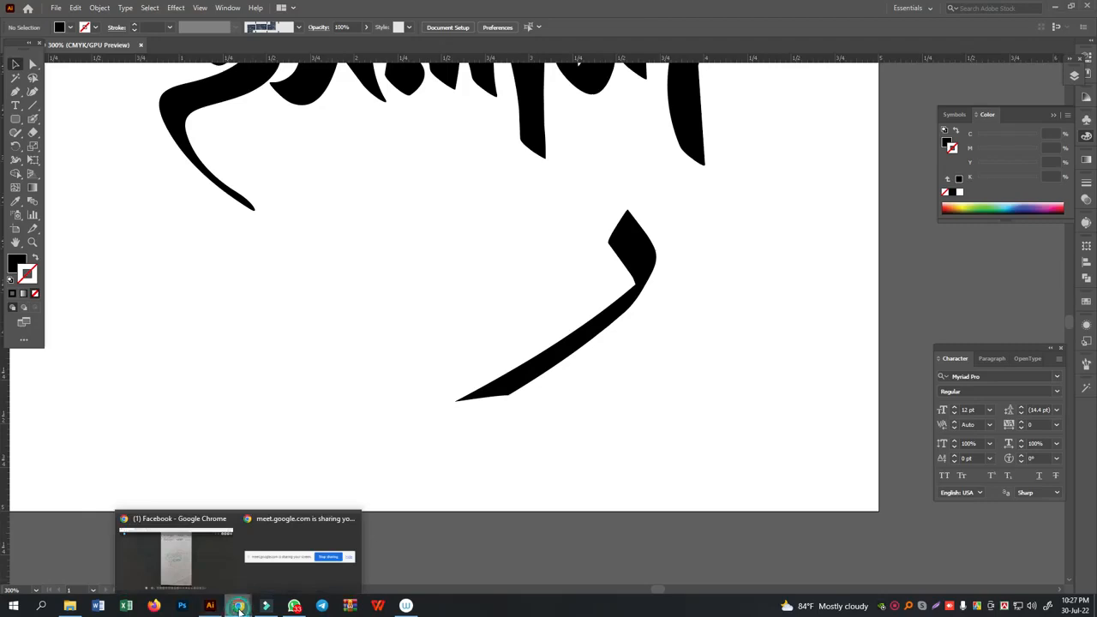
{"action": "left_click", "coordinate": [176, 557]}
{"action": "left_click", "coordinate": [292, 9]}
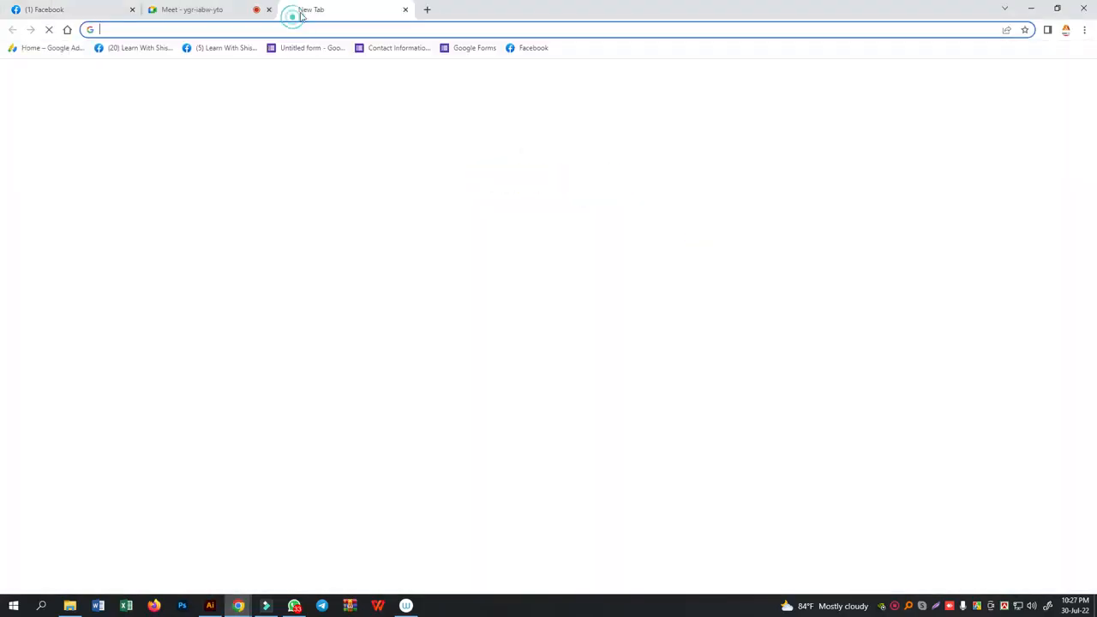
{"action": "left_click", "coordinate": [492, 236]}
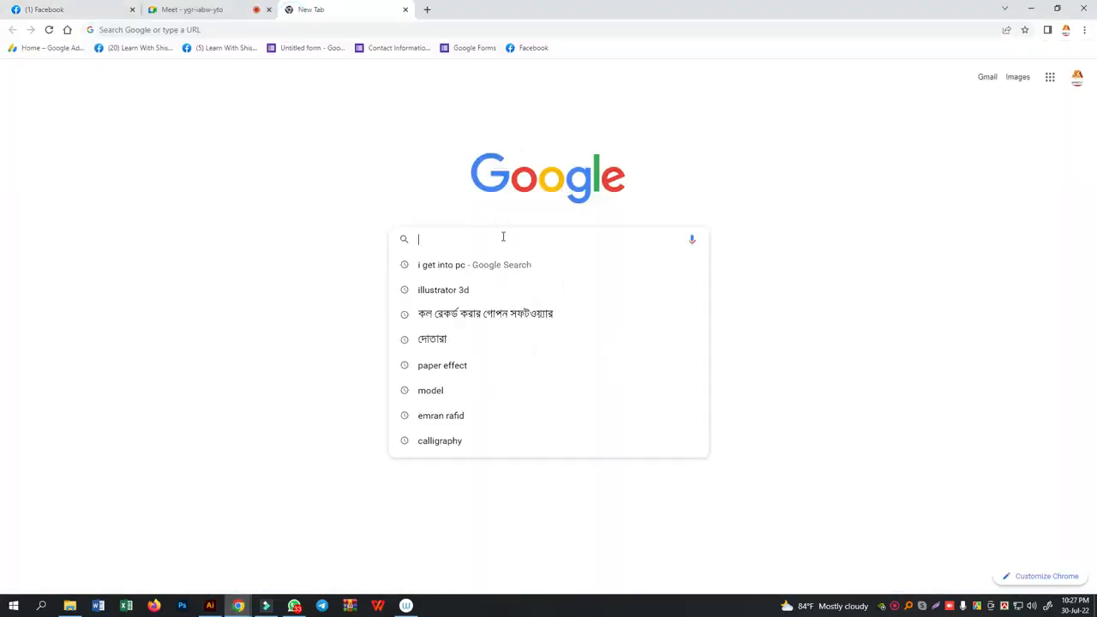
{"action": "type", "text": "bismillahir rahmanir rahim"}
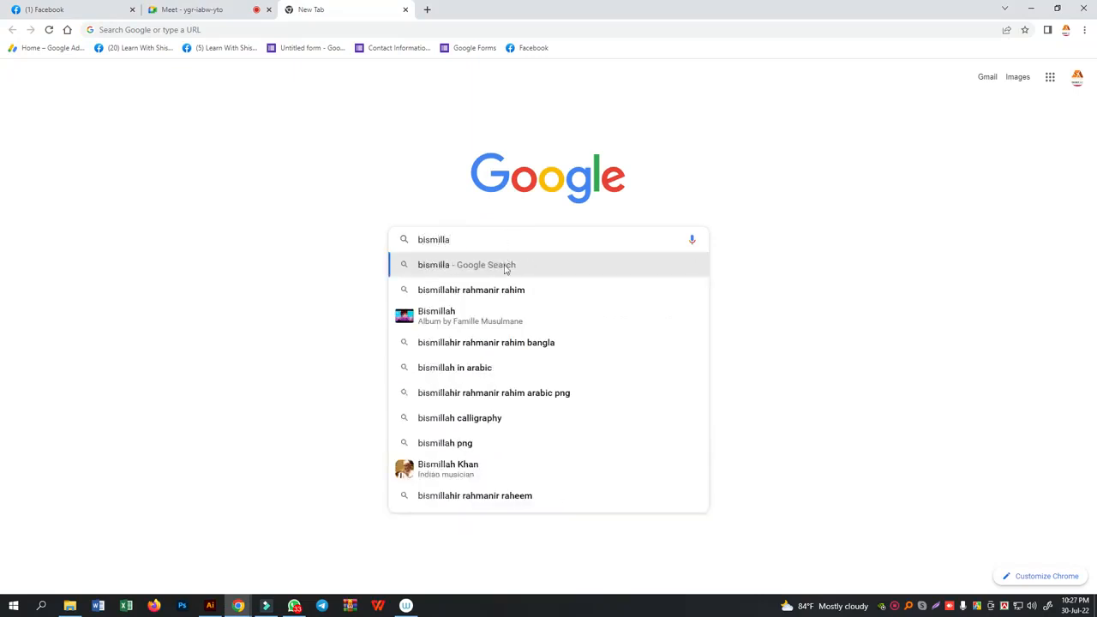
{"action": "left_click", "coordinate": [487, 294]}
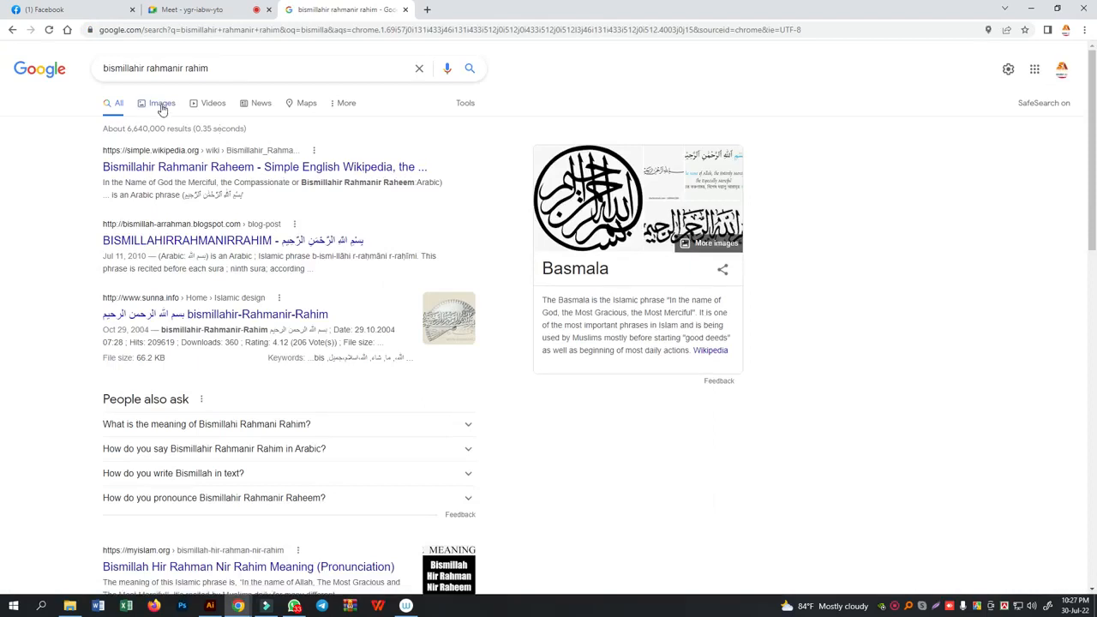
{"action": "left_click", "coordinate": [162, 105]}
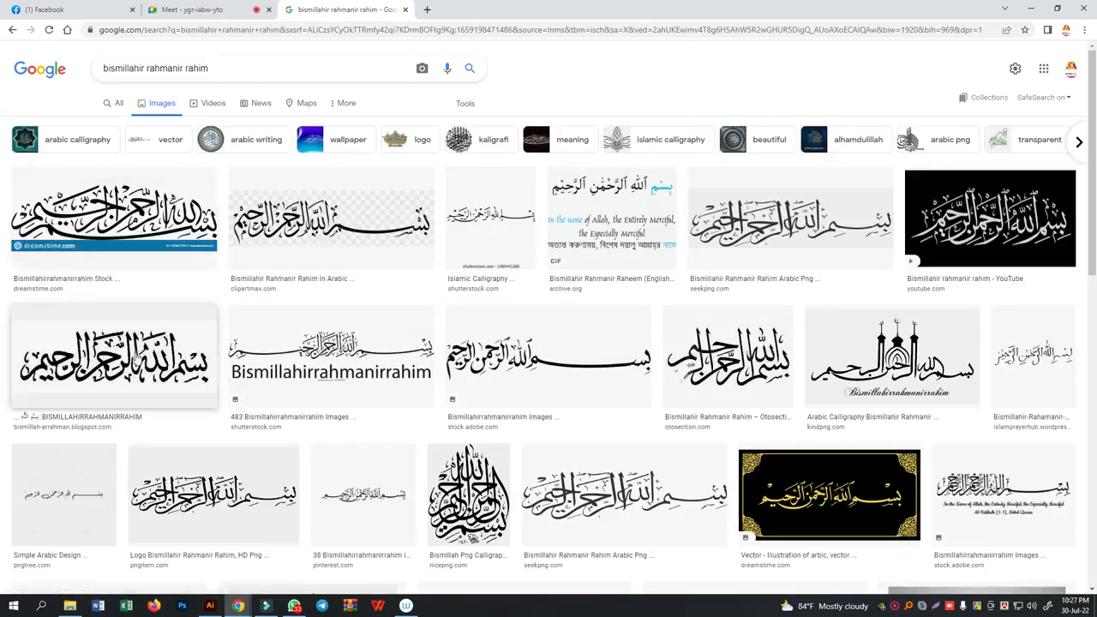
- Preview several calligraphy results and copy the wide Adobe Stock Bismillah image with the elongated stroke
{"action": "left_click", "coordinate": [137, 357]}
{"action": "left_click", "coordinate": [763, 390]}
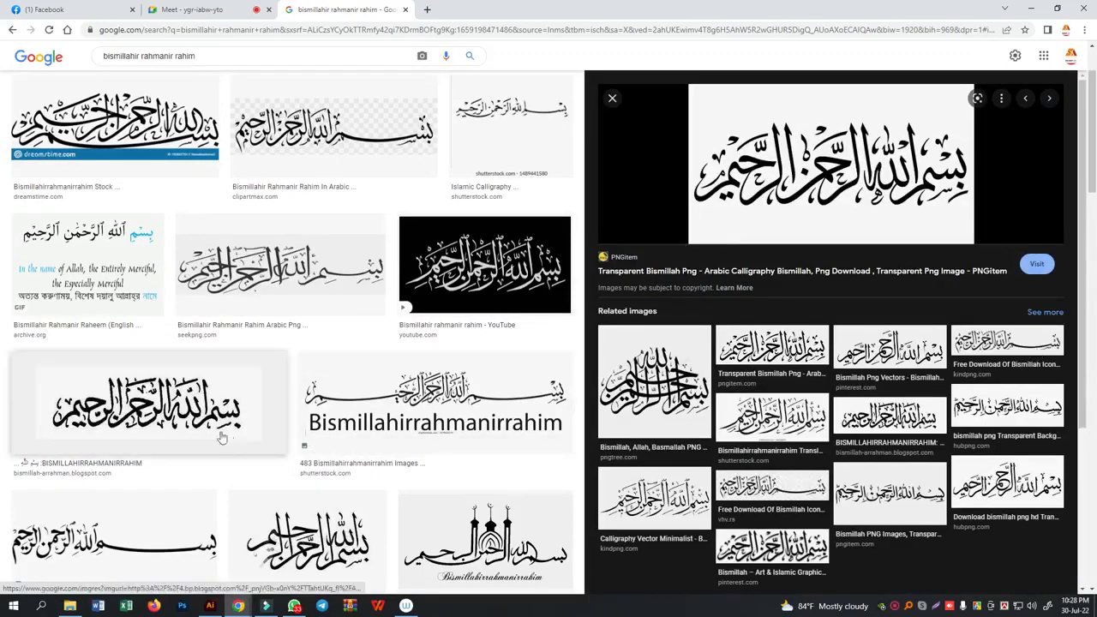
{"action": "left_click", "coordinate": [116, 525]}
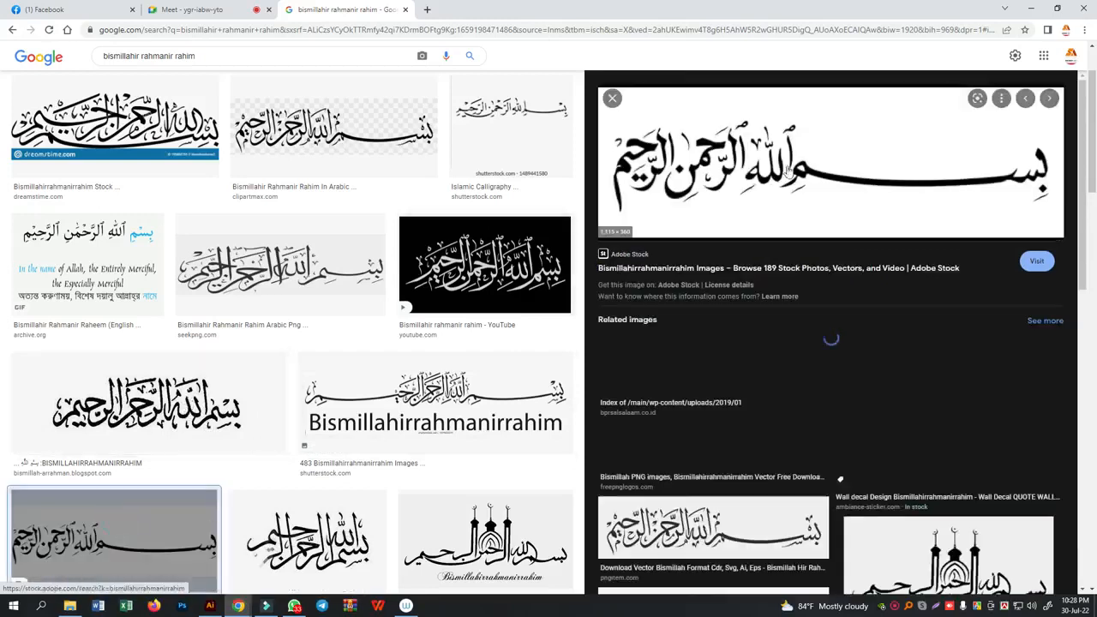
{"action": "right_click", "coordinate": [732, 158]}
{"action": "left_click", "coordinate": [769, 288]}
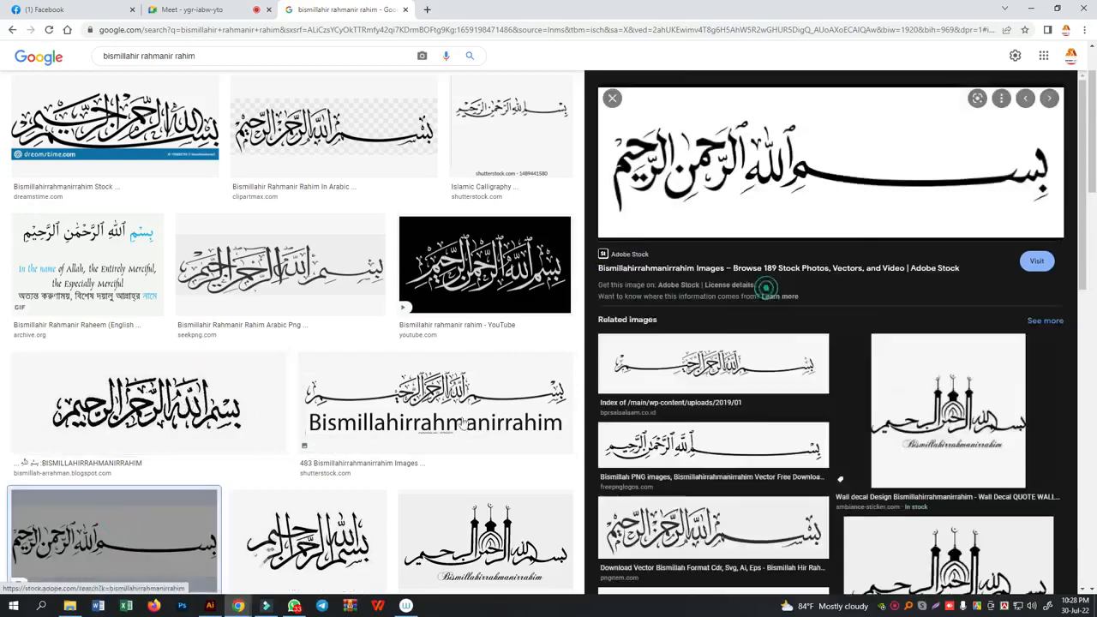
- Switch back to Illustrator and delete the hooked diagonal practice stroke
{"action": "left_click", "coordinate": [219, 605]}
{"action": "left_click", "coordinate": [580, 248]}
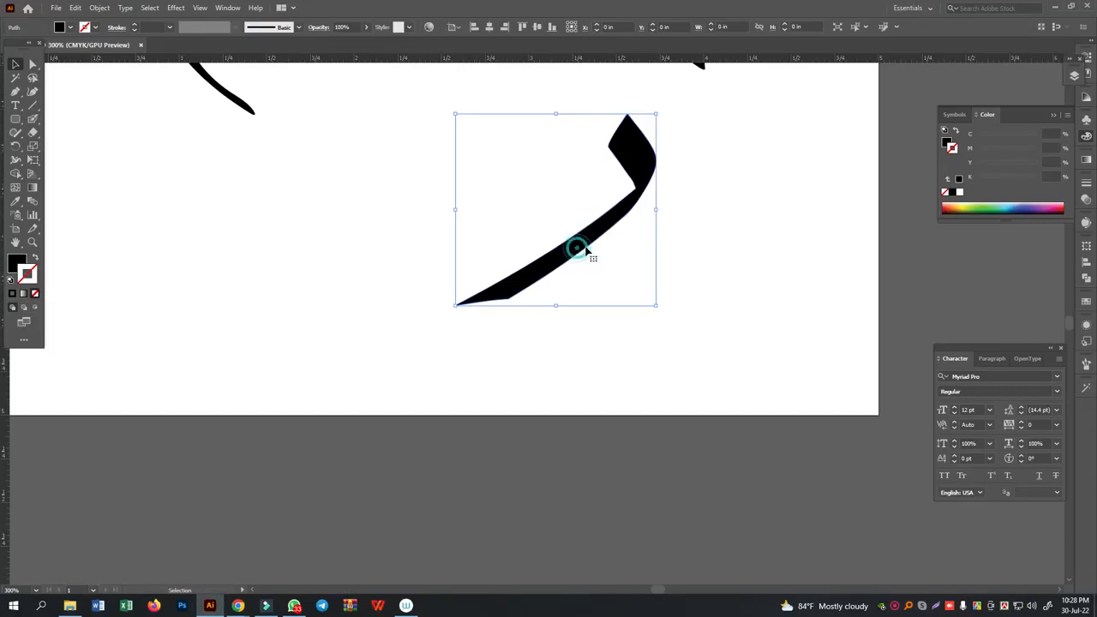
{"action": "key", "text": "Delete"}
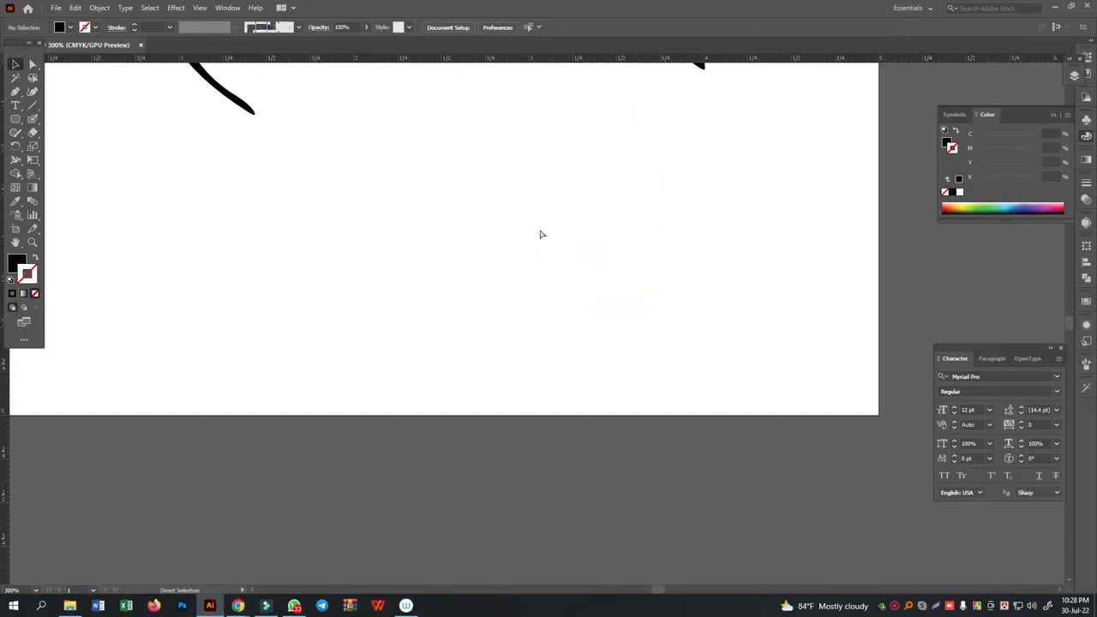
- Paste the copied Bismillah calligraphy image, scale it down and place it below the artboard
{"action": "key", "text": "ctrl+v"}
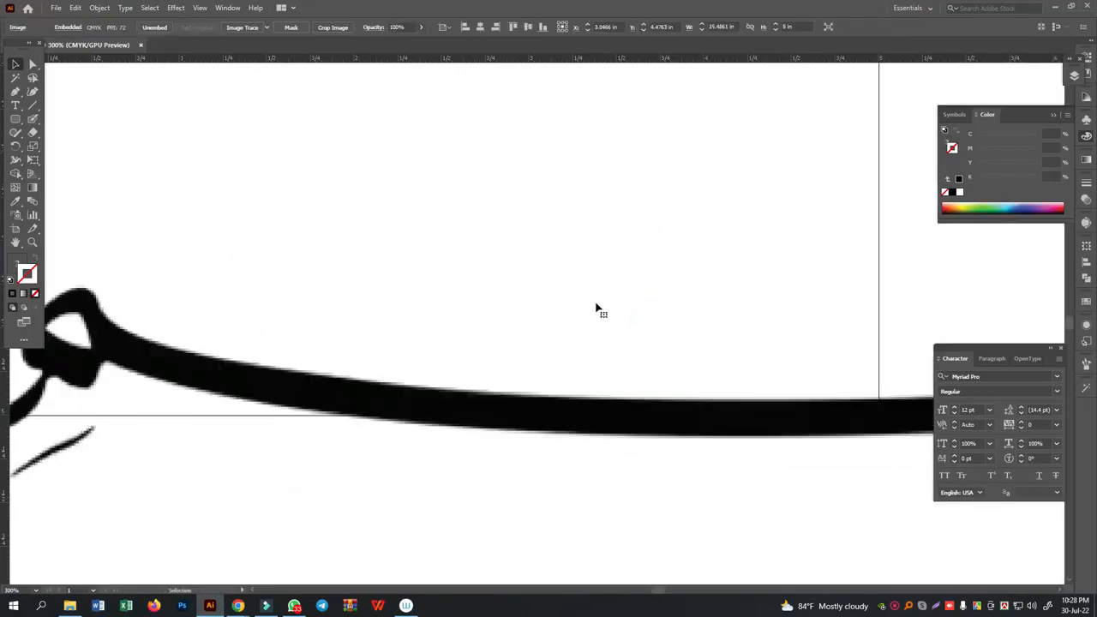
{"action": "scroll", "coordinate": [601, 306], "scroll_direction": "down", "scroll_amount": 4}
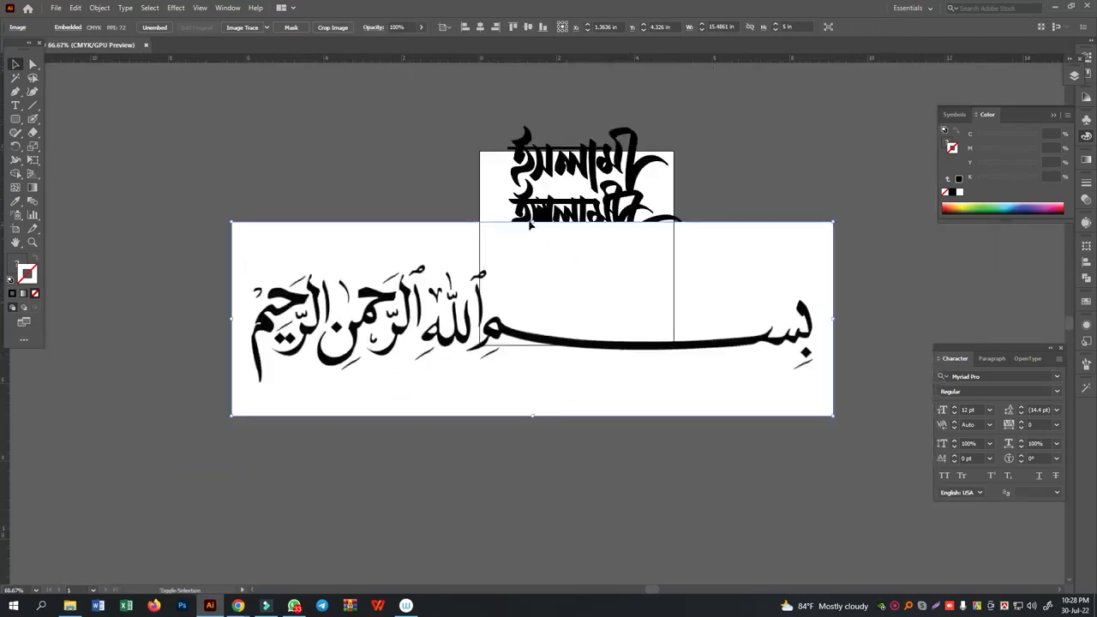
{"action": "left_click_drag", "start_coordinate": [536, 224], "coordinate": [541, 274]}
{"action": "left_click_drag", "start_coordinate": [514, 326], "coordinate": [571, 441]}
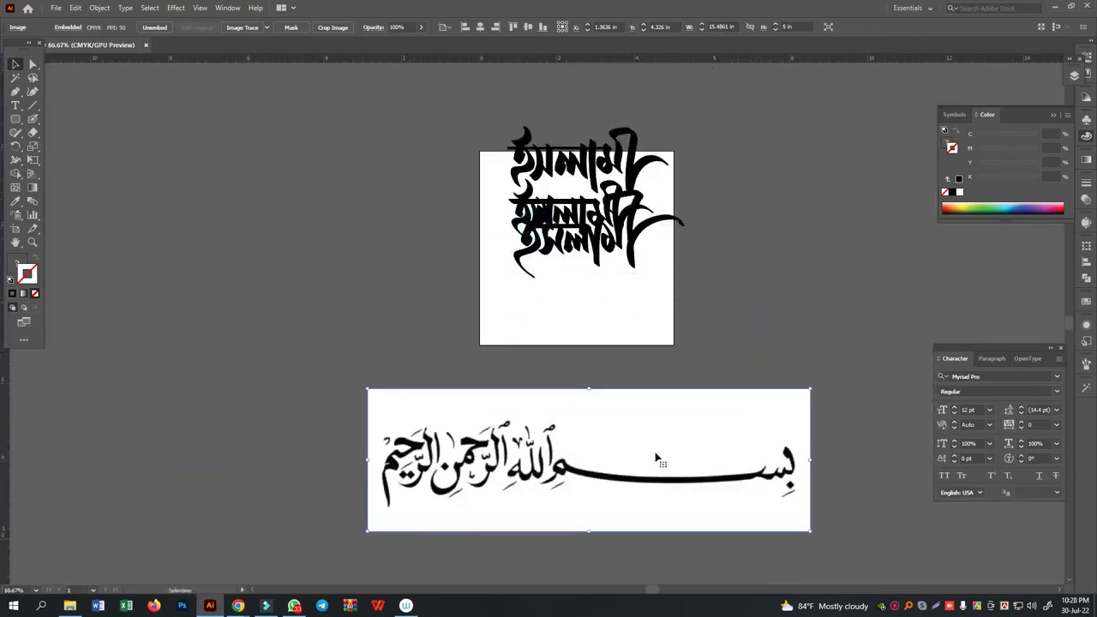
{"action": "left_click", "coordinate": [732, 311]}
- Adjust the Blob Brush nib's angle and reduce its size to suit tracing the first letters of the Bismillah image
{"action": "scroll", "coordinate": [593, 177], "scroll_direction": "up", "scroll_amount": 4}
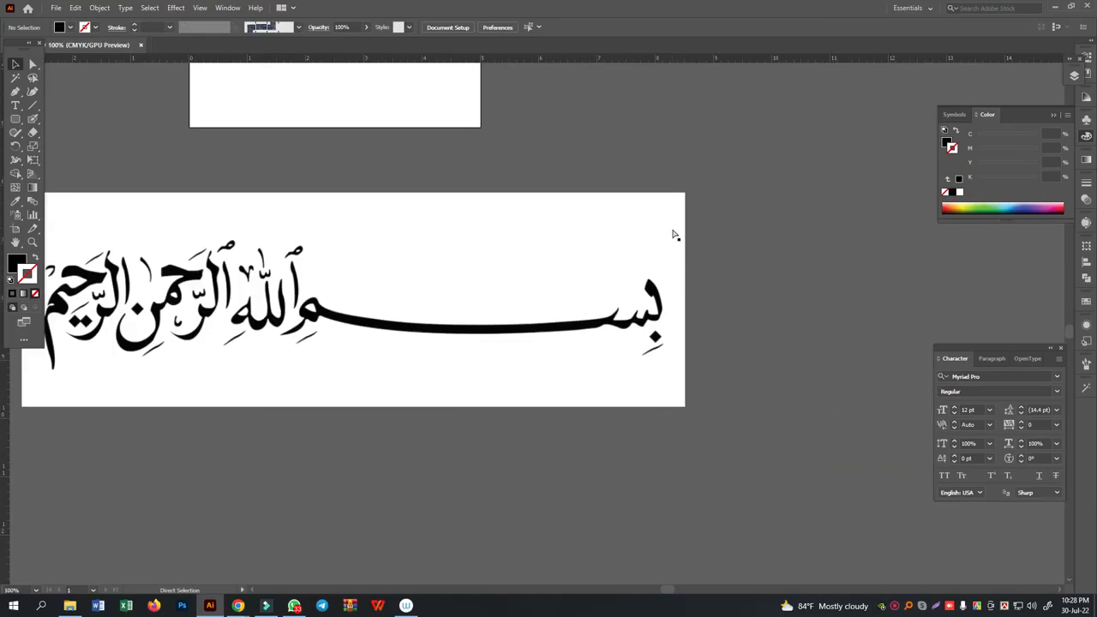
{"action": "left_click_drag", "start_coordinate": [715, 283], "coordinate": [572, 226]}
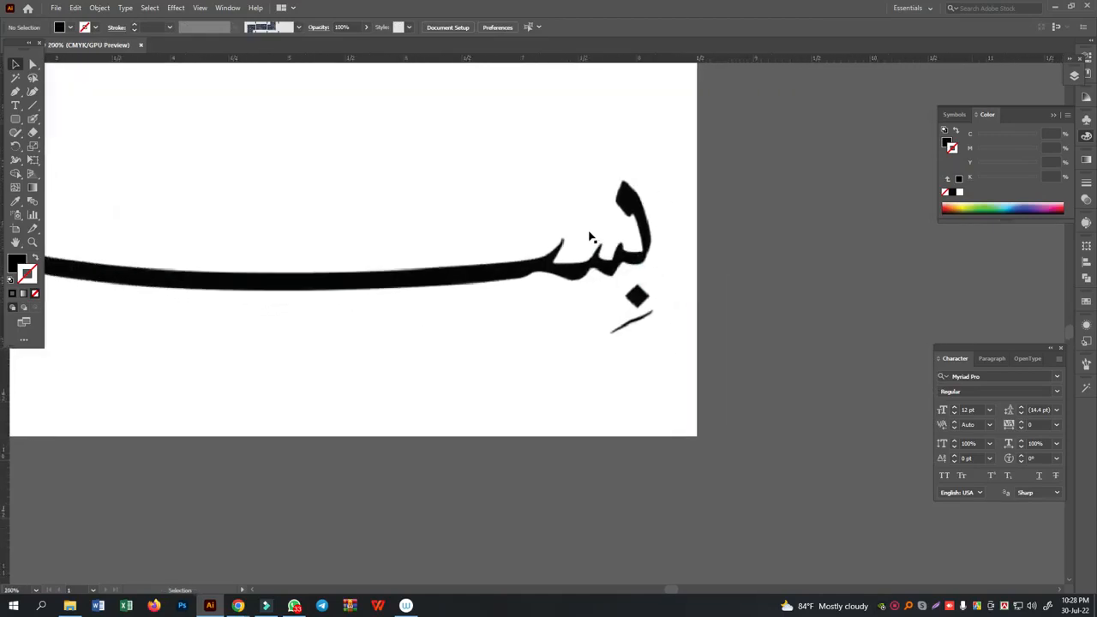
{"action": "key", "text": "ctrl+plus"}
{"action": "key", "text": "ctrl+plus"}
{"action": "left_click_drag", "start_coordinate": [711, 162], "coordinate": [678, 210]}
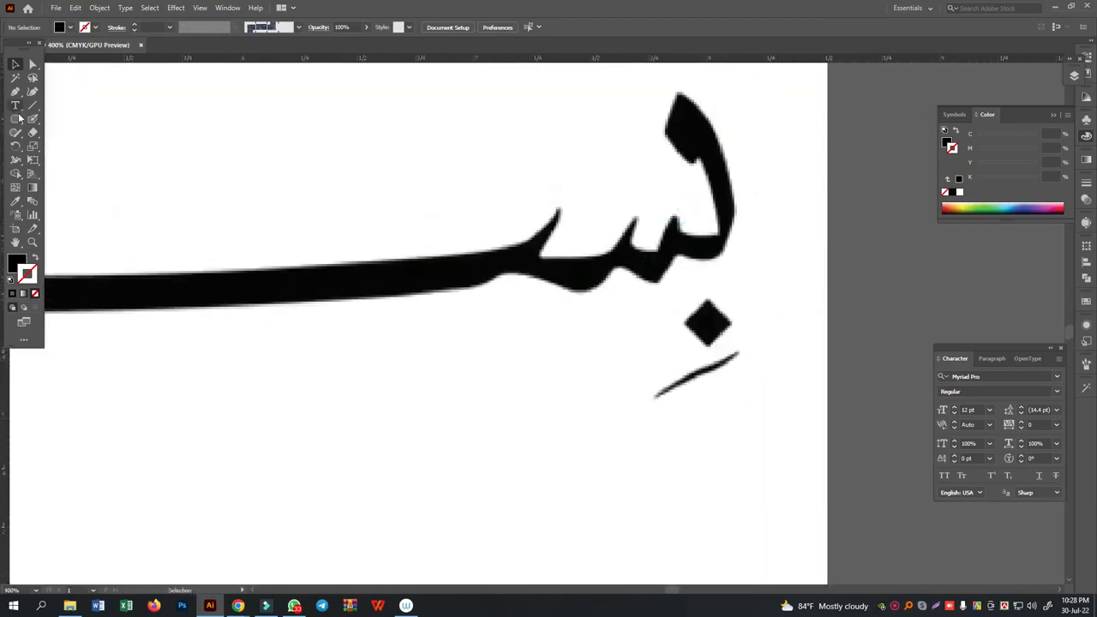
{"action": "left_click", "coordinate": [32, 120]}
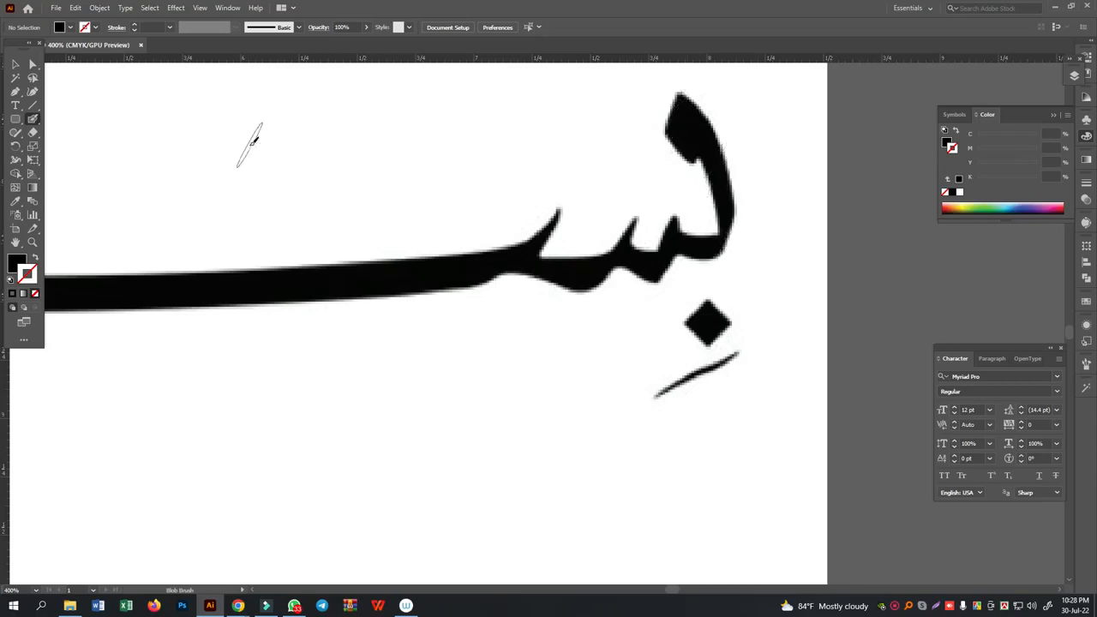
{"action": "double_click", "coordinate": [36, 121]}
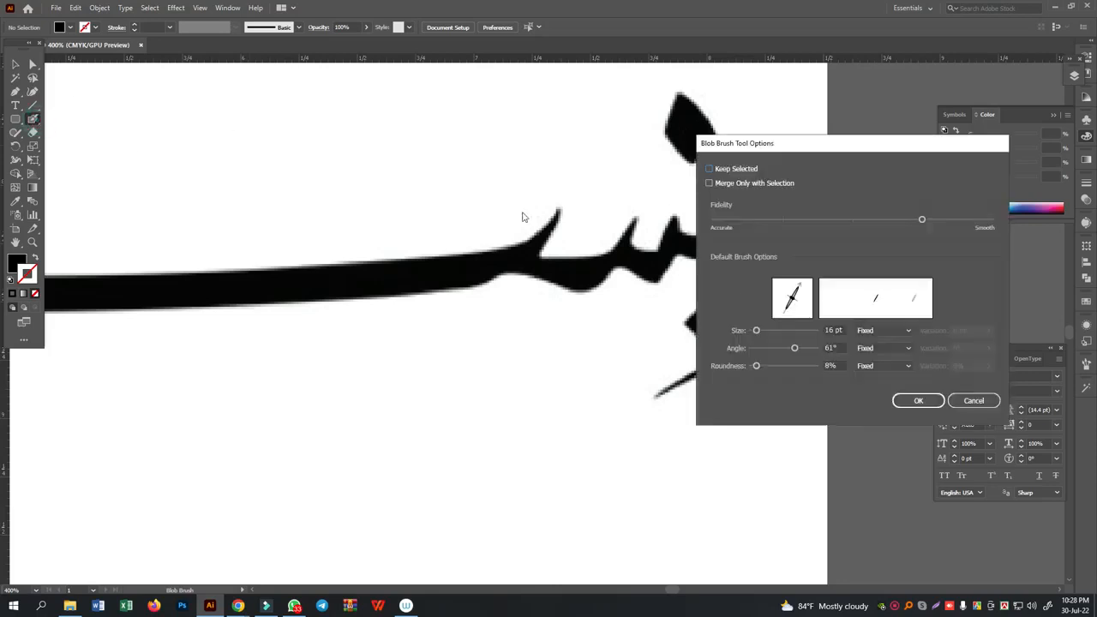
{"action": "left_click_drag", "start_coordinate": [797, 297], "coordinate": [799, 292]}
{"action": "left_click", "coordinate": [918, 400]}
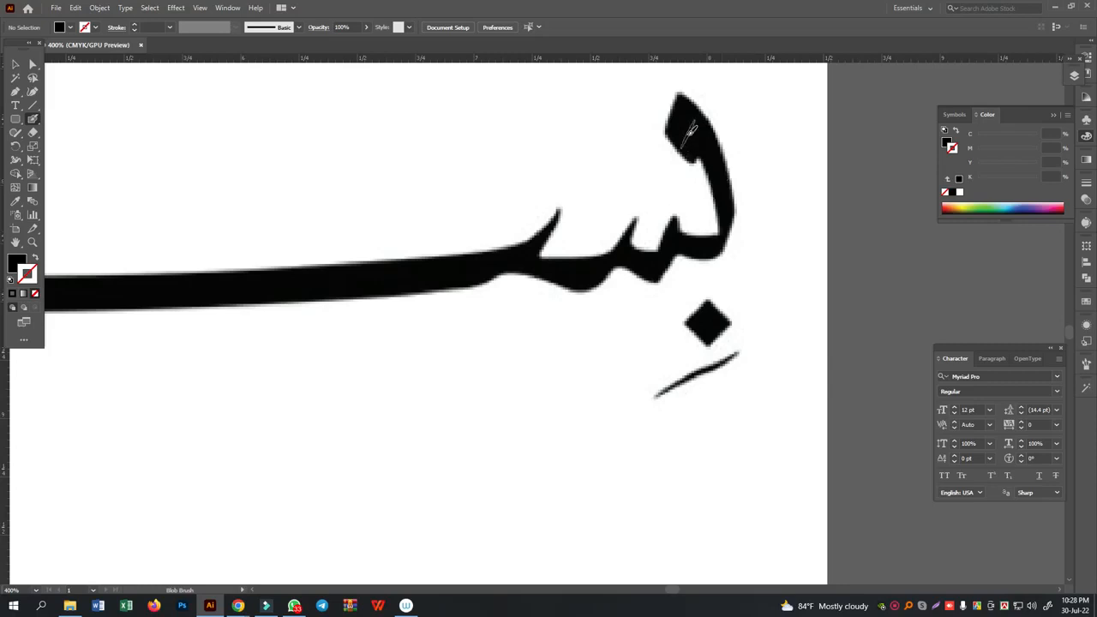
- Undo a black test stroke painted over the first letter's head and set the fill colour to red
{"action": "left_click_drag", "start_coordinate": [700, 151], "coordinate": [675, 106]}
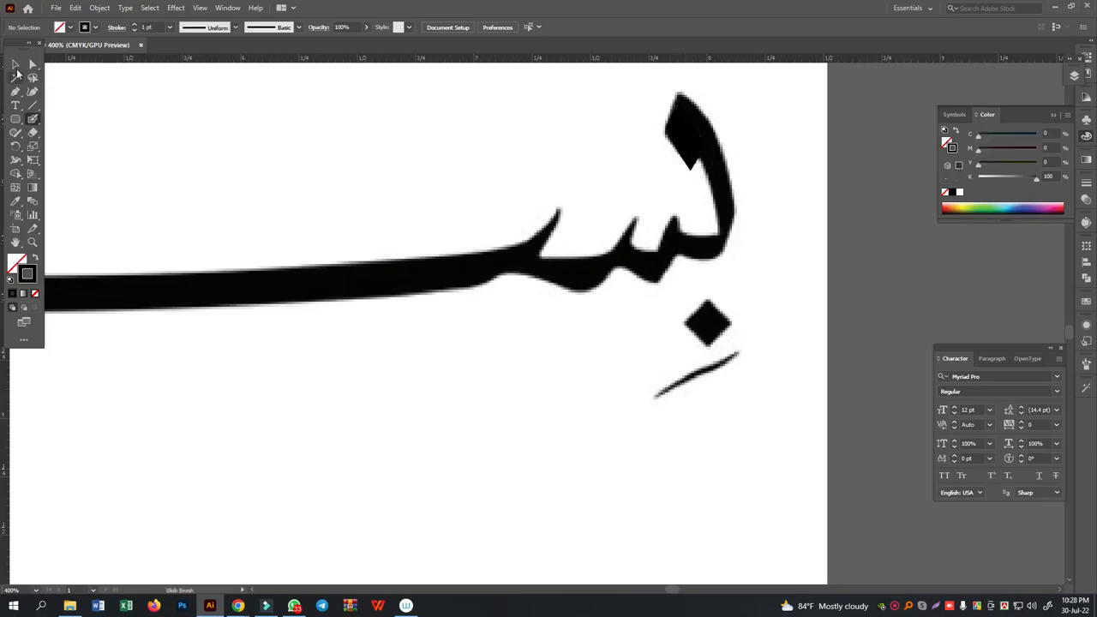
{"action": "key", "text": "ctrl+z"}
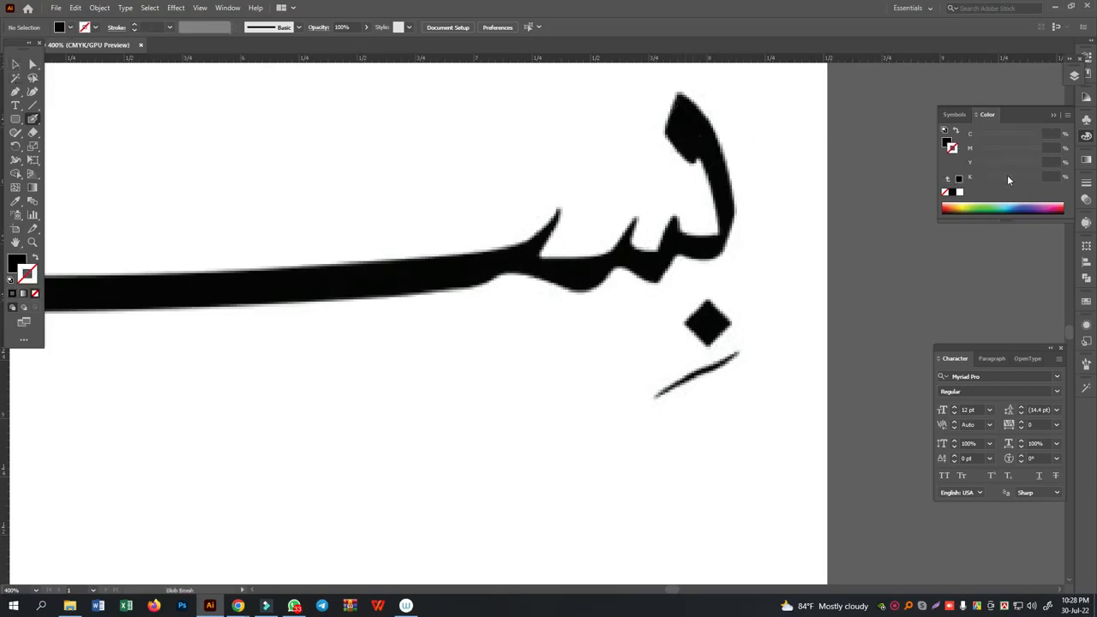
{"action": "left_click", "coordinate": [947, 142]}
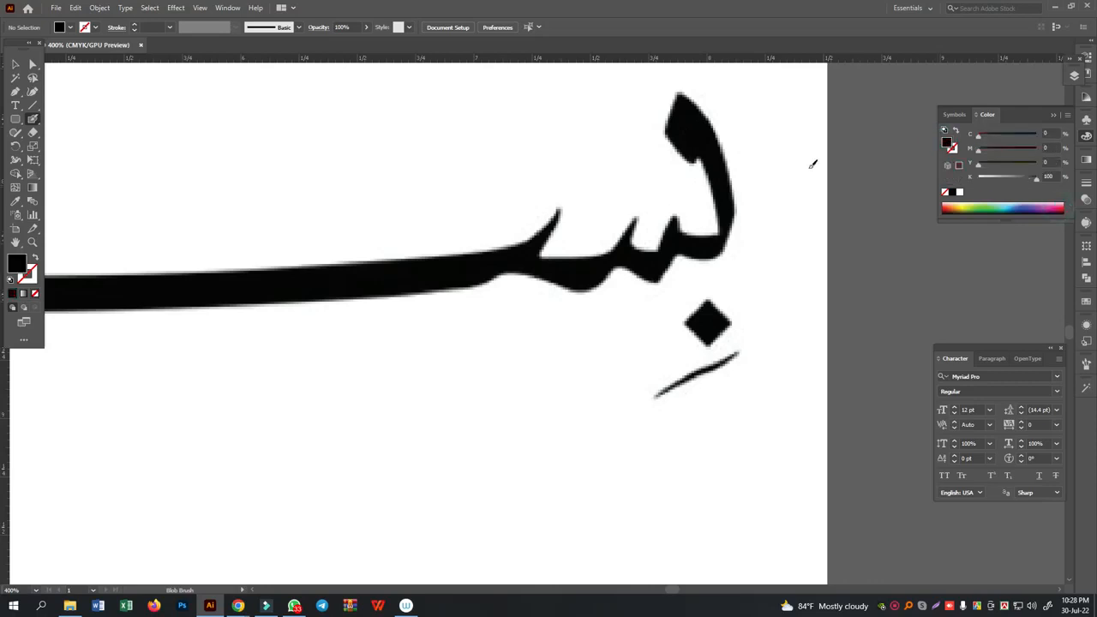
{"action": "left_click", "coordinate": [1062, 206]}
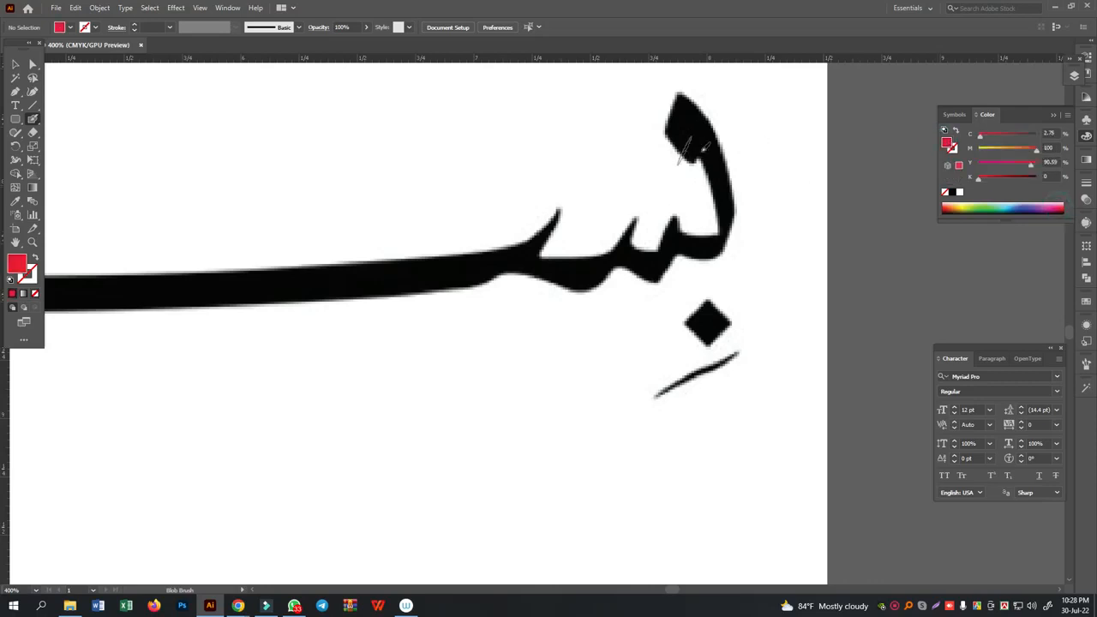
- Trace the diamond head and curved stem of the ba and the adjoining sin teeth with red Blob Brush strokes
{"action": "left_click_drag", "start_coordinate": [703, 147], "coordinate": [674, 118]}
{"action": "key", "text": "shift+x"}
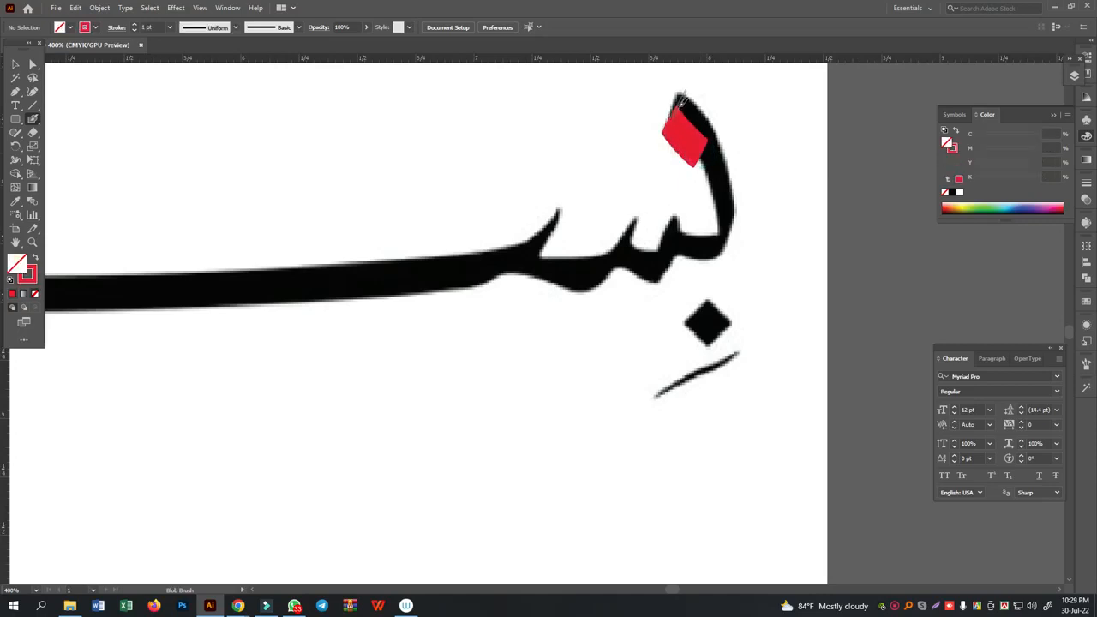
{"action": "mouse_move", "coordinate": [677, 104]}
{"action": "left_mouse_down"}
{"action": "mouse_move", "coordinate": [716, 148]}
{"action": "mouse_move", "coordinate": [728, 203]}
{"action": "left_mouse_up"}
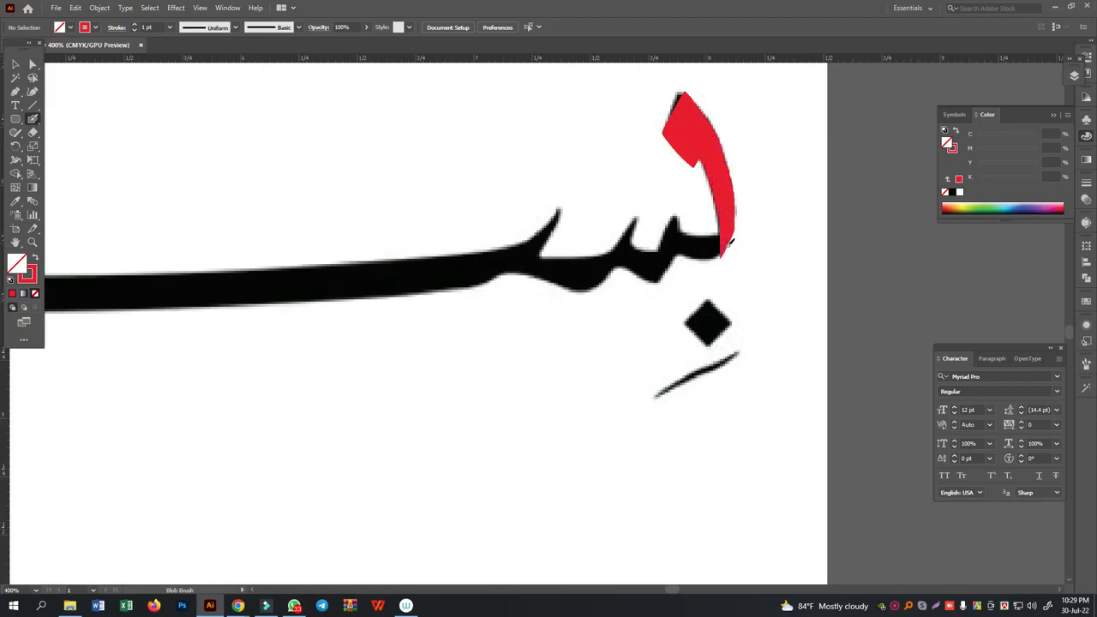
{"action": "mouse_move", "coordinate": [719, 249]}
{"action": "left_mouse_down"}
{"action": "mouse_move", "coordinate": [674, 255]}
{"action": "mouse_move", "coordinate": [678, 221]}
{"action": "left_mouse_up"}
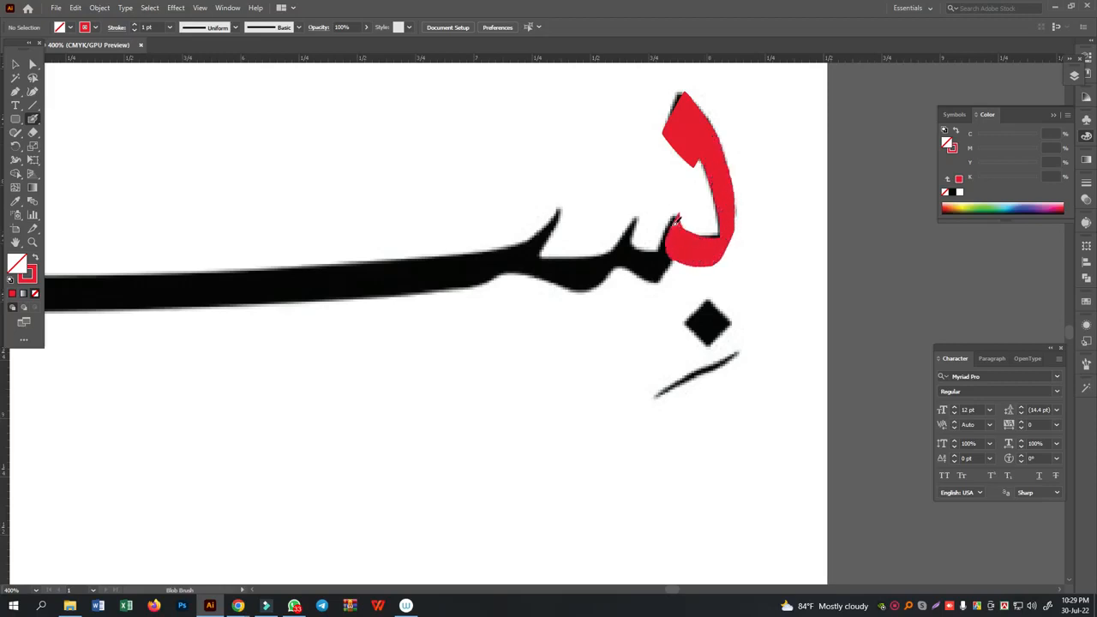
{"action": "mouse_move", "coordinate": [653, 270]}
{"action": "left_mouse_down"}
{"action": "mouse_move", "coordinate": [637, 264]}
{"action": "mouse_move", "coordinate": [631, 240]}
{"action": "mouse_move", "coordinate": [595, 272]}
{"action": "mouse_move", "coordinate": [549, 271]}
{"action": "mouse_move", "coordinate": [534, 254]}
{"action": "mouse_move", "coordinate": [546, 249]}
{"action": "left_mouse_up"}
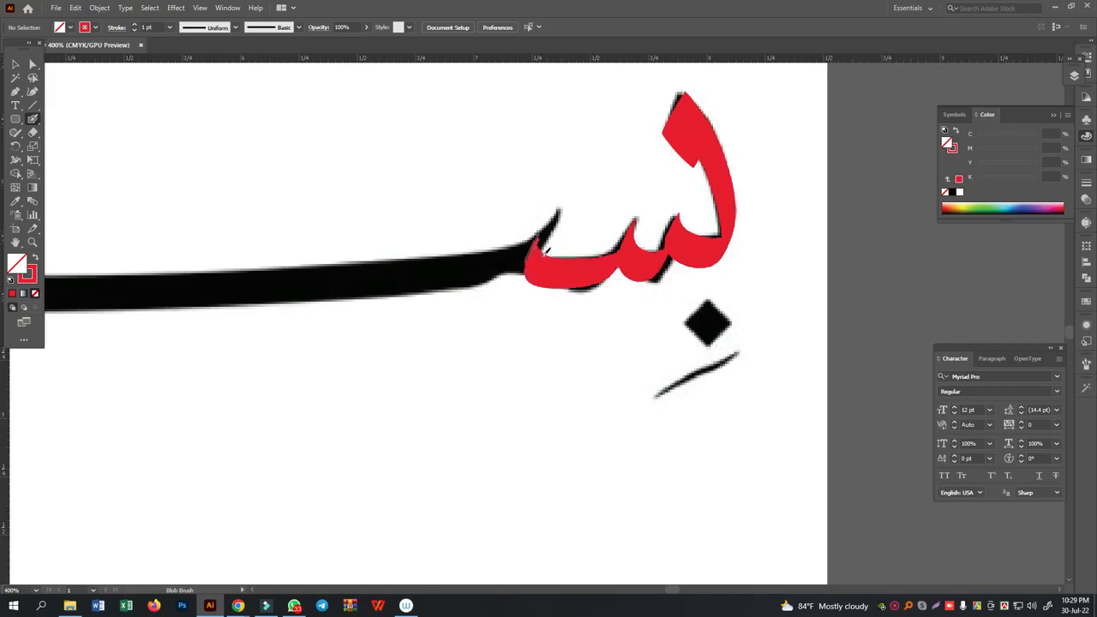
- Try to trace the last sin tooth and the beginning of the elongated stroke in red, and undo the attempt
{"action": "scroll", "coordinate": [511, 186], "scroll_direction": "left", "scroll_amount": 5}
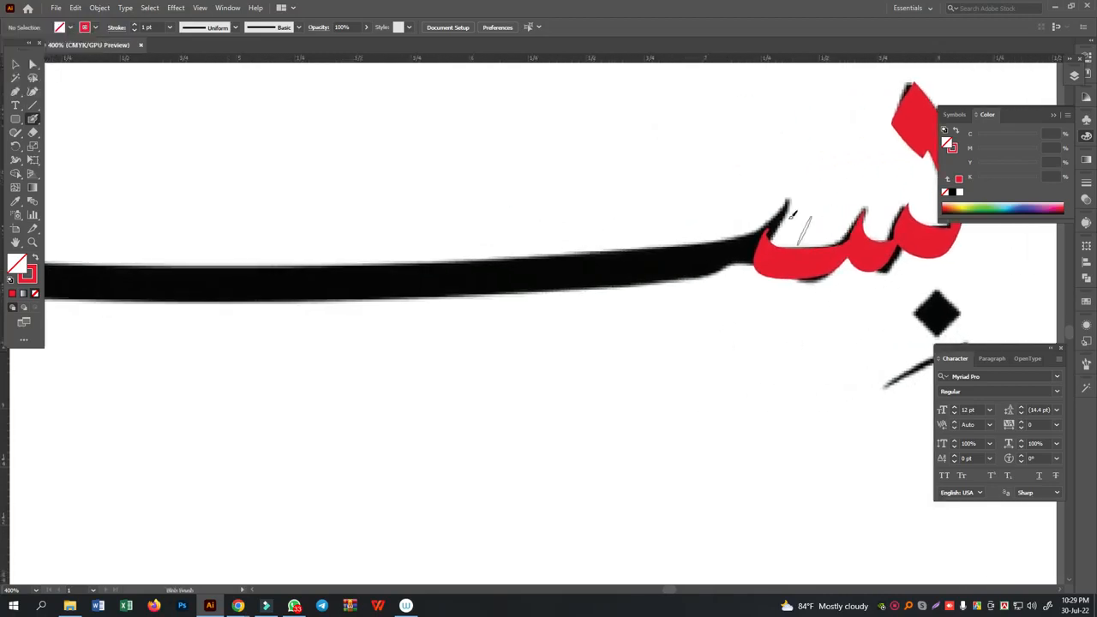
{"action": "mouse_move", "coordinate": [791, 204]}
{"action": "left_mouse_down"}
{"action": "mouse_move", "coordinate": [748, 248]}
{"action": "mouse_move", "coordinate": [712, 262]}
{"action": "mouse_move", "coordinate": [300, 289]}
{"action": "mouse_move", "coordinate": [632, 304]}
{"action": "left_mouse_up"}
{"action": "key", "text": "alt+space"}
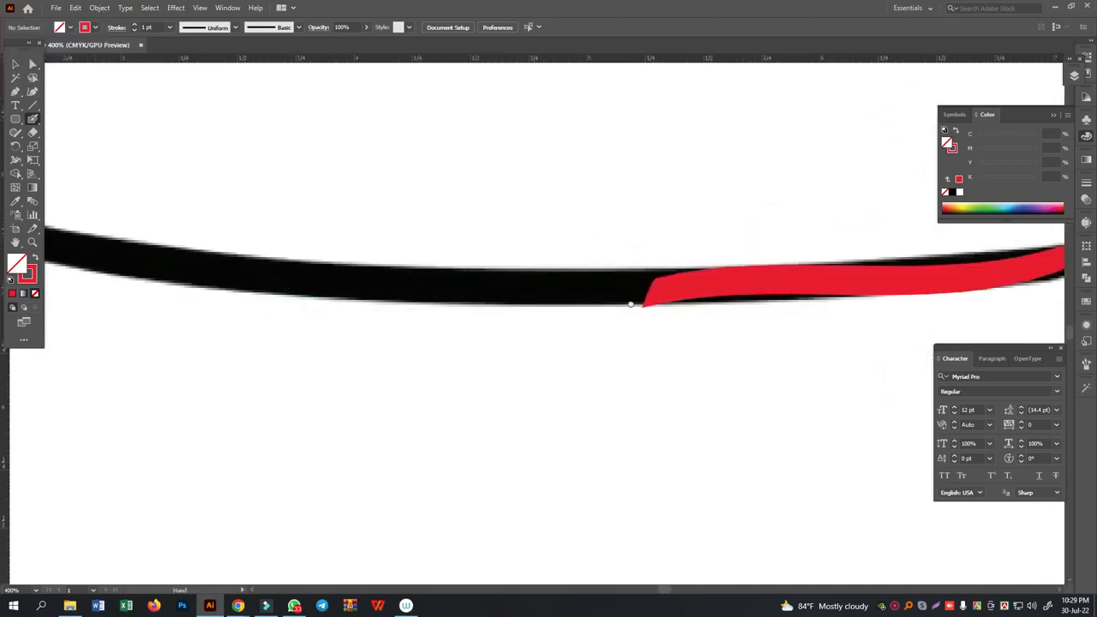
{"action": "key", "text": "ctrl+minus"}
{"action": "key", "text": "ctrl+minus"}
{"action": "key", "text": "ctrl+z"}
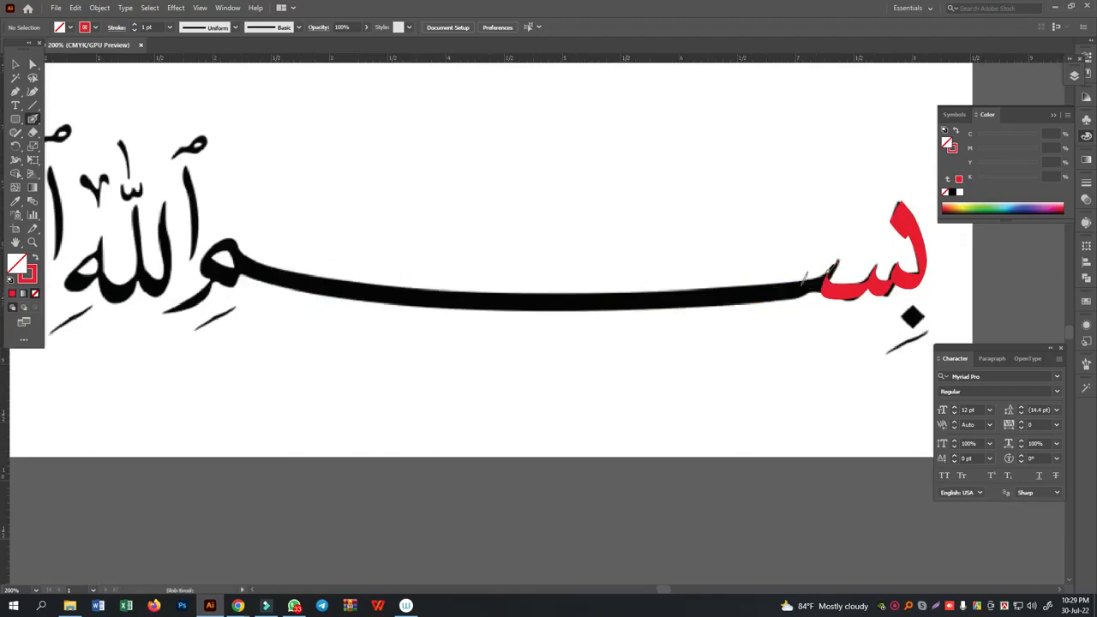
- Try to trace the whole elongated stroke and the meem loop in one red sweep, and undo it
{"action": "mouse_move", "coordinate": [840, 264]}
{"action": "left_mouse_down"}
{"action": "mouse_move", "coordinate": [837, 266]}
{"action": "mouse_move", "coordinate": [794, 289]}
{"action": "mouse_move", "coordinate": [702, 301]}
{"action": "mouse_move", "coordinate": [454, 303]}
{"action": "mouse_move", "coordinate": [328, 280]}
{"action": "mouse_move", "coordinate": [222, 238]}
{"action": "mouse_move", "coordinate": [202, 270]}
{"action": "mouse_move", "coordinate": [249, 265]}
{"action": "left_mouse_up"}
{"action": "key", "text": "ctrl+z"}
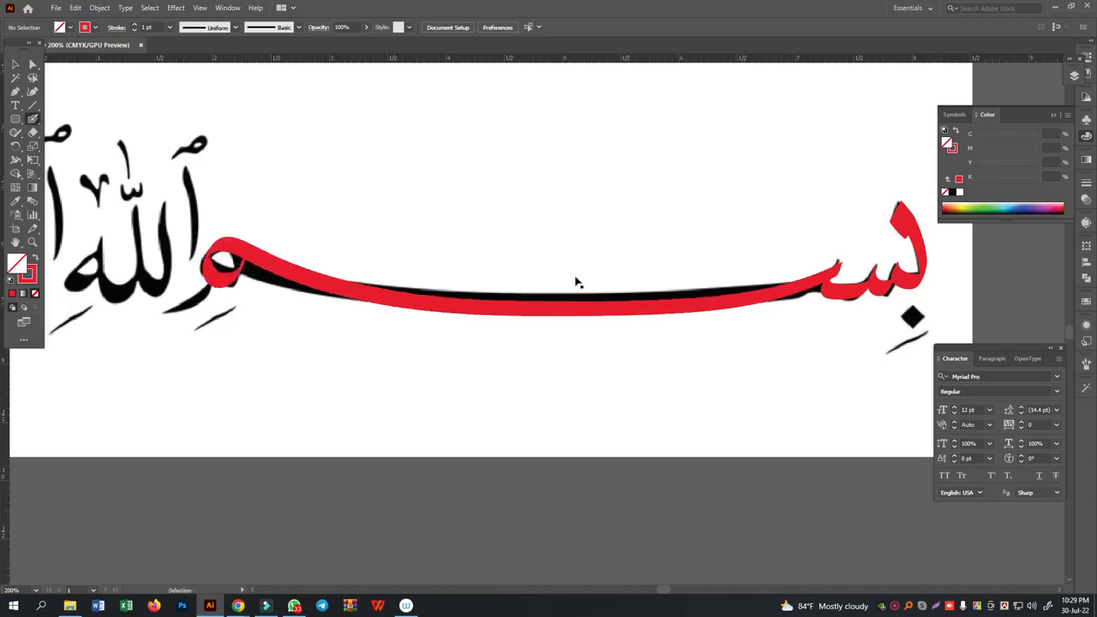
{"action": "key", "text": "ctrl+z"}
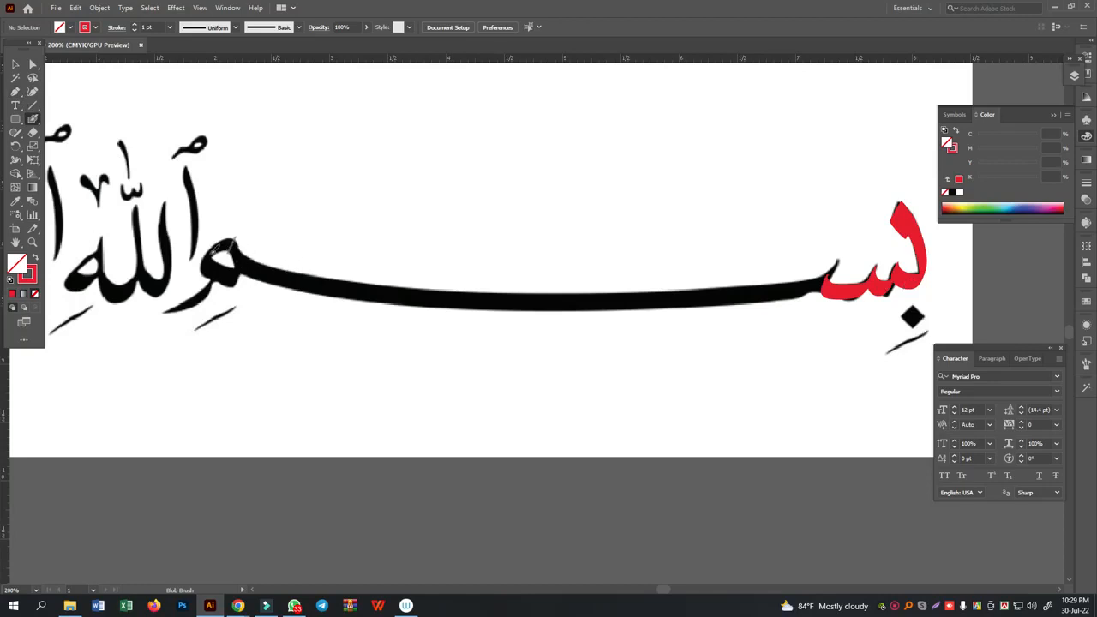
- Trace the meem's upper curve and the long elongated stroke up to the last sin tooth with red Blob Brush strokes
{"action": "mouse_move", "coordinate": [206, 260]}
{"action": "left_mouse_down"}
{"action": "mouse_move", "coordinate": [214, 253]}
{"action": "mouse_move", "coordinate": [210, 268]}
{"action": "mouse_move", "coordinate": [221, 245]}
{"action": "left_mouse_up"}
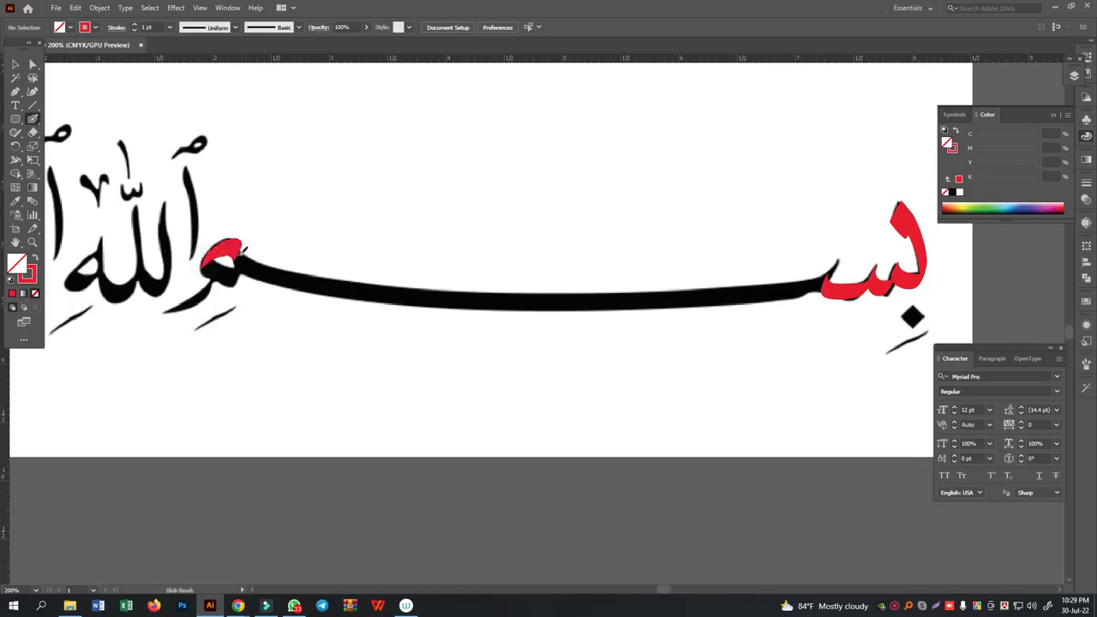
{"action": "mouse_move", "coordinate": [254, 262]}
{"action": "left_mouse_down"}
{"action": "mouse_move", "coordinate": [296, 283]}
{"action": "mouse_move", "coordinate": [386, 293]}
{"action": "mouse_move", "coordinate": [575, 299]}
{"action": "mouse_move", "coordinate": [804, 283]}
{"action": "left_mouse_up"}
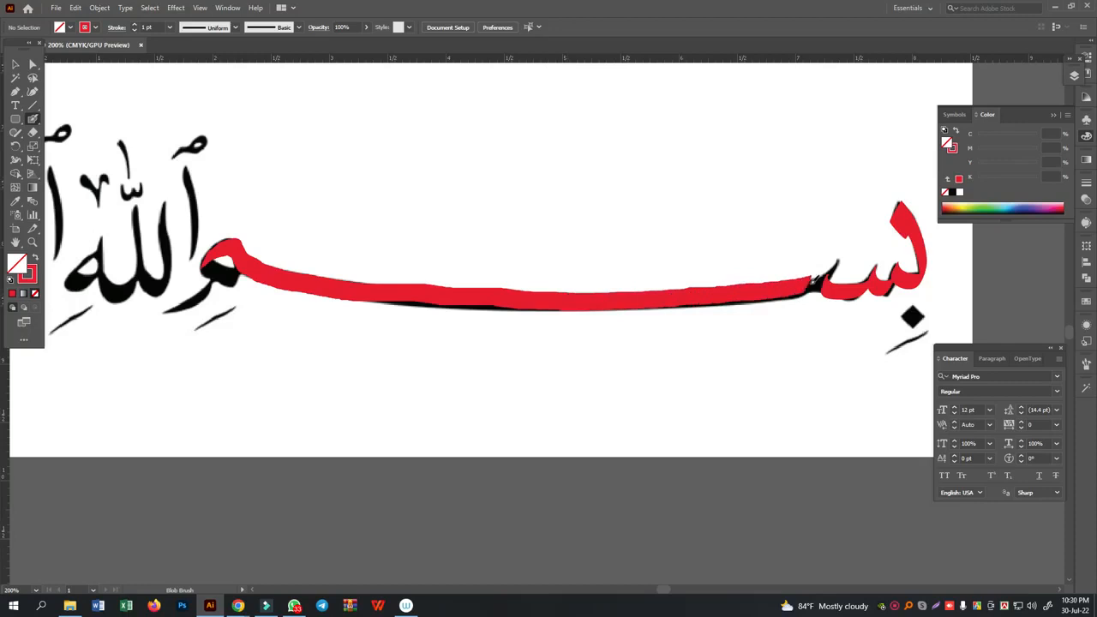
{"action": "left_click_drag", "start_coordinate": [841, 264], "coordinate": [839, 262]}
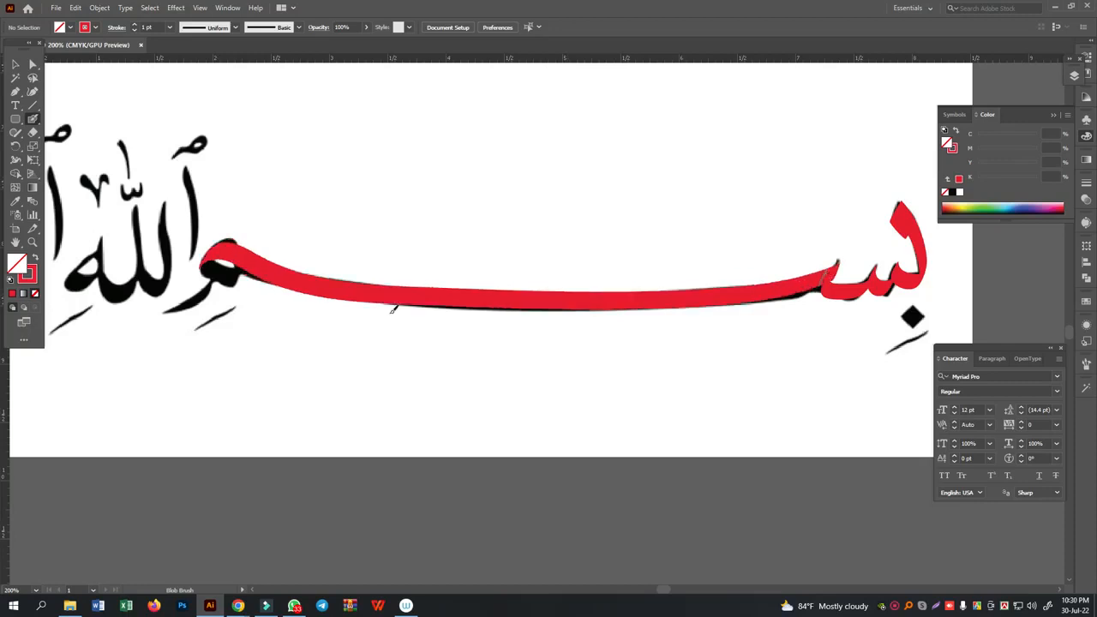
- Trace the lower part of the meem's loop and its descending tail in red
{"action": "left_click_drag", "start_coordinate": [303, 328], "coordinate": [415, 318]}
{"action": "scroll", "coordinate": [411, 314], "scroll_direction": "up", "scroll_amount": 2}
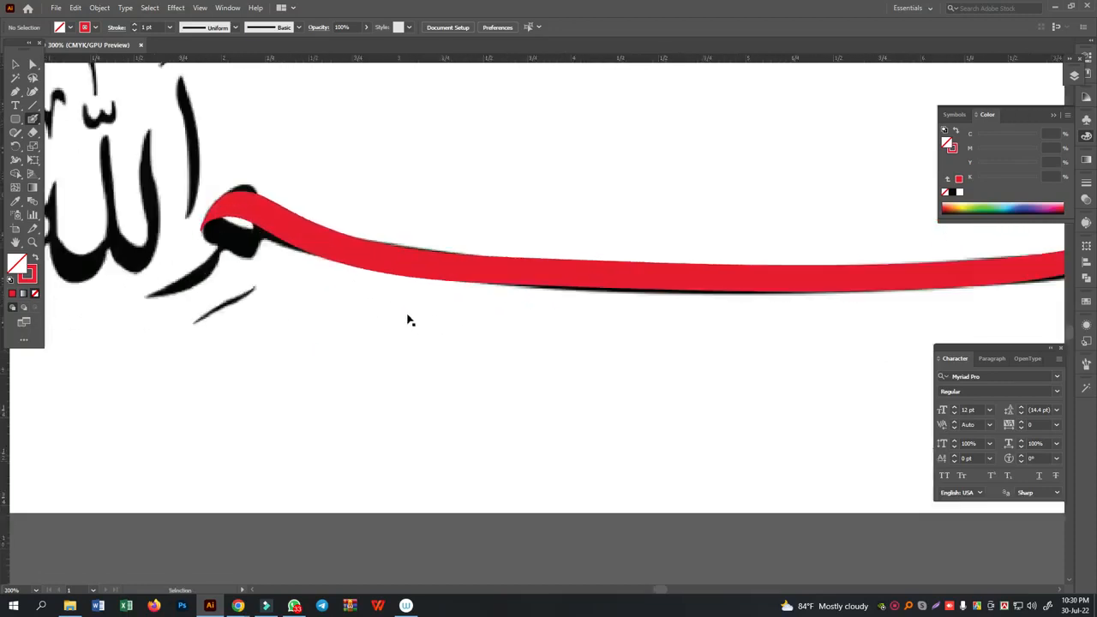
{"action": "mouse_move", "coordinate": [93, 196]}
{"action": "left_mouse_down"}
{"action": "mouse_move", "coordinate": [91, 219]}
{"action": "mouse_move", "coordinate": [153, 237]}
{"action": "mouse_move", "coordinate": [178, 199]}
{"action": "left_mouse_up"}
{"action": "left_click_drag", "start_coordinate": [142, 276], "coordinate": [387, 263]}
{"action": "mouse_move", "coordinate": [358, 224]}
{"action": "left_mouse_down"}
{"action": "mouse_move", "coordinate": [316, 257]}
{"action": "mouse_move", "coordinate": [246, 275]}
{"action": "left_mouse_up"}
- Taper the blunt end of the red meem tail with the Eraser to follow the reference's pointed tip
{"action": "left_click", "coordinate": [15, 64]}
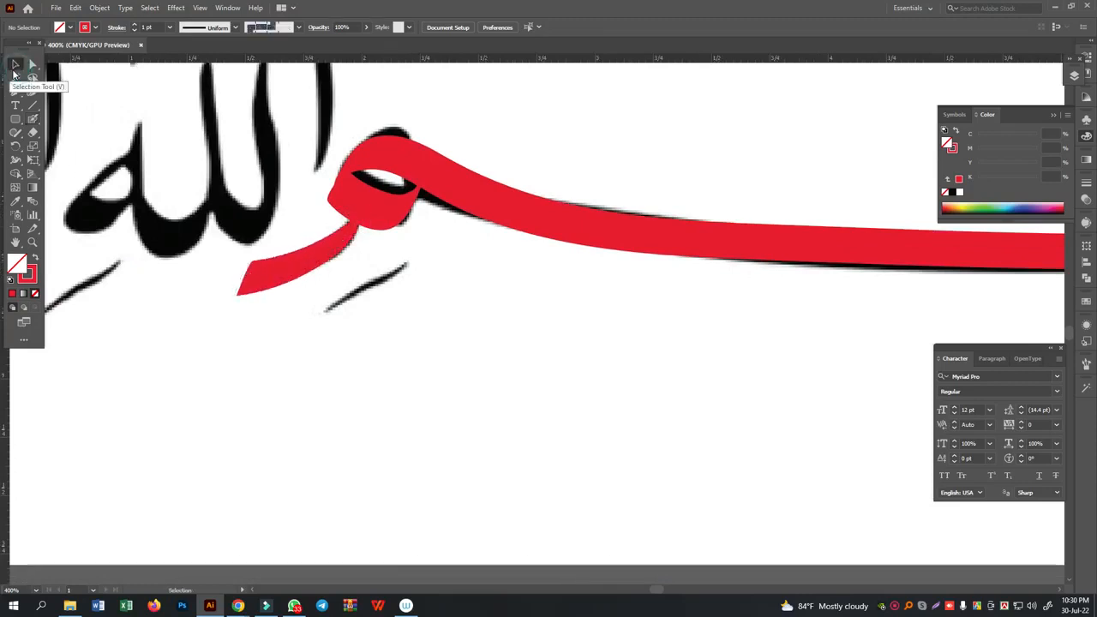
{"action": "left_click", "coordinate": [287, 272]}
{"action": "left_click", "coordinate": [33, 132]}
{"action": "left_click_drag", "start_coordinate": [238, 276], "coordinate": [381, 287]}
{"action": "left_click", "coordinate": [18, 65]}
{"action": "left_click", "coordinate": [452, 369]}
- Trace the alif that starts the word Allah with a red Blob Brush stroke
{"action": "left_click_drag", "start_coordinate": [198, 255], "coordinate": [385, 382]}
{"action": "left_click", "coordinate": [33, 119]}
{"action": "mouse_move", "coordinate": [492, 116]}
{"action": "left_mouse_down"}
{"action": "mouse_move", "coordinate": [509, 204]}
{"action": "mouse_move", "coordinate": [508, 321]}
{"action": "left_mouse_up"}
- Trace the two lams and the closing ha loop of the word Allah in red, undoing and redrawing the first lam
{"action": "scroll", "coordinate": [502, 287], "scroll_direction": "down", "scroll_amount": 2}
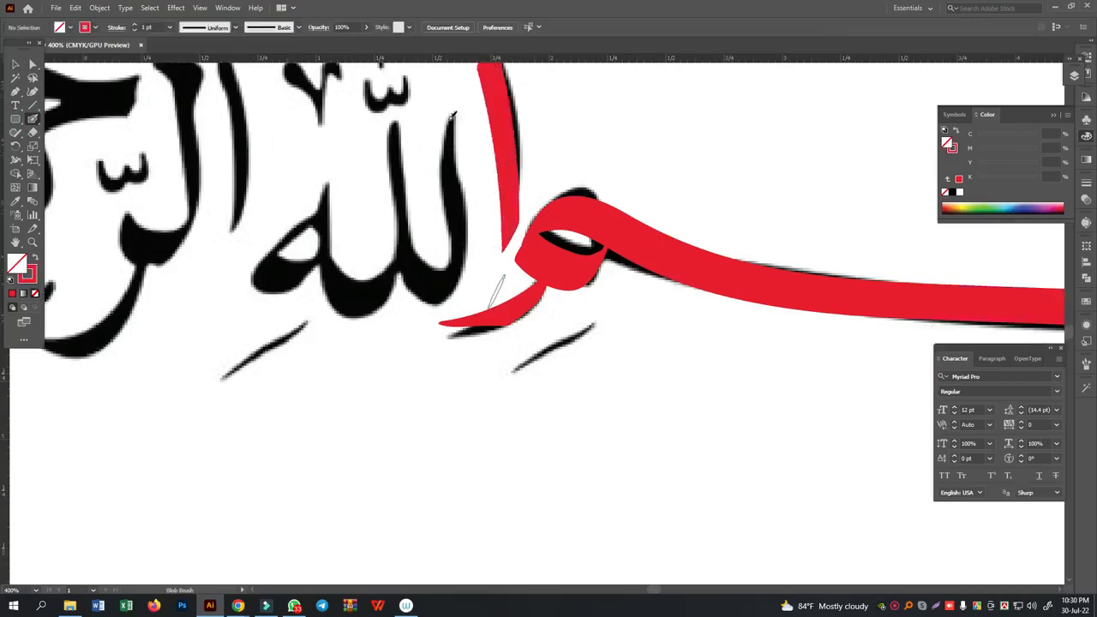
{"action": "mouse_move", "coordinate": [454, 105]}
{"action": "left_mouse_down"}
{"action": "mouse_move", "coordinate": [461, 262]}
{"action": "mouse_move", "coordinate": [455, 288]}
{"action": "mouse_move", "coordinate": [426, 302]}
{"action": "mouse_move", "coordinate": [401, 243]}
{"action": "mouse_move", "coordinate": [408, 206]}
{"action": "mouse_move", "coordinate": [386, 146]}
{"action": "left_mouse_up"}
{"action": "key", "text": "ctrl+z"}
{"action": "mouse_move", "coordinate": [453, 118]}
{"action": "left_mouse_down"}
{"action": "mouse_move", "coordinate": [445, 199]}
{"action": "mouse_move", "coordinate": [465, 247]}
{"action": "mouse_move", "coordinate": [446, 304]}
{"action": "mouse_move", "coordinate": [425, 296]}
{"action": "mouse_move", "coordinate": [395, 206]}
{"action": "mouse_move", "coordinate": [397, 120]}
{"action": "left_mouse_up"}
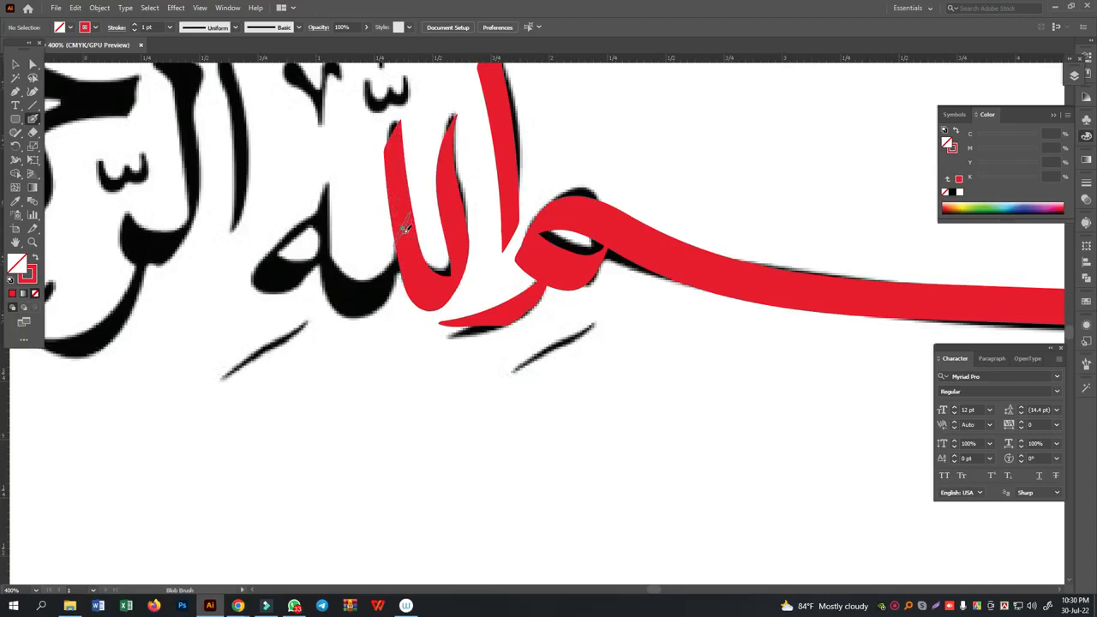
{"action": "mouse_move", "coordinate": [380, 294]}
{"action": "left_mouse_down"}
{"action": "mouse_move", "coordinate": [360, 310]}
{"action": "mouse_move", "coordinate": [341, 304]}
{"action": "mouse_move", "coordinate": [328, 274]}
{"action": "mouse_move", "coordinate": [333, 182]}
{"action": "left_mouse_up"}
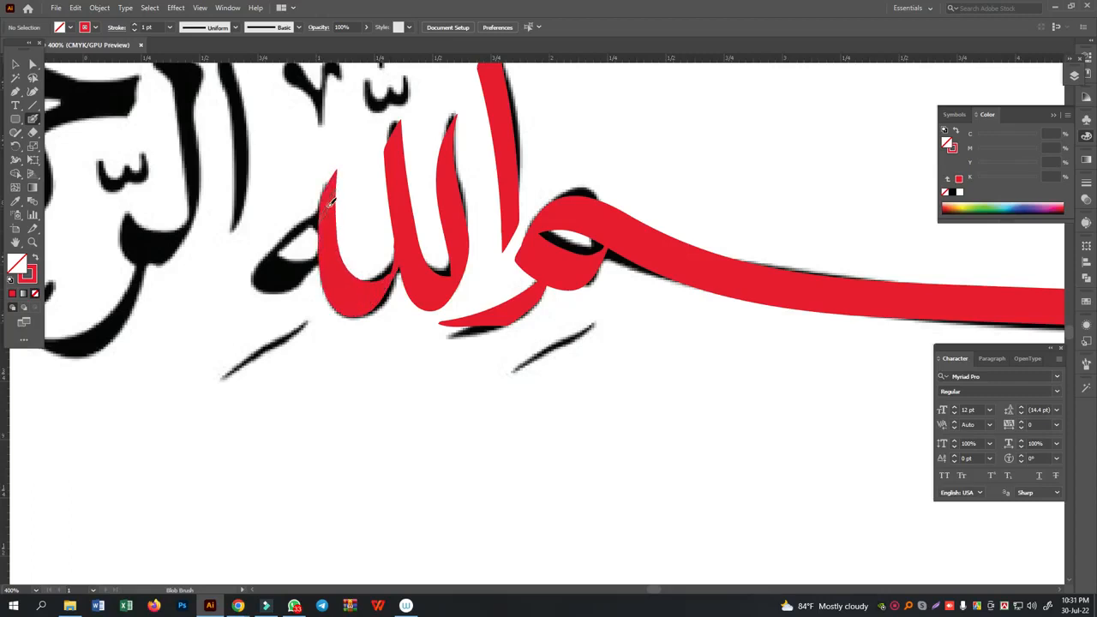
{"action": "mouse_move", "coordinate": [326, 199]}
{"action": "left_mouse_down"}
{"action": "mouse_move", "coordinate": [272, 239]}
{"action": "mouse_move", "coordinate": [261, 261]}
{"action": "mouse_move", "coordinate": [286, 276]}
{"action": "mouse_move", "coordinate": [313, 271]}
{"action": "left_mouse_up"}
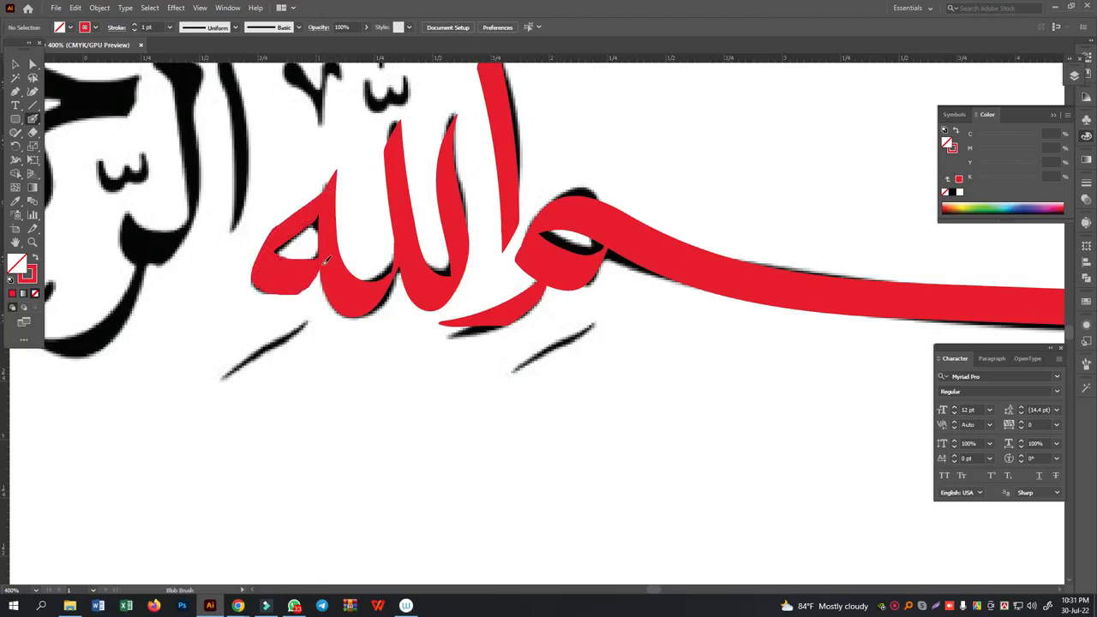
- Trace the alif of al-Rahman in red, undoing the first stroke and painting it again
{"action": "scroll", "coordinate": [339, 351], "scroll_direction": "up", "scroll_amount": 4}
{"action": "left_click_drag", "start_coordinate": [256, 271], "coordinate": [554, 256]}
{"action": "mouse_move", "coordinate": [541, 197]}
{"action": "left_mouse_down"}
{"action": "mouse_move", "coordinate": [525, 153]}
{"action": "mouse_move", "coordinate": [521, 206]}
{"action": "mouse_move", "coordinate": [541, 245]}
{"action": "mouse_move", "coordinate": [546, 300]}
{"action": "mouse_move", "coordinate": [540, 378]}
{"action": "left_mouse_up"}
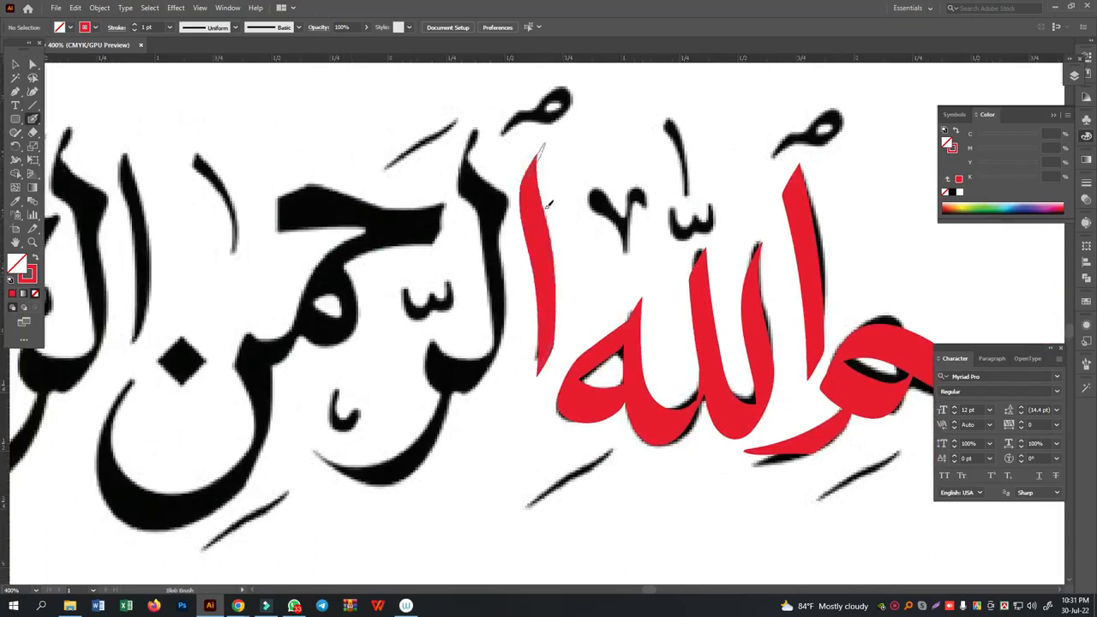
{"action": "key", "text": "ctrl+z"}
{"action": "mouse_move", "coordinate": [530, 168]}
{"action": "left_mouse_down"}
{"action": "mouse_move", "coordinate": [542, 341]}
{"action": "mouse_move", "coordinate": [533, 395]}
{"action": "left_mouse_up"}
- Trace the lam and the curved ra of al-Rahman with joined red strokes
{"action": "mouse_move", "coordinate": [466, 176]}
{"action": "left_mouse_down"}
{"action": "mouse_move", "coordinate": [510, 218]}
{"action": "mouse_move", "coordinate": [495, 224]}
{"action": "mouse_move", "coordinate": [486, 197]}
{"action": "mouse_move", "coordinate": [501, 352]}
{"action": "mouse_move", "coordinate": [482, 381]}
{"action": "mouse_move", "coordinate": [424, 359]}
{"action": "left_mouse_up"}
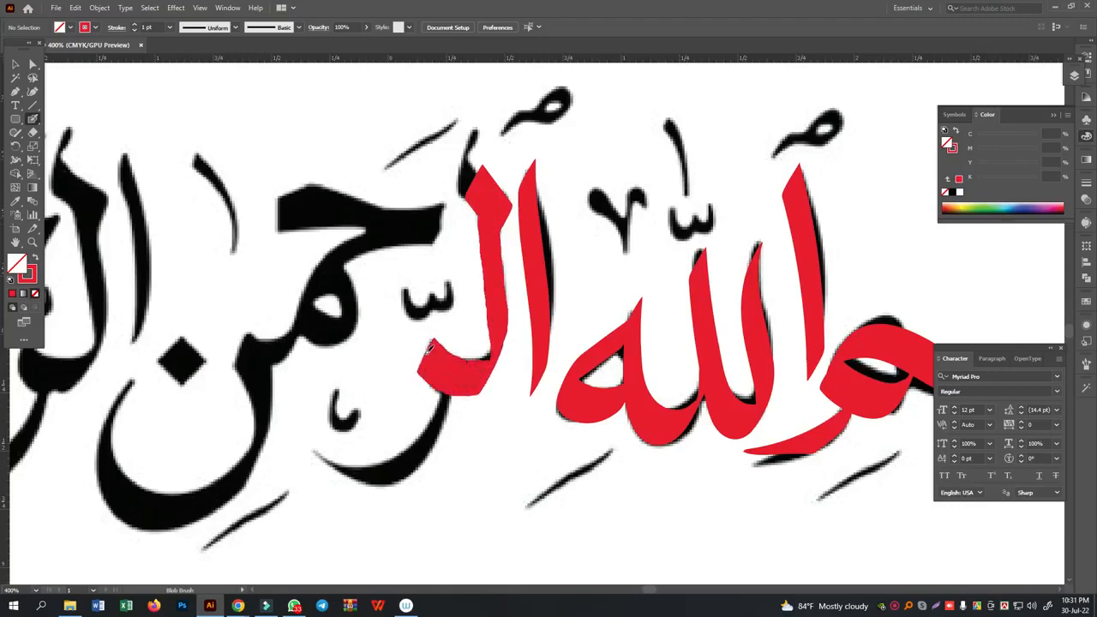
{"action": "scroll", "coordinate": [469, 322], "scroll_direction": "down", "scroll_amount": 2}
{"action": "mouse_move", "coordinate": [433, 269]}
{"action": "left_mouse_down"}
{"action": "mouse_move", "coordinate": [442, 342]}
{"action": "mouse_move", "coordinate": [422, 382]}
{"action": "mouse_move", "coordinate": [373, 401]}
{"action": "mouse_move", "coordinate": [300, 396]}
{"action": "left_mouse_up"}
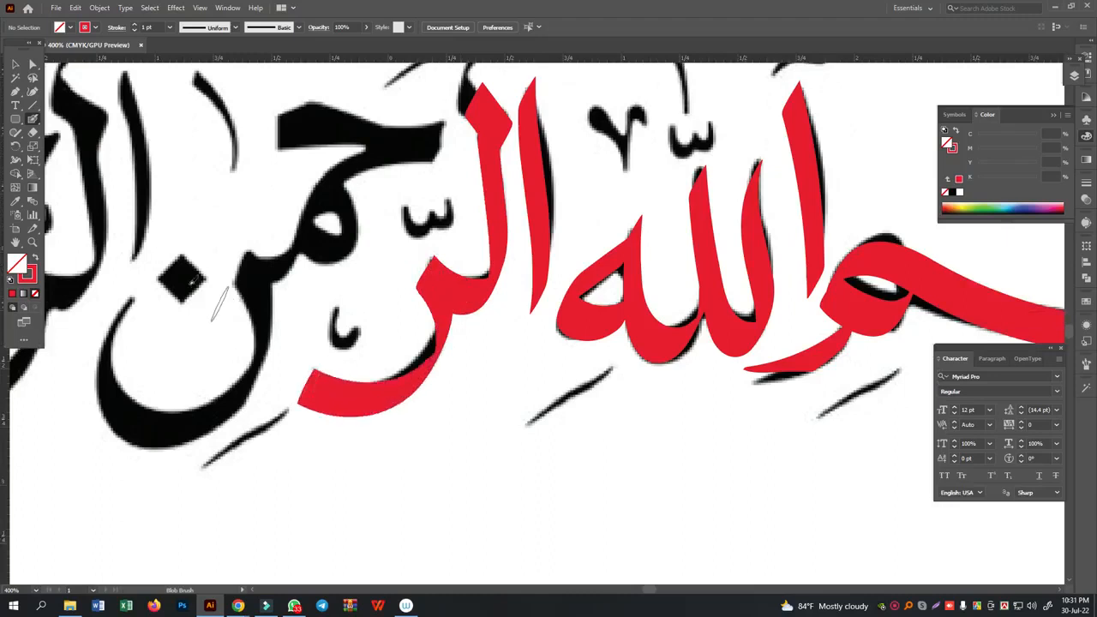
- Taper the end of the ra's tail with the Eraser, showing the shape as an outline while erasing and restoring its red fill
{"action": "left_click", "coordinate": [14, 62]}
{"action": "left_click", "coordinate": [360, 397]}
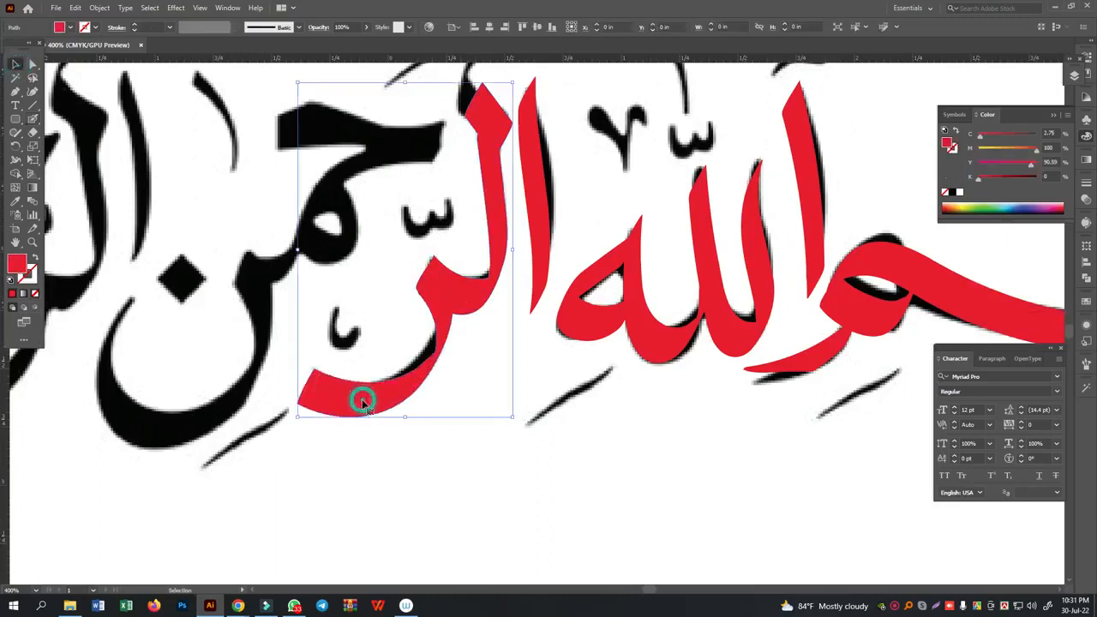
{"action": "left_click", "coordinate": [35, 259]}
{"action": "left_click", "coordinate": [32, 132]}
{"action": "mouse_move", "coordinate": [294, 368]}
{"action": "left_mouse_down"}
{"action": "mouse_move", "coordinate": [342, 411]}
{"action": "mouse_move", "coordinate": [507, 443]}
{"action": "left_mouse_up"}
{"action": "left_click", "coordinate": [304, 392]}
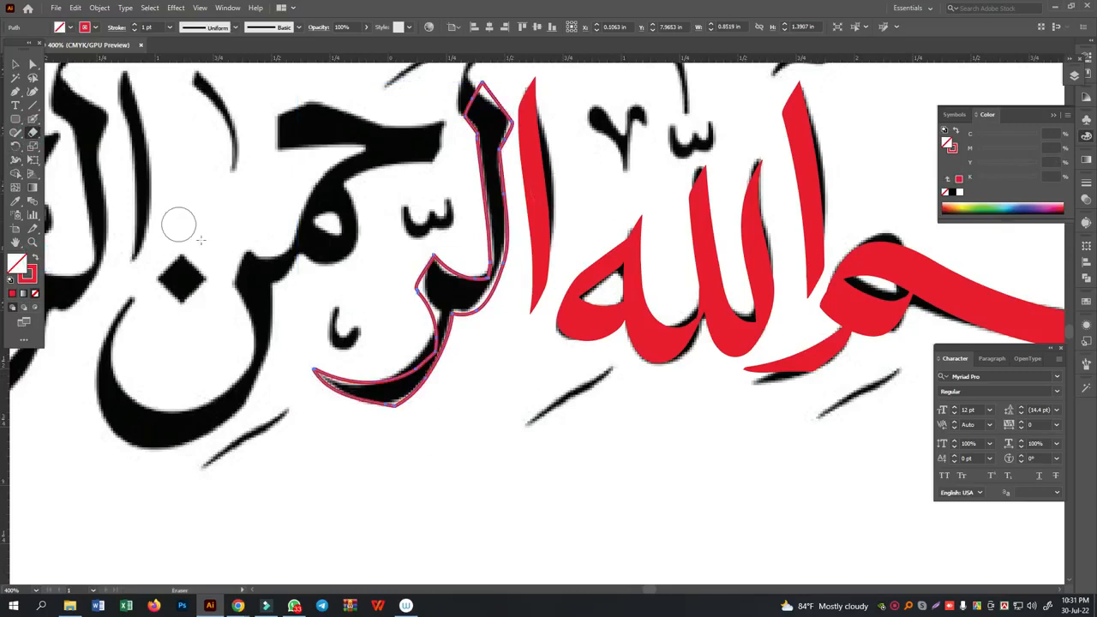
{"action": "left_click", "coordinate": [15, 65]}
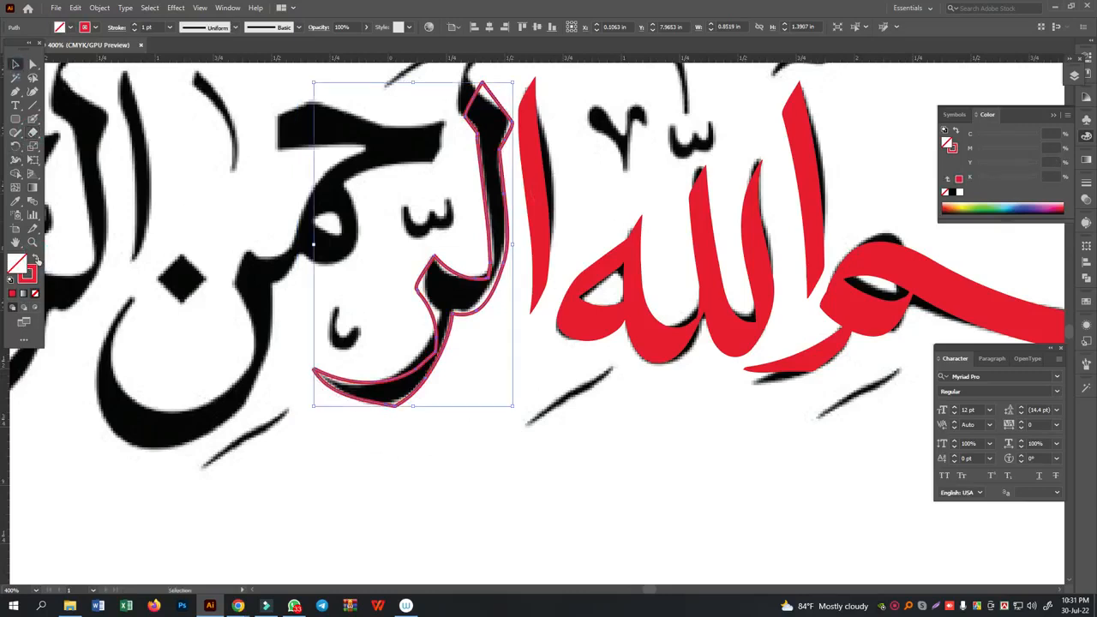
{"action": "left_click", "coordinate": [34, 259]}
{"action": "left_click", "coordinate": [361, 441]}
- Trace the broad head of the ha and the meem loop of al-Rahman with red Blob Brush strokes
{"action": "left_click_drag", "start_coordinate": [339, 439], "coordinate": [510, 492]}
{"action": "left_click", "coordinate": [33, 121]}
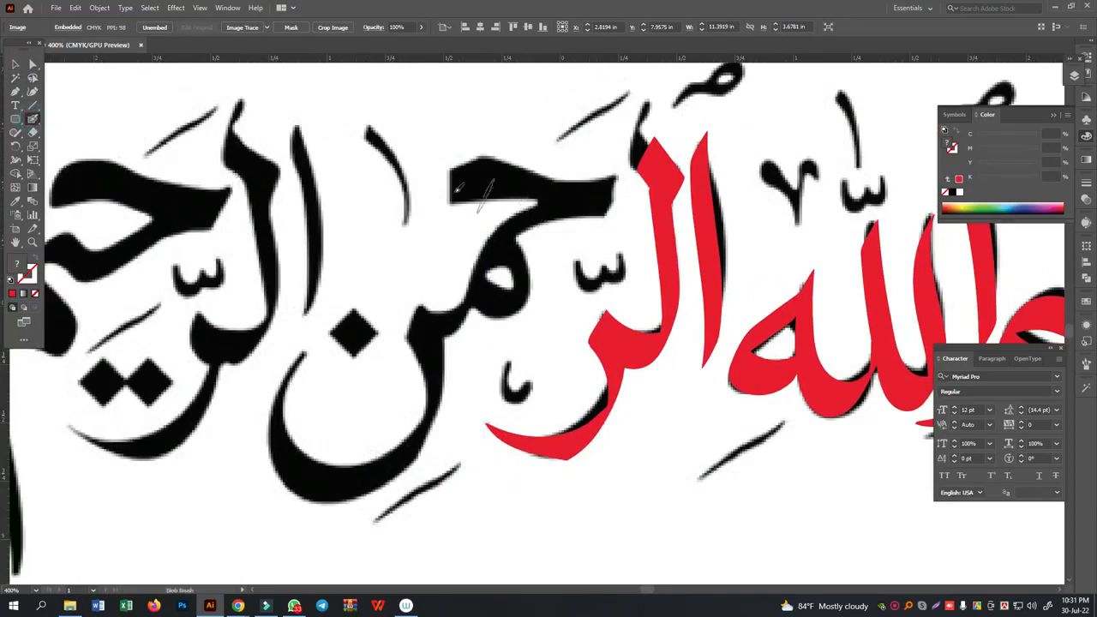
{"action": "left_click_drag", "start_coordinate": [486, 178], "coordinate": [445, 195]}
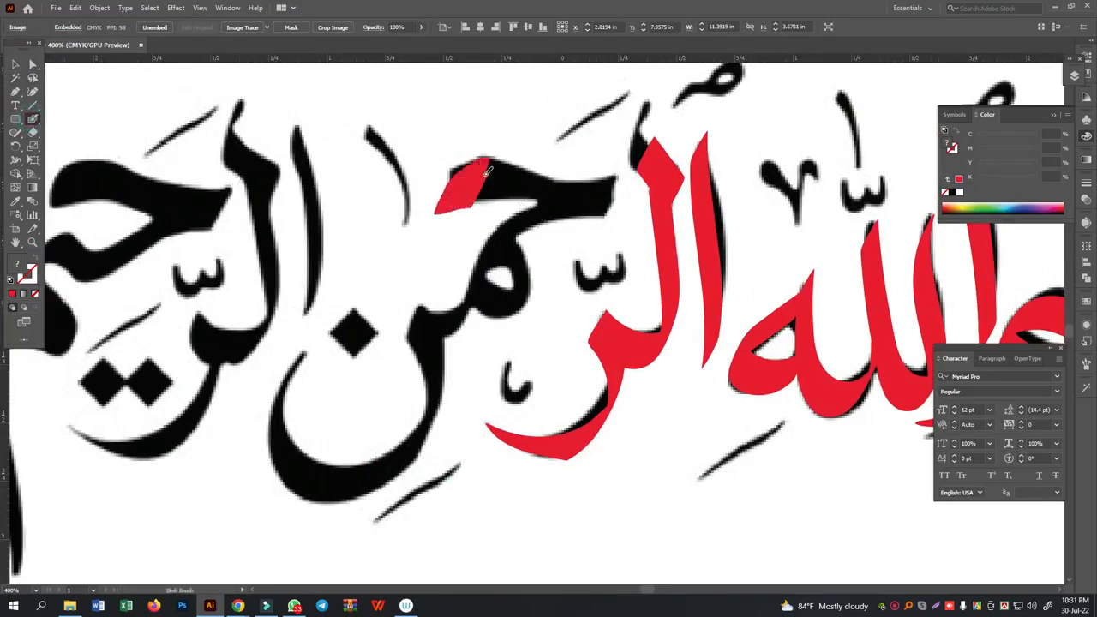
{"action": "left_click_drag", "start_coordinate": [490, 171], "coordinate": [617, 190]}
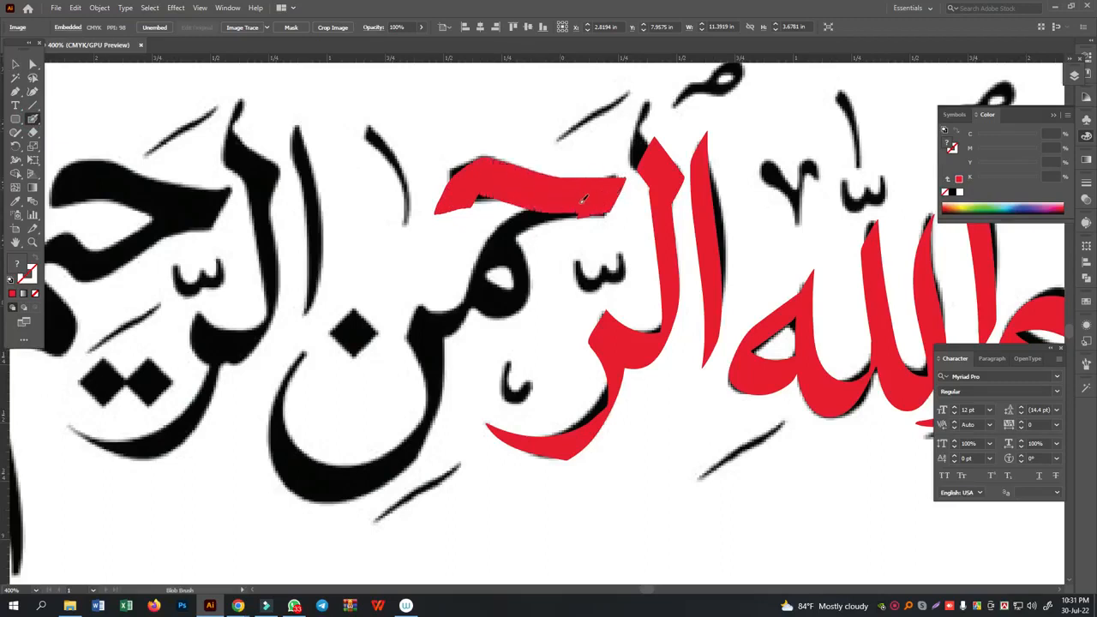
{"action": "mouse_move", "coordinate": [554, 207]}
{"action": "left_mouse_down"}
{"action": "mouse_move", "coordinate": [493, 245]}
{"action": "mouse_move", "coordinate": [482, 272]}
{"action": "mouse_move", "coordinate": [494, 301]}
{"action": "mouse_move", "coordinate": [531, 300]}
{"action": "mouse_move", "coordinate": [503, 252]}
{"action": "left_mouse_up"}
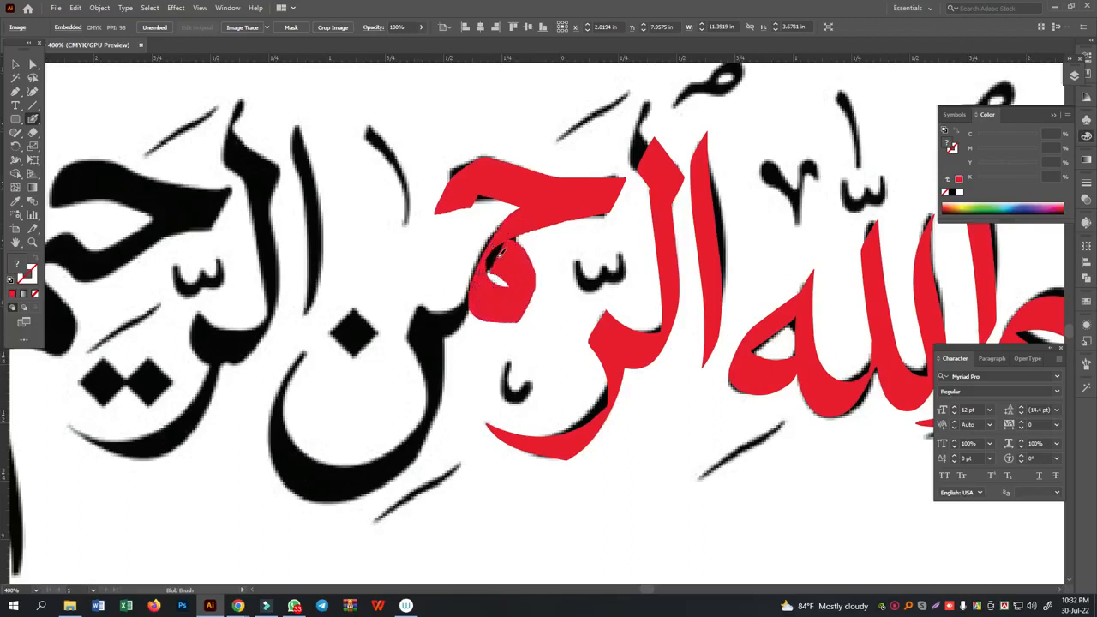
- Trace the connection from the meem into the nun, the nun's deep bowl and its diamond dot in red
{"action": "mouse_move", "coordinate": [474, 298]}
{"action": "left_mouse_down"}
{"action": "mouse_move", "coordinate": [456, 320]}
{"action": "mouse_move", "coordinate": [427, 326]}
{"action": "mouse_move", "coordinate": [407, 318]}
{"action": "mouse_move", "coordinate": [414, 304]}
{"action": "left_mouse_up"}
{"action": "scroll", "coordinate": [412, 305], "scroll_direction": "down", "scroll_amount": 3}
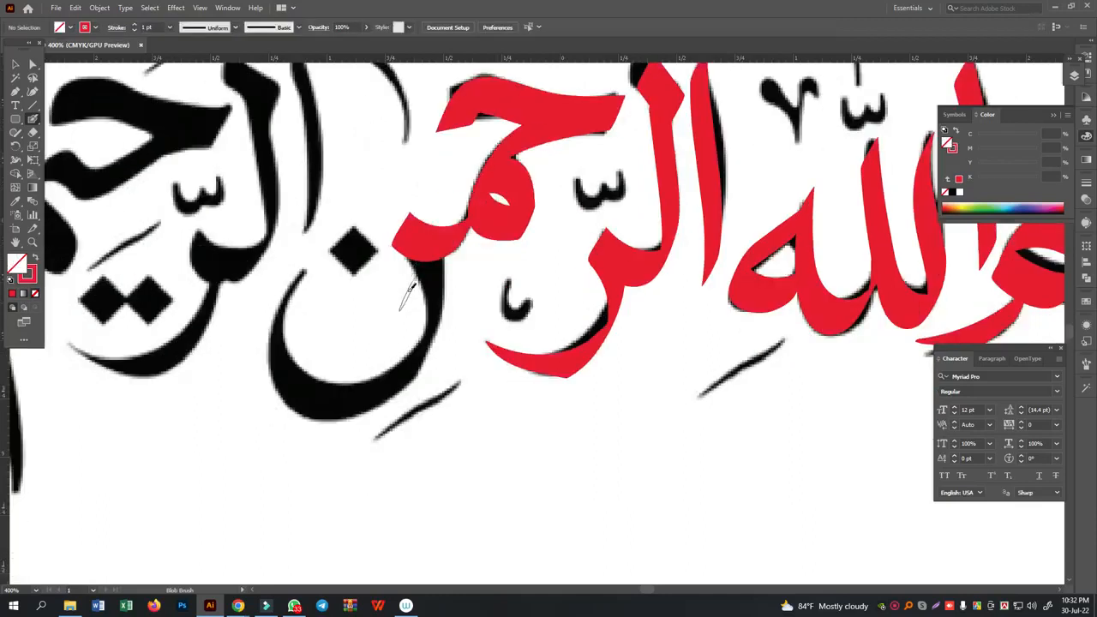
{"action": "mouse_move", "coordinate": [407, 226]}
{"action": "left_mouse_down"}
{"action": "mouse_move", "coordinate": [439, 278]}
{"action": "mouse_move", "coordinate": [426, 339]}
{"action": "mouse_move", "coordinate": [386, 387]}
{"action": "mouse_move", "coordinate": [318, 390]}
{"action": "mouse_move", "coordinate": [289, 371]}
{"action": "mouse_move", "coordinate": [273, 336]}
{"action": "mouse_move", "coordinate": [294, 265]}
{"action": "mouse_move", "coordinate": [337, 243]}
{"action": "mouse_move", "coordinate": [369, 263]}
{"action": "left_mouse_up"}
- Duplicate the traced alif and lam-ra shapes of al-Rahman onto the matching letters of al-Rahim
{"action": "key", "text": "space"}
{"action": "mouse_move", "coordinate": [327, 182]}
{"action": "left_mouse_down"}
{"action": "mouse_move", "coordinate": [554, 277]}
{"action": "mouse_move", "coordinate": [589, 275]}
{"action": "left_mouse_up"}
{"action": "left_click", "coordinate": [16, 65]}
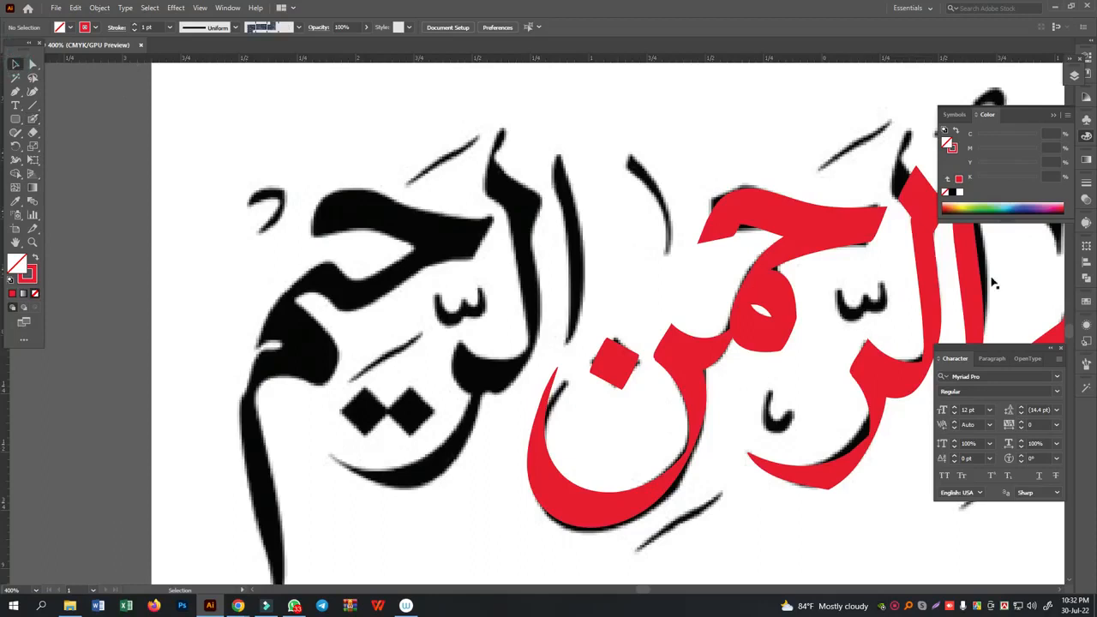
{"action": "left_click", "coordinate": [943, 292]}
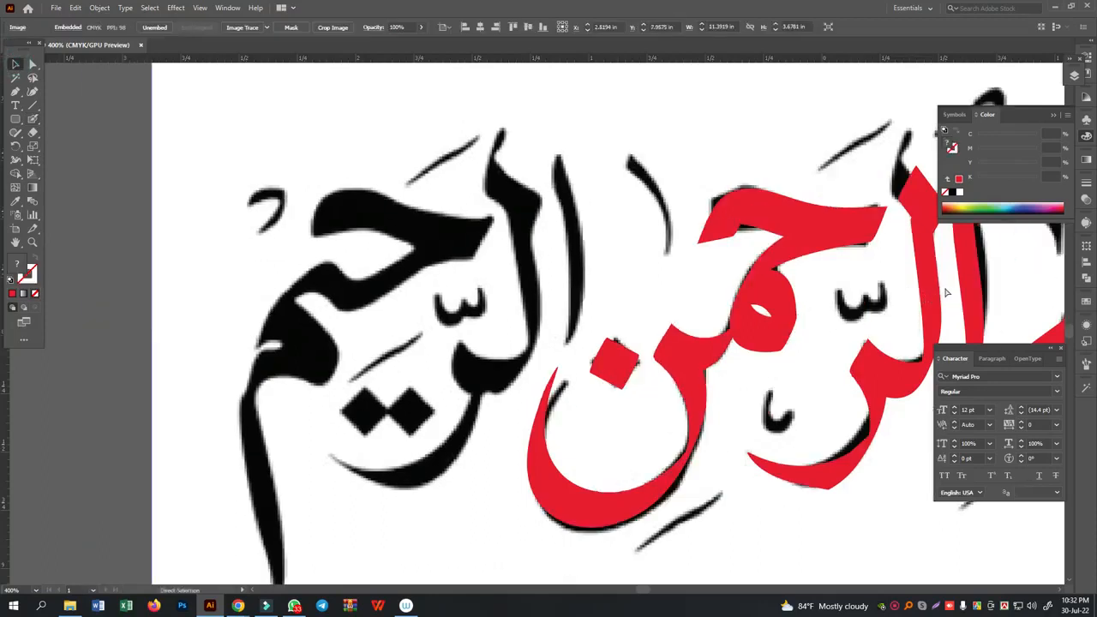
{"action": "key", "text": "ctrl+shift+a"}
{"action": "left_click_drag", "start_coordinate": [896, 299], "coordinate": [536, 269]}
{"action": "left_click", "coordinate": [192, 235]}
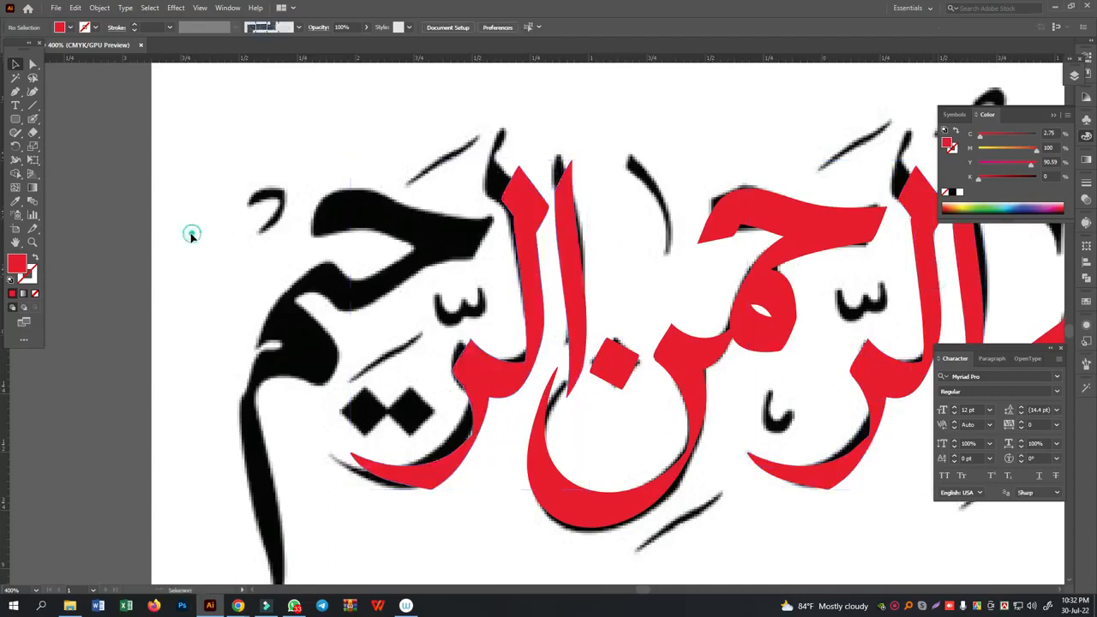
- Trace the ha, ya and final meem of al-Rahim in red, including the meem's long descending tail
{"action": "left_click", "coordinate": [32, 118]}
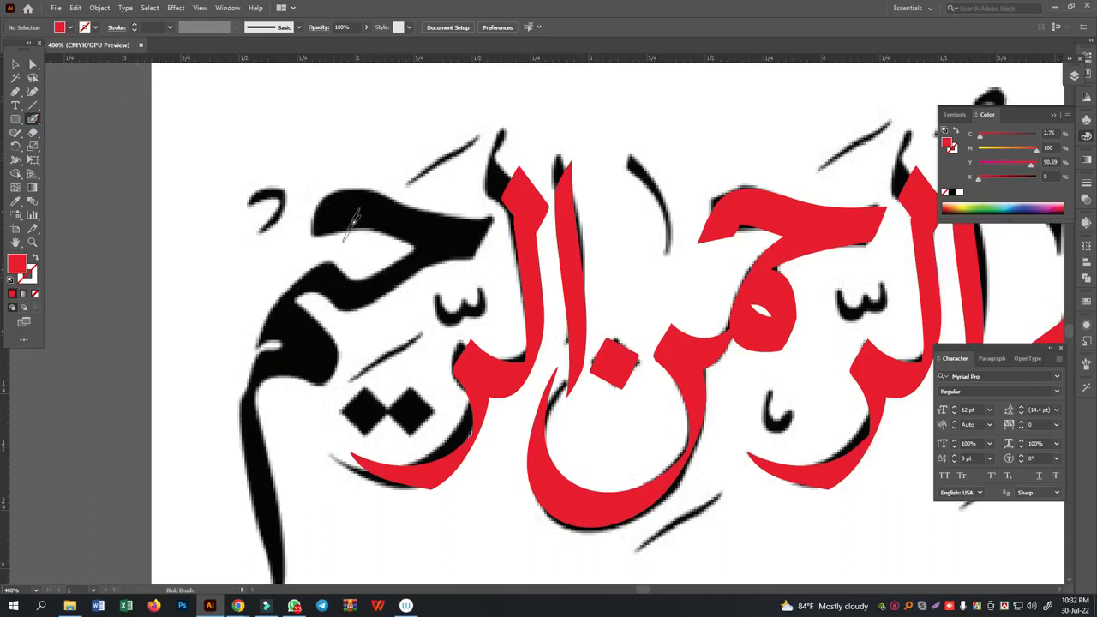
{"action": "mouse_move", "coordinate": [365, 219]}
{"action": "left_mouse_down"}
{"action": "mouse_move", "coordinate": [312, 222]}
{"action": "mouse_move", "coordinate": [379, 208]}
{"action": "mouse_move", "coordinate": [495, 227]}
{"action": "mouse_move", "coordinate": [360, 286]}
{"action": "mouse_move", "coordinate": [332, 279]}
{"action": "mouse_move", "coordinate": [302, 289]}
{"action": "mouse_move", "coordinate": [261, 330]}
{"action": "mouse_move", "coordinate": [274, 320]}
{"action": "mouse_move", "coordinate": [309, 335]}
{"action": "mouse_move", "coordinate": [339, 367]}
{"action": "mouse_move", "coordinate": [330, 378]}
{"action": "mouse_move", "coordinate": [287, 362]}
{"action": "mouse_move", "coordinate": [261, 367]}
{"action": "left_mouse_up"}
{"action": "key", "text": "shift+x"}
{"action": "scroll", "coordinate": [245, 343], "scroll_direction": "down", "scroll_amount": 4}
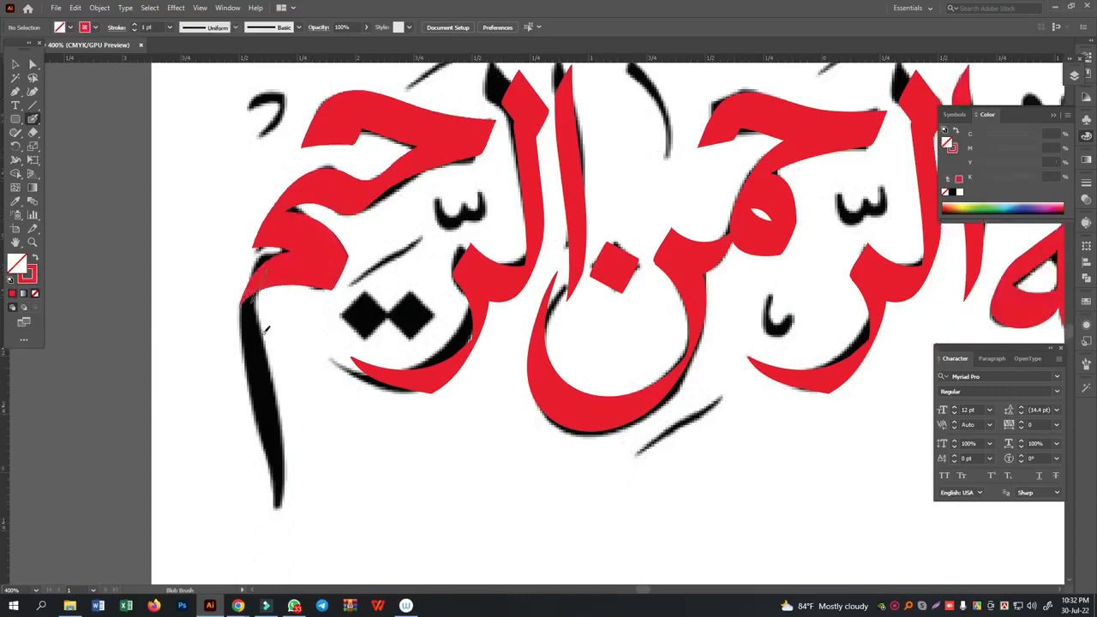
{"action": "mouse_move", "coordinate": [251, 250]}
{"action": "left_mouse_down"}
{"action": "mouse_move", "coordinate": [282, 418]}
{"action": "mouse_move", "coordinate": [271, 497]}
{"action": "left_mouse_up"}
- Copy the nun's diamond dot twice onto the pair of dots below the ya of al-Rahim
{"action": "scroll", "coordinate": [290, 514], "scroll_direction": "up", "scroll_amount": 2}
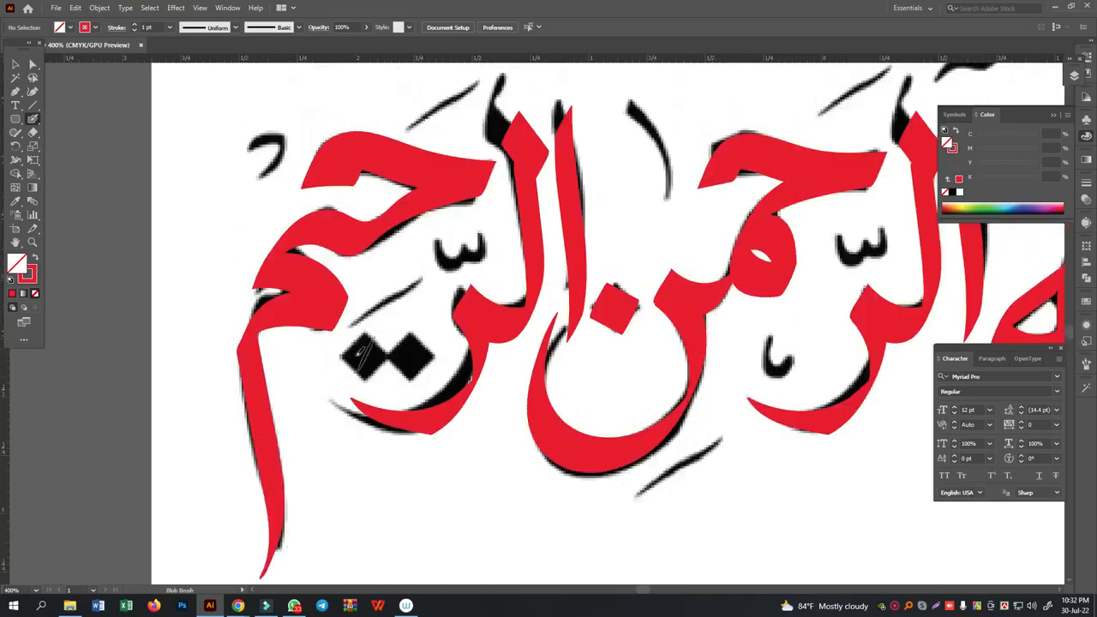
{"action": "left_click", "coordinate": [16, 65]}
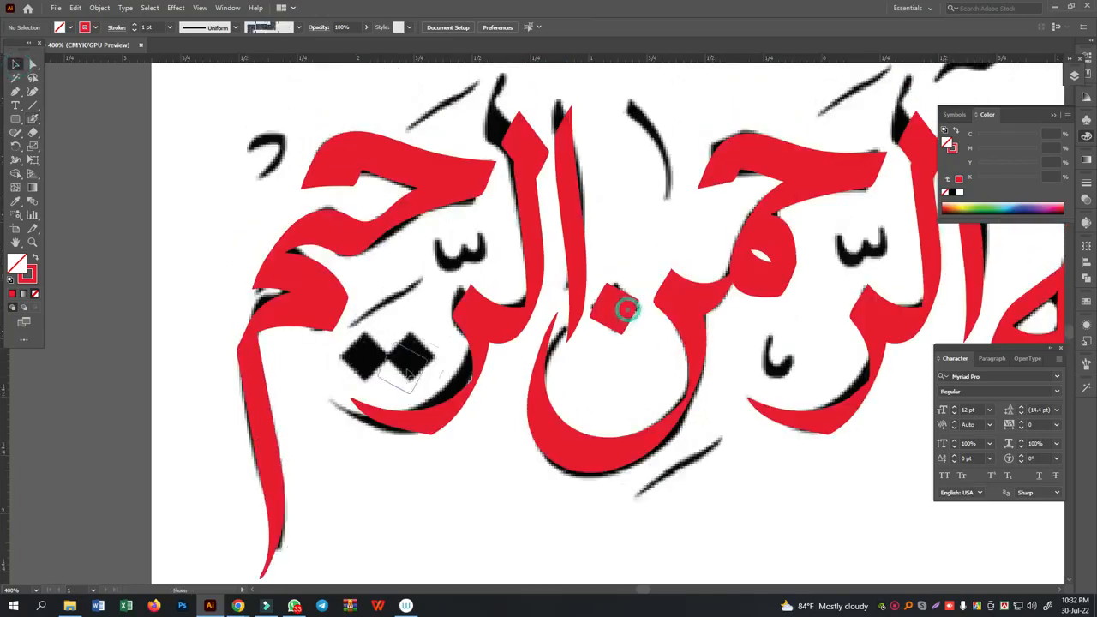
{"action": "left_click_drag", "start_coordinate": [374, 355], "coordinate": [410, 350]}
{"action": "left_click", "coordinate": [216, 336]}
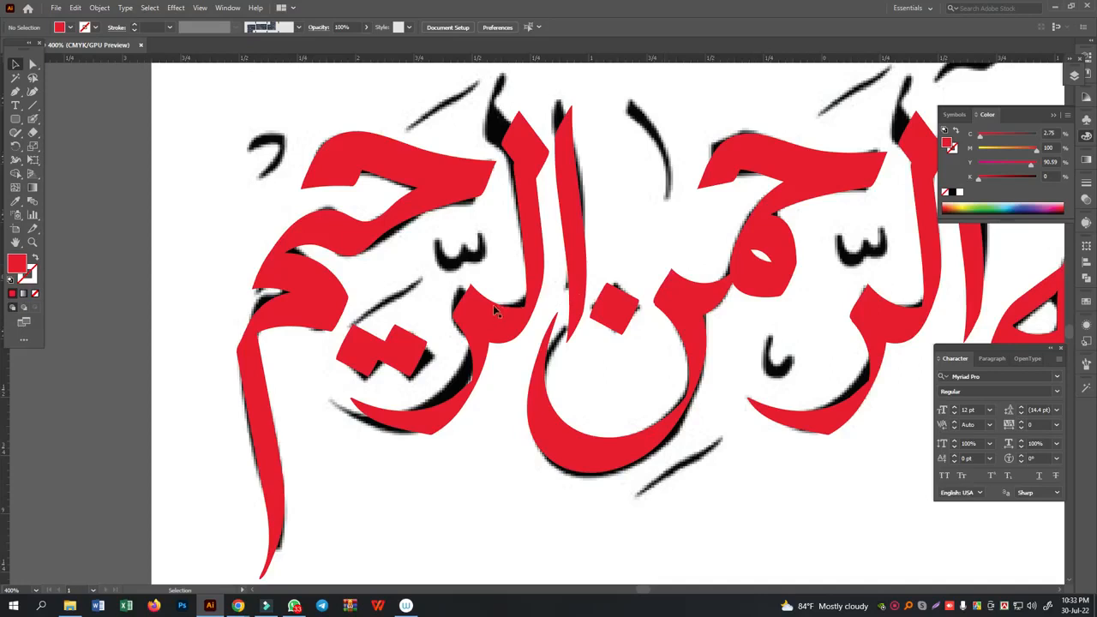
- Smooth the underside of the final meem's head by adjusting its anchor points with the Direct Selection tool
{"action": "left_click", "coordinate": [341, 322]}
{"action": "left_click", "coordinate": [32, 133]}
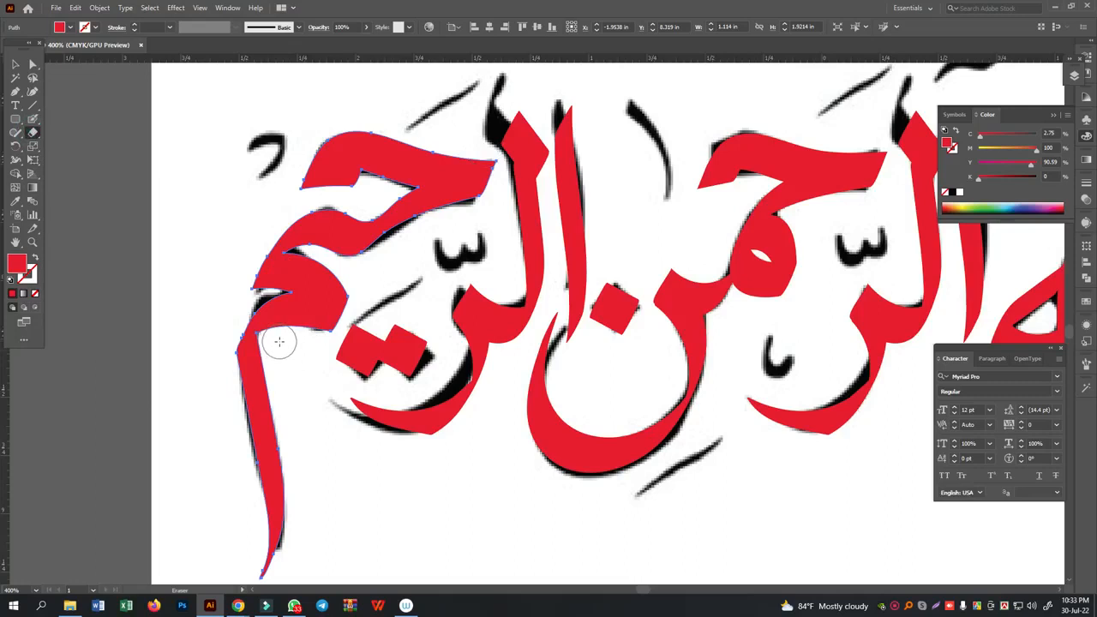
{"action": "left_click", "coordinate": [32, 63]}
{"action": "left_click", "coordinate": [154, 245]}
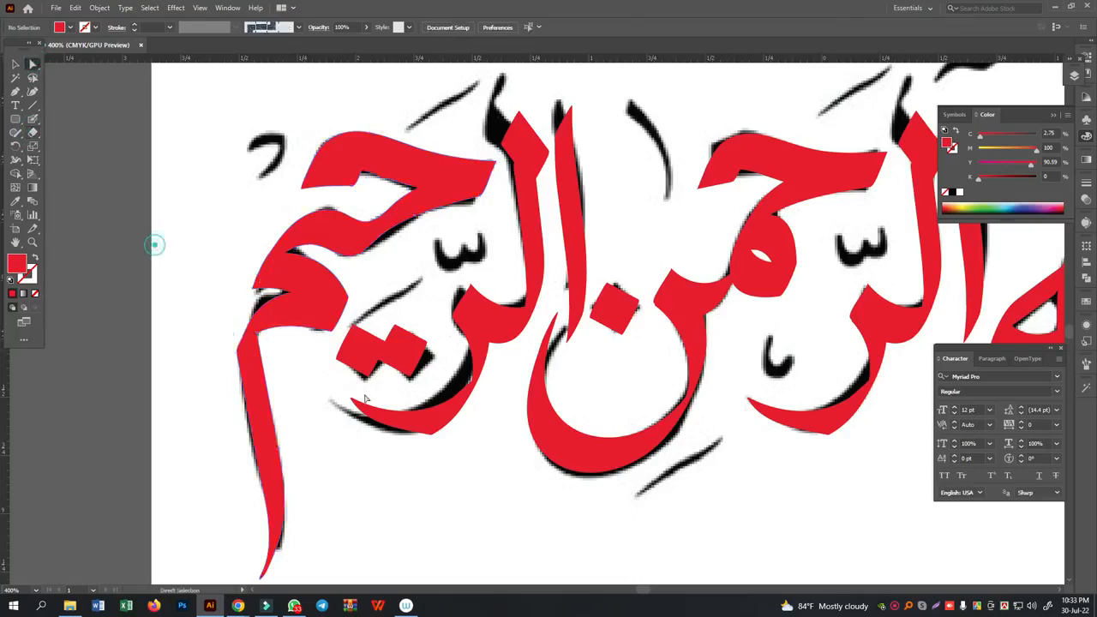
{"action": "left_click", "coordinate": [330, 333]}
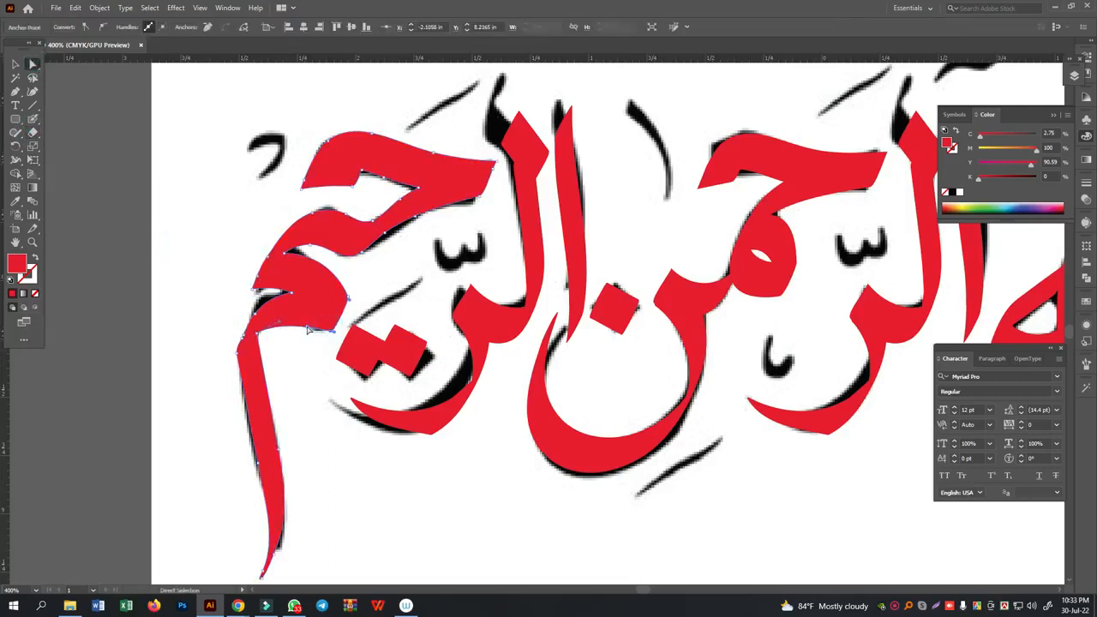
{"action": "left_click", "coordinate": [283, 326]}
{"action": "left_click", "coordinate": [300, 371]}
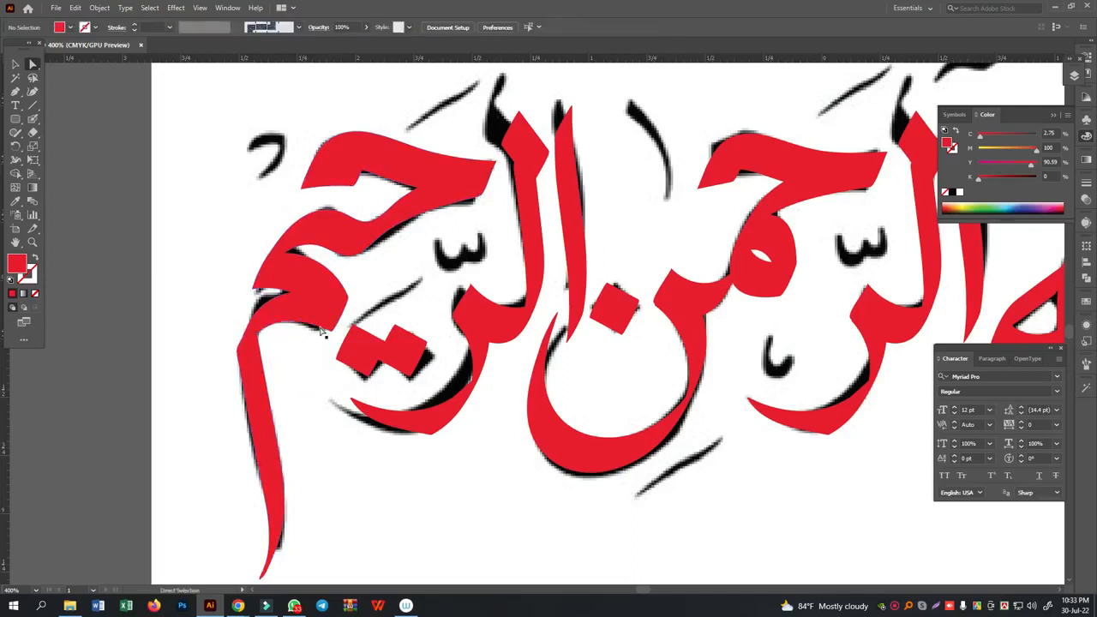
- Trace the small V-shaped mark above the ha of Allah in red with the Blob Brush
{"action": "scroll", "coordinate": [326, 338], "scroll_direction": "up", "scroll_amount": 2}
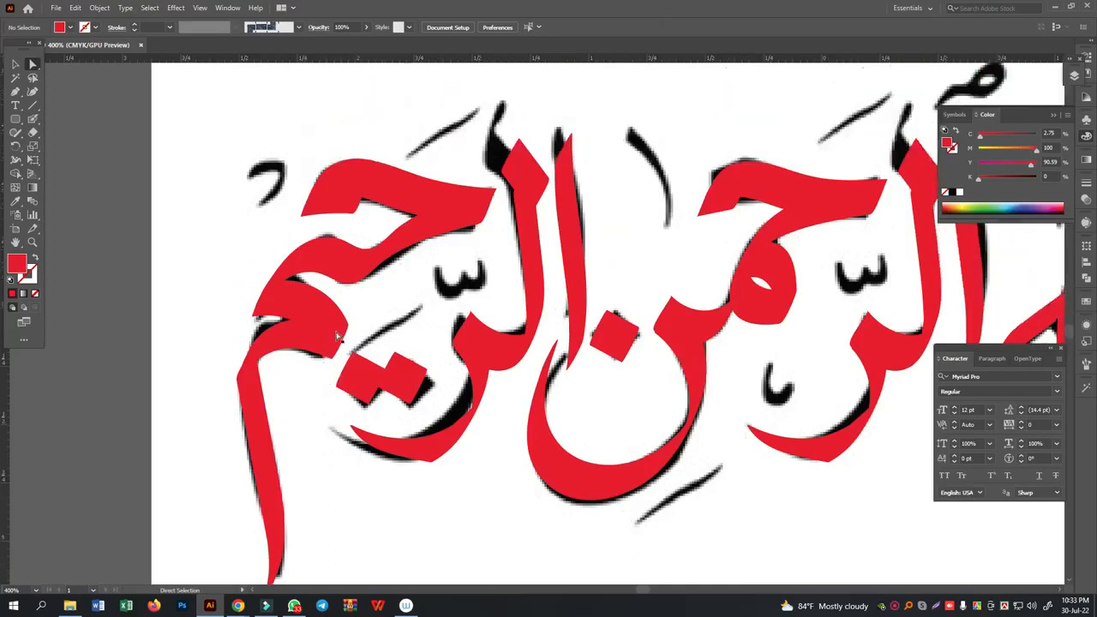
{"action": "key", "text": "ctrl+minus"}
{"action": "key", "text": "ctrl+minus"}
{"action": "left_click_drag", "start_coordinate": [735, 414], "coordinate": [513, 428]}
{"action": "key", "text": "ctrl+plus"}
{"action": "key", "text": "ctrl+plus"}
{"action": "key", "text": "ctrl+plus"}
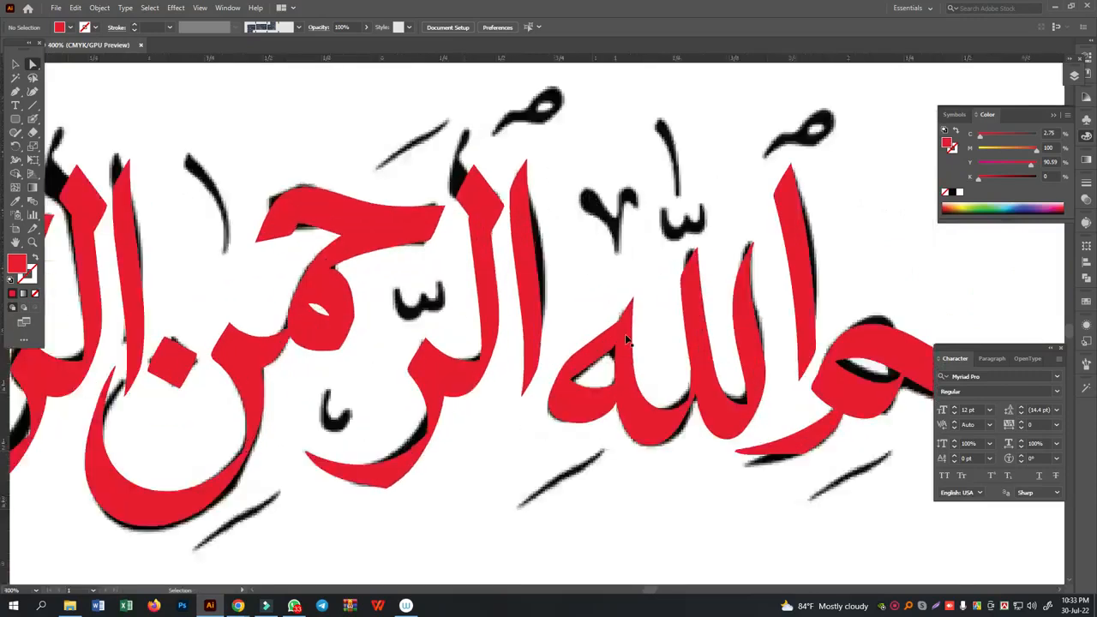
{"action": "scroll", "coordinate": [675, 226], "scroll_direction": "up", "scroll_amount": 5}
{"action": "left_click", "coordinate": [32, 119]}
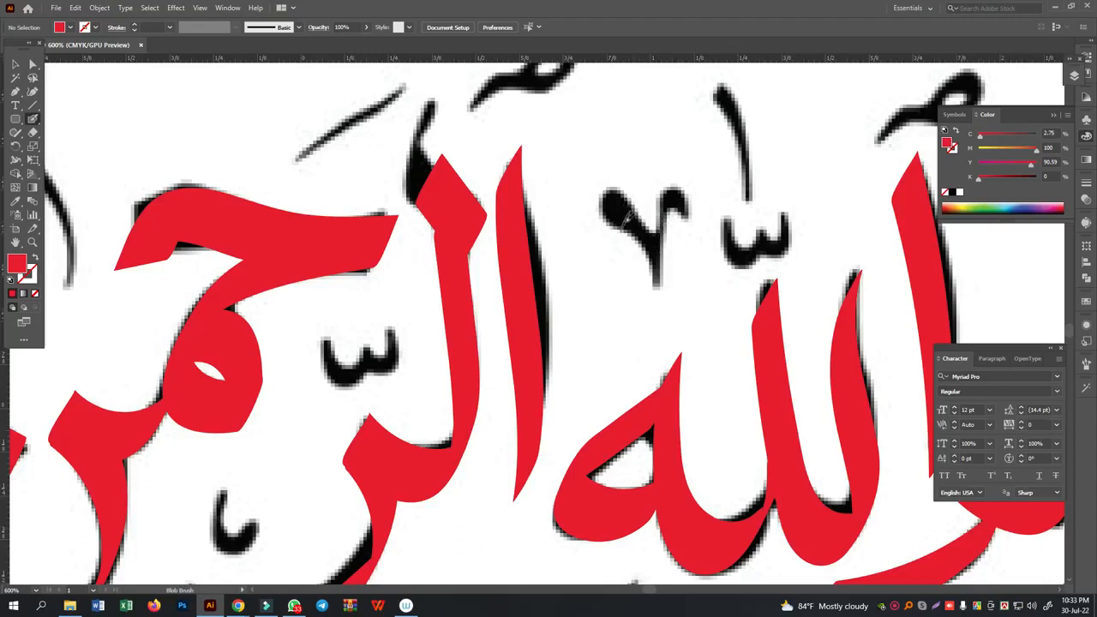
{"action": "mouse_move", "coordinate": [628, 218]}
{"action": "left_mouse_down"}
{"action": "mouse_move", "coordinate": [603, 197]}
{"action": "mouse_move", "coordinate": [662, 271]}
{"action": "left_mouse_up"}
{"action": "key", "text": "ctrl+z"}
{"action": "key", "text": "ctrl+z"}
{"action": "mouse_move", "coordinate": [626, 220]}
{"action": "left_mouse_down"}
{"action": "mouse_move", "coordinate": [606, 192]}
{"action": "mouse_move", "coordinate": [631, 208]}
{"action": "mouse_move", "coordinate": [653, 265]}
{"action": "left_mouse_up"}
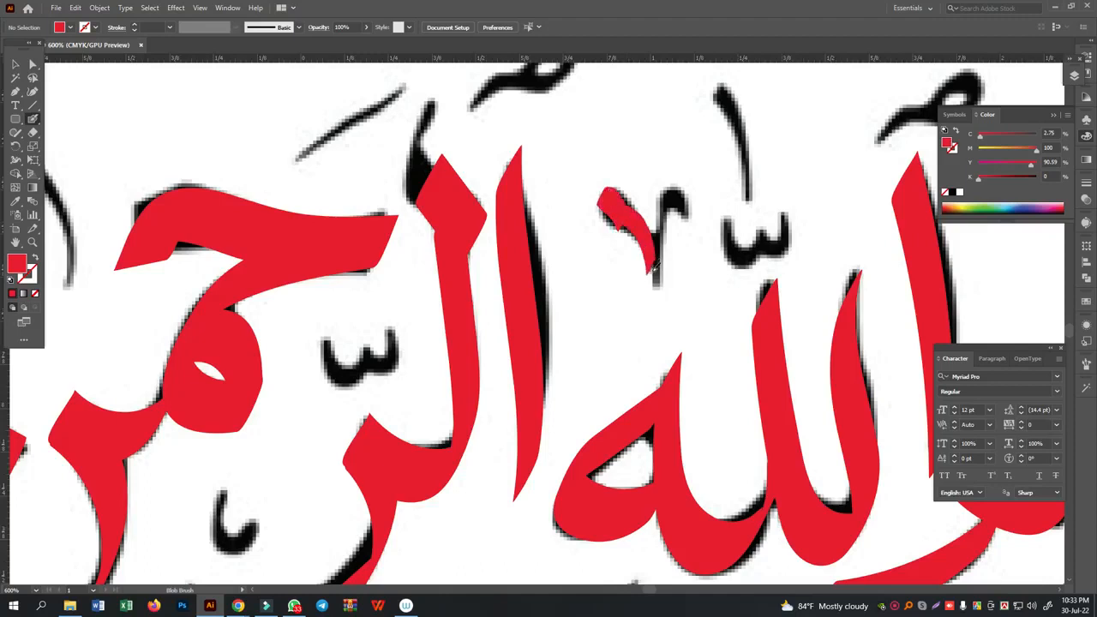
{"action": "left_click_drag", "start_coordinate": [671, 187], "coordinate": [691, 209]}
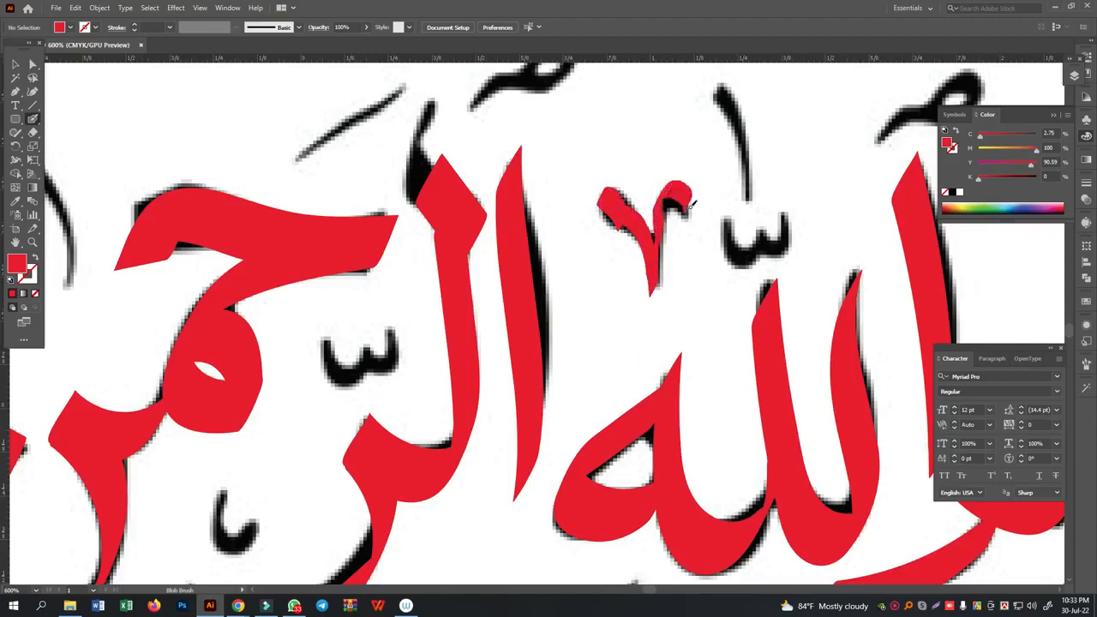
- Trace the small dagger alif and the shadda above the double lam of Allah in red
{"action": "scroll", "coordinate": [766, 283], "scroll_direction": "up", "scroll_amount": 2}
{"action": "mouse_move", "coordinate": [724, 141]}
{"action": "left_mouse_down"}
{"action": "mouse_move", "coordinate": [751, 196]}
{"action": "mouse_move", "coordinate": [746, 261]}
{"action": "mouse_move", "coordinate": [776, 279]}
{"action": "mouse_move", "coordinate": [778, 265]}
{"action": "mouse_move", "coordinate": [791, 290]}
{"action": "left_mouse_up"}
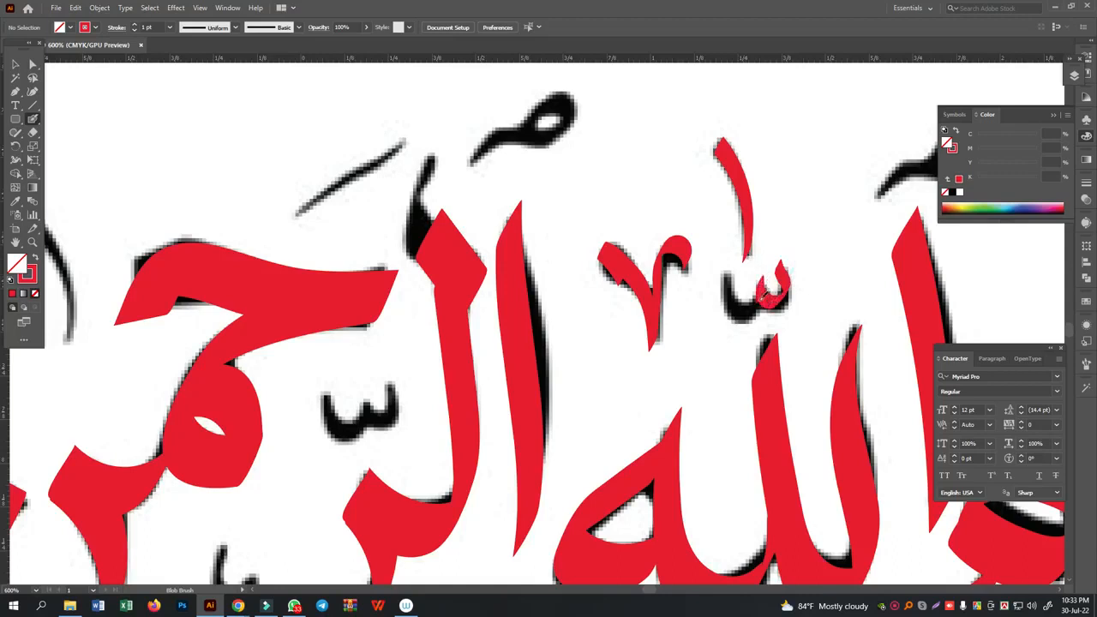
{"action": "left_click_drag", "start_coordinate": [729, 284], "coordinate": [730, 256]}
{"action": "scroll", "coordinate": [658, 257], "scroll_direction": "up", "scroll_amount": 2}
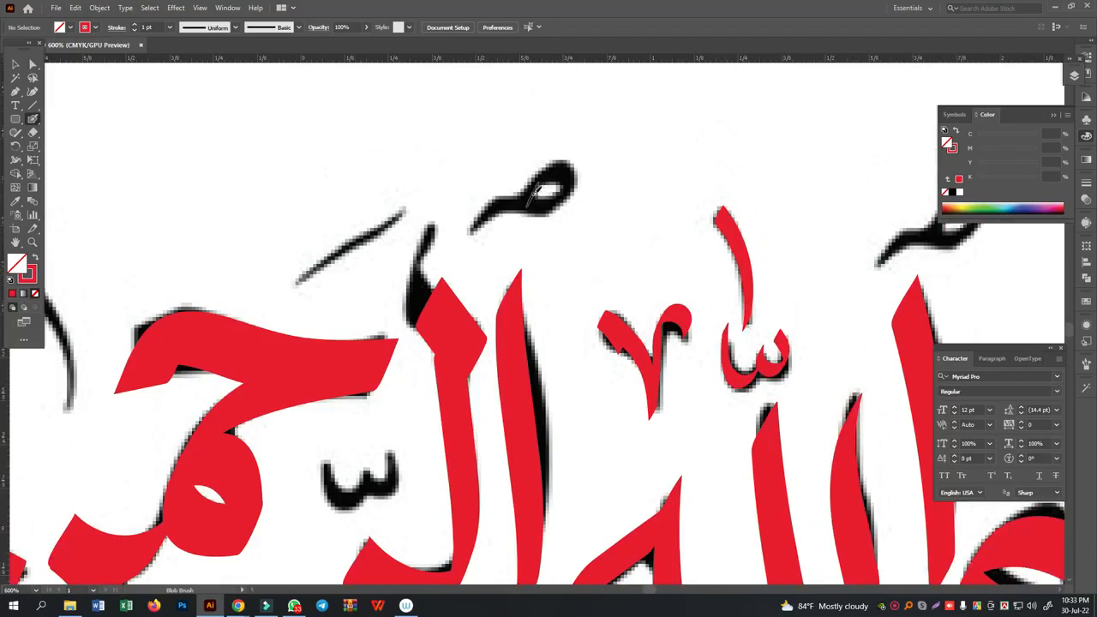
- Trace the looped mark above the alif of al-Rahman and the slanted fatha above its ha
{"action": "mouse_move", "coordinate": [535, 194]}
{"action": "left_mouse_down"}
{"action": "mouse_move", "coordinate": [560, 169]}
{"action": "mouse_move", "coordinate": [580, 182]}
{"action": "mouse_move", "coordinate": [556, 210]}
{"action": "mouse_move", "coordinate": [507, 204]}
{"action": "left_mouse_up"}
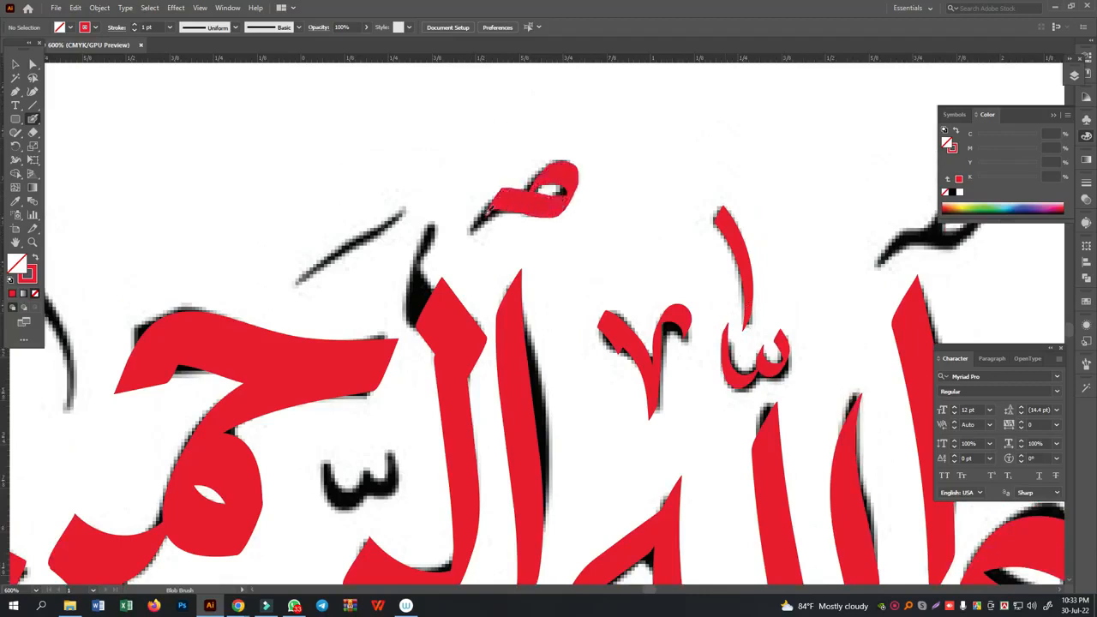
{"action": "scroll", "coordinate": [410, 279], "scroll_direction": "up", "scroll_amount": 2}
{"action": "left_click_drag", "start_coordinate": [409, 261], "coordinate": [285, 341]}
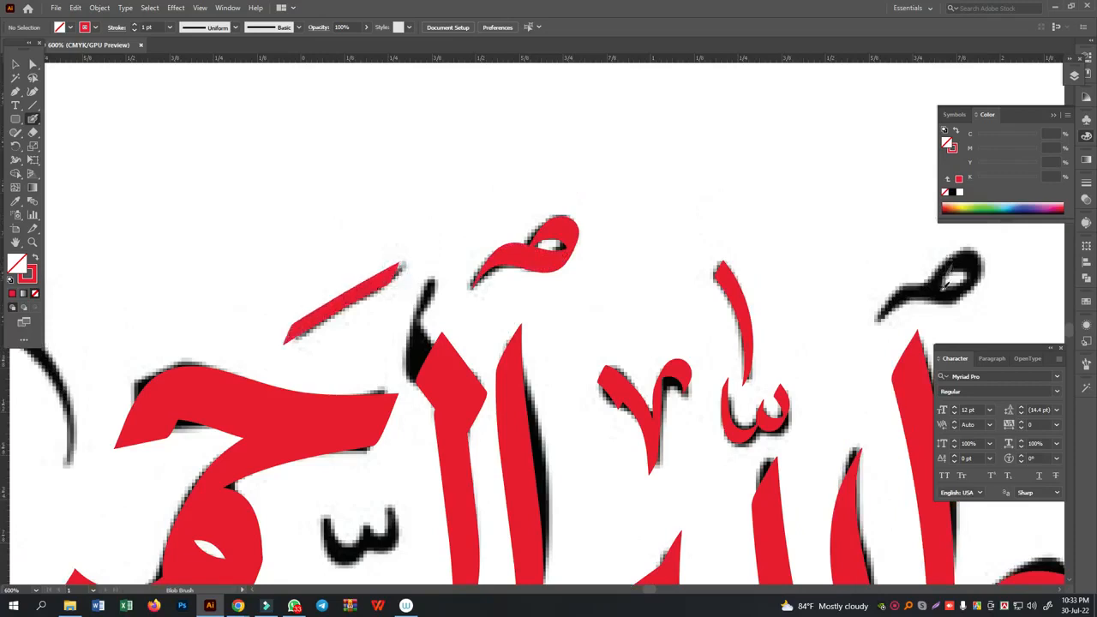
- Copy the looped mark onto the alif of Allah, and the dagger alif and shadda onto their places in al-Rahman
{"action": "left_click", "coordinate": [14, 65]}
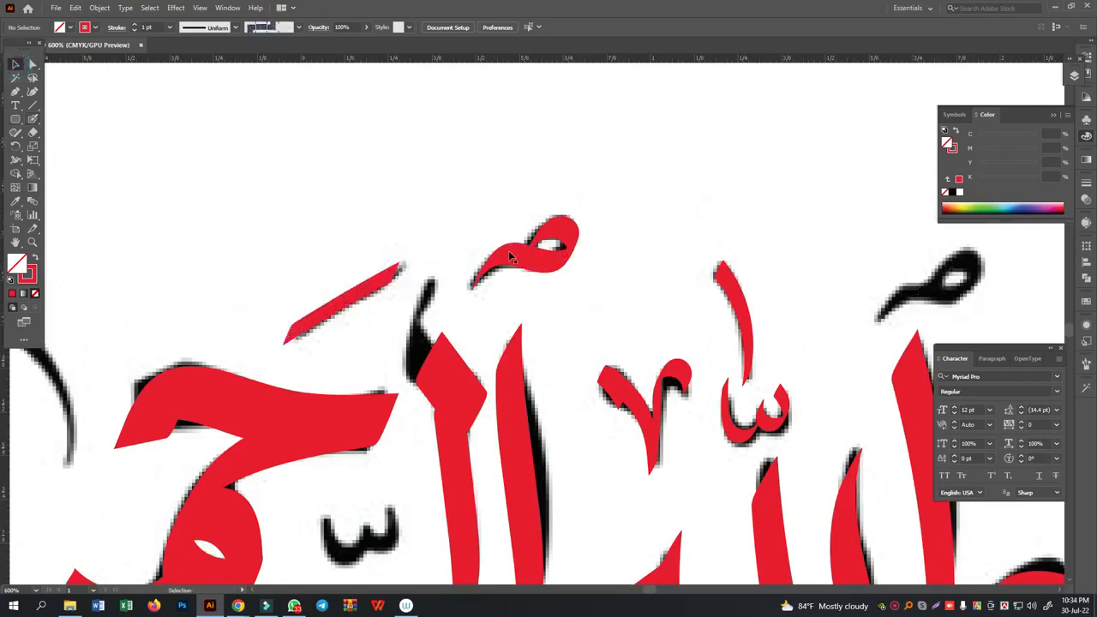
{"action": "left_click_drag", "start_coordinate": [924, 289], "coordinate": [919, 289]}
{"action": "left_click_drag", "start_coordinate": [177, 235], "coordinate": [480, 147]}
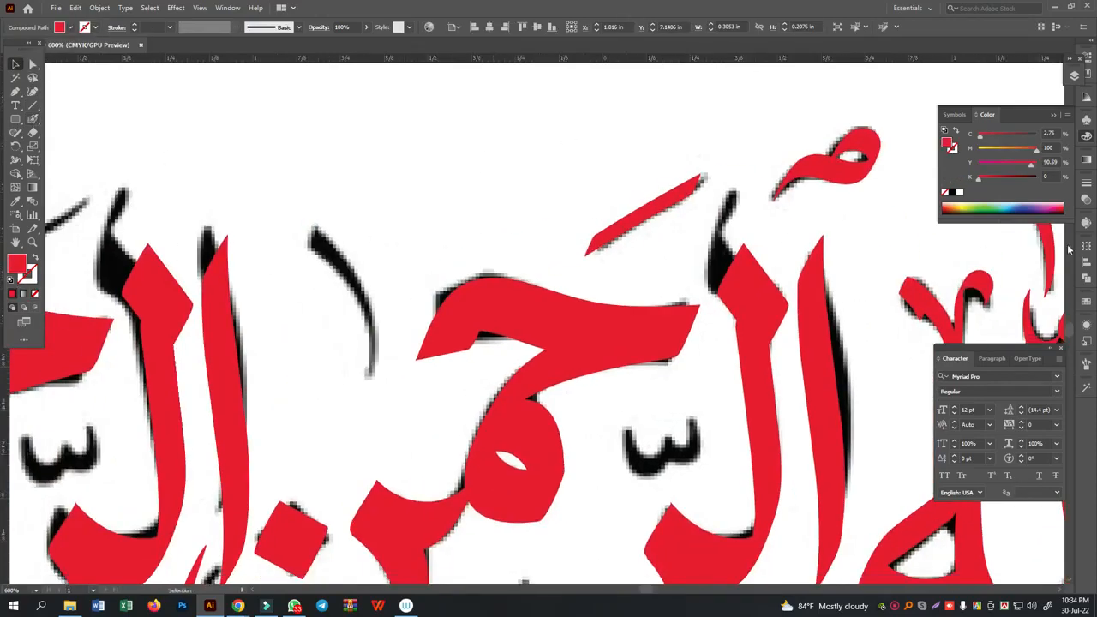
{"action": "left_click_drag", "start_coordinate": [1055, 256], "coordinate": [358, 313]}
{"action": "left_click_drag", "start_coordinate": [367, 369], "coordinate": [256, 260]}
{"action": "mouse_move", "coordinate": [929, 243]}
{"action": "left_mouse_down"}
{"action": "mouse_move", "coordinate": [592, 368]}
{"action": "mouse_move", "coordinate": [550, 369]}
{"action": "left_mouse_up"}
- Trace the small hooked mark below the ha of al-Rahman with the Blob Brush
{"action": "left_click", "coordinate": [33, 119]}
{"action": "mouse_move", "coordinate": [444, 500]}
{"action": "left_mouse_down"}
{"action": "mouse_move", "coordinate": [428, 522]}
{"action": "mouse_move", "coordinate": [411, 506]}
{"action": "left_mouse_up"}
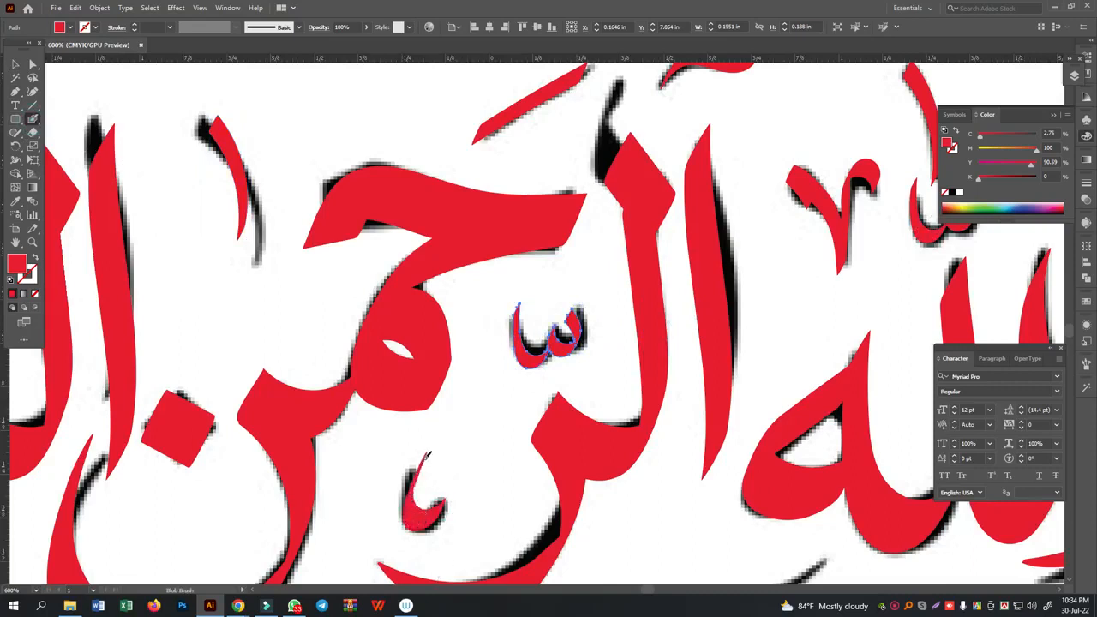
{"action": "key", "text": "ctrl+shift+a"}
- Copy the shadda above the ra of al-Rahim, and the slanted stroke above its ha and above the ya's dots
{"action": "left_click", "coordinate": [16, 64]}
{"action": "left_click_drag", "start_coordinate": [312, 339], "coordinate": [680, 315]}
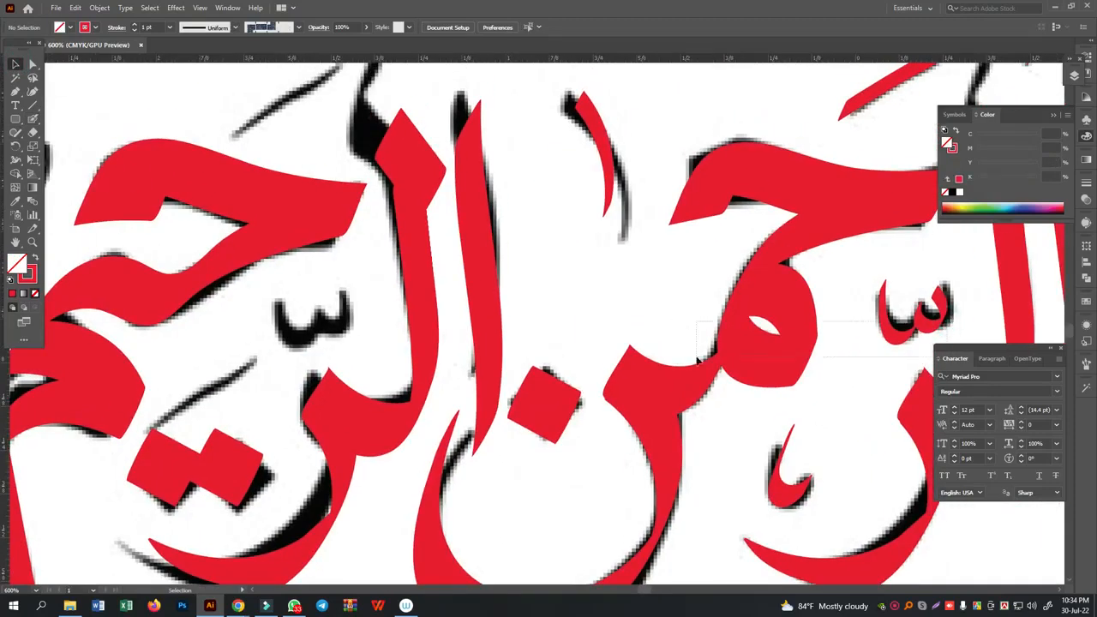
{"action": "key", "text": "shift+x"}
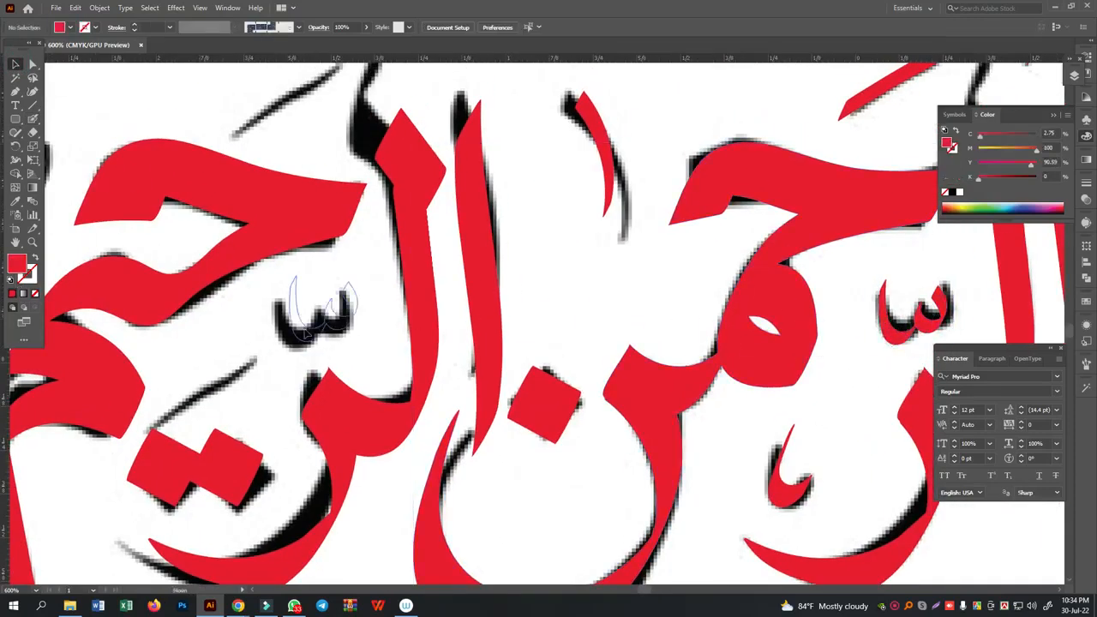
{"action": "scroll", "coordinate": [491, 390], "scroll_direction": "up", "scroll_amount": 2}
{"action": "mouse_move", "coordinate": [868, 167]}
{"action": "left_mouse_down"}
{"action": "mouse_move", "coordinate": [238, 189]}
{"action": "mouse_move", "coordinate": [258, 185]}
{"action": "mouse_move", "coordinate": [160, 494]}
{"action": "mouse_move", "coordinate": [176, 472]}
{"action": "left_mouse_up"}
- Paint a diamond-shaped head onto the top of the alif of al-Rahim with the Blob Brush
{"action": "left_click", "coordinate": [33, 121]}
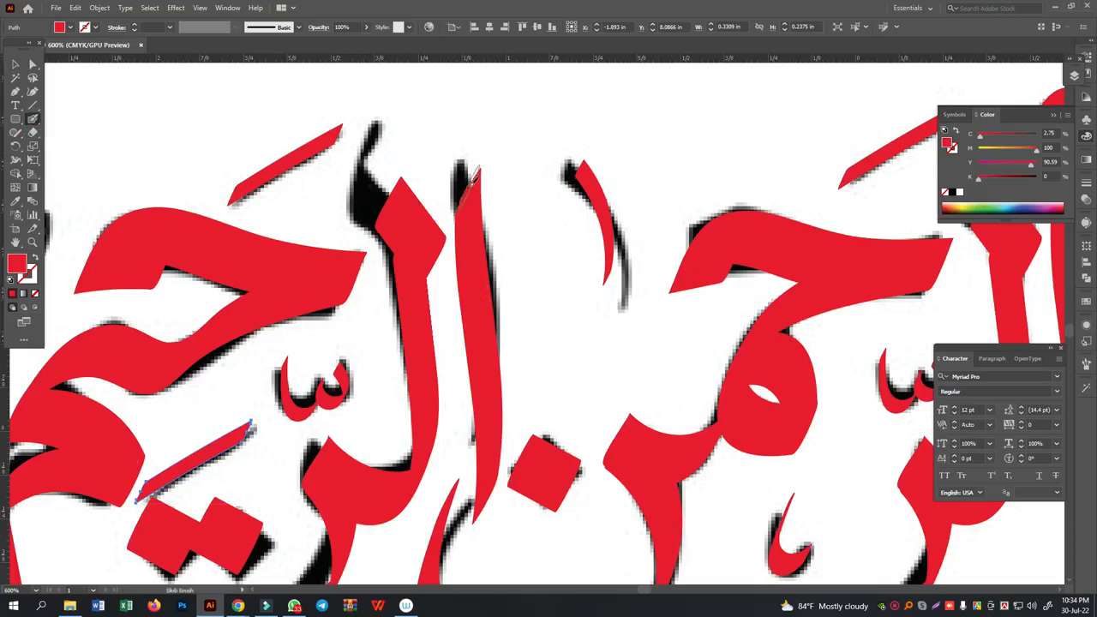
{"action": "mouse_move", "coordinate": [463, 198]}
{"action": "left_mouse_down"}
{"action": "mouse_move", "coordinate": [485, 206]}
{"action": "mouse_move", "coordinate": [501, 244]}
{"action": "mouse_move", "coordinate": [458, 164]}
{"action": "mouse_move", "coordinate": [501, 240]}
{"action": "mouse_move", "coordinate": [495, 252]}
{"action": "left_mouse_up"}
{"action": "key", "text": "ctrl+z"}
- Copy the diamond-headed alif of al-Rahim onto the alifs of al-Rahman and Allah
{"action": "left_click", "coordinate": [16, 61]}
{"action": "key", "text": "ctrl+minus"}
{"action": "key", "text": "ctrl+minus"}
{"action": "key", "text": "ctrl+minus"}
{"action": "key", "text": "space"}
{"action": "left_click_drag", "start_coordinate": [589, 213], "coordinate": [481, 190]}
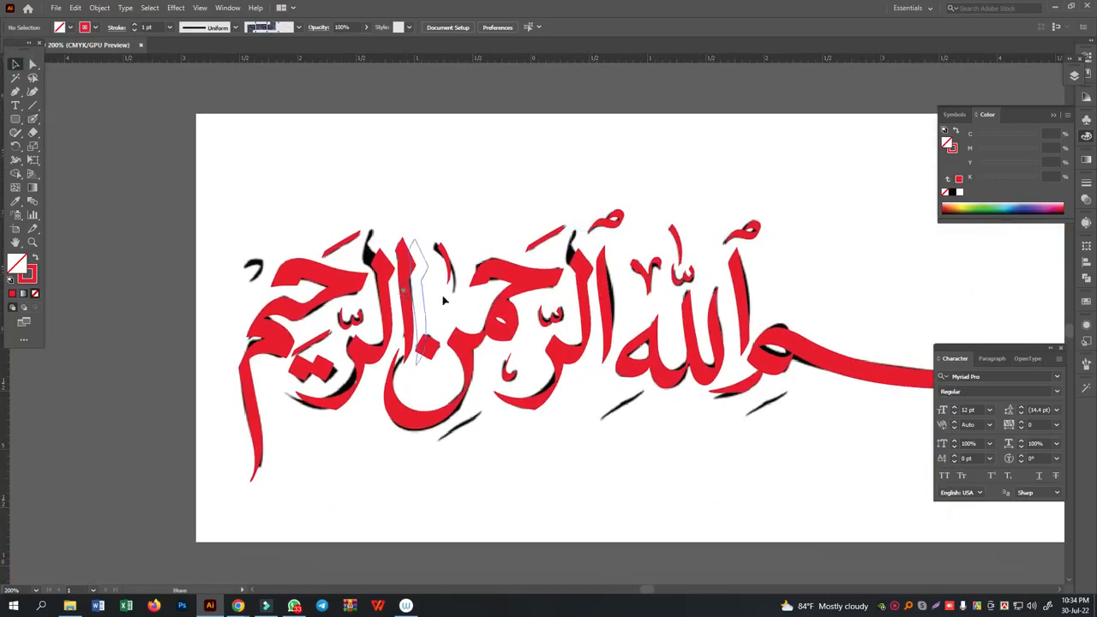
{"action": "left_click_drag", "start_coordinate": [590, 315], "coordinate": [741, 315]}
- Delete the old plain alif strokes lying under the new alifs of Allah and al-Rahman
{"action": "left_click", "coordinate": [808, 248]}
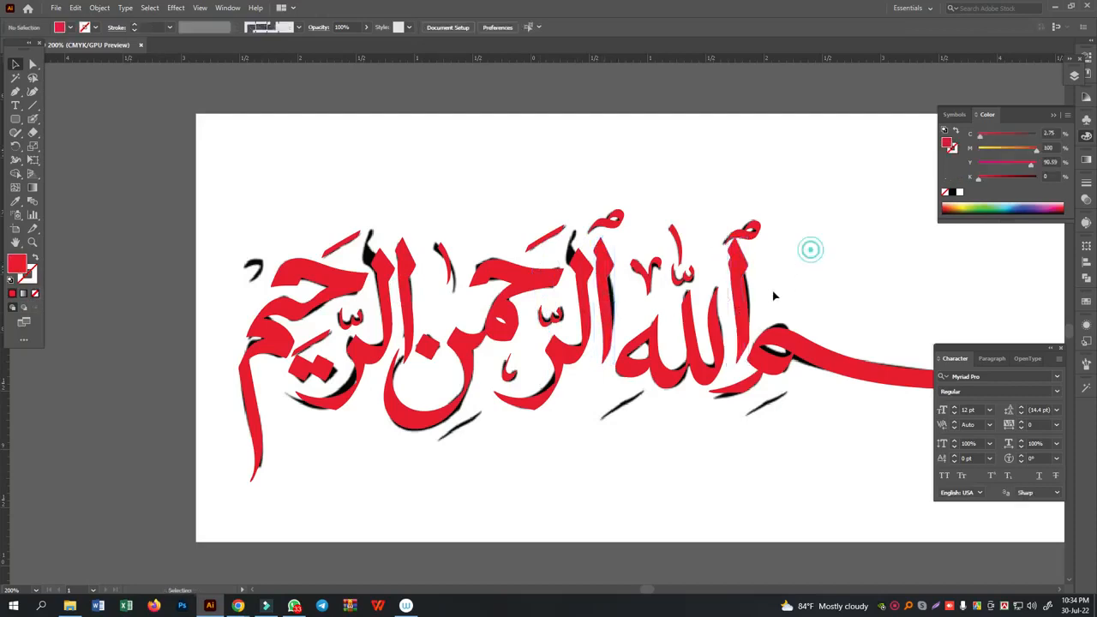
{"action": "left_click", "coordinate": [748, 293]}
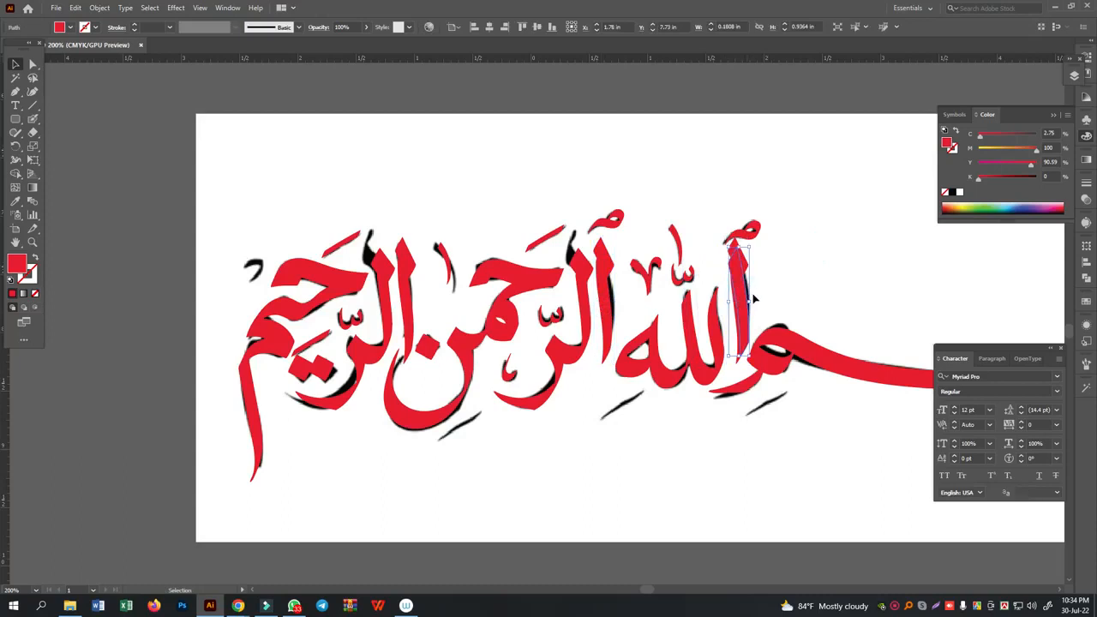
{"action": "key", "text": "Delete"}
{"action": "left_click", "coordinate": [607, 302]}
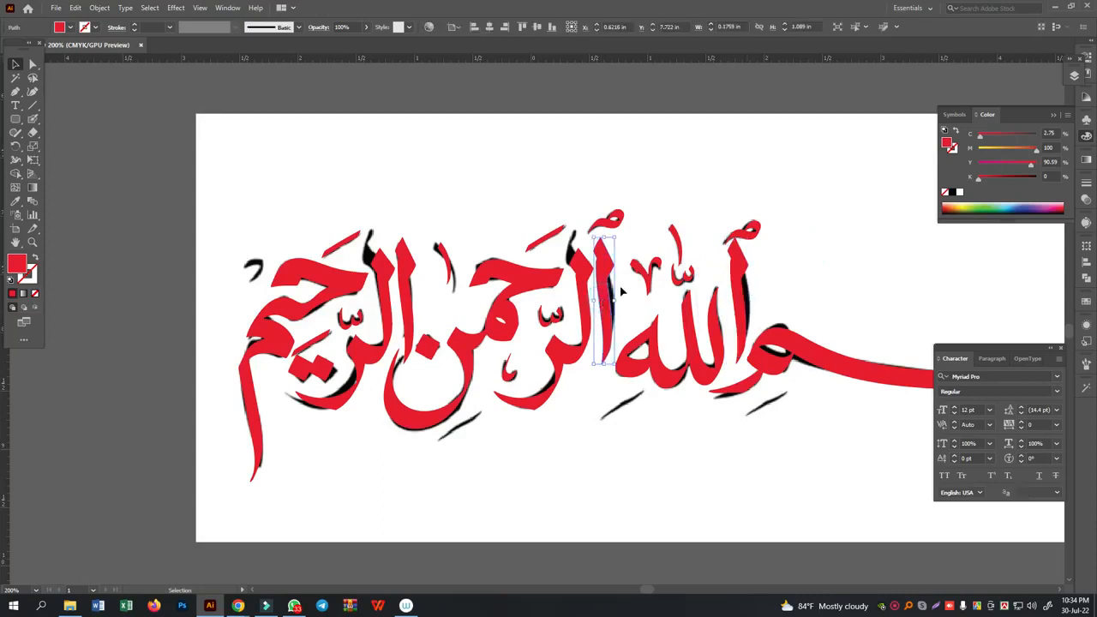
{"action": "key", "text": "Delete"}
{"action": "left_click", "coordinate": [607, 296]}
{"action": "key", "text": "Delete"}
{"action": "key", "text": "ctrl+z"}
{"action": "left_click", "coordinate": [521, 452]}
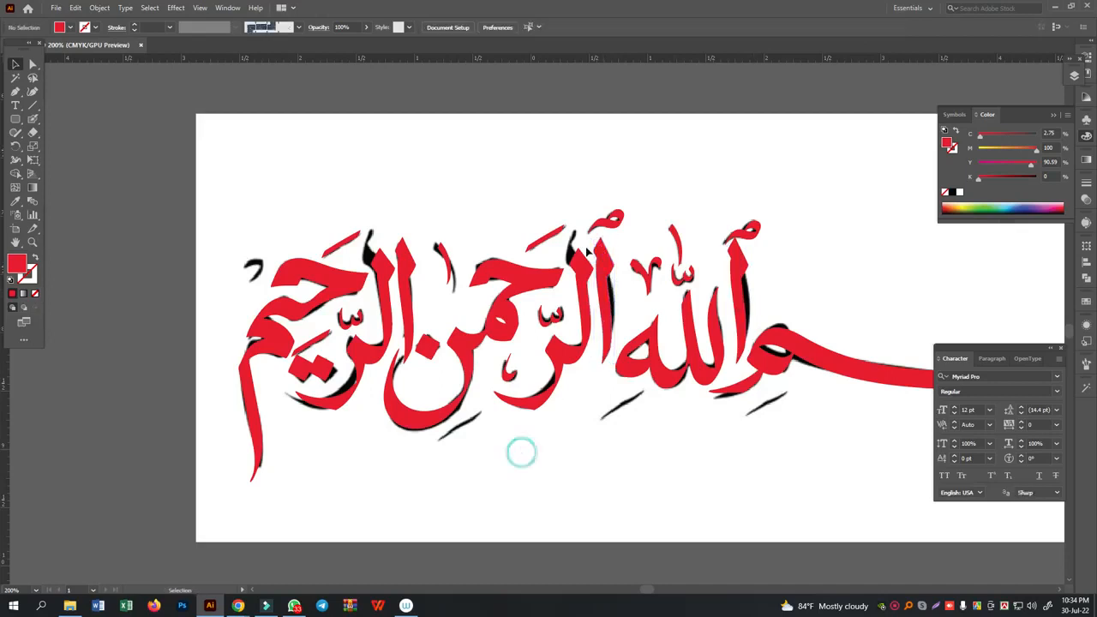
- Copy the slanted stroke onto the kasra marks below the nun, the ha of Allah and the meem of Bism
{"action": "mouse_move", "coordinate": [465, 441]}
{"action": "left_mouse_down"}
{"action": "mouse_move", "coordinate": [464, 423]}
{"action": "mouse_move", "coordinate": [657, 399]}
{"action": "mouse_move", "coordinate": [620, 404]}
{"action": "mouse_move", "coordinate": [765, 401]}
{"action": "left_mouse_up"}
{"action": "left_click", "coordinate": [477, 473]}
{"action": "left_click", "coordinate": [643, 446]}
{"action": "left_click", "coordinate": [763, 457]}
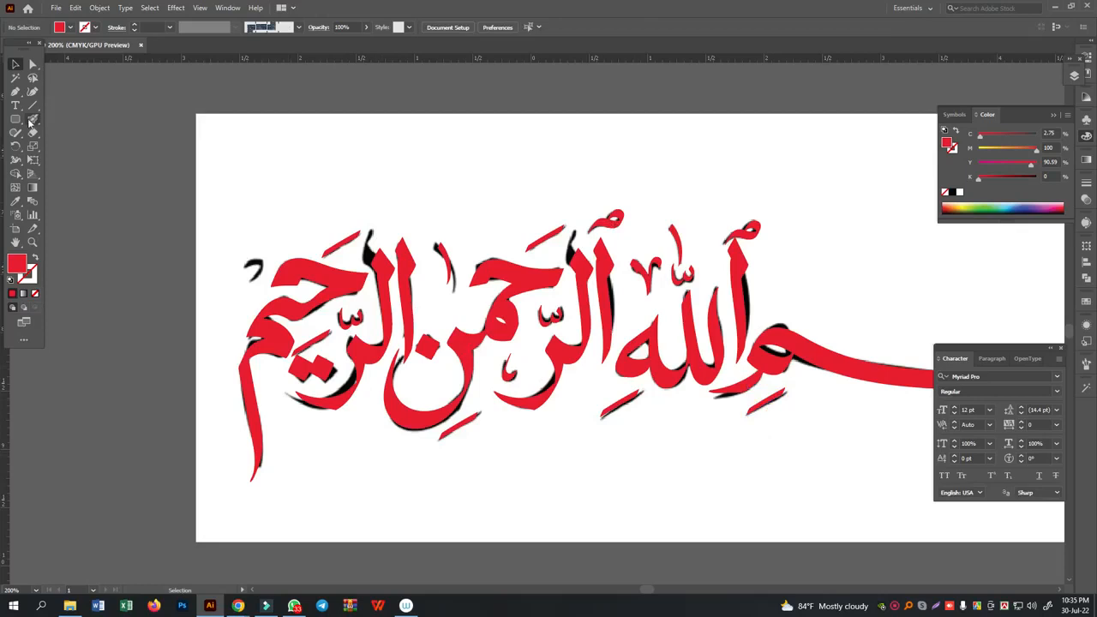
- Trace the small curved mark above the final meem of al-Rahim with a smaller Blob Brush
{"action": "left_click", "coordinate": [32, 119]}
{"action": "key", "text": "ctrl+equal"}
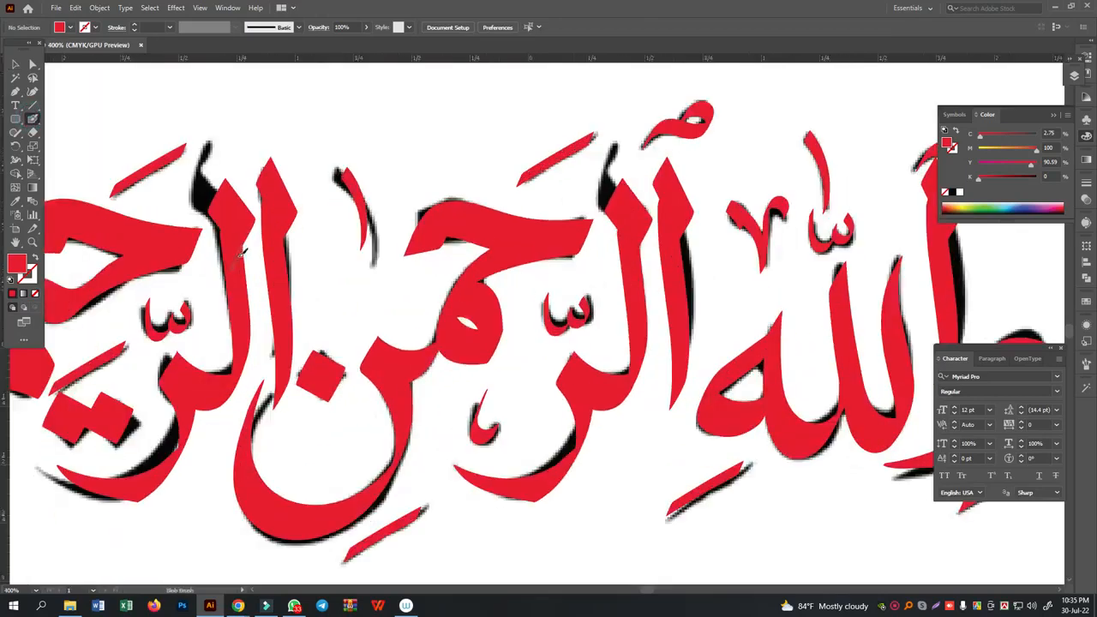
{"action": "scroll", "coordinate": [141, 288], "scroll_direction": "left", "scroll_amount": 5}
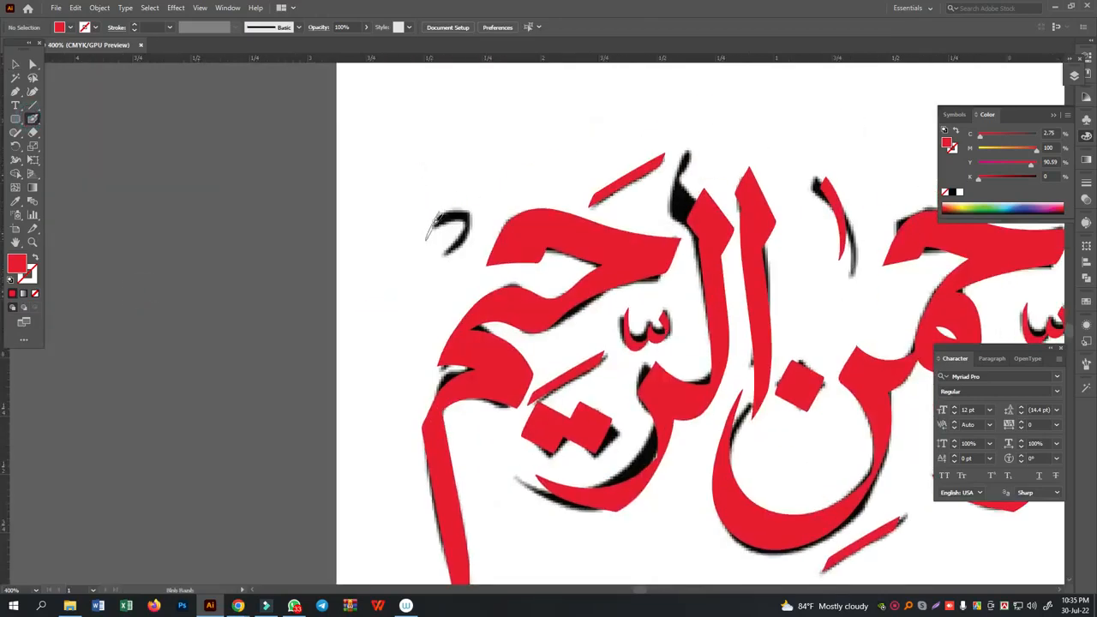
{"action": "key", "text": "ctrl+equal"}
{"action": "key", "text": "ctrl+equal"}
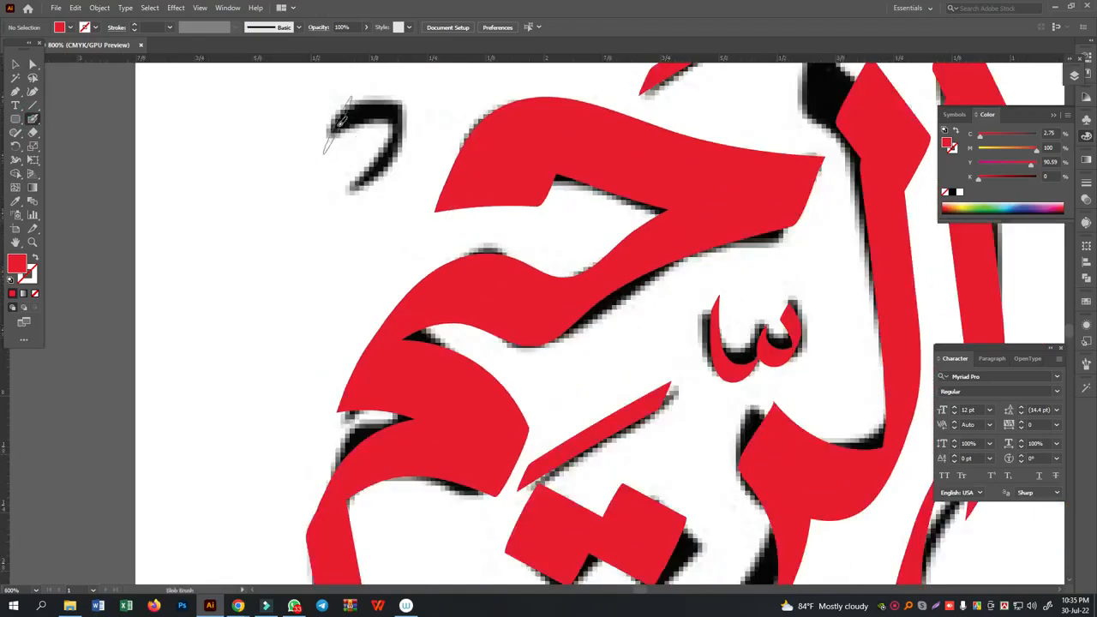
{"action": "key", "text": "bracketleft"}
{"action": "key", "text": "bracketleft"}
{"action": "key", "text": "bracketleft"}
{"action": "key", "text": "bracketleft"}
{"action": "mouse_move", "coordinate": [335, 129]}
{"action": "left_mouse_down"}
{"action": "mouse_move", "coordinate": [399, 104]}
{"action": "mouse_move", "coordinate": [405, 120]}
{"action": "mouse_move", "coordinate": [373, 182]}
{"action": "mouse_move", "coordinate": [330, 218]}
{"action": "left_mouse_up"}
{"action": "key", "text": "ctrl+z"}
- Erase the excess tail of the small curved mark above the final meem
{"action": "left_click", "coordinate": [16, 64]}
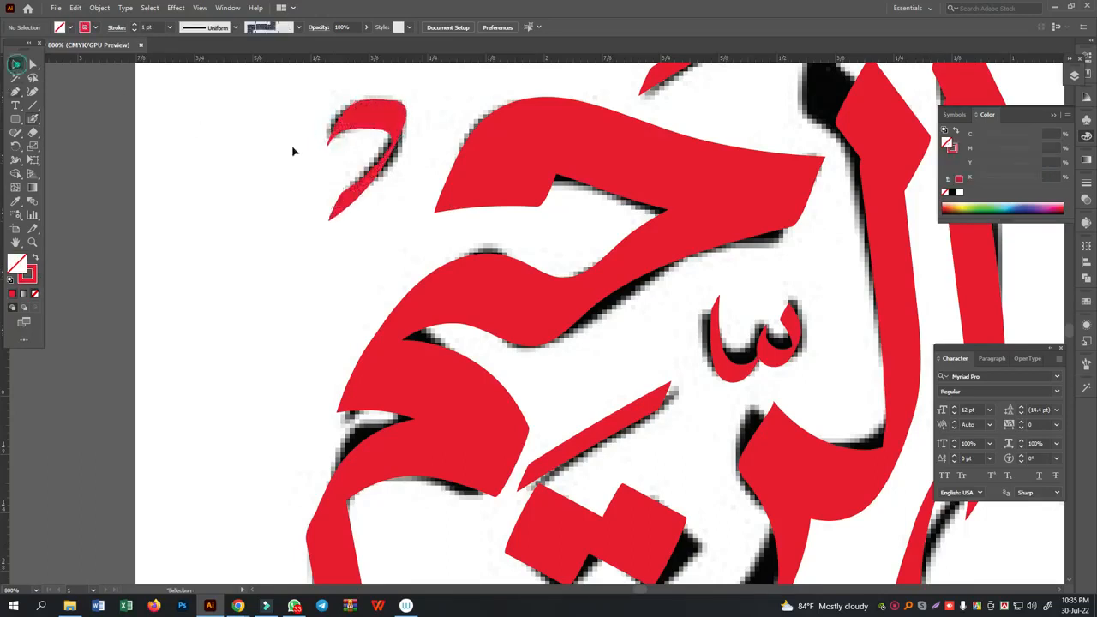
{"action": "left_click", "coordinate": [359, 204]}
{"action": "key", "text": "shift+e"}
{"action": "mouse_move", "coordinate": [367, 203]}
{"action": "left_mouse_down"}
{"action": "mouse_move", "coordinate": [332, 232]}
{"action": "mouse_move", "coordinate": [375, 215]}
{"action": "left_mouse_up"}
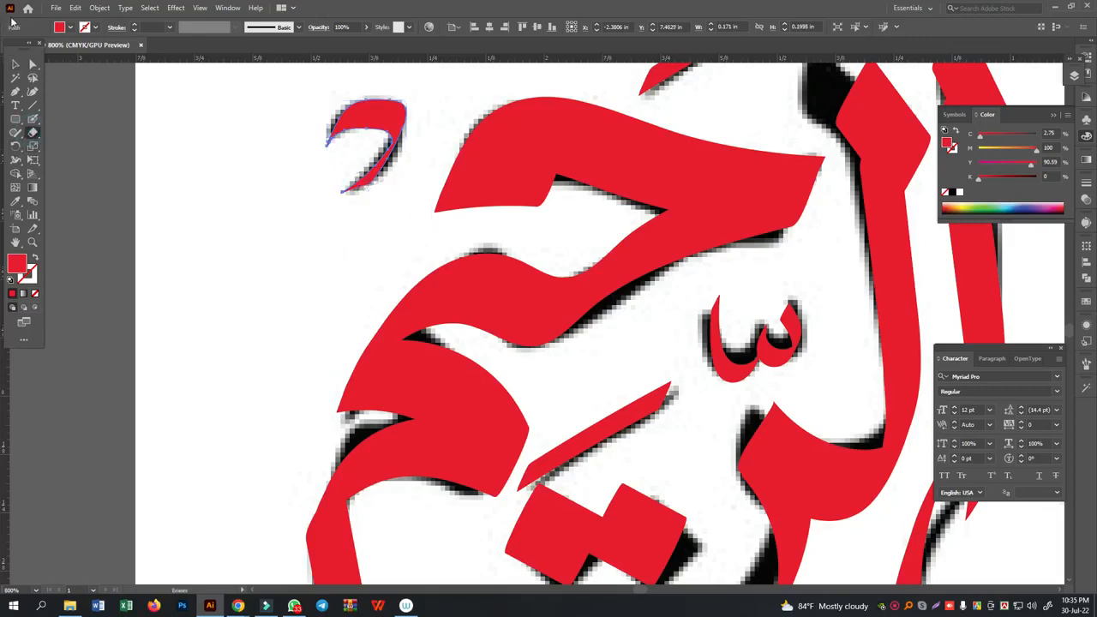
{"action": "left_click", "coordinate": [16, 64]}
{"action": "left_click", "coordinate": [201, 197]}
- Copy the nun's diamond dot and slanted kasra stroke onto the matching marks below the ba of Bism
{"action": "key", "text": "ctrl+minus"}
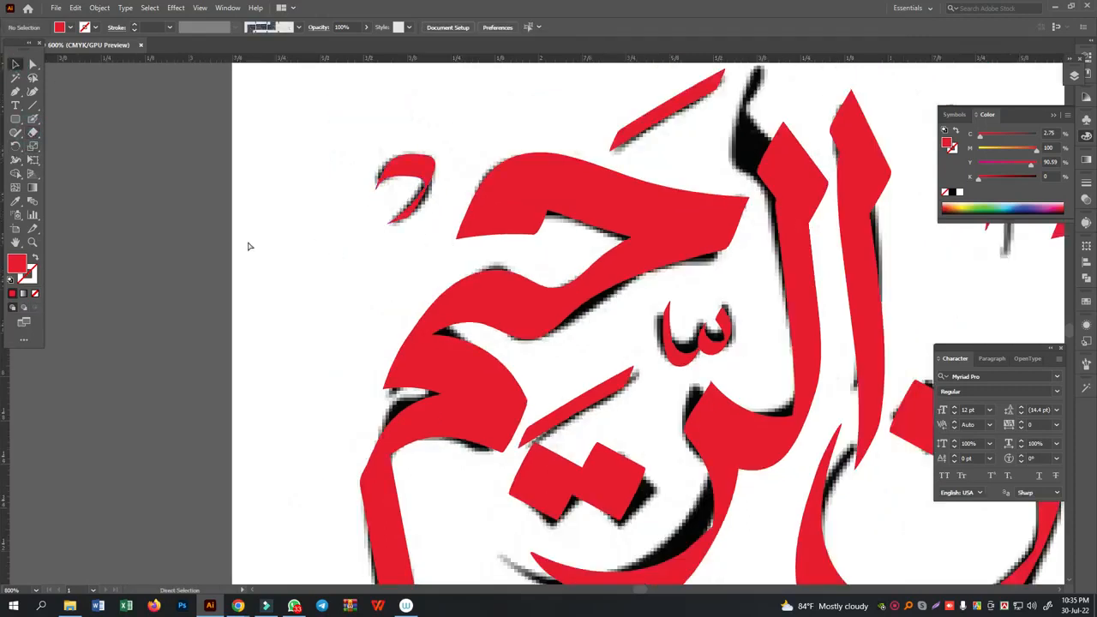
{"action": "key", "text": "ctrl+minus"}
{"action": "key", "text": "ctrl+minus"}
{"action": "key", "text": "ctrl+minus"}
{"action": "key", "text": "ctrl+minus"}
{"action": "key", "text": "space"}
{"action": "left_click_drag", "start_coordinate": [761, 480], "coordinate": [218, 415]}
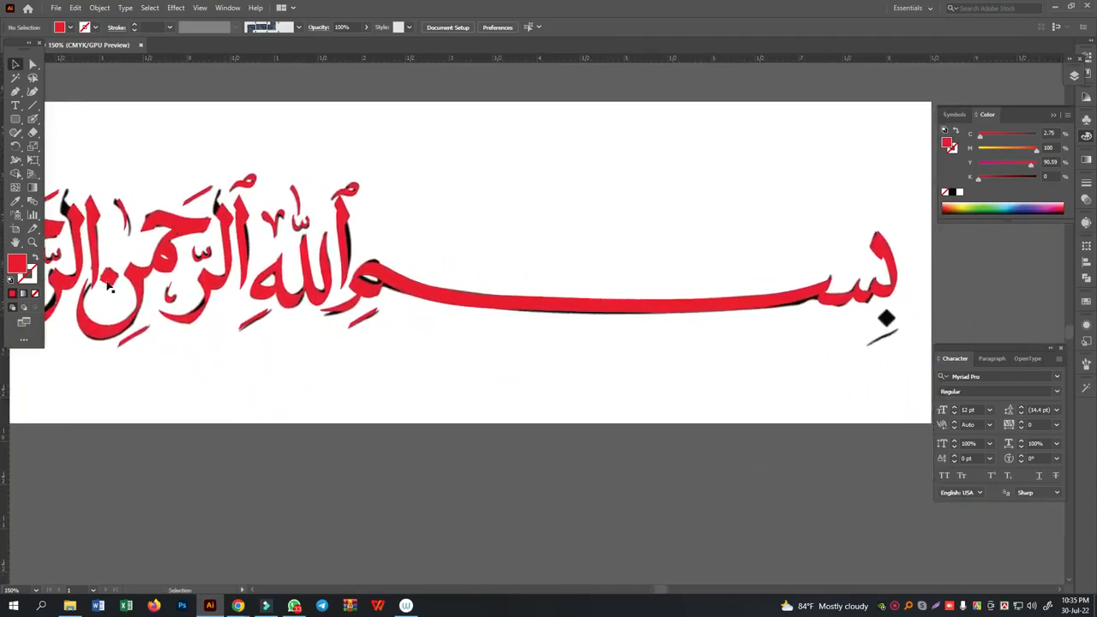
{"action": "left_click", "coordinate": [885, 318]}
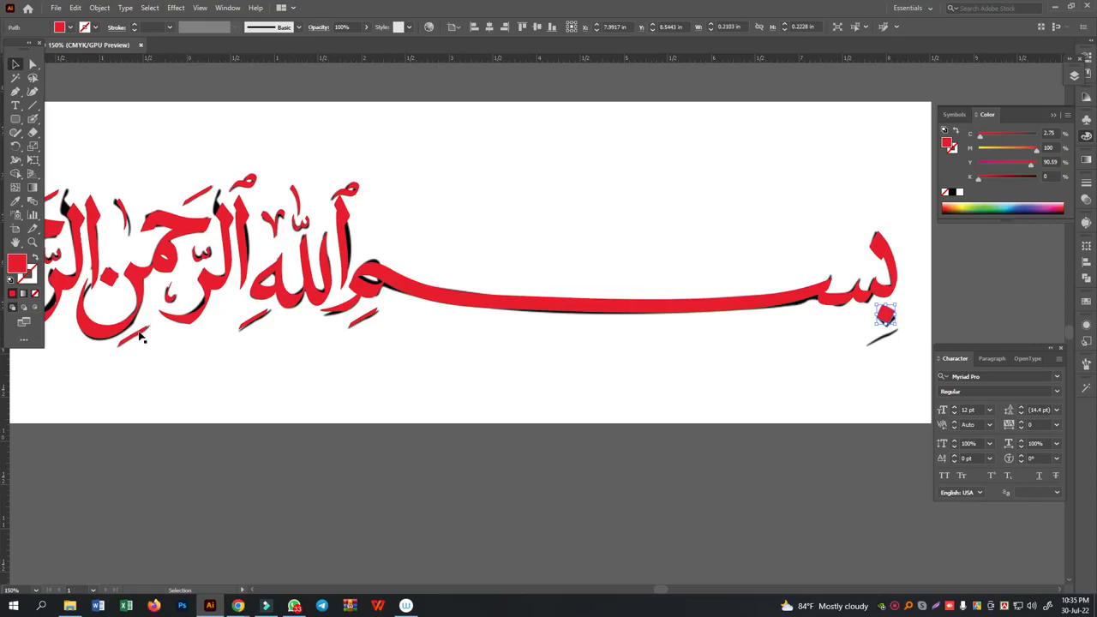
{"action": "left_click", "coordinate": [729, 407]}
- Move the whole red tracing out below the reference artboard and fill it with white
{"action": "key", "text": "ctrl+minus"}
{"action": "key", "text": "ctrl+minus"}
{"action": "left_click_drag", "start_coordinate": [264, 250], "coordinate": [574, 374]}
{"action": "left_click_drag", "start_coordinate": [211, 237], "coordinate": [820, 399]}
{"action": "left_click_drag", "start_coordinate": [485, 310], "coordinate": [486, 457]}
{"action": "left_click", "coordinate": [960, 193]}
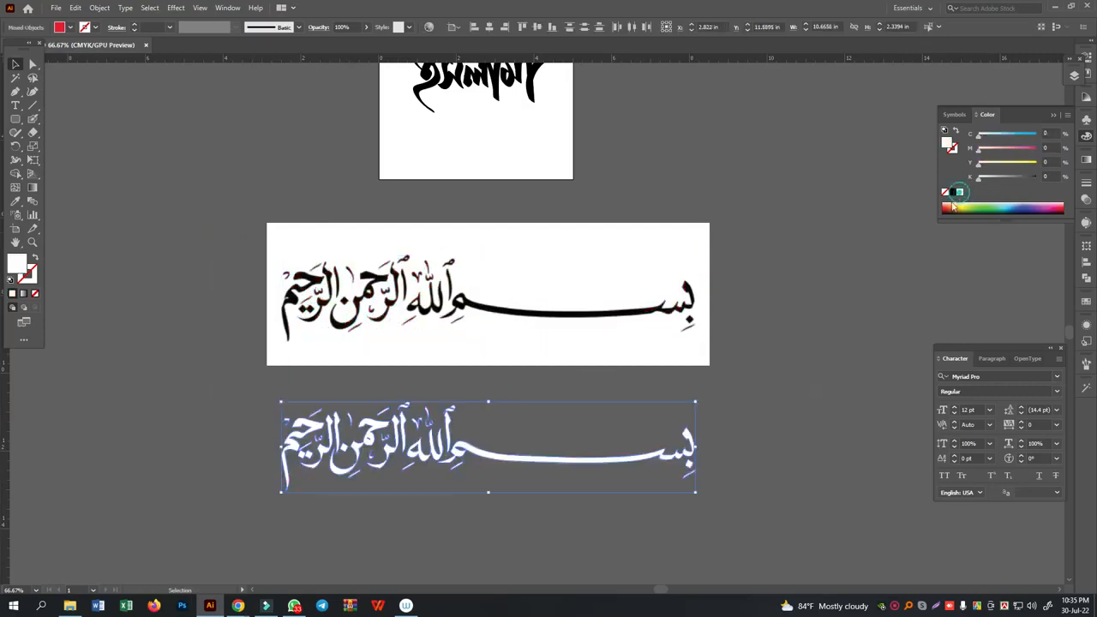
{"action": "left_click", "coordinate": [830, 294]}
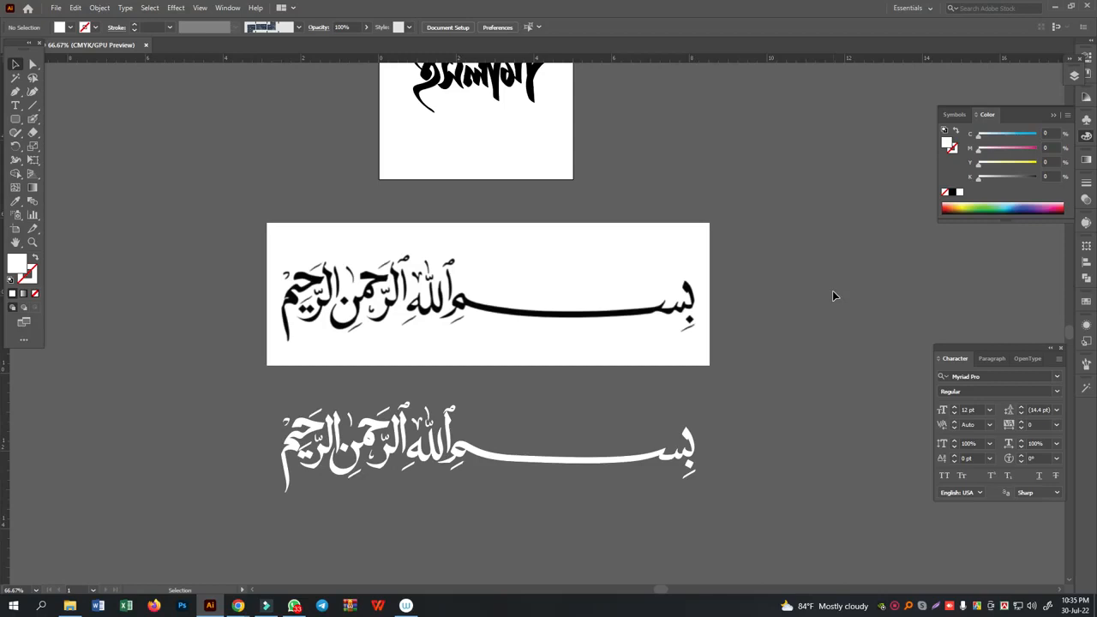
- Start a Pen path along the head of the ba in Bism, with a white stroke and no fill
{"action": "key", "text": "ctrl+plus"}
{"action": "key", "text": "ctrl+plus"}
{"action": "key", "text": "ctrl+plus"}
{"action": "key", "text": "ctrl+plus"}
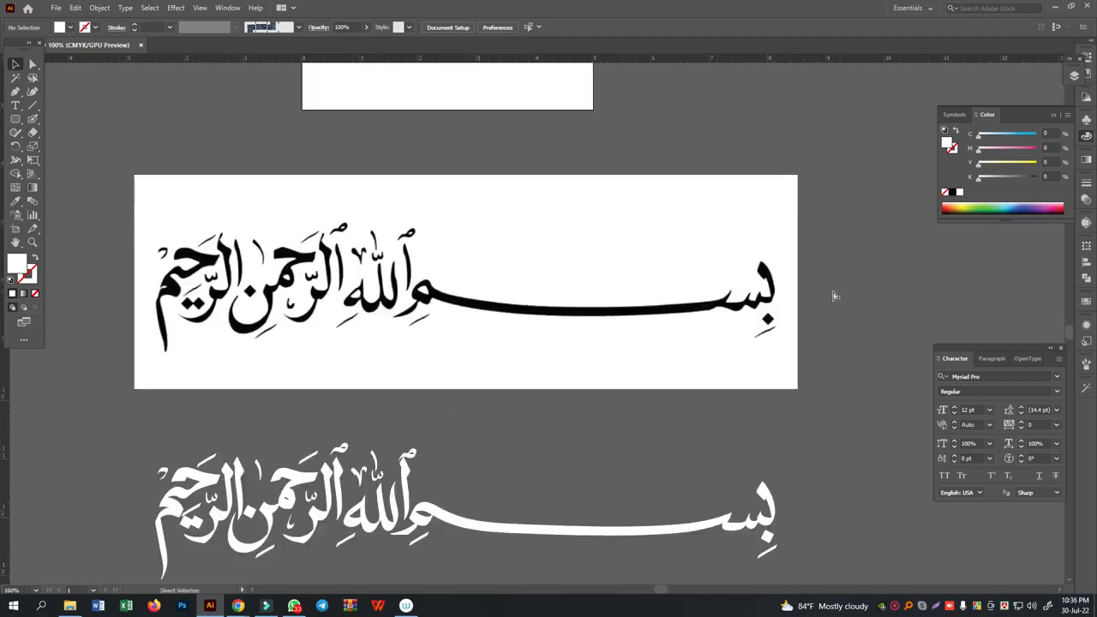
{"action": "left_click_drag", "start_coordinate": [635, 393], "coordinate": [169, 382]}
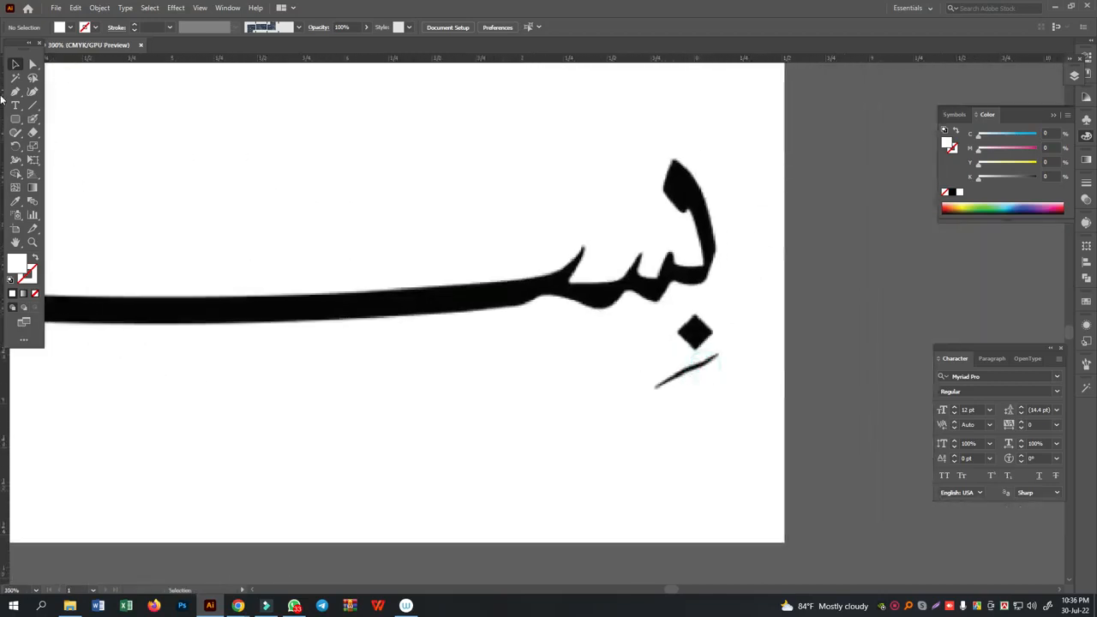
{"action": "left_click", "coordinate": [16, 91]}
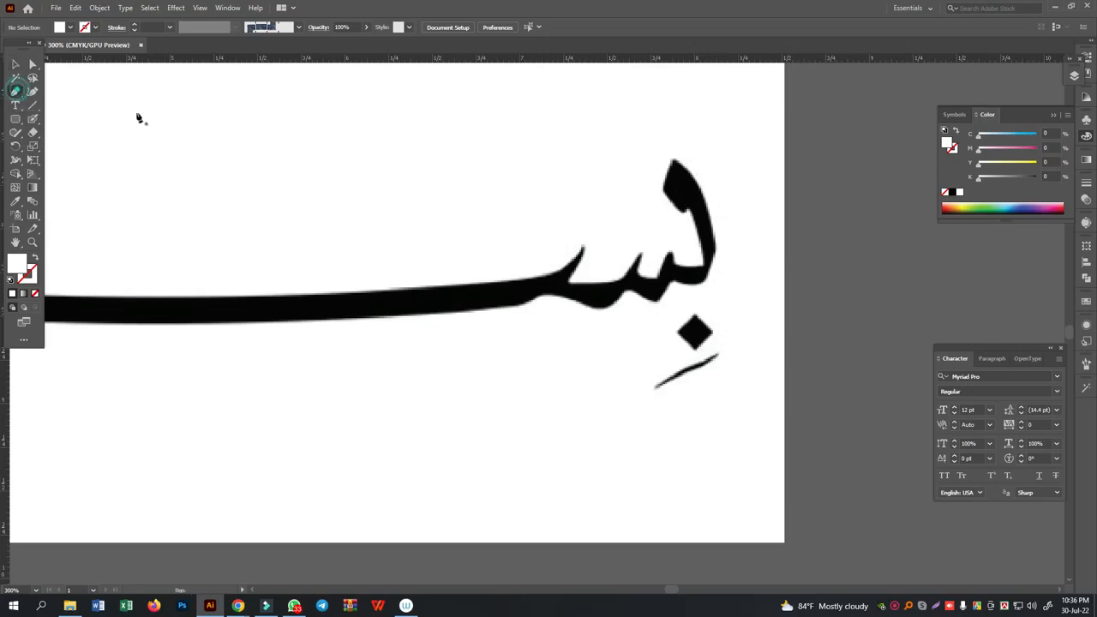
{"action": "left_click", "coordinate": [684, 207]}
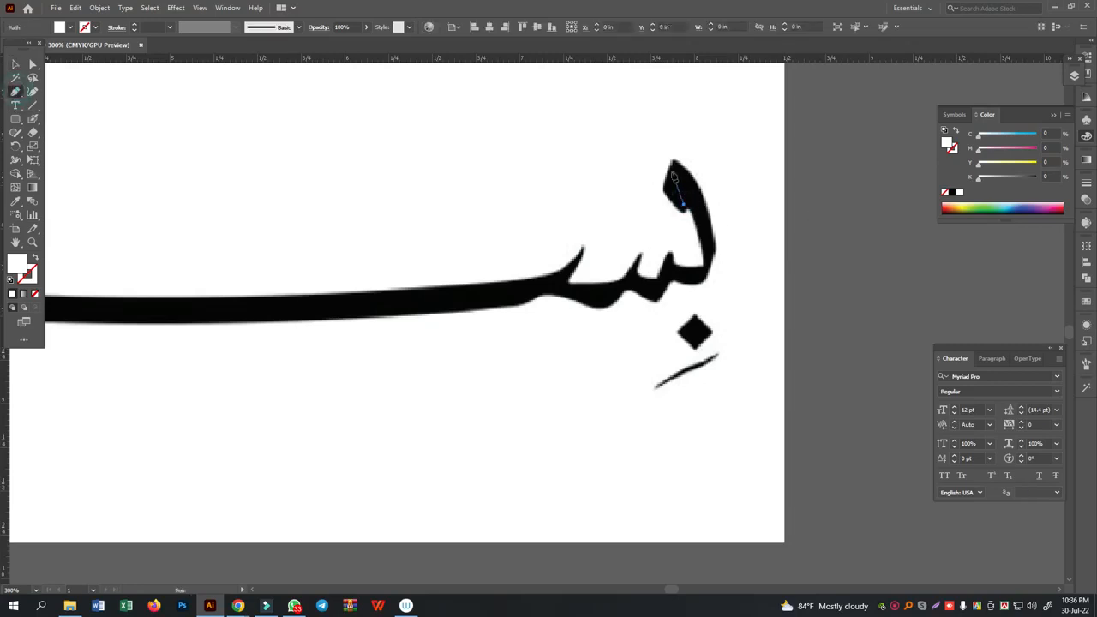
{"action": "left_click", "coordinate": [673, 170]}
{"action": "left_click_drag", "start_coordinate": [673, 171], "coordinate": [667, 158]}
{"action": "left_click", "coordinate": [36, 257]}
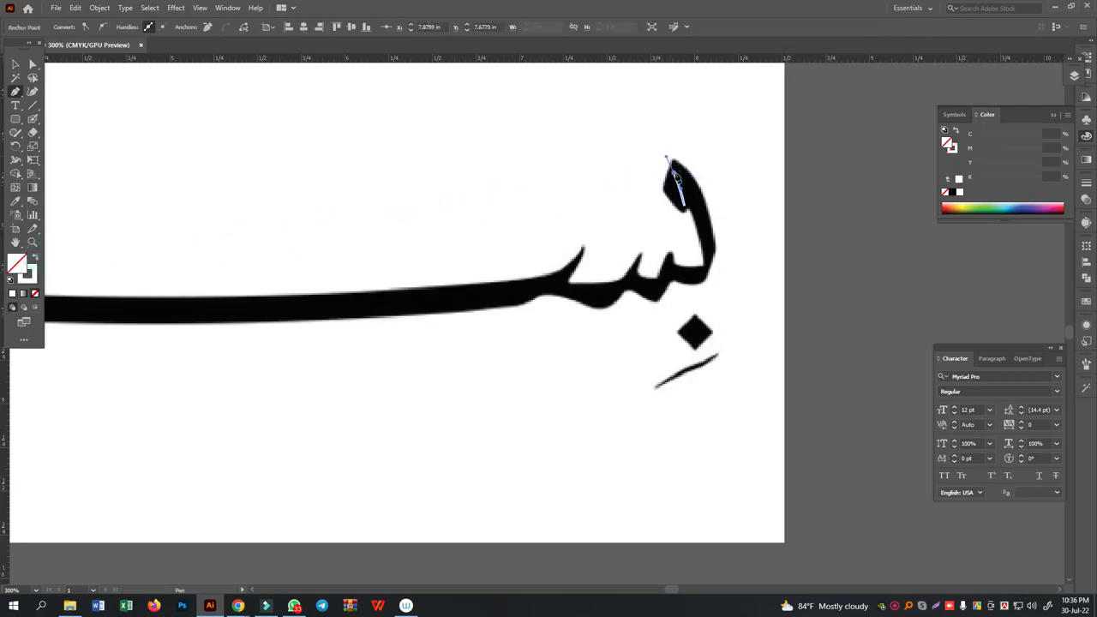
- Continue the Pen path down the ba's stem and through the teeth of the sin to the start of the long stroke
{"action": "left_click", "coordinate": [674, 172]}
{"action": "mouse_move", "coordinate": [708, 267]}
{"action": "left_mouse_down"}
{"action": "mouse_move", "coordinate": [696, 319]}
{"action": "mouse_move", "coordinate": [700, 280]}
{"action": "left_mouse_up"}
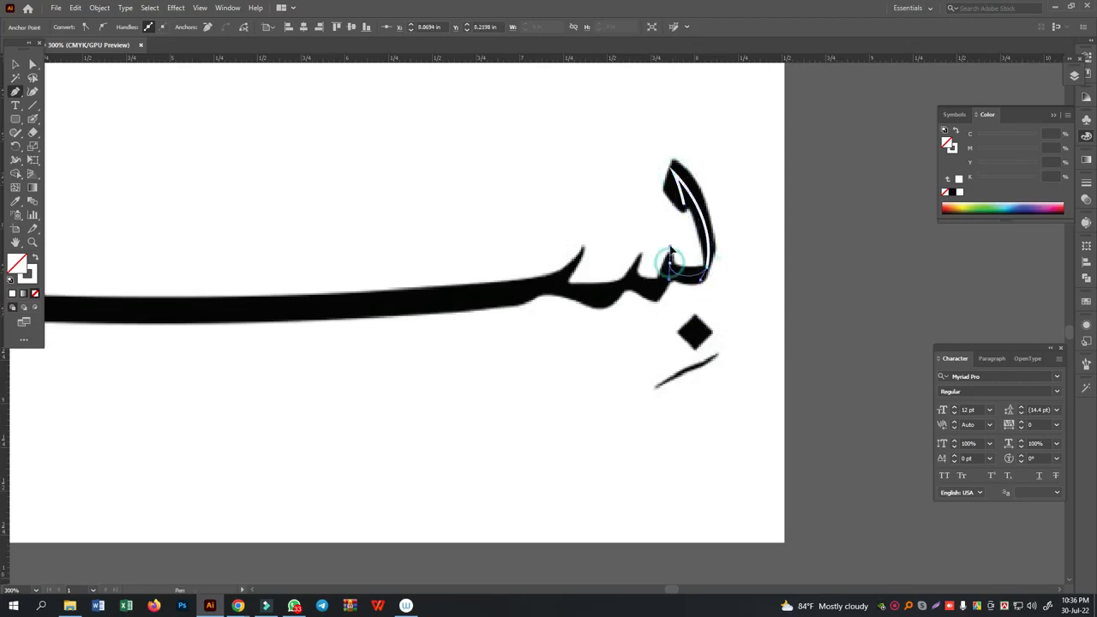
{"action": "mouse_move", "coordinate": [668, 244]}
{"action": "left_mouse_down"}
{"action": "mouse_move", "coordinate": [668, 279]}
{"action": "mouse_move", "coordinate": [632, 282]}
{"action": "mouse_move", "coordinate": [638, 254]}
{"action": "left_mouse_up"}
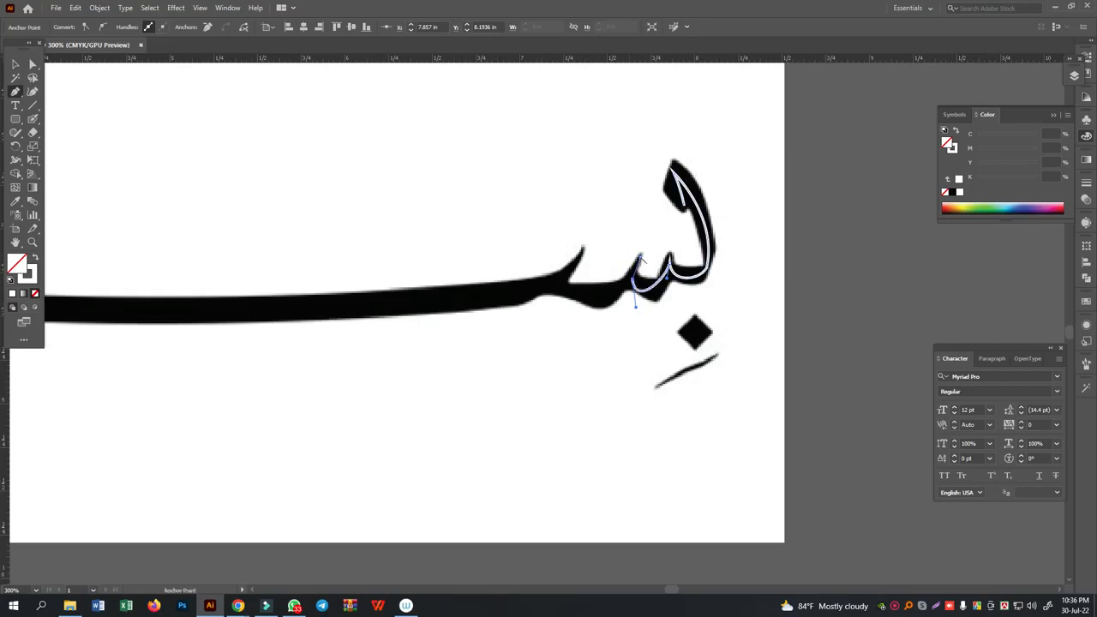
{"action": "left_click_drag", "start_coordinate": [603, 297], "coordinate": [570, 302]}
{"action": "left_click", "coordinate": [554, 282]}
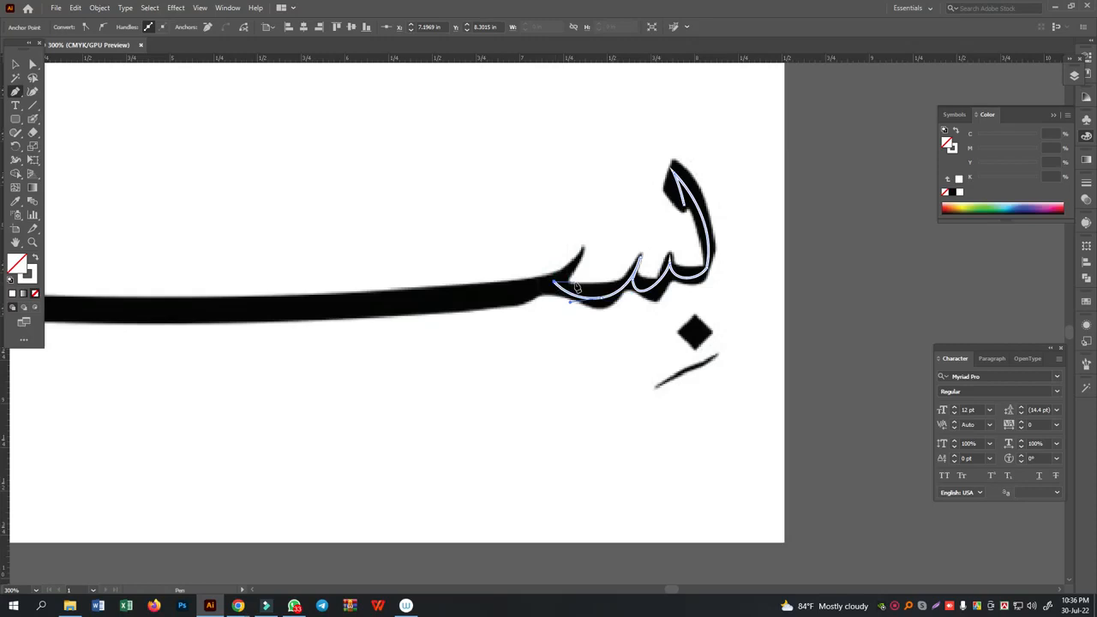
{"action": "left_click", "coordinate": [14, 64]}
{"action": "left_click_drag", "start_coordinate": [33, 119], "coordinate": [79, 135]}
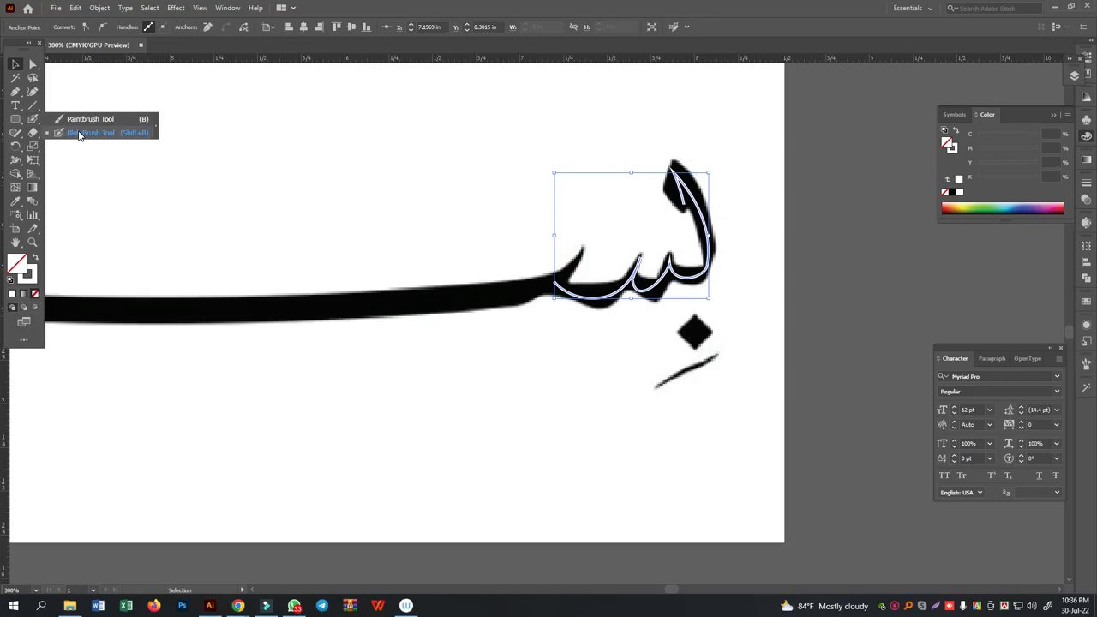
{"action": "left_click", "coordinate": [79, 133]}
{"action": "left_click", "coordinate": [177, 195]}
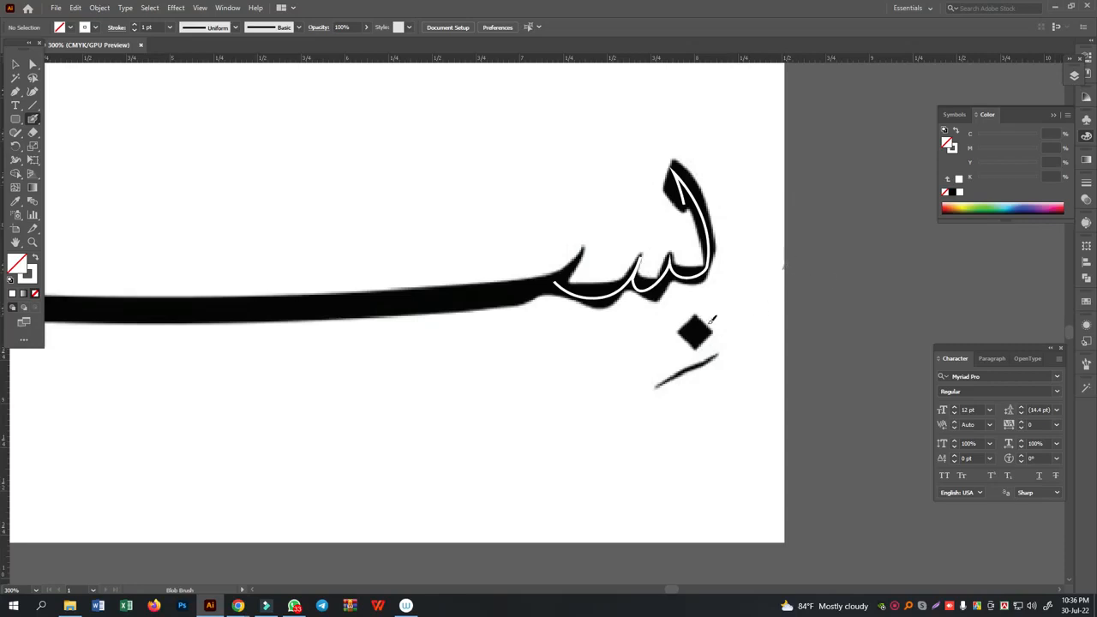
- Apply the 5 pt. Oval calligraphic brush to the Pen path and set the brush angle to about -113°
{"action": "left_click", "coordinate": [15, 63]}
{"action": "mouse_move", "coordinate": [806, 174]}
{"action": "left_mouse_down"}
{"action": "mouse_move", "coordinate": [558, 299]}
{"action": "mouse_move", "coordinate": [607, 297]}
{"action": "left_mouse_up"}
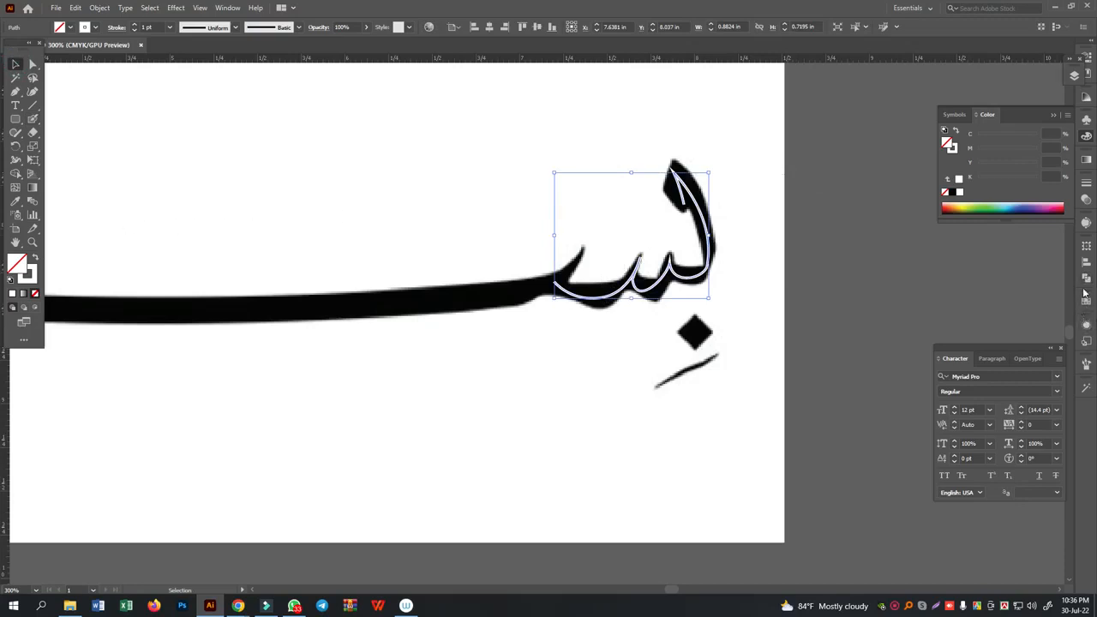
{"action": "left_click", "coordinate": [31, 275]}
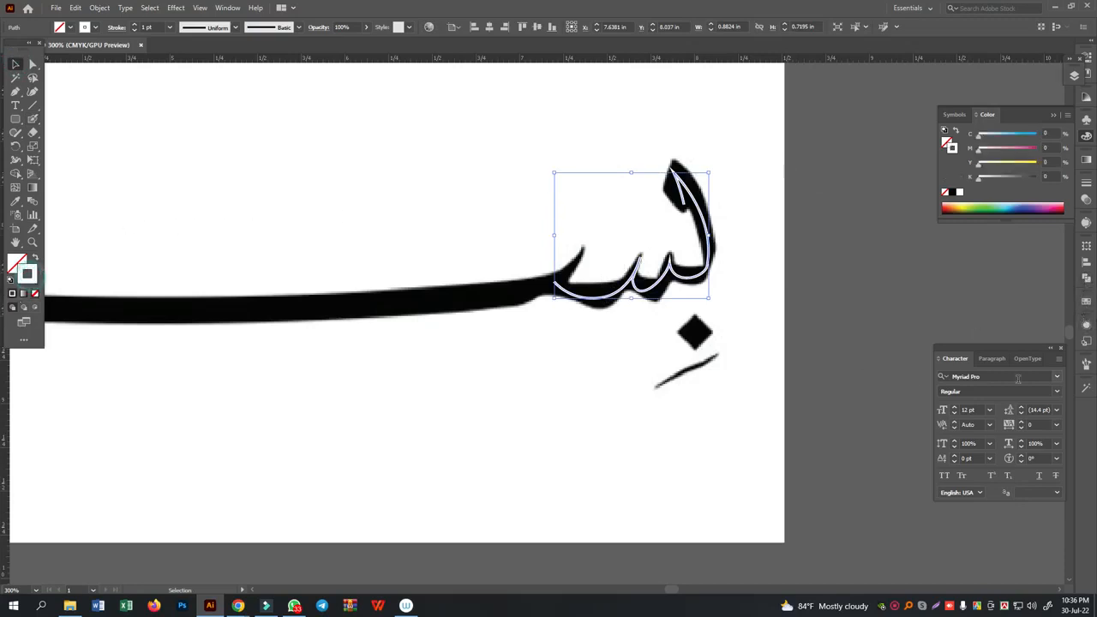
{"action": "left_click", "coordinate": [1086, 364]}
{"action": "left_click", "coordinate": [1009, 382]}
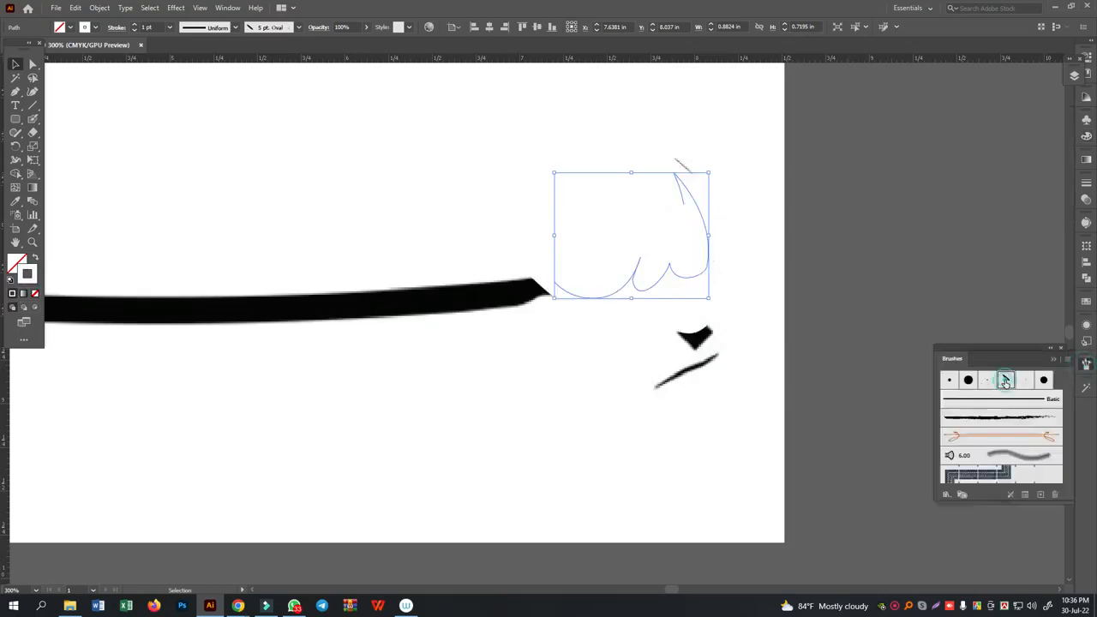
{"action": "double_click", "coordinate": [1006, 383]}
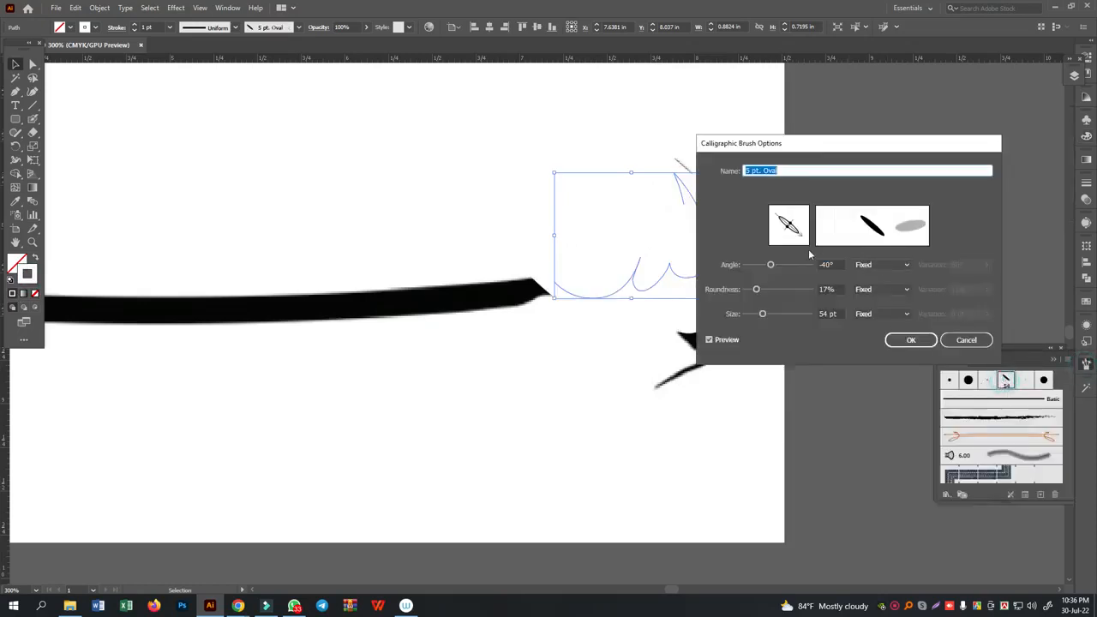
{"action": "left_click_drag", "start_coordinate": [797, 234], "coordinate": [784, 243]}
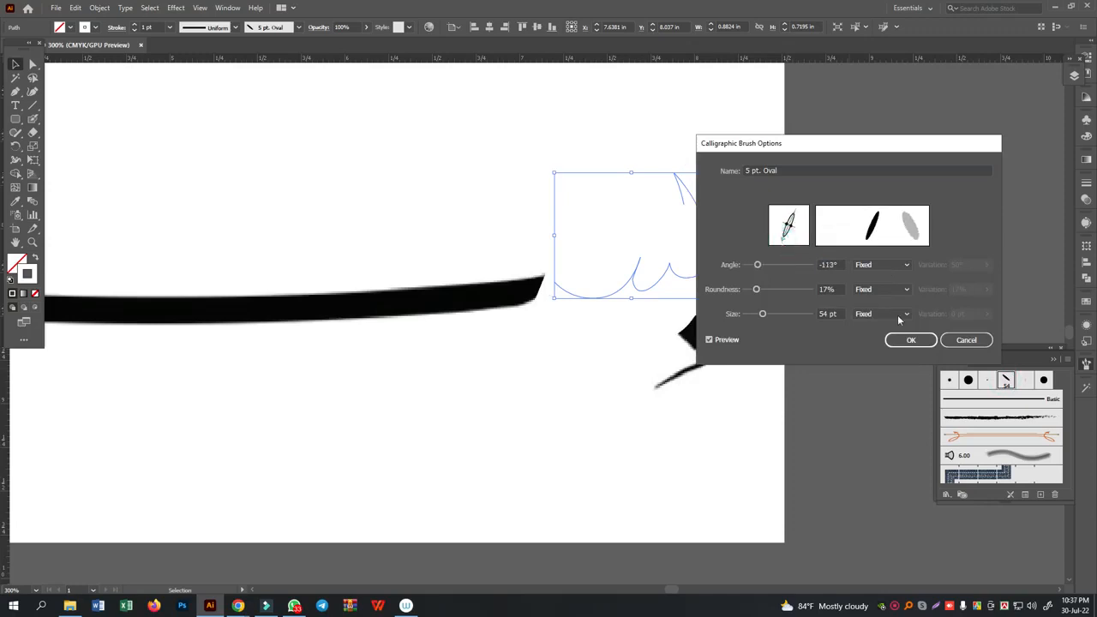
{"action": "left_click", "coordinate": [912, 340]}
{"action": "left_click", "coordinate": [836, 272]}
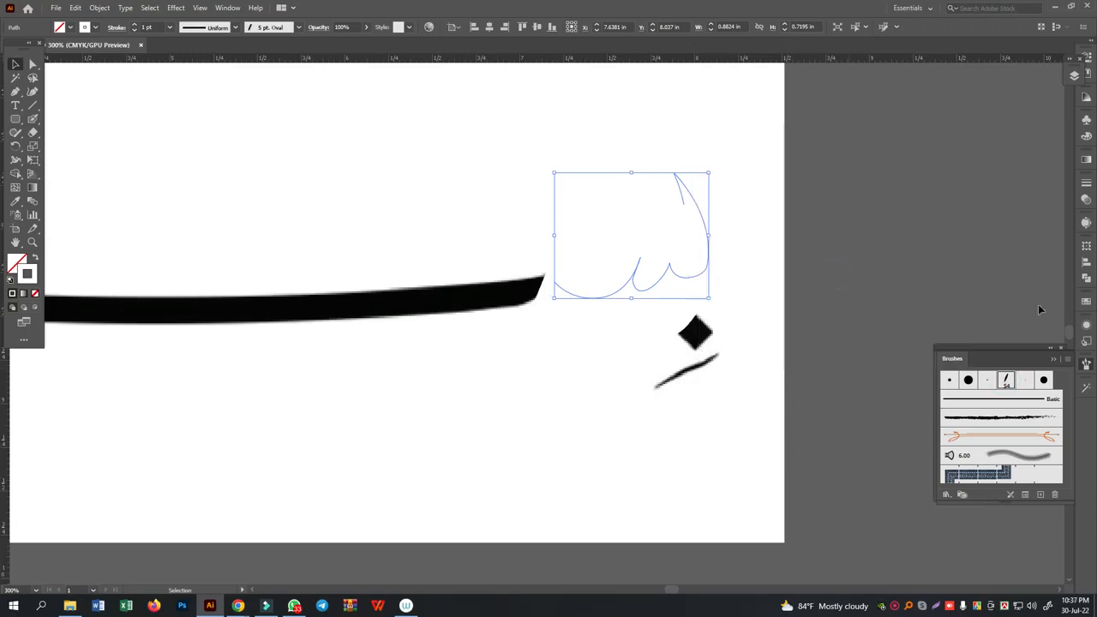
- Give the brushed path a black 0.25 pt stroke and move it out to the right of the reference lettering
{"action": "left_click", "coordinate": [1085, 304]}
{"action": "left_click", "coordinate": [968, 334]}
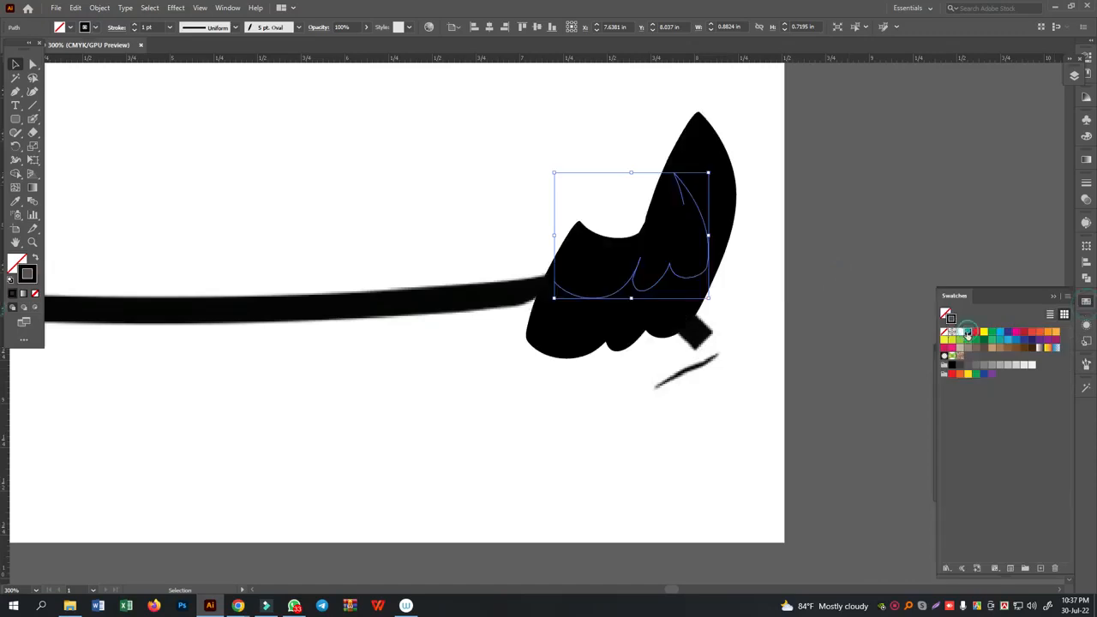
{"action": "left_click", "coordinate": [169, 30]}
{"action": "left_click", "coordinate": [180, 49]}
{"action": "left_click", "coordinate": [171, 27]}
{"action": "left_click", "coordinate": [179, 37]}
{"action": "left_click_drag", "start_coordinate": [712, 197], "coordinate": [942, 196]}
{"action": "left_click", "coordinate": [1024, 154]}
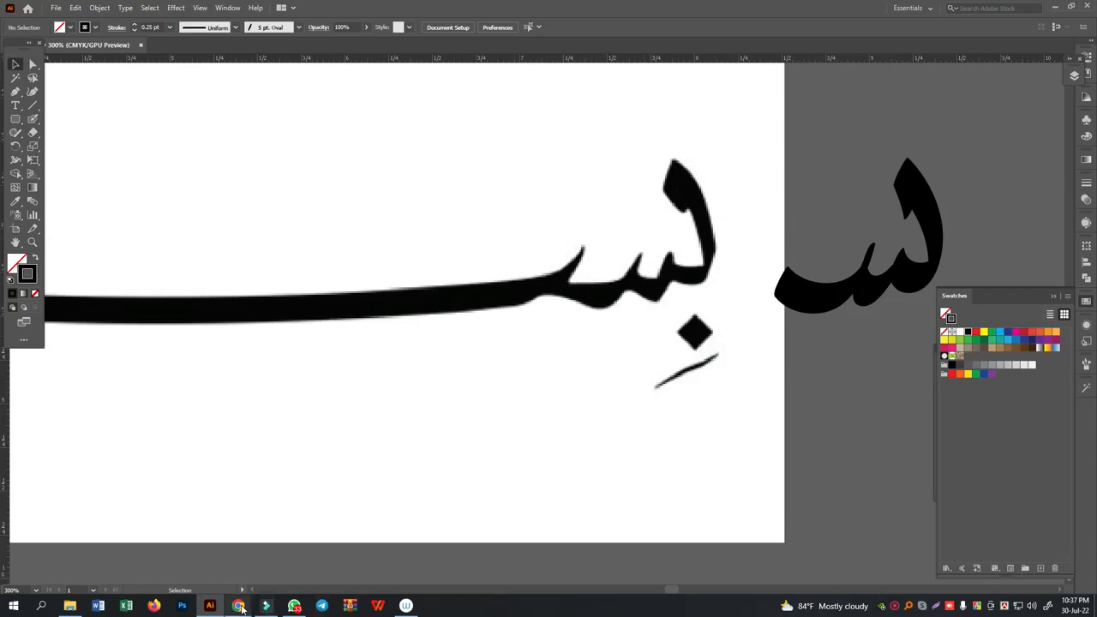
{"action": "left_click", "coordinate": [892, 297]}
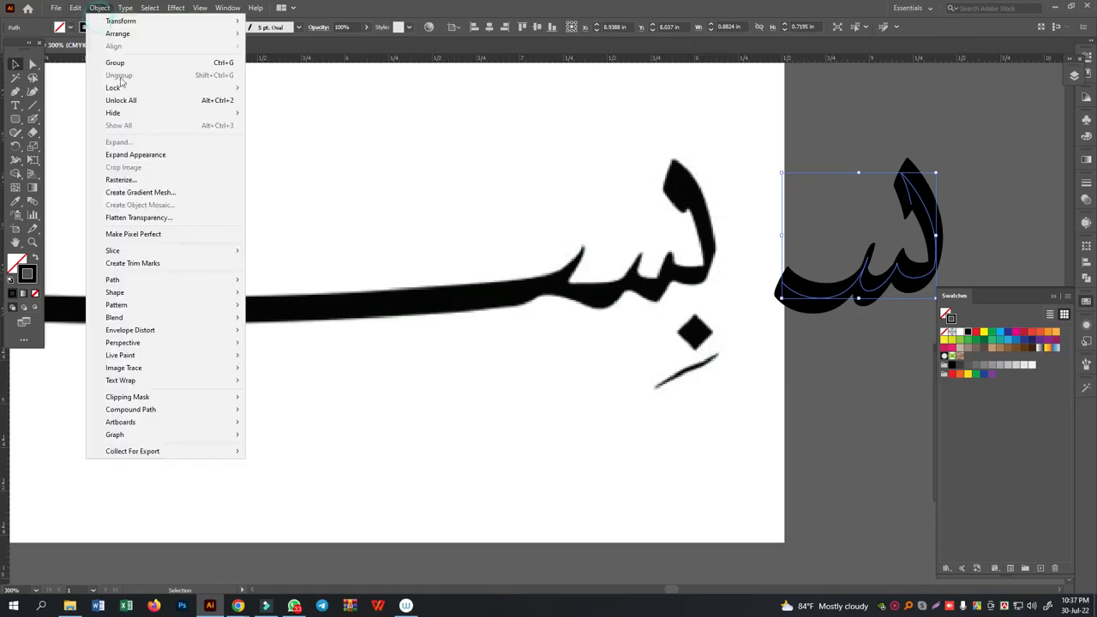
{"action": "left_click", "coordinate": [188, 286]}
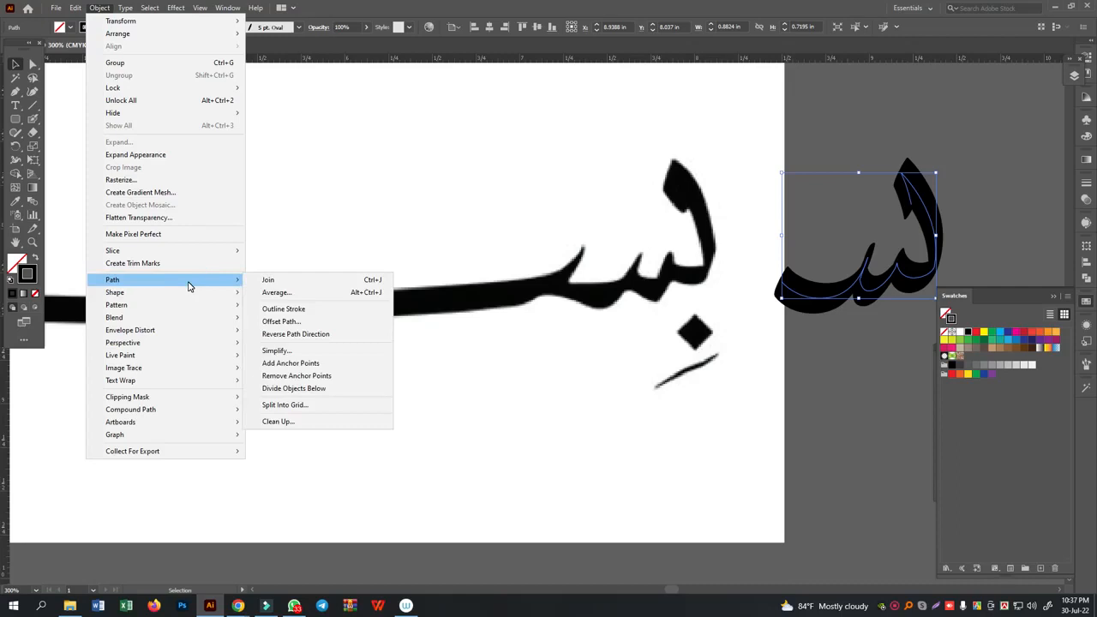
{"action": "left_click", "coordinate": [688, 165]}
{"action": "left_click", "coordinate": [688, 166]}
- Move the topmost Bengali lettering up above its artboard
{"action": "scroll", "coordinate": [697, 190], "scroll_direction": "up", "scroll_amount": 14}
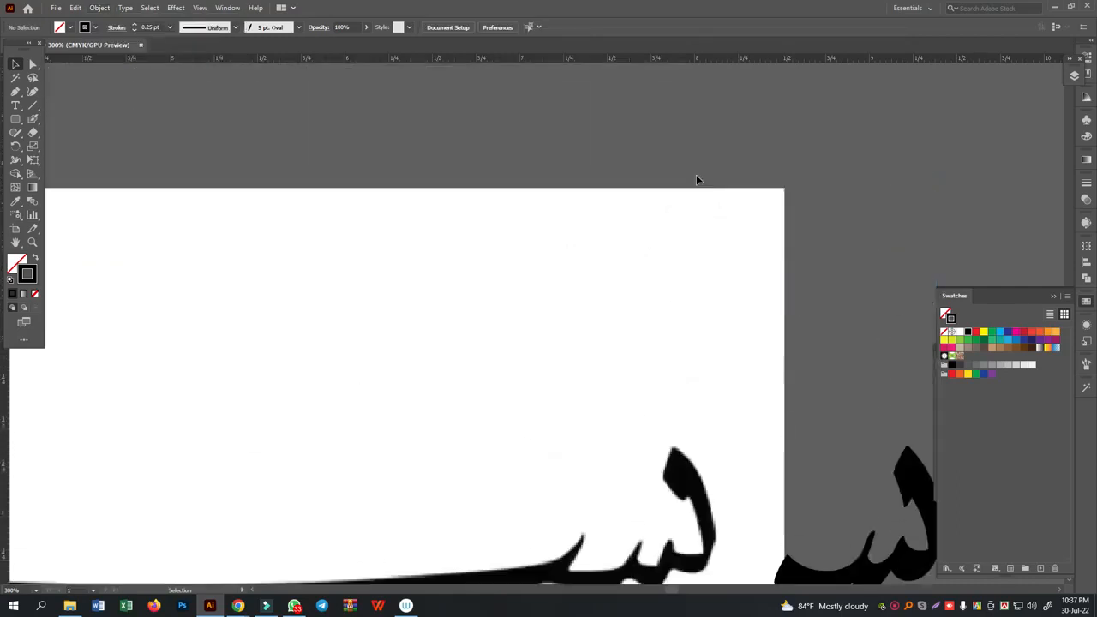
{"action": "scroll", "coordinate": [682, 190], "scroll_direction": "up", "scroll_amount": 8}
{"action": "key", "text": "space"}
{"action": "left_click_drag", "start_coordinate": [211, 220], "coordinate": [725, 507]}
{"action": "left_click_drag", "start_coordinate": [586, 372], "coordinate": [781, 459]}
{"action": "left_click_drag", "start_coordinate": [443, 131], "coordinate": [495, 475]}
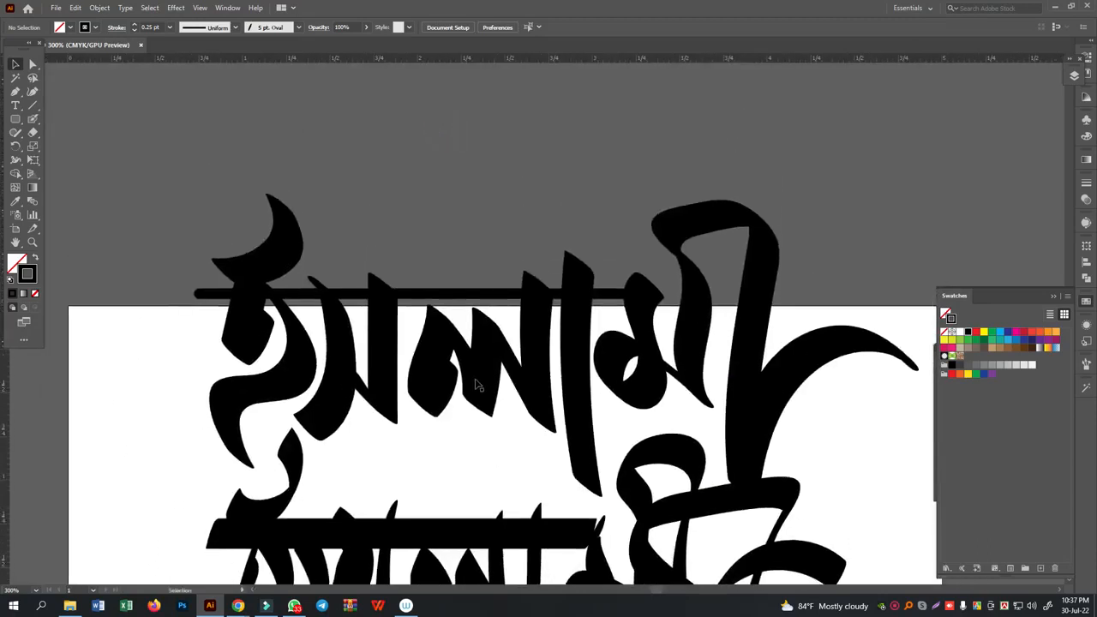
{"action": "left_click", "coordinate": [477, 380]}
{"action": "left_click_drag", "start_coordinate": [201, 189], "coordinate": [740, 172]}
{"action": "scroll", "coordinate": [635, 269], "scroll_direction": "up", "scroll_amount": 3}
{"action": "left_click", "coordinate": [32, 119]}
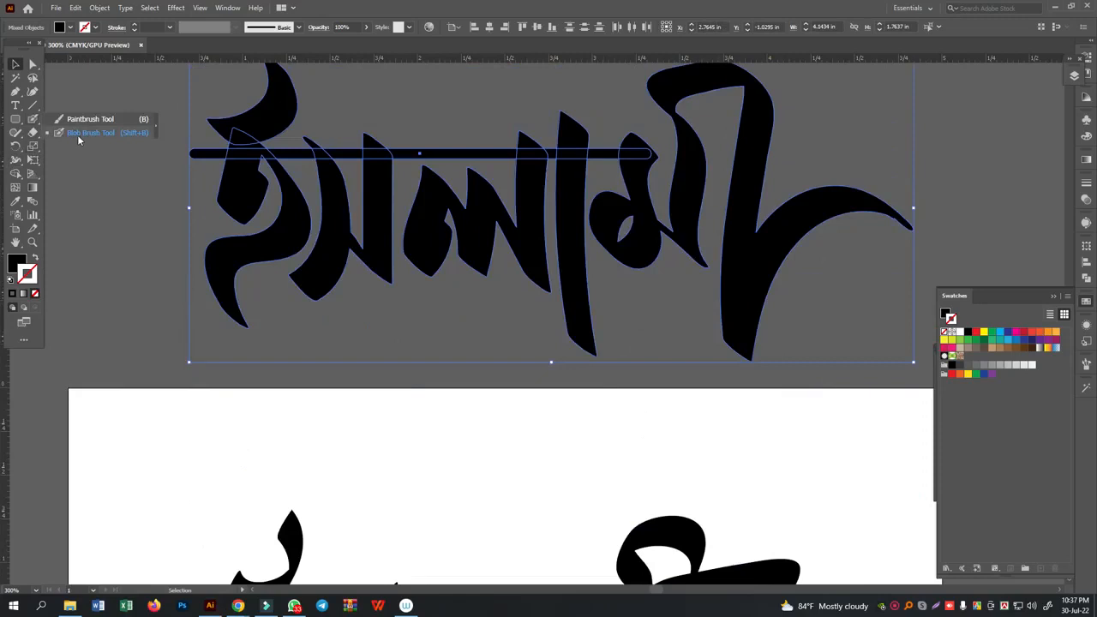
- Undo the Bengali lettering move and the brush, colour, weight and position changes made to the Pen path
{"action": "scroll", "coordinate": [400, 358], "scroll_direction": "down", "scroll_amount": 7}
{"action": "key", "text": "ctrl+z"}
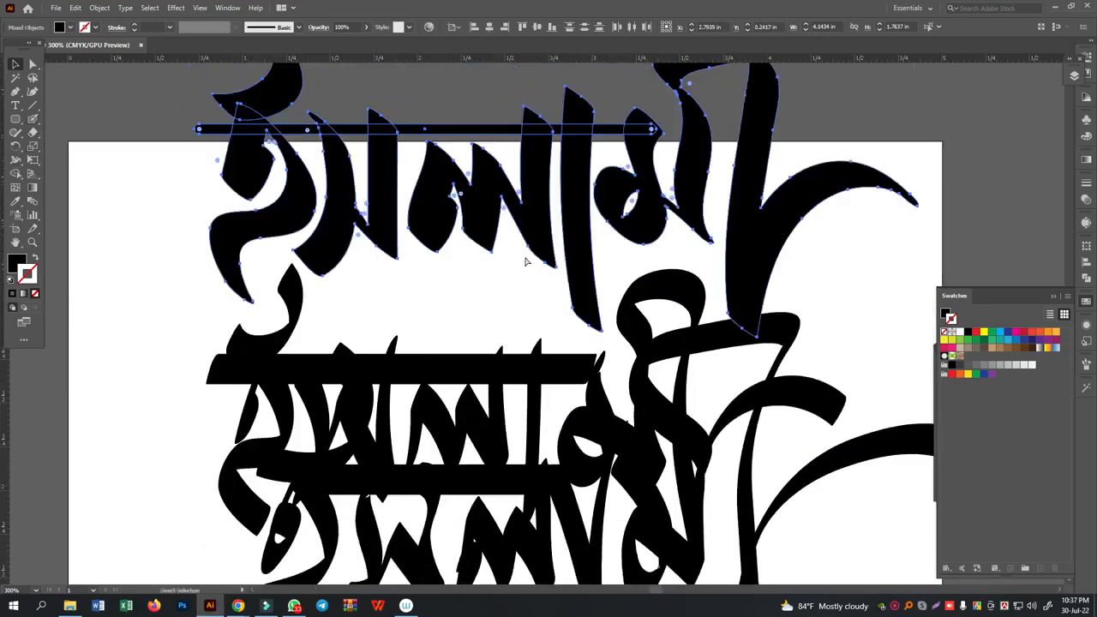
{"action": "key", "text": "ctrl+z"}
{"action": "key", "text": "ctrl+z"}
{"action": "key", "text": "ctrl+z"}
{"action": "scroll", "coordinate": [553, 402], "scroll_direction": "down", "scroll_amount": 5}
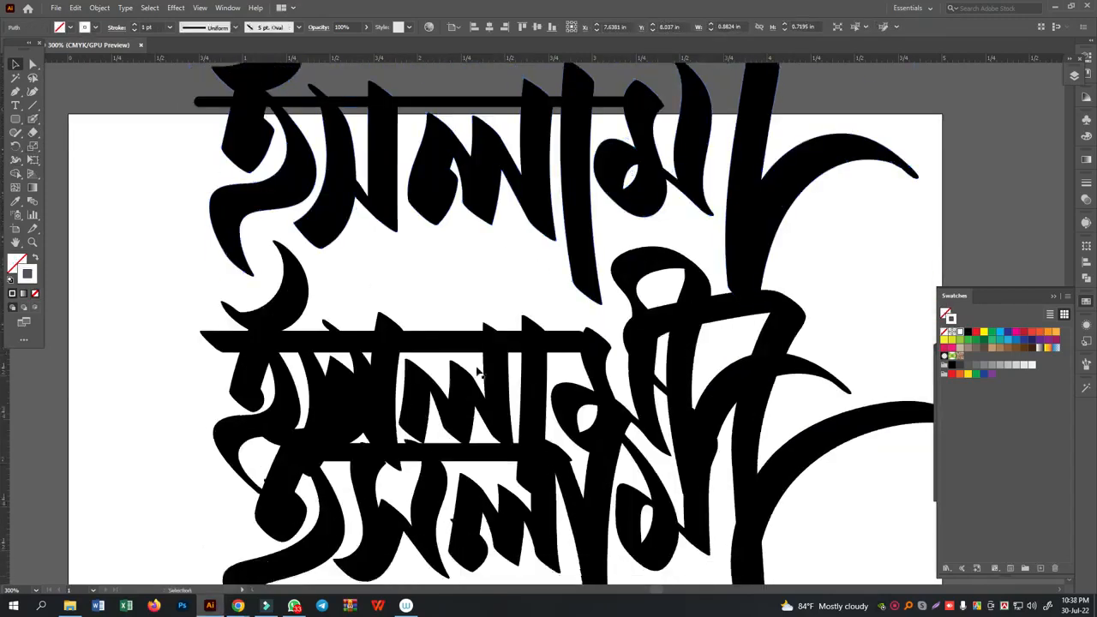
- Move the topmost Bengali lettering up, clear of the lettering beneath it
{"action": "scroll", "coordinate": [483, 369], "scroll_direction": "up", "scroll_amount": 9}
{"action": "left_click", "coordinate": [217, 103]}
{"action": "left_click_drag", "start_coordinate": [164, 102], "coordinate": [740, 230]}
{"action": "left_click", "coordinate": [594, 482]}
- Move the lowest of the overlapping Bengali letterings straight down until it clears the middle one
{"action": "mouse_move", "coordinate": [179, 334]}
{"action": "left_mouse_down"}
{"action": "mouse_move", "coordinate": [228, 365]}
{"action": "mouse_move", "coordinate": [729, 485]}
{"action": "left_mouse_up"}
{"action": "scroll", "coordinate": [730, 485], "scroll_direction": "down", "scroll_amount": 1}
{"action": "scroll", "coordinate": [730, 485], "scroll_direction": "down", "scroll_amount": 5}
{"action": "left_click_drag", "start_coordinate": [821, 423], "coordinate": [245, 532]}
{"action": "left_click", "coordinate": [481, 346], "text": "shift"}
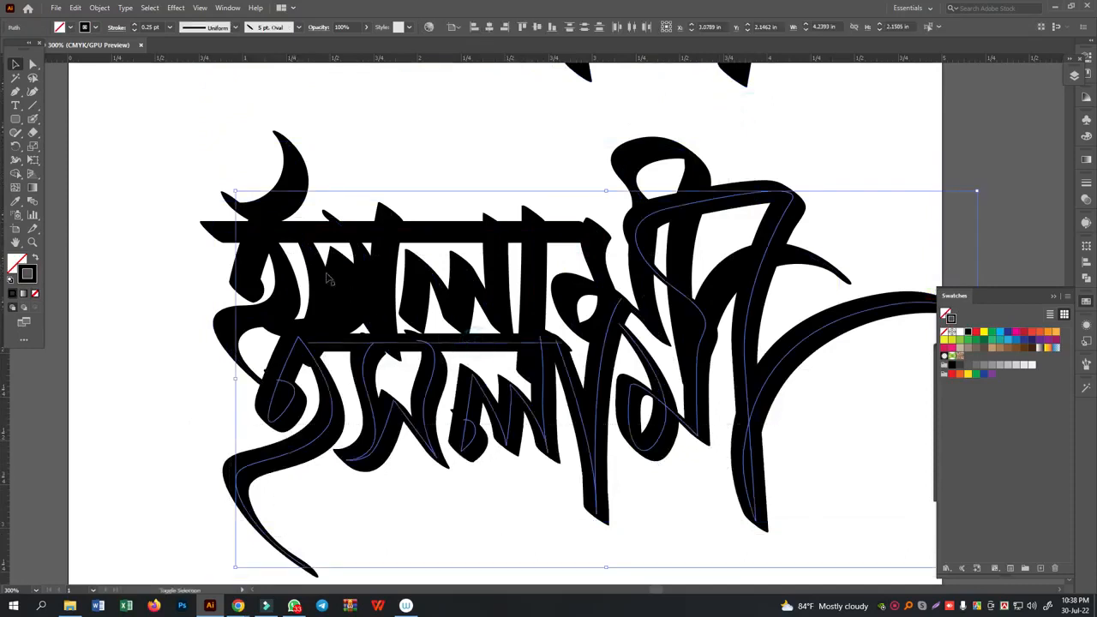
{"action": "left_click_drag", "start_coordinate": [752, 358], "coordinate": [751, 483]}
{"action": "scroll", "coordinate": [750, 472], "scroll_direction": "down", "scroll_amount": 4}
{"action": "left_click_drag", "start_coordinate": [610, 271], "coordinate": [560, 473]}
{"action": "scroll", "coordinate": [560, 455], "scroll_direction": "up", "scroll_amount": 5}
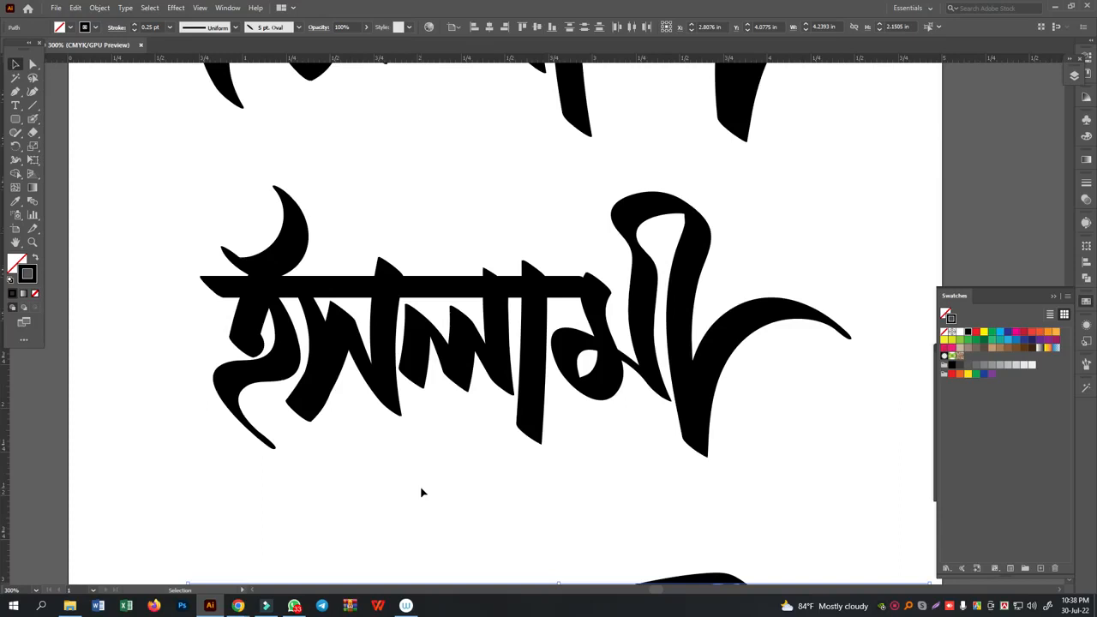
- Delete the middle Bengali lettering from the artboard
{"action": "left_click_drag", "start_coordinate": [201, 199], "coordinate": [845, 454]}
{"action": "scroll", "coordinate": [794, 472], "scroll_direction": "up", "scroll_amount": 3}
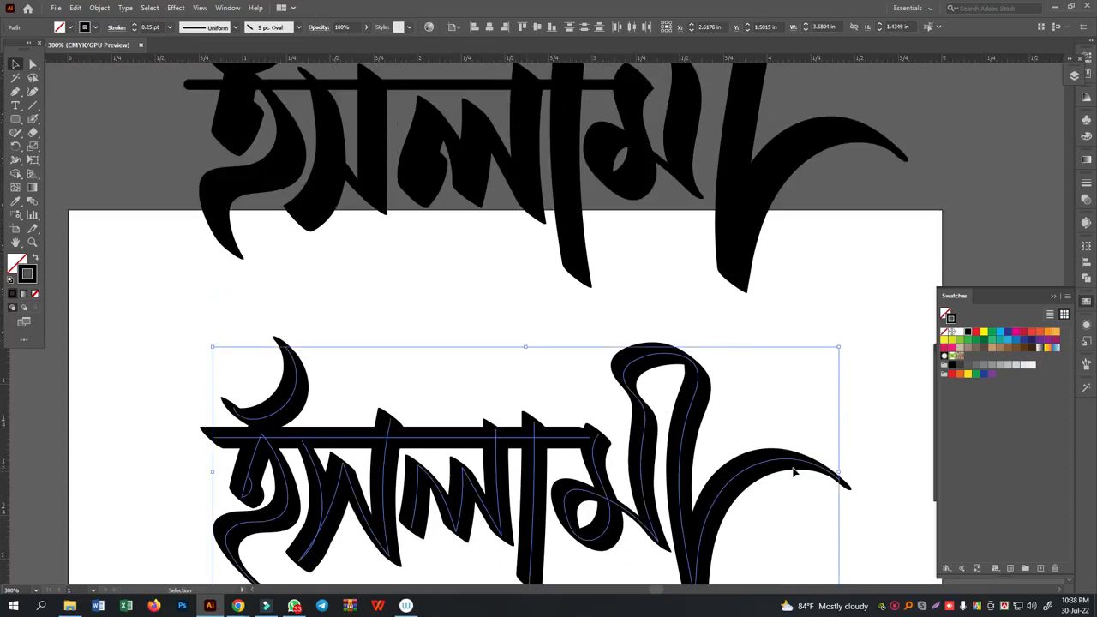
{"action": "scroll", "coordinate": [794, 472], "scroll_direction": "up", "scroll_amount": 1}
{"action": "key", "text": "Delete"}
- Draw an upright rectangle about 0.59 by 0.99 in in the cleared area and shift it slightly toward the artboard's left edge
{"action": "left_click_drag", "start_coordinate": [16, 119], "coordinate": [51, 120]}
{"action": "scroll", "coordinate": [458, 355], "scroll_direction": "down", "scroll_amount": 4}
{"action": "left_click_drag", "start_coordinate": [225, 231], "coordinate": [330, 404]}
{"action": "left_click", "coordinate": [14, 64]}
{"action": "left_click", "coordinate": [467, 273]}
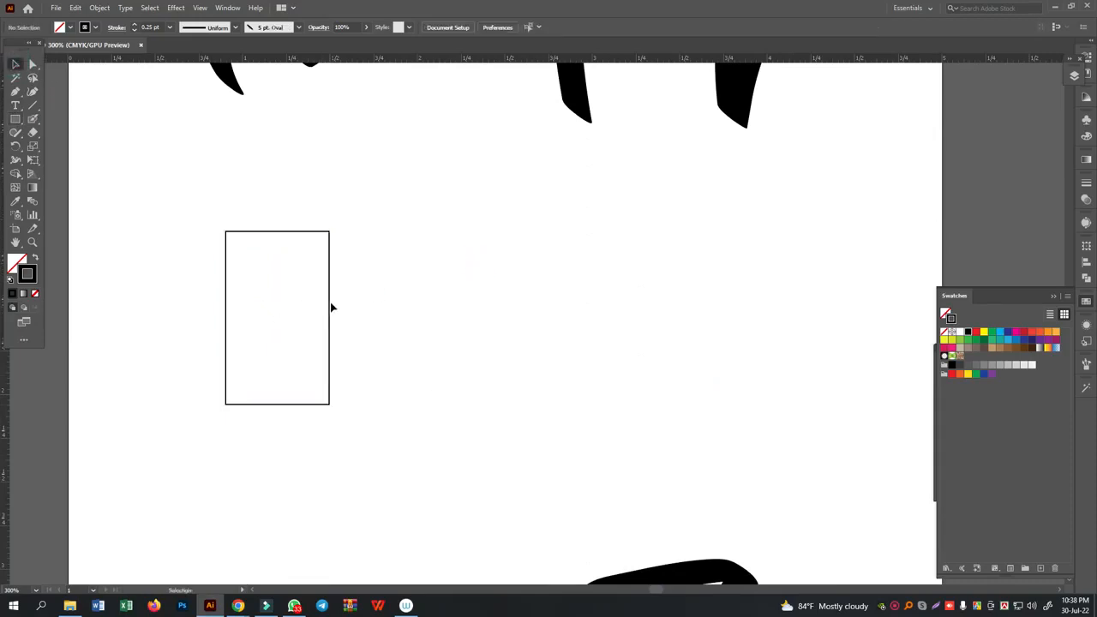
{"action": "left_click_drag", "start_coordinate": [329, 306], "coordinate": [282, 319]}
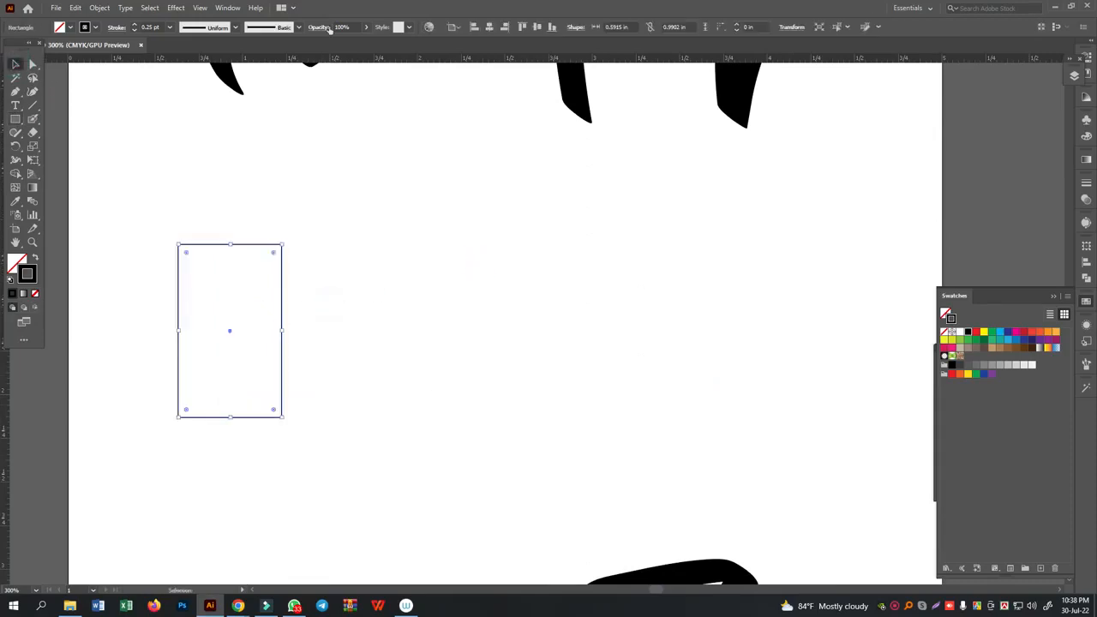
- Set the rectangle's stroke weight to 12 pt
{"action": "left_click", "coordinate": [134, 26]}
{"action": "left_click", "coordinate": [134, 25]}
{"action": "left_click", "coordinate": [134, 26]}
{"action": "left_click", "coordinate": [134, 26]}
{"action": "left_click", "coordinate": [134, 26]}
{"action": "left_click", "coordinate": [134, 26]}
{"action": "left_click", "coordinate": [134, 25]}
{"action": "left_click", "coordinate": [422, 280]}
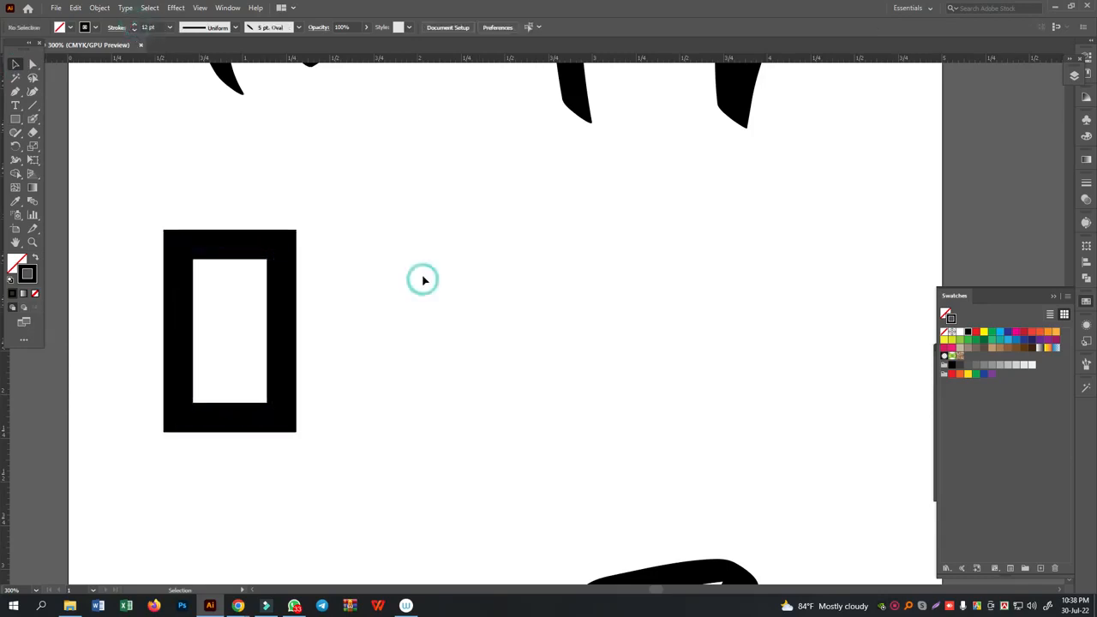
- Draw a slanted line across the rectangle from its right side down to its left side
{"action": "key", "text": "ctrl+plus"}
{"action": "left_click_drag", "start_coordinate": [283, 311], "coordinate": [573, 301]}
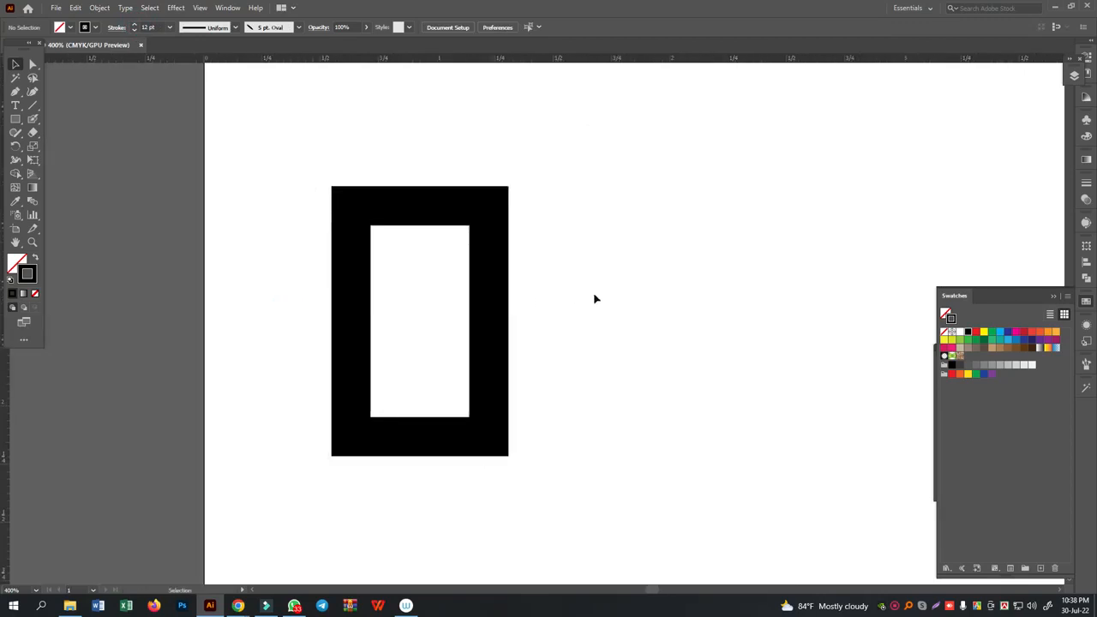
{"action": "key", "text": "ctrl+plus"}
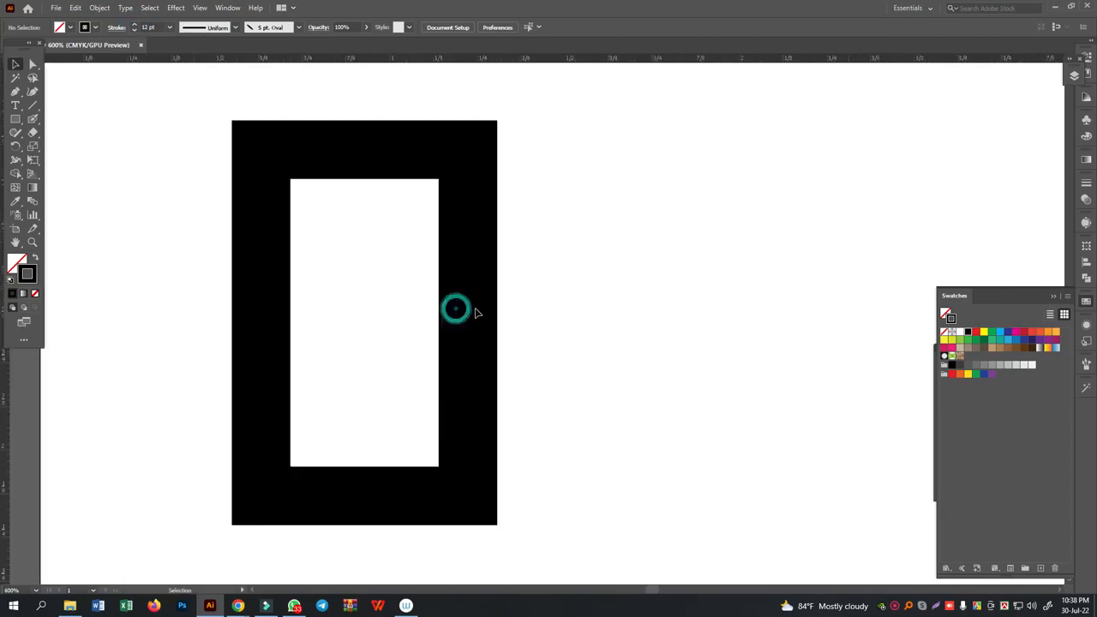
{"action": "left_click", "coordinate": [33, 104]}
{"action": "left_click_drag", "start_coordinate": [468, 293], "coordinate": [254, 371]}
{"action": "left_click", "coordinate": [15, 65]}
{"action": "left_click", "coordinate": [677, 304]}
- Remove the rectangle's right edge and join its upper right end to the right end of the slanted line
{"action": "left_click_drag", "start_coordinate": [578, 221], "coordinate": [385, 272]}
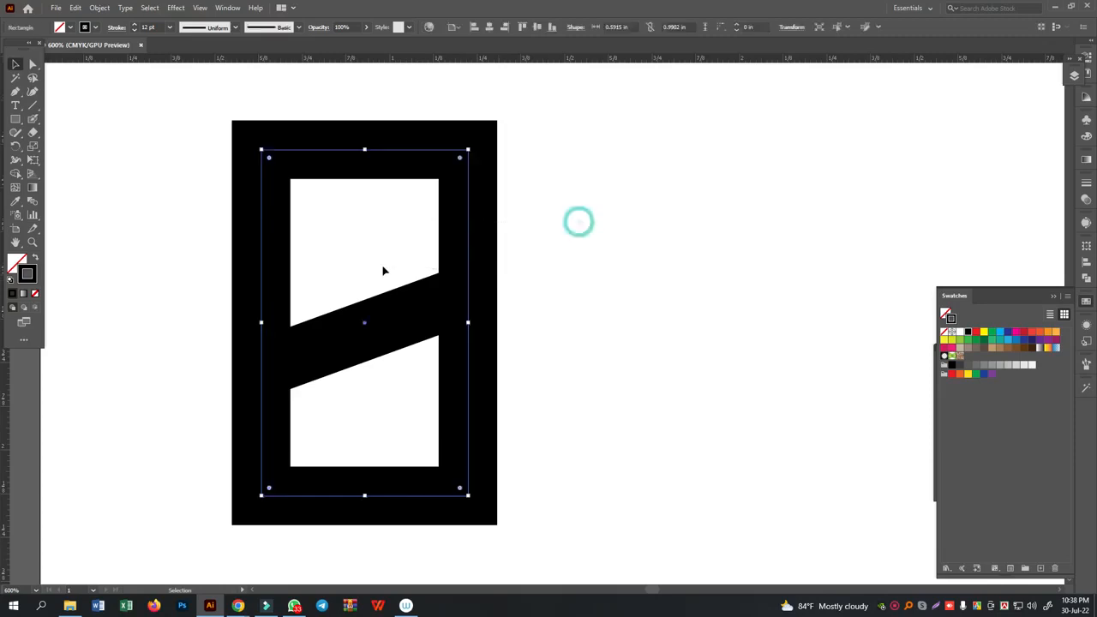
{"action": "left_click", "coordinate": [33, 65]}
{"action": "left_click_drag", "start_coordinate": [567, 354], "coordinate": [420, 416]}
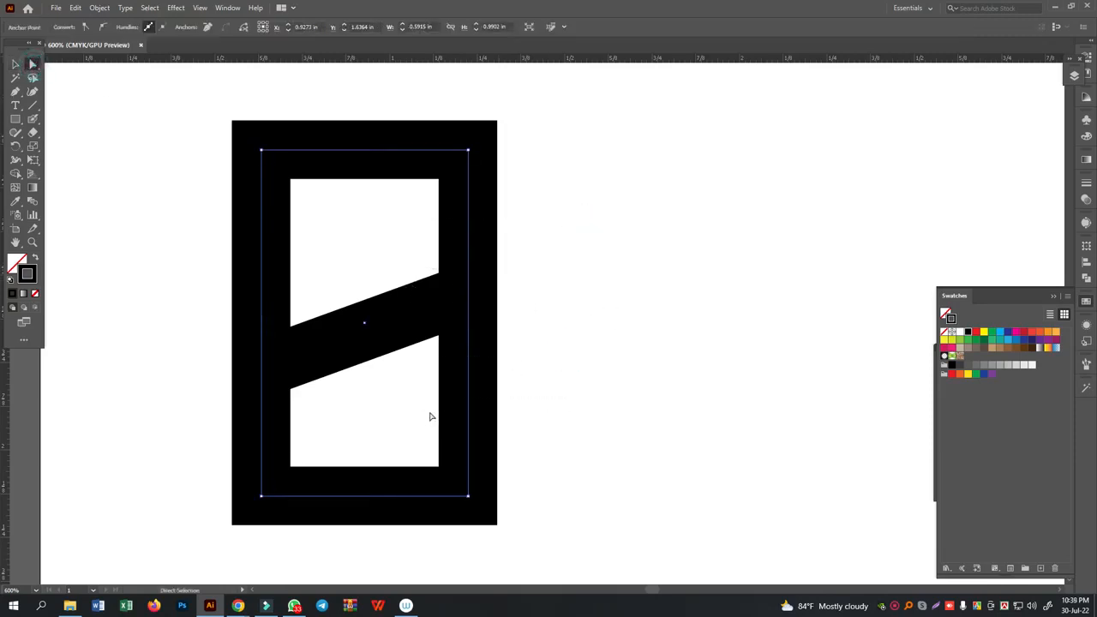
{"action": "key", "text": "Delete"}
{"action": "left_click_drag", "start_coordinate": [515, 118], "coordinate": [441, 385]}
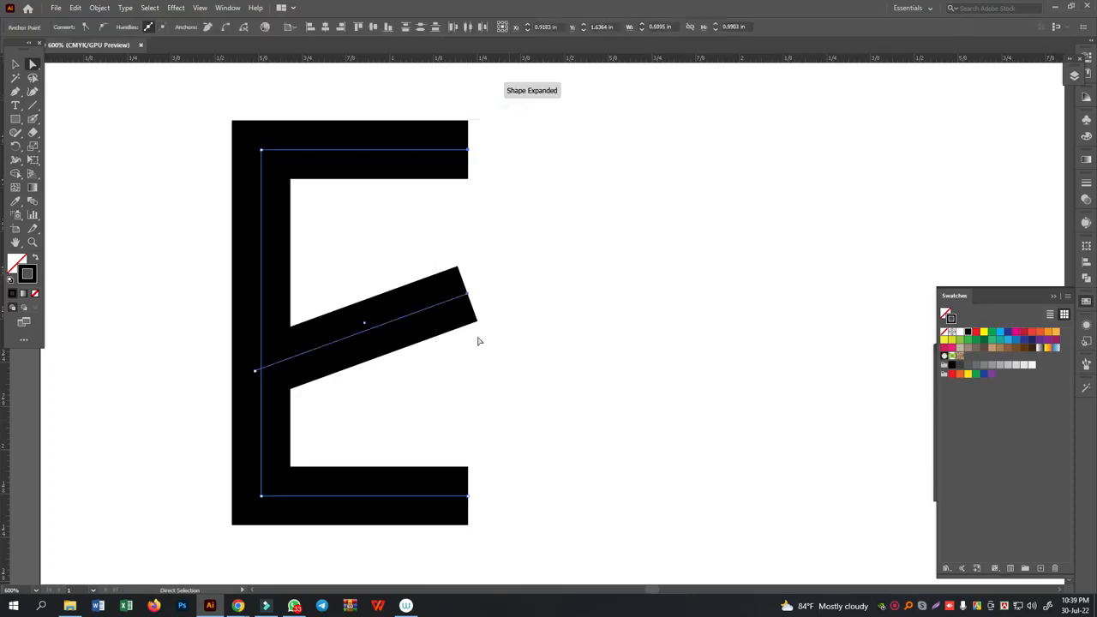
{"action": "key", "text": "ctrl+j"}
{"action": "key", "text": "a"}
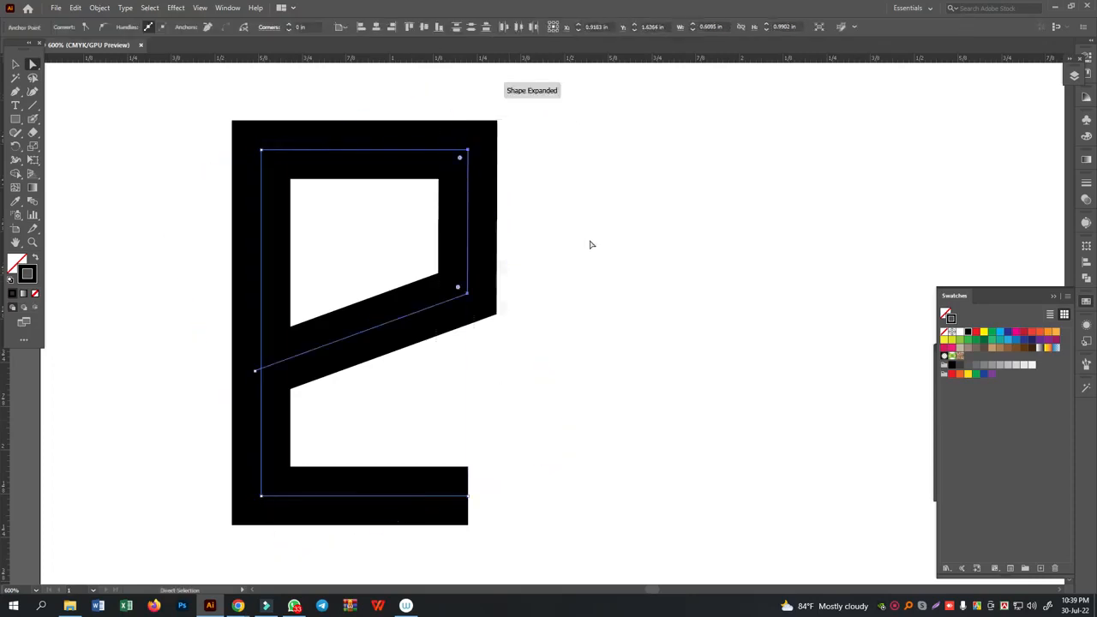
{"action": "left_click", "coordinate": [589, 245]}
- Remove the rectangle's left edge and join its lower left end to the left end of the slanted line
{"action": "left_click_drag", "start_coordinate": [215, 284], "coordinate": [314, 305]}
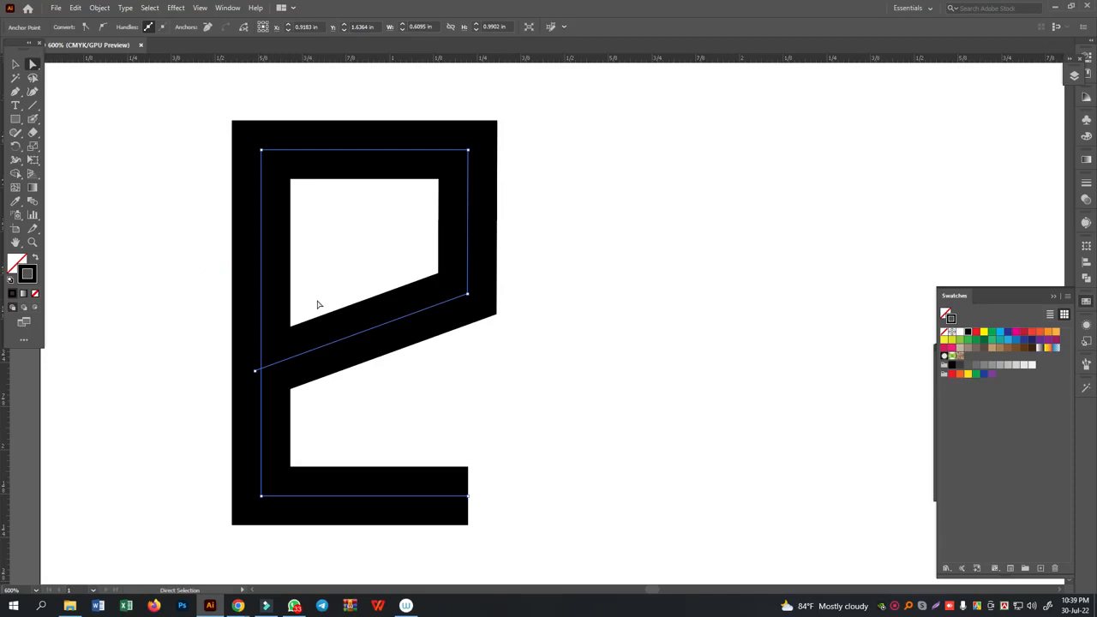
{"action": "key", "text": "Delete"}
{"action": "left_click_drag", "start_coordinate": [201, 311], "coordinate": [282, 537]}
{"action": "key", "text": "ctrl+j"}
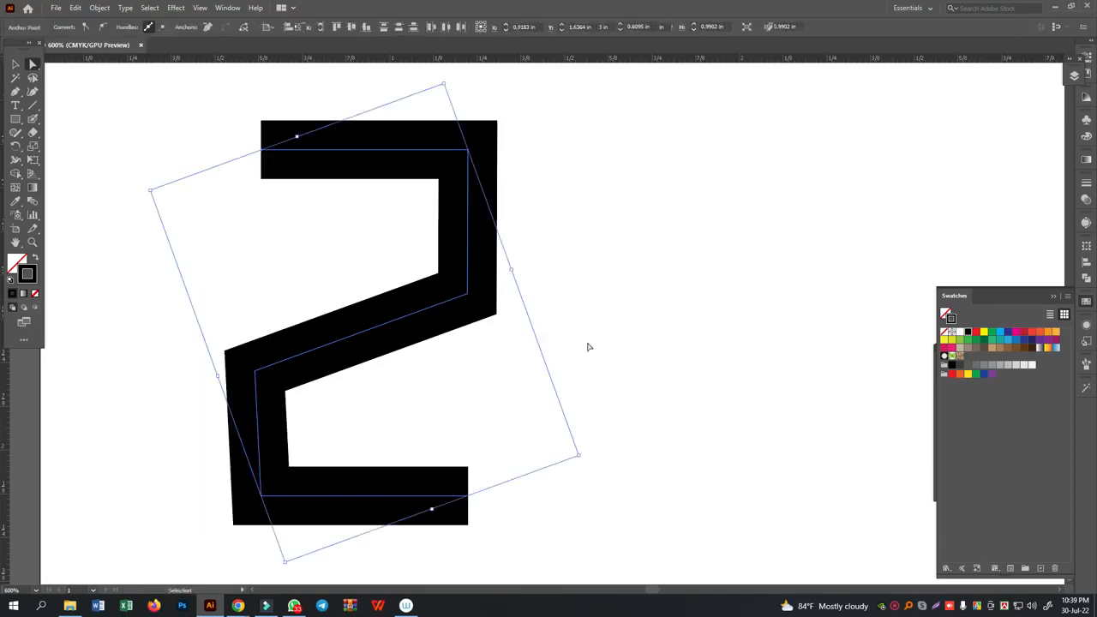
{"action": "left_click", "coordinate": [617, 317]}
- Straighten the letterform by aligning its two lower left anchor points vertically and its two upper right anchor points vertically
{"action": "key", "text": "a"}
{"action": "left_click_drag", "start_coordinate": [177, 313], "coordinate": [266, 559]}
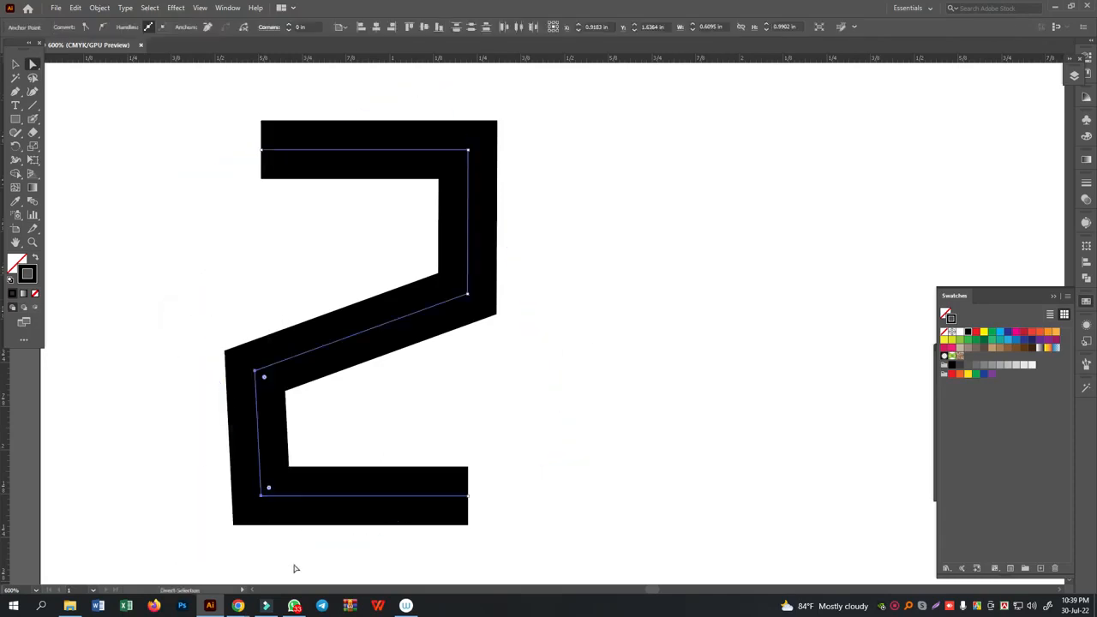
{"action": "left_click", "coordinate": [341, 29]}
{"action": "left_click", "coordinate": [357, 37]}
{"action": "left_click", "coordinate": [391, 26]}
{"action": "left_click_drag", "start_coordinate": [554, 109], "coordinate": [455, 380]}
{"action": "left_click_drag", "start_coordinate": [576, 97], "coordinate": [431, 544]}
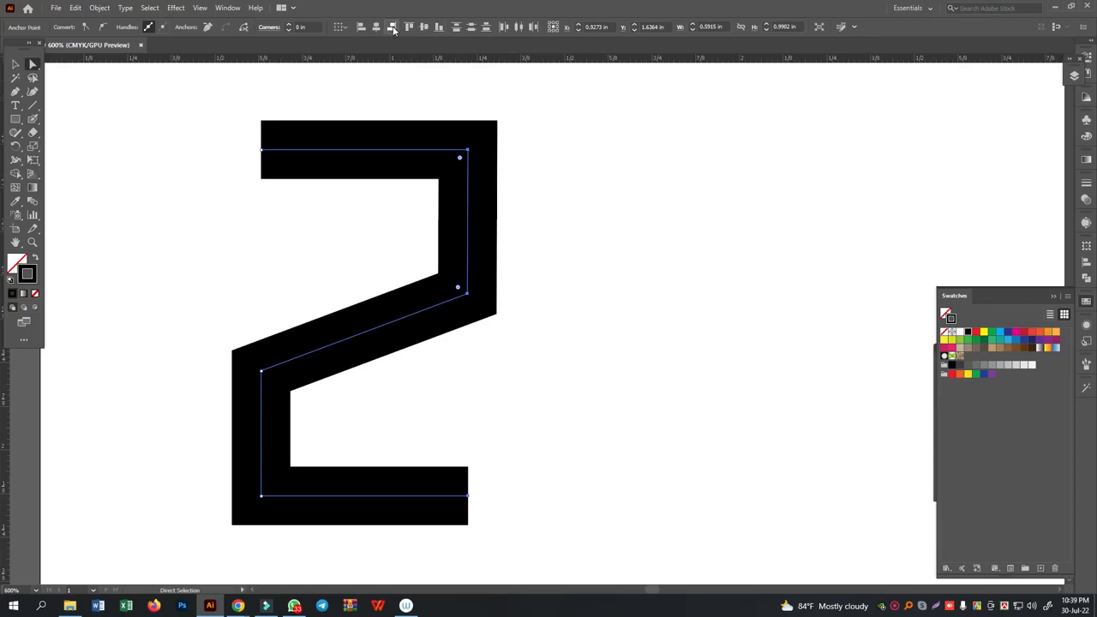
{"action": "left_click", "coordinate": [644, 247]}
- Extend the letterform's upper left end with a straight vertical segment down to just above the diagonal
{"action": "left_click", "coordinate": [16, 91]}
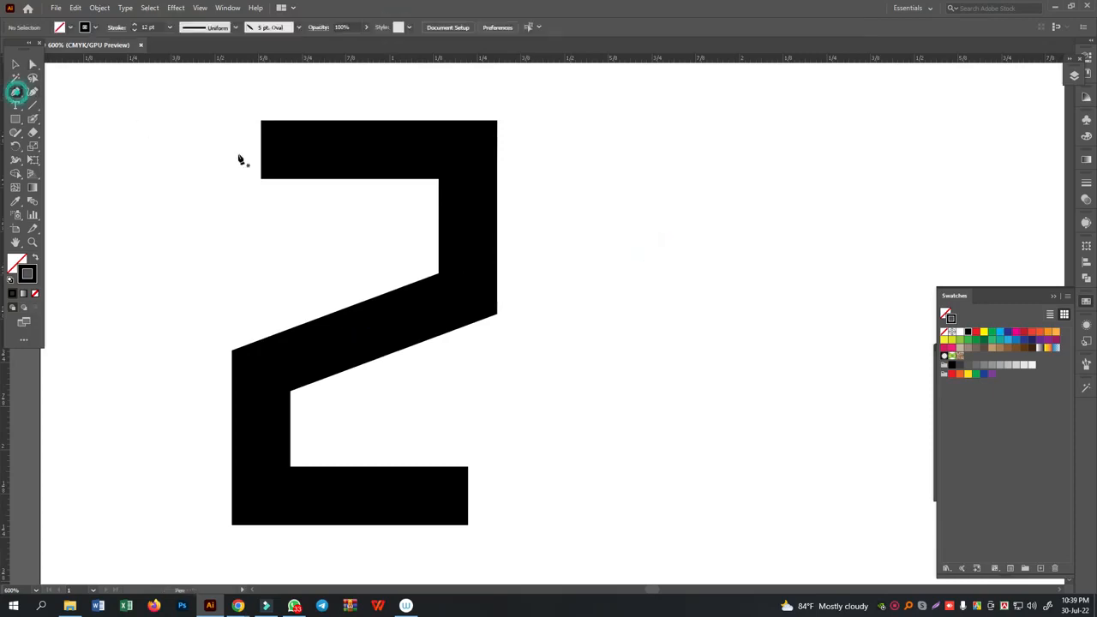
{"action": "left_click", "coordinate": [262, 150]}
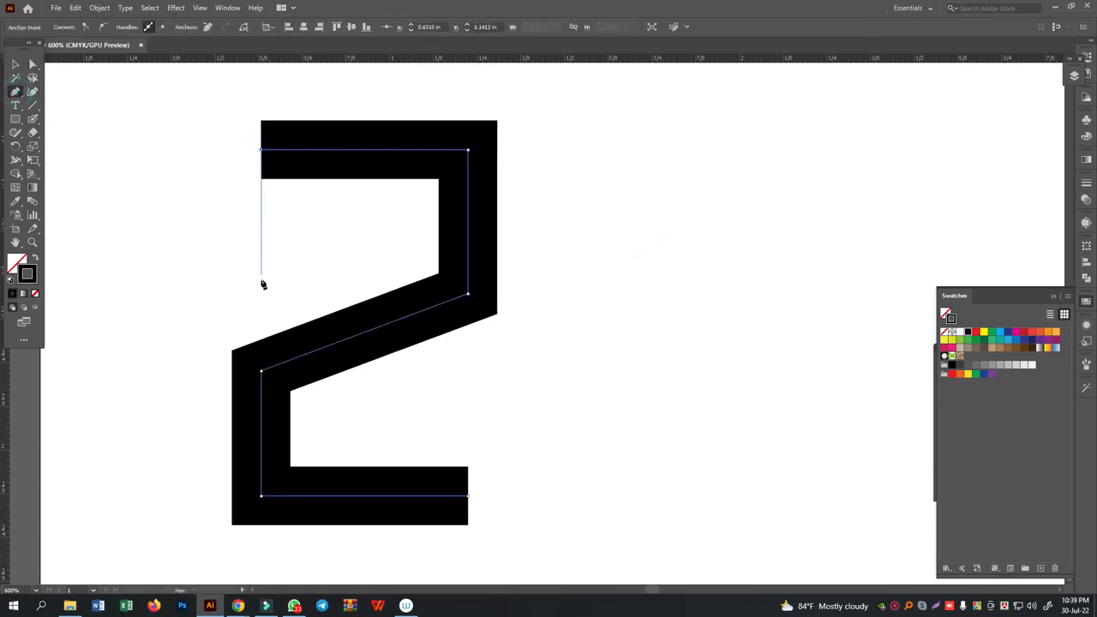
{"action": "left_click", "coordinate": [263, 277]}
{"action": "left_click", "coordinate": [16, 64]}
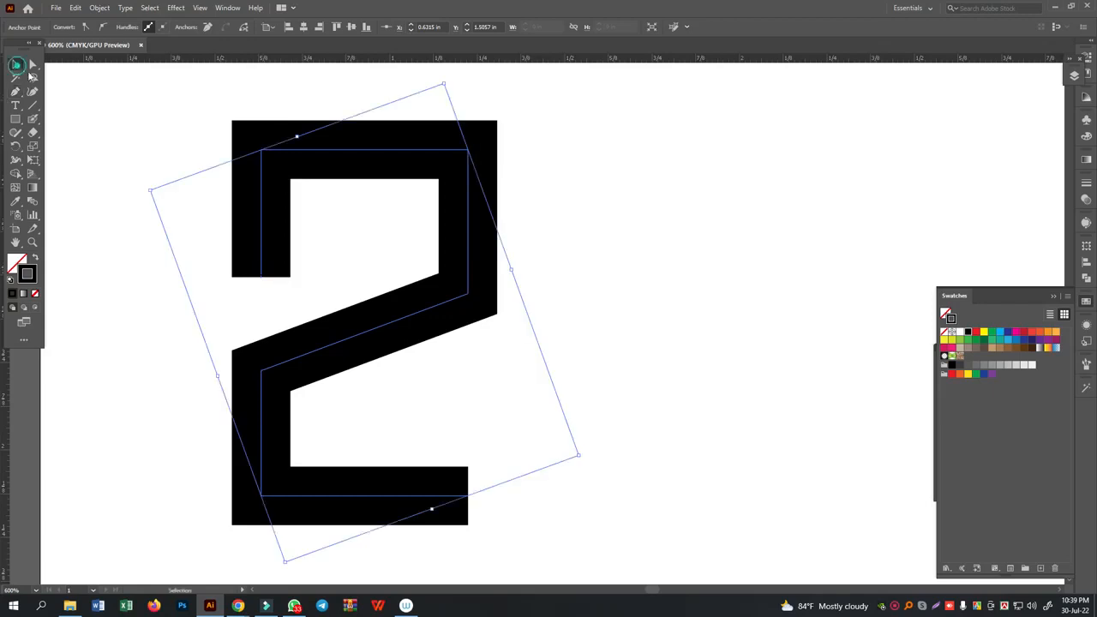
{"action": "left_click", "coordinate": [167, 160]}
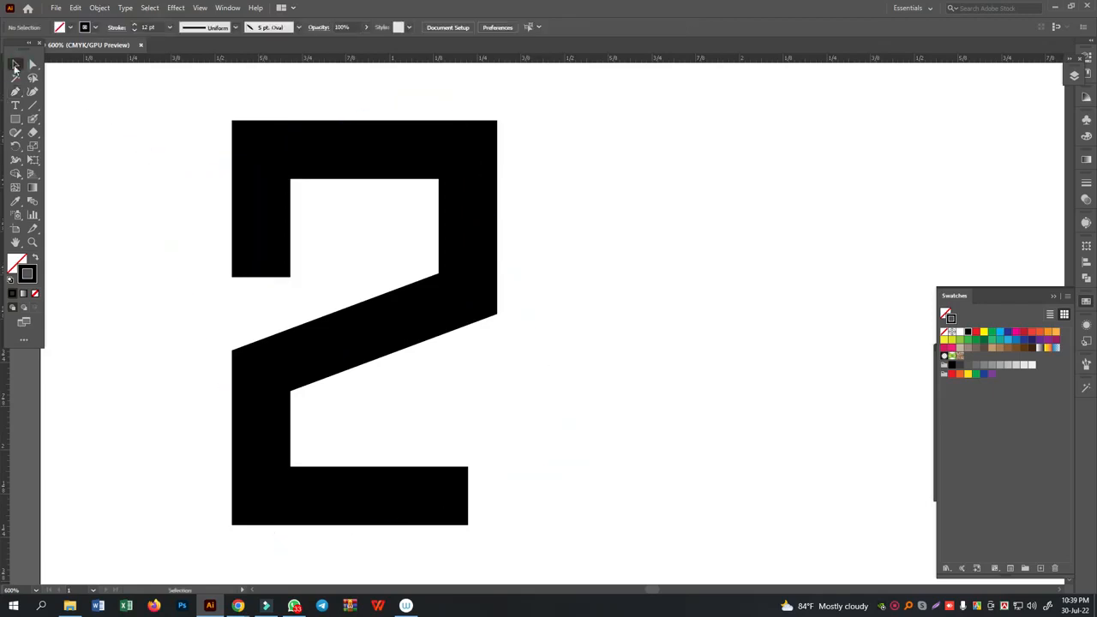
- Set the letterform's stroke weight to 16 pt
{"action": "left_click_drag", "start_coordinate": [184, 134], "coordinate": [360, 189]}
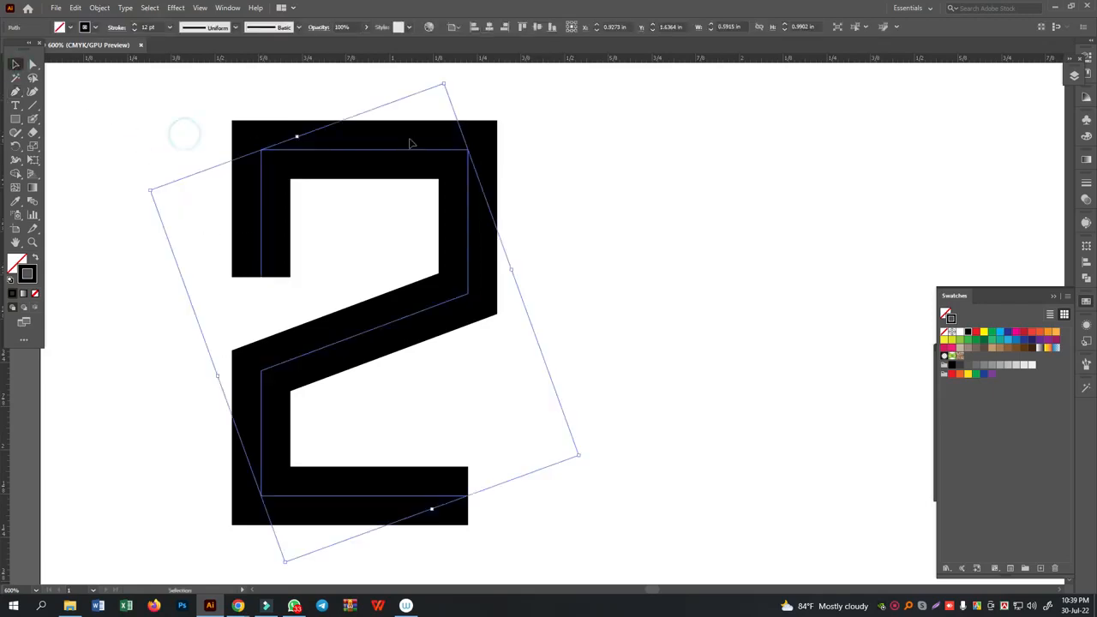
{"action": "left_click", "coordinate": [135, 24]}
{"action": "left_click", "coordinate": [135, 25]}
{"action": "left_click", "coordinate": [135, 25]}
{"action": "left_click", "coordinate": [136, 25]}
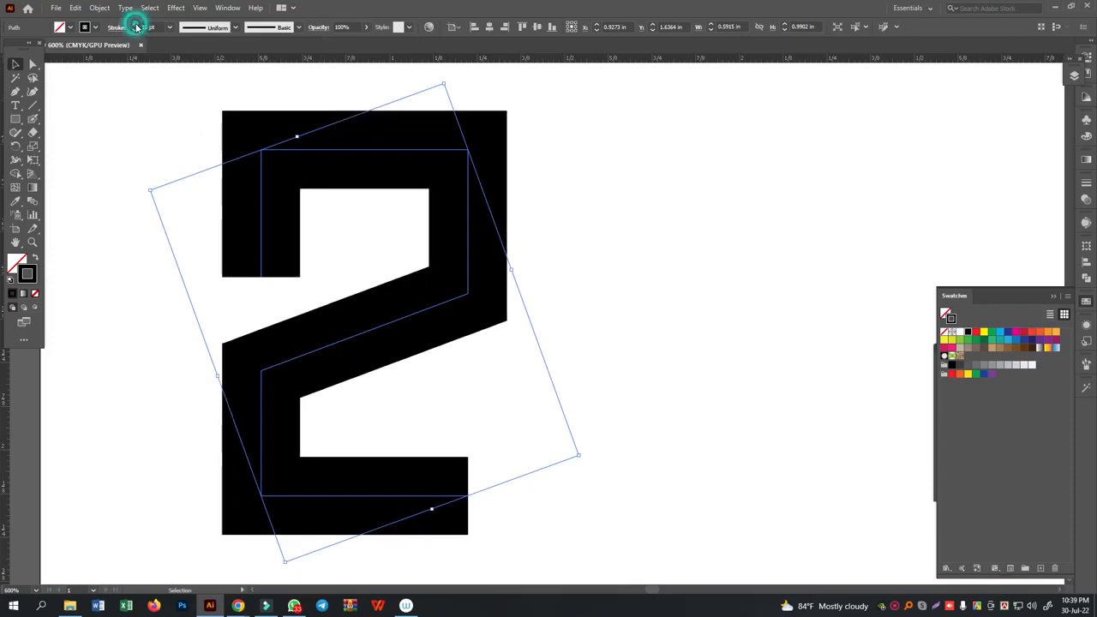
{"action": "left_click", "coordinate": [703, 284]}
{"action": "scroll", "coordinate": [690, 341], "scroll_direction": "up", "scroll_amount": 1}
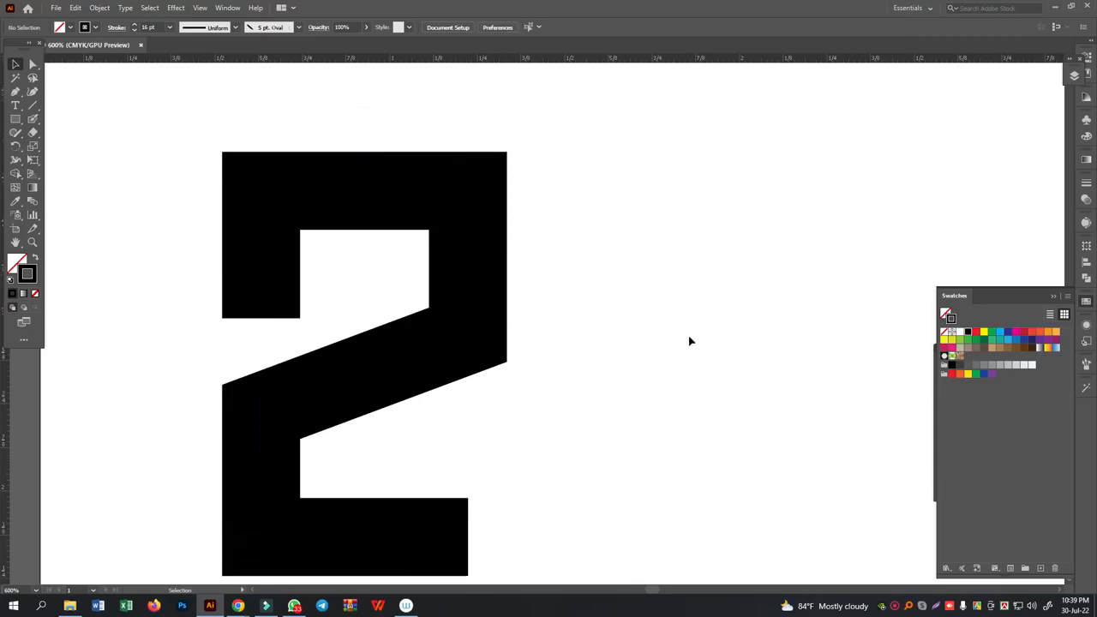
{"action": "scroll", "coordinate": [635, 404], "scroll_direction": "down", "scroll_amount": 2}
{"action": "left_click", "coordinate": [33, 64]}
{"action": "scroll", "coordinate": [420, 300], "scroll_direction": "up", "scroll_amount": 1}
{"action": "scroll", "coordinate": [429, 306], "scroll_direction": "down", "scroll_amount": 1}
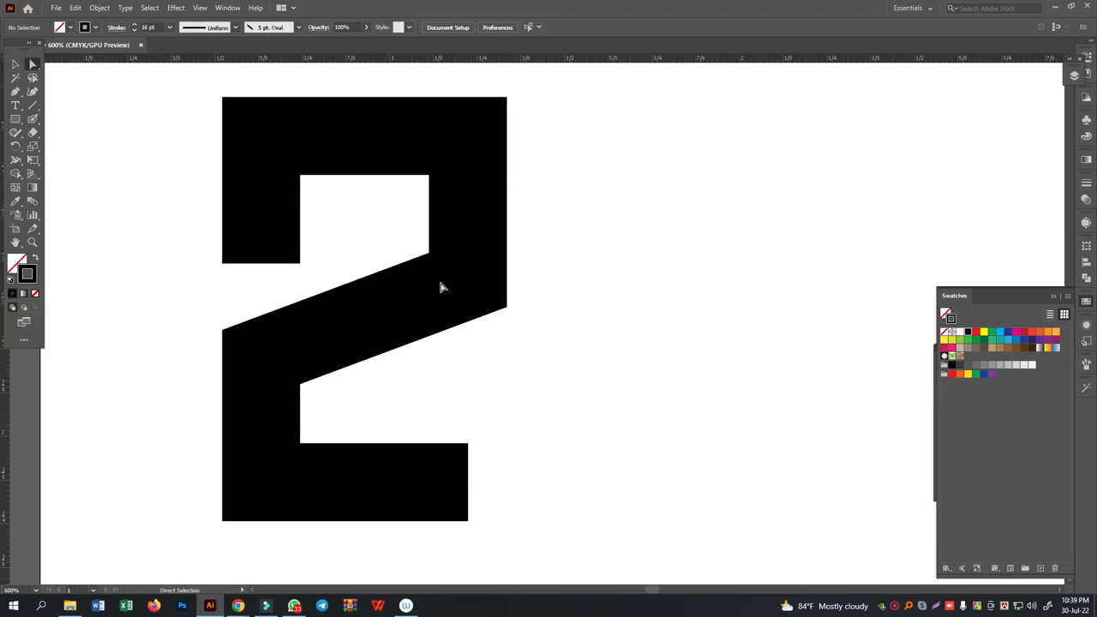
- Draw an upright rectangle about 0.59 by 0.99 in over the first letterform, matching its path's outer corners
{"action": "left_click", "coordinate": [16, 64]}
{"action": "left_click", "coordinate": [16, 119]}
{"action": "key", "text": "ctrl+y"}
{"action": "left_click_drag", "start_coordinate": [261, 136], "coordinate": [469, 482]}
{"action": "key", "text": "ctrl+y"}
{"action": "left_click", "coordinate": [16, 64]}
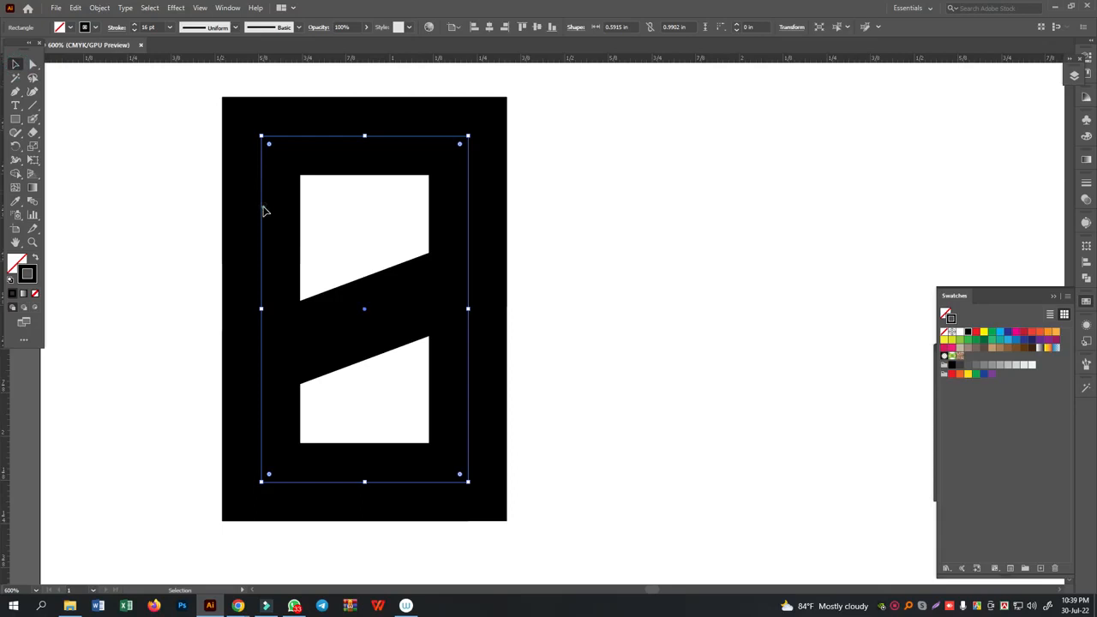
- Move the new rectangle to the right of the first letterform, level with it and separated by a narrow gap
{"action": "left_click", "coordinate": [584, 212]}
{"action": "left_click_drag", "start_coordinate": [394, 370], "coordinate": [580, 397]}
{"action": "left_click_drag", "start_coordinate": [471, 371], "coordinate": [720, 377]}
{"action": "left_click_drag", "start_coordinate": [534, 367], "coordinate": [439, 397]}
{"action": "key", "text": "Right"}
{"action": "key", "text": "Right"}
{"action": "key", "text": "Right"}
{"action": "key", "text": "Right"}
{"action": "key", "text": "Right"}
{"action": "key", "text": "Right"}
{"action": "key", "text": "Right"}
{"action": "key", "text": "Right"}
{"action": "key", "text": "Right"}
{"action": "key", "text": "Right"}
{"action": "key", "text": "Right"}
{"action": "key", "text": "Right"}
{"action": "key", "text": "Right"}
{"action": "key", "text": "Right"}
{"action": "key", "text": "Right"}
{"action": "key", "text": "Right"}
{"action": "key", "text": "Right"}
{"action": "key", "text": "Right"}
{"action": "key", "text": "Right"}
{"action": "key", "text": "Right"}
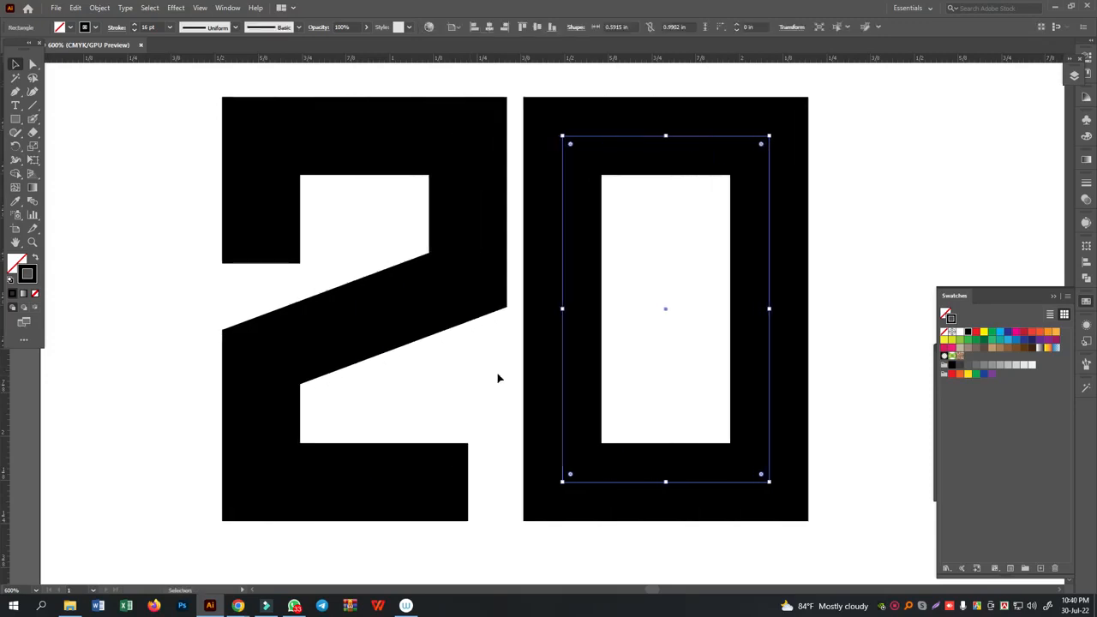
{"action": "key", "text": "Right"}
{"action": "key", "text": "Right"}
{"action": "key", "text": "Right"}
{"action": "key", "text": "Right"}
{"action": "left_click", "coordinate": [978, 212]}
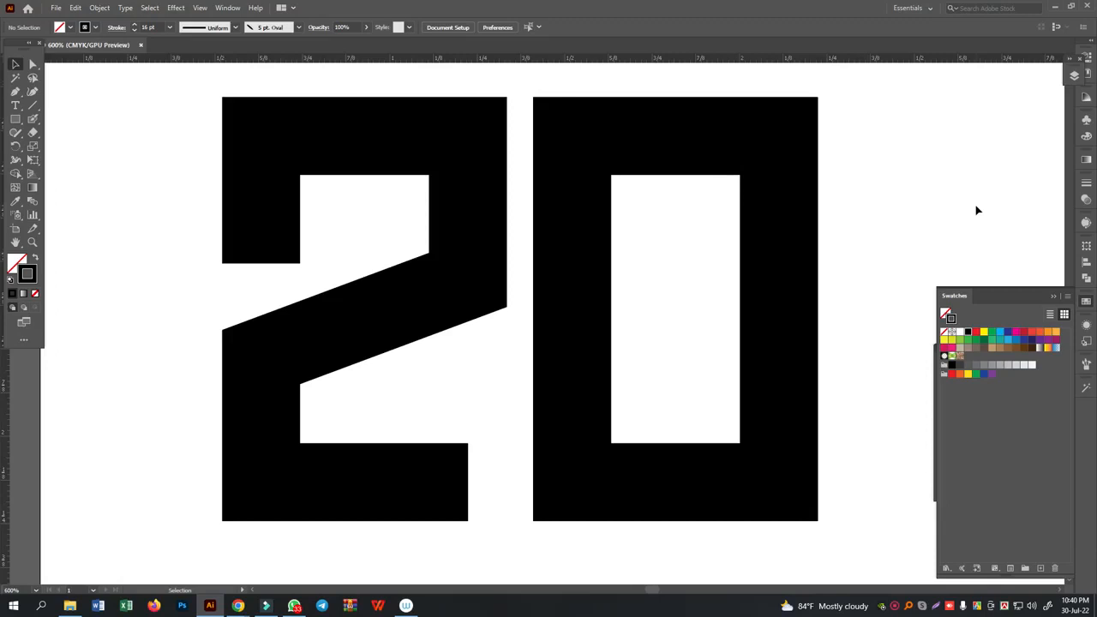
- Bend the second rectangle's left edge inward into a curve with the Anchor Point tool
{"action": "left_click", "coordinate": [32, 64]}
{"action": "left_click", "coordinate": [542, 296]}
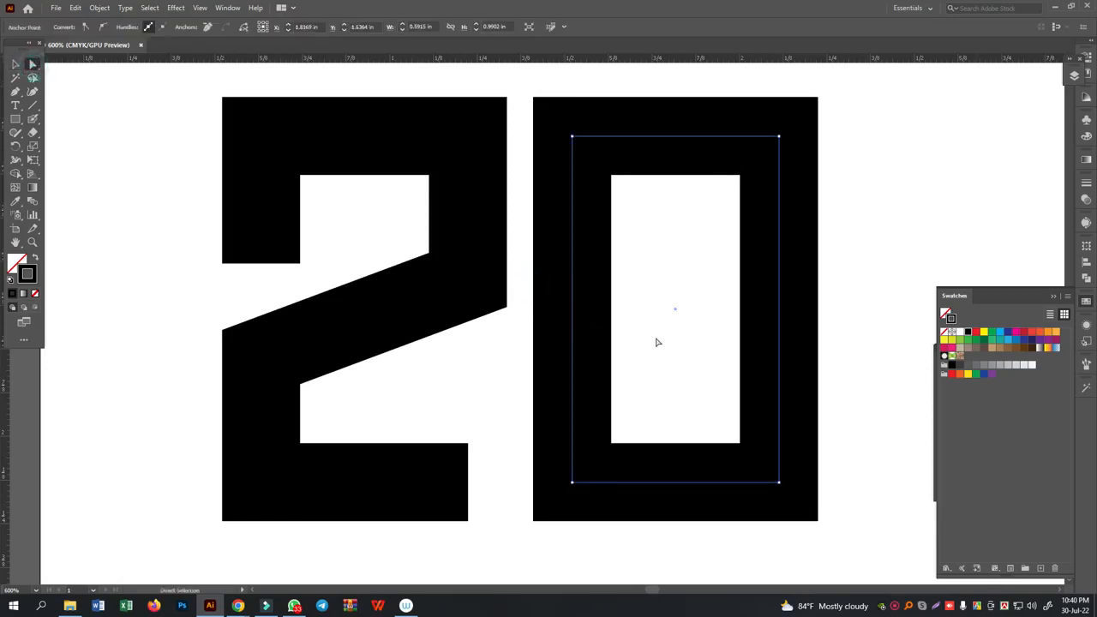
{"action": "right_click", "coordinate": [15, 95]}
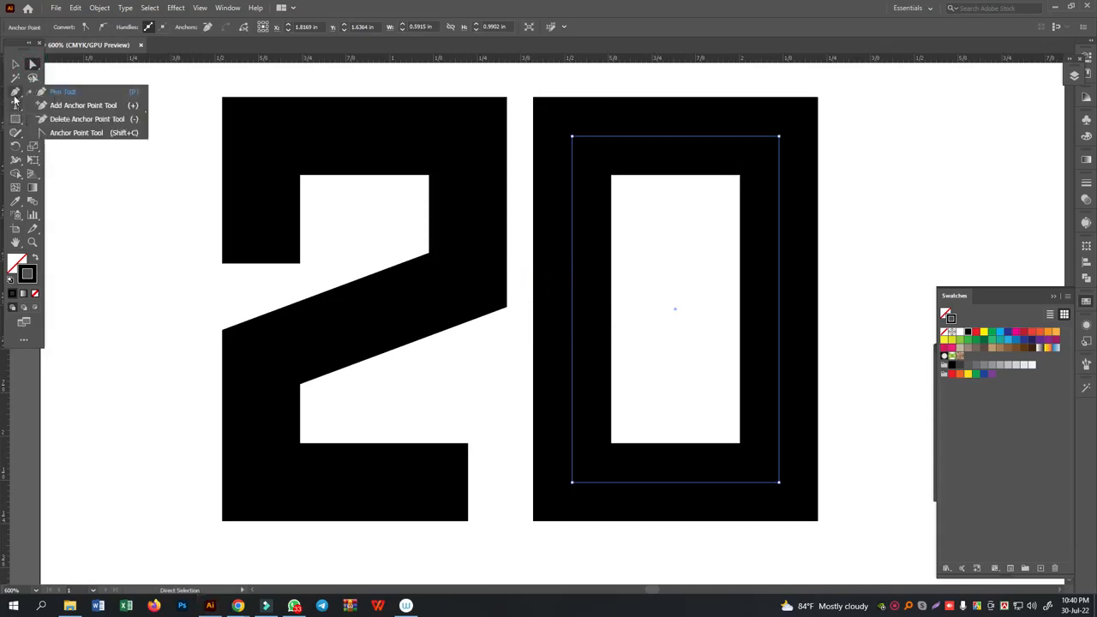
{"action": "left_click", "coordinate": [68, 134]}
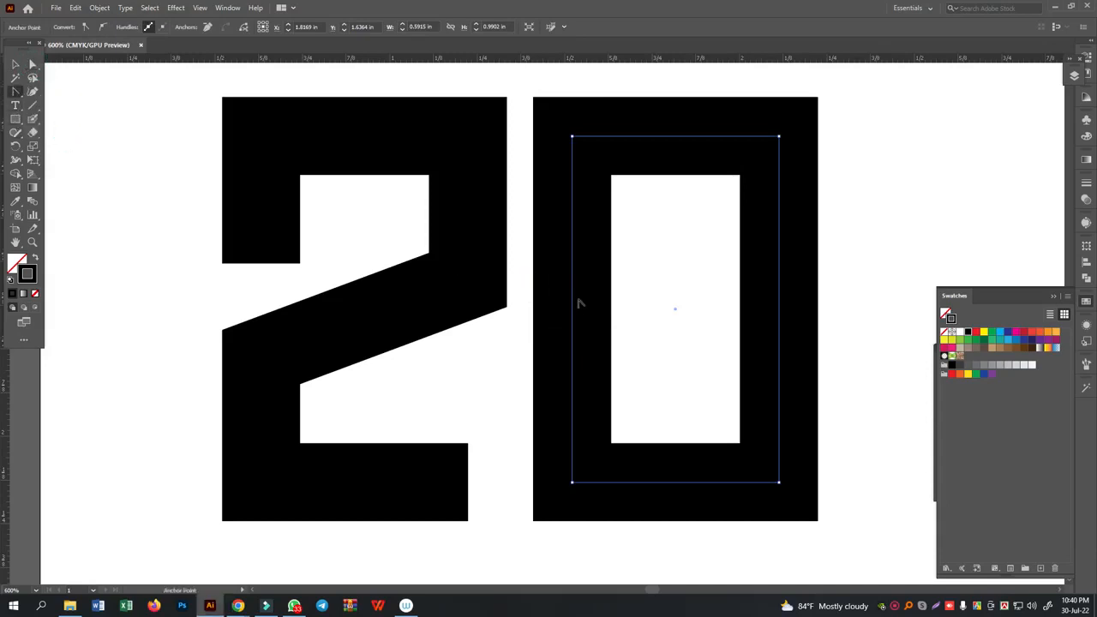
{"action": "left_click_drag", "start_coordinate": [576, 302], "coordinate": [640, 315]}
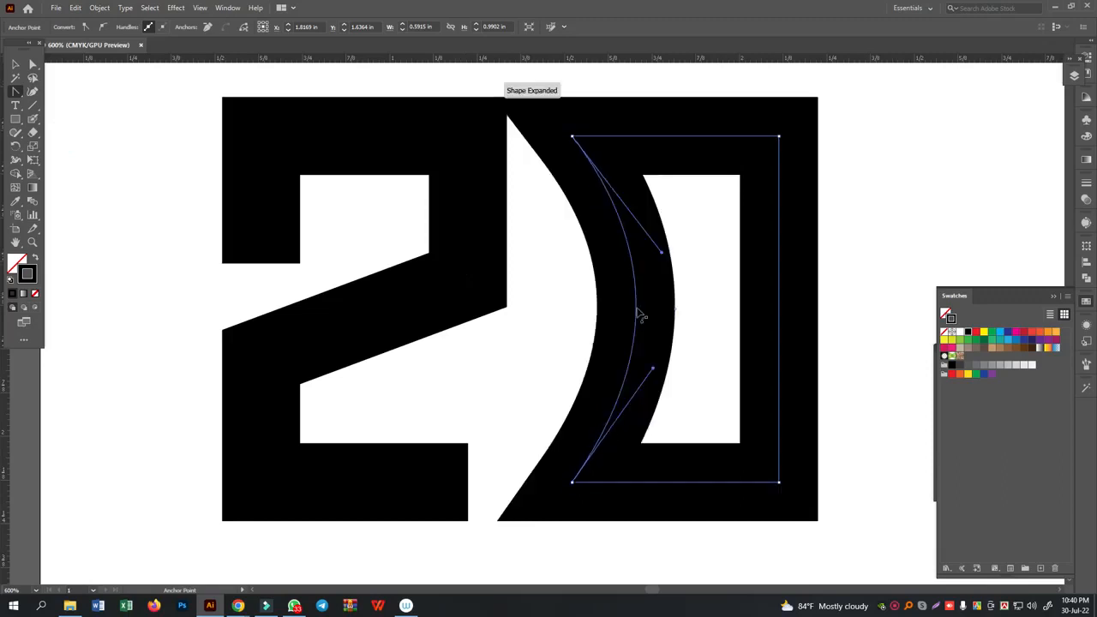
- Delete the bottom edge of the second letterform so the shape is open below
{"action": "left_click", "coordinate": [33, 64]}
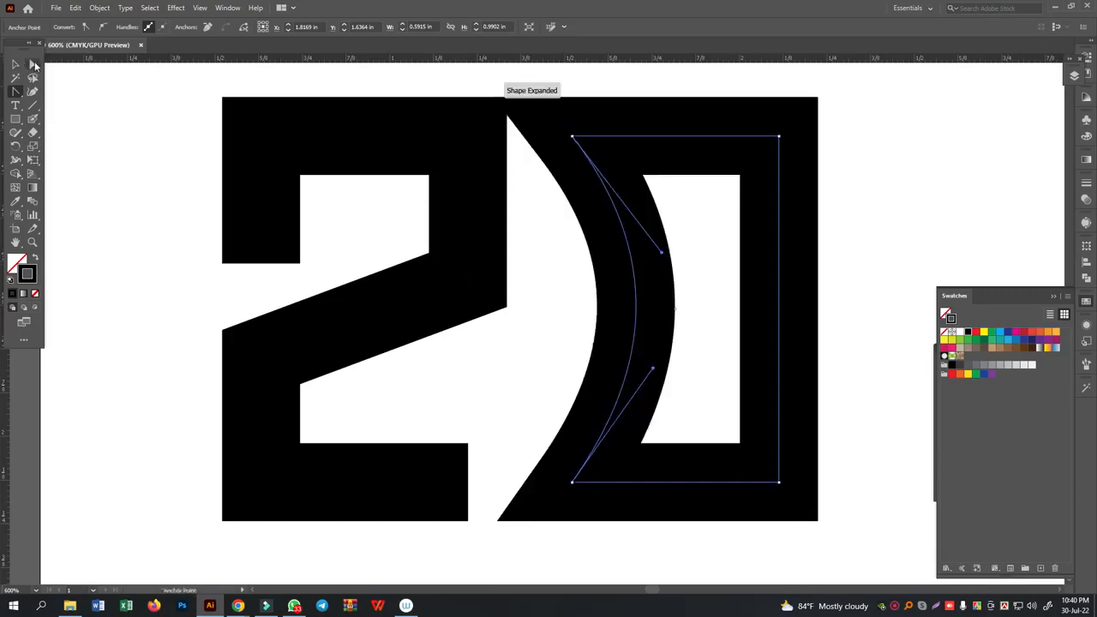
{"action": "left_click", "coordinate": [691, 407]}
{"action": "left_click", "coordinate": [727, 504]}
{"action": "key", "text": "Delete"}
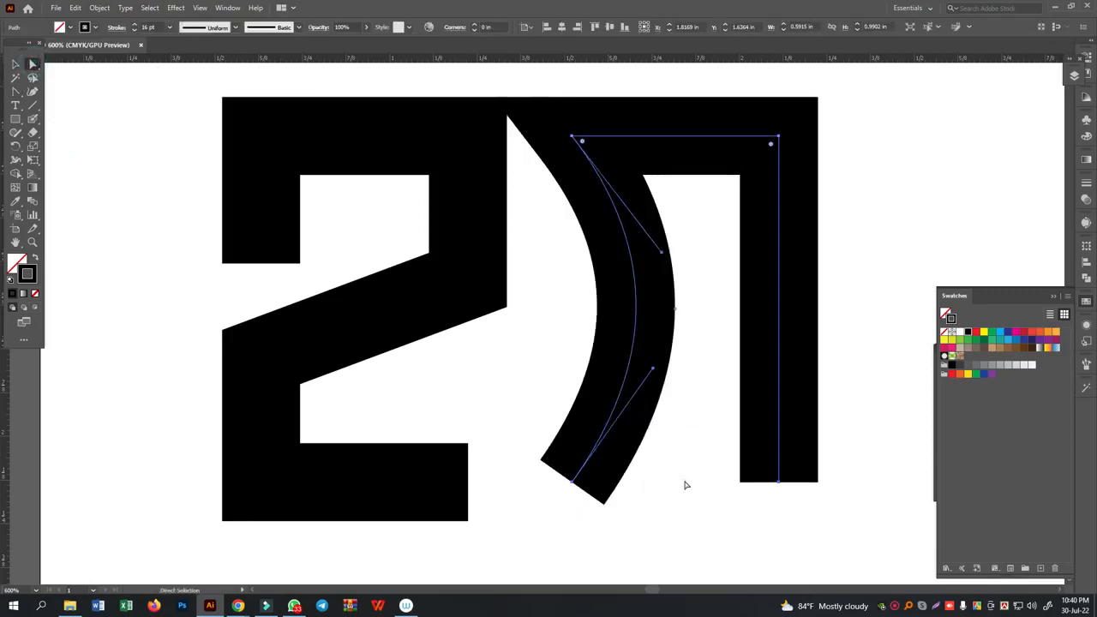
{"action": "left_click", "coordinate": [686, 486]}
- Draw a diagonal Pen line from the middle of the curved stroke down to the right stem of the second letterform
{"action": "left_click", "coordinate": [19, 94]}
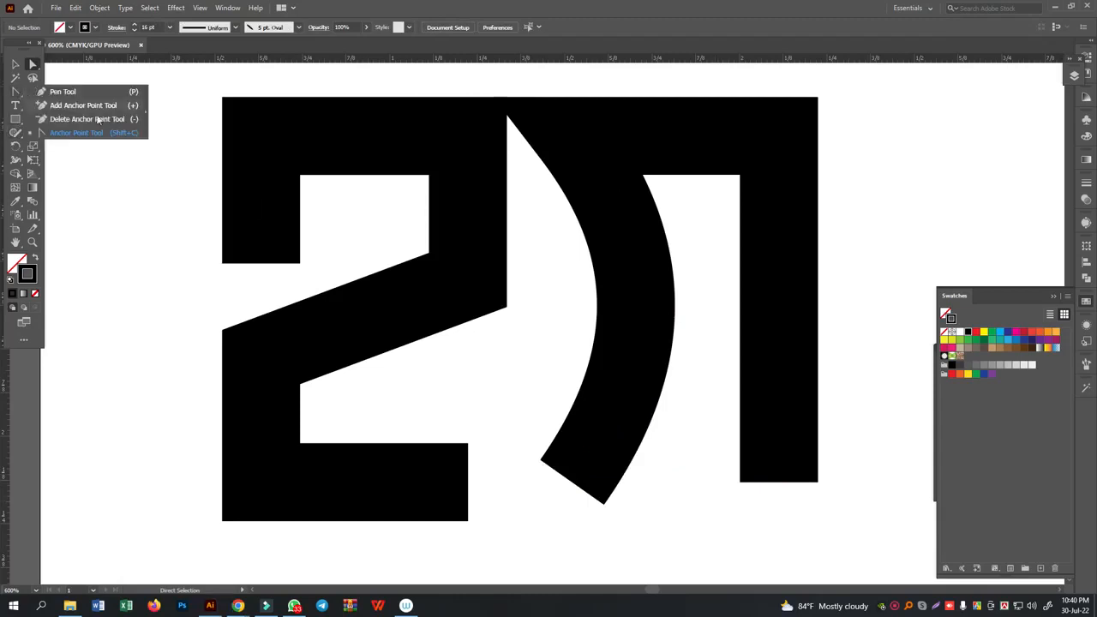
{"action": "left_click", "coordinate": [68, 91]}
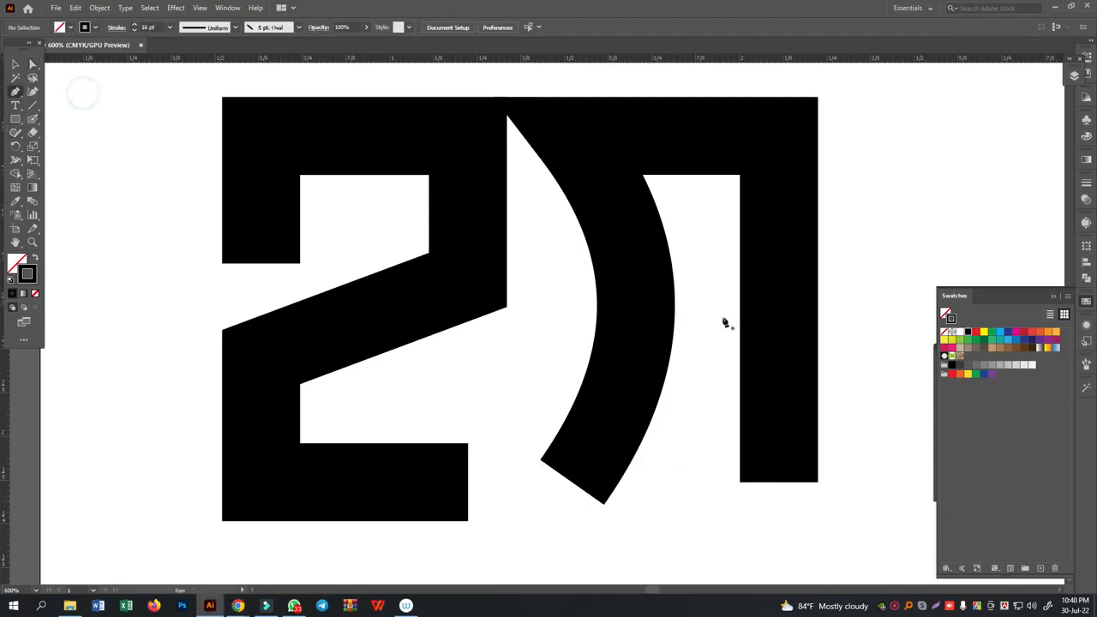
{"action": "left_click", "coordinate": [633, 286]}
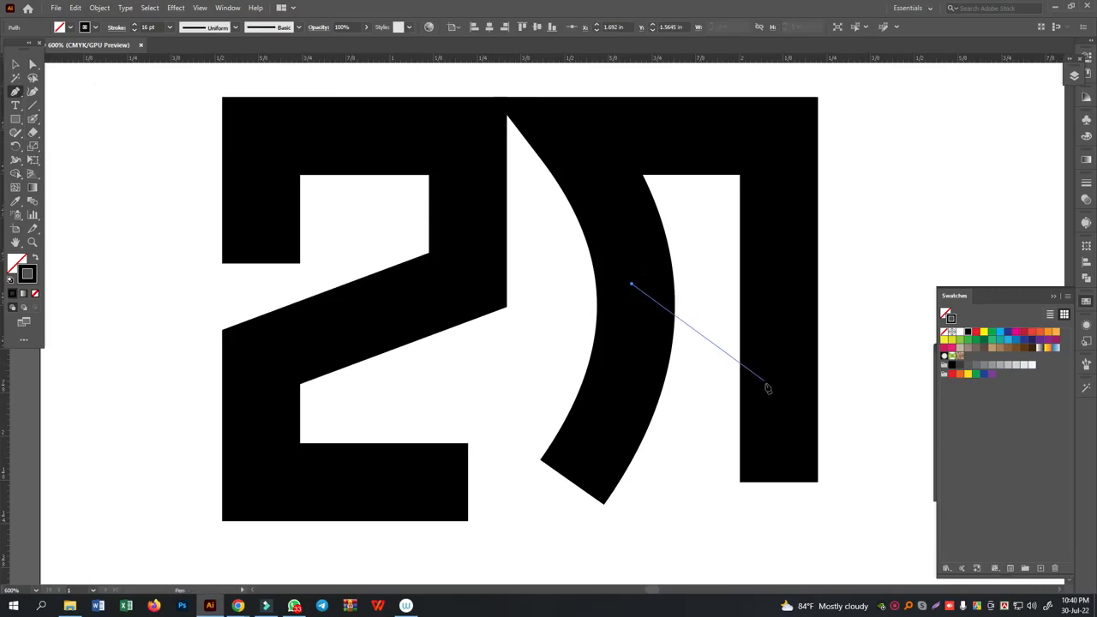
{"action": "left_click", "coordinate": [782, 399]}
{"action": "left_click", "coordinate": [14, 64]}
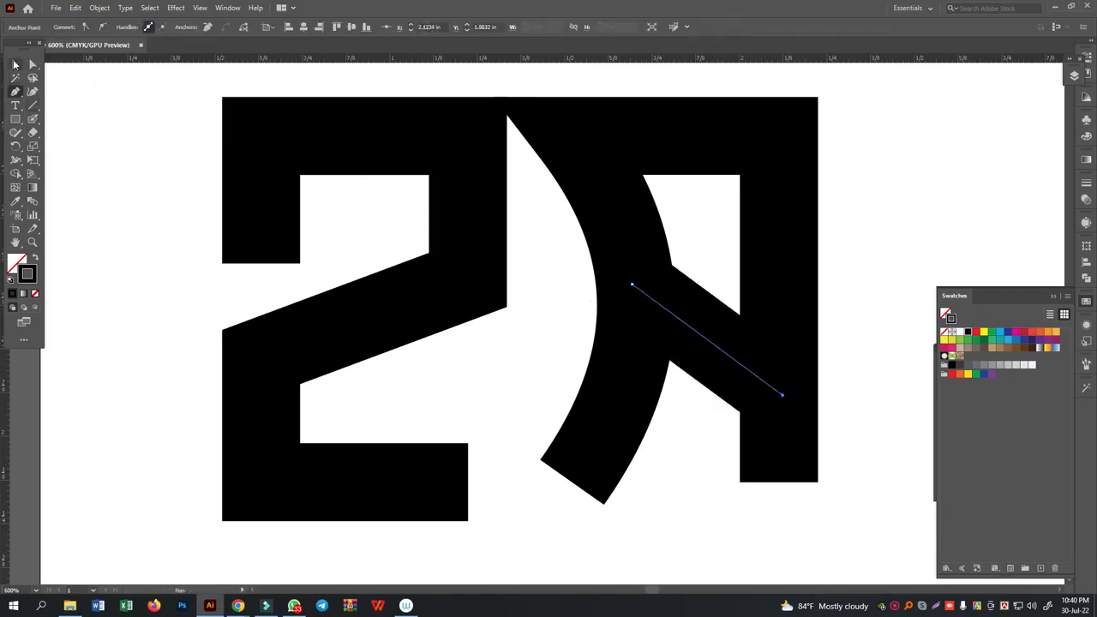
{"action": "left_click", "coordinate": [90, 114]}
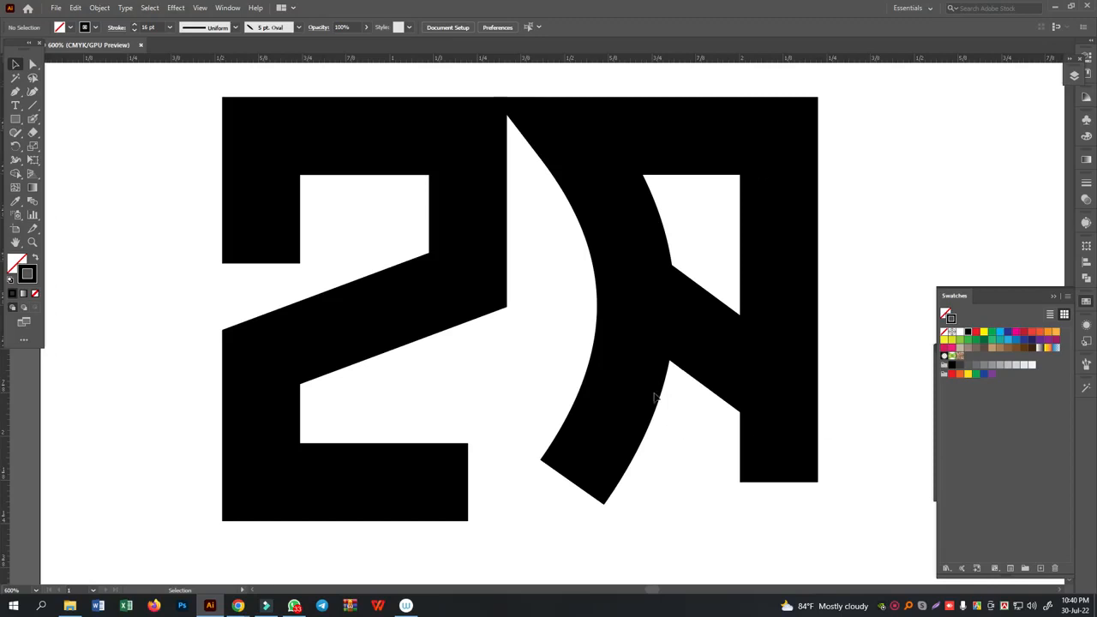
- Add two anchor points to the second letterform's curved side, one in its upper part and one in its lower part
{"action": "left_click", "coordinate": [594, 228]}
{"action": "left_click", "coordinate": [20, 90]}
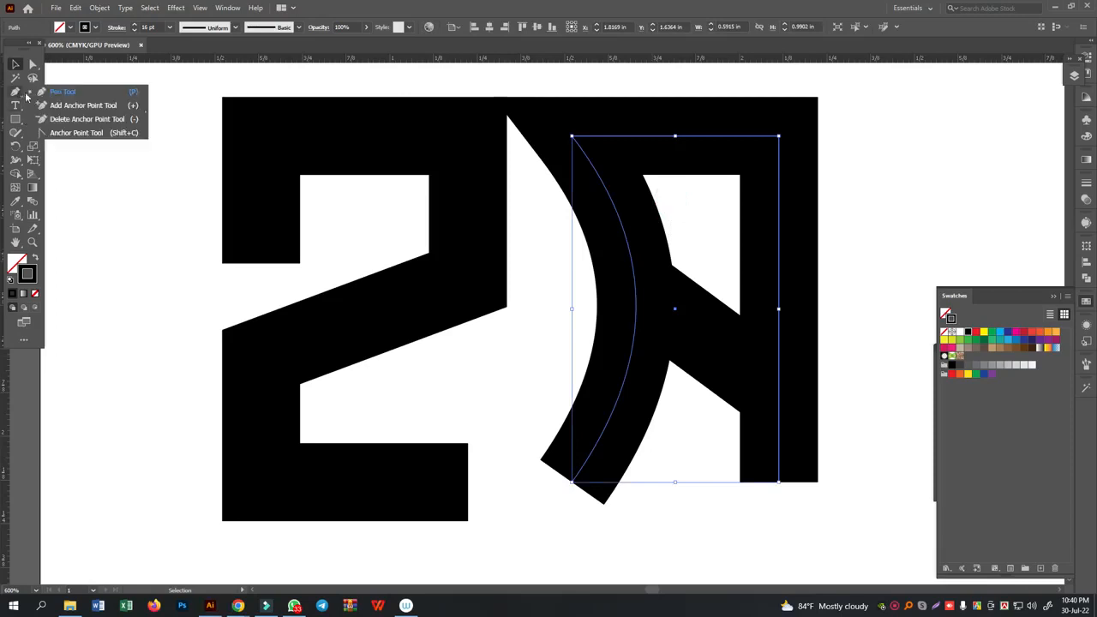
{"action": "left_click", "coordinate": [83, 104]}
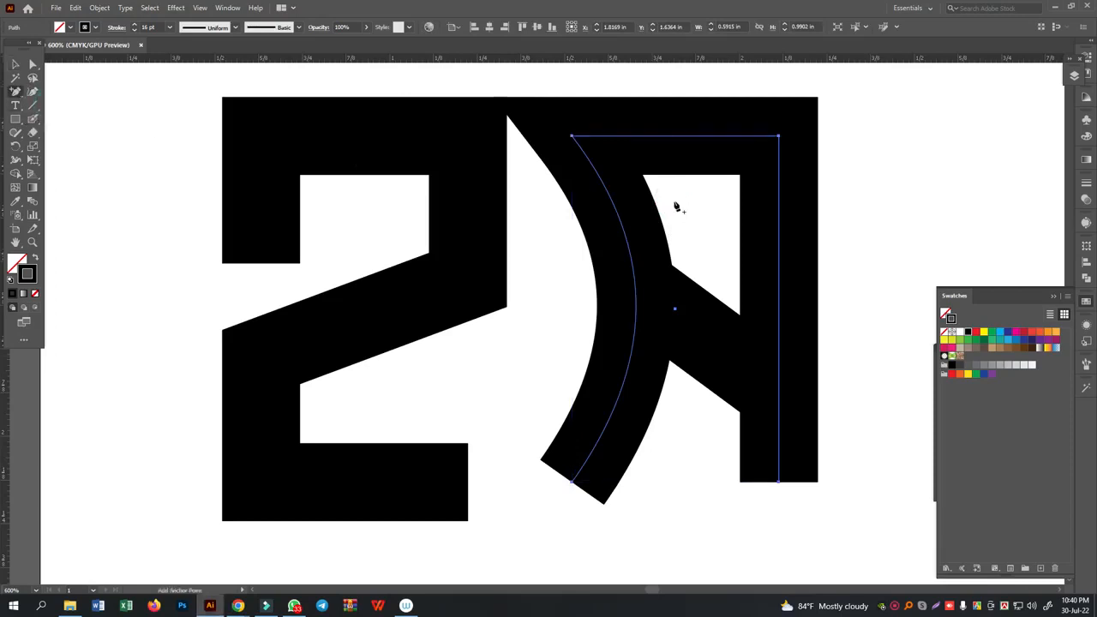
{"action": "left_click", "coordinate": [616, 212]}
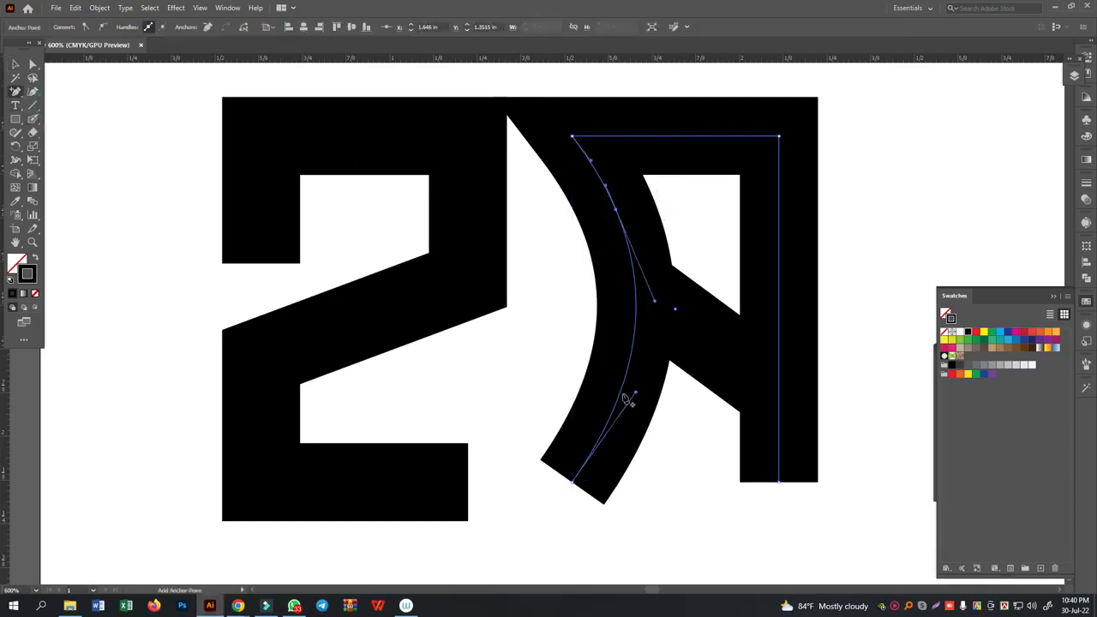
{"action": "left_click", "coordinate": [622, 394]}
{"action": "left_click", "coordinate": [15, 92]}
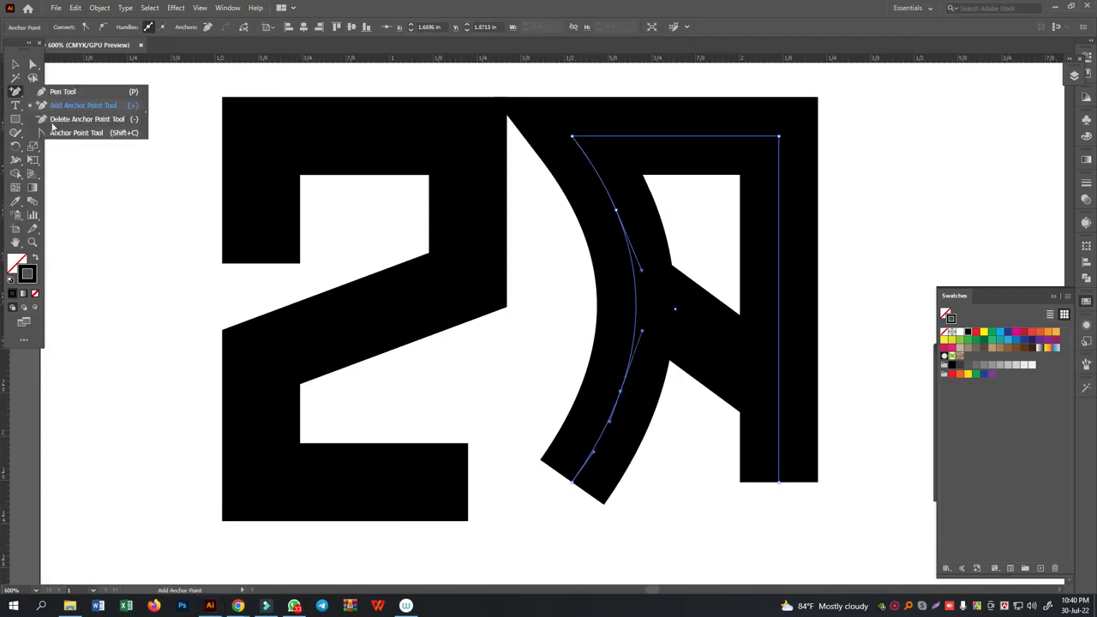
{"action": "key", "text": "v"}
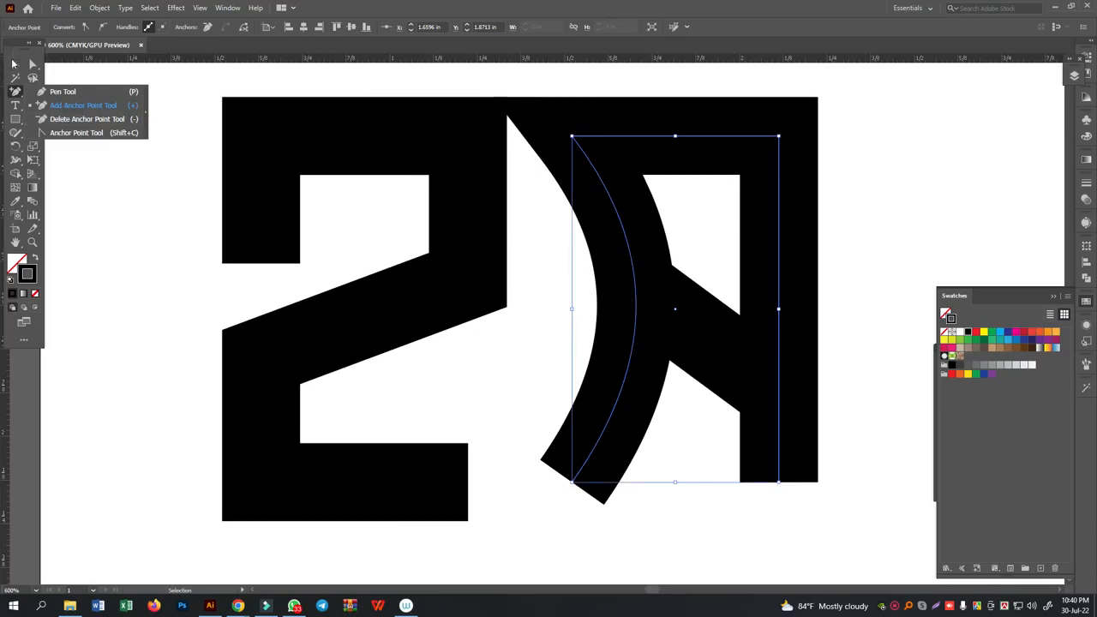
- Undo the recent edits to the second letterform back to a plain closed rectangle
{"action": "left_click", "coordinate": [14, 63]}
{"action": "left_click", "coordinate": [163, 213]}
{"action": "key", "text": "ctrl+z"}
{"action": "key", "text": "ctrl+z"}
{"action": "key", "text": "ctrl+z"}
{"action": "key", "text": "ctrl+z"}
{"action": "key", "text": "ctrl+z"}
{"action": "key", "text": "ctrl+z"}
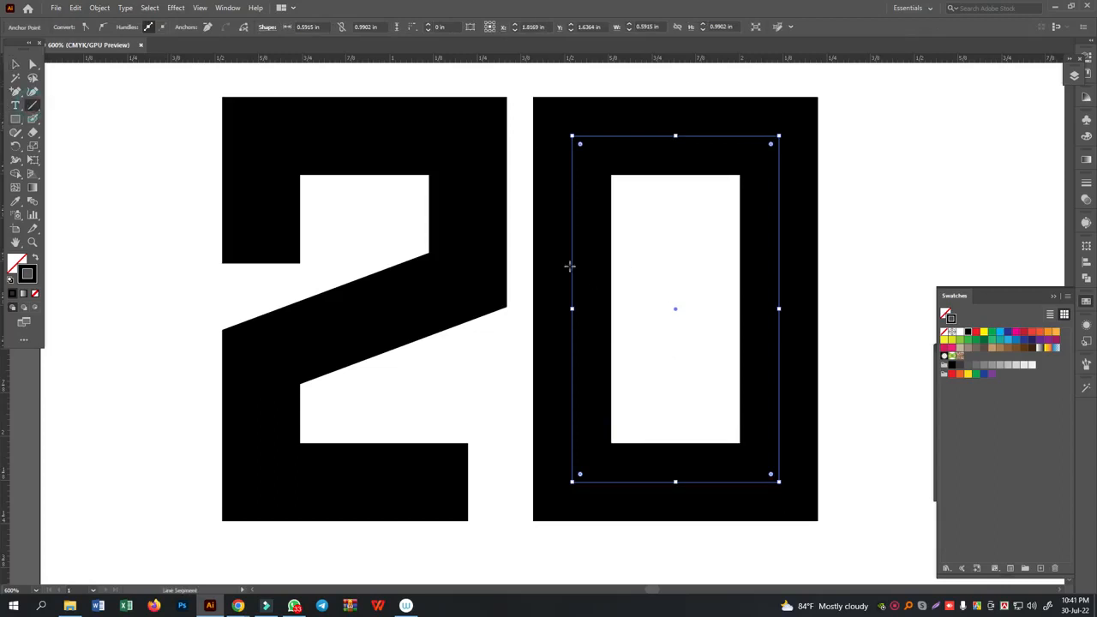
- Draw a horizontal line about 0.59 in wide across the second rectangle's upper half and a vertical line about 0.64 in long down from its middle
{"action": "left_click_drag", "start_coordinate": [572, 262], "coordinate": [777, 261]}
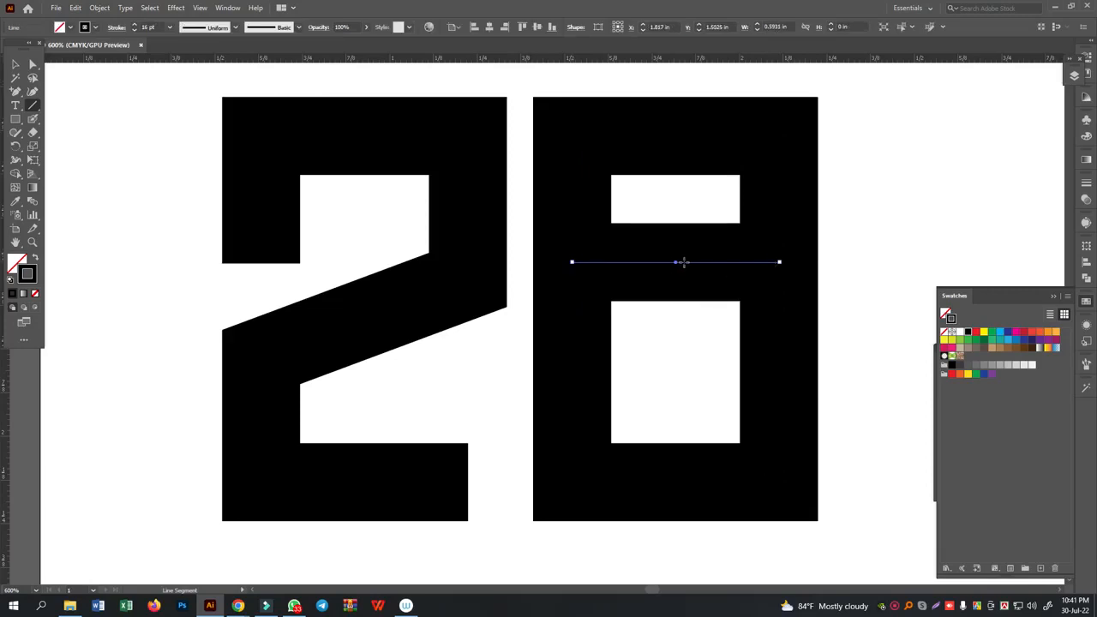
{"action": "left_click_drag", "start_coordinate": [682, 262], "coordinate": [685, 430]}
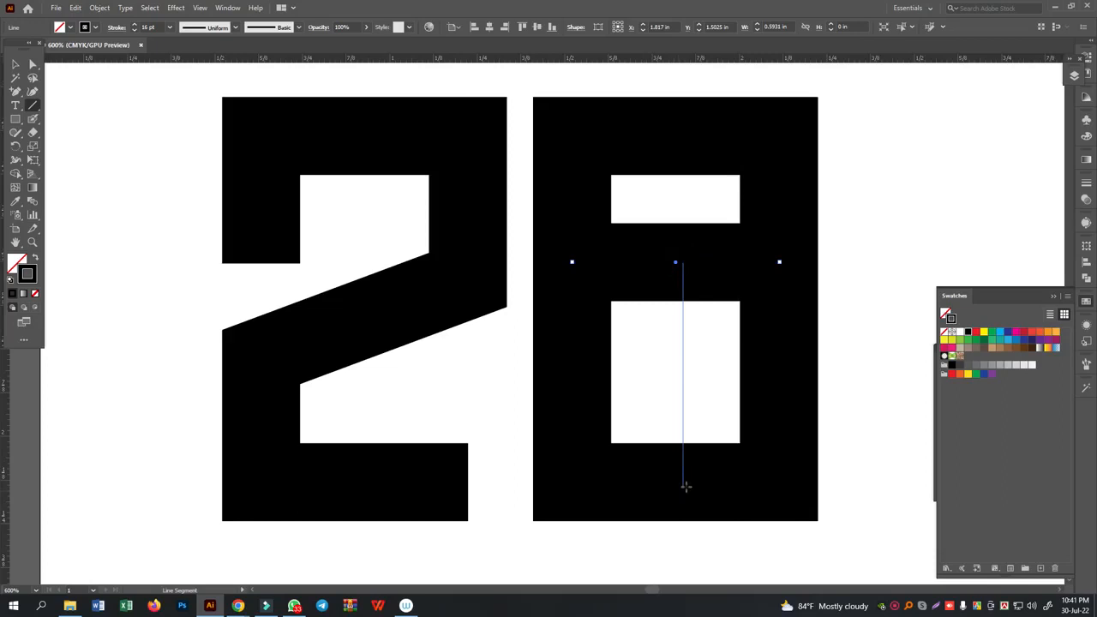
{"action": "left_click_drag", "start_coordinate": [686, 486], "coordinate": [683, 486]}
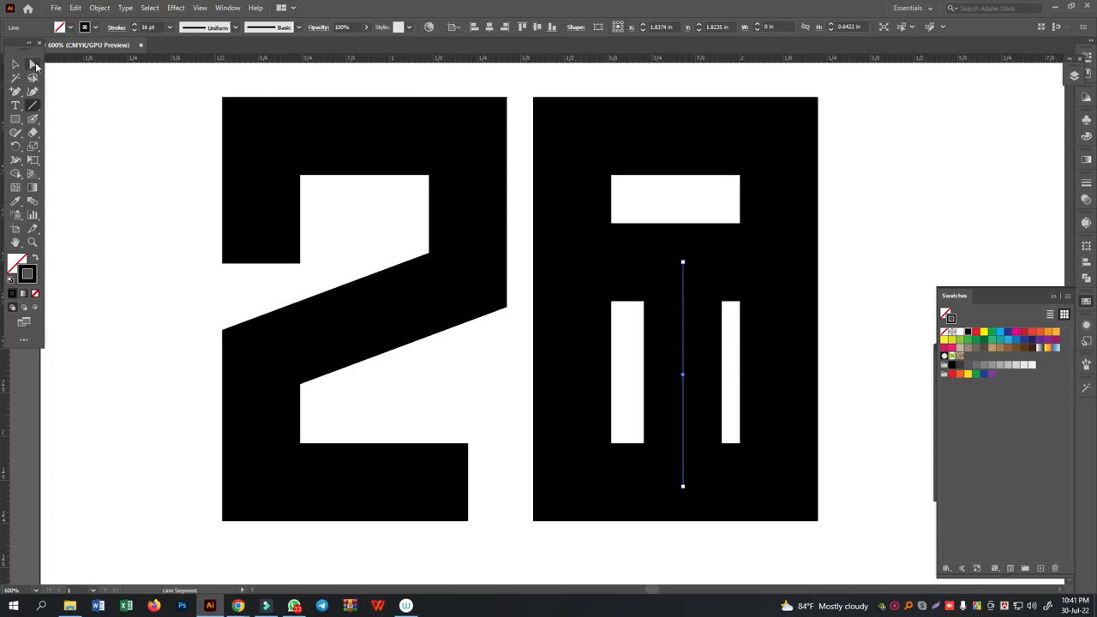
- Align the vertical line's lower end with the bottom corner points of the second rectangle
{"action": "left_click", "coordinate": [33, 65]}
{"action": "left_click_drag", "start_coordinate": [862, 439], "coordinate": [559, 547]}
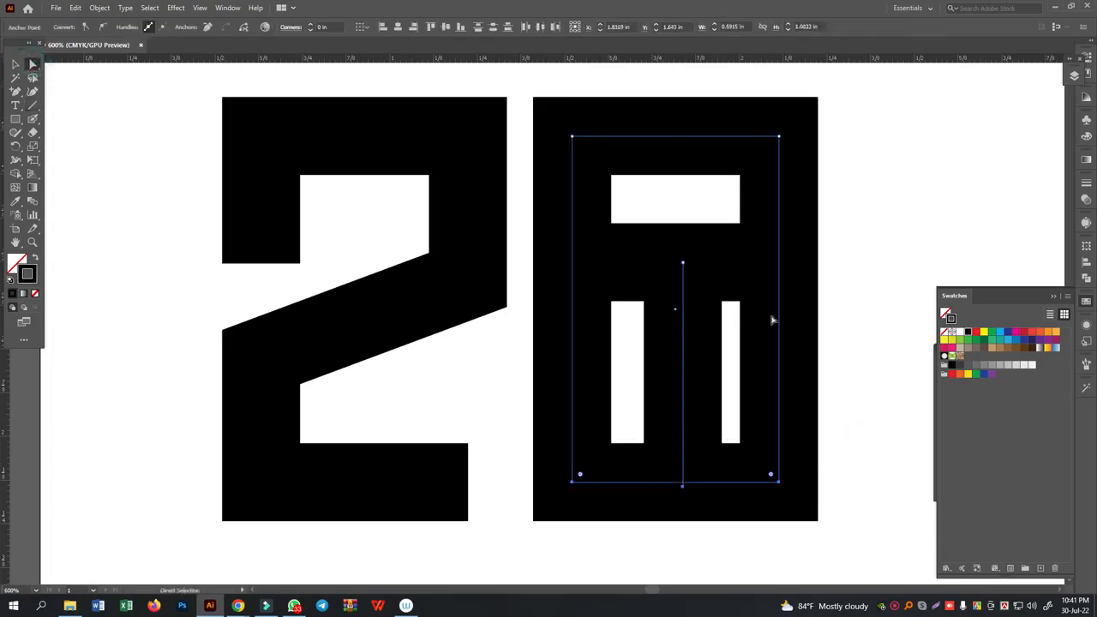
{"action": "left_click", "coordinate": [431, 26]}
{"action": "left_click", "coordinate": [883, 297]}
- Add an anchor point on the second rectangle's left side just below the crossbar and delete the segment beneath it
{"action": "left_click_drag", "start_coordinate": [522, 346], "coordinate": [676, 386]}
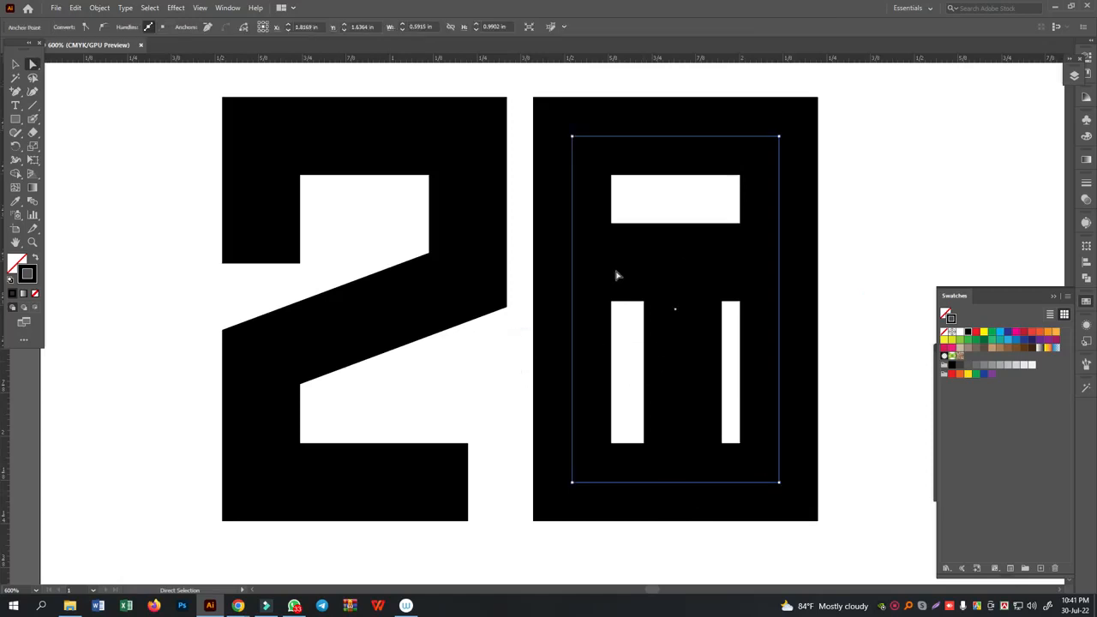
{"action": "left_click", "coordinate": [884, 226]}
{"action": "left_click_drag", "start_coordinate": [522, 369], "coordinate": [637, 399]}
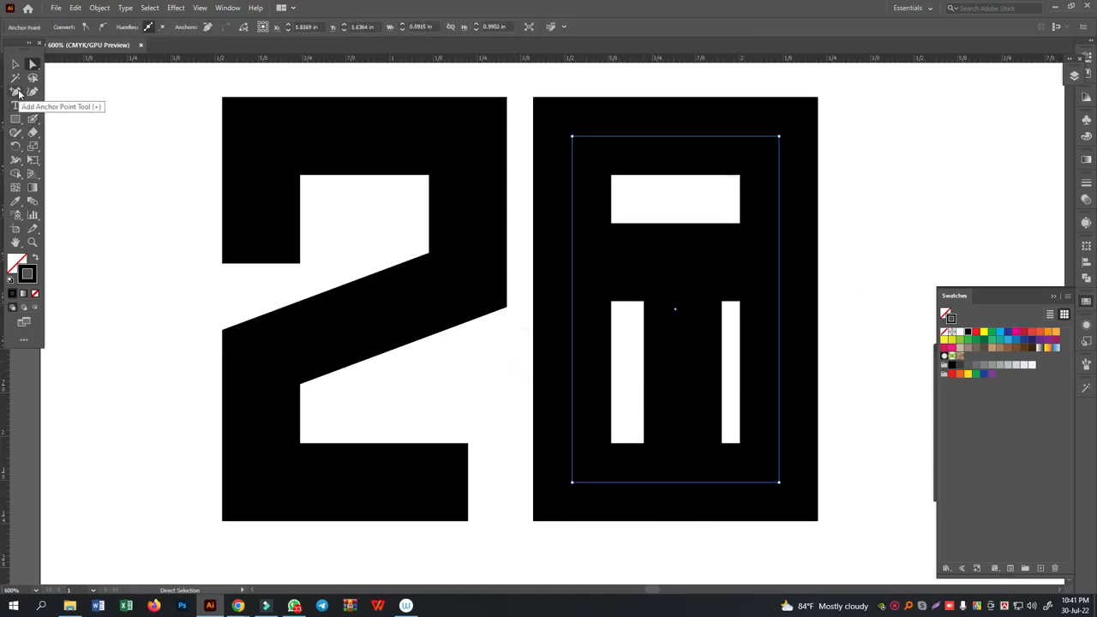
{"action": "left_click", "coordinate": [18, 93]}
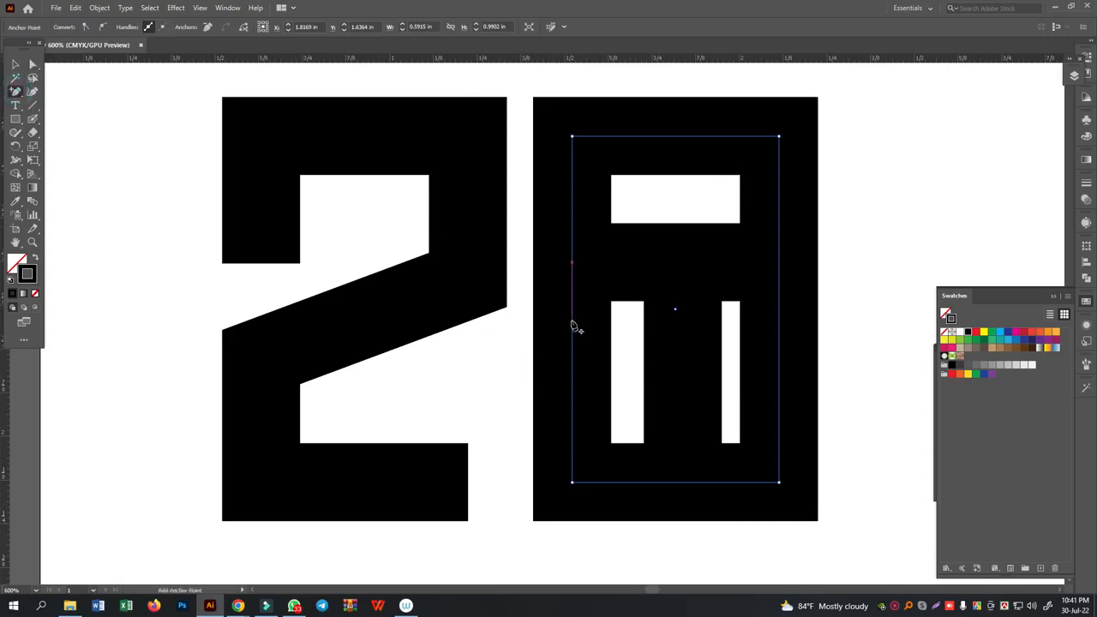
{"action": "left_click", "coordinate": [572, 322]}
{"action": "left_click", "coordinate": [33, 64]}
{"action": "left_click_drag", "start_coordinate": [505, 373], "coordinate": [617, 412]}
{"action": "key", "text": "Delete"}
- Align the open end of the second letterform's left side vertically with the crossbar's left end
{"action": "mouse_move", "coordinate": [526, 362]}
{"action": "left_mouse_down"}
{"action": "mouse_move", "coordinate": [600, 294]}
{"action": "mouse_move", "coordinate": [600, 245]}
{"action": "left_mouse_up"}
{"action": "key", "text": "ctrl+z"}
{"action": "left_click", "coordinate": [32, 64]}
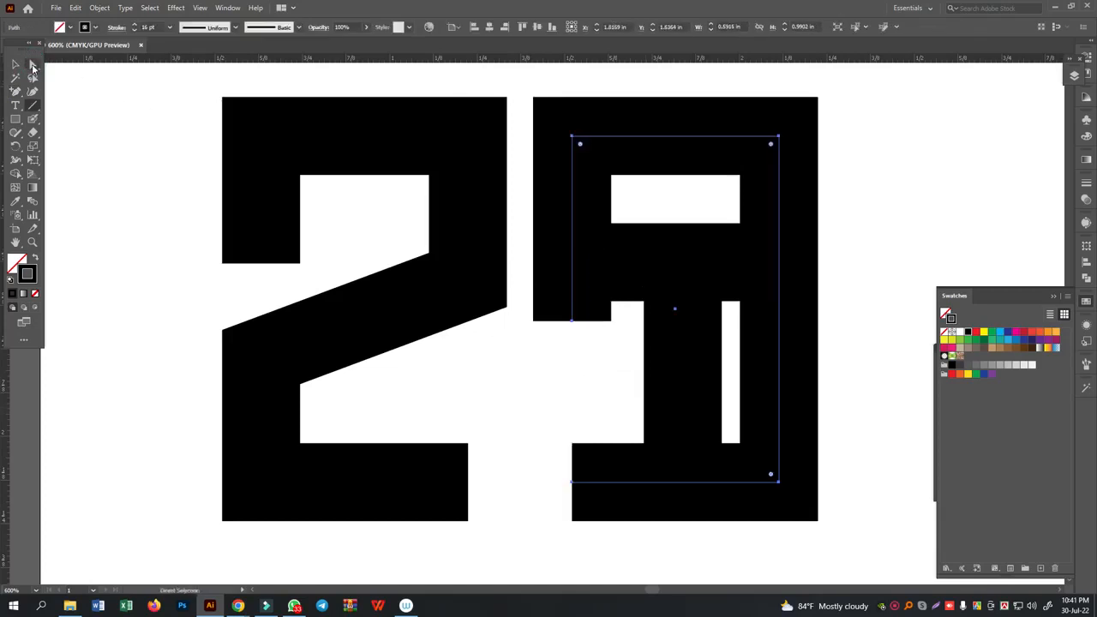
{"action": "left_click", "coordinate": [33, 66]}
{"action": "left_click_drag", "start_coordinate": [541, 358], "coordinate": [587, 313]}
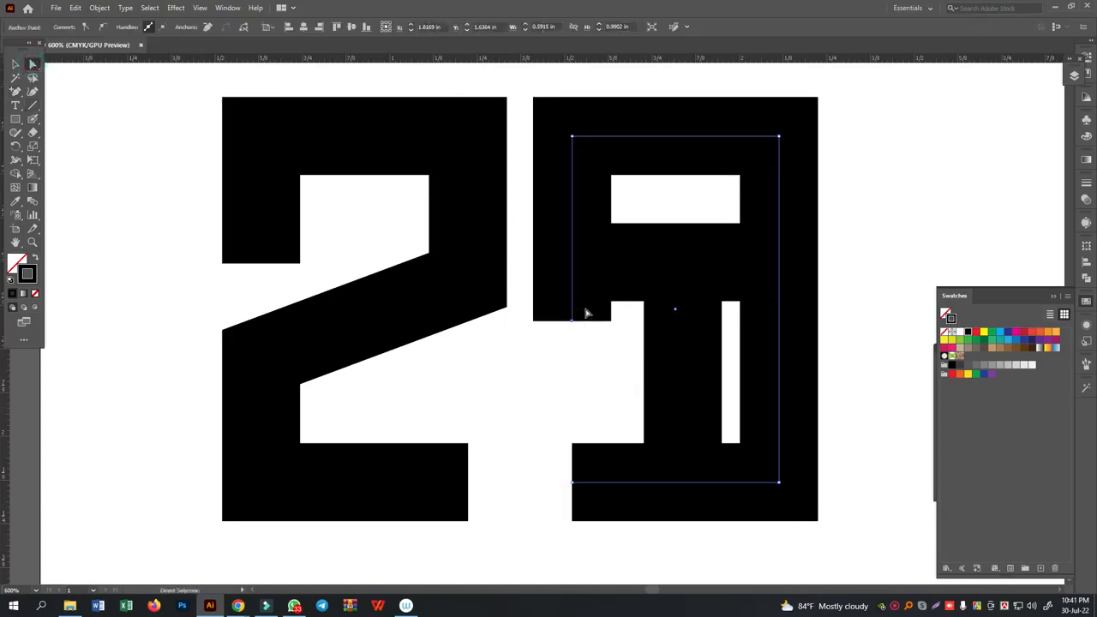
{"action": "key", "text": "ctrl+y"}
{"action": "key", "text": "ctrl+y"}
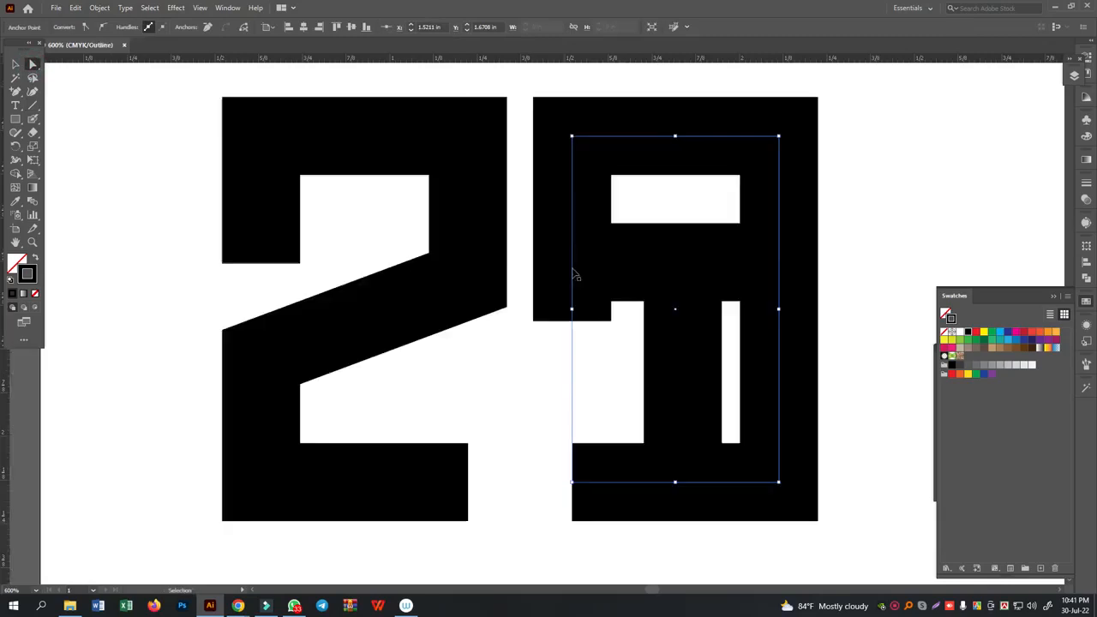
{"action": "left_click_drag", "start_coordinate": [522, 239], "coordinate": [613, 356]}
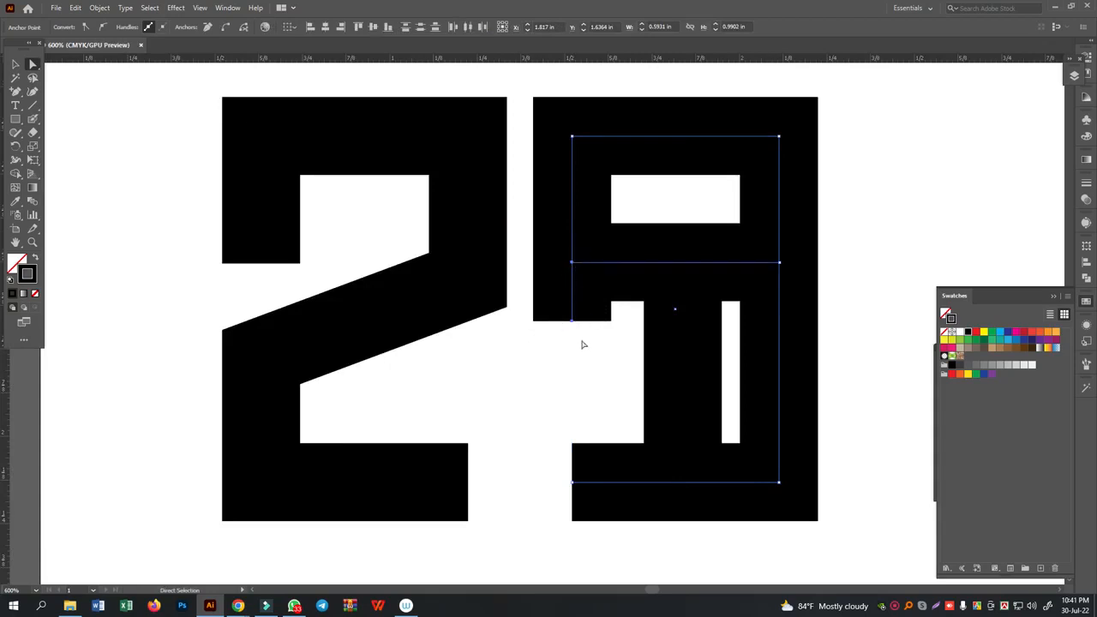
{"action": "left_click", "coordinate": [358, 27]}
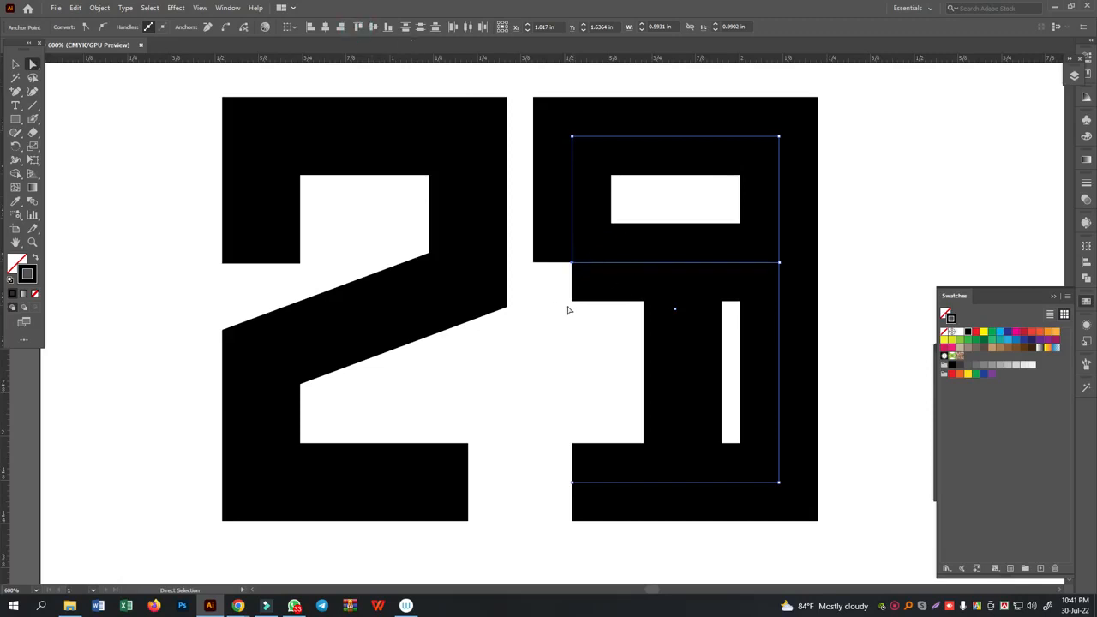
- Join the left side's open end with the left end of the crossbar
{"action": "key", "text": "ctrl+j"}
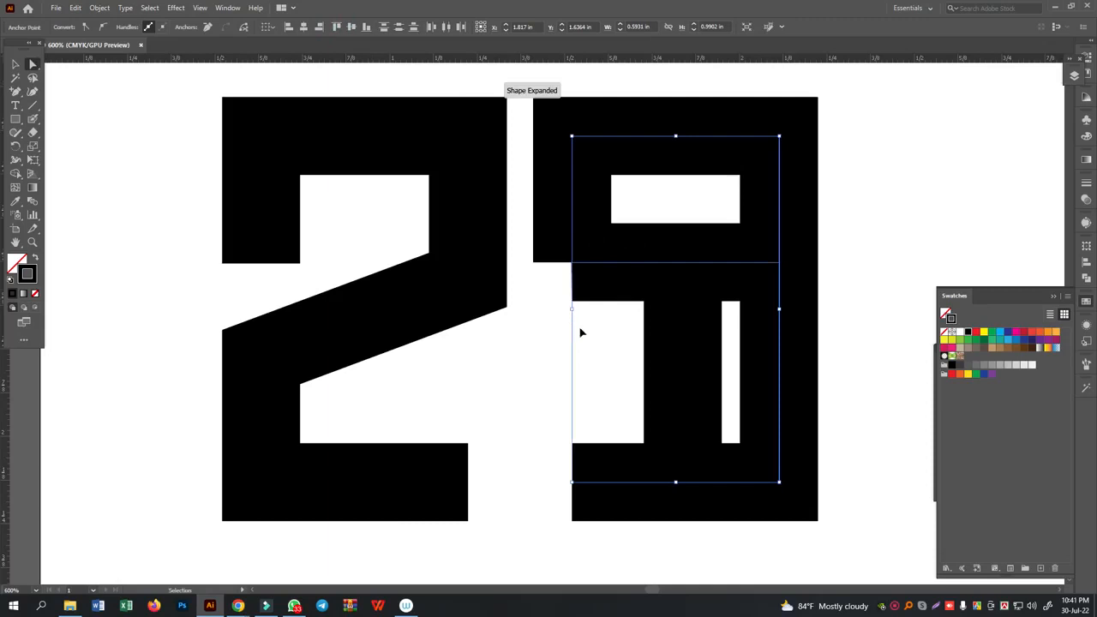
{"action": "key", "text": "ctrl+j"}
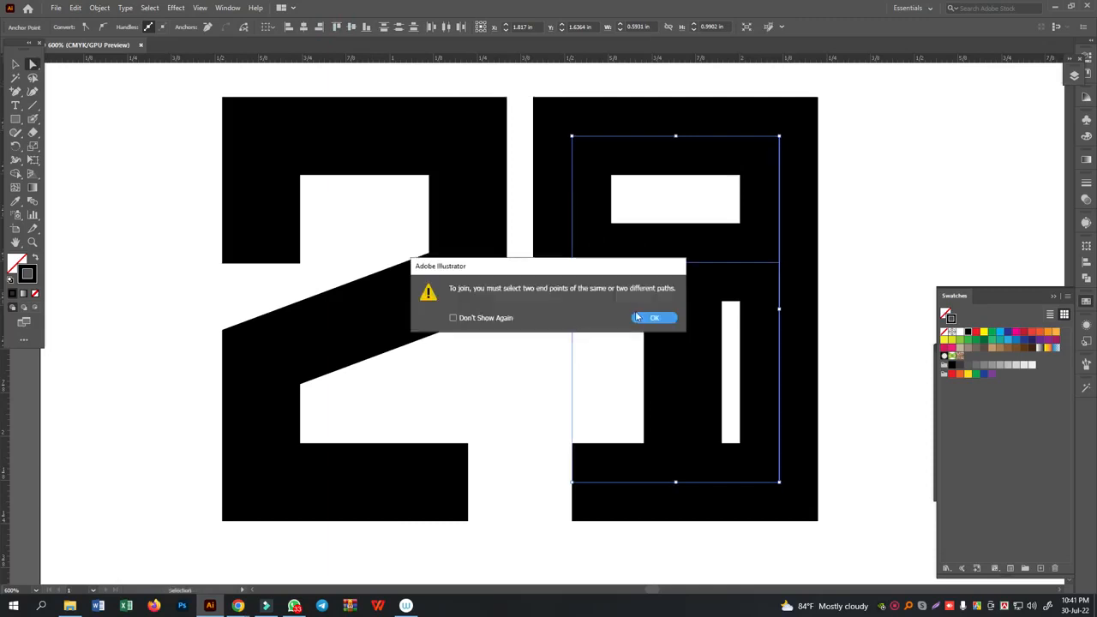
{"action": "left_click", "coordinate": [654, 319]}
{"action": "left_click_drag", "start_coordinate": [520, 345], "coordinate": [592, 256]}
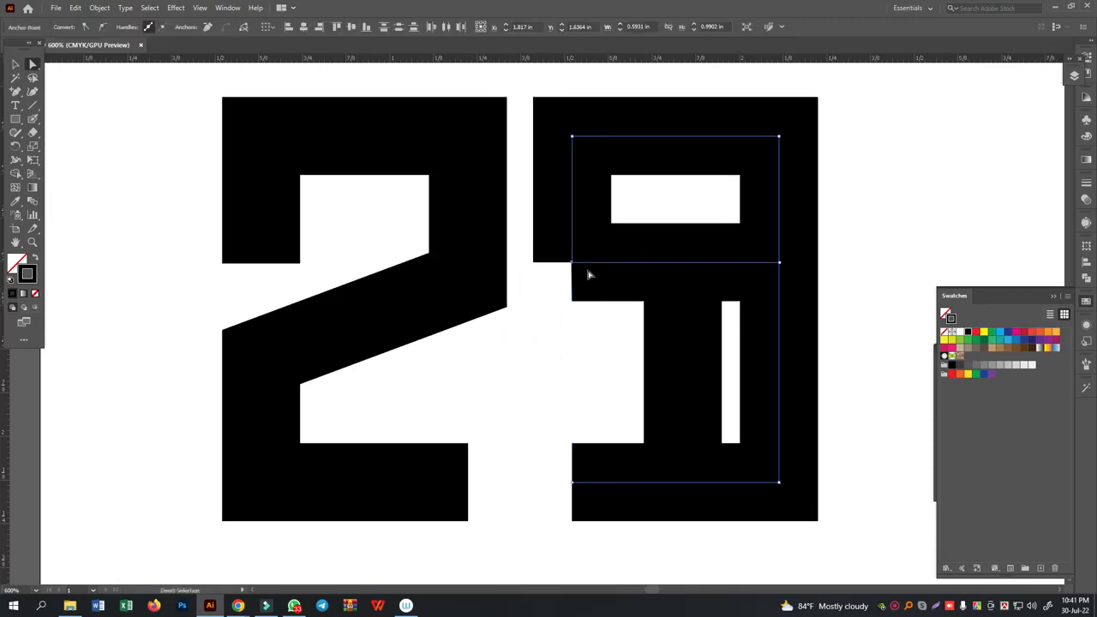
{"action": "key", "text": "ctrl+j"}
{"action": "left_click", "coordinate": [654, 319]}
{"action": "left_click", "coordinate": [575, 336]}
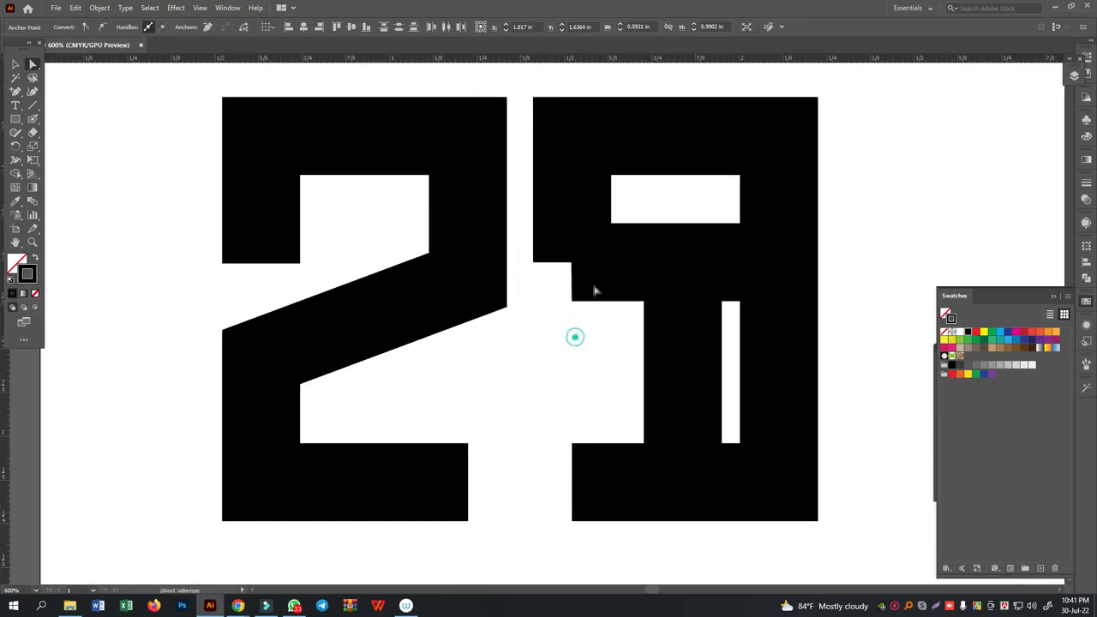
- Pull the duplicate anchor point out of the crossbar's left corner and delete it to leave a clean square corner
{"action": "left_click", "coordinate": [603, 262]}
{"action": "left_click_drag", "start_coordinate": [571, 263], "coordinate": [560, 292]}
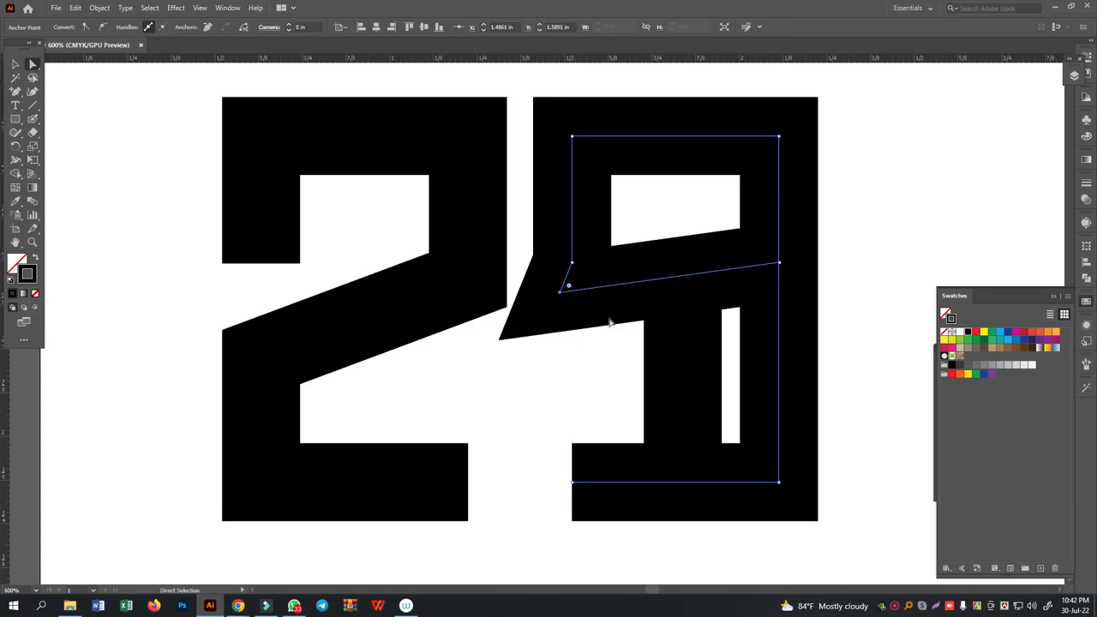
{"action": "left_click", "coordinate": [14, 91]}
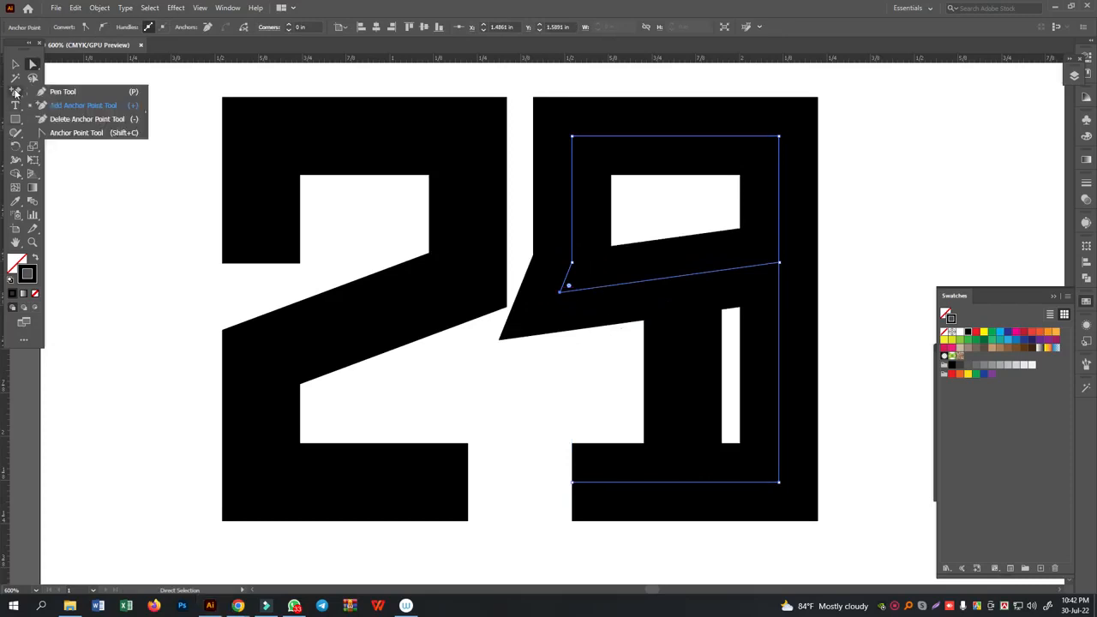
{"action": "left_click", "coordinate": [70, 119]}
{"action": "left_click", "coordinate": [561, 293]}
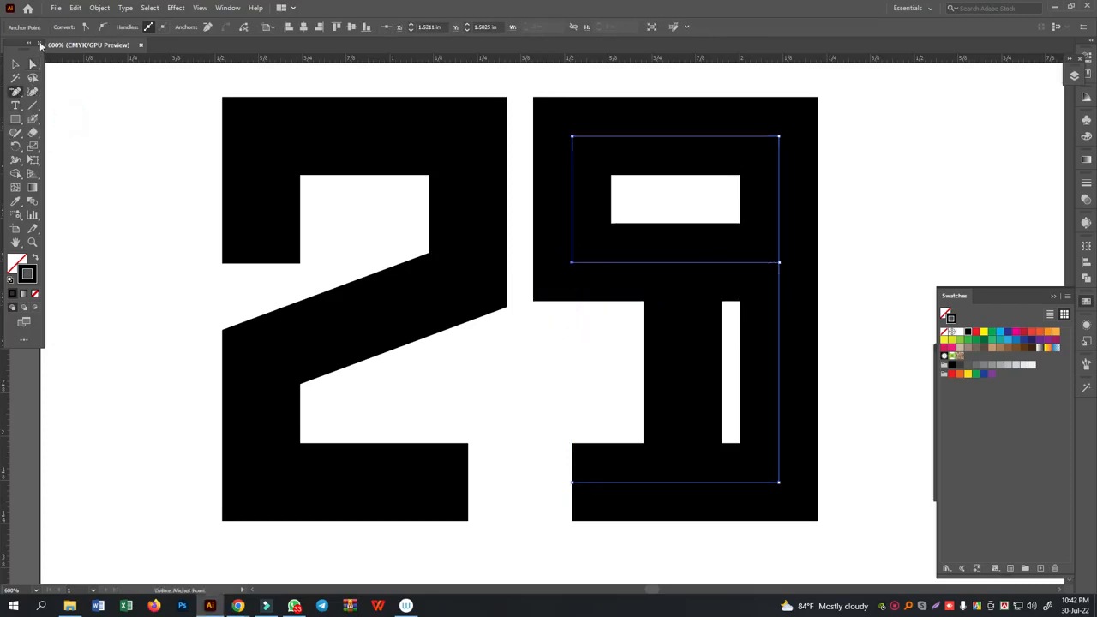
- Cut the second letterform's path at its bottom-right corner with the Scissors tool
{"action": "left_click", "coordinate": [33, 64]}
{"action": "left_click", "coordinate": [576, 420]}
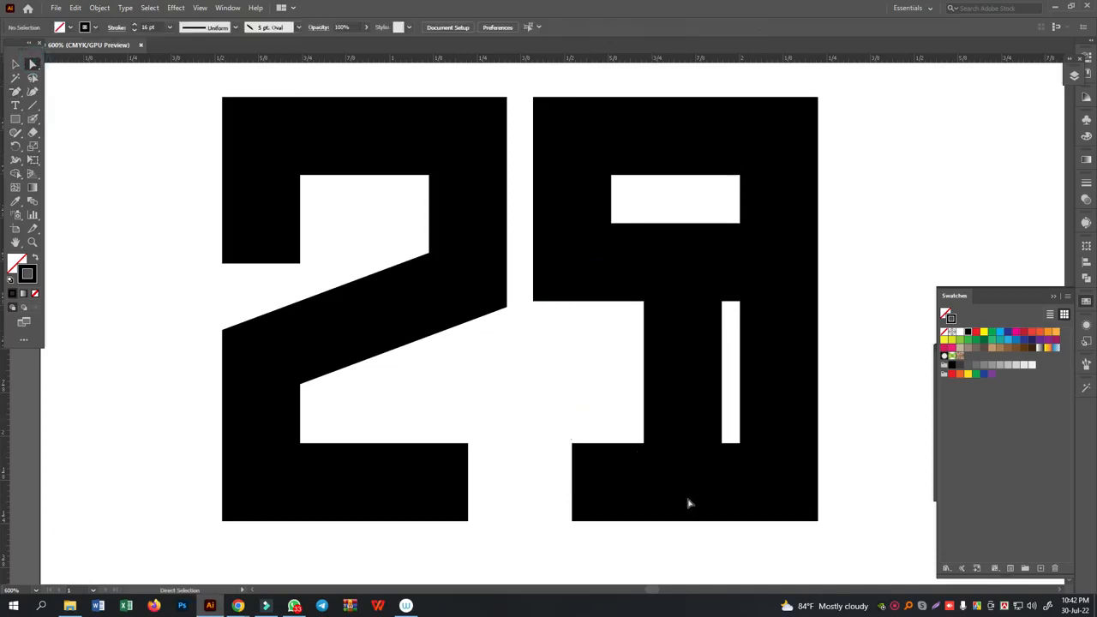
{"action": "left_click", "coordinate": [731, 443]}
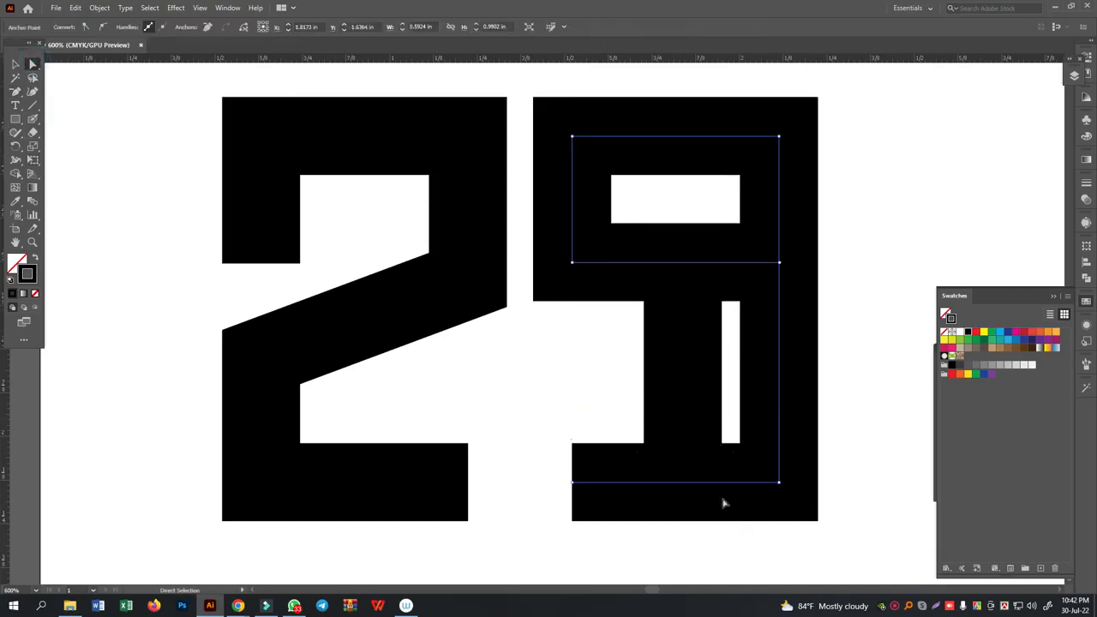
{"action": "left_click", "coordinate": [745, 534]}
{"action": "left_click_drag", "start_coordinate": [732, 428], "coordinate": [756, 546]}
{"action": "left_click", "coordinate": [15, 94]}
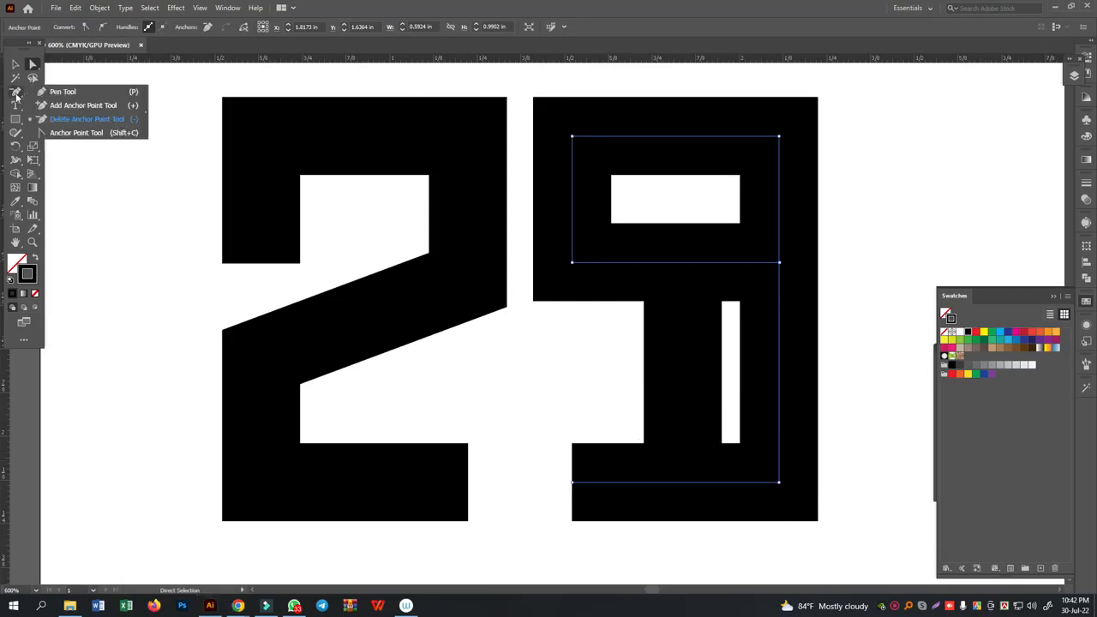
{"action": "left_click", "coordinate": [17, 97]}
{"action": "left_click", "coordinate": [35, 108]}
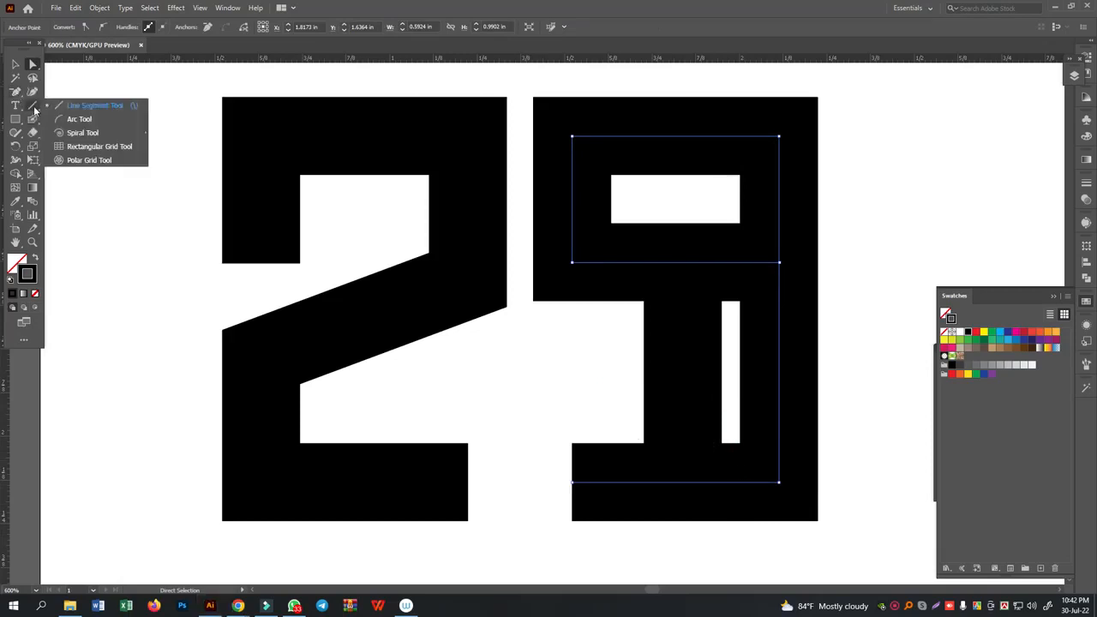
{"action": "left_click", "coordinate": [33, 121]}
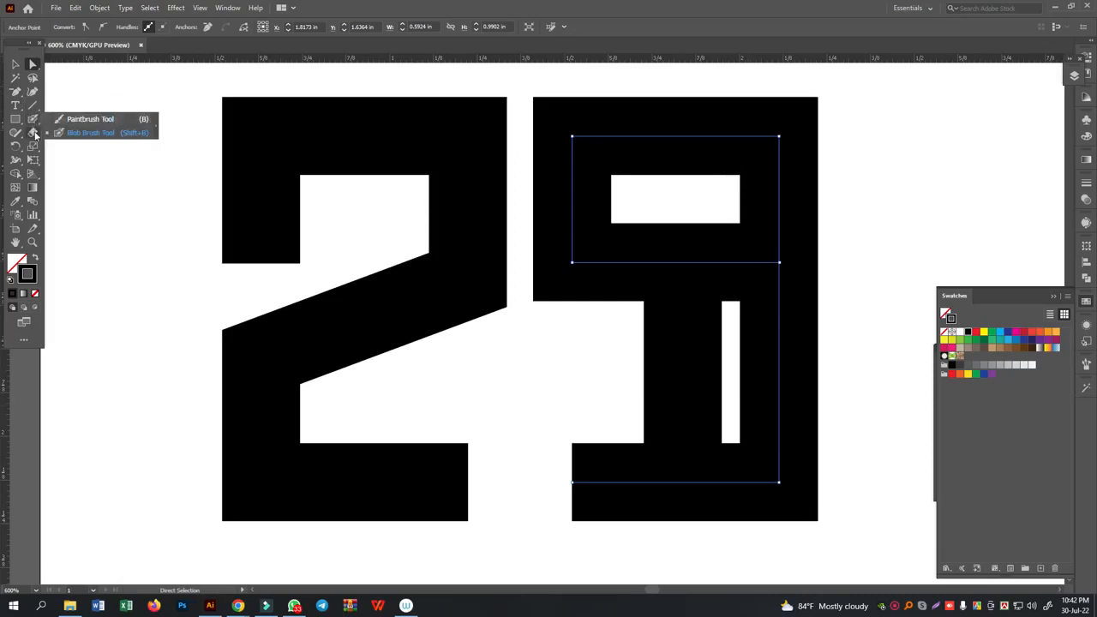
{"action": "left_click", "coordinate": [33, 133]}
{"action": "left_click", "coordinate": [86, 148]}
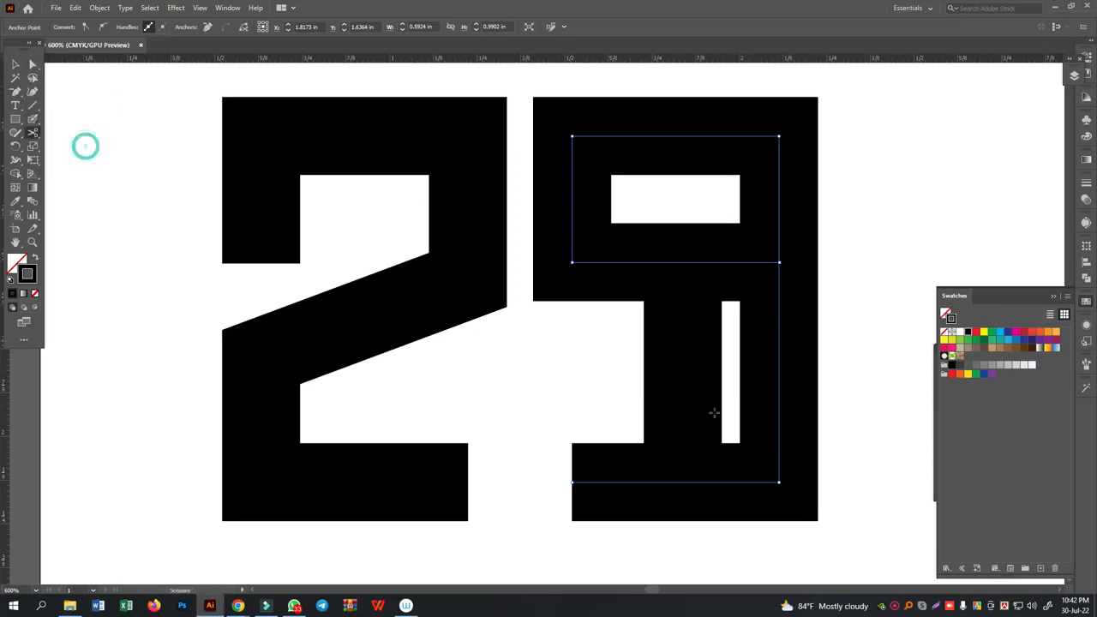
{"action": "left_click", "coordinate": [779, 482]}
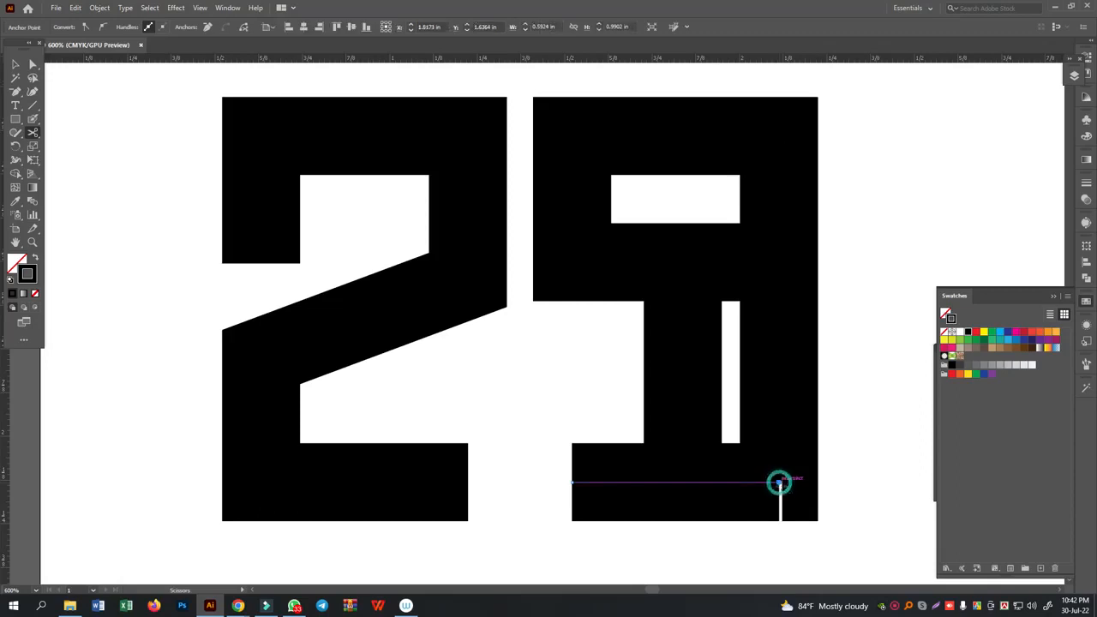
- Shorten the detached bottom stroke by moving its right end left, close to the middle vertical line
{"action": "left_click", "coordinate": [33, 64]}
{"action": "left_click", "coordinate": [857, 533]}
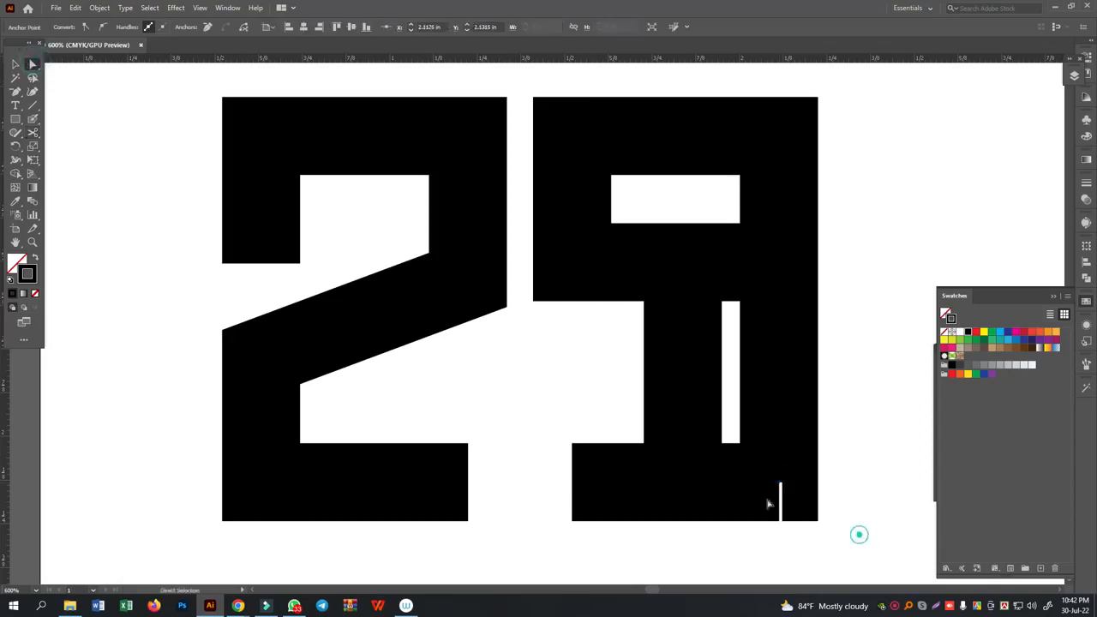
{"action": "left_click", "coordinate": [779, 483]}
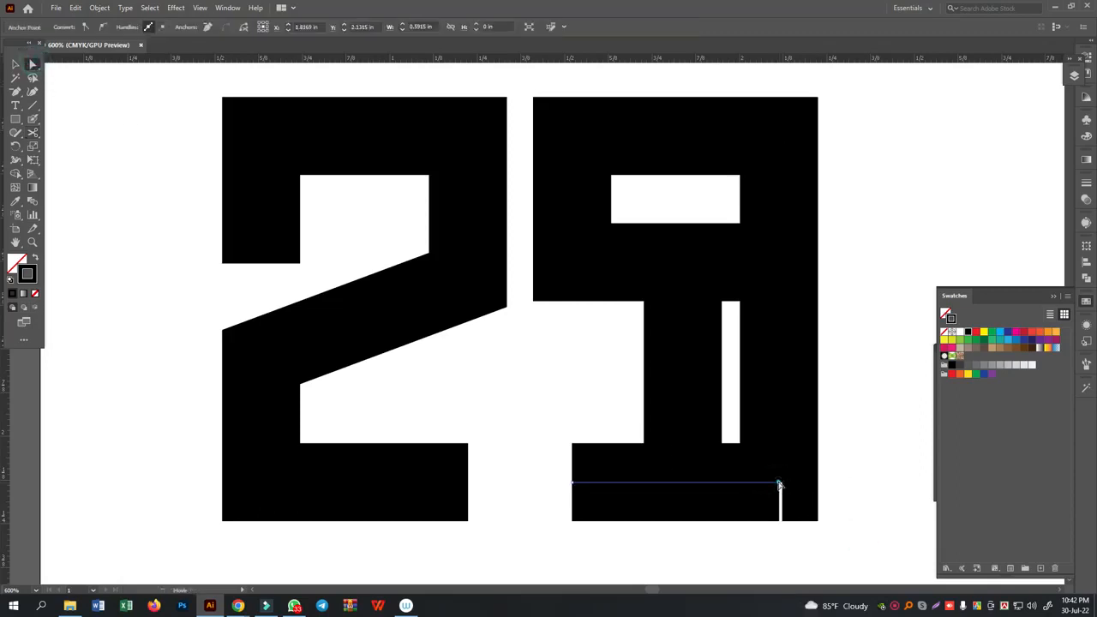
{"action": "left_click_drag", "start_coordinate": [779, 484], "coordinate": [715, 483]}
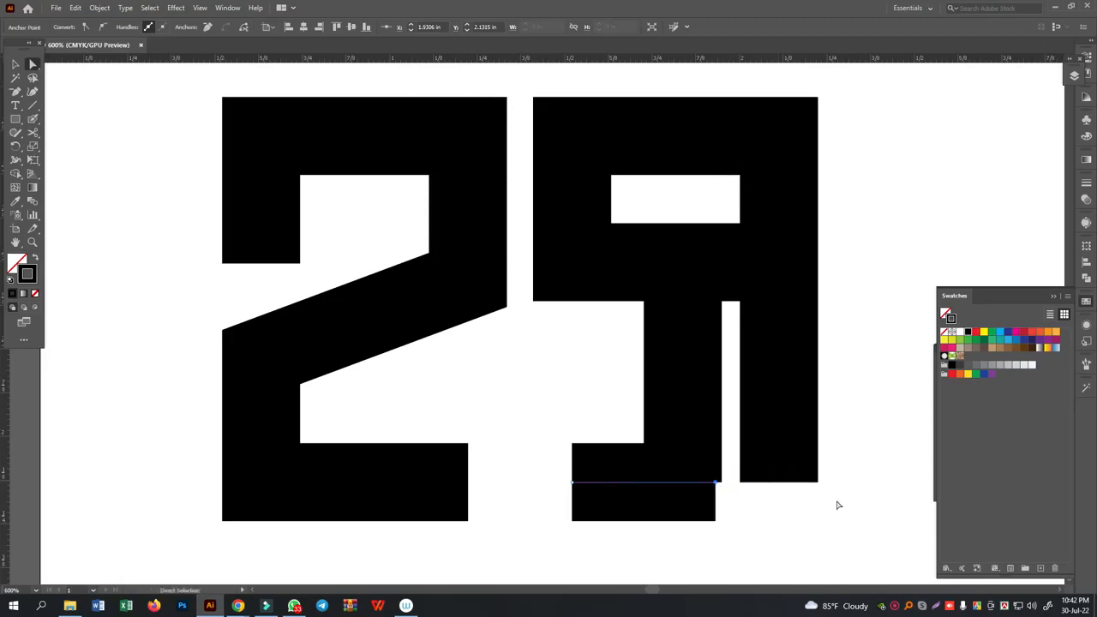
- Align the bottom stroke's right end horizontally with the middle vertical line's lower end and join the two endpoints
{"action": "left_click", "coordinate": [838, 504]}
{"action": "left_click_drag", "start_coordinate": [730, 441], "coordinate": [673, 551]}
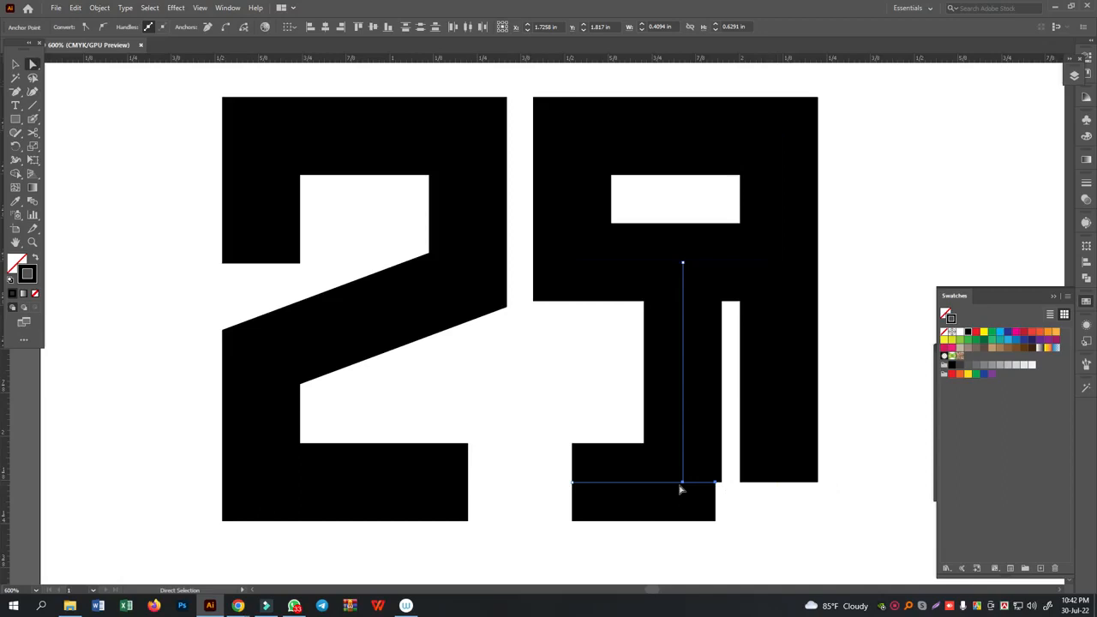
{"action": "left_click", "coordinate": [307, 29]}
{"action": "key", "text": "ctrl"}
{"action": "key", "text": "ctrl+z"}
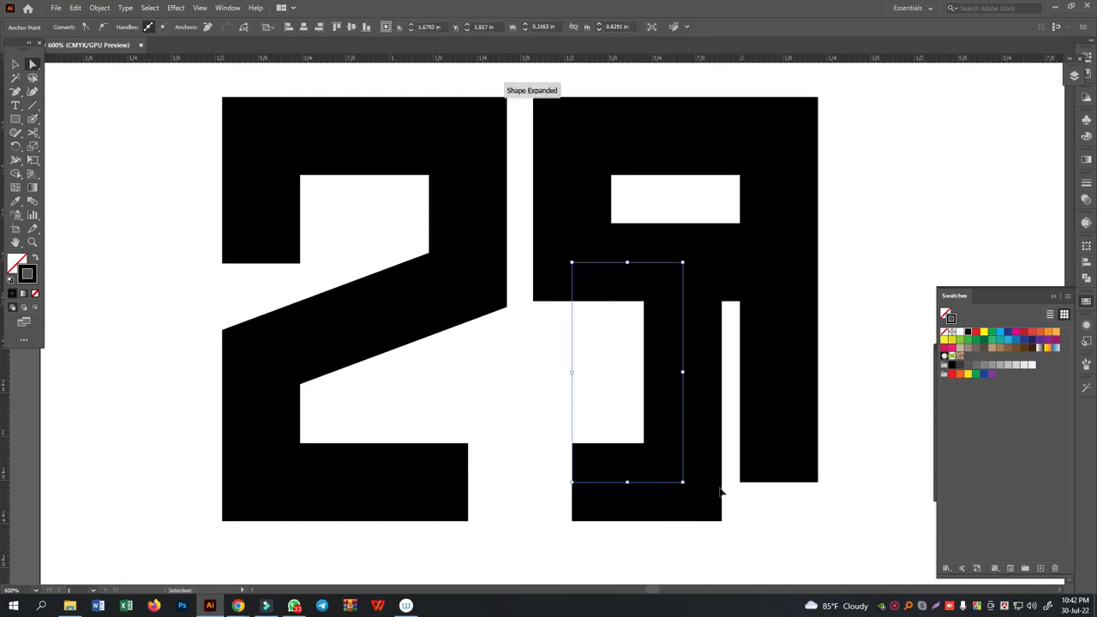
{"action": "left_click", "coordinate": [764, 536]}
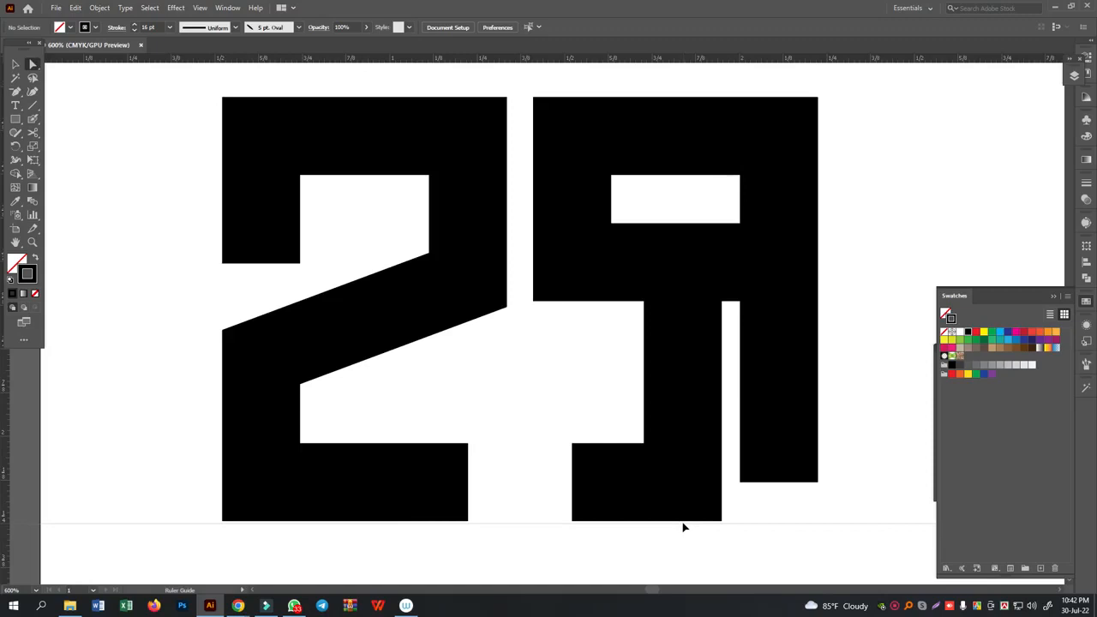
- Place a horizontal guide along the letterforms' bottom edge and extend the second letterform's right stem down to it
{"action": "left_click_drag", "start_coordinate": [683, 522], "coordinate": [704, 522]}
{"action": "left_click_drag", "start_coordinate": [838, 449], "coordinate": [730, 513]}
{"action": "left_click_drag", "start_coordinate": [780, 486], "coordinate": [782, 519]}
{"action": "left_click", "coordinate": [863, 397]}
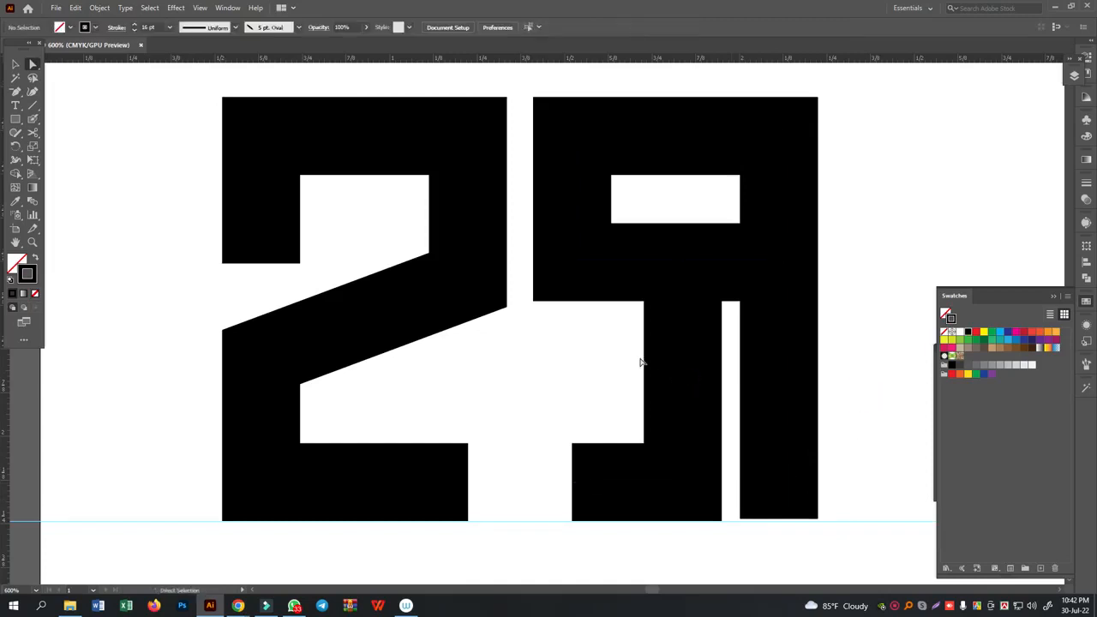
- Shift the second letterform's middle vertical stroke left, widening the gap between it and the right stem
{"action": "left_click_drag", "start_coordinate": [637, 360], "coordinate": [724, 326]}
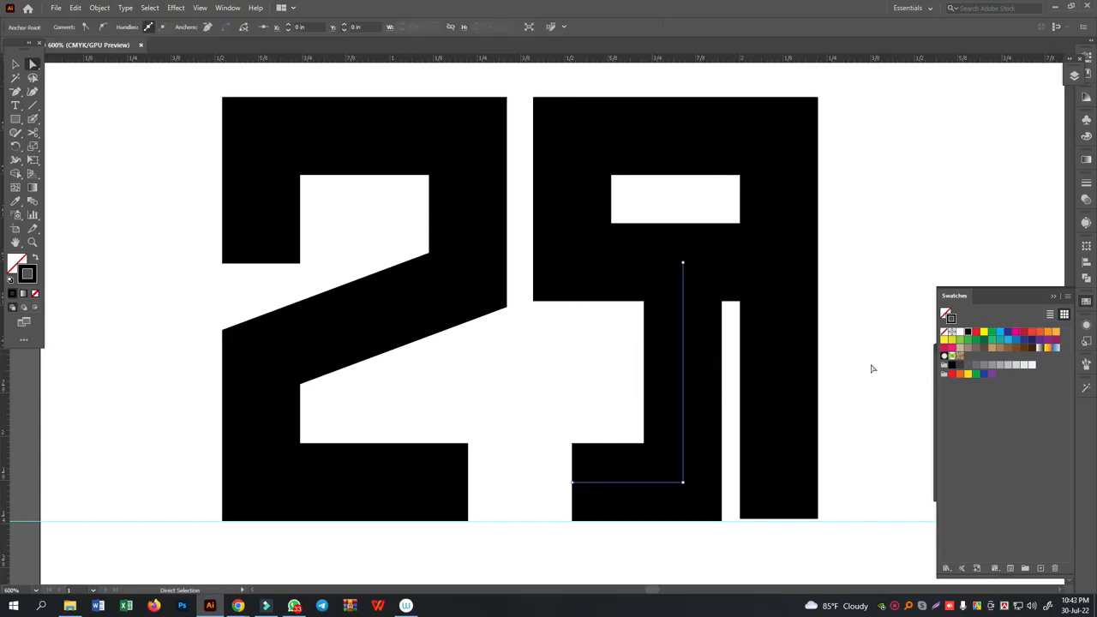
{"action": "key", "text": "Left"}
{"action": "key", "text": "Left"}
{"action": "key", "text": "Left"}
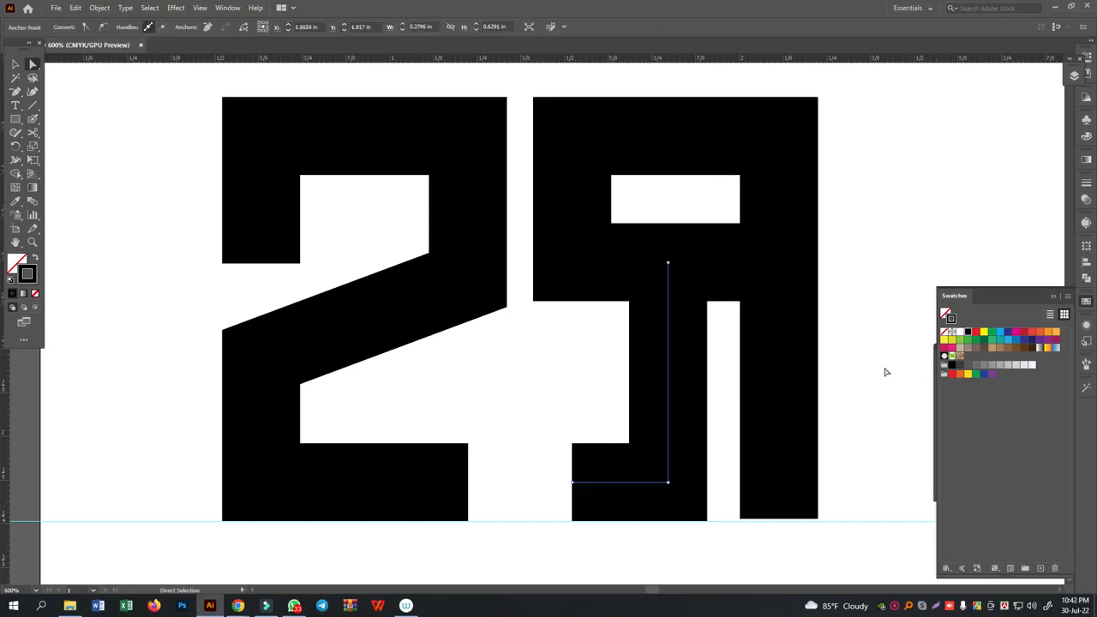
- Lower the second letterform's horizontal crossbar together with the middle stroke's upper end to enlarge the rectangular opening
{"action": "left_click_drag", "start_coordinate": [637, 201], "coordinate": [709, 292]}
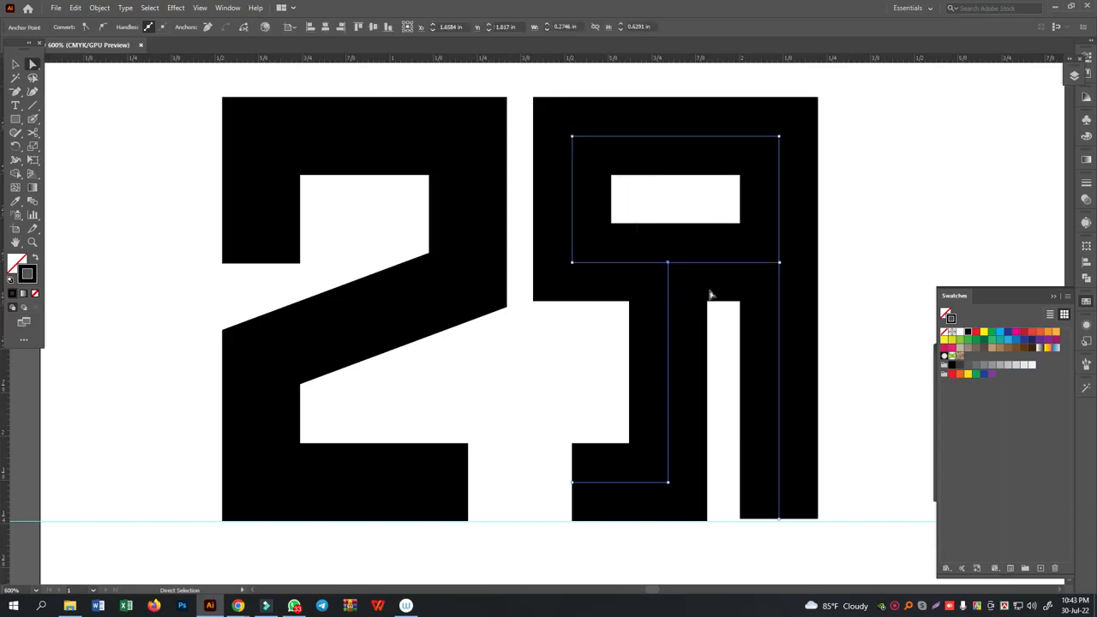
{"action": "key", "text": "Down"}
{"action": "key", "text": "Down"}
{"action": "key", "text": "Down"}
{"action": "key", "text": "Down"}
{"action": "key", "text": "Down"}
{"action": "key", "text": "Down"}
{"action": "key", "text": "Down"}
{"action": "key", "text": "Down"}
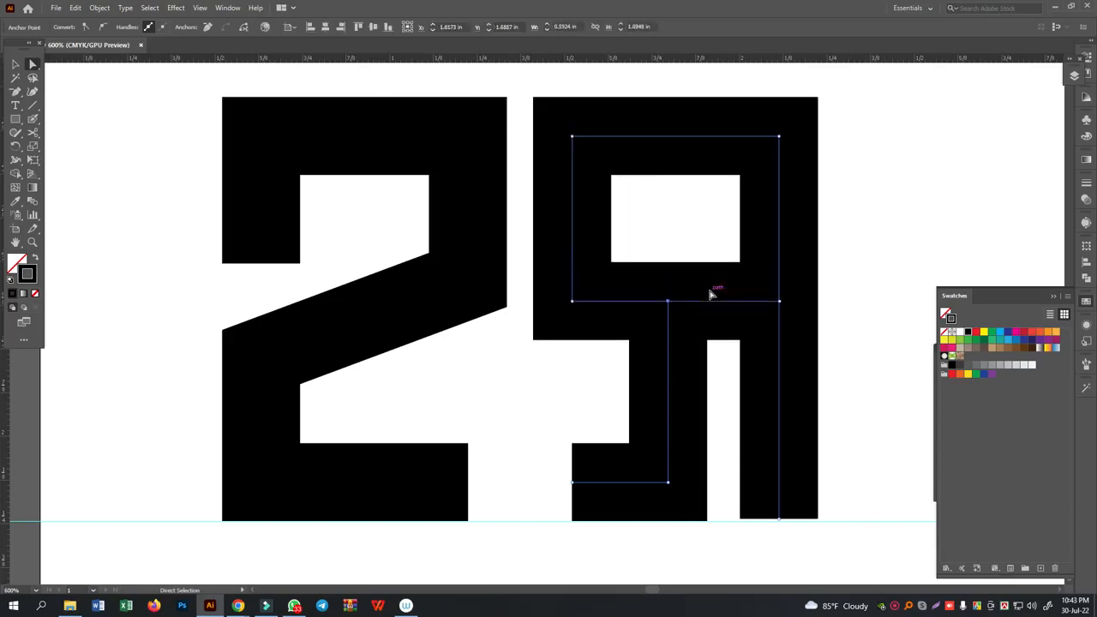
{"action": "key", "text": "Up"}
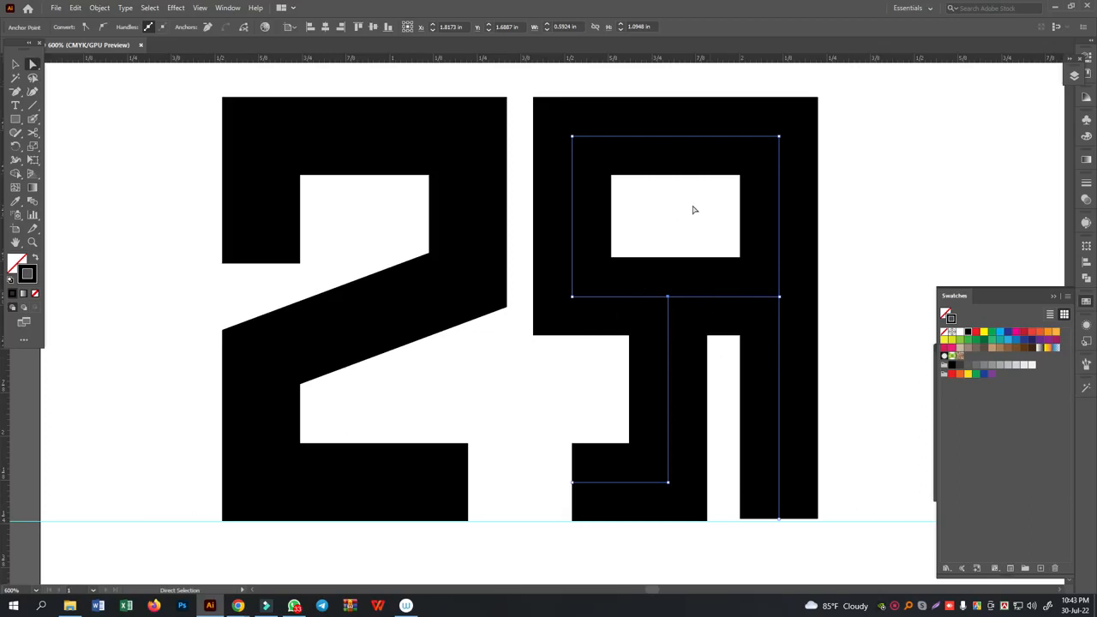
- Extend the second letterform's bottom stroke left to the upper block's left edge and place a vertical guide along that edge
{"action": "left_click_drag", "start_coordinate": [544, 401], "coordinate": [585, 495]}
{"action": "key", "text": "Left"}
{"action": "key", "text": "Left"}
{"action": "key", "text": "Left"}
{"action": "key", "text": "Left"}
{"action": "key", "text": "Left"}
{"action": "key", "text": "Left"}
{"action": "key", "text": "Left"}
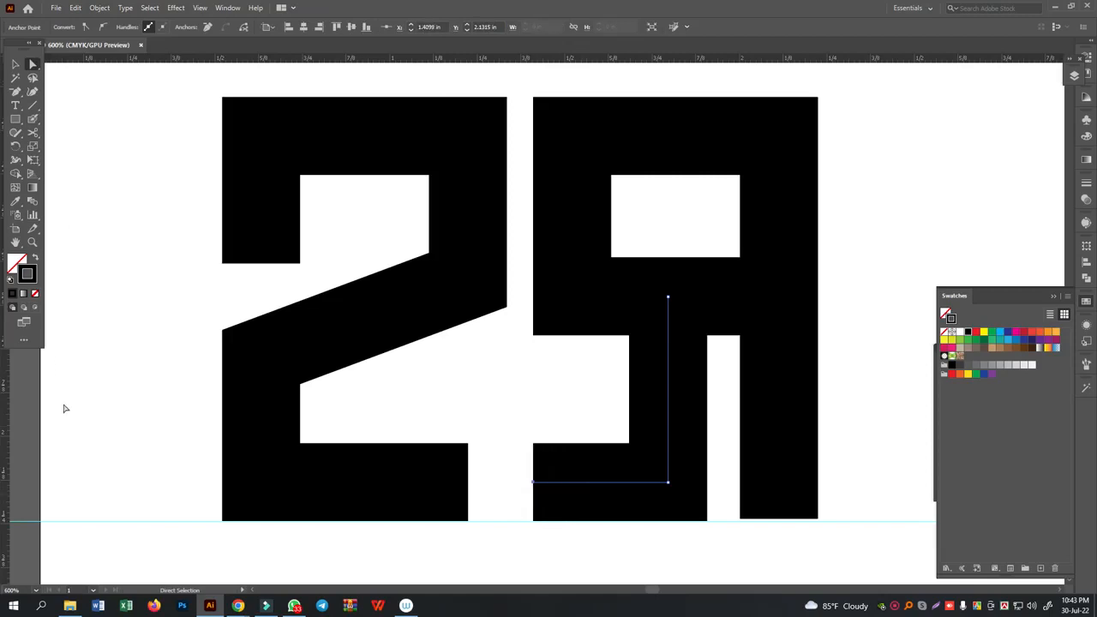
{"action": "left_click_drag", "start_coordinate": [12, 396], "coordinate": [535, 343]}
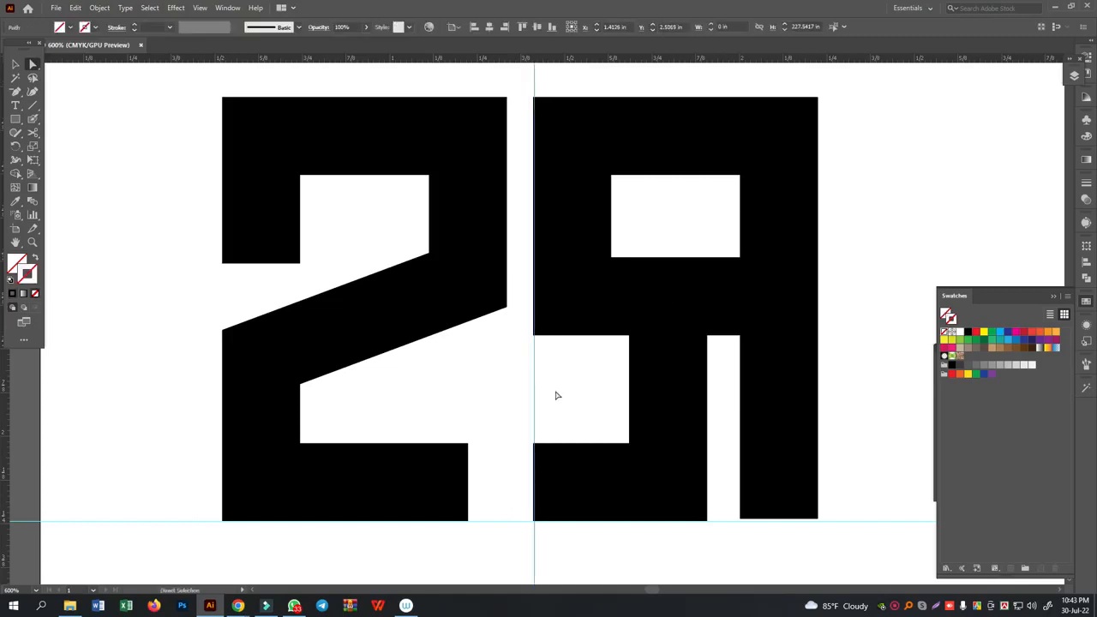
{"action": "left_click", "coordinate": [558, 394]}
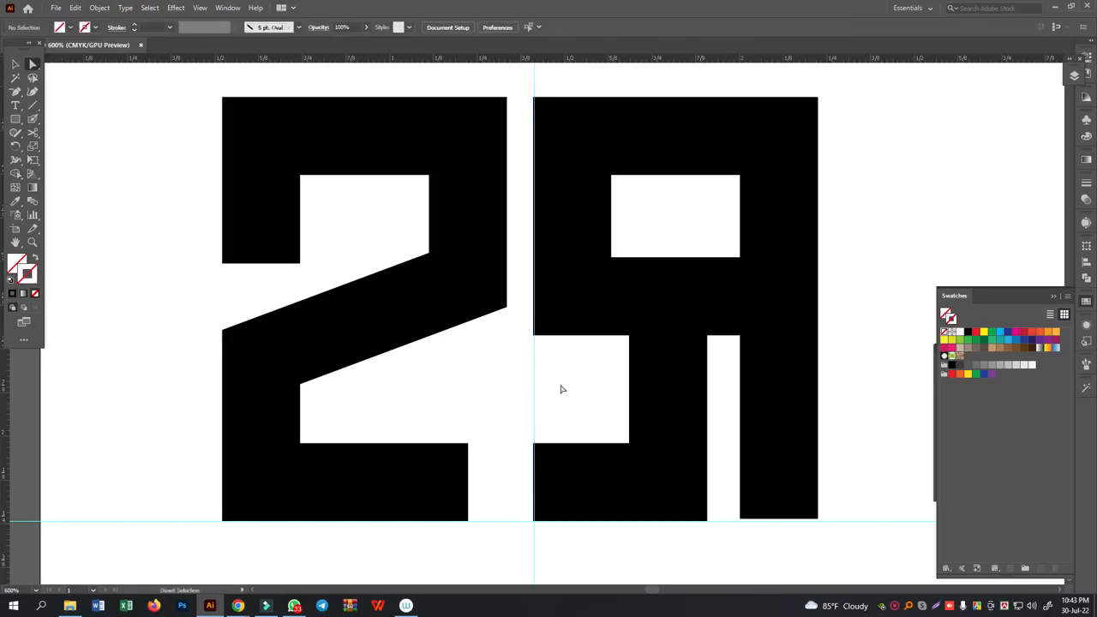
- Duplicate the second letterform's upper block and right stem to its right, leaving a narrow gap for the third letterform
{"action": "key", "text": "v"}
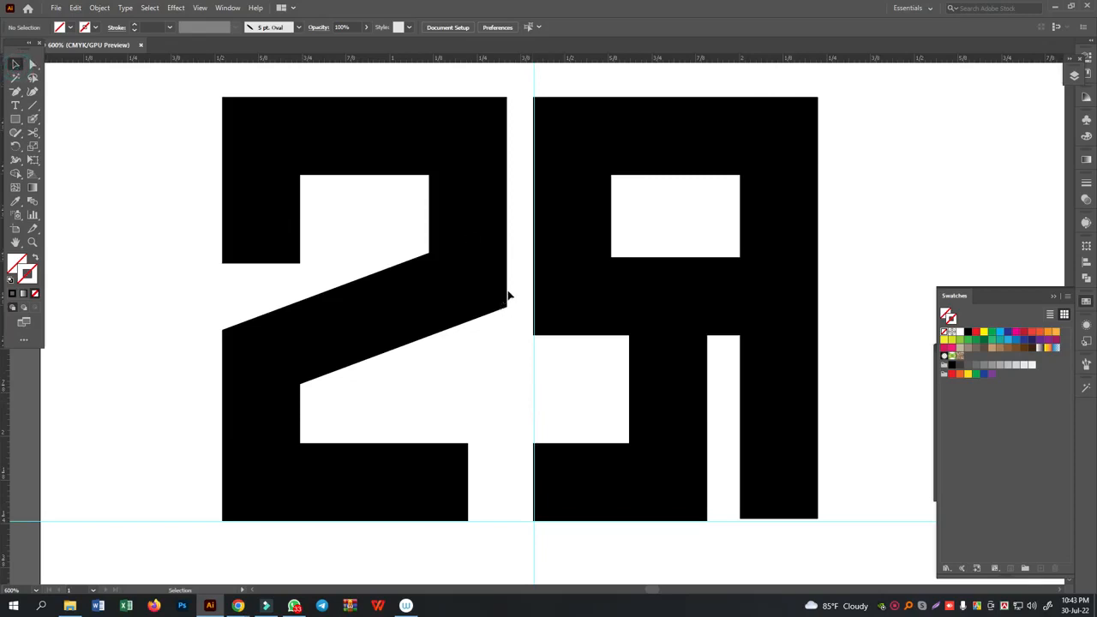
{"action": "left_click_drag", "start_coordinate": [578, 269], "coordinate": [867, 245]}
{"action": "scroll", "coordinate": [906, 238], "scroll_direction": "right", "scroll_amount": 5}
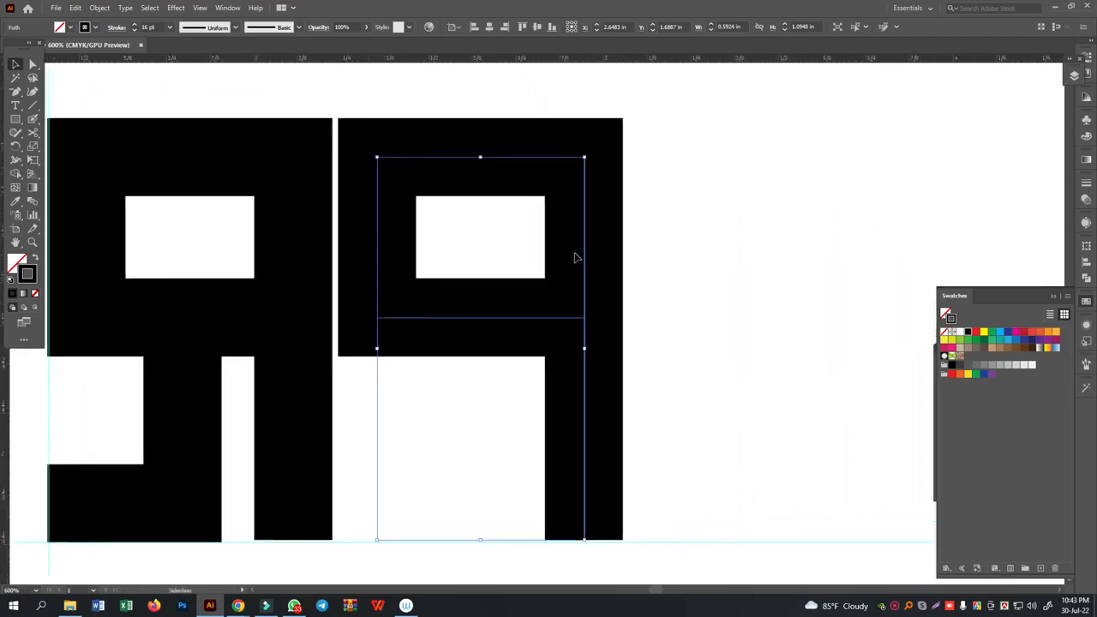
{"action": "key", "text": "Right"}
{"action": "key", "text": "Right"}
{"action": "key", "text": "Right"}
{"action": "key", "text": "Right"}
{"action": "key", "text": "Right"}
{"action": "key", "text": "Right"}
{"action": "key", "text": "Right"}
{"action": "key", "text": "Right"}
{"action": "key", "text": "Right"}
{"action": "key", "text": "Right"}
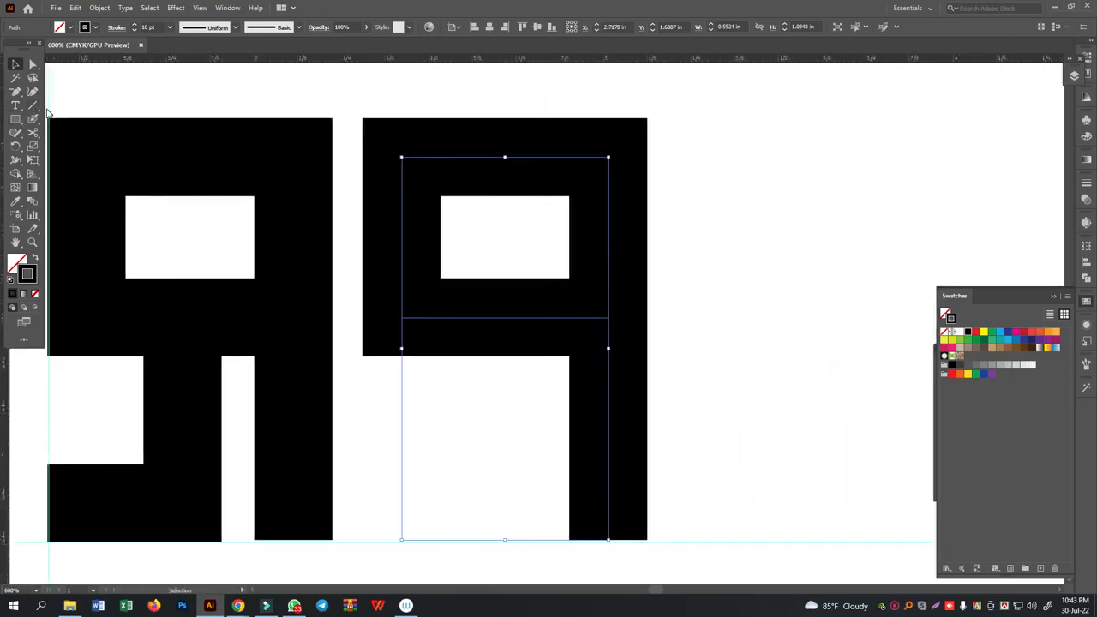
- Align the third letterform's crossbar anchor points with the right stem's lower end
{"action": "left_click", "coordinate": [33, 64]}
{"action": "left_click_drag", "start_coordinate": [371, 293], "coordinate": [664, 549]}
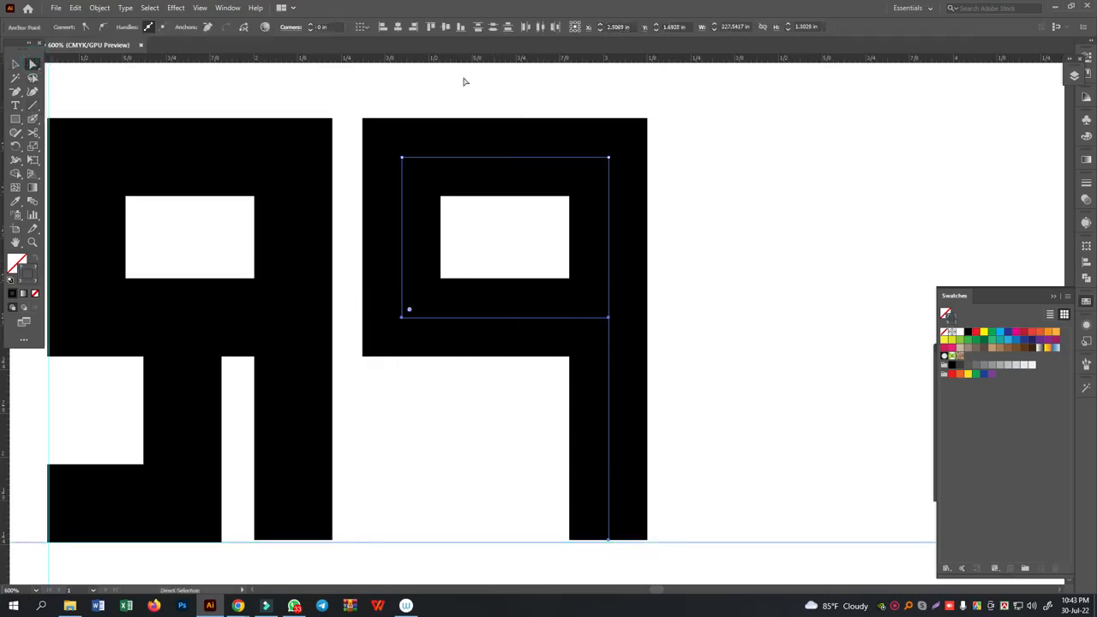
{"action": "left_click", "coordinate": [462, 28]}
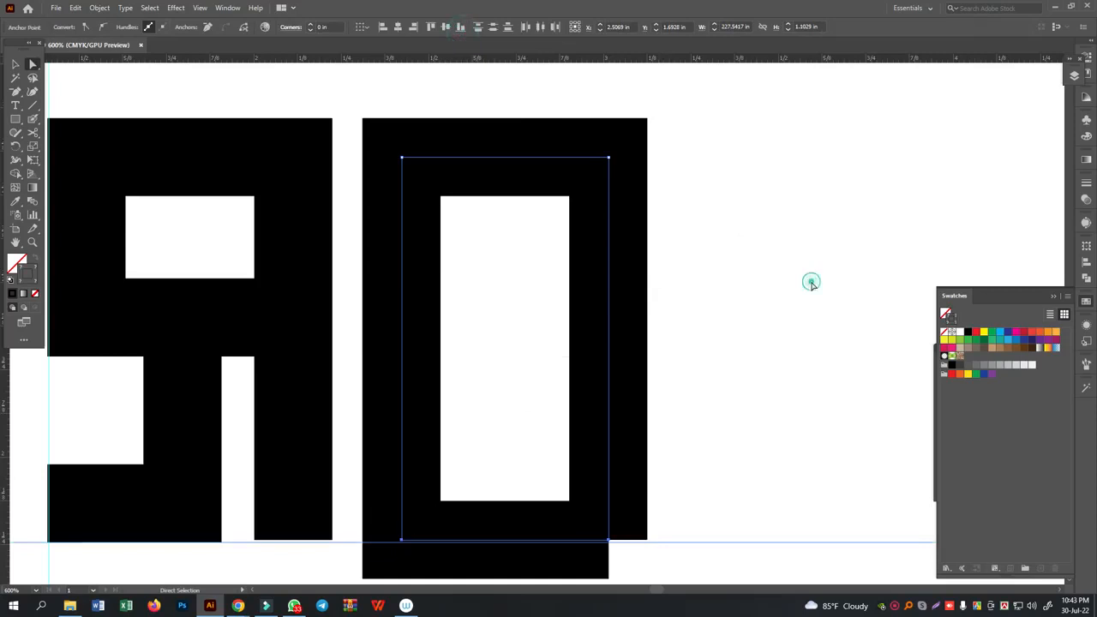
{"action": "left_click", "coordinate": [813, 285]}
{"action": "left_click", "coordinate": [453, 542]}
{"action": "left_click_drag", "start_coordinate": [494, 485], "coordinate": [506, 559]}
{"action": "left_click_drag", "start_coordinate": [236, 488], "coordinate": [163, 519]}
{"action": "left_click", "coordinate": [363, 28]}
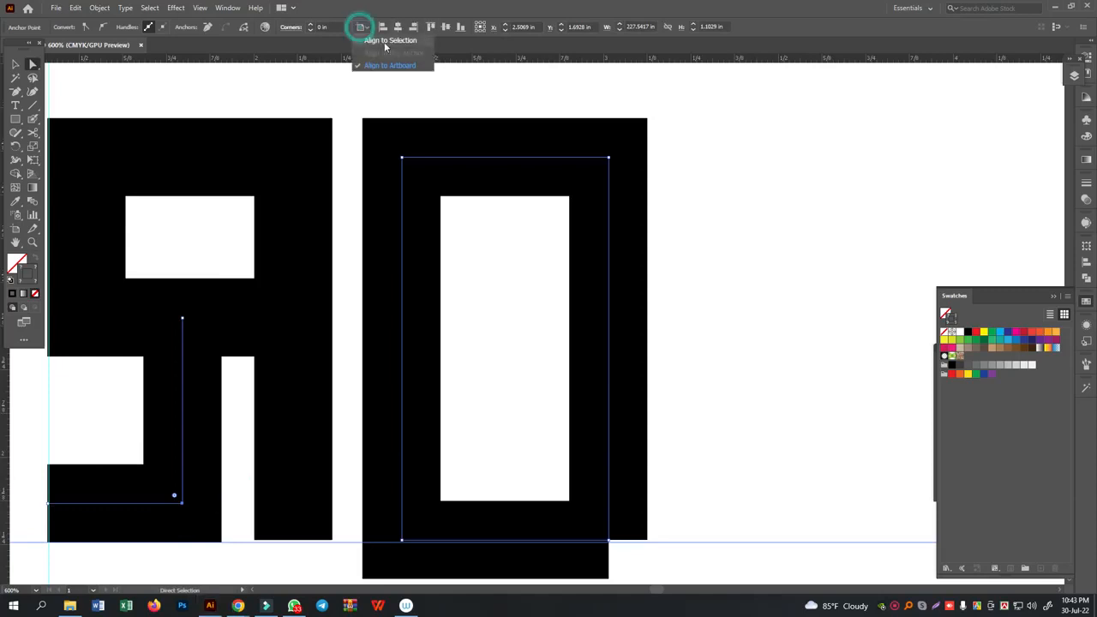
{"action": "left_click", "coordinate": [382, 38]}
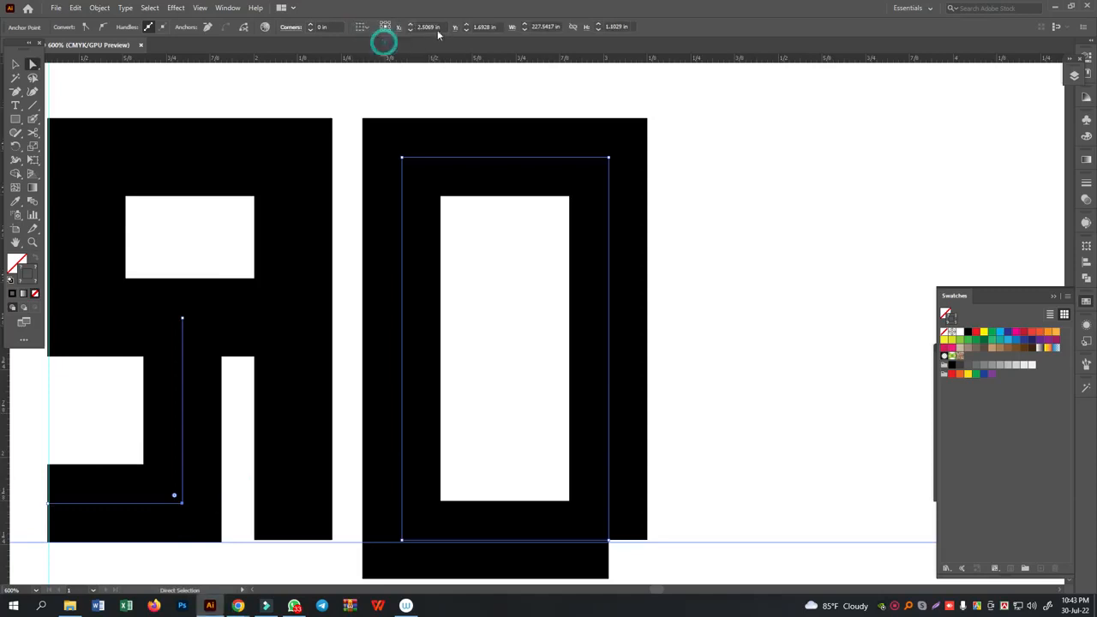
{"action": "left_click", "coordinate": [388, 30]}
{"action": "left_click", "coordinate": [387, 39]}
- Align the third letterform's lower bar vertically with the second letterform's bottom stroke, using Align to Selection
{"action": "left_click", "coordinate": [403, 540]}
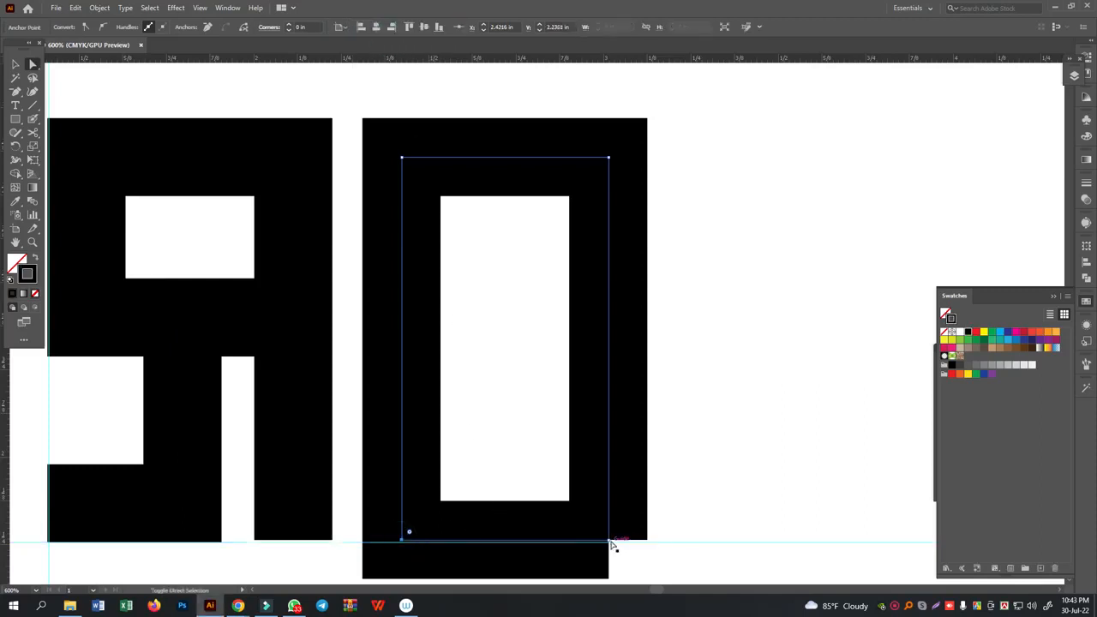
{"action": "left_click", "coordinate": [611, 542], "text": "shift"}
{"action": "left_click_drag", "start_coordinate": [180, 529], "coordinate": [179, 530]}
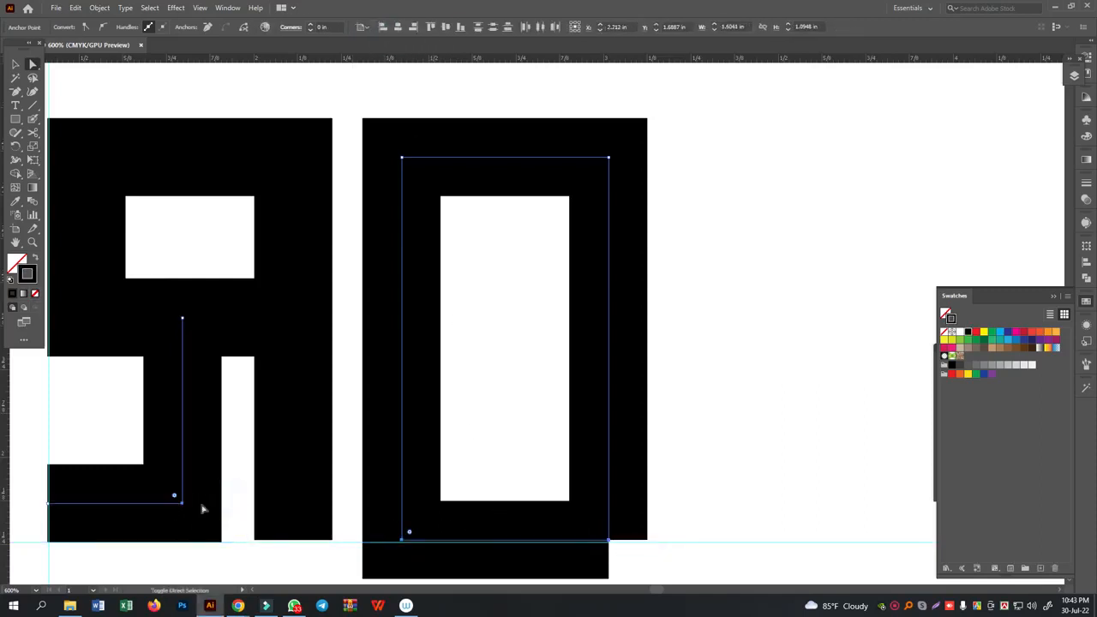
{"action": "left_click", "coordinate": [357, 26]}
{"action": "left_click", "coordinate": [386, 41]}
{"action": "left_click", "coordinate": [431, 27]}
{"action": "left_click", "coordinate": [733, 261]}
{"action": "scroll", "coordinate": [748, 275], "scroll_direction": "down", "scroll_amount": 4}
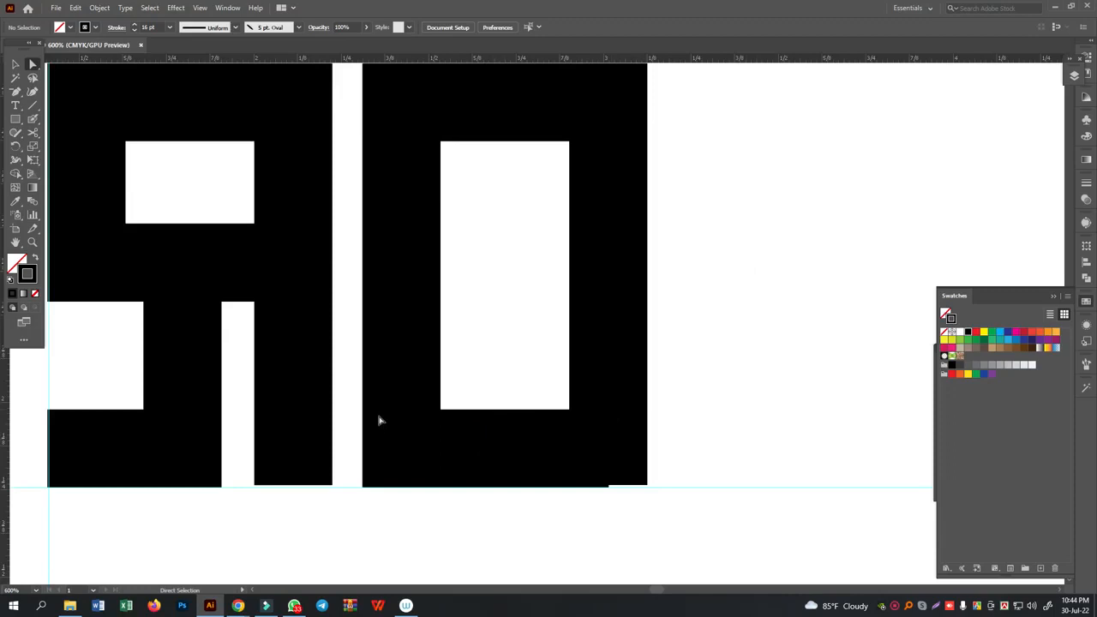
- Try raising the third letterform's lower bar and move it back down to the baseline guide
{"action": "left_click", "coordinate": [412, 447]}
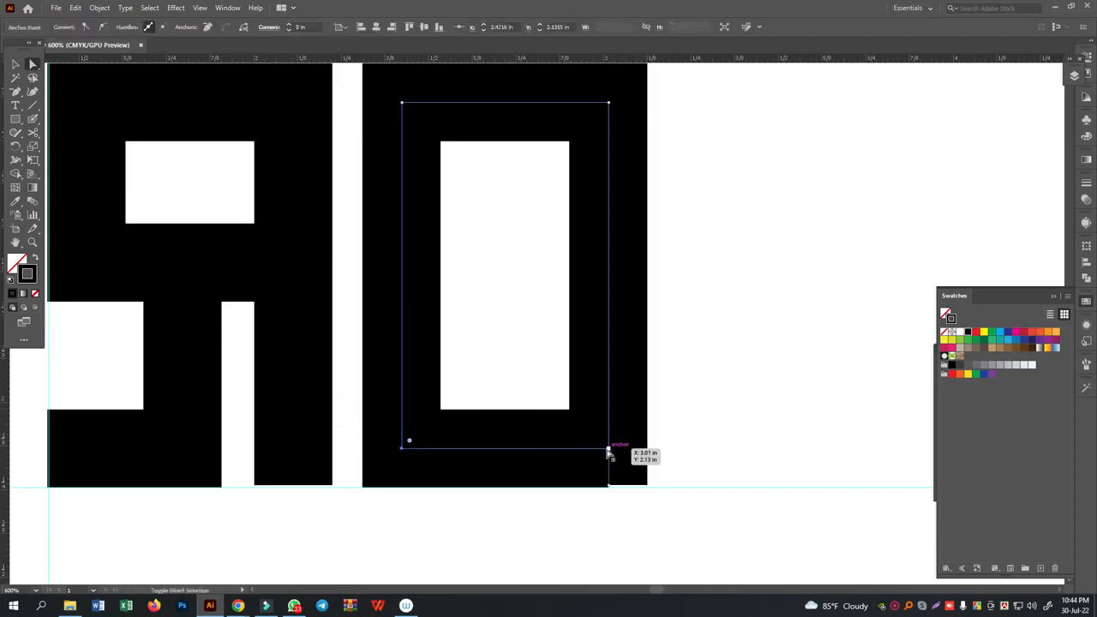
{"action": "key", "text": "Up"}
{"action": "key", "text": "Up"}
{"action": "key", "text": "Up"}
{"action": "key", "text": "Up"}
{"action": "key", "text": "Up"}
{"action": "key", "text": "Up"}
{"action": "key", "text": "Up"}
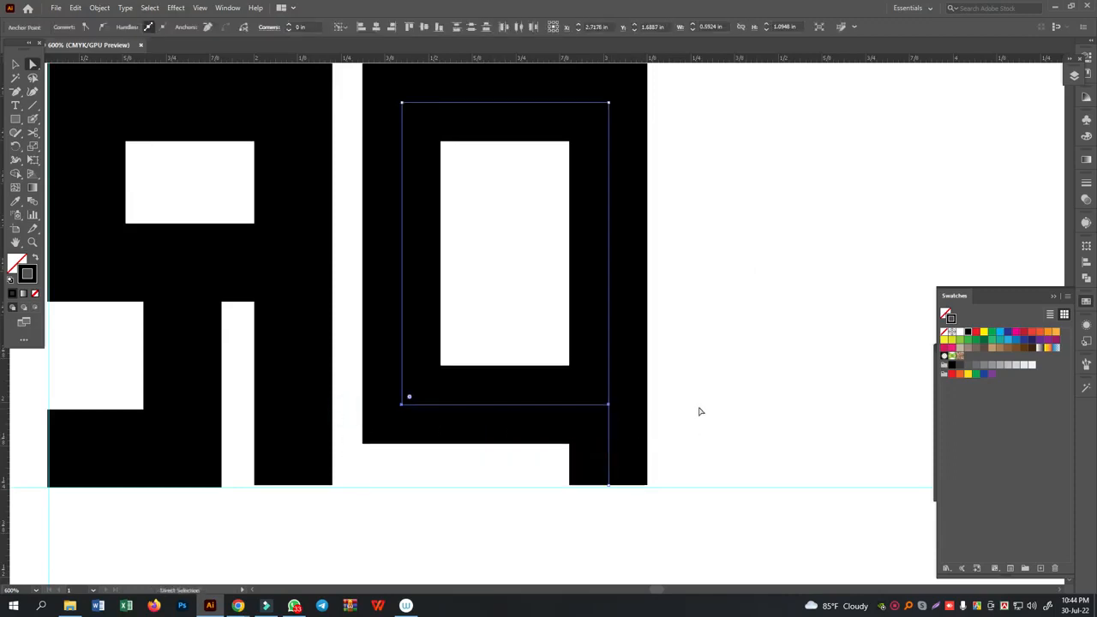
{"action": "key", "text": "Down"}
{"action": "key", "text": "Down"}
{"action": "key", "text": "Down"}
{"action": "key", "text": "Down"}
{"action": "key", "text": "Down"}
{"action": "key", "text": "Down"}
{"action": "key", "text": "Down"}
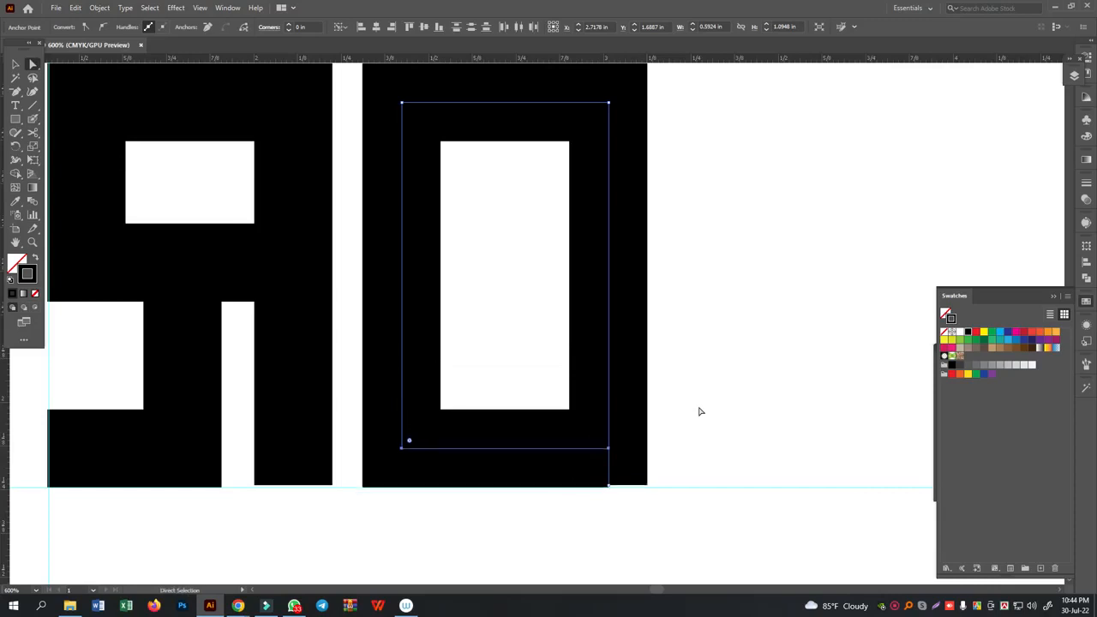
- Shorten the third letterform's bottom bar by moving its right end left, leaving a gap before the right stem
{"action": "left_click", "coordinate": [746, 239]}
{"action": "left_click", "coordinate": [593, 449]}
{"action": "left_click_drag", "start_coordinate": [611, 448], "coordinate": [542, 448]}
{"action": "key", "text": "Left"}
{"action": "key", "text": "Left"}
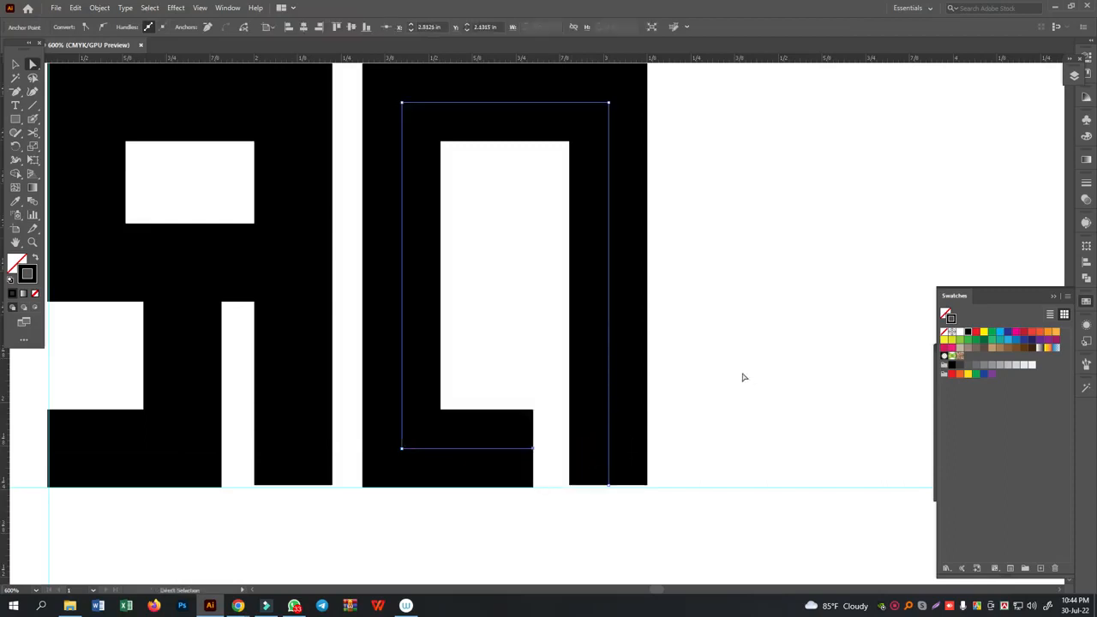
- Draw a horizontal crossbar across the third letterform level with the second one's, plus a short vertical stroke down from its middle
{"action": "scroll", "coordinate": [746, 381], "scroll_direction": "up", "scroll_amount": 2}
{"action": "left_click", "coordinate": [32, 105]}
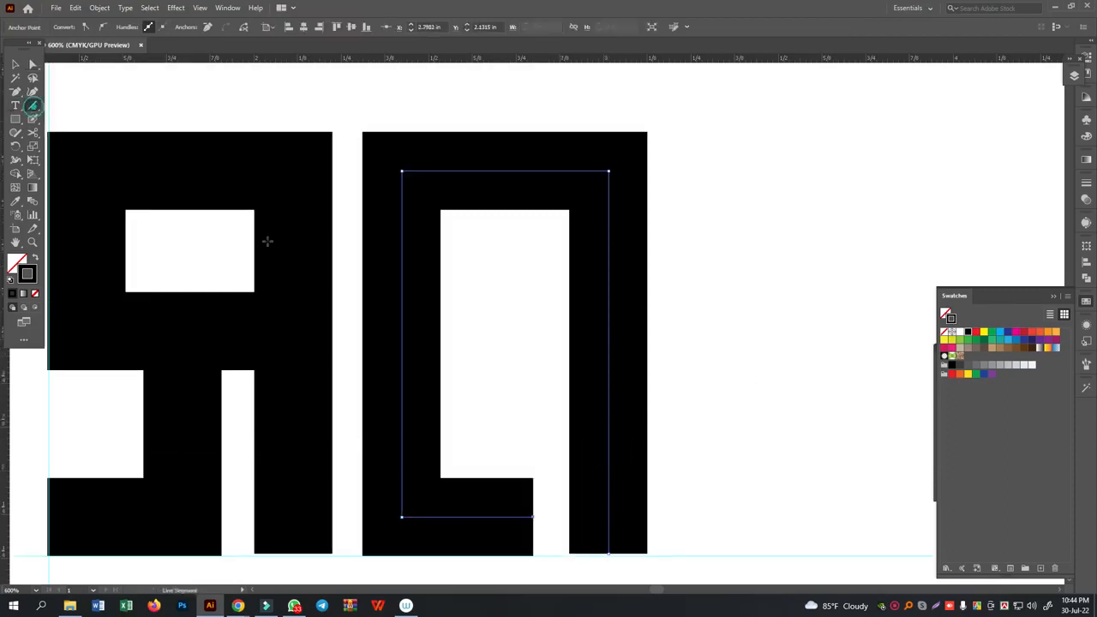
{"action": "left_click_drag", "start_coordinate": [189, 361], "coordinate": [189, 327]}
{"action": "left_click_drag", "start_coordinate": [402, 330], "coordinate": [609, 344]}
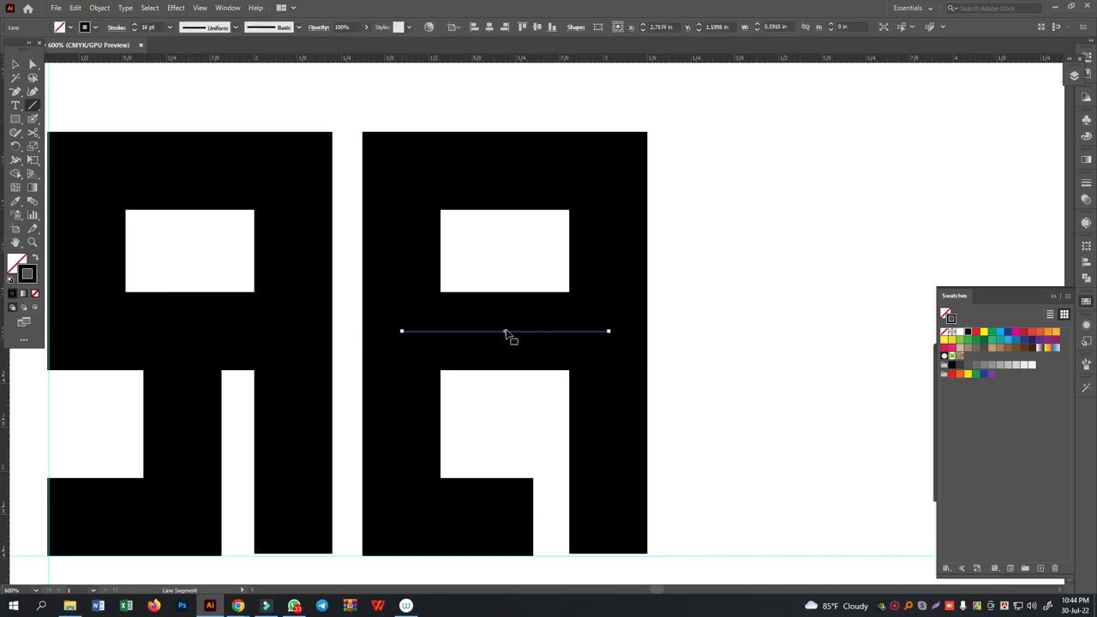
{"action": "key", "text": "ctrl+shift+a"}
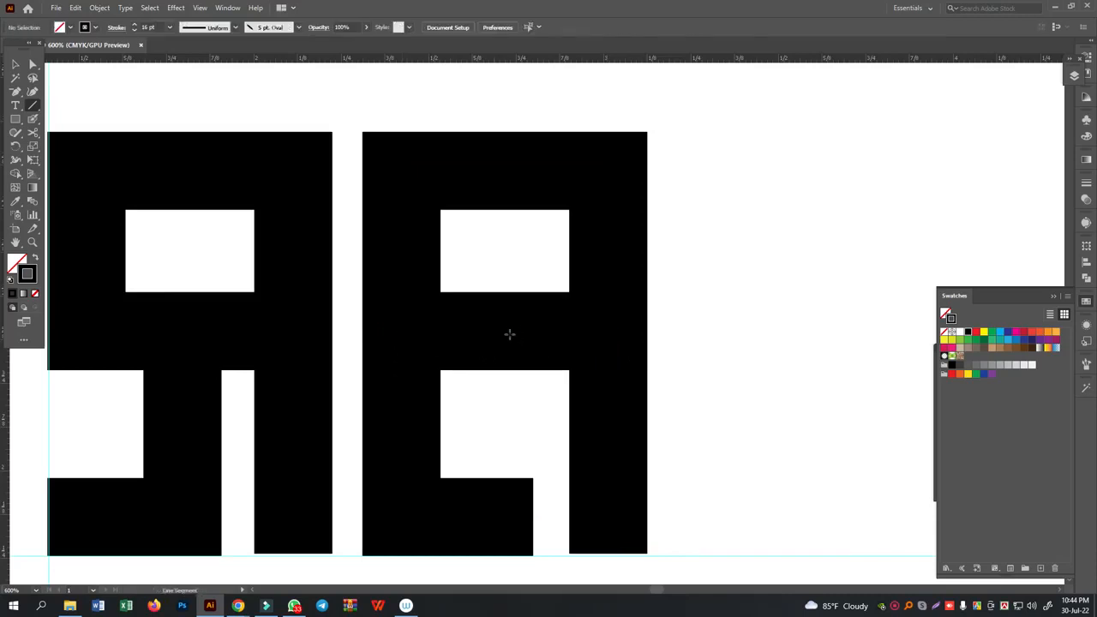
{"action": "left_click_drag", "start_coordinate": [511, 331], "coordinate": [511, 404]}
- Cut the third letterform's path at its upper-left corner with the Scissors tool and shorten the left stroke down near the crossbar
{"action": "left_click", "coordinate": [32, 63]}
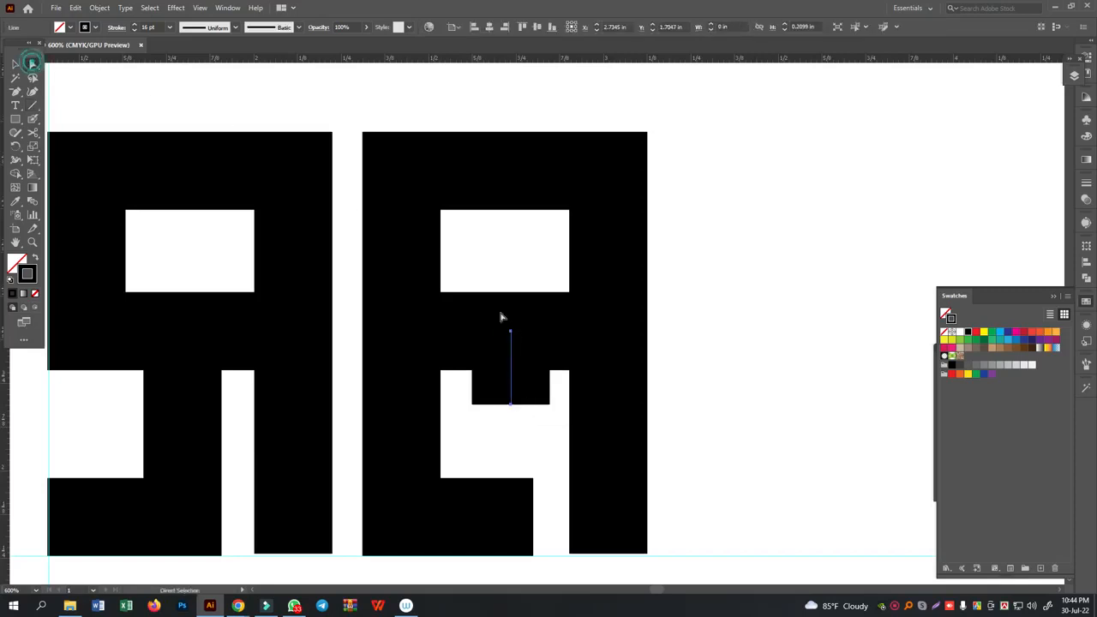
{"action": "left_click", "coordinate": [356, 239]}
{"action": "left_click", "coordinate": [33, 133]}
{"action": "left_click", "coordinate": [401, 170]}
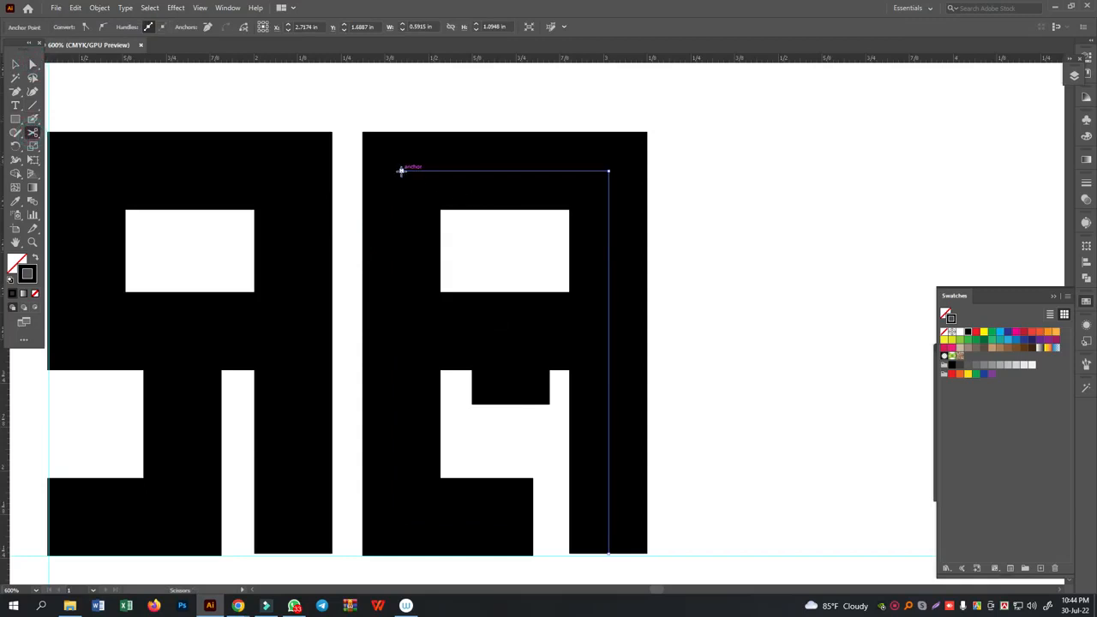
{"action": "left_click", "coordinate": [33, 65]}
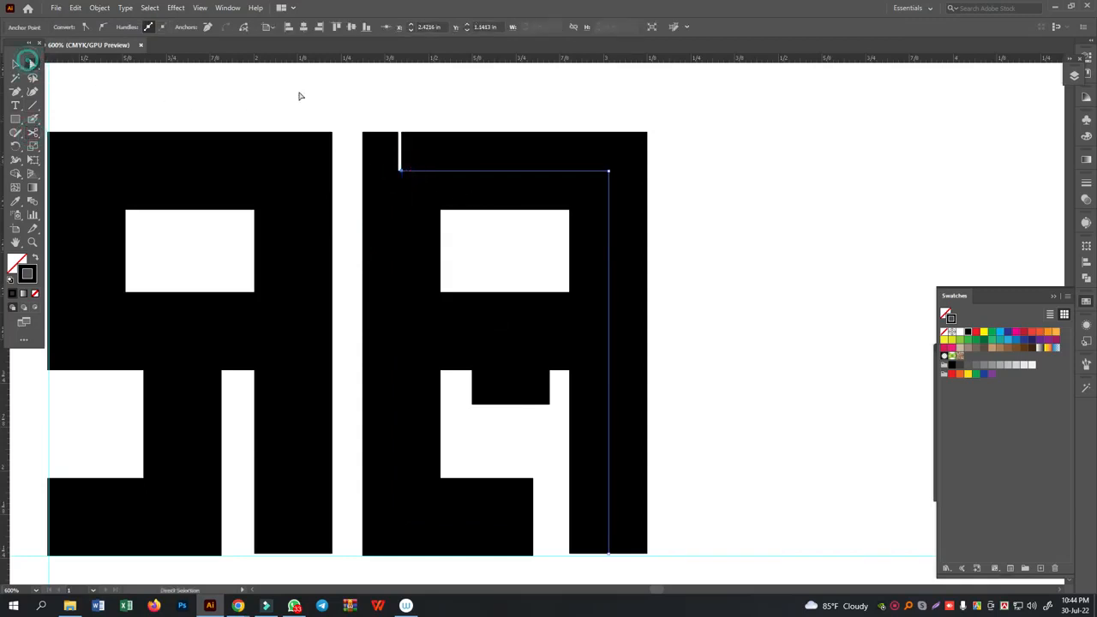
{"action": "left_click", "coordinate": [328, 96]}
{"action": "left_click_drag", "start_coordinate": [402, 171], "coordinate": [411, 357]}
- Align the left stroke's upper end with the crossbar's left end and join the two endpoints
{"action": "left_click_drag", "start_coordinate": [353, 290], "coordinate": [459, 395]}
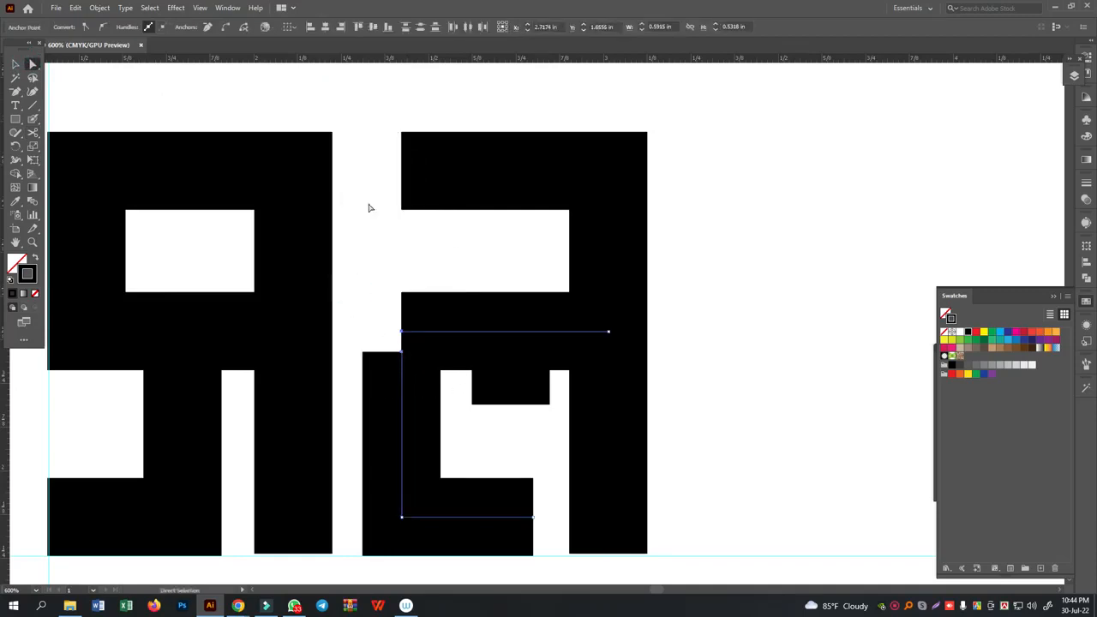
{"action": "left_click", "coordinate": [359, 29]}
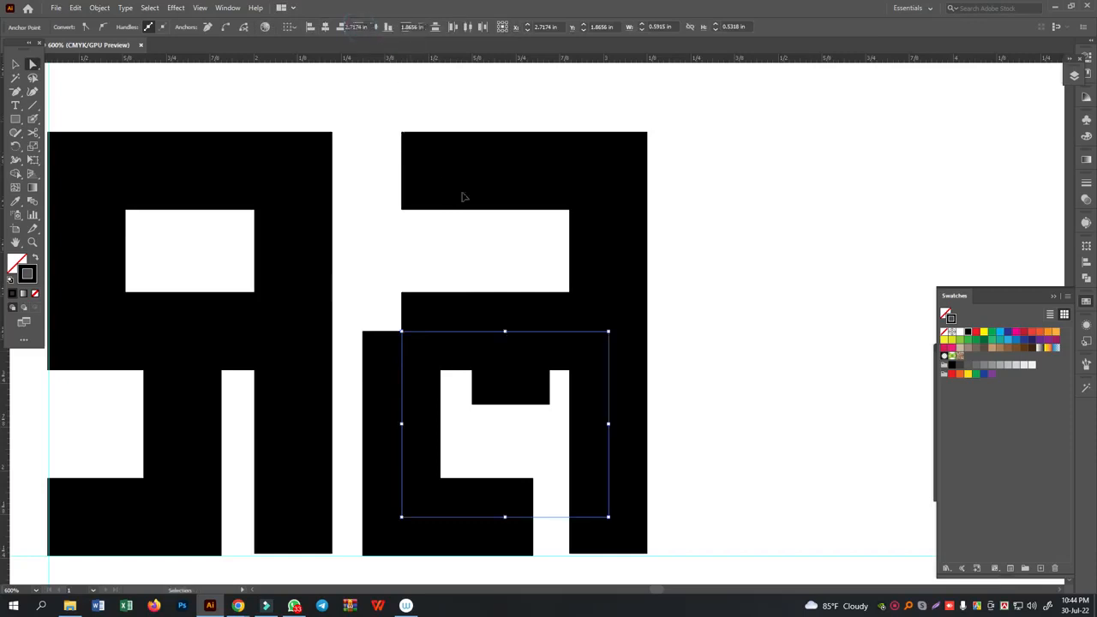
{"action": "left_click", "coordinate": [468, 254]}
- Extend the third letterform's top stroke to a vertical guide placed along the letterform's left edge
{"action": "left_click_drag", "start_coordinate": [382, 128], "coordinate": [419, 235]}
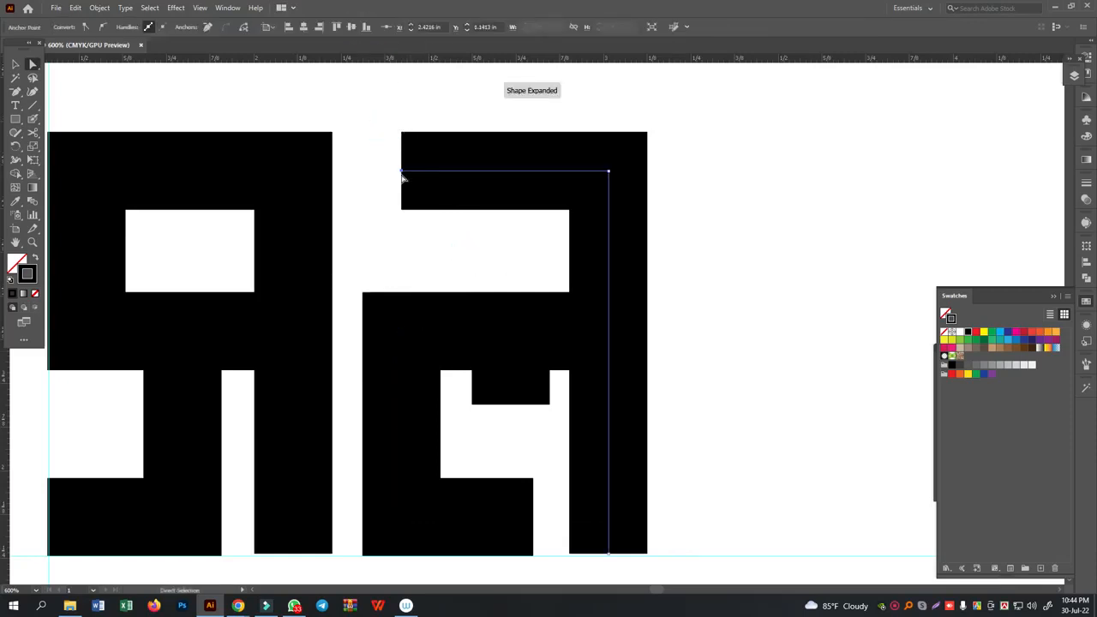
{"action": "left_click_drag", "start_coordinate": [403, 176], "coordinate": [366, 179]}
{"action": "left_click_drag", "start_coordinate": [16, 407], "coordinate": [366, 357]}
{"action": "left_click_drag", "start_coordinate": [357, 111], "coordinate": [385, 216]}
{"action": "key", "text": "Left"}
{"action": "key", "text": "Left"}
{"action": "left_click_drag", "start_coordinate": [360, 174], "coordinate": [363, 176]}
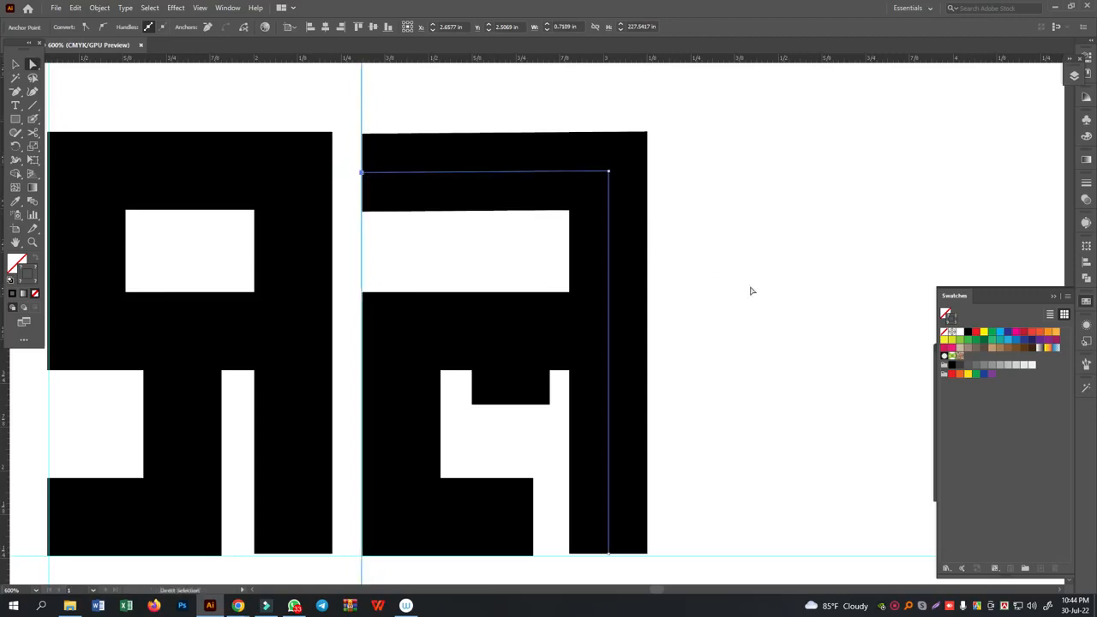
{"action": "left_click", "coordinate": [760, 288]}
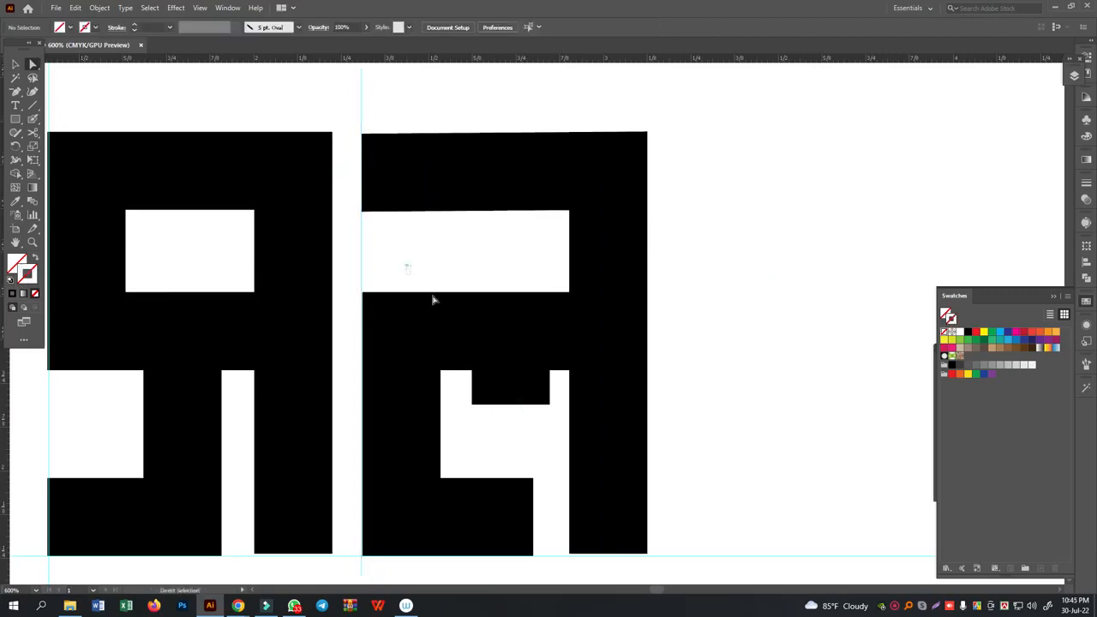
- Raise the third letterform's crossbar together with the upper end of the short middle stroke
{"action": "left_click_drag", "start_coordinate": [407, 273], "coordinate": [532, 348]}
{"action": "left_click_drag", "start_coordinate": [385, 273], "coordinate": [533, 349]}
{"action": "left_click", "coordinate": [609, 332], "text": "shift"}
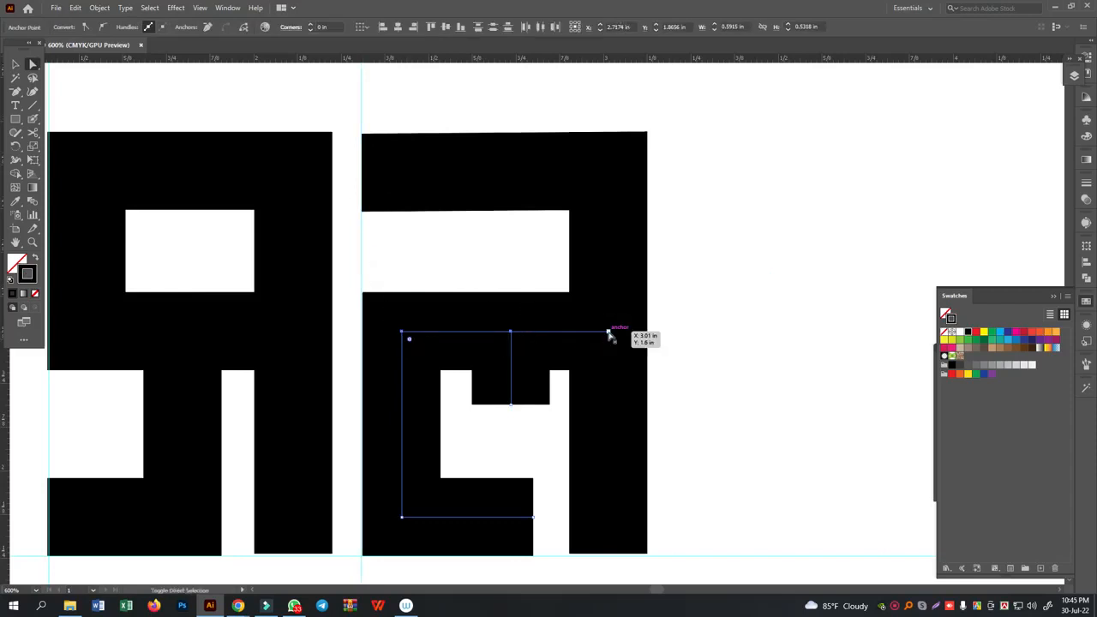
{"action": "key", "text": "Up"}
{"action": "key", "text": "Up"}
{"action": "key", "text": "Up"}
{"action": "key", "text": "Up"}
{"action": "key", "text": "Up"}
{"action": "key", "text": "Up"}
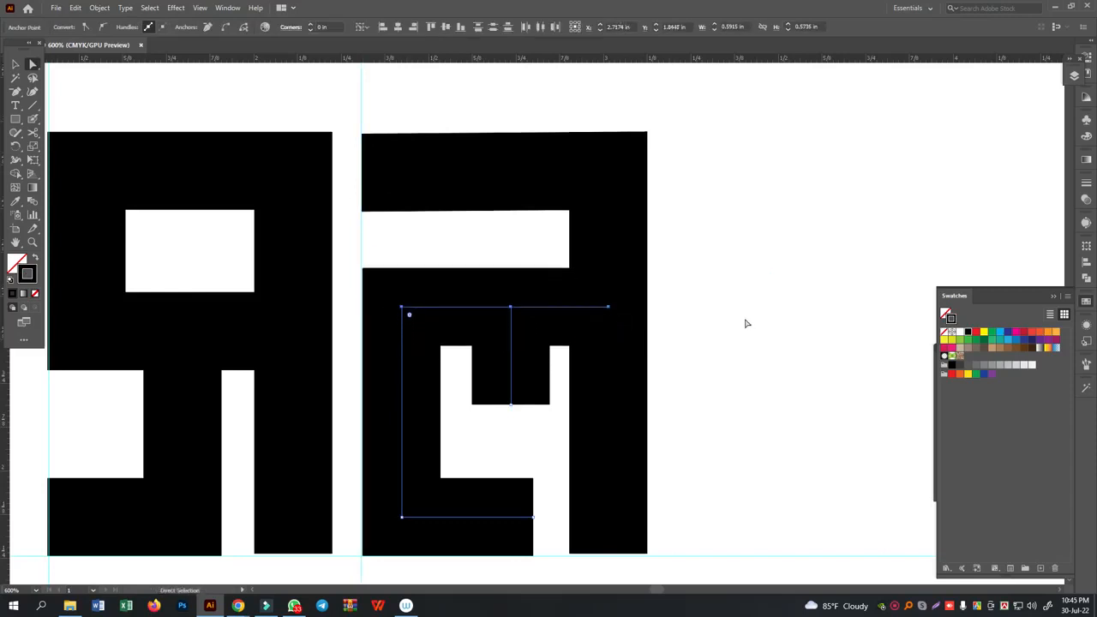
- Lower the second letterform's crossbar together with the upper end of its hooked stroke
{"action": "left_click", "coordinate": [743, 319]}
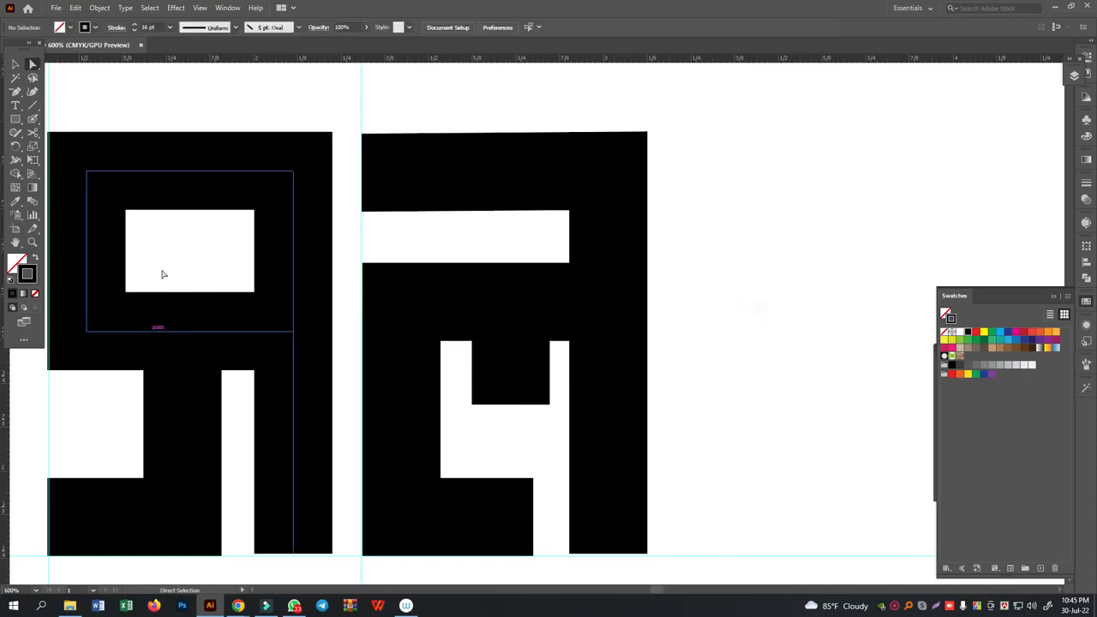
{"action": "left_click_drag", "start_coordinate": [141, 257], "coordinate": [233, 411]}
{"action": "key", "text": "Down"}
{"action": "key", "text": "Down"}
{"action": "key", "text": "Down"}
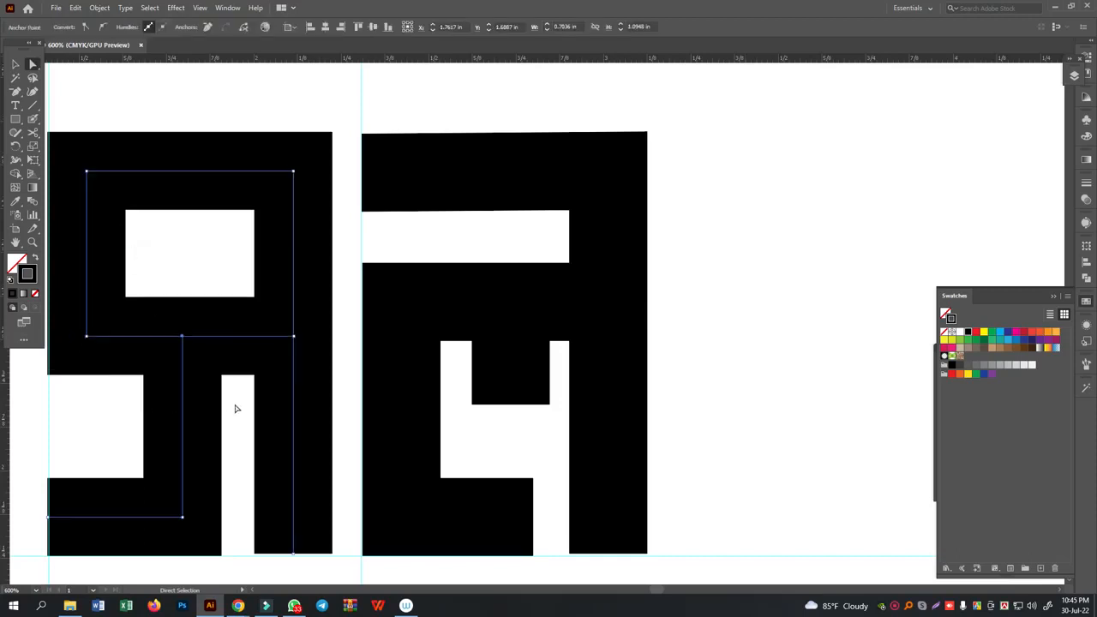
{"action": "left_click", "coordinate": [721, 261]}
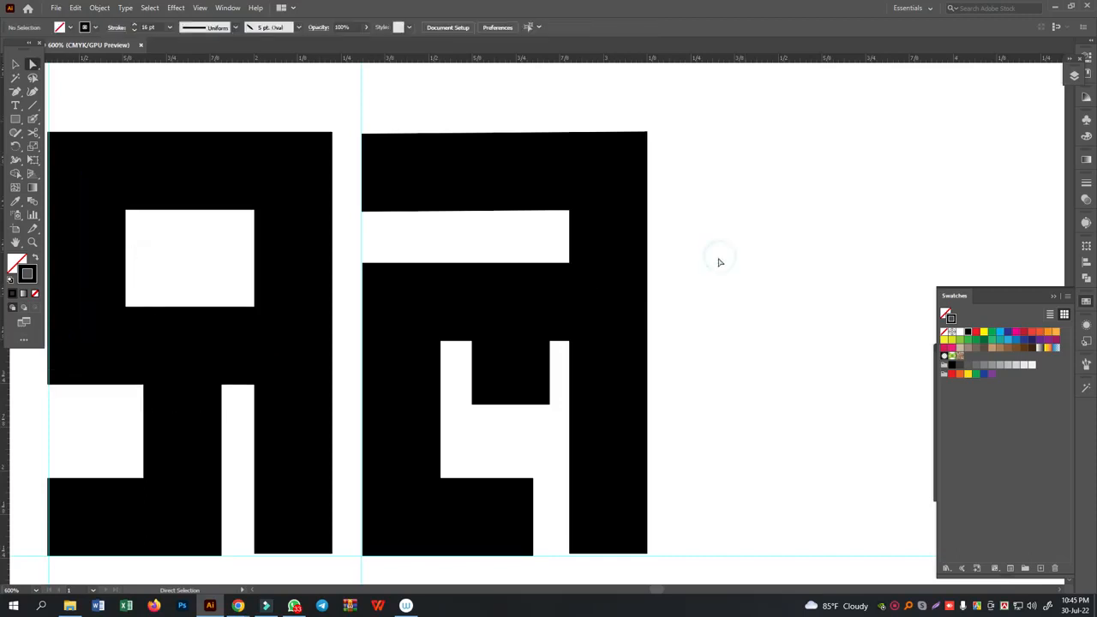
- Duplicate the third letterform's stem-and-top-stroke path a short distance to the right of the original
{"action": "key", "text": "ctrl+minus"}
{"action": "key", "text": "ctrl+minus"}
{"action": "left_click", "coordinate": [15, 65]}
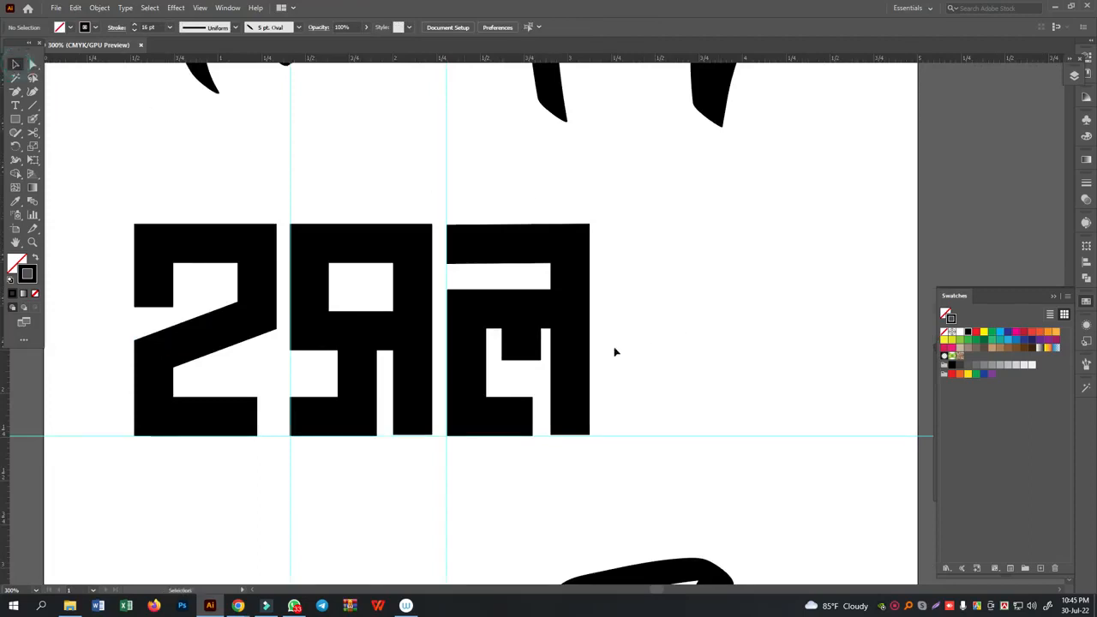
{"action": "left_click_drag", "start_coordinate": [562, 362], "coordinate": [656, 357]}
{"action": "left_click", "coordinate": [32, 65]}
{"action": "left_click", "coordinate": [752, 256]}
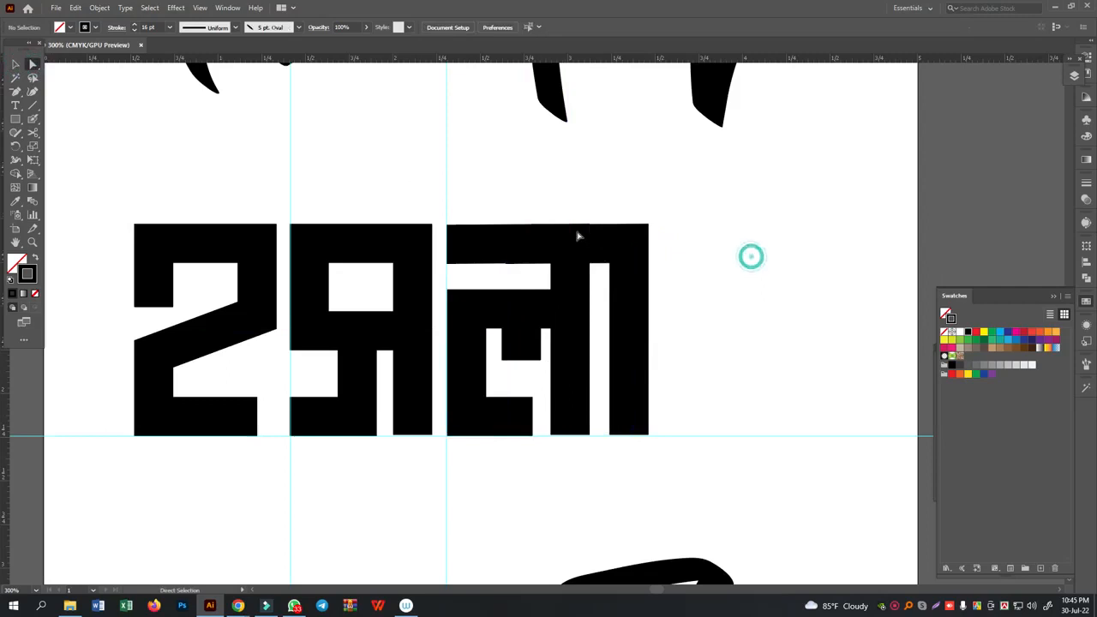
- Remove the duplicate's top stroke and extend the remaining stem upward to the height of the other letterforms
{"action": "left_click", "coordinate": [605, 226]}
{"action": "left_click", "coordinate": [507, 245]}
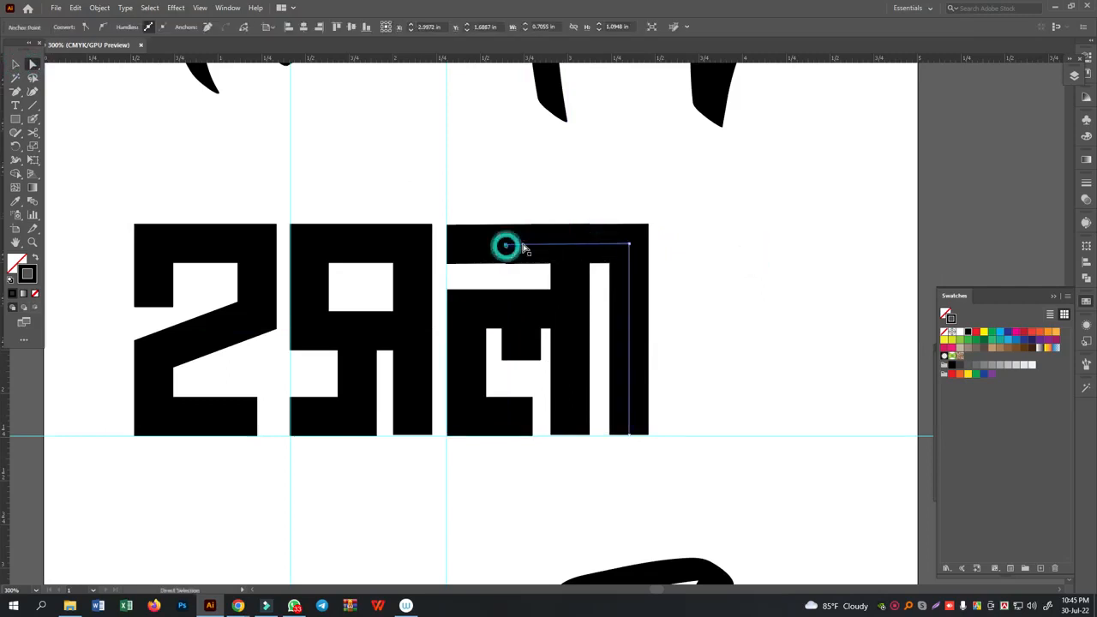
{"action": "key", "text": "Delete"}
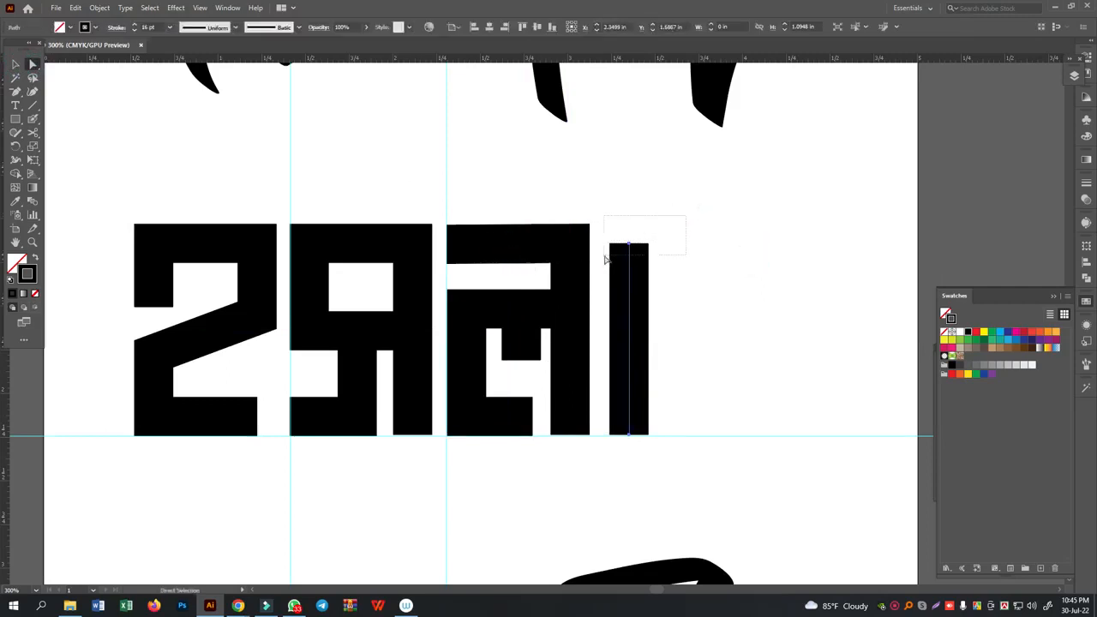
{"action": "left_click", "coordinate": [630, 245]}
{"action": "left_click_drag", "start_coordinate": [630, 246], "coordinate": [630, 223]}
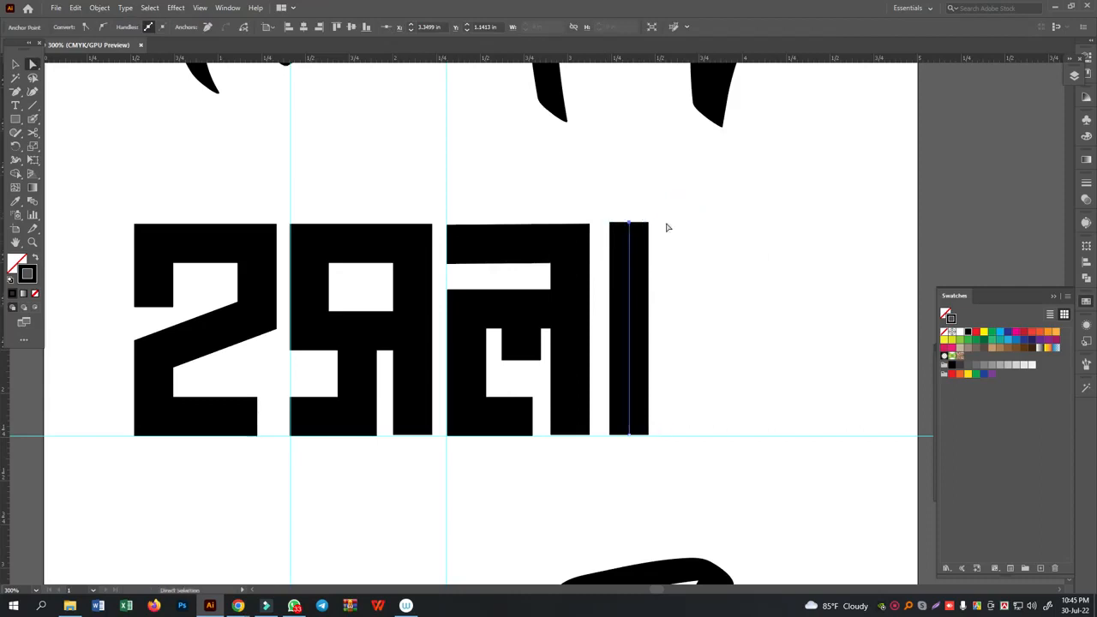
{"action": "left_click", "coordinate": [682, 232]}
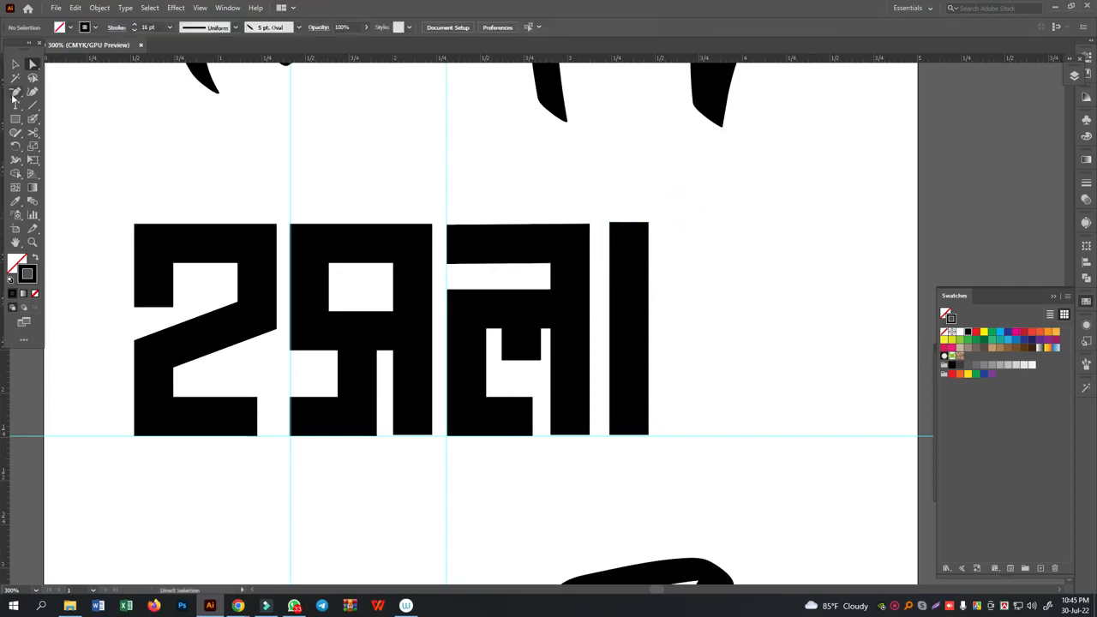
- Place a copy of the second letterform just right of the new plain stem
{"action": "left_click", "coordinate": [14, 66]}
{"action": "left_click", "coordinate": [401, 353]}
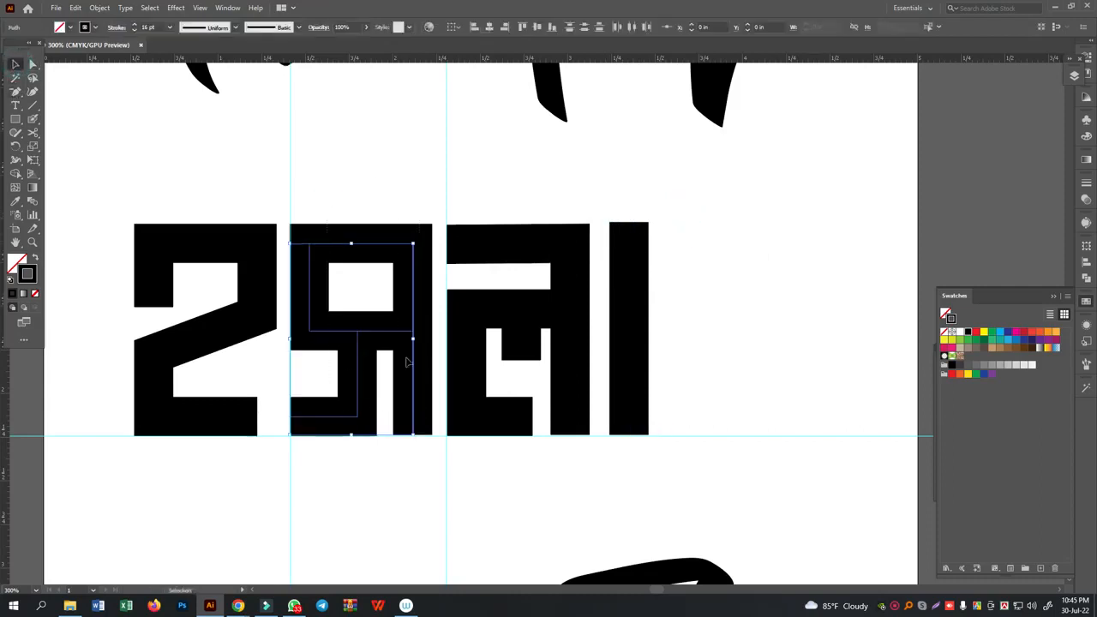
{"action": "left_click_drag", "start_coordinate": [390, 337], "coordinate": [755, 336]}
{"action": "key", "text": "Right"}
{"action": "key", "text": "Right"}
{"action": "key", "text": "Right"}
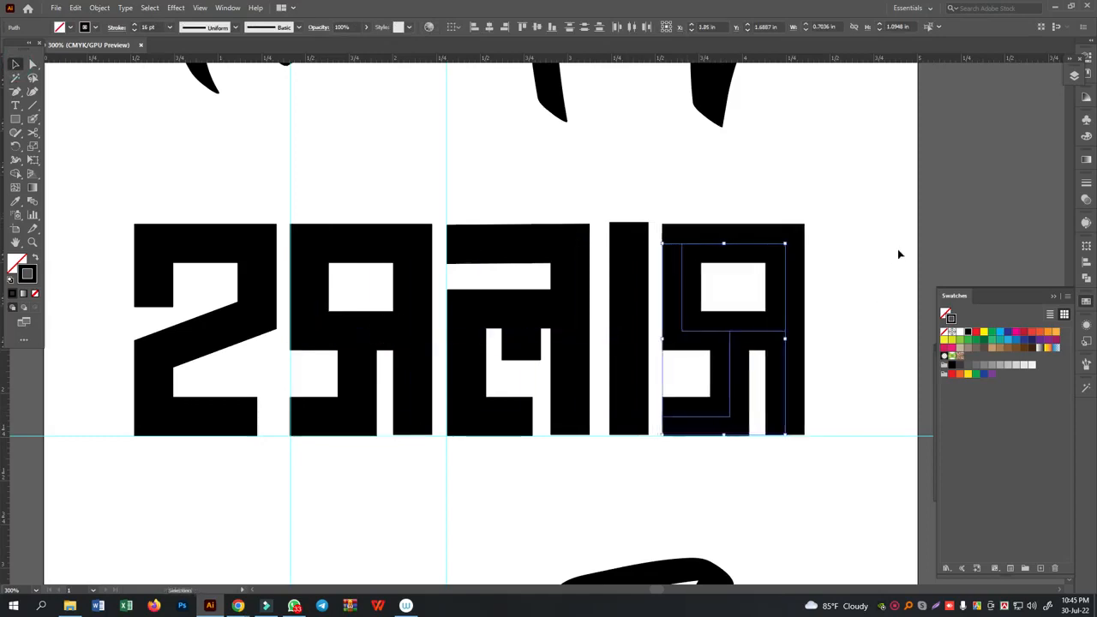
{"action": "left_click", "coordinate": [877, 272]}
- Mirror the copied letterform's lower hooked stroke left to right with Reflect and shift it right beneath the loop
{"action": "left_click_drag", "start_coordinate": [877, 271], "coordinate": [746, 275]}
{"action": "key", "text": "ctrl+equal"}
{"action": "key", "text": "ctrl+equal"}
{"action": "key", "text": "ctrl+equal"}
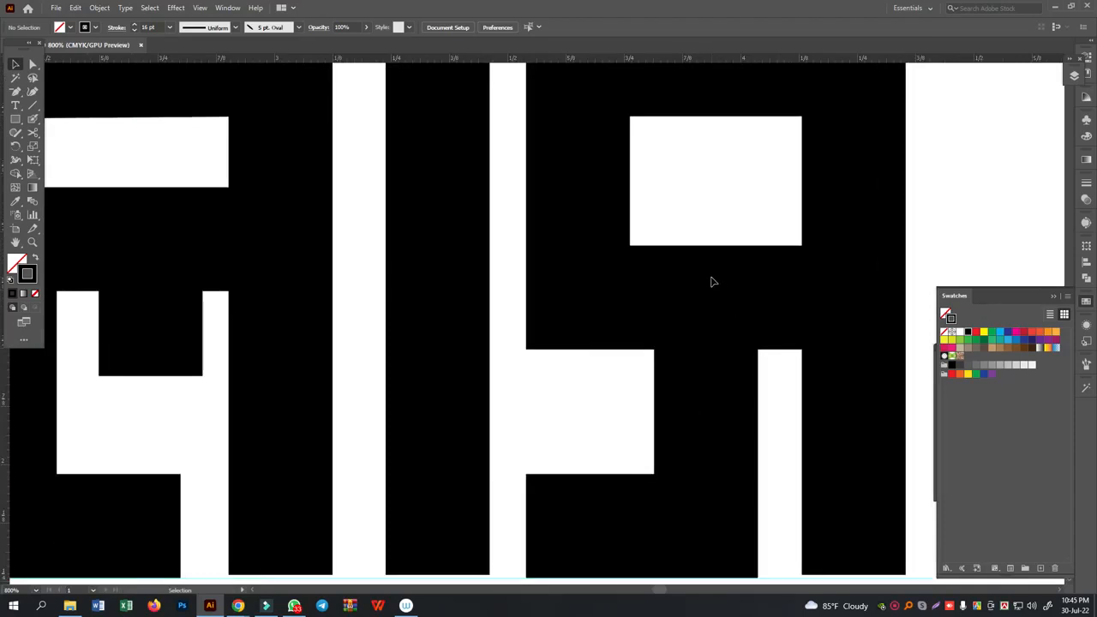
{"action": "scroll", "coordinate": [703, 375], "scroll_direction": "down", "scroll_amount": 2}
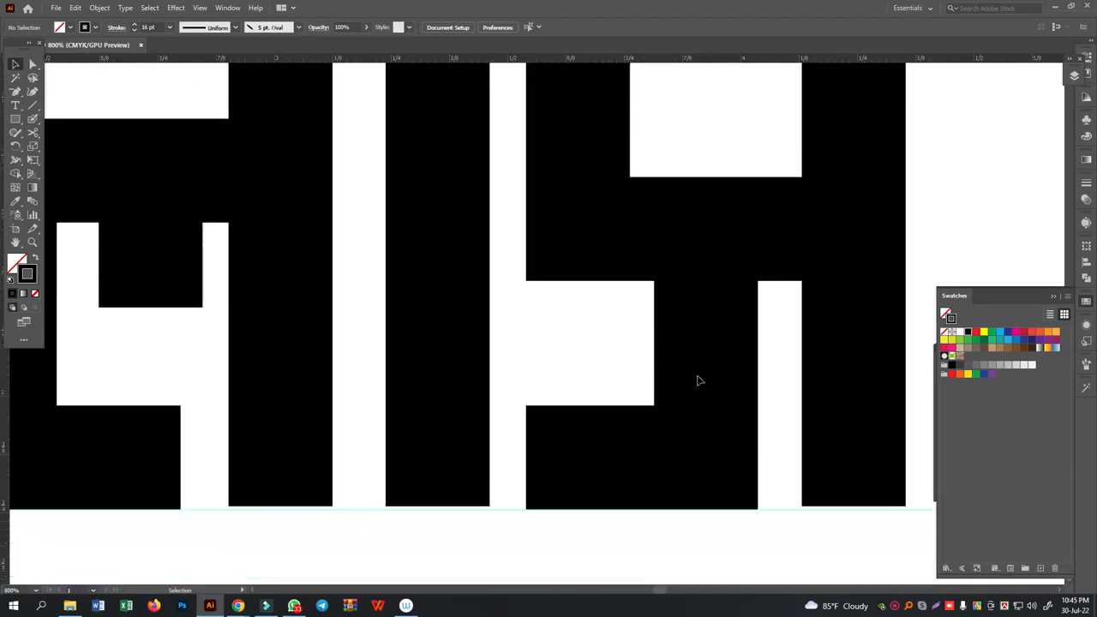
{"action": "left_click", "coordinate": [627, 314]}
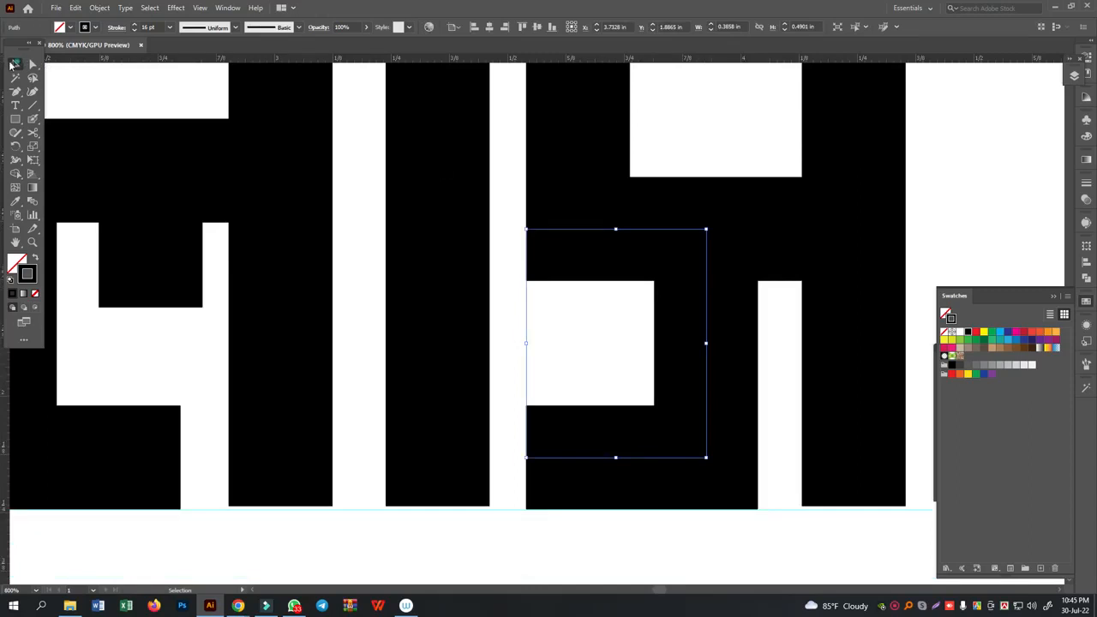
{"action": "left_click_drag", "start_coordinate": [607, 343], "coordinate": [765, 411]}
{"action": "left_click_drag", "start_coordinate": [16, 152], "coordinate": [58, 162]}
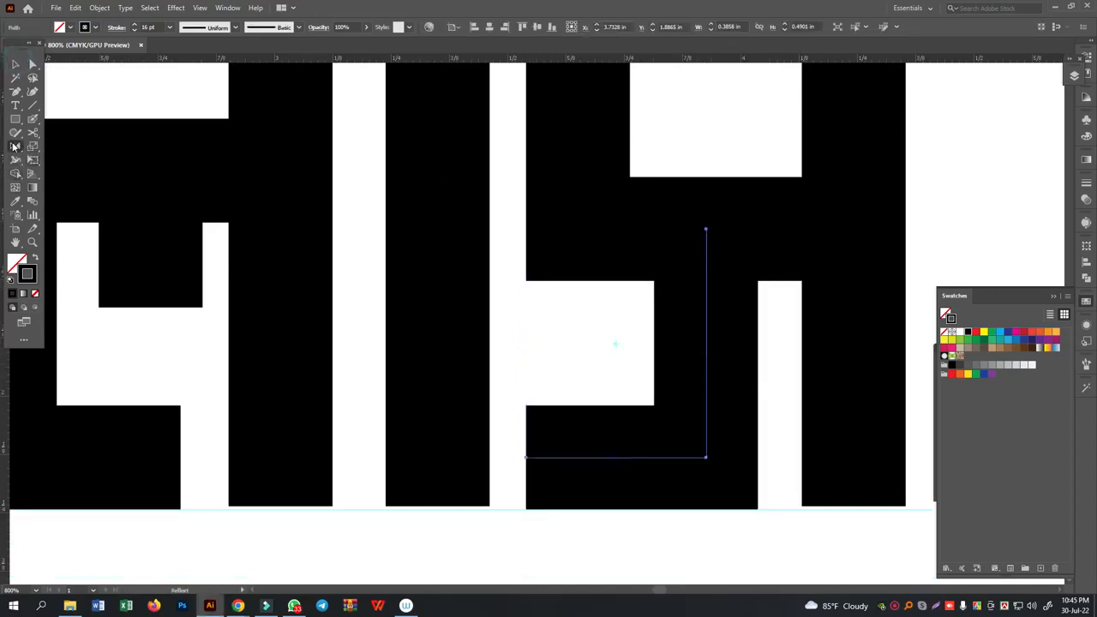
{"action": "double_click", "coordinate": [16, 146]}
{"action": "left_click", "coordinate": [553, 376]}
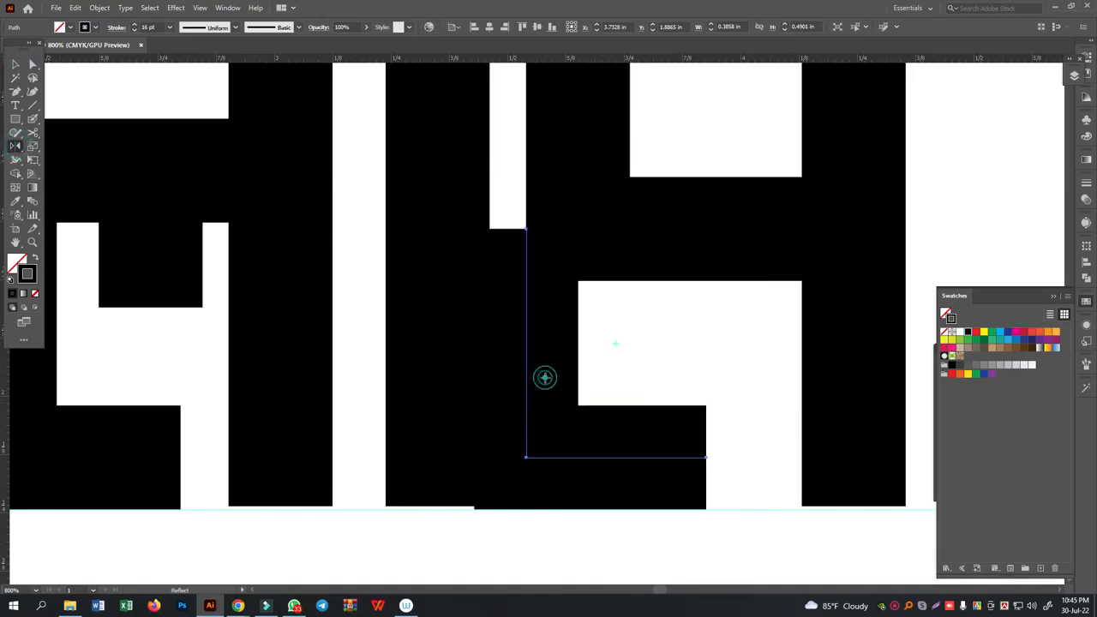
{"action": "left_click", "coordinate": [14, 65]}
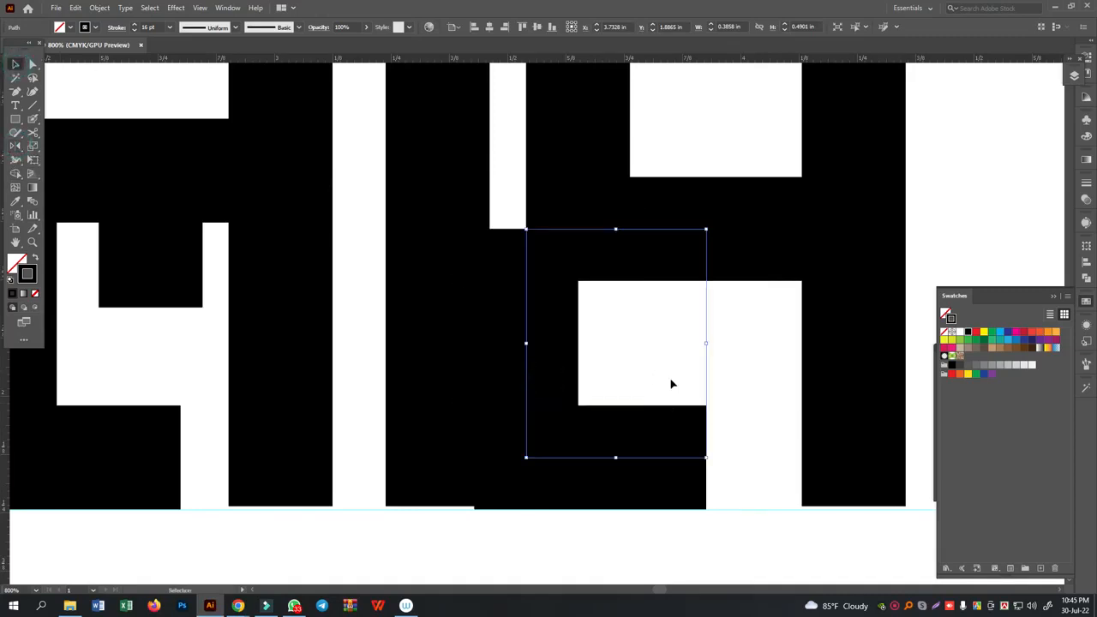
{"action": "key", "text": "shift+Right"}
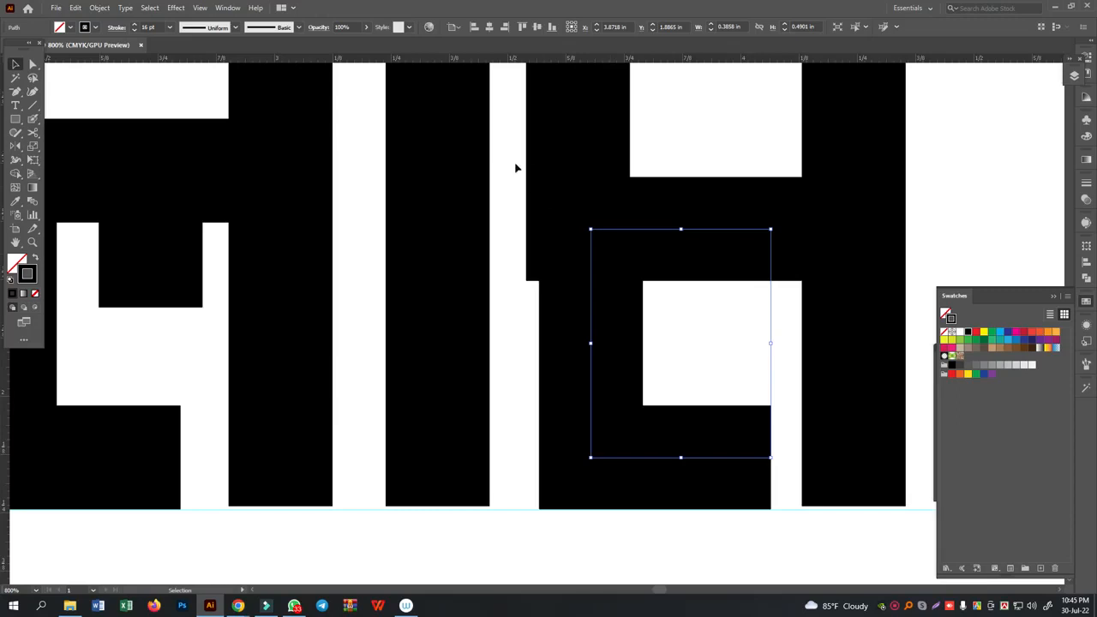
- Align the mirrored hook's left edge with the left edge of the copied letterform's loop path
{"action": "left_click", "coordinate": [669, 392], "text": "shift"}
{"action": "left_click", "coordinate": [474, 27]}
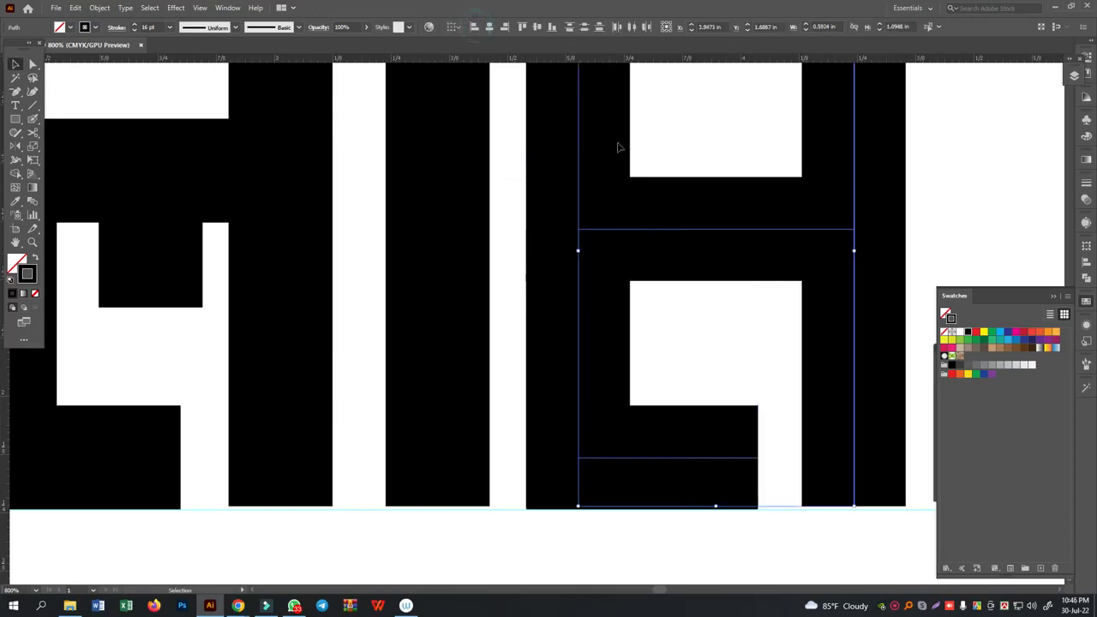
{"action": "left_click", "coordinate": [963, 238]}
- Slant the loop's left side by moving its lower-left anchor point inward along the crossbar
{"action": "scroll", "coordinate": [892, 265], "scroll_direction": "up", "scroll_amount": 3}
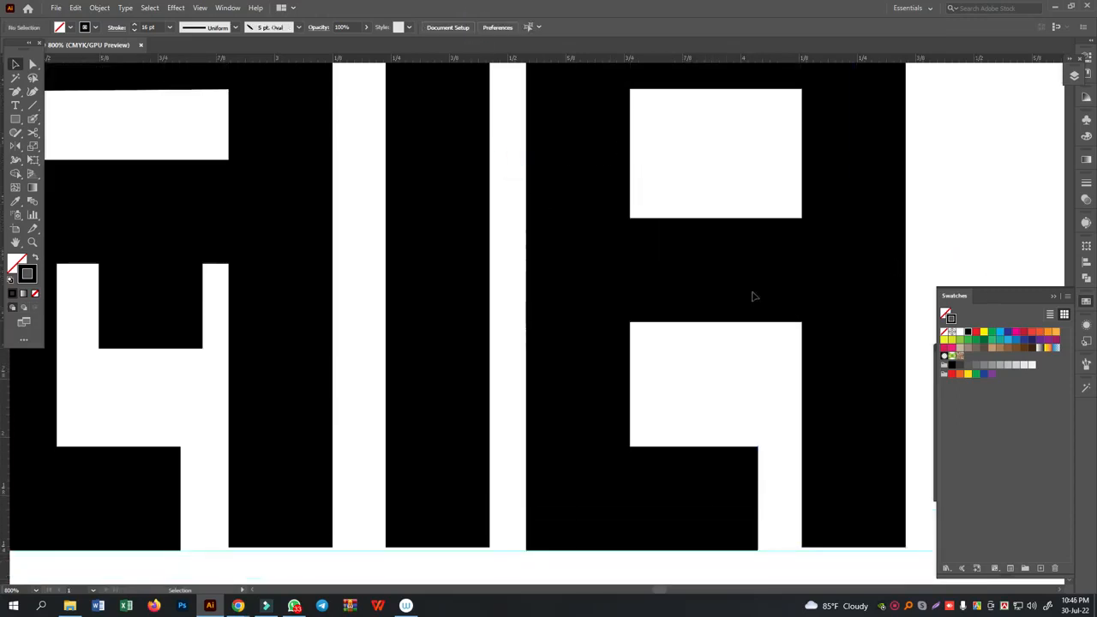
{"action": "left_click", "coordinate": [32, 63]}
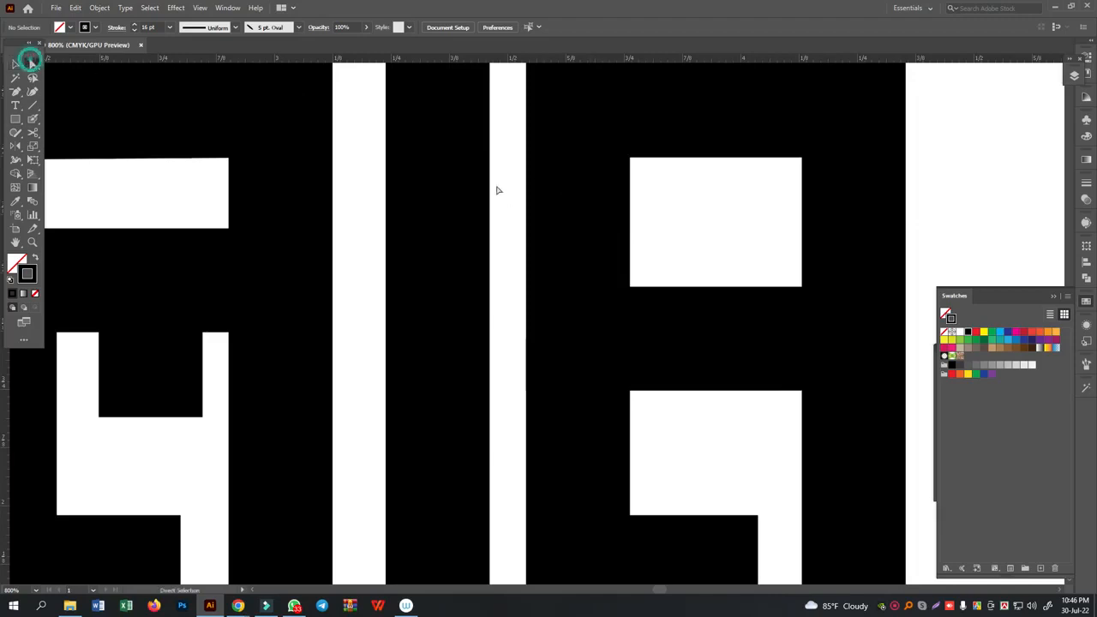
{"action": "left_click", "coordinate": [520, 195]}
{"action": "left_click", "coordinate": [609, 339]}
{"action": "left_click_drag", "start_coordinate": [580, 340], "coordinate": [707, 338]}
{"action": "left_click", "coordinate": [734, 220]}
{"action": "left_click", "coordinate": [558, 236]}
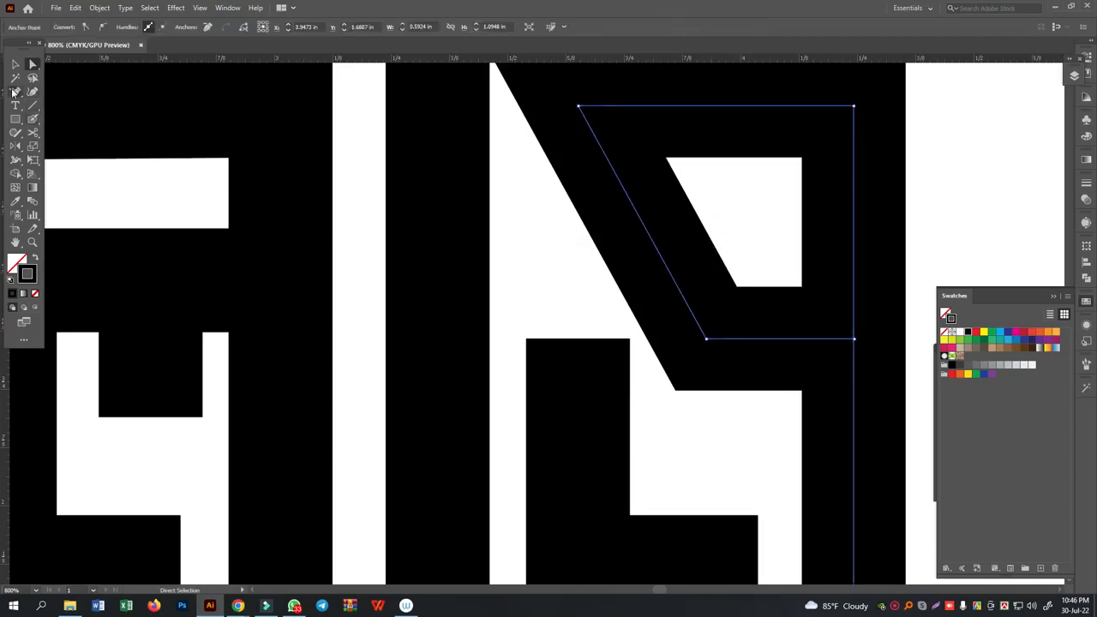
- Cut the loop at the slanted side's lower anchor, extend the crossbar left to the hook's upper end, and join the aligned endpoints
{"action": "left_click", "coordinate": [31, 131]}
{"action": "left_click", "coordinate": [707, 341]}
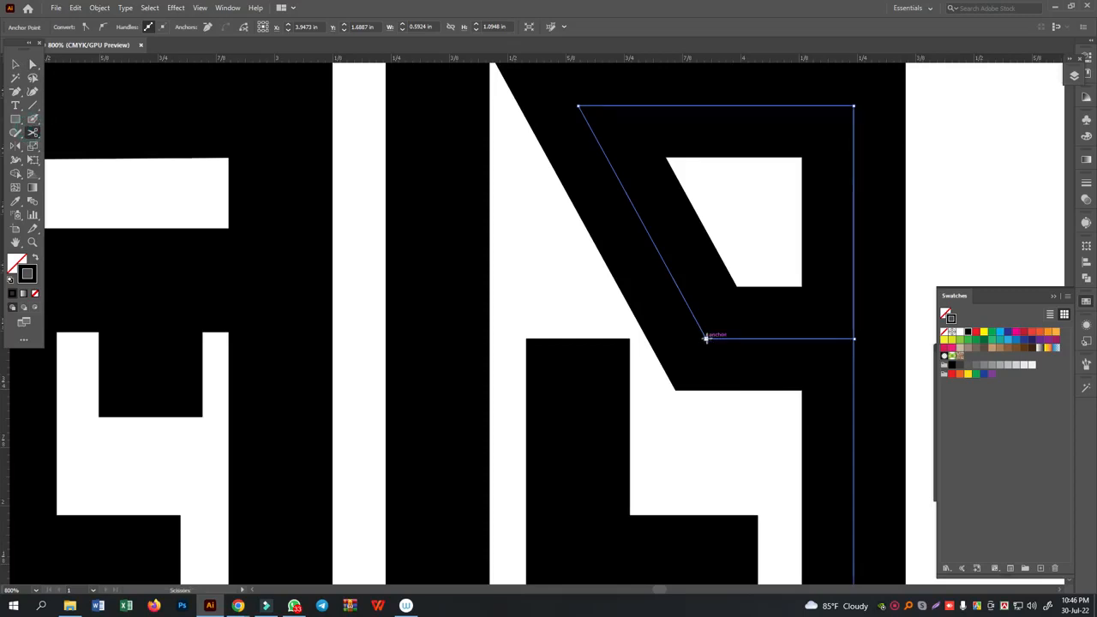
{"action": "key", "text": "a"}
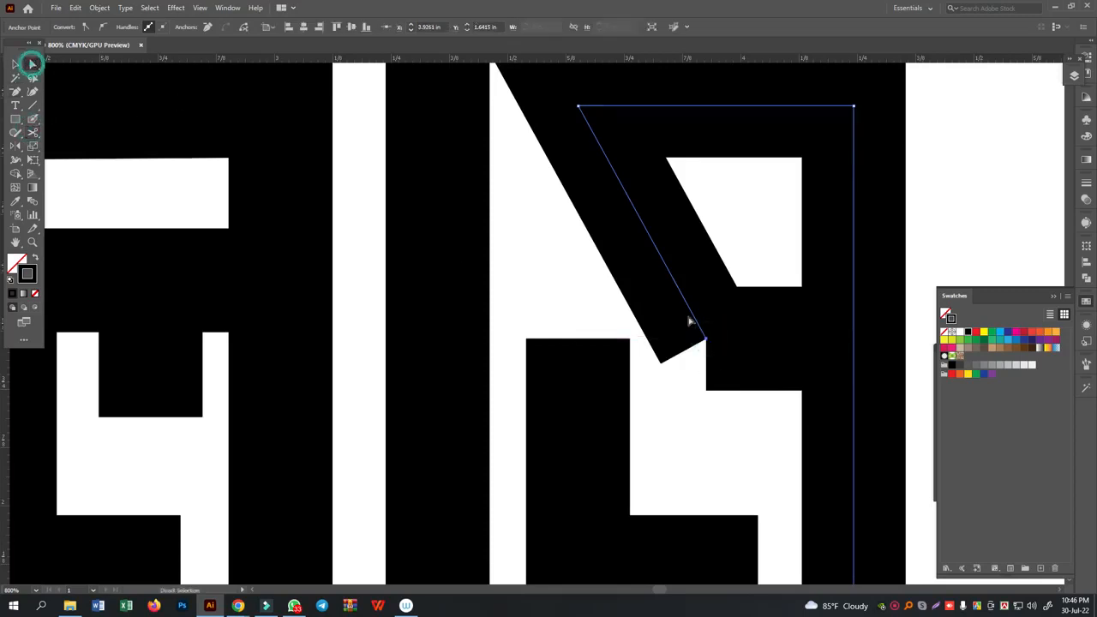
{"action": "left_click", "coordinate": [750, 264]}
{"action": "left_click_drag", "start_coordinate": [707, 341], "coordinate": [579, 339]}
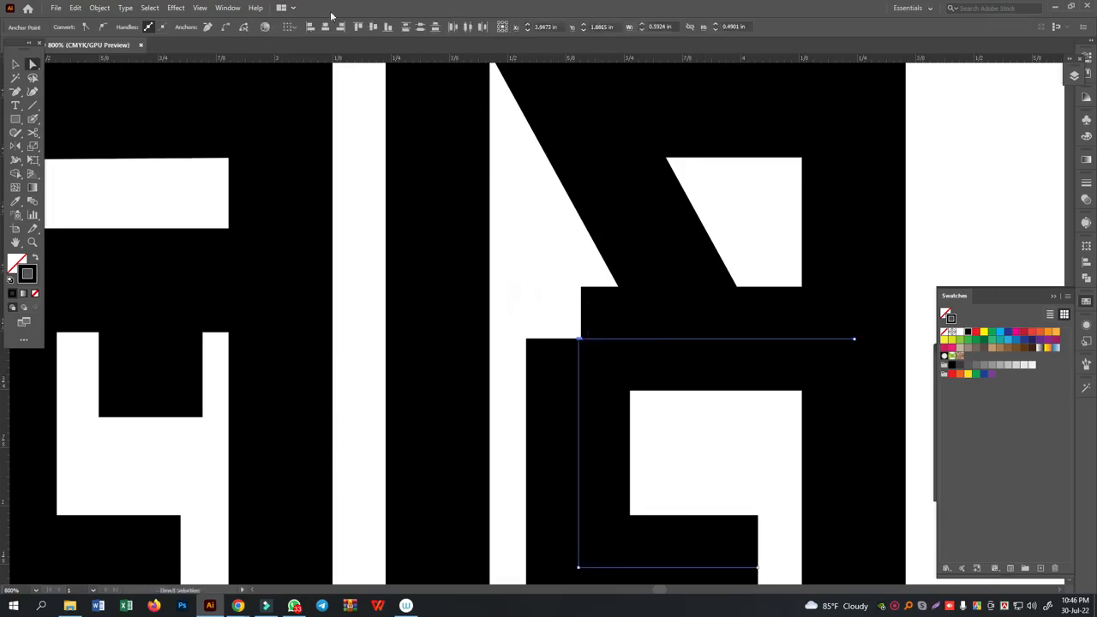
{"action": "left_click", "coordinate": [310, 28]}
{"action": "key", "text": "ctrl+j"}
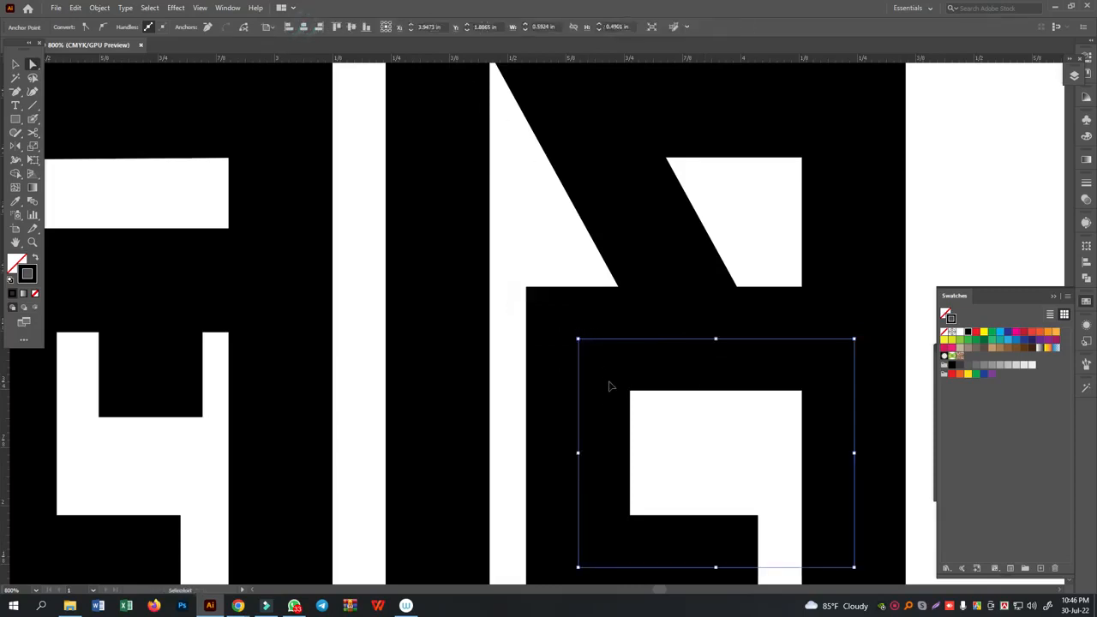
{"action": "left_click", "coordinate": [719, 433]}
- Cut the last letterform's path at its upper-left corner with the Scissors tool
{"action": "scroll", "coordinate": [728, 410], "scroll_direction": "down", "scroll_amount": 3}
{"action": "scroll", "coordinate": [727, 410], "scroll_direction": "up", "scroll_amount": 4}
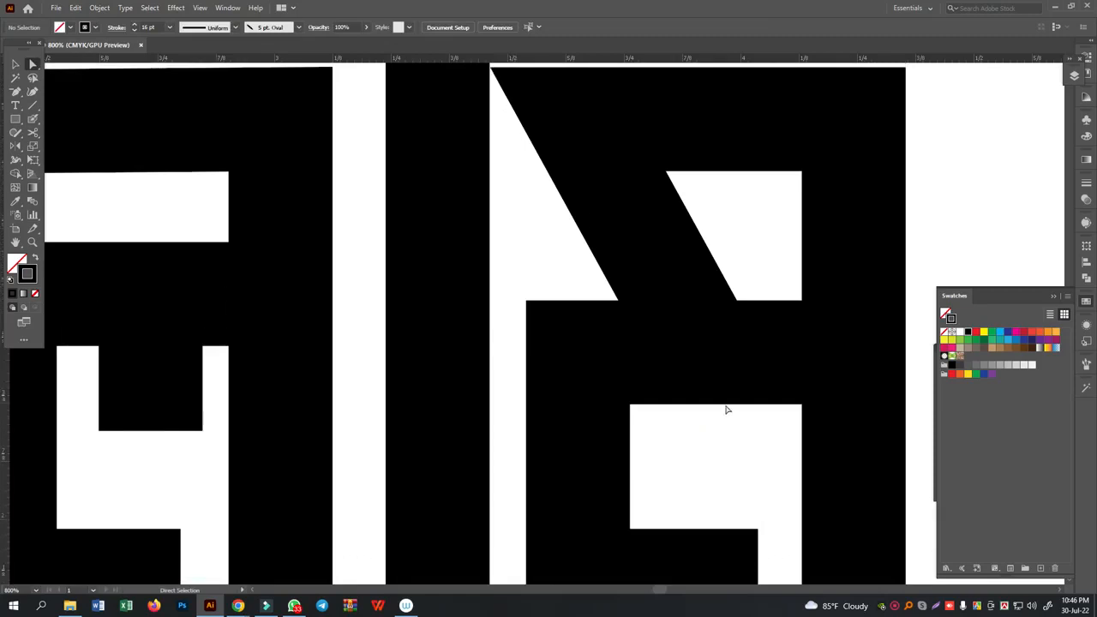
{"action": "key", "text": "ctrl+minus"}
{"action": "key", "text": "ctrl+minus"}
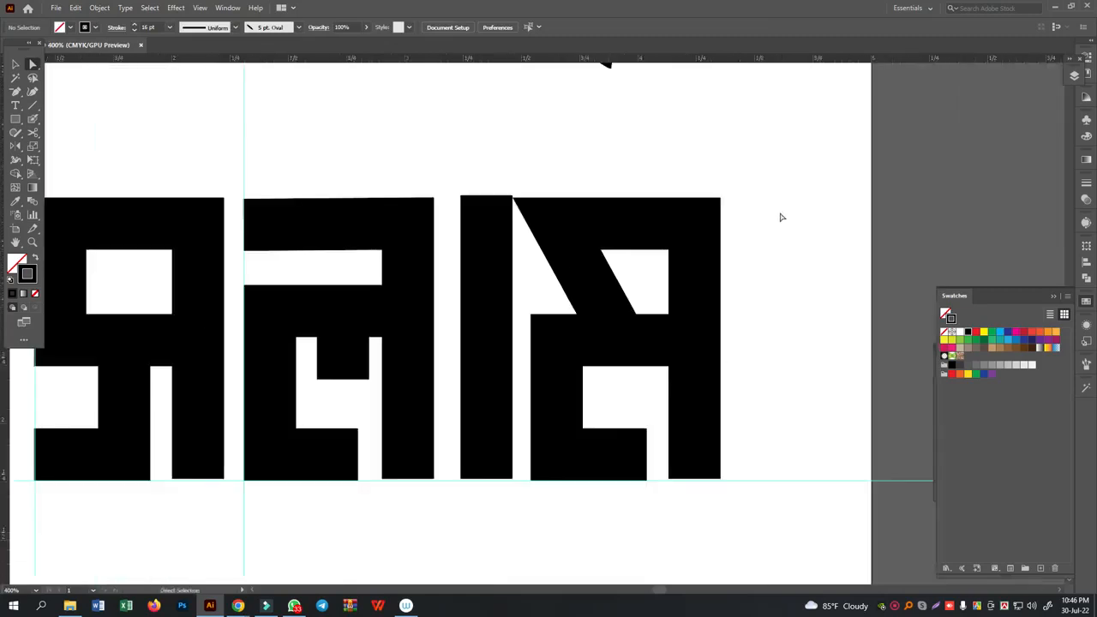
{"action": "scroll", "coordinate": [774, 223], "scroll_direction": "up", "scroll_amount": 3}
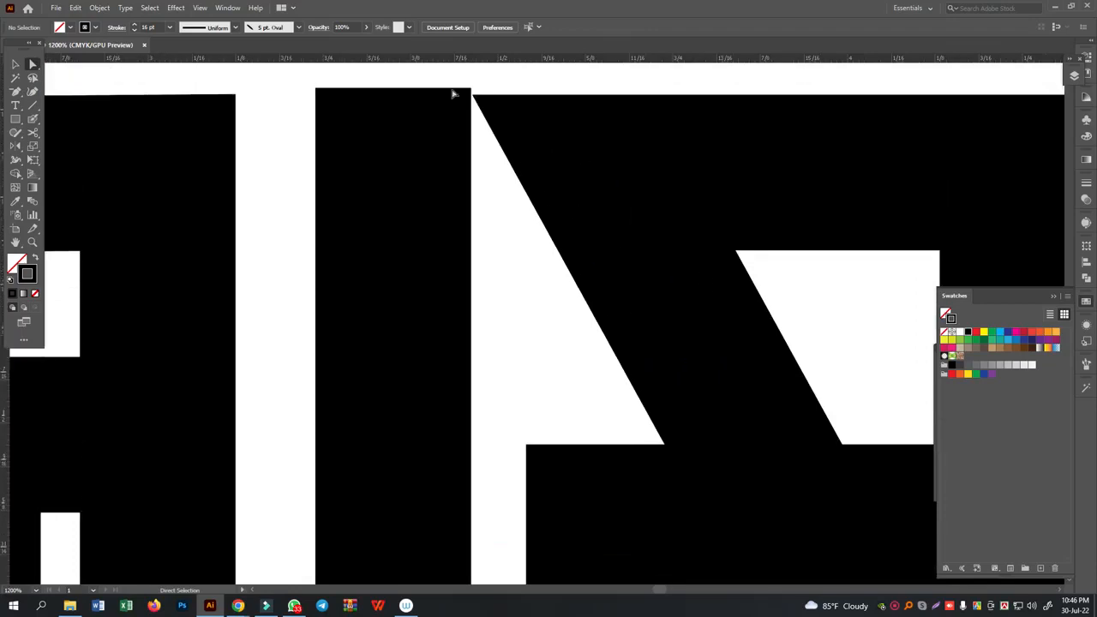
{"action": "left_click_drag", "start_coordinate": [579, 323], "coordinate": [837, 293]}
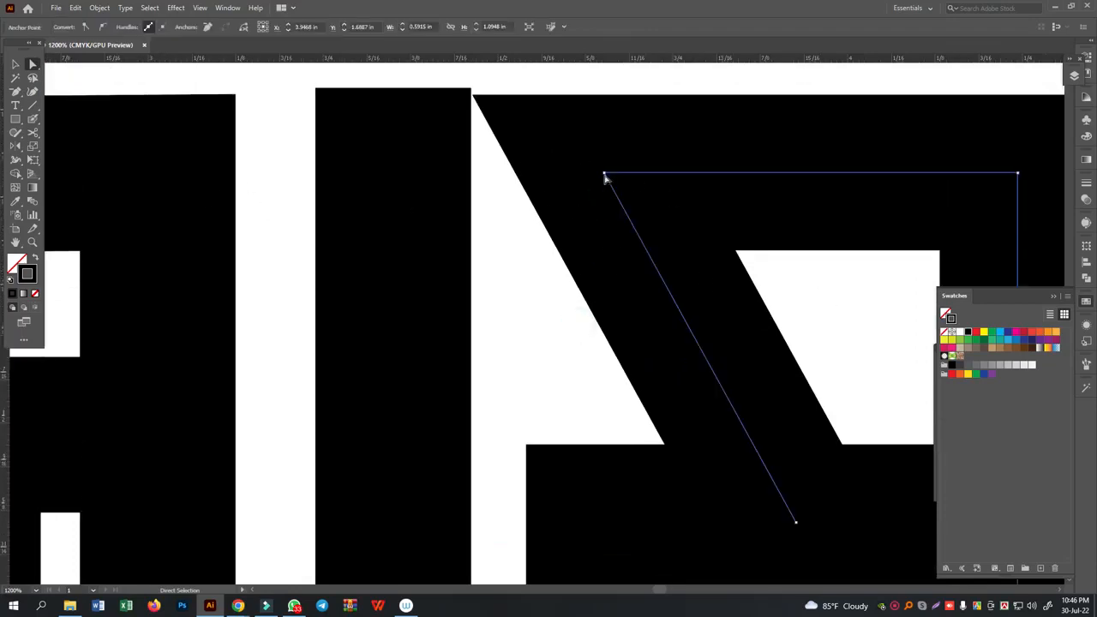
{"action": "left_click", "coordinate": [32, 131]}
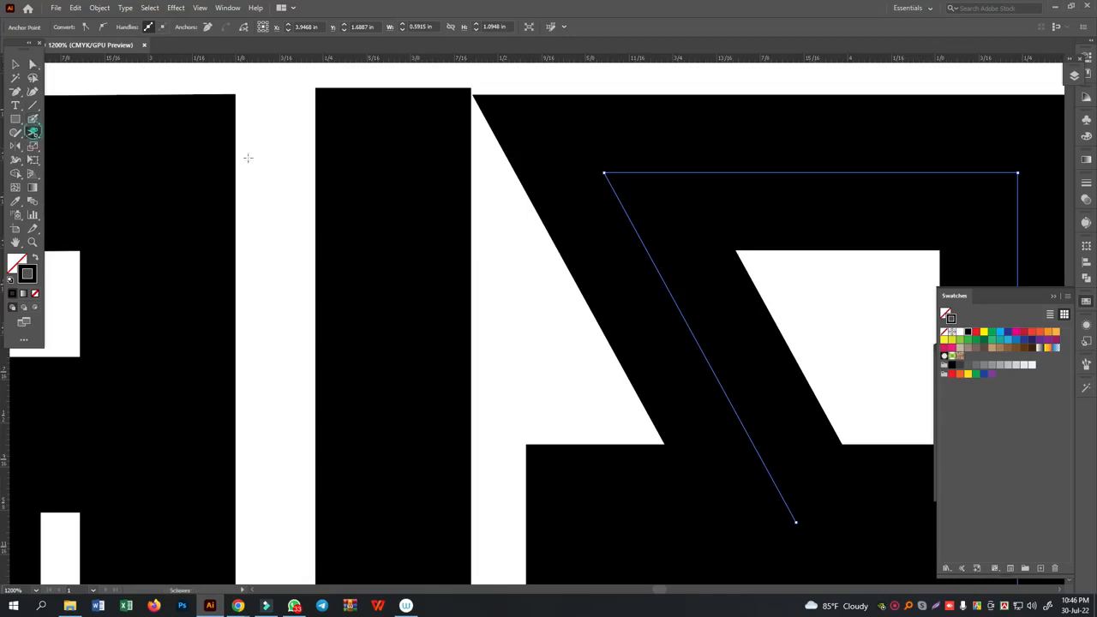
{"action": "left_click", "coordinate": [604, 173]}
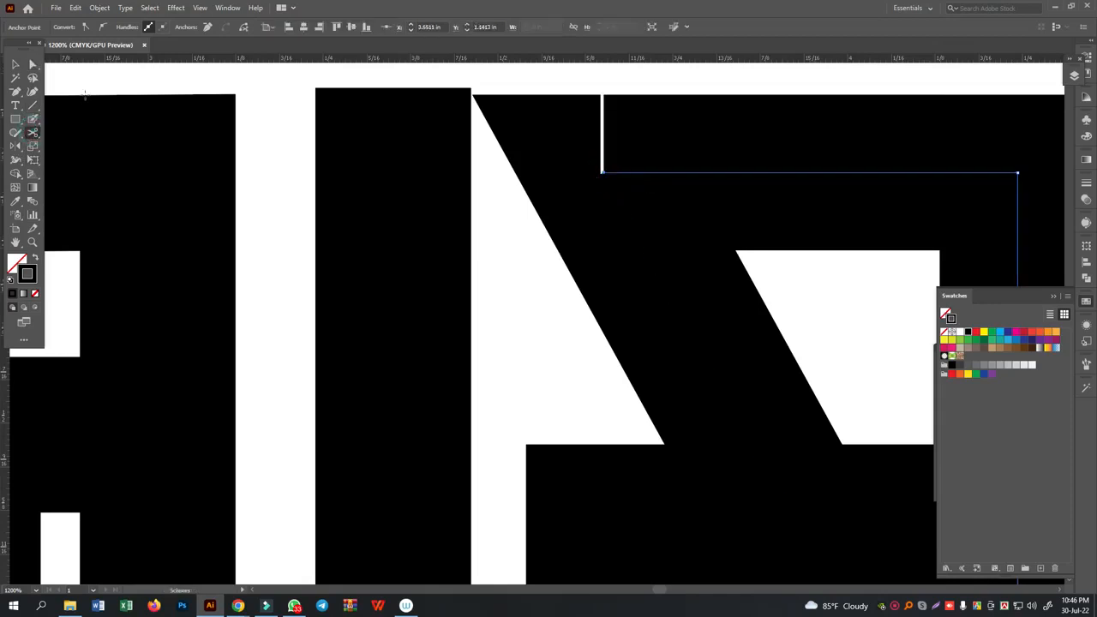
- Shift the diagonal stroke's upper end to the right and extend the top stroke's free end leftward past it
{"action": "left_click", "coordinate": [32, 64]}
{"action": "left_click_drag", "start_coordinate": [542, 290], "coordinate": [642, 225]}
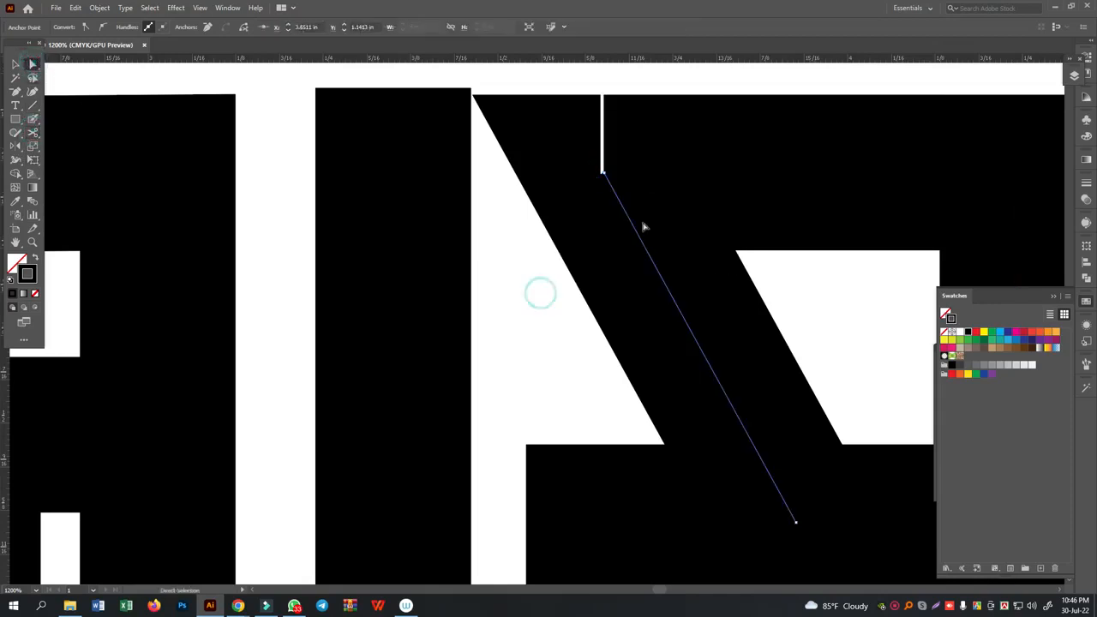
{"action": "key", "text": "Delete"}
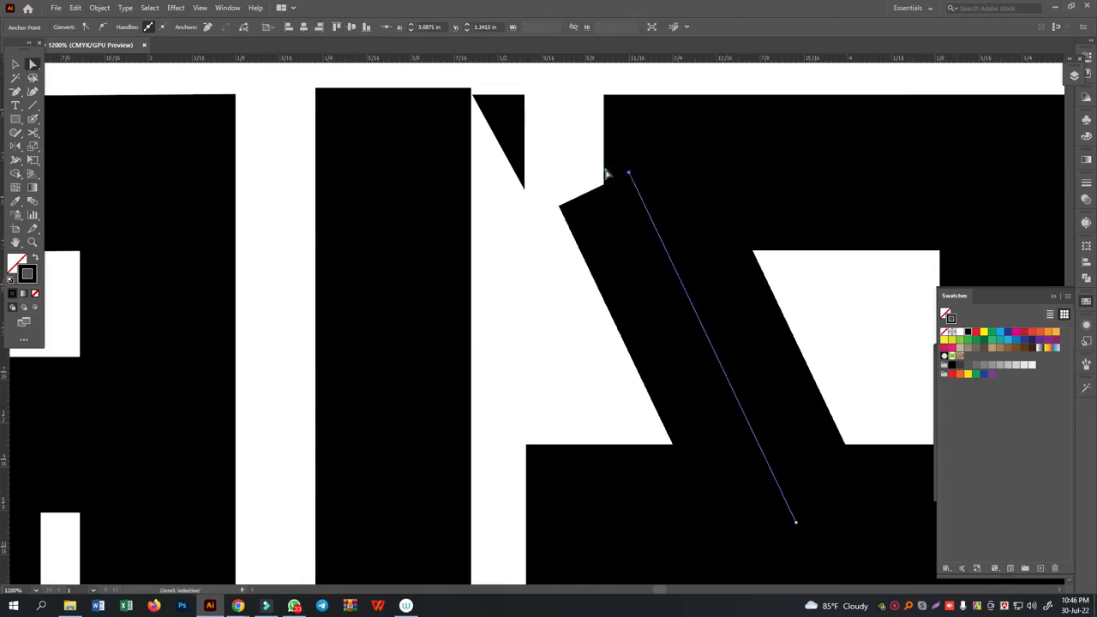
{"action": "left_click_drag", "start_coordinate": [606, 174], "coordinate": [548, 174]}
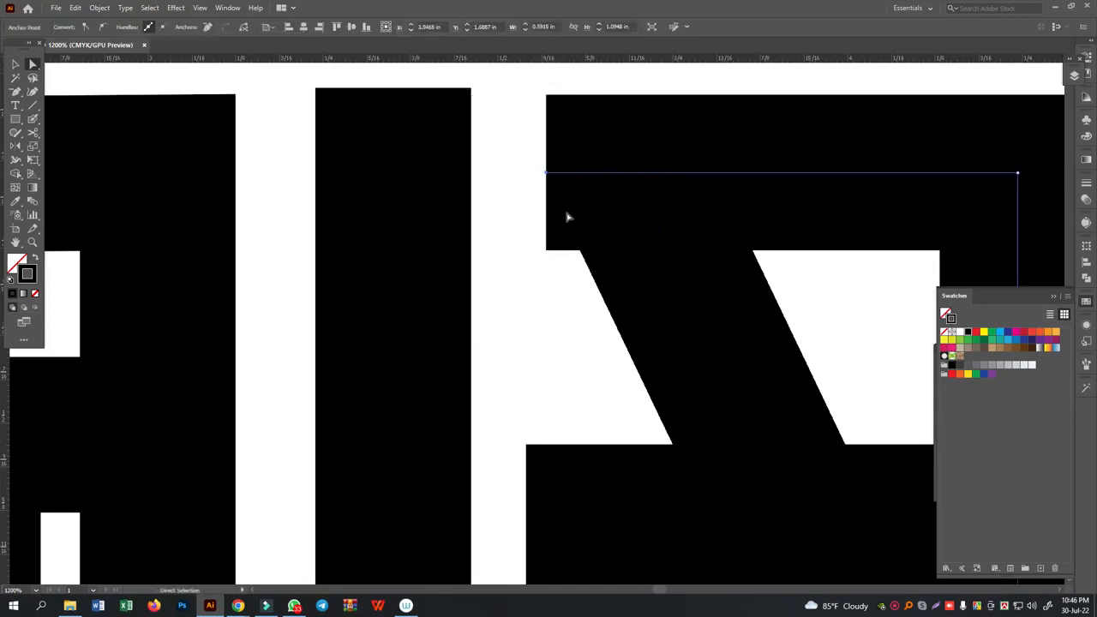
- Add a vertical guide at the last letterform's lower-left edge and extend the top stroke's free end left to it
{"action": "left_click_drag", "start_coordinate": [8, 384], "coordinate": [526, 430]}
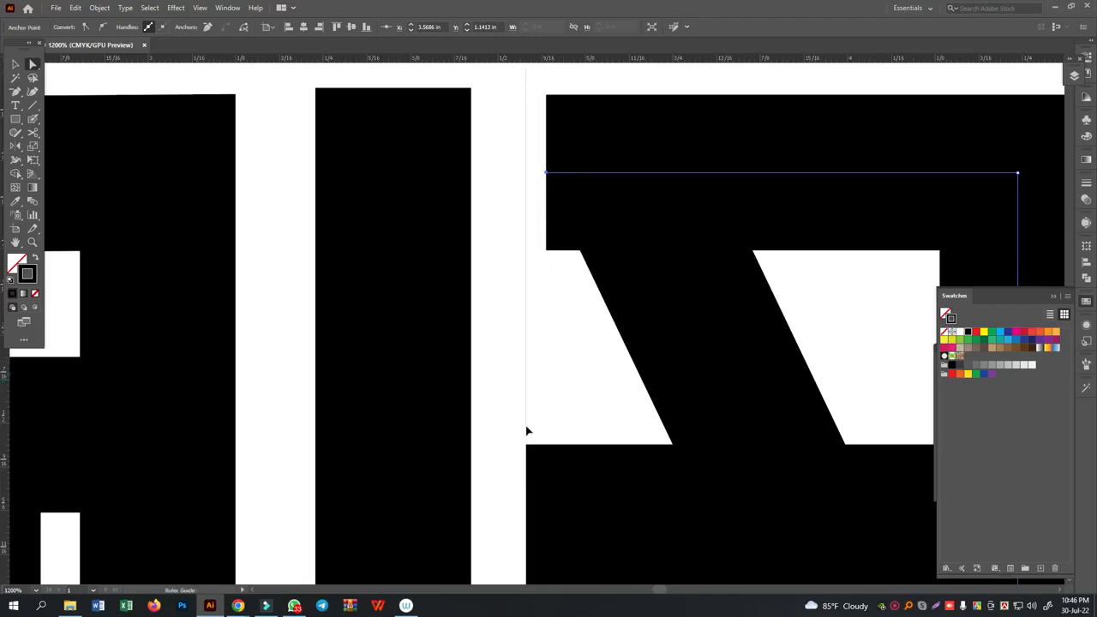
{"action": "left_click_drag", "start_coordinate": [547, 172], "coordinate": [527, 173]}
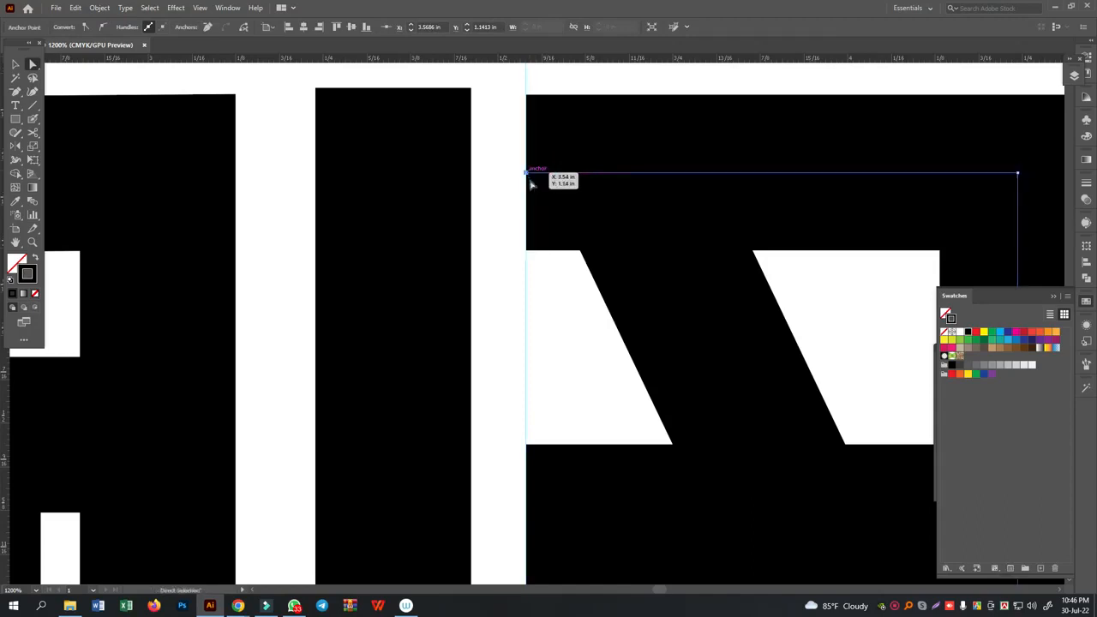
{"action": "left_click", "coordinate": [570, 330]}
- Shift the diagonal stroke's upper end left so its outer edge meets the guide just below the top stroke
{"action": "left_click_drag", "start_coordinate": [843, 277], "coordinate": [643, 369]}
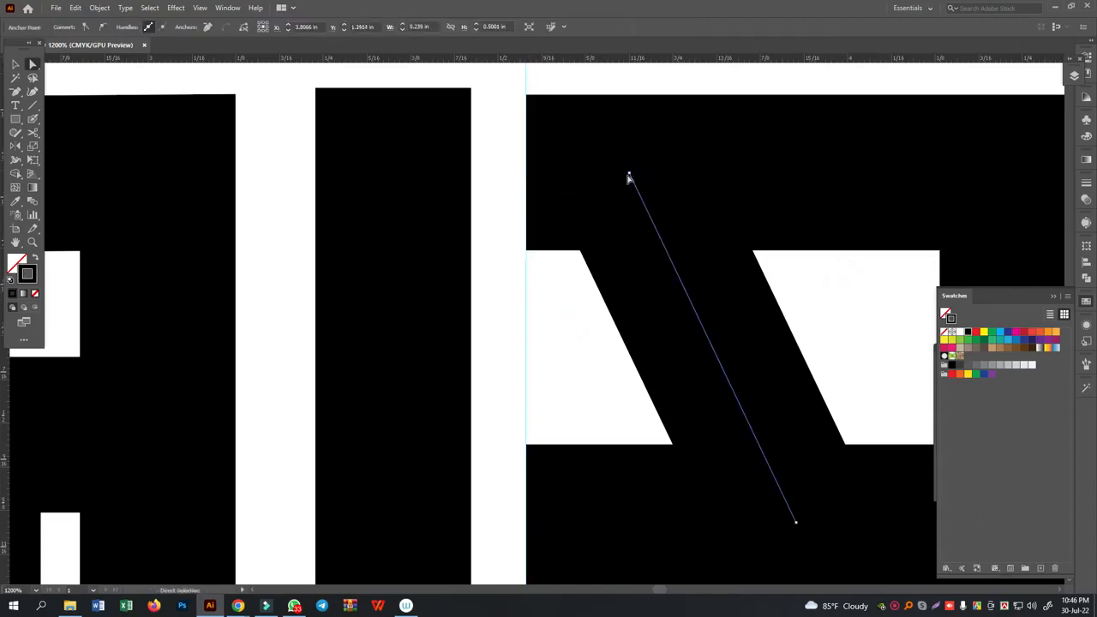
{"action": "left_click_drag", "start_coordinate": [629, 176], "coordinate": [585, 204]}
{"action": "left_click", "coordinate": [594, 208]}
{"action": "left_click", "coordinate": [868, 335]}
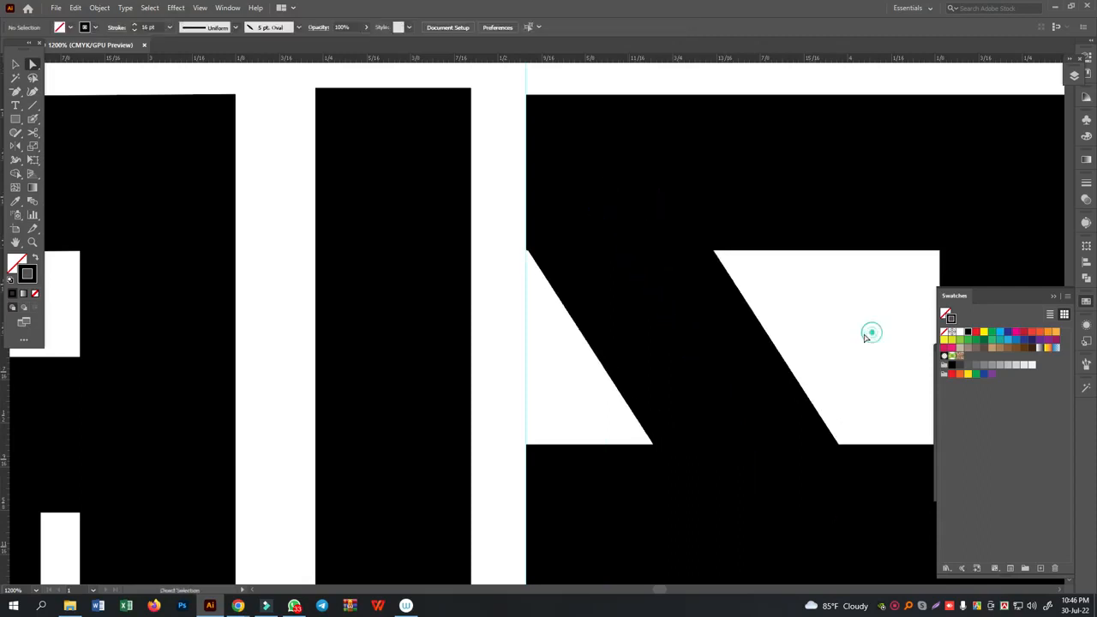
- Shift the diagonal stroke's lower end to the right along the last letterform's crossbar
{"action": "scroll", "coordinate": [848, 335], "scroll_direction": "down", "scroll_amount": 2}
{"action": "left_click_drag", "start_coordinate": [833, 192], "coordinate": [734, 278]}
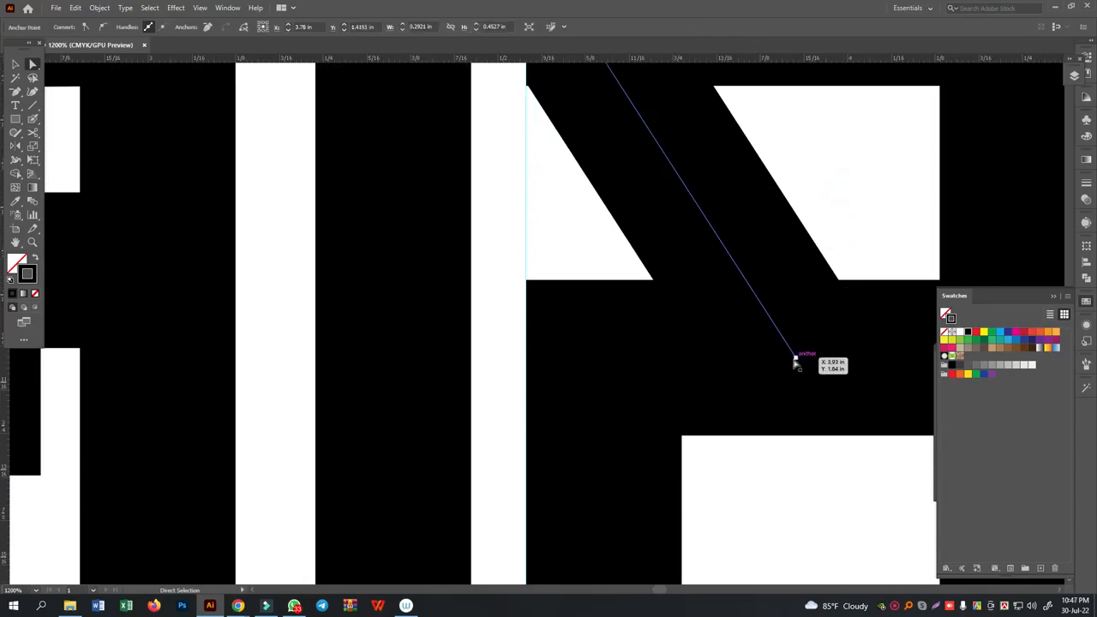
{"action": "left_click_drag", "start_coordinate": [796, 362], "coordinate": [825, 358]}
{"action": "key", "text": "ctrl+minus"}
{"action": "key", "text": "ctrl+minus"}
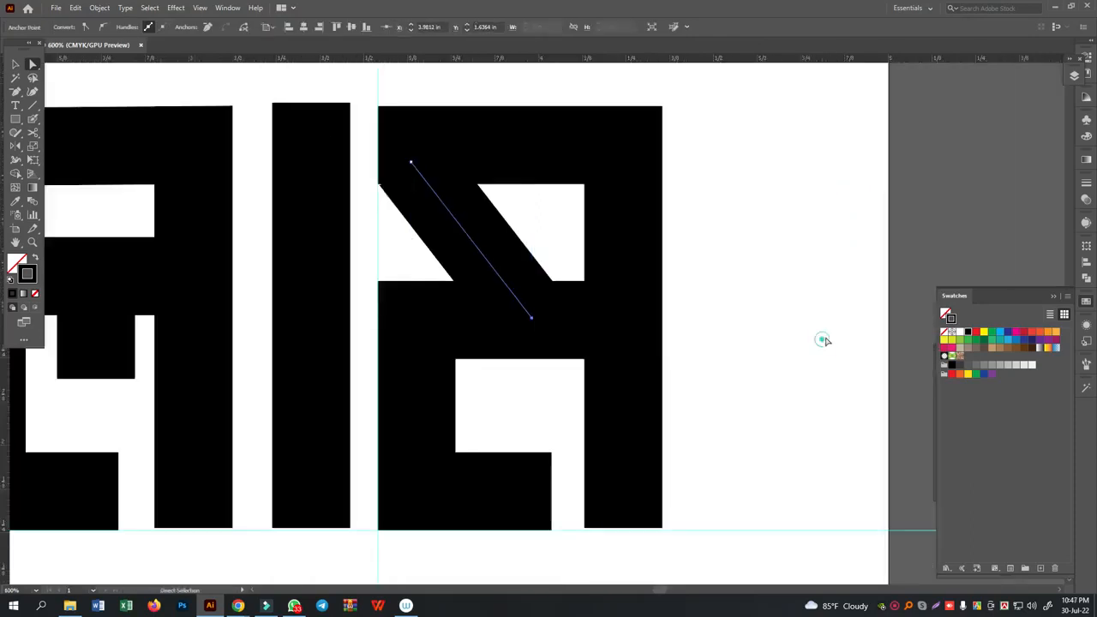
{"action": "left_click", "coordinate": [823, 340]}
- Draw a rectangle about 0.59 by 0.42 in above the first letterform, matching its path's width and starting at its top edge
{"action": "key", "text": "ctrl+minus"}
{"action": "key", "text": "ctrl+minus"}
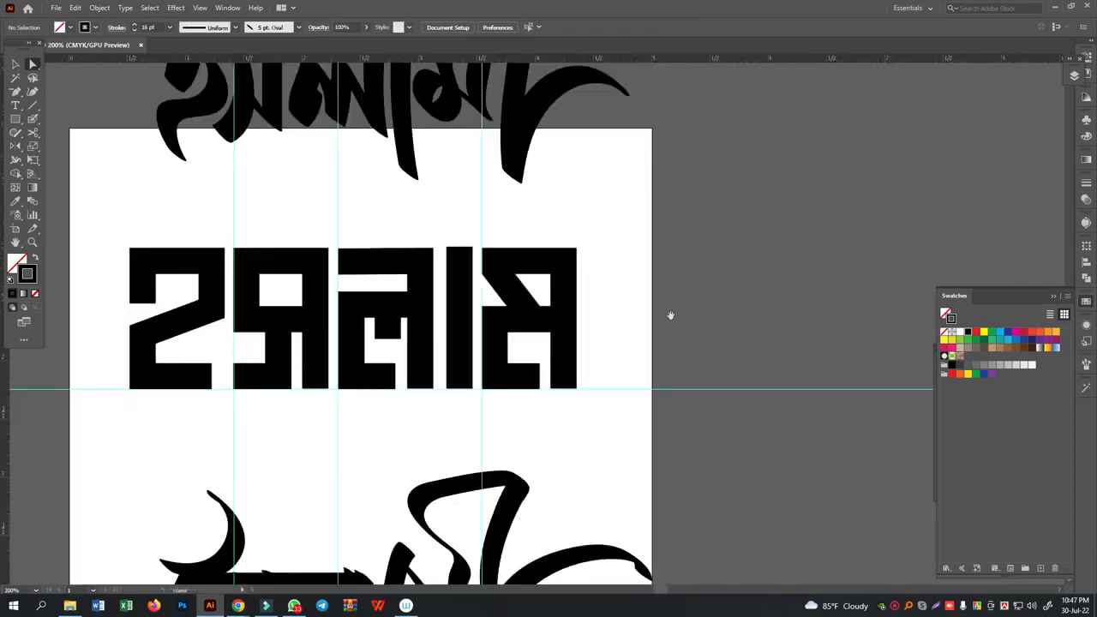
{"action": "left_click_drag", "start_coordinate": [670, 316], "coordinate": [762, 321]}
{"action": "key", "text": "ctrl+plus"}
{"action": "left_click_drag", "start_coordinate": [137, 155], "coordinate": [335, 221]}
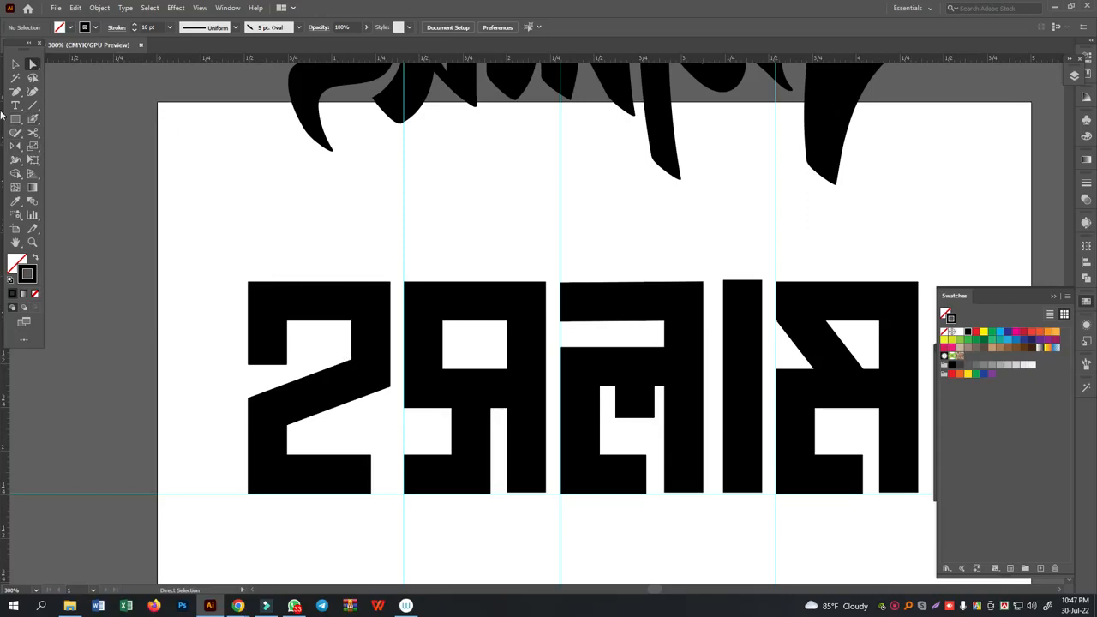
{"action": "left_click", "coordinate": [15, 65]}
{"action": "left_click", "coordinate": [335, 212]}
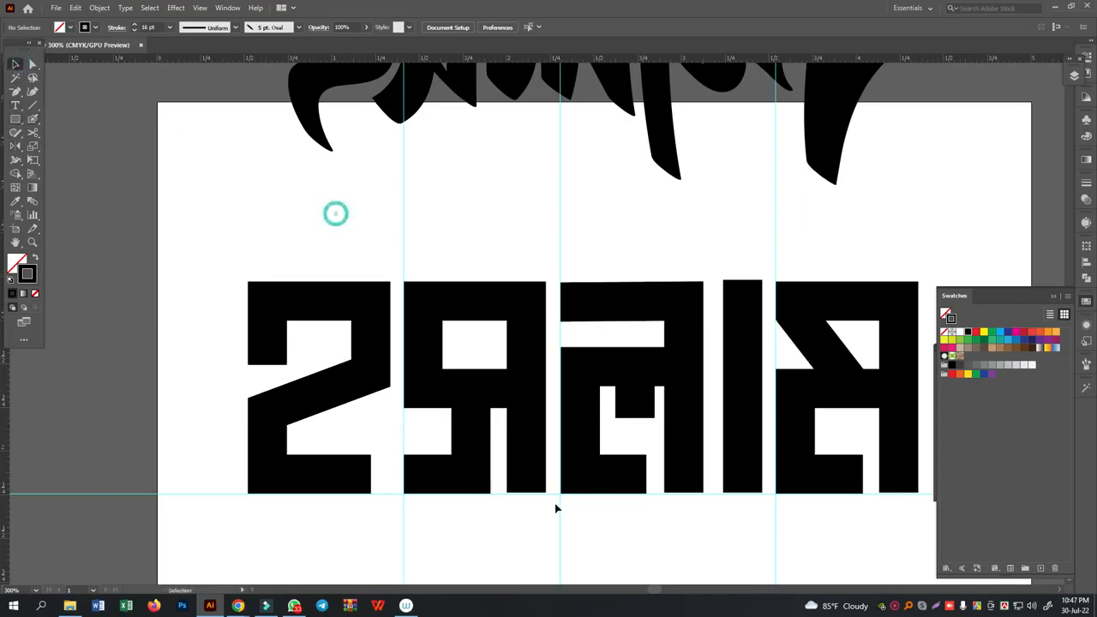
{"action": "left_click", "coordinate": [343, 388]}
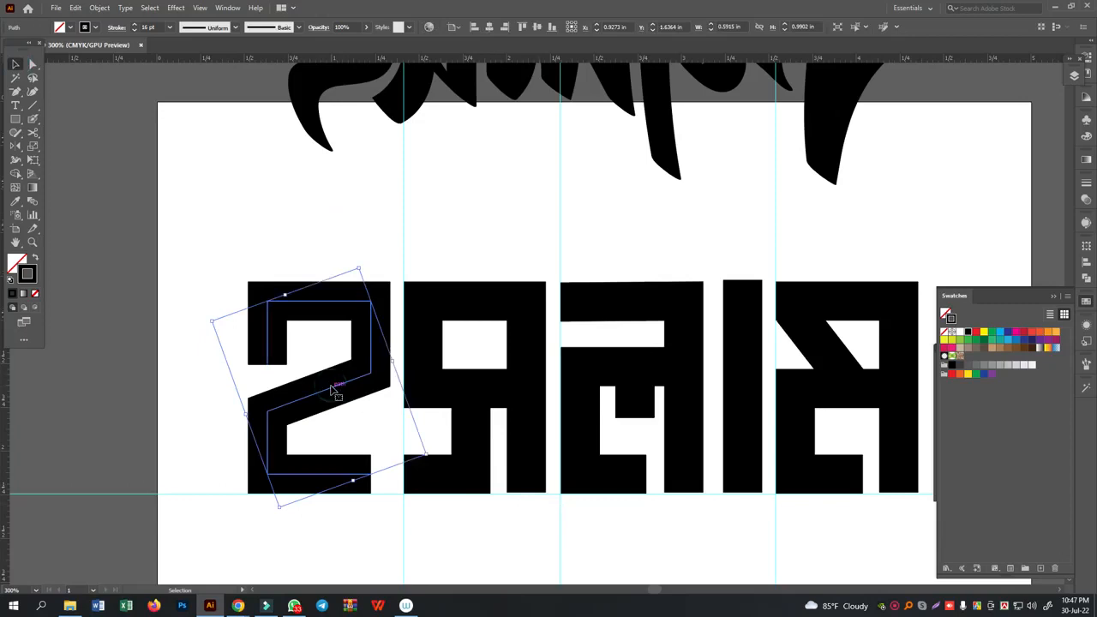
{"action": "left_click", "coordinate": [15, 119]}
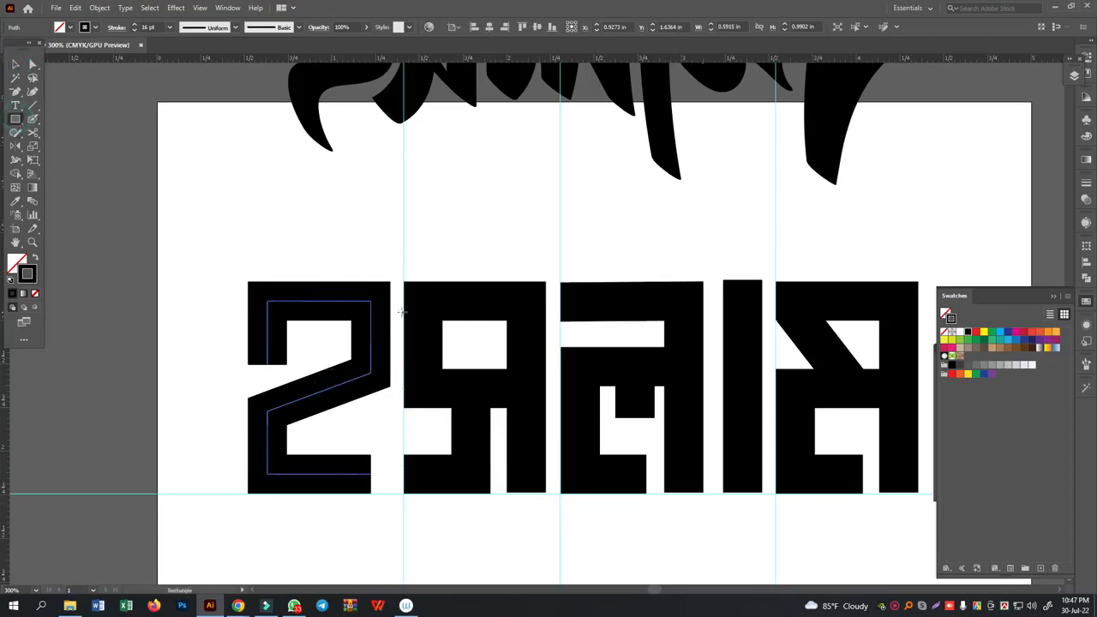
{"action": "left_click_drag", "start_coordinate": [371, 299], "coordinate": [268, 228]}
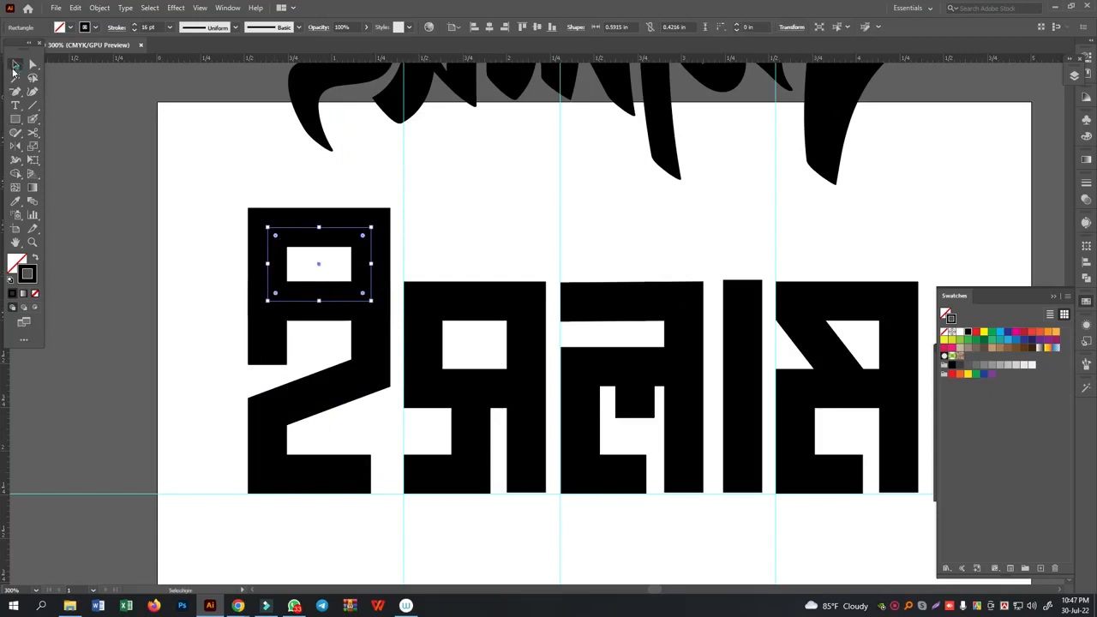
- Move the rectangle up until a narrow gap separates its thick outline from the first letterform
{"action": "left_click", "coordinate": [14, 64]}
{"action": "key", "text": "Up"}
{"action": "key", "text": "Up"}
{"action": "key", "text": "Up"}
{"action": "key", "text": "Up"}
{"action": "key", "text": "Up"}
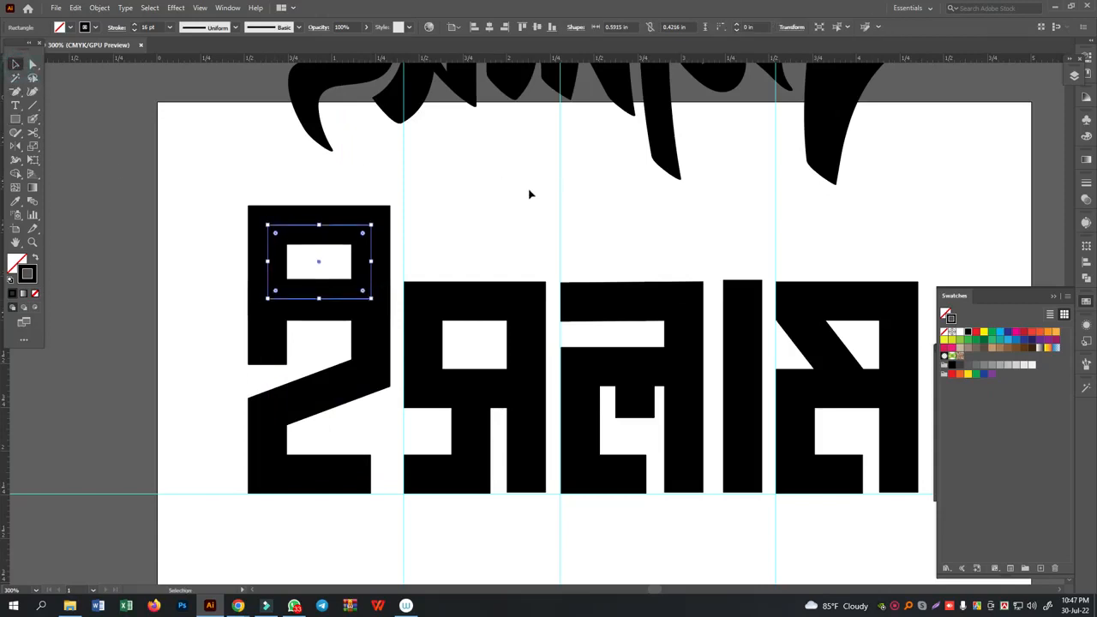
{"action": "key", "text": "Up"}
{"action": "key", "text": "Up"}
{"action": "key", "text": "Up"}
{"action": "key", "text": "Up"}
{"action": "key", "text": "Up"}
{"action": "key", "text": "Up"}
{"action": "key", "text": "Up"}
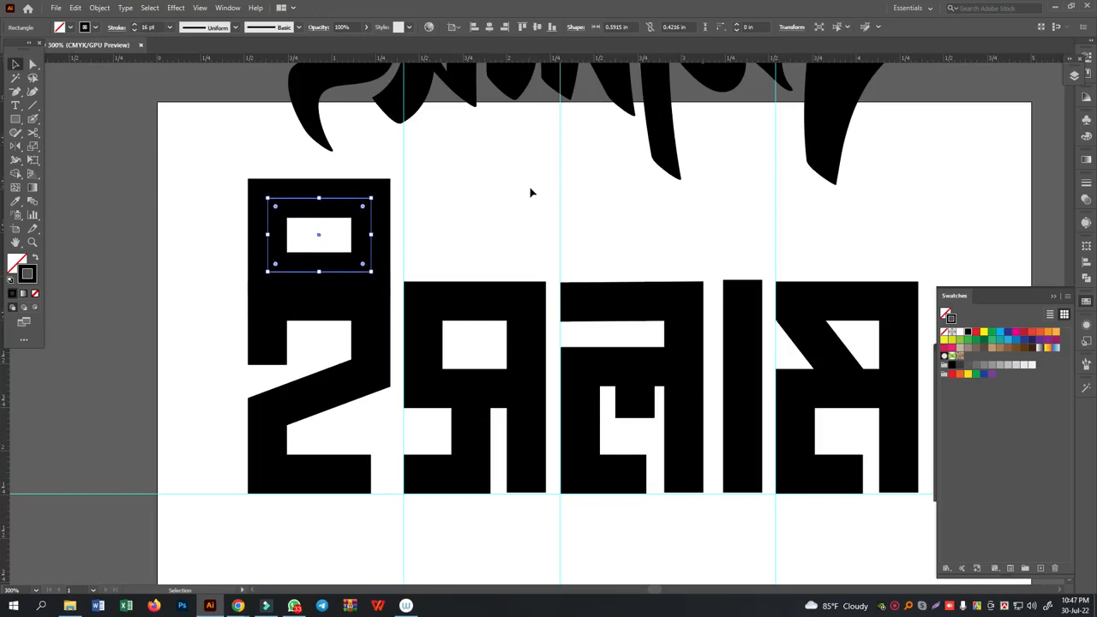
{"action": "key", "text": "Up"}
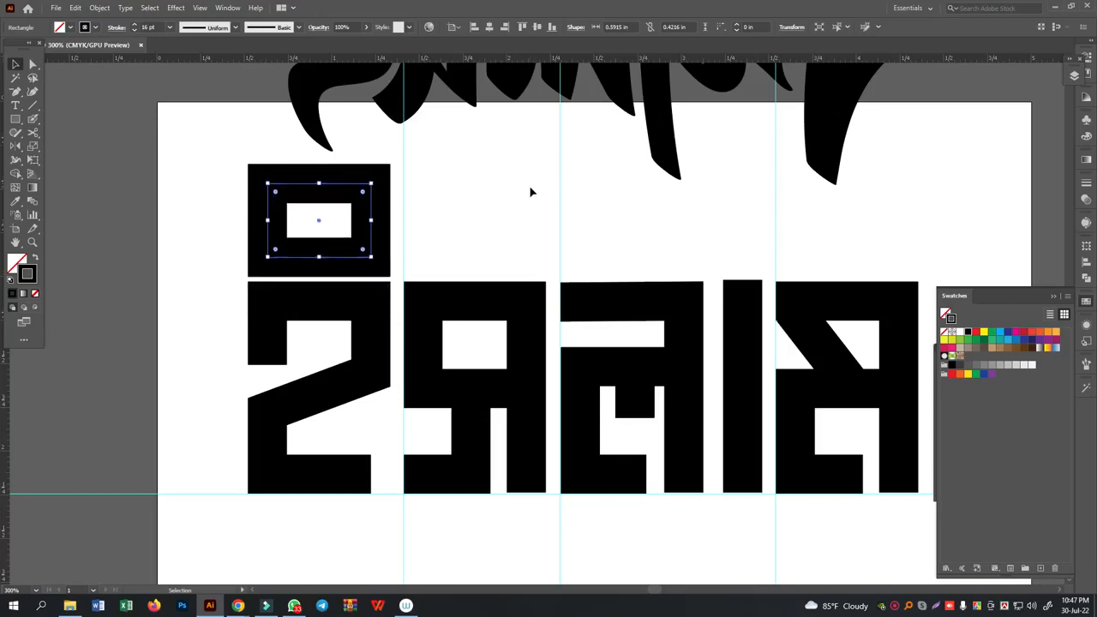
- Delete the rectangle's upper-right anchor point to leave an L-shaped open stroke
{"action": "left_click", "coordinate": [33, 64]}
{"action": "left_click", "coordinate": [478, 194]}
{"action": "left_click_drag", "start_coordinate": [394, 149], "coordinate": [352, 214]}
{"action": "key", "text": "Delete"}
{"action": "left_click", "coordinate": [483, 197]}
- Shorten the L-shaped stroke's vertical stem and extend its horizontal bar to the first letterform's right edge
{"action": "left_click", "coordinate": [215, 169]}
{"action": "key", "text": "Down"}
{"action": "key", "text": "Down"}
{"action": "key", "text": "Down"}
{"action": "key", "text": "Down"}
{"action": "key", "text": "Down"}
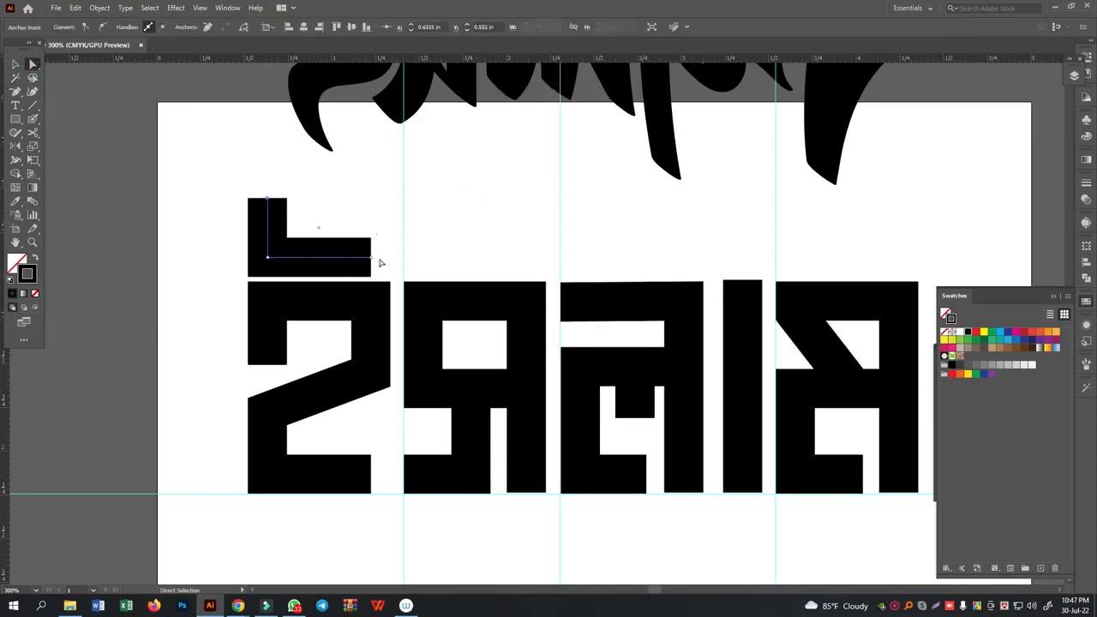
{"action": "left_click_drag", "start_coordinate": [371, 256], "coordinate": [408, 265]}
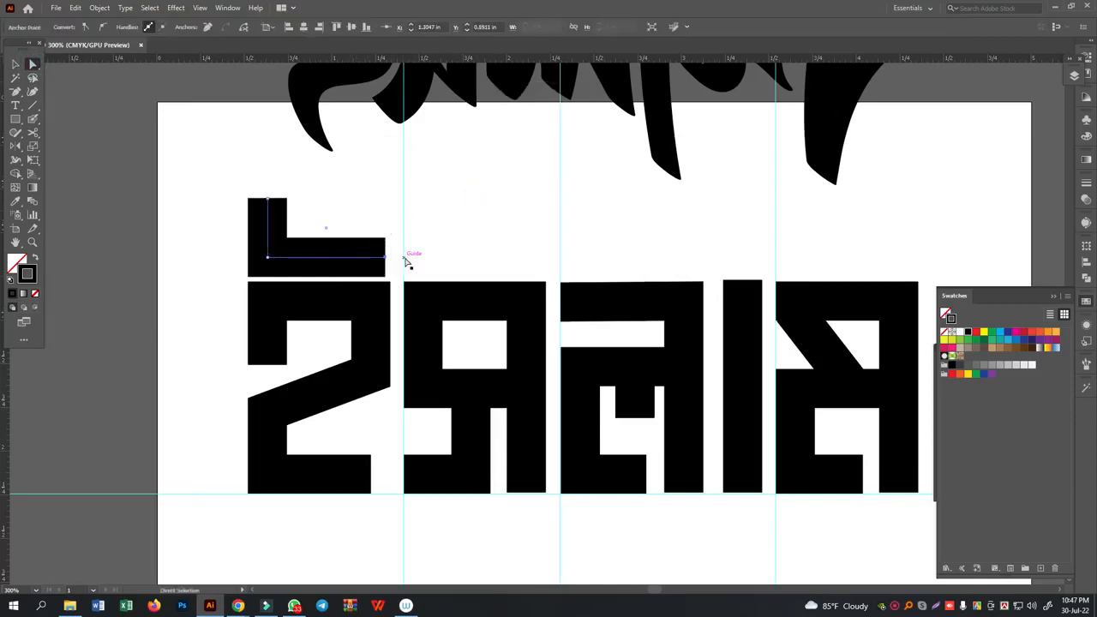
{"action": "left_click", "coordinate": [426, 240]}
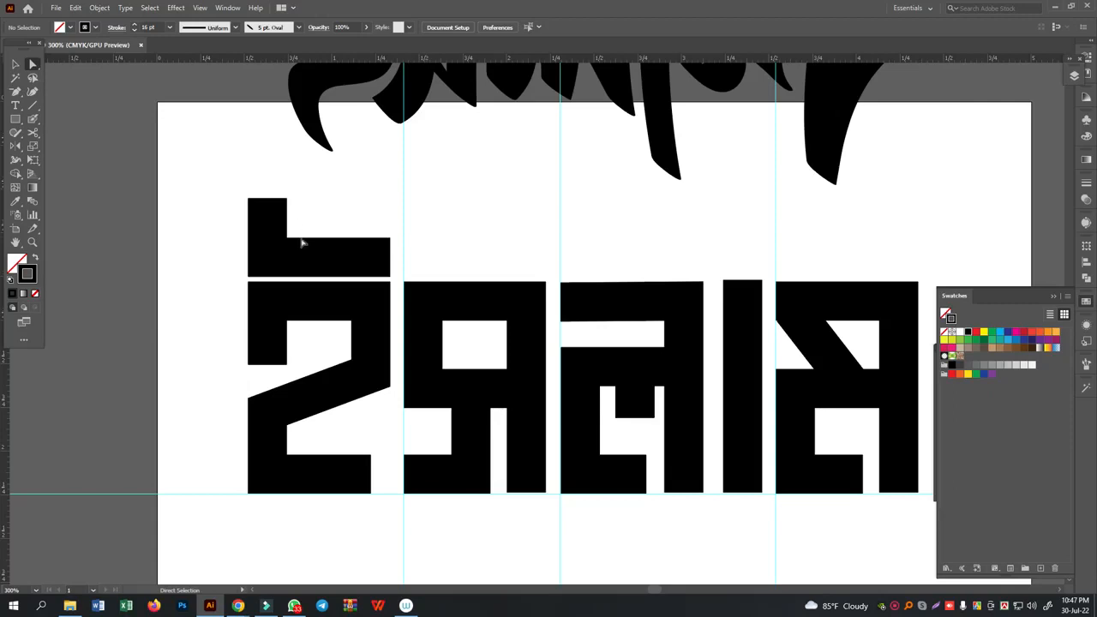
- Try lowering the first letterform's top stroke to widen the gap beneath the L-shaped mark, and restore its height
{"action": "left_click_drag", "start_coordinate": [256, 296], "coordinate": [394, 315]}
{"action": "key", "text": "Down"}
{"action": "key", "text": "Down"}
{"action": "key", "text": "Down"}
{"action": "key", "text": "Down"}
{"action": "key", "text": "Down"}
{"action": "key", "text": "Down"}
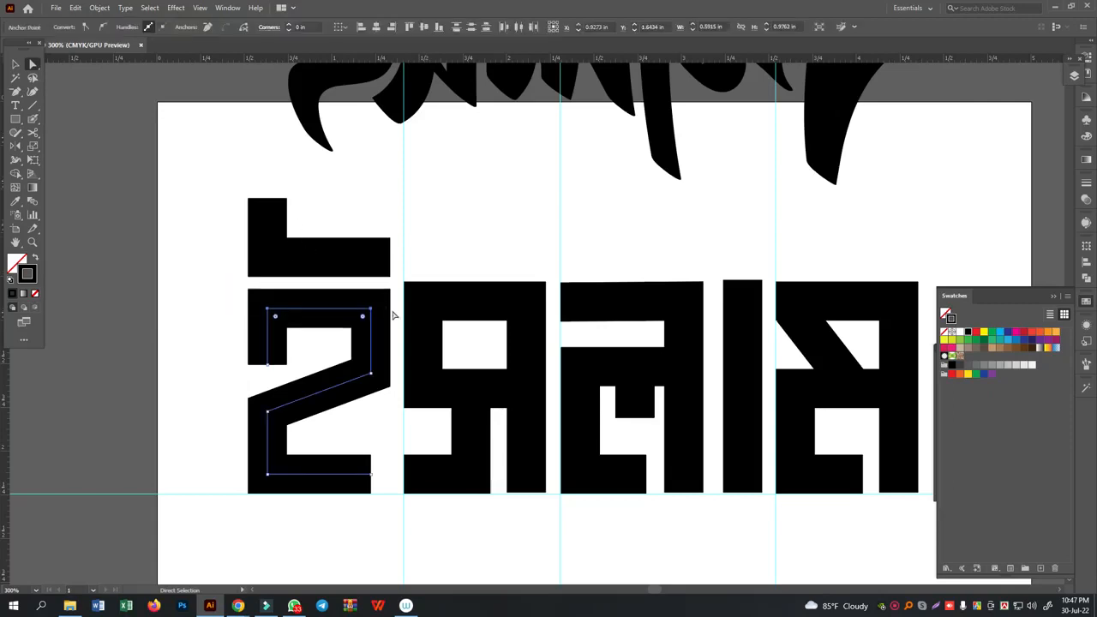
{"action": "key", "text": "Down"}
{"action": "key", "text": "Down"}
{"action": "key", "text": "Down"}
{"action": "key", "text": "Down"}
{"action": "key", "text": "Down"}
{"action": "key", "text": "Down"}
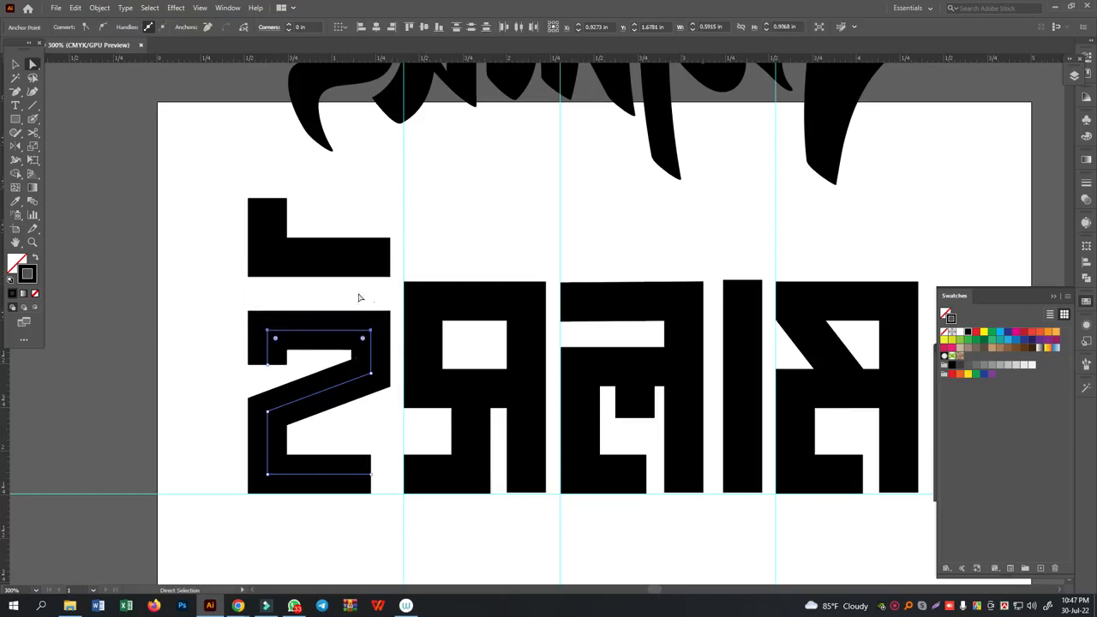
{"action": "key", "text": "Up"}
{"action": "key", "text": "Up"}
{"action": "key", "text": "Up"}
{"action": "key", "text": "Up"}
{"action": "key", "text": "Up"}
{"action": "key", "text": "Up"}
{"action": "key", "text": "Up"}
{"action": "key", "text": "Up"}
{"action": "key", "text": "Up"}
{"action": "key", "text": "Up"}
{"action": "key", "text": "Up"}
{"action": "key", "text": "Up"}
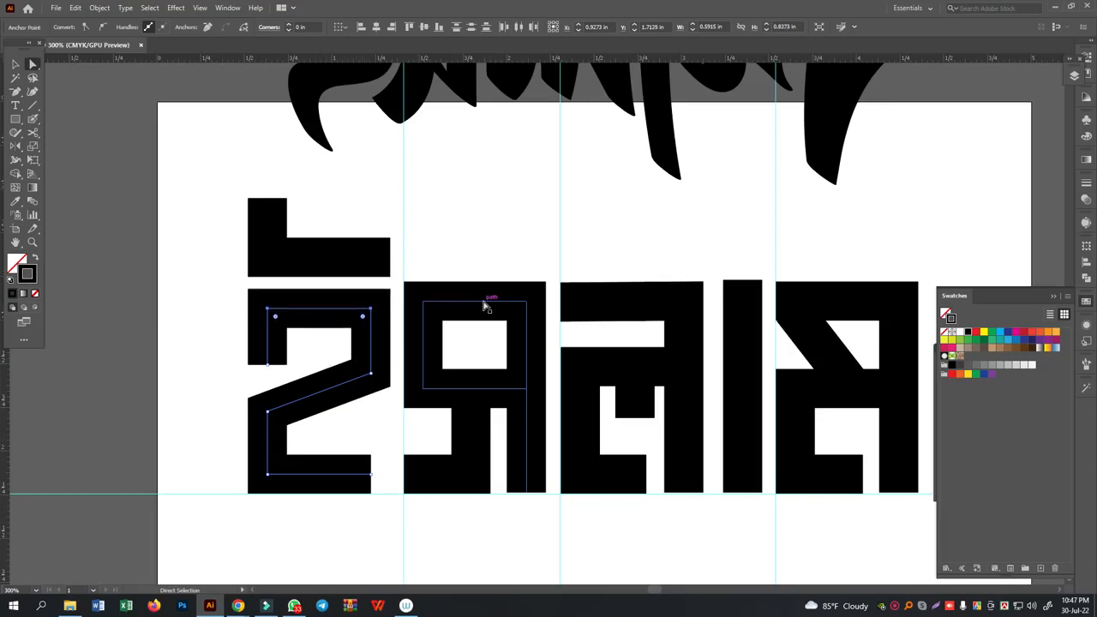
{"action": "left_click", "coordinate": [448, 248]}
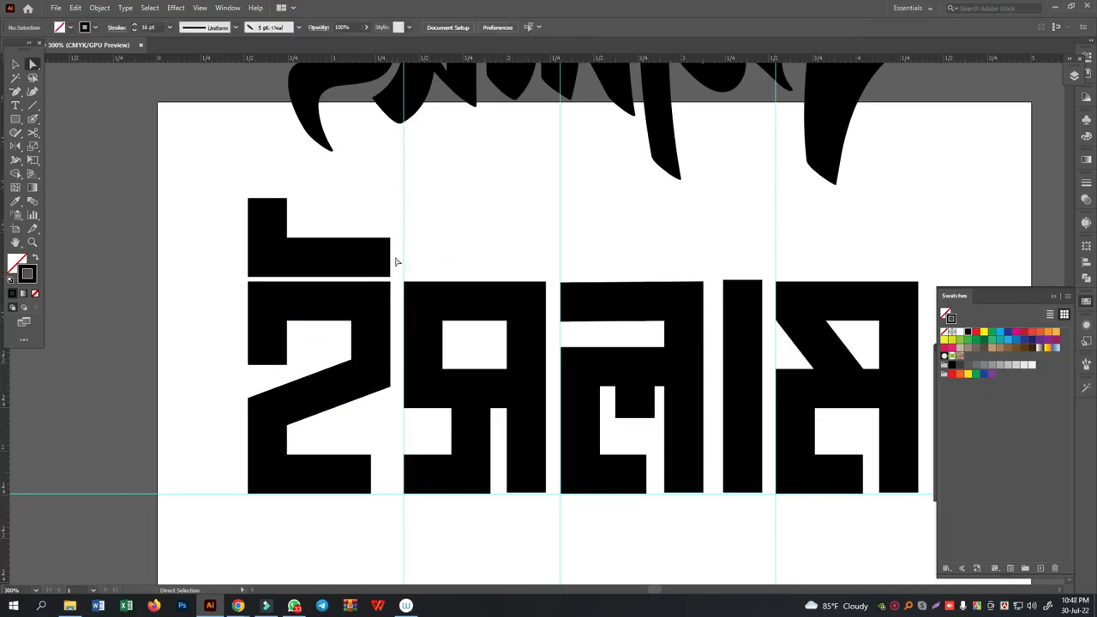
- Try removing the L-shaped mark's vertical stem and lengthening the remaining bar leftward, and undo these changes
{"action": "left_click", "coordinate": [318, 254]}
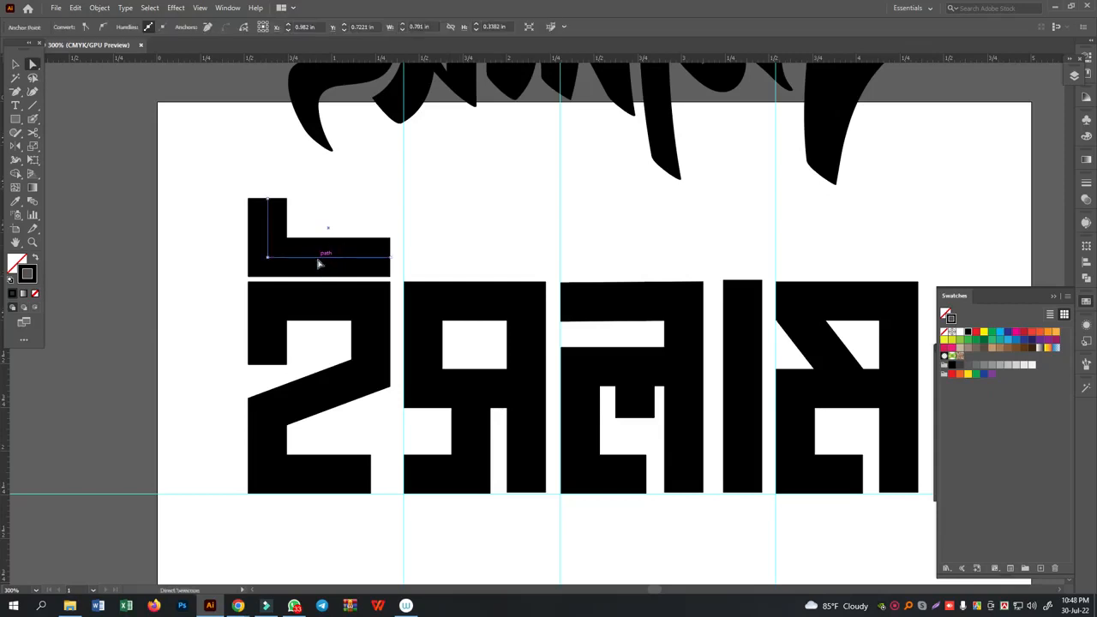
{"action": "left_click_drag", "start_coordinate": [223, 172], "coordinate": [326, 225]}
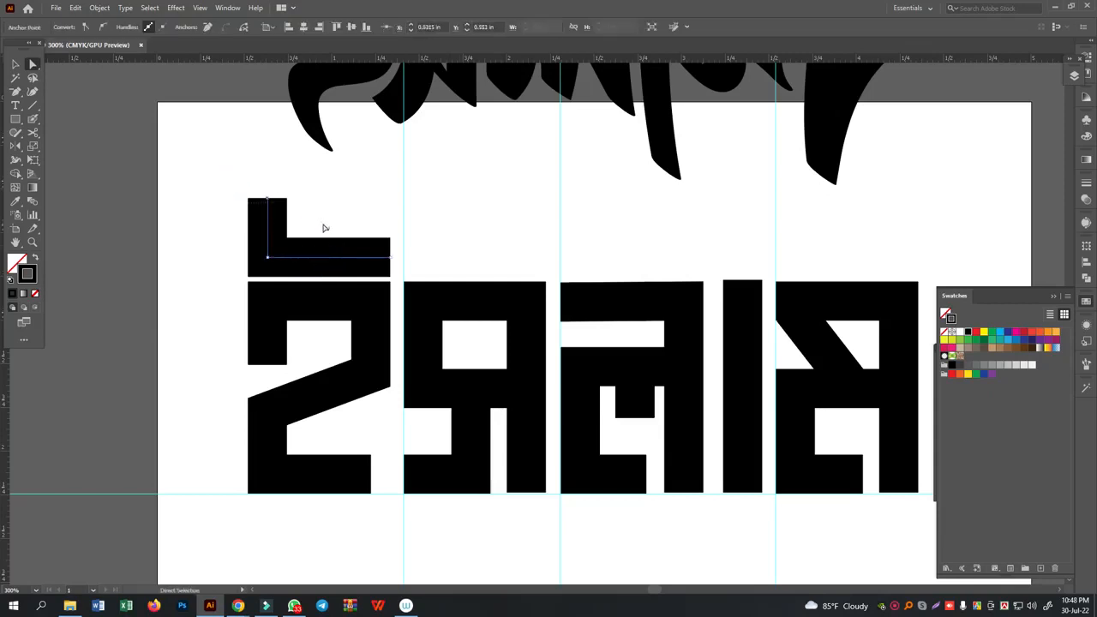
{"action": "key", "text": "Delete"}
{"action": "left_click_drag", "start_coordinate": [228, 234], "coordinate": [278, 271]}
{"action": "key", "text": "Left"}
{"action": "key", "text": "Left"}
{"action": "key", "text": "Left"}
{"action": "key", "text": "Left"}
{"action": "key", "text": "Left"}
{"action": "key", "text": "Left"}
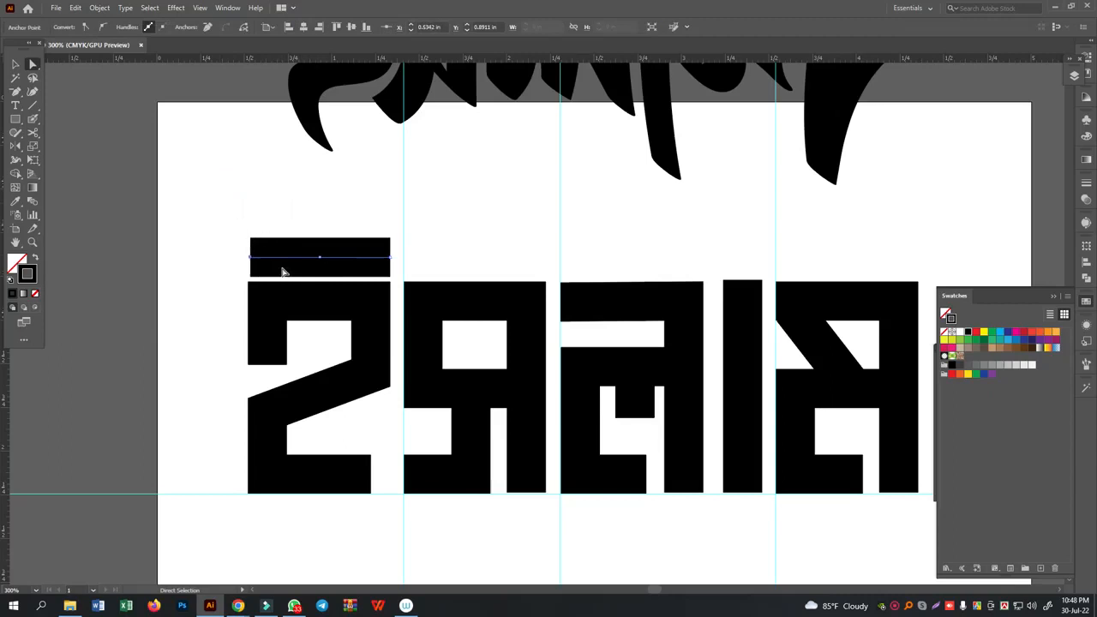
{"action": "key", "text": "Right"}
{"action": "key", "text": "Right"}
{"action": "key", "text": "Right"}
{"action": "key", "text": "Right"}
{"action": "key", "text": "Right"}
{"action": "key", "text": "Right"}
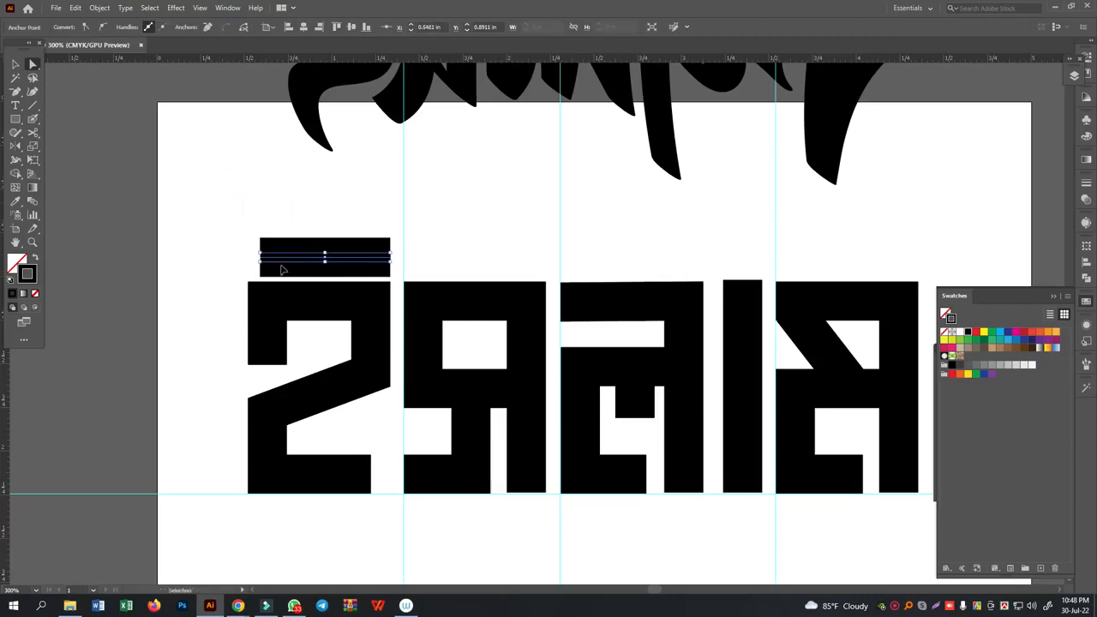
{"action": "key", "text": "ctrl+z"}
- Lower the upper end of the L-shaped mark's stem until it rises only slightly above the bar
{"action": "left_click_drag", "start_coordinate": [221, 165], "coordinate": [350, 226]}
{"action": "key", "text": "Down"}
{"action": "key", "text": "Down"}
{"action": "key", "text": "Down"}
{"action": "key", "text": "Down"}
{"action": "key", "text": "Down"}
{"action": "key", "text": "Down"}
{"action": "key", "text": "Down"}
{"action": "key", "text": "Down"}
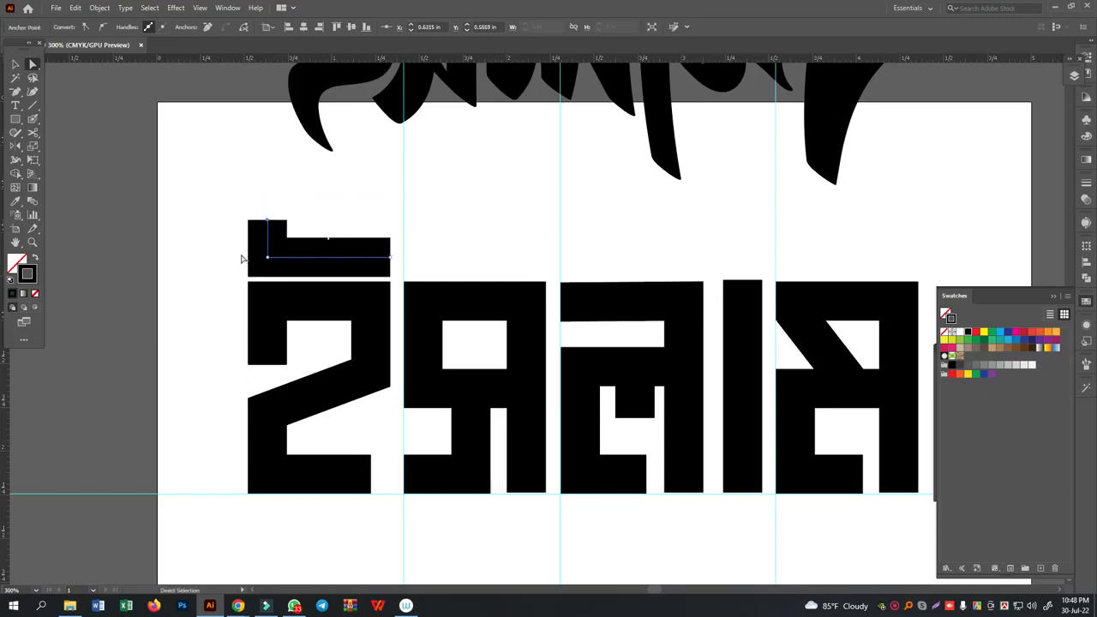
- Try rounding the corner of the L-shaped mark, and undo the rounding
{"action": "left_click_drag", "start_coordinate": [241, 247], "coordinate": [349, 203]}
{"action": "left_click", "coordinate": [350, 202]}
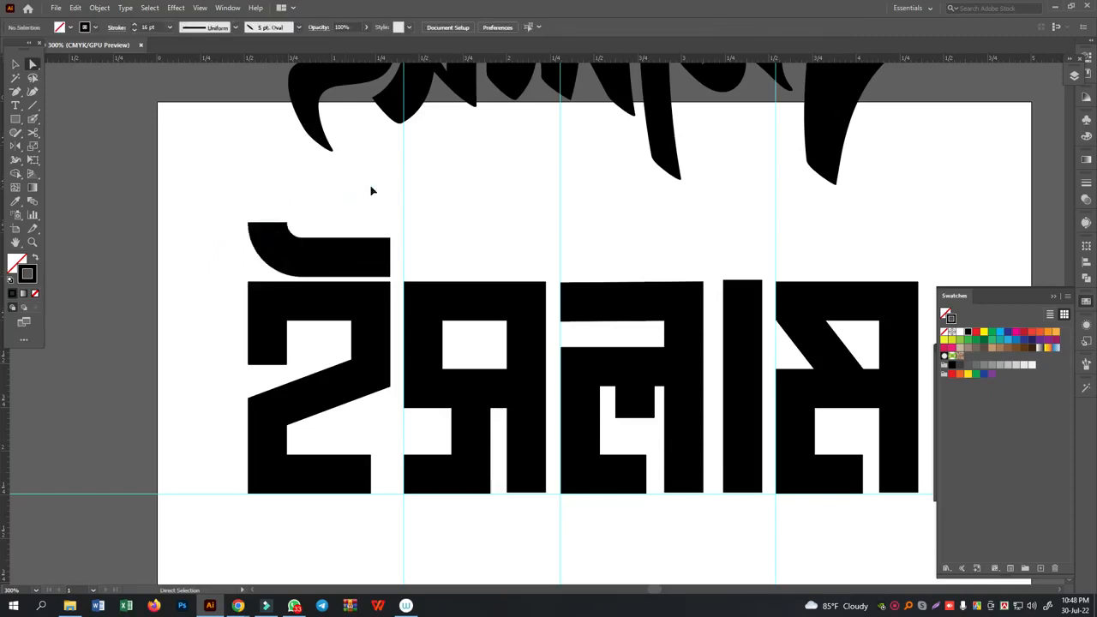
{"action": "key", "text": "ctrl+z"}
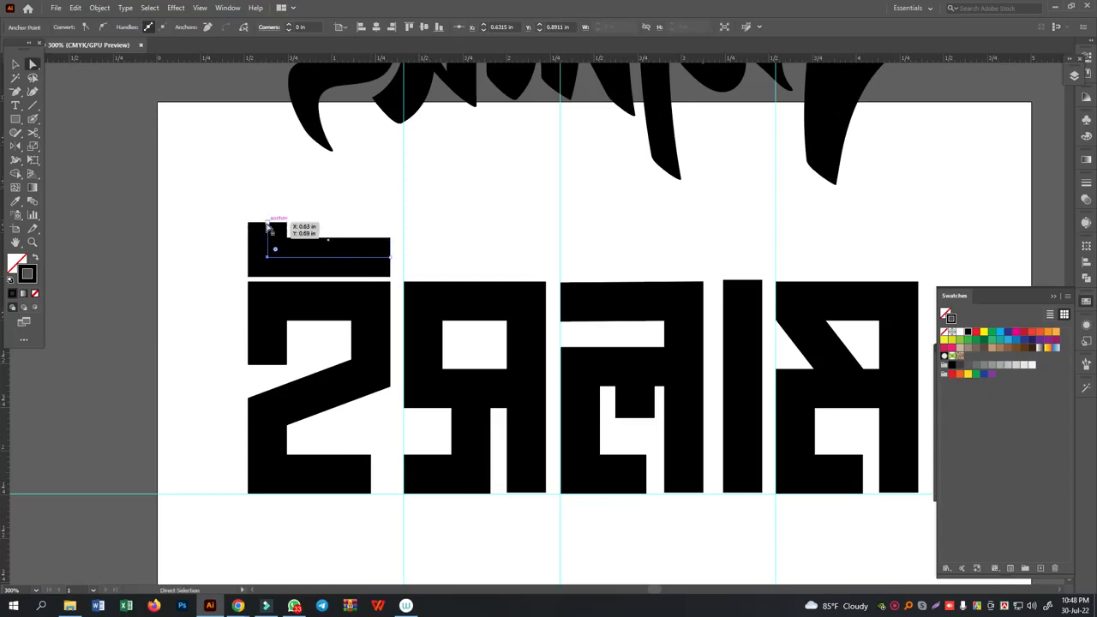
- Raise the upper end of the L-shaped mark's stem slightly
{"action": "left_click", "coordinate": [268, 224]}
{"action": "key", "text": "Up"}
{"action": "key", "text": "Up"}
{"action": "key", "text": "Up"}
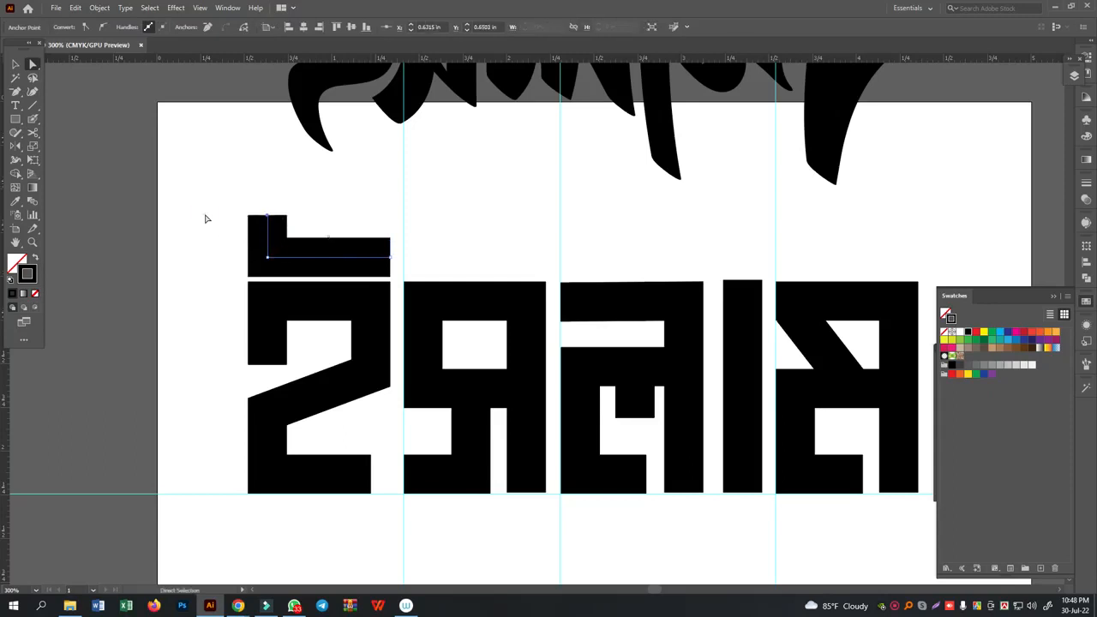
{"action": "left_click", "coordinate": [205, 219]}
- Move the brush-style reference lettering above the block letters, together with the vertical guides, off to the artboard's left side
{"action": "left_click", "coordinate": [16, 64]}
{"action": "key", "text": "ctrl+minus"}
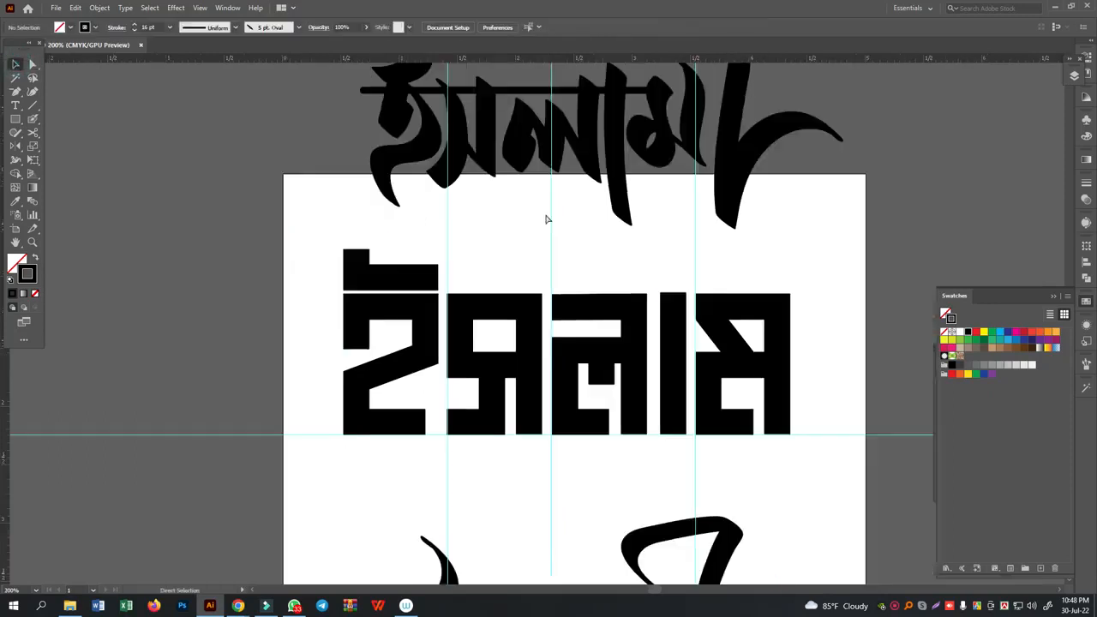
{"action": "key", "text": "ctrl+minus"}
{"action": "left_click_drag", "start_coordinate": [362, 118], "coordinate": [286, 259]}
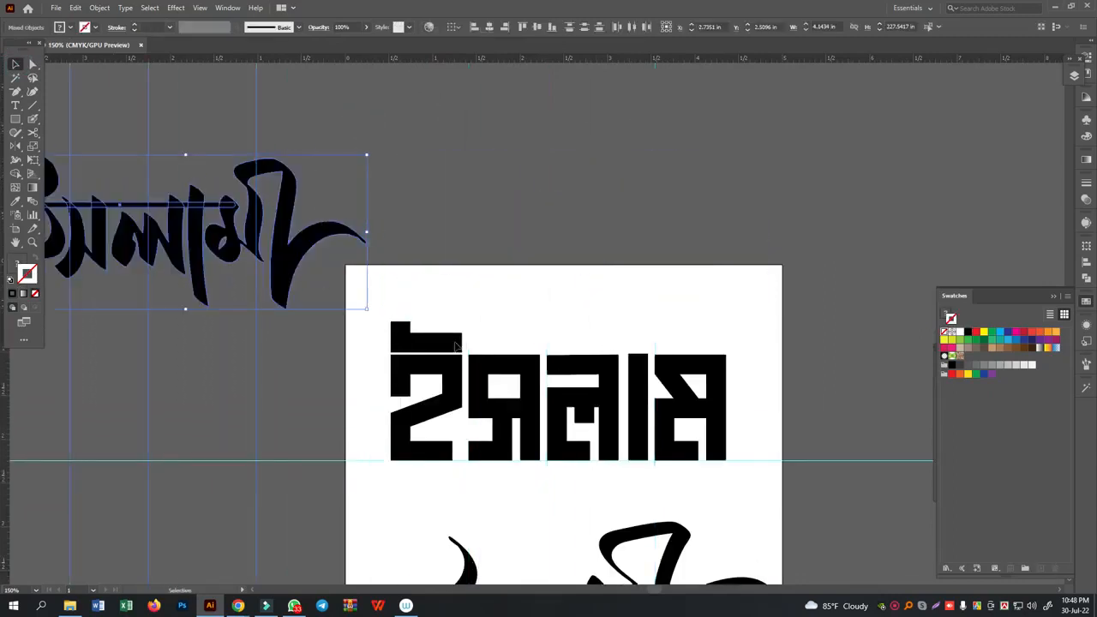
{"action": "scroll", "coordinate": [570, 354], "scroll_direction": "down", "scroll_amount": 2}
{"action": "left_click", "coordinate": [497, 365]}
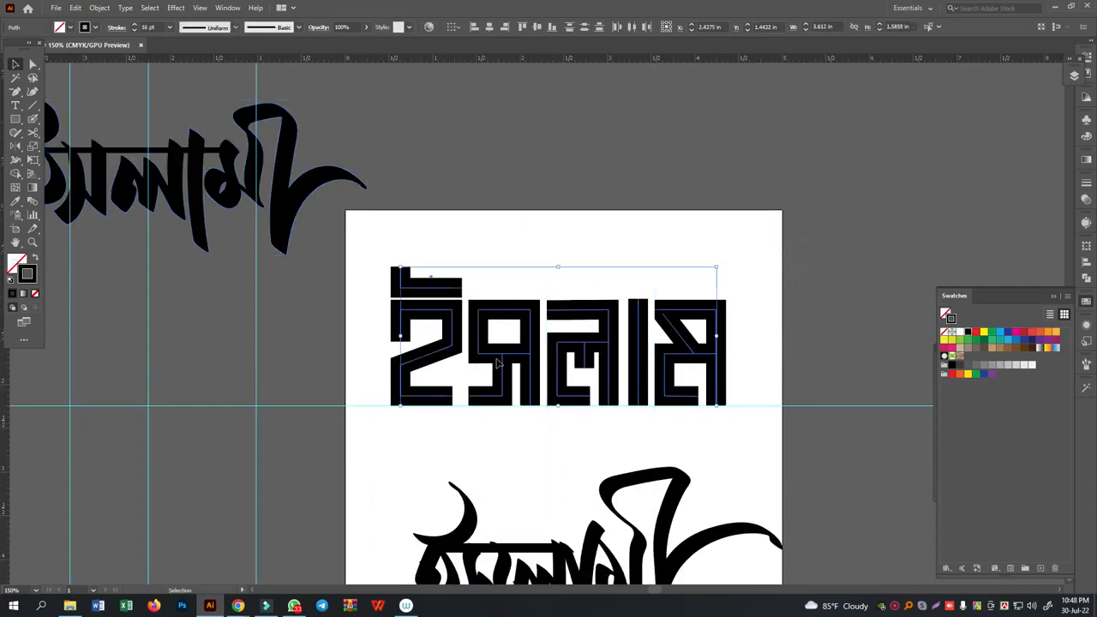
{"action": "left_click", "coordinate": [489, 196]}
- Raise the lower-left corner point of the first block letter so its bottom stroke slopes down to the right
{"action": "key", "text": "ctrl+equal"}
{"action": "key", "text": "ctrl+equal"}
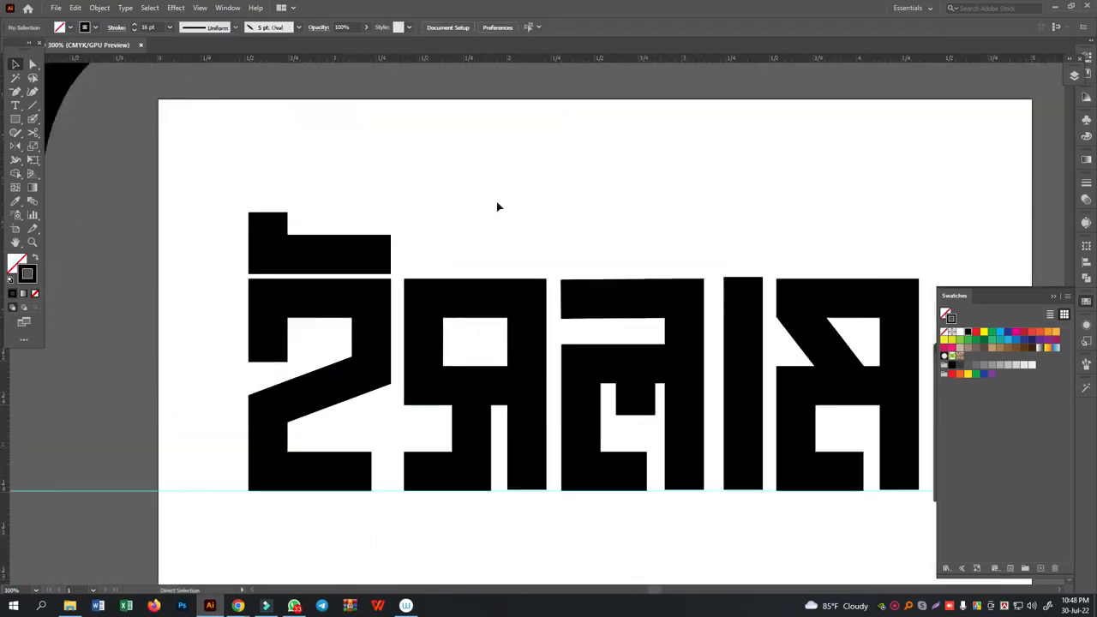
{"action": "left_click", "coordinate": [32, 64]}
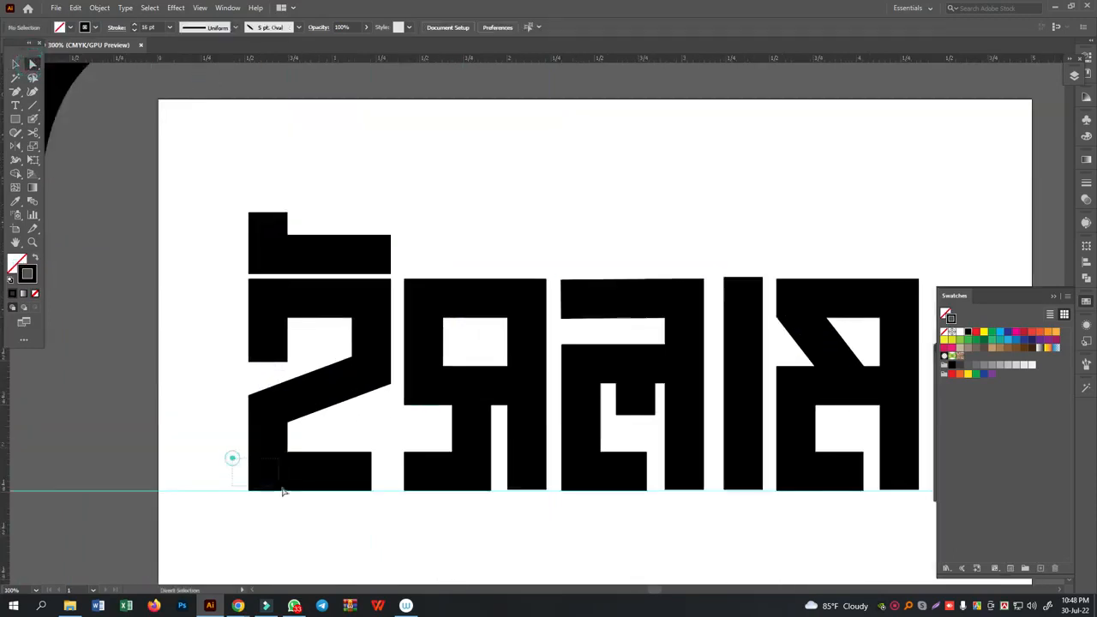
{"action": "left_click", "coordinate": [358, 487]}
{"action": "key", "text": "Up"}
{"action": "key", "text": "Up"}
{"action": "key", "text": "Up"}
{"action": "key", "text": "Up"}
{"action": "key", "text": "Up"}
{"action": "key", "text": "Up"}
{"action": "key", "text": "Up"}
{"action": "key", "text": "Up"}
{"action": "key", "text": "Up"}
{"action": "key", "text": "Up"}
{"action": "key", "text": "Up"}
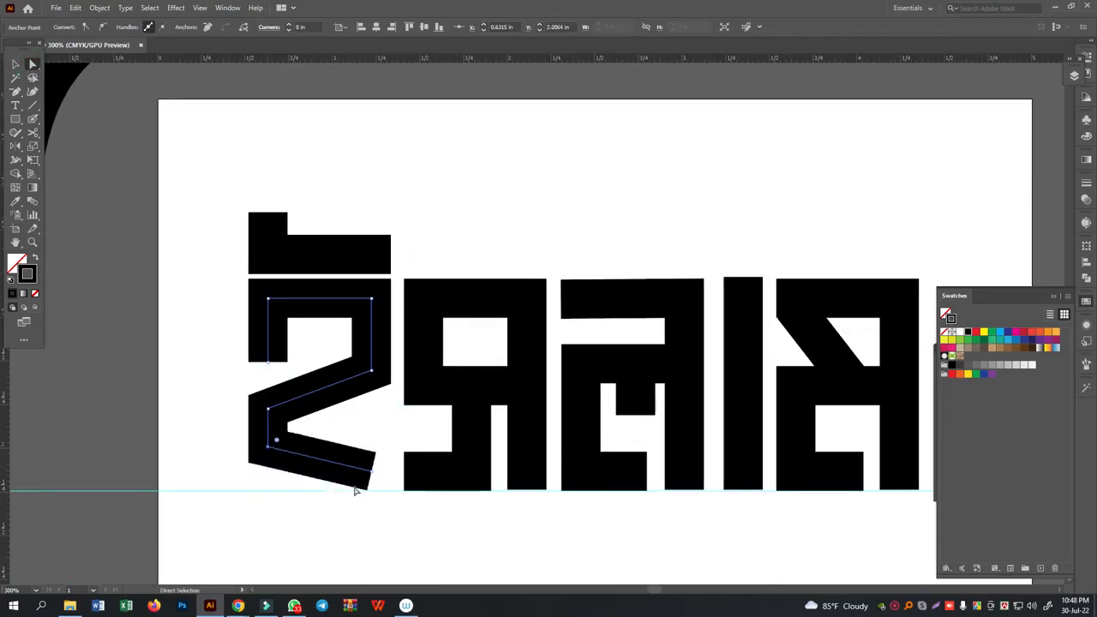
- Duplicate the whole row of block letters, including the L-shaped mark, and place the copy directly below the original
{"action": "left_click", "coordinate": [15, 65]}
{"action": "left_click", "coordinate": [331, 141]}
{"action": "left_click_drag", "start_coordinate": [235, 163], "coordinate": [873, 455]}
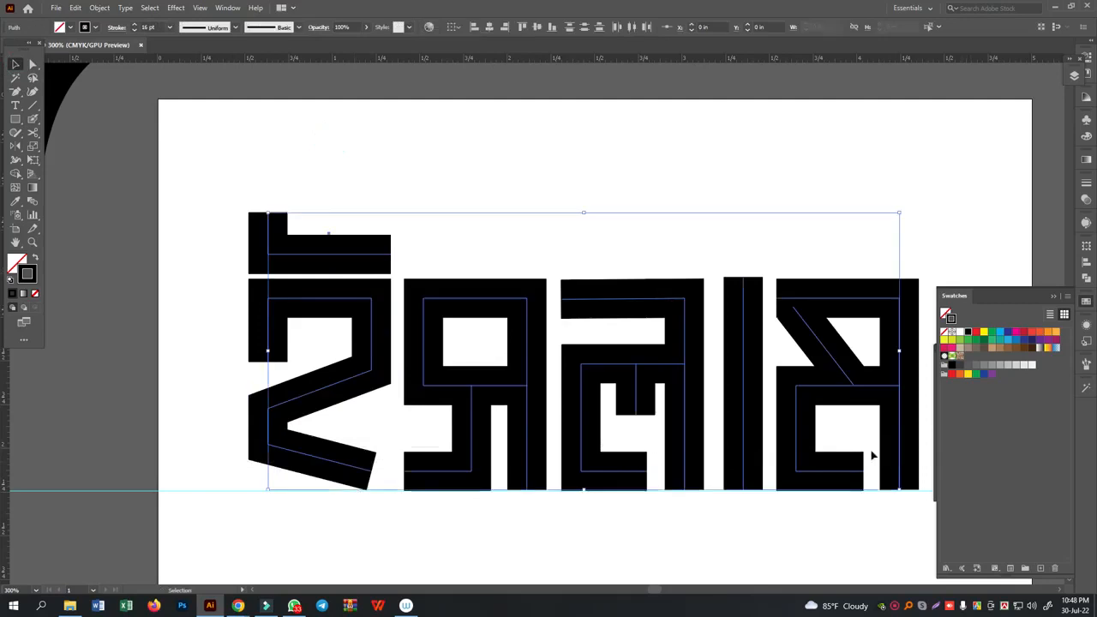
{"action": "left_click_drag", "start_coordinate": [800, 412], "coordinate": [822, 457]}
{"action": "scroll", "coordinate": [822, 457], "scroll_direction": "down", "scroll_amount": 4}
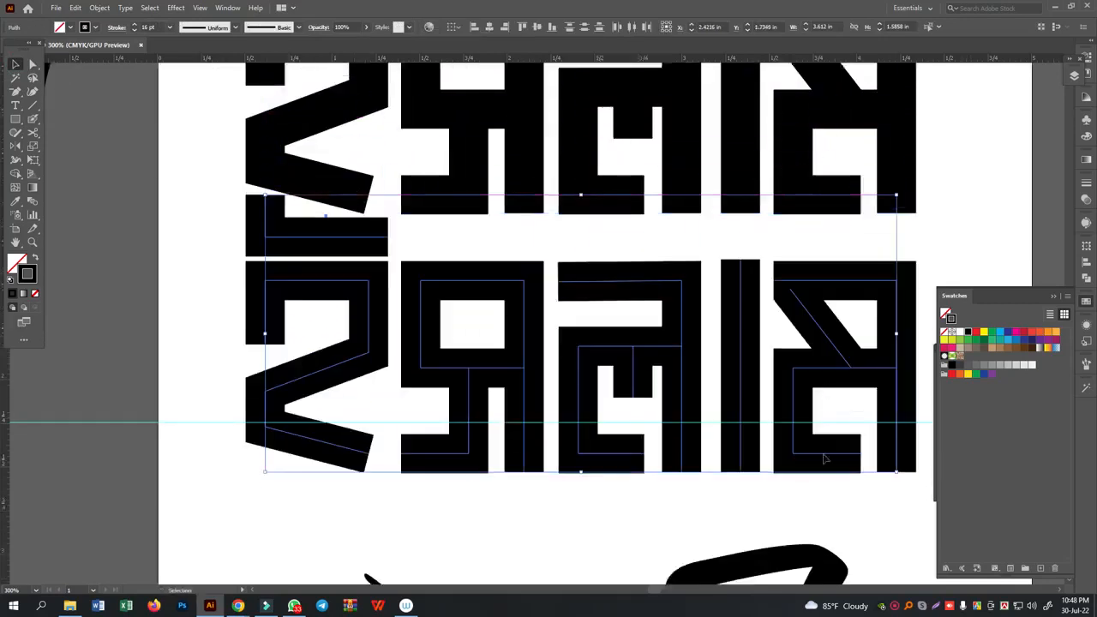
{"action": "key", "text": "shift+Down"}
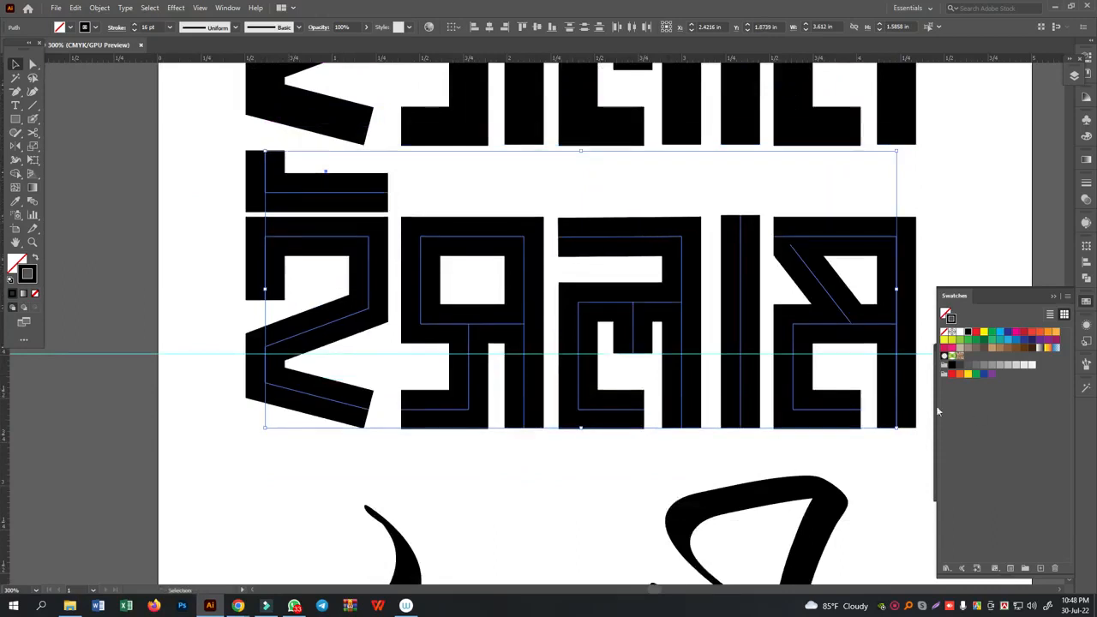
- Move the brush-style lettering farther down to make room beneath the duplicated block letters
{"action": "scroll", "coordinate": [779, 322], "scroll_direction": "down", "scroll_amount": 6}
{"action": "mouse_move", "coordinate": [270, 306]}
{"action": "left_mouse_down"}
{"action": "mouse_move", "coordinate": [701, 548]}
{"action": "mouse_move", "coordinate": [772, 557]}
{"action": "left_mouse_up"}
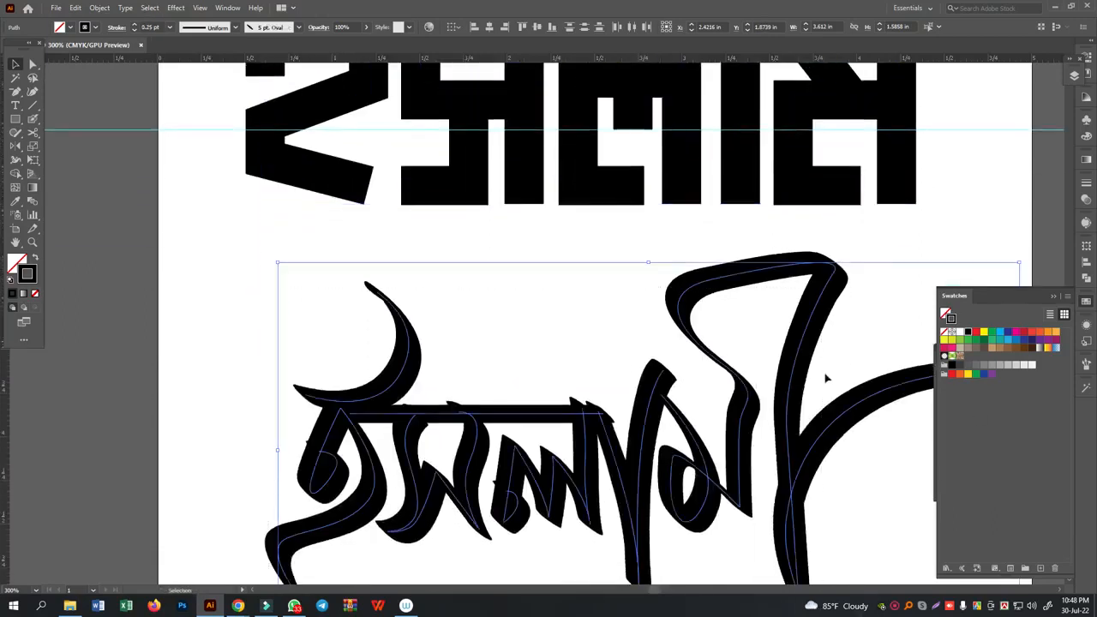
{"action": "left_click_drag", "start_coordinate": [821, 290], "coordinate": [823, 529]}
{"action": "scroll", "coordinate": [725, 386], "scroll_direction": "up", "scroll_amount": 2}
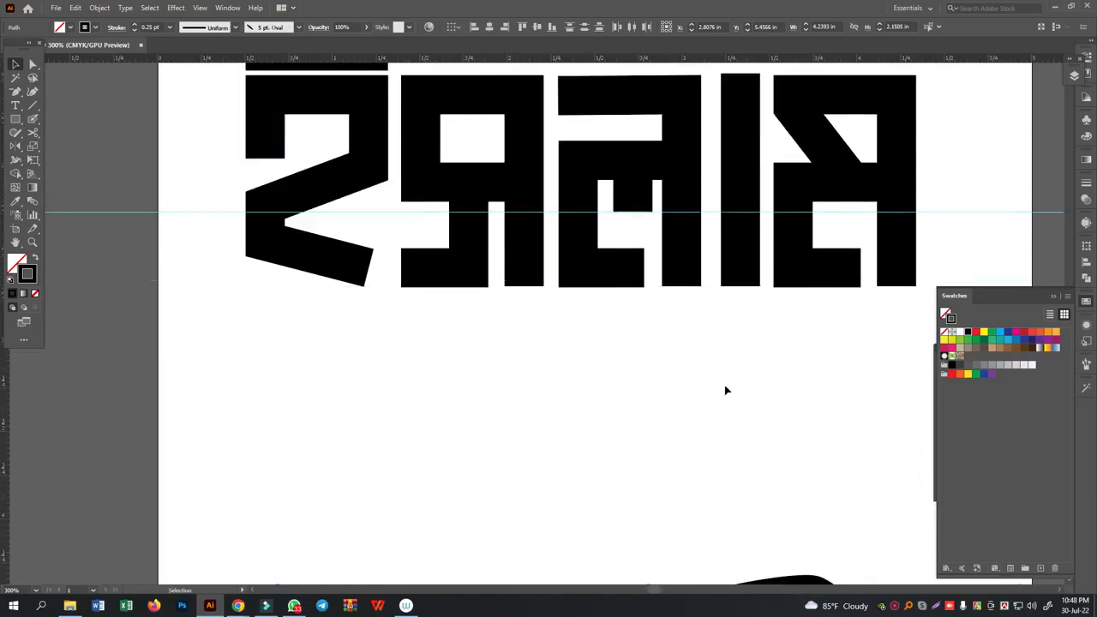
- Move the duplicated row of block letters slightly down to widen the gap below the original row
{"action": "scroll", "coordinate": [725, 388], "scroll_direction": "up", "scroll_amount": 4}
{"action": "left_click_drag", "start_coordinate": [227, 200], "coordinate": [896, 491]}
{"action": "left_click_drag", "start_coordinate": [794, 273], "coordinate": [795, 312]}
{"action": "left_click", "coordinate": [240, 330]}
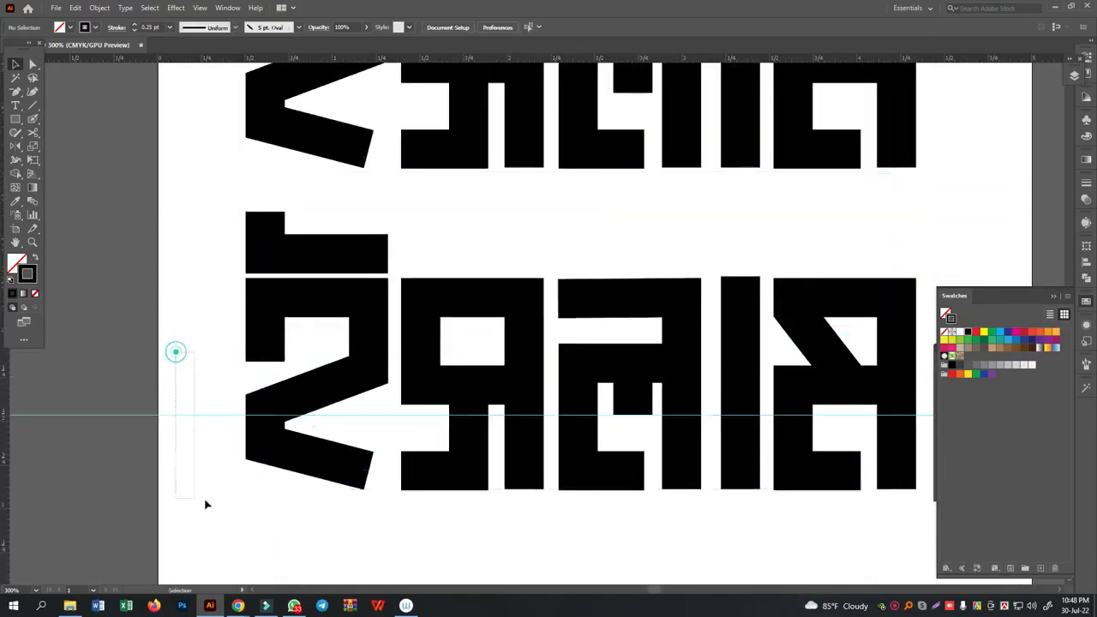
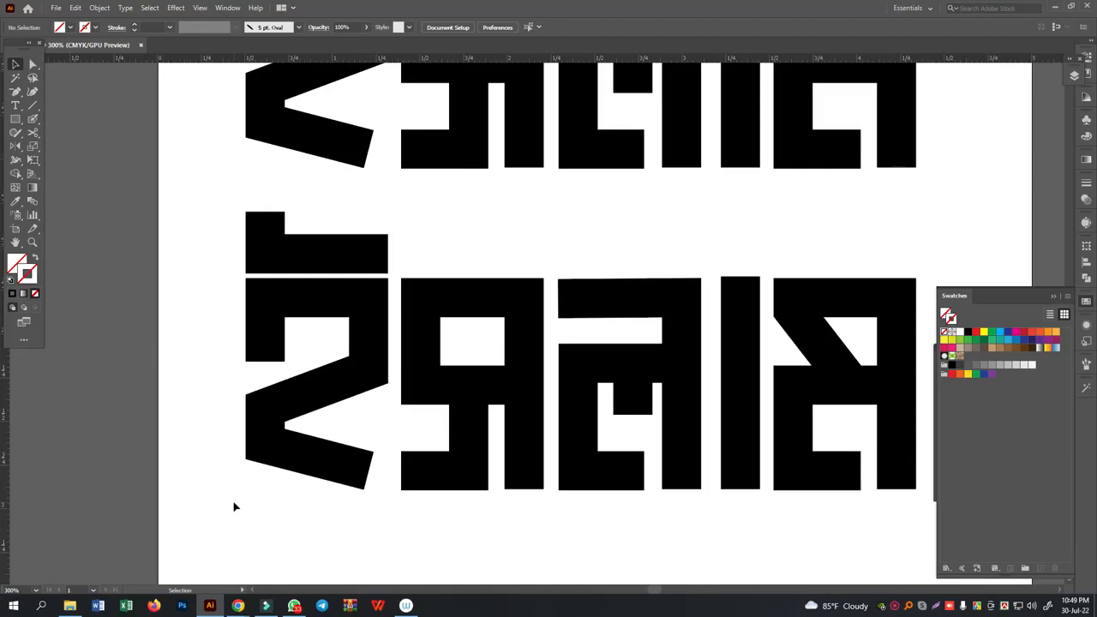
- Draw a rectangle about 1.05 by 0.23 in beneath the duplicated block letters and fill it with black
{"action": "scroll", "coordinate": [361, 513], "scroll_direction": "down", "scroll_amount": 4}
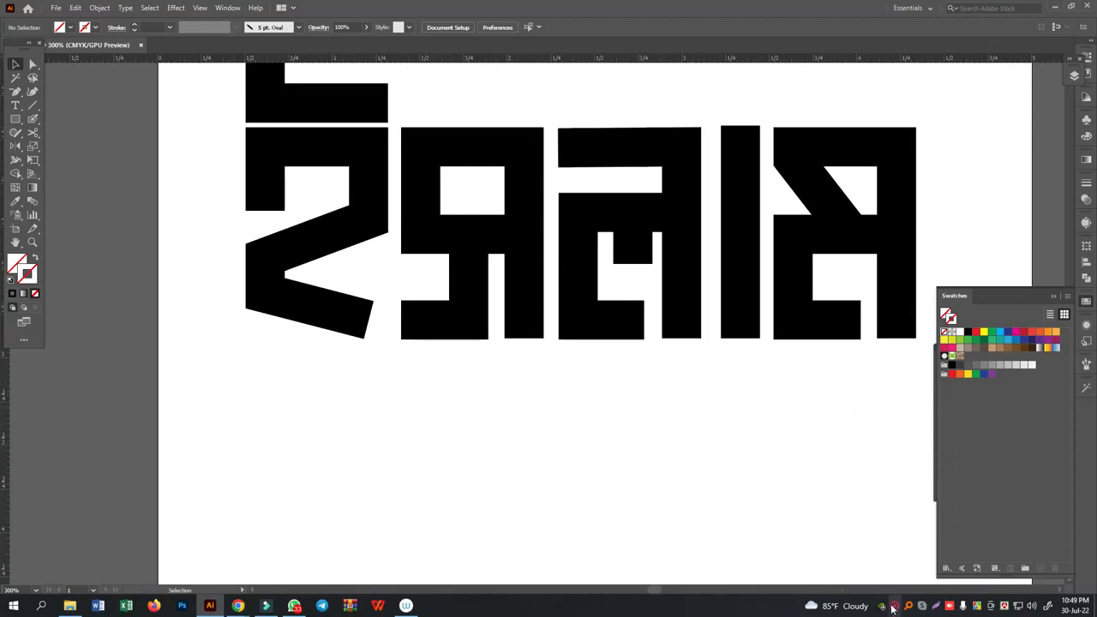
{"action": "left_click", "coordinate": [892, 606]}
{"action": "scroll", "coordinate": [352, 290], "scroll_direction": "down", "scroll_amount": 3}
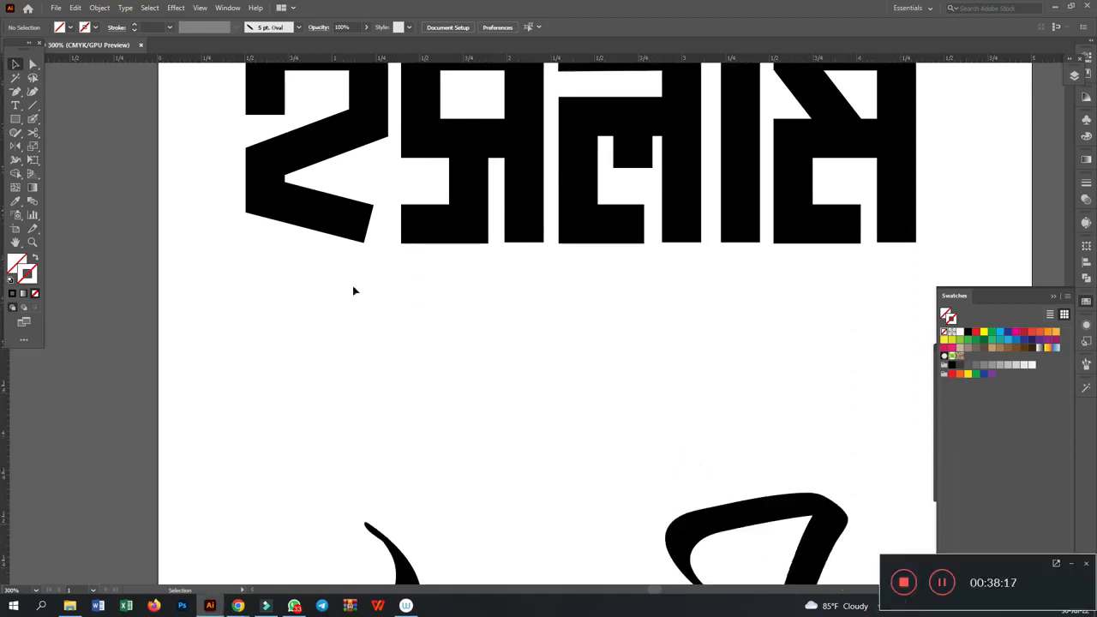
{"action": "left_click", "coordinate": [16, 119]}
{"action": "left_click_drag", "start_coordinate": [301, 321], "coordinate": [486, 360]}
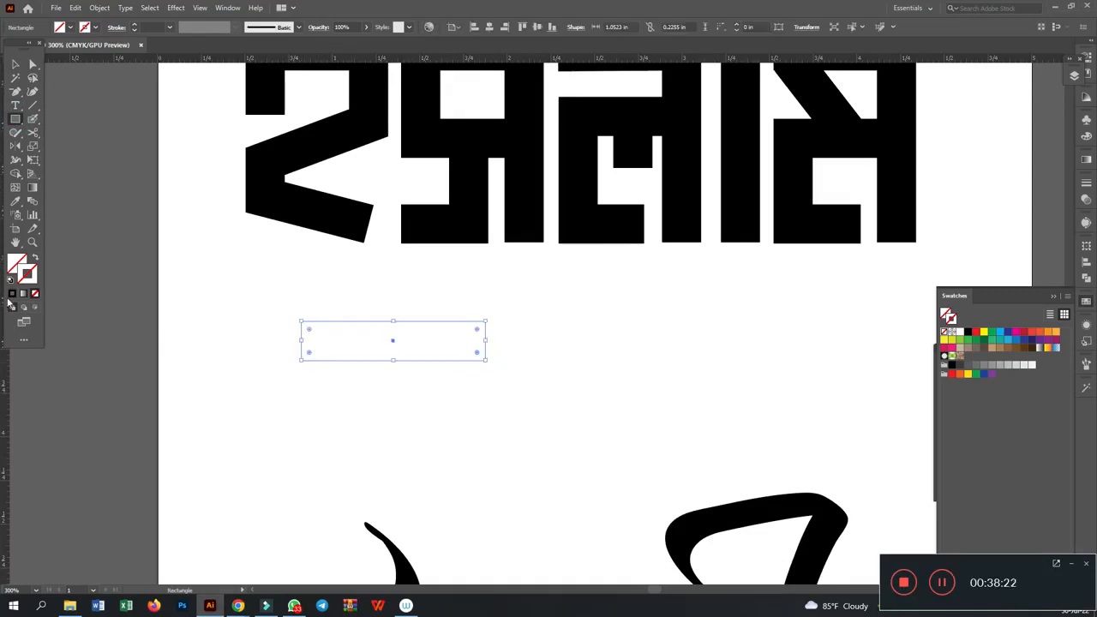
{"action": "left_click", "coordinate": [18, 262]}
{"action": "left_click", "coordinate": [13, 294]}
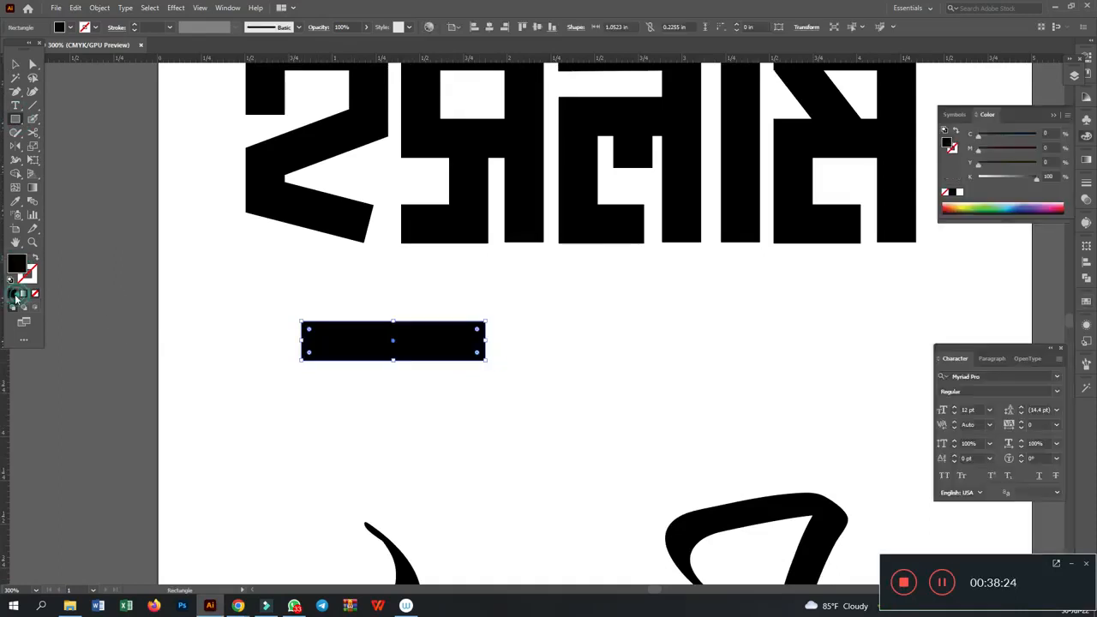
- Paint a long, slightly curved stroke with the Paintbrush above the black rectangle
{"action": "left_click", "coordinate": [16, 64]}
{"action": "left_click", "coordinate": [658, 343]}
{"action": "key", "text": "ctrl+plus"}
{"action": "key", "text": "ctrl+plus"}
{"action": "key", "text": "ctrl+plus"}
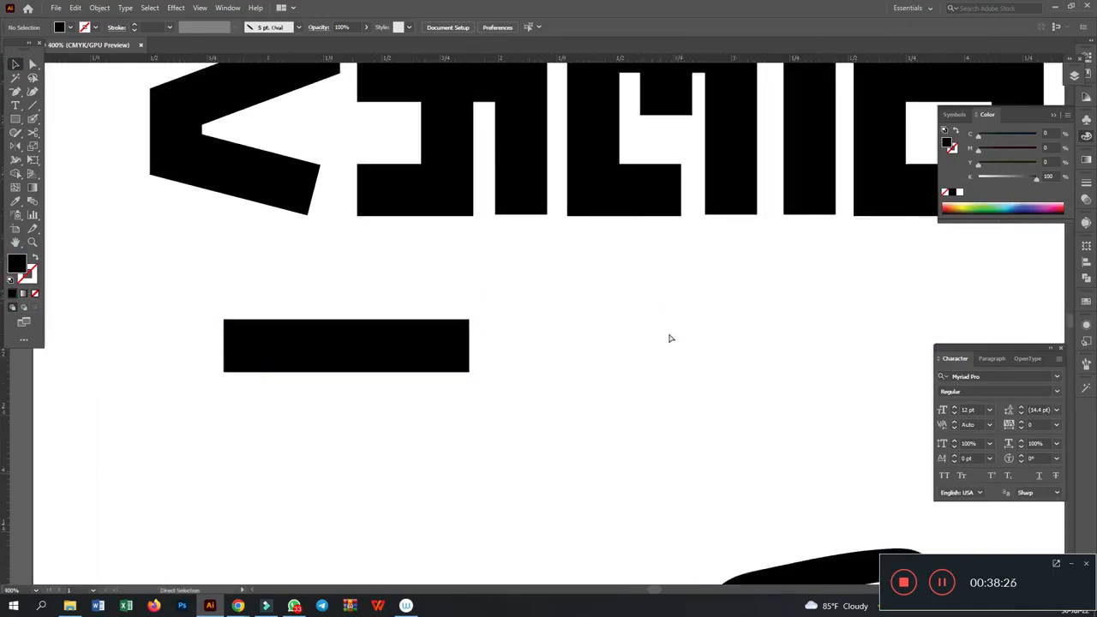
{"action": "left_click_drag", "start_coordinate": [209, 248], "coordinate": [517, 246]}
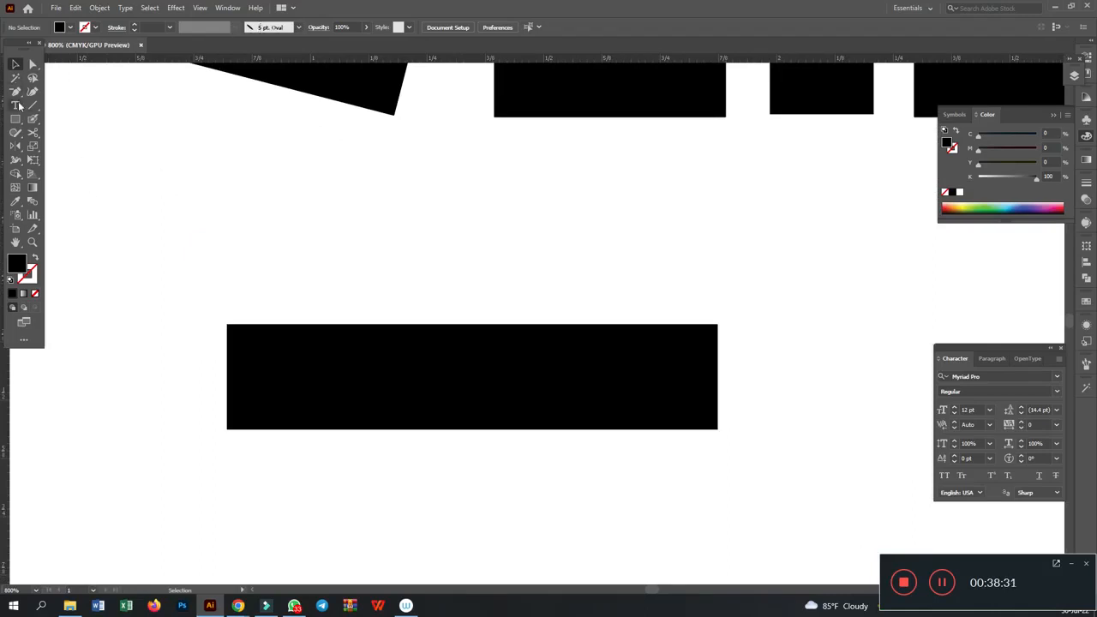
{"action": "left_click_drag", "start_coordinate": [32, 119], "coordinate": [53, 125]}
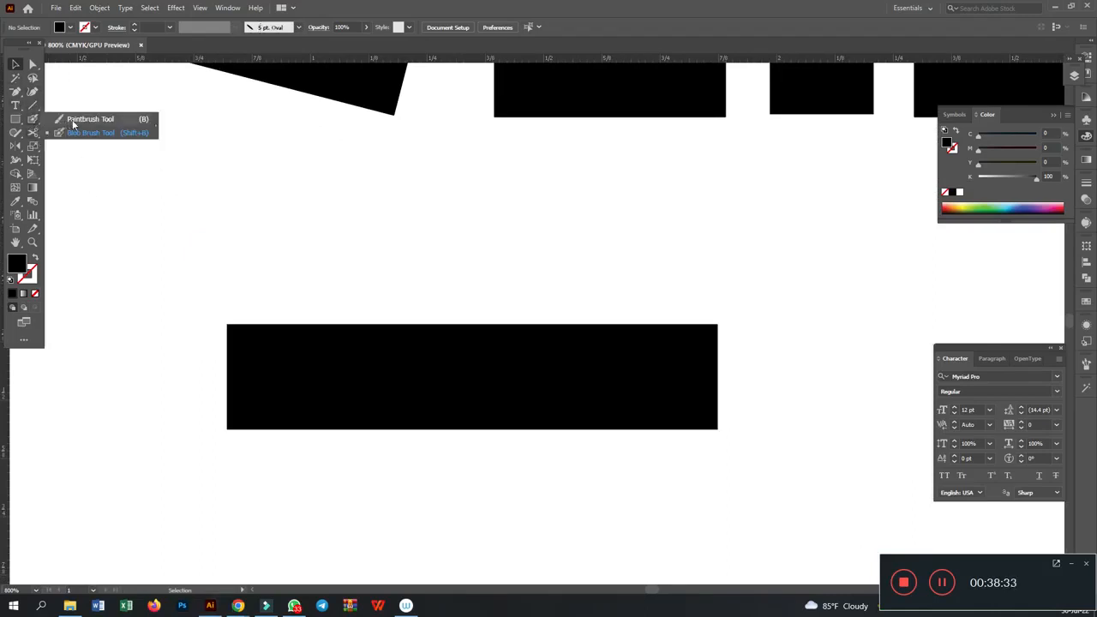
{"action": "left_click", "coordinate": [73, 120]}
{"action": "left_click_drag", "start_coordinate": [235, 220], "coordinate": [546, 229]}
{"action": "key", "text": "ctrl+z"}
{"action": "left_click_drag", "start_coordinate": [121, 182], "coordinate": [568, 217]}
- Apply the Basic brush definition to the painted stroke above the rectangle
{"action": "left_click", "coordinate": [16, 65]}
{"action": "left_click", "coordinate": [456, 219]}
{"action": "left_click", "coordinate": [299, 27]}
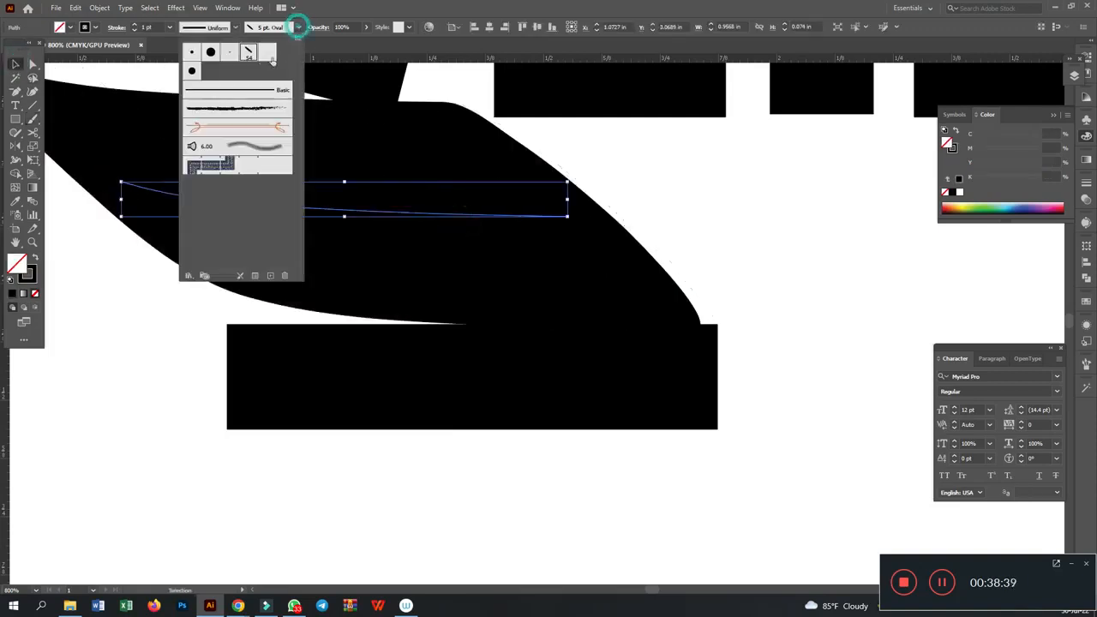
{"action": "left_click", "coordinate": [280, 94]}
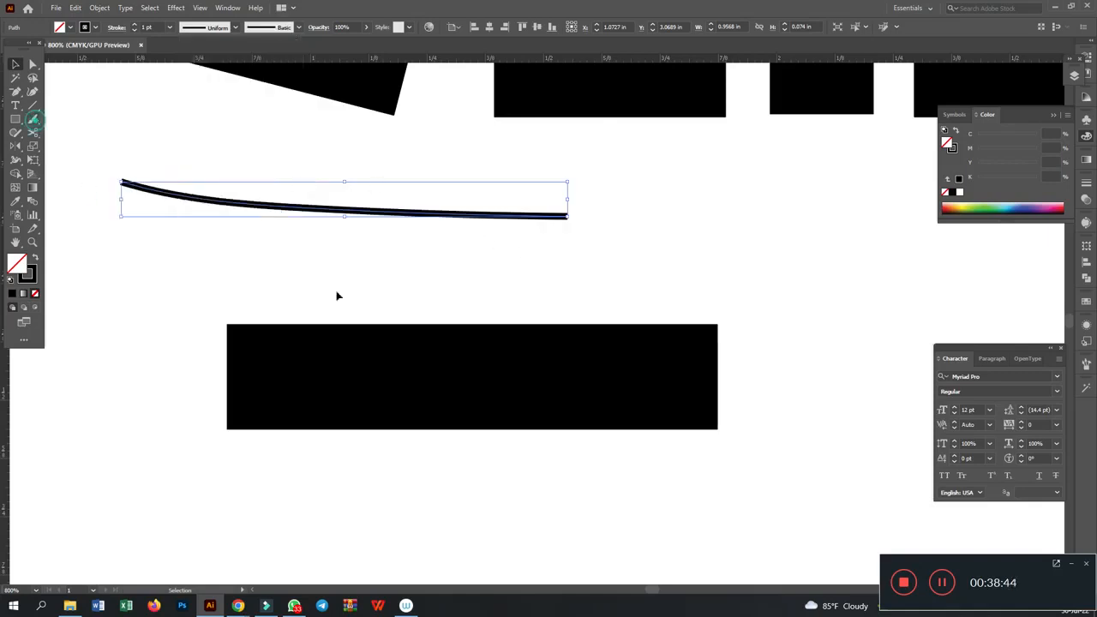
- Draw a horizontal line about 0.58 in long inside the black rectangle, with Width Profile 1 and a white stroke
{"action": "left_click", "coordinate": [33, 118]}
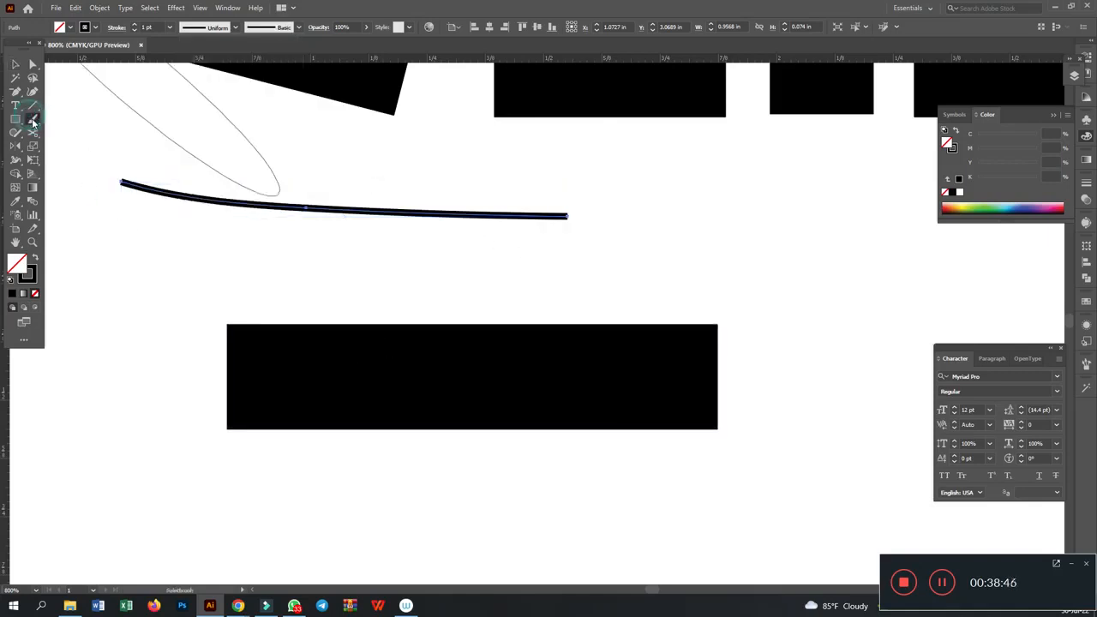
{"action": "left_click", "coordinate": [33, 104]}
{"action": "left_click_drag", "start_coordinate": [328, 353], "coordinate": [600, 357]}
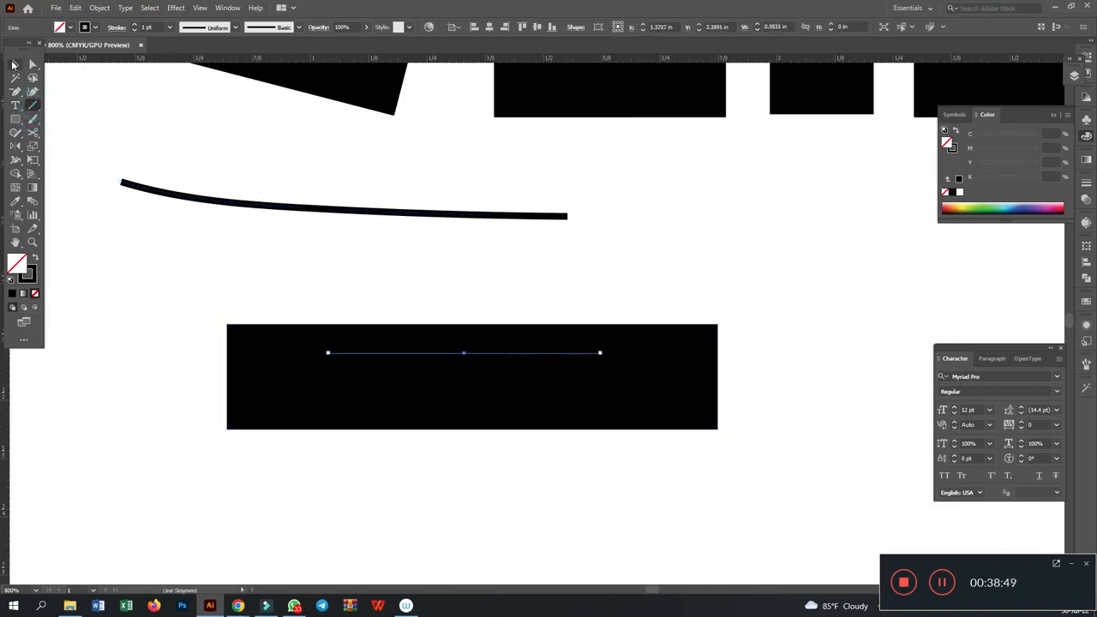
{"action": "left_click", "coordinate": [14, 64]}
{"action": "left_click", "coordinate": [32, 273]}
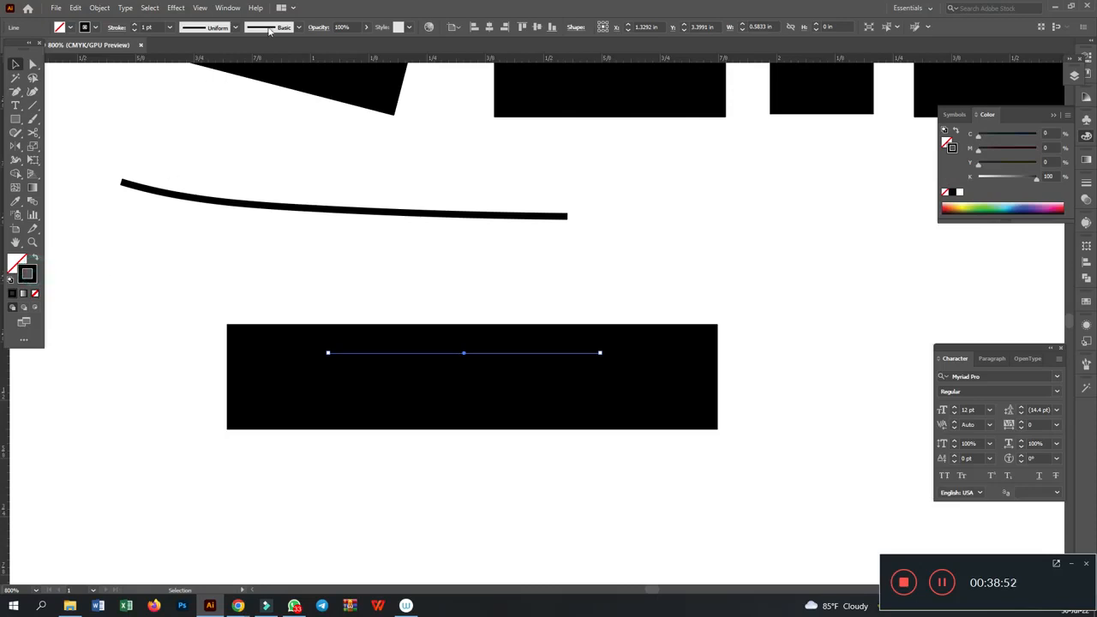
{"action": "left_click", "coordinate": [234, 29]}
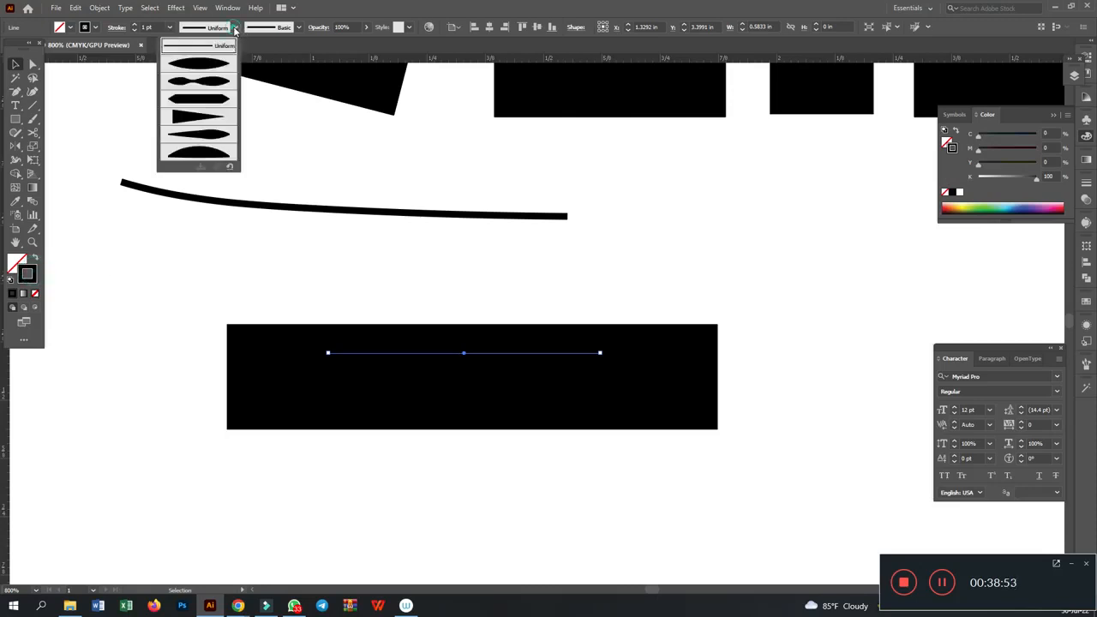
{"action": "left_click", "coordinate": [202, 68]}
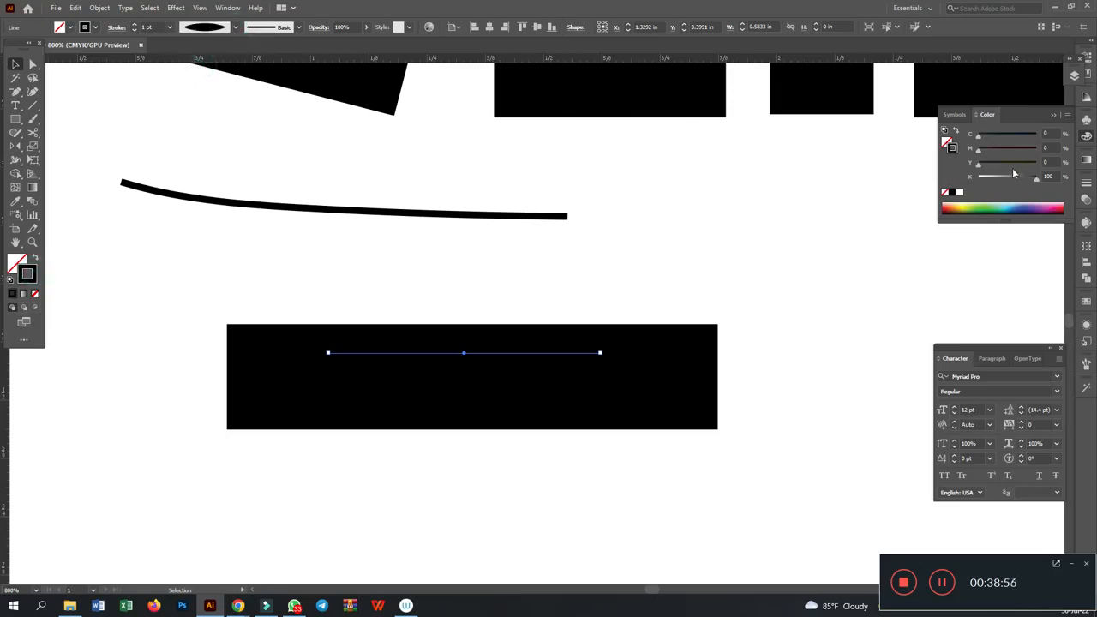
{"action": "left_click_drag", "start_coordinate": [1013, 170], "coordinate": [926, 191]}
{"action": "left_click", "coordinate": [778, 249]}
- Spread copies of the white tapered line over the rectangle and stretch the middle one past the right edge to about 0.89 in
{"action": "mouse_move", "coordinate": [468, 355]}
{"action": "left_mouse_down"}
{"action": "mouse_move", "coordinate": [489, 342]}
{"action": "mouse_move", "coordinate": [506, 377]}
{"action": "mouse_move", "coordinate": [369, 417]}
{"action": "mouse_move", "coordinate": [514, 372]}
{"action": "mouse_move", "coordinate": [507, 378]}
{"action": "left_mouse_up"}
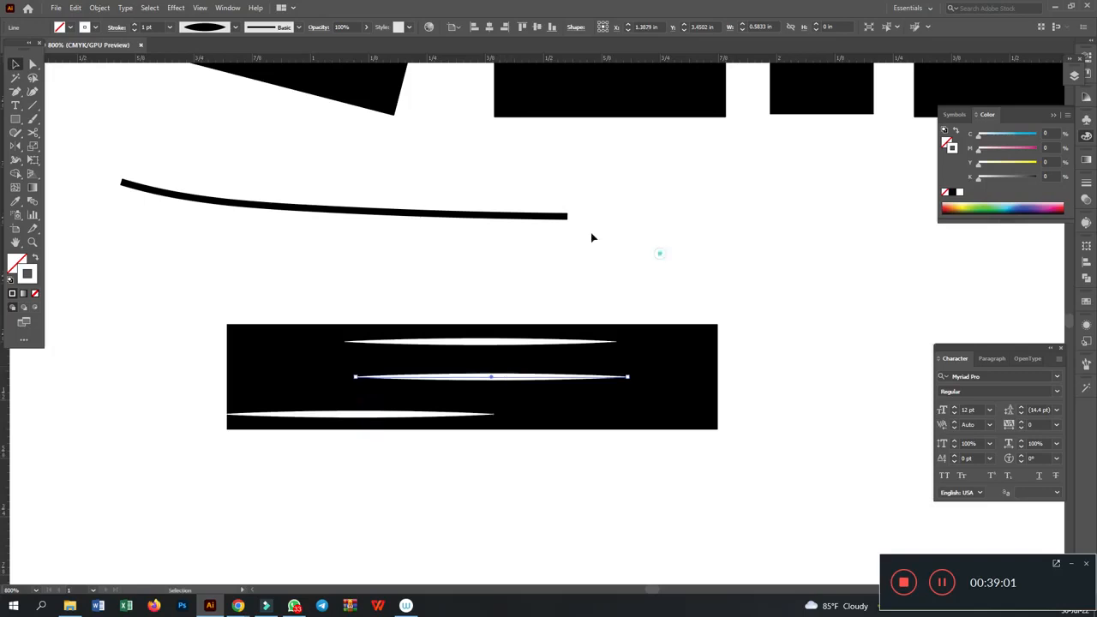
{"action": "left_click", "coordinate": [591, 237]}
{"action": "left_click", "coordinate": [32, 65]}
{"action": "left_click_drag", "start_coordinate": [630, 384], "coordinate": [776, 379]}
- Copy the longer tapered line to the rectangle's upper-right corner and set the copy's stroke weight to 2 pt
{"action": "left_click", "coordinate": [14, 65]}
{"action": "left_click_drag", "start_coordinate": [619, 375], "coordinate": [851, 330]}
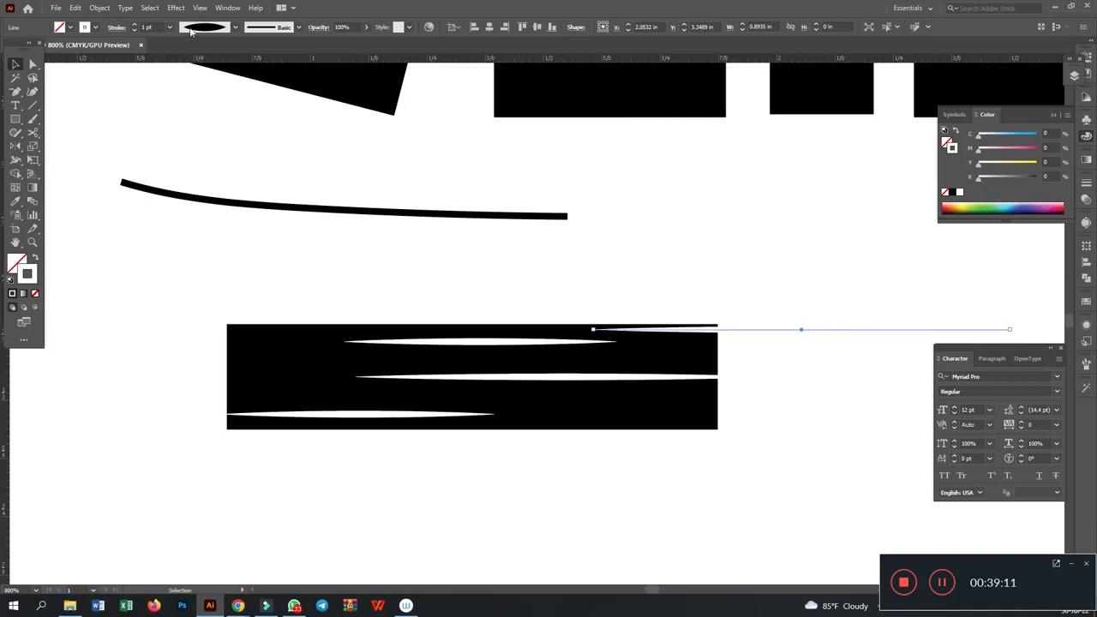
{"action": "left_click", "coordinate": [774, 240]}
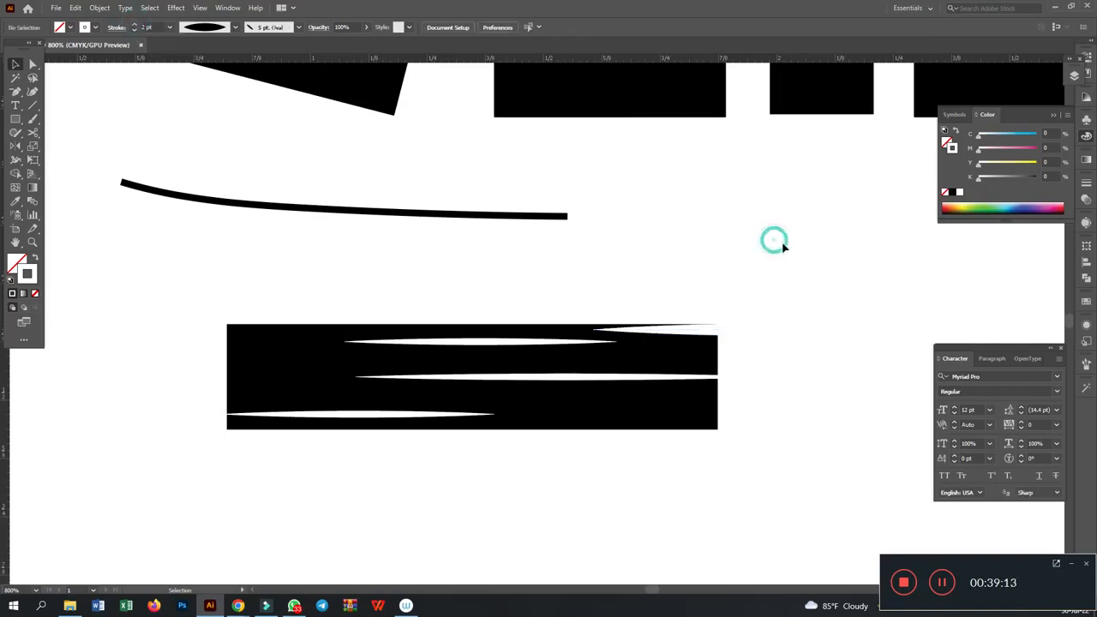
- Copy the 2 pt tapered line to the rectangle's lower-right edge and to two places along its left edge
{"action": "left_click_drag", "start_coordinate": [748, 338], "coordinate": [686, 413]}
{"action": "left_click_drag", "start_coordinate": [800, 409], "coordinate": [98, 375]}
{"action": "left_click", "coordinate": [245, 277]}
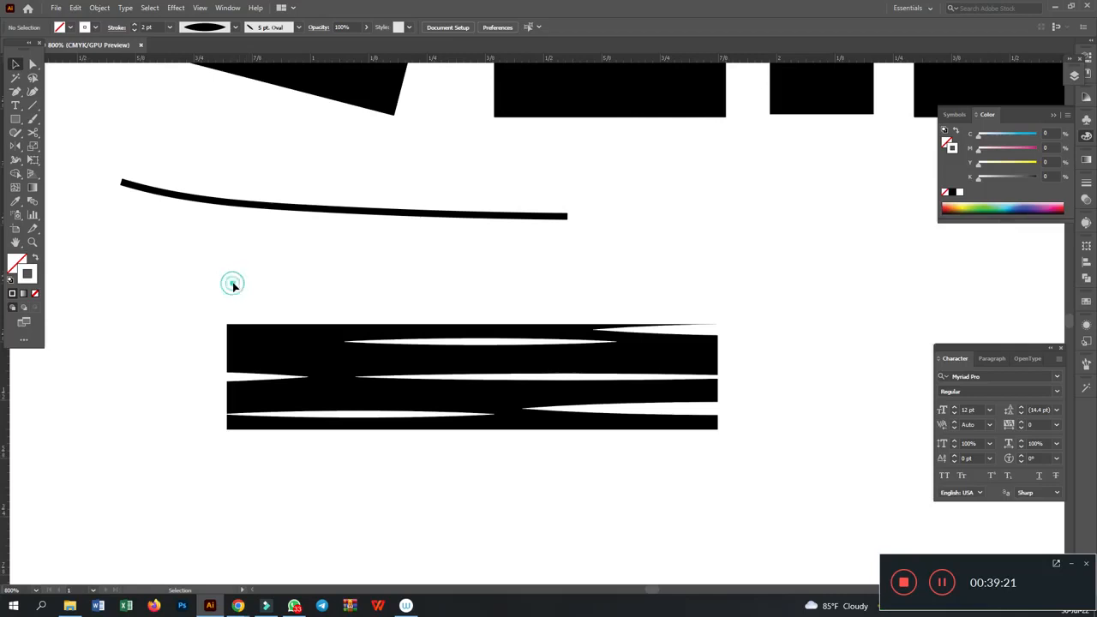
{"action": "key", "text": "ctrl+equal"}
{"action": "left_click_drag", "start_coordinate": [141, 289], "coordinate": [378, 279]}
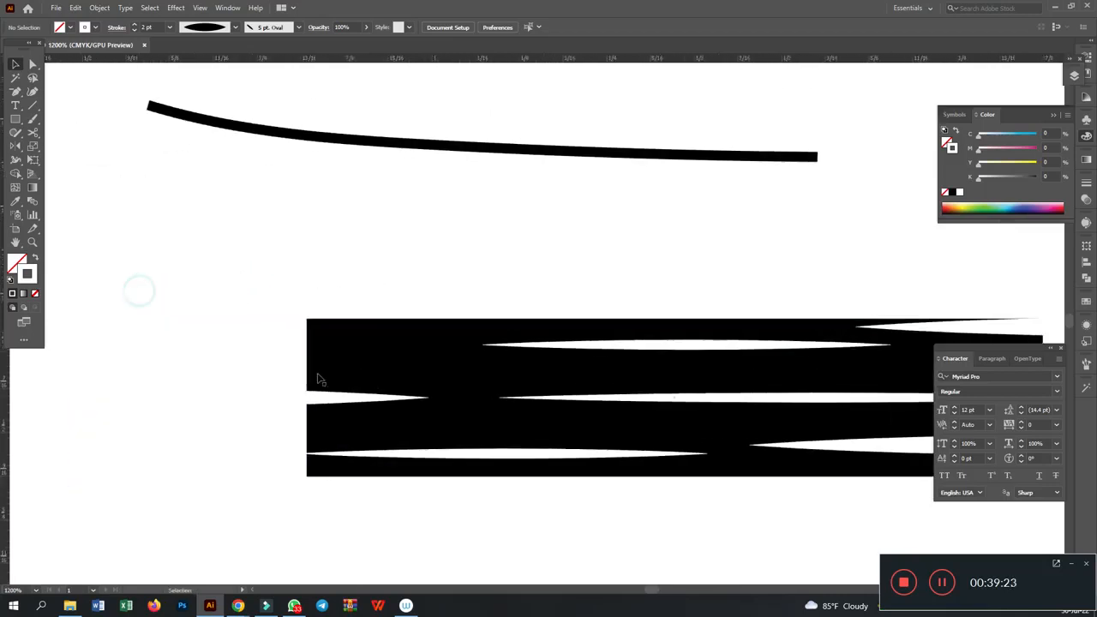
{"action": "left_click_drag", "start_coordinate": [291, 402], "coordinate": [292, 360]}
{"action": "left_click", "coordinate": [410, 235]}
- Place copies of the tapered line along the rectangle's bottom and top edges so that both edges curve inward
{"action": "left_click_drag", "start_coordinate": [590, 222], "coordinate": [411, 199]}
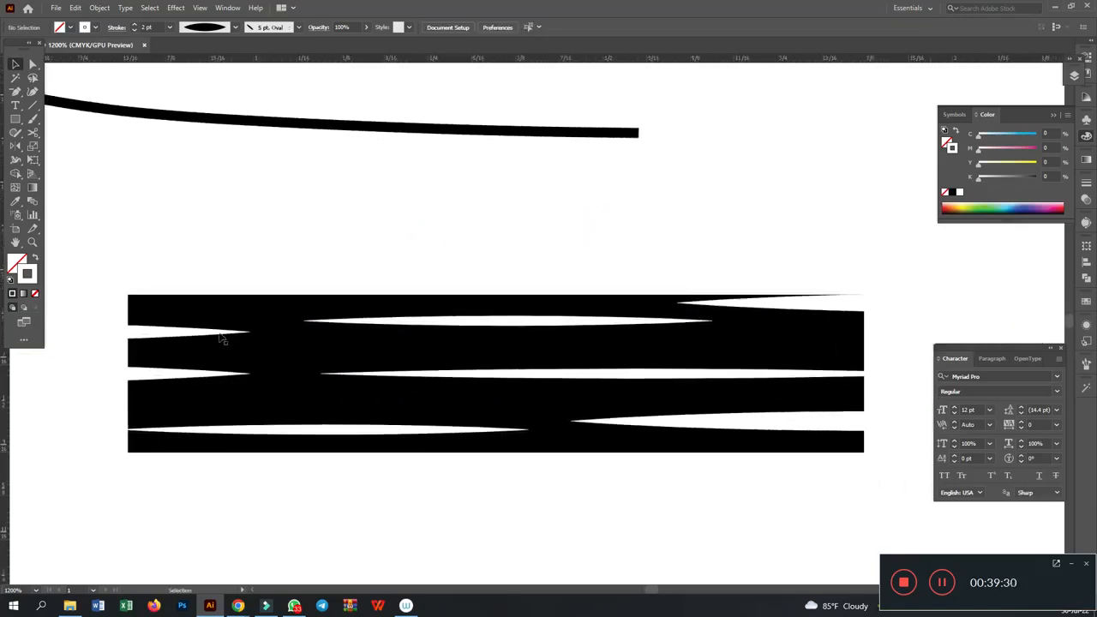
{"action": "left_click_drag", "start_coordinate": [177, 331], "coordinate": [756, 466]}
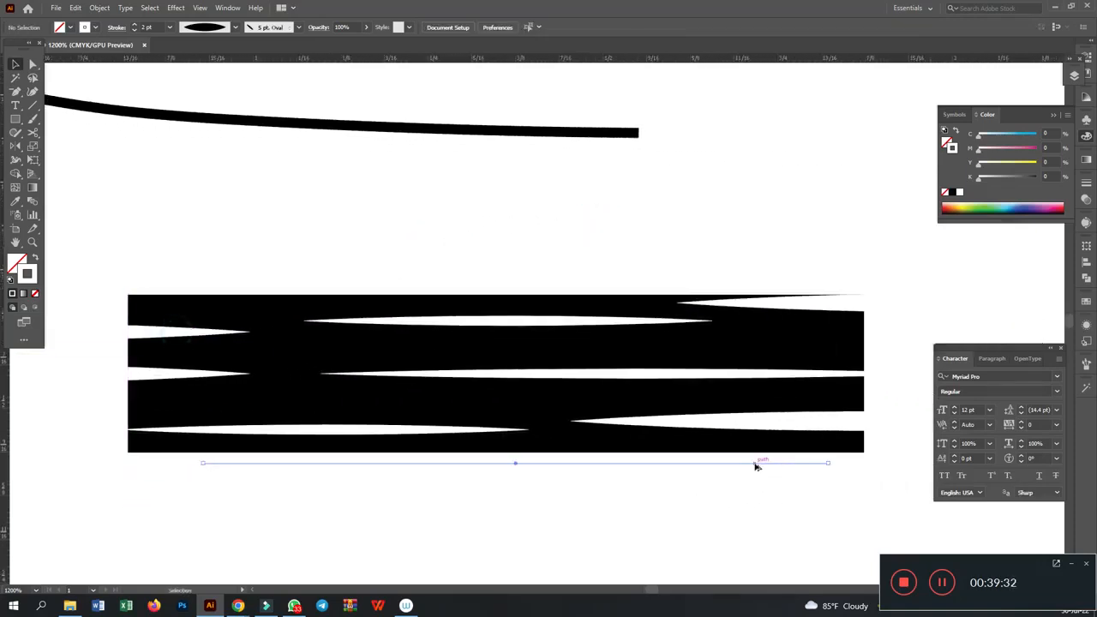
{"action": "left_click_drag", "start_coordinate": [597, 463], "coordinate": [588, 463]}
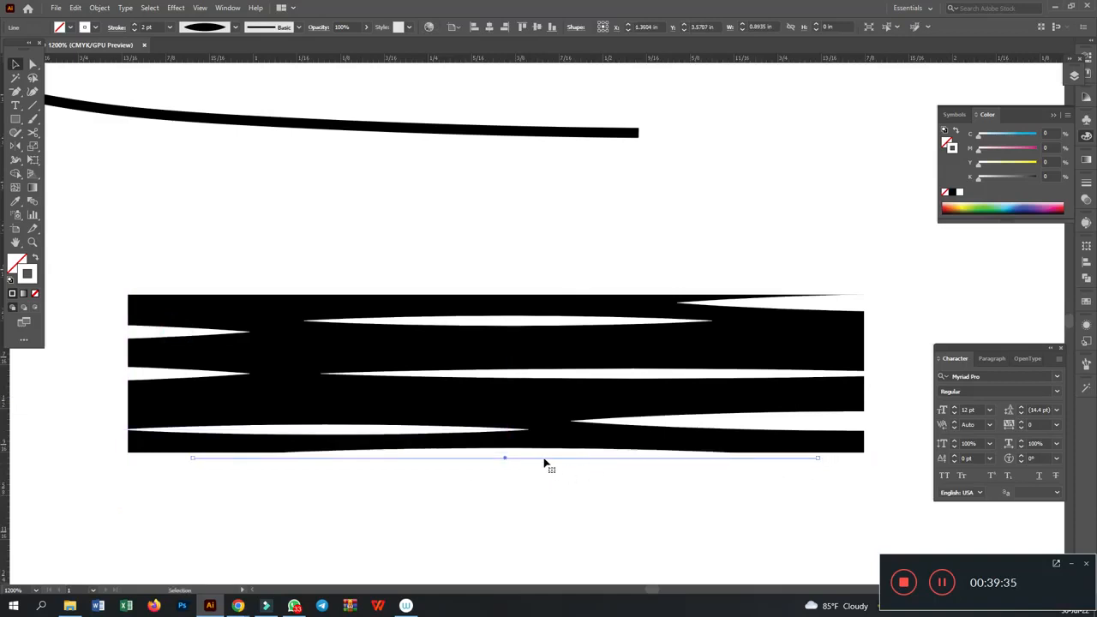
{"action": "left_click", "coordinate": [570, 225]}
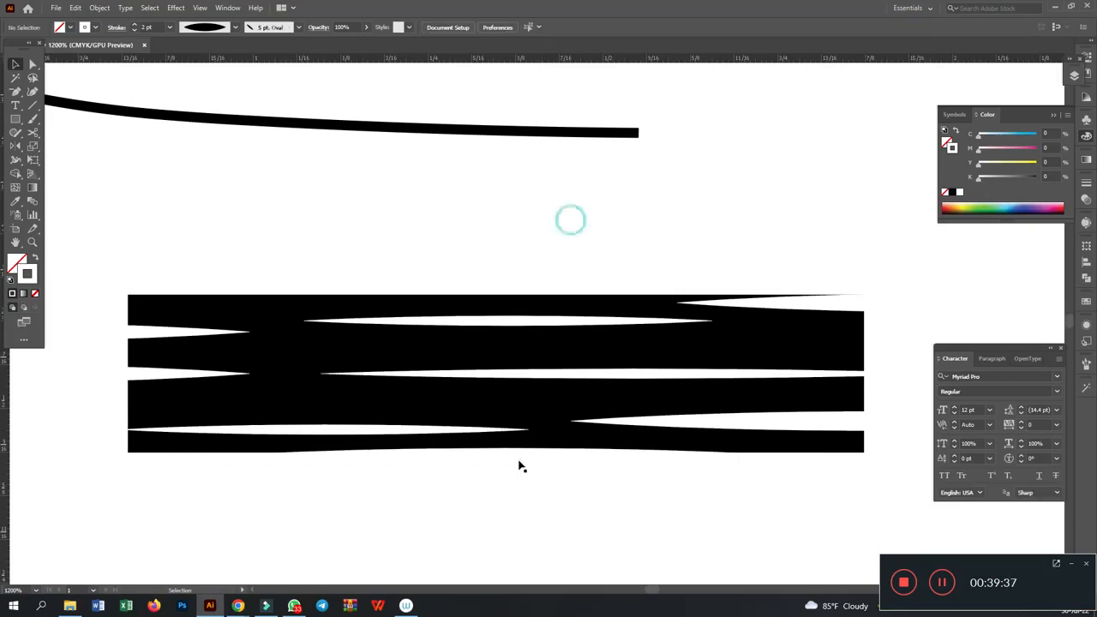
{"action": "left_click_drag", "start_coordinate": [514, 458], "coordinate": [517, 294]}
{"action": "left_click", "coordinate": [537, 250]}
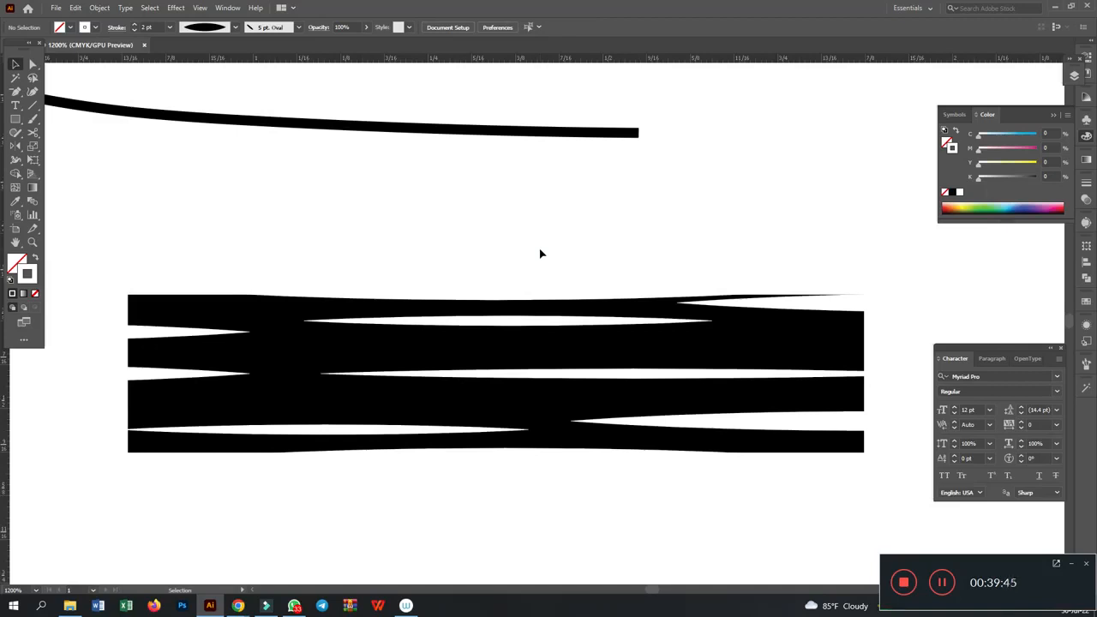
- Copy a tapered line from the left edge to the upper part of the rectangle's right edge
{"action": "left_click_drag", "start_coordinate": [121, 375], "coordinate": [880, 350]}
{"action": "left_click_drag", "start_coordinate": [591, 348], "coordinate": [942, 343]}
{"action": "left_click", "coordinate": [857, 248]}
- Select all the white tapered lines without the black rectangle and expand their strokes into filled shapes
{"action": "left_click_drag", "start_coordinate": [110, 245], "coordinate": [903, 495]}
{"action": "left_click", "coordinate": [497, 404]}
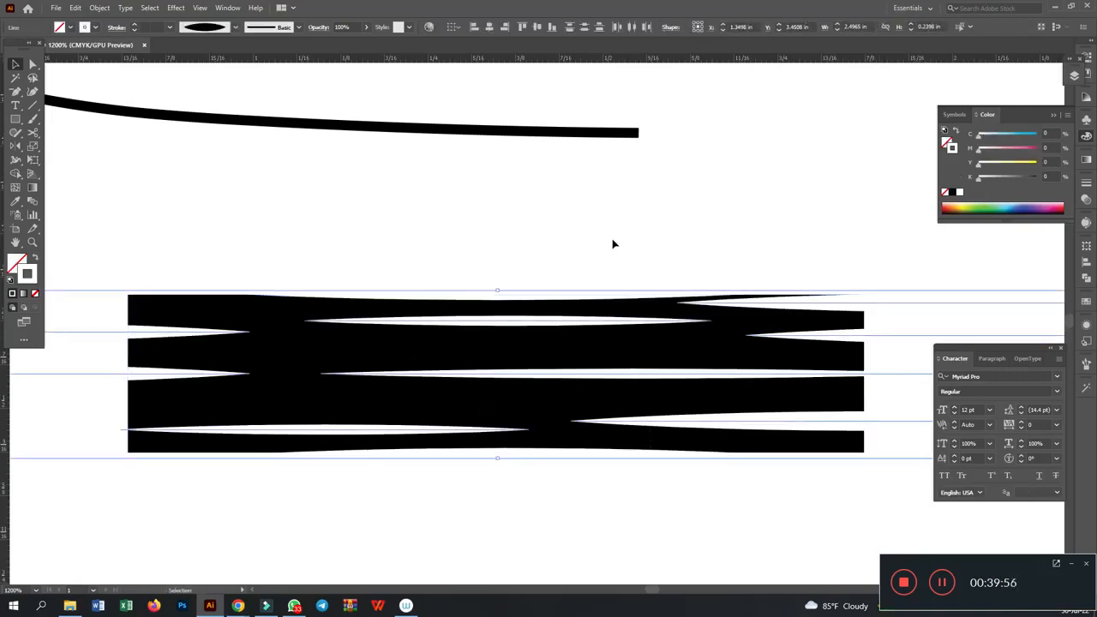
{"action": "key", "text": "a"}
{"action": "key", "text": "ctrl+y"}
{"action": "key", "text": "ctrl+y"}
{"action": "key", "text": "v"}
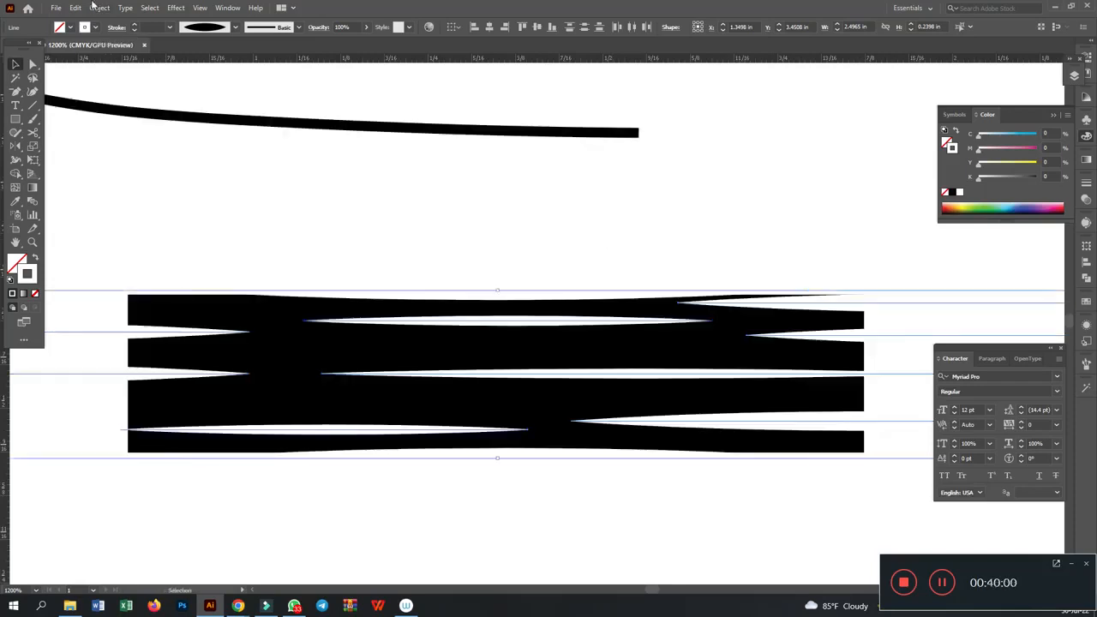
{"action": "left_click", "coordinate": [99, 8]}
{"action": "left_click", "coordinate": [163, 156]}
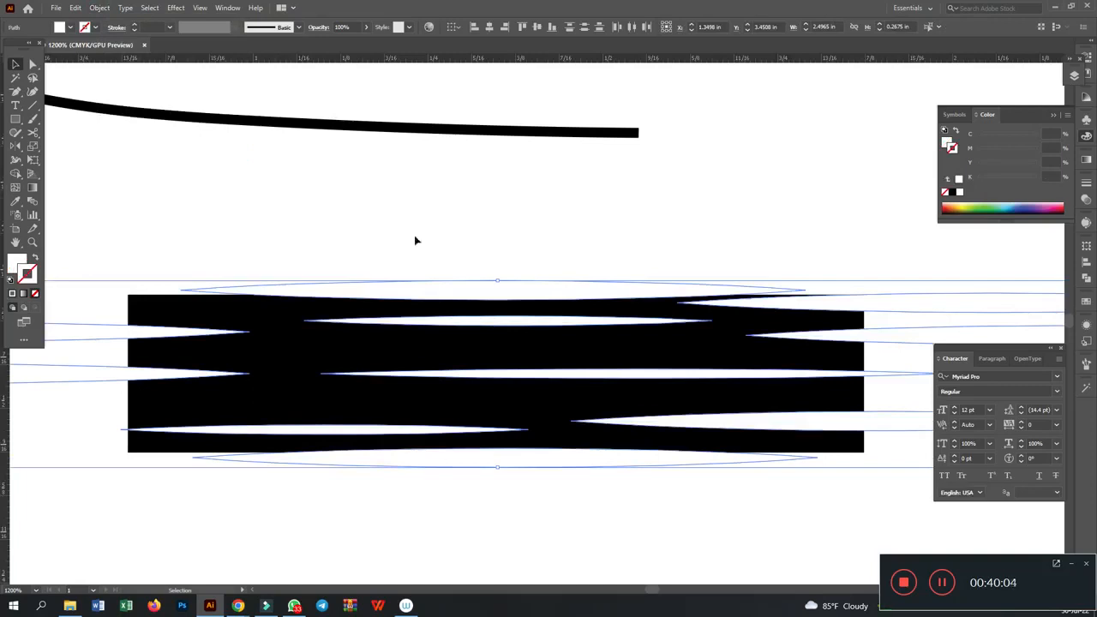
- Divide the black rectangle with the expanded white shapes using Pathfinder and ungroup the pieces
{"action": "left_click", "coordinate": [274, 361]}
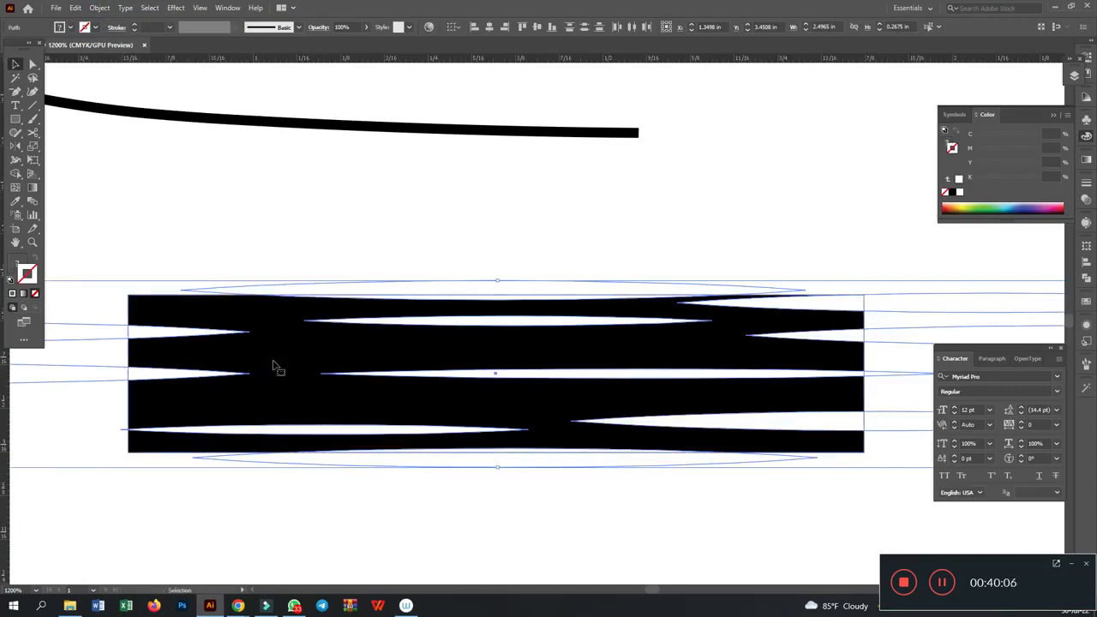
{"action": "left_click", "coordinate": [1086, 280]}
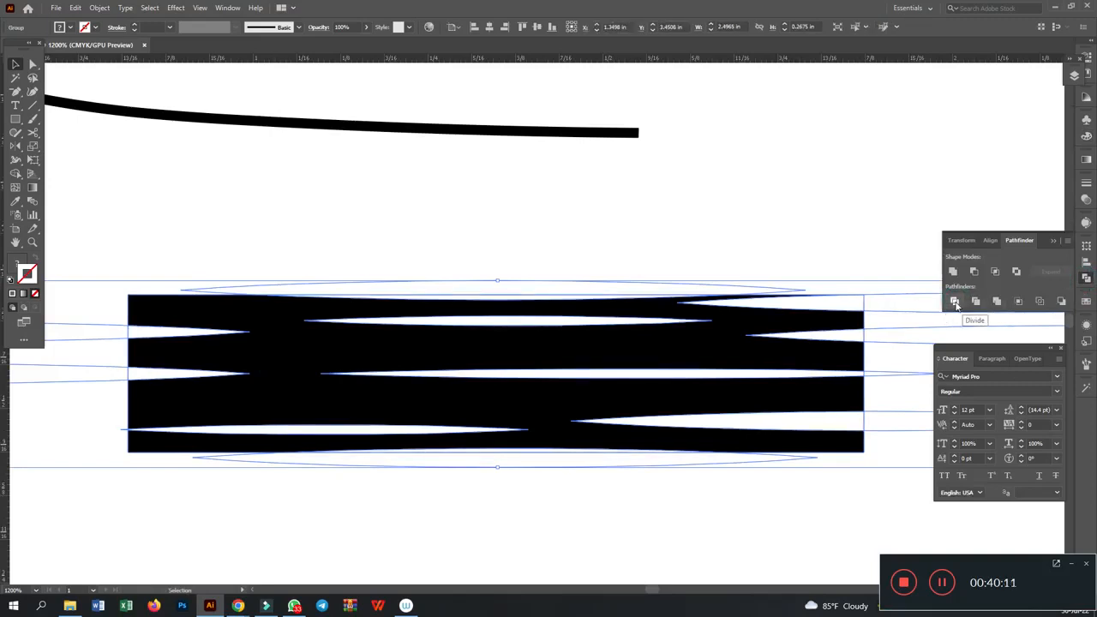
{"action": "left_click", "coordinate": [955, 302]}
{"action": "right_click", "coordinate": [478, 193]}
{"action": "left_click", "coordinate": [515, 282]}
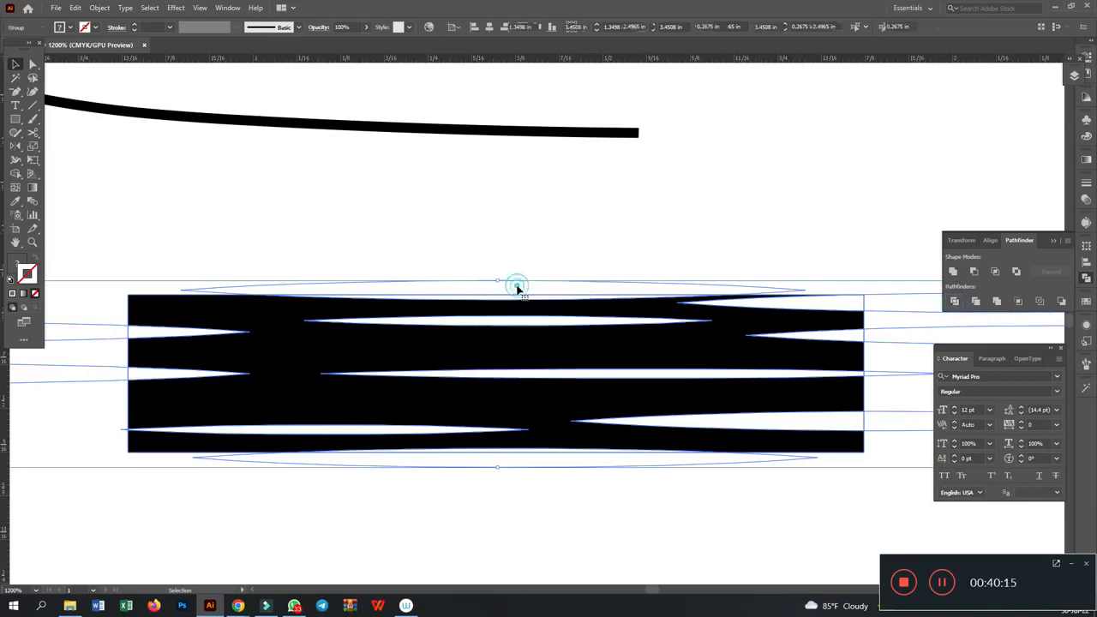
- Delete the white sliver along the rectangle's top edge and the remaining black body of the divided rectangle
{"action": "left_click", "coordinate": [528, 229]}
{"action": "left_click", "coordinate": [339, 286]}
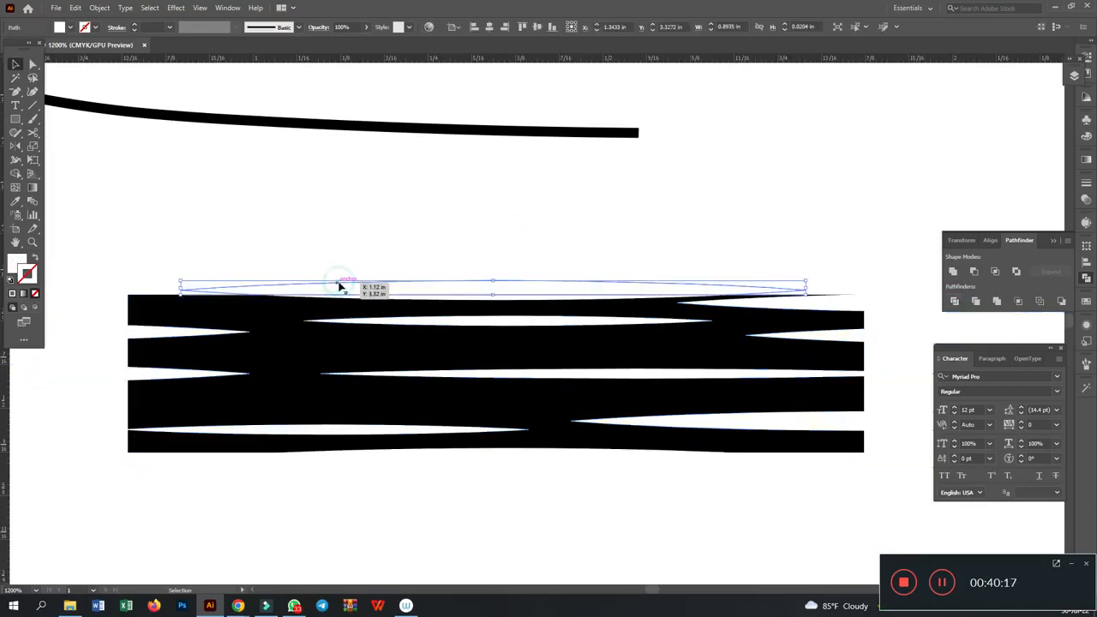
{"action": "key", "text": "Delete"}
{"action": "left_click_drag", "start_coordinate": [257, 319], "coordinate": [317, 220]}
{"action": "key", "text": "ctrl+z"}
{"action": "key", "text": "Delete"}
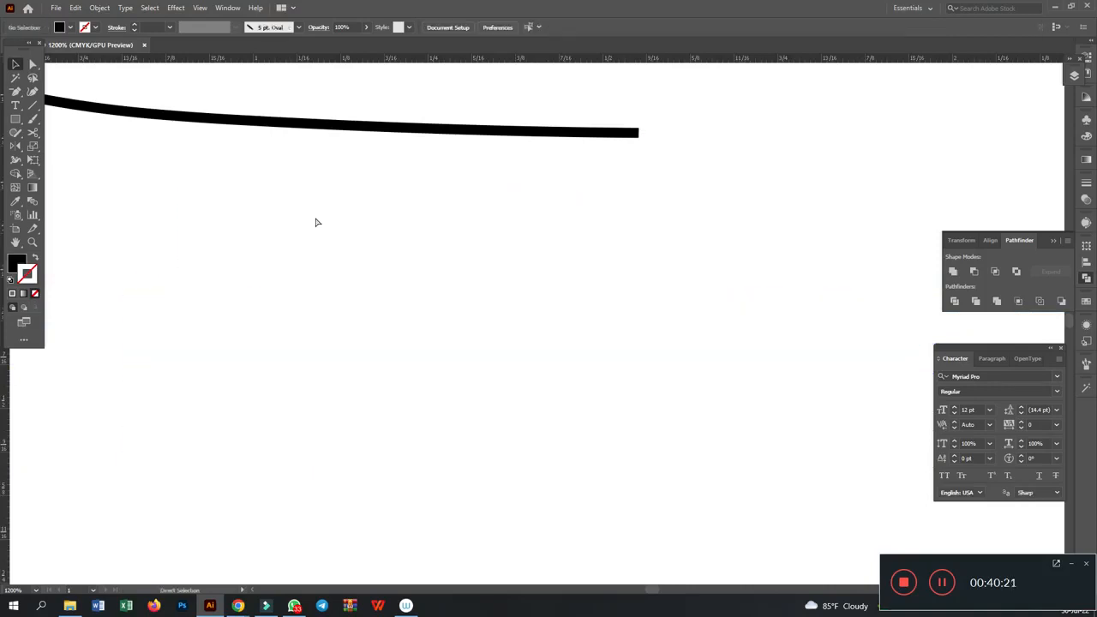
- Delete the painted curved stroke and all leftover white slivers below the block letters, using outline view to select them
{"action": "key", "text": "ctrl+minus"}
{"action": "key", "text": "ctrl+minus"}
{"action": "key", "text": "ctrl+minus"}
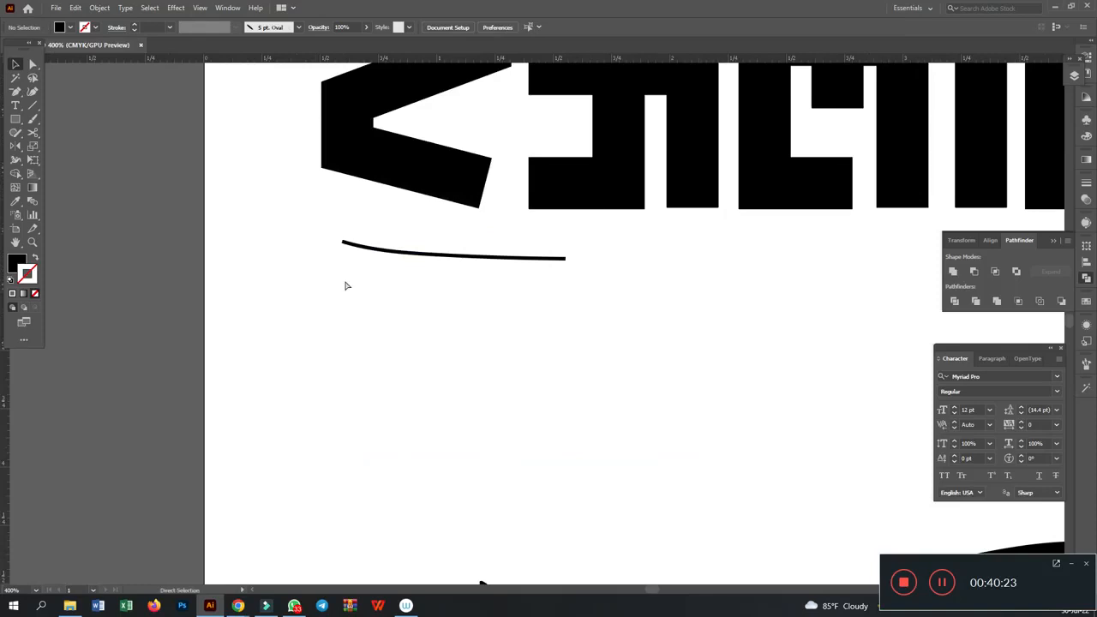
{"action": "key", "text": "ctrl+y"}
{"action": "left_click_drag", "start_coordinate": [246, 242], "coordinate": [811, 406]}
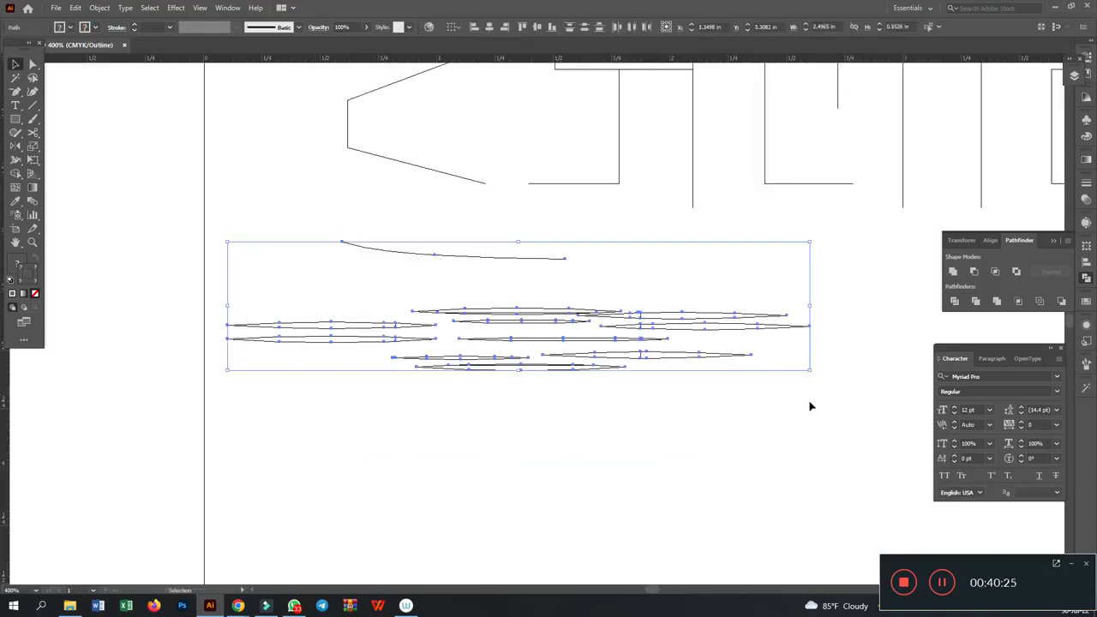
{"action": "key", "text": "Delete"}
{"action": "key", "text": "ctrl+y"}
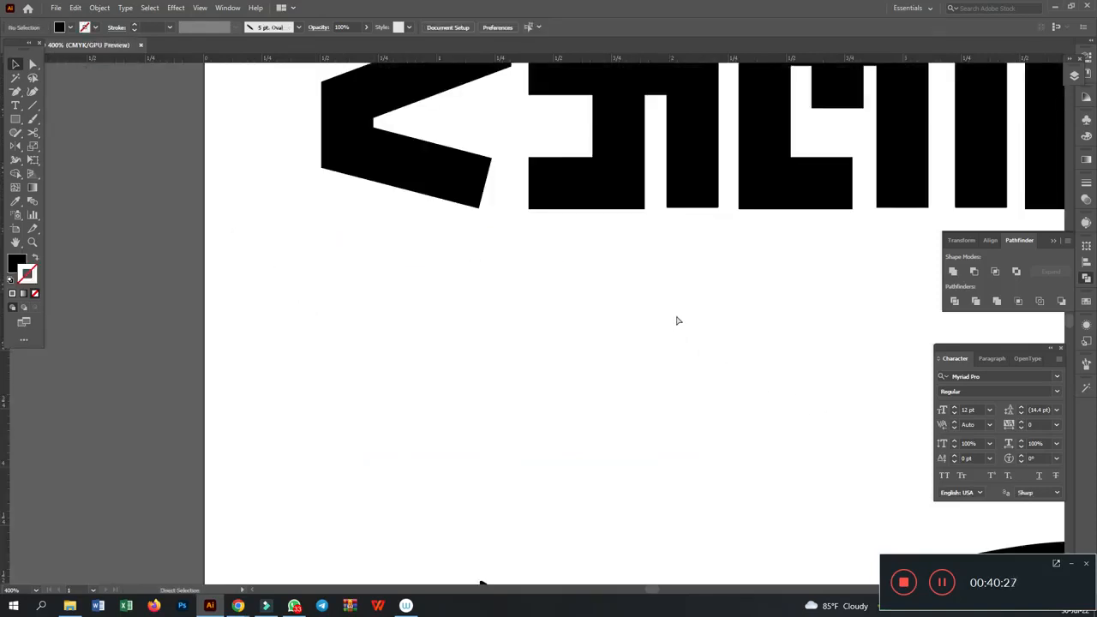
- Undo the last deletion and select the restored black rectangle with the tapered white cuts
{"action": "key", "text": "ctrl+z"}
{"action": "left_click", "coordinate": [678, 351]}
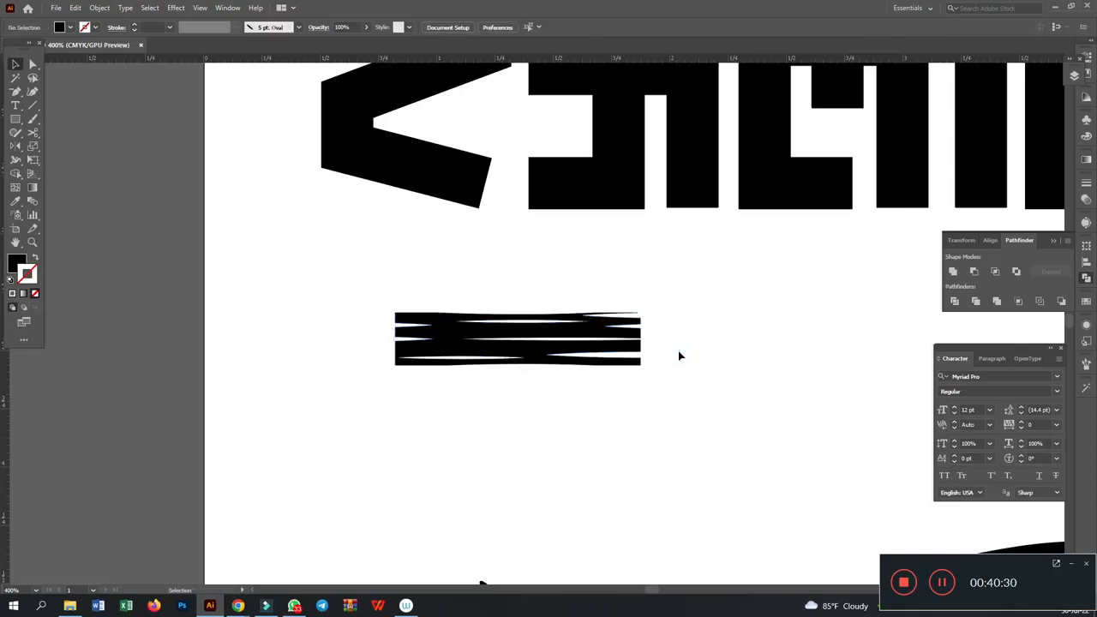
{"action": "key", "text": "ctrl+equal"}
{"action": "key", "text": "ctrl+equal"}
{"action": "key", "text": "ctrl+equal"}
{"action": "left_click", "coordinate": [603, 378]}
{"action": "left_click_drag", "start_coordinate": [603, 378], "coordinate": [598, 311]}
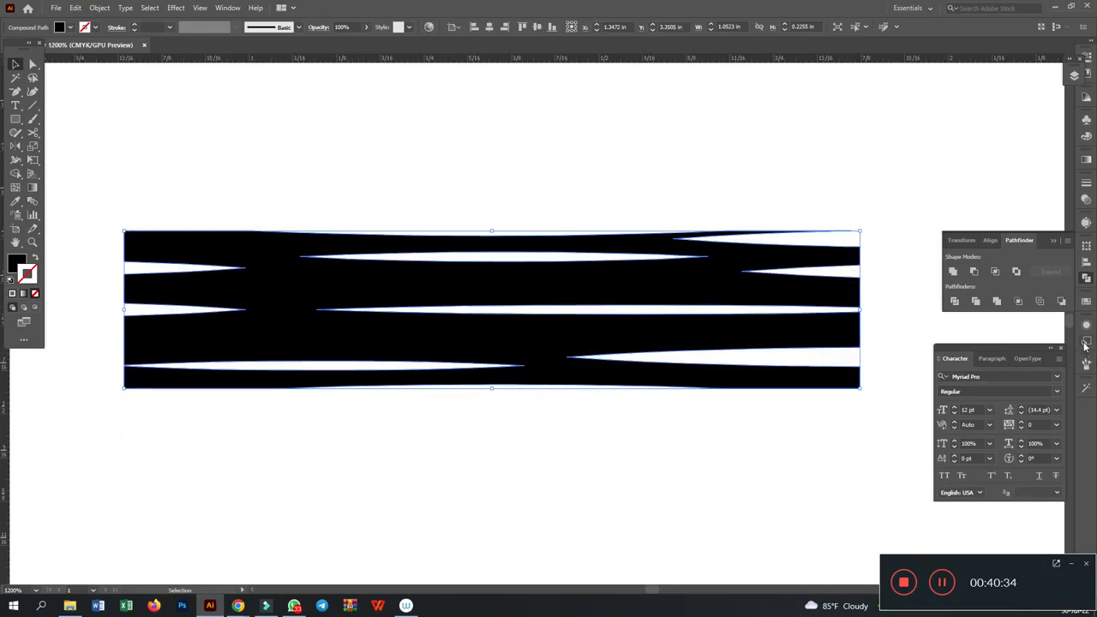
- Create a new Art Brush from the selected cut rectangle, keeping the name Art Brush 1 and the default options
{"action": "left_click", "coordinate": [1087, 367]}
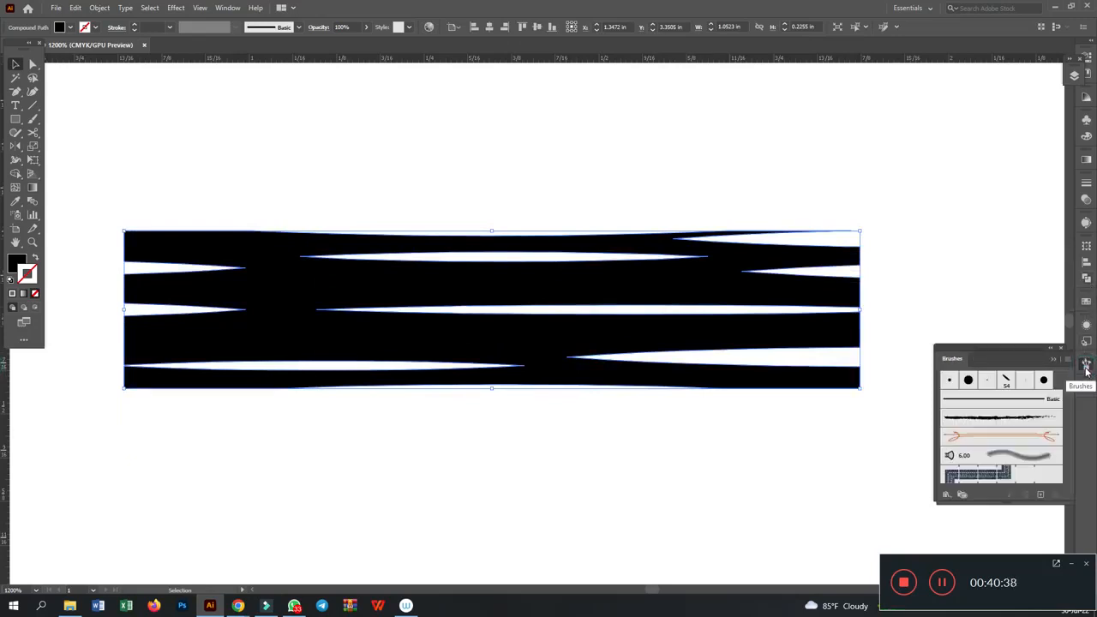
{"action": "left_click", "coordinate": [230, 7]}
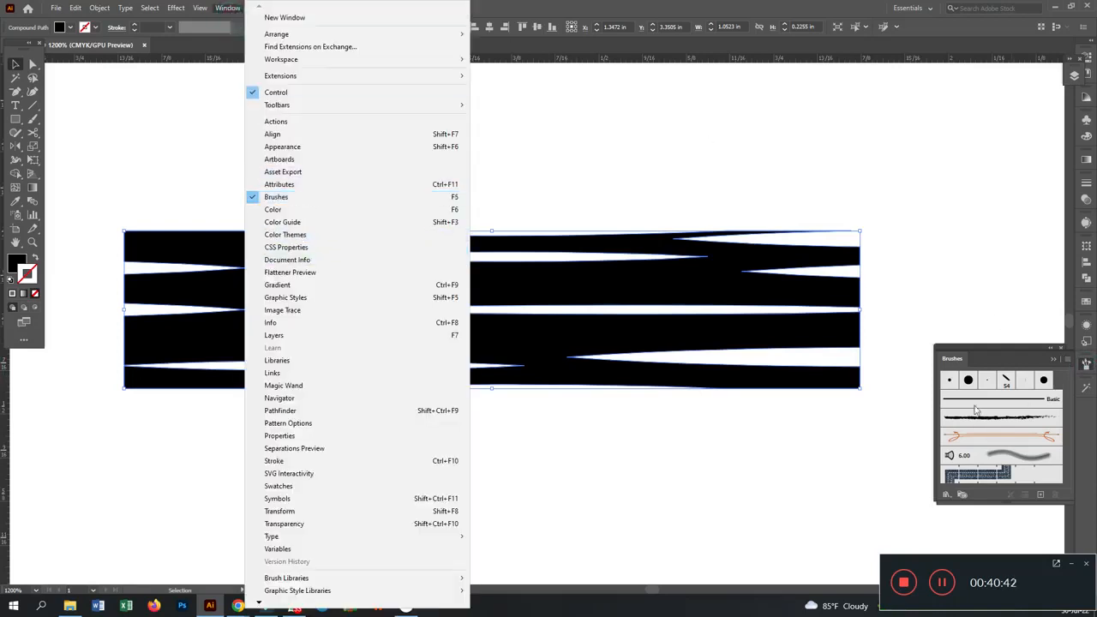
{"action": "left_click", "coordinate": [1042, 498]}
{"action": "left_click", "coordinate": [1042, 498]}
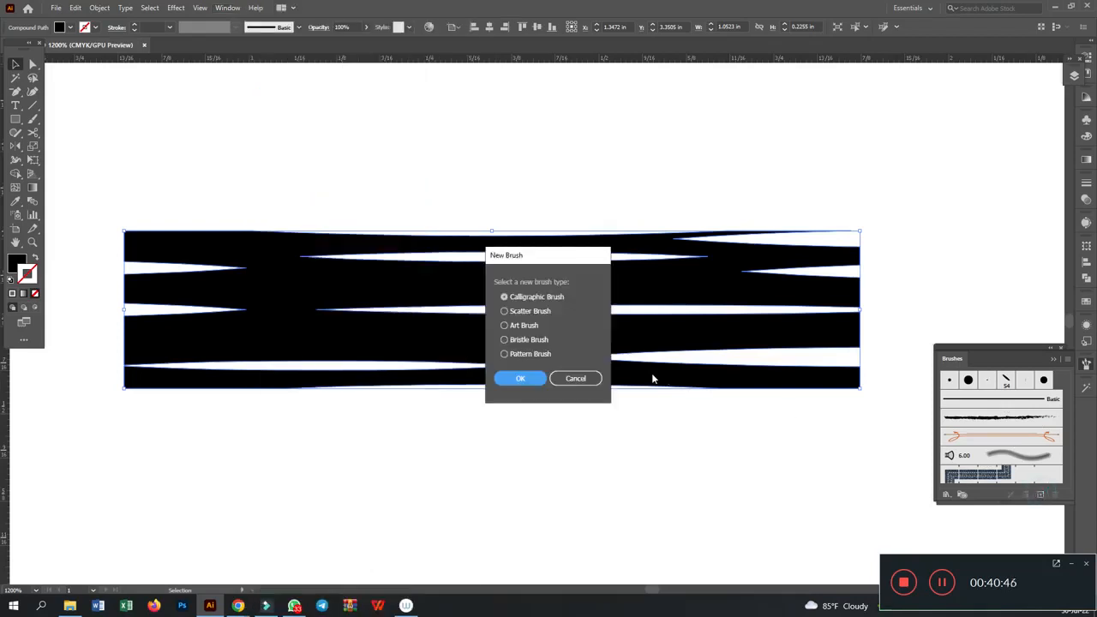
{"action": "left_click", "coordinate": [524, 325]}
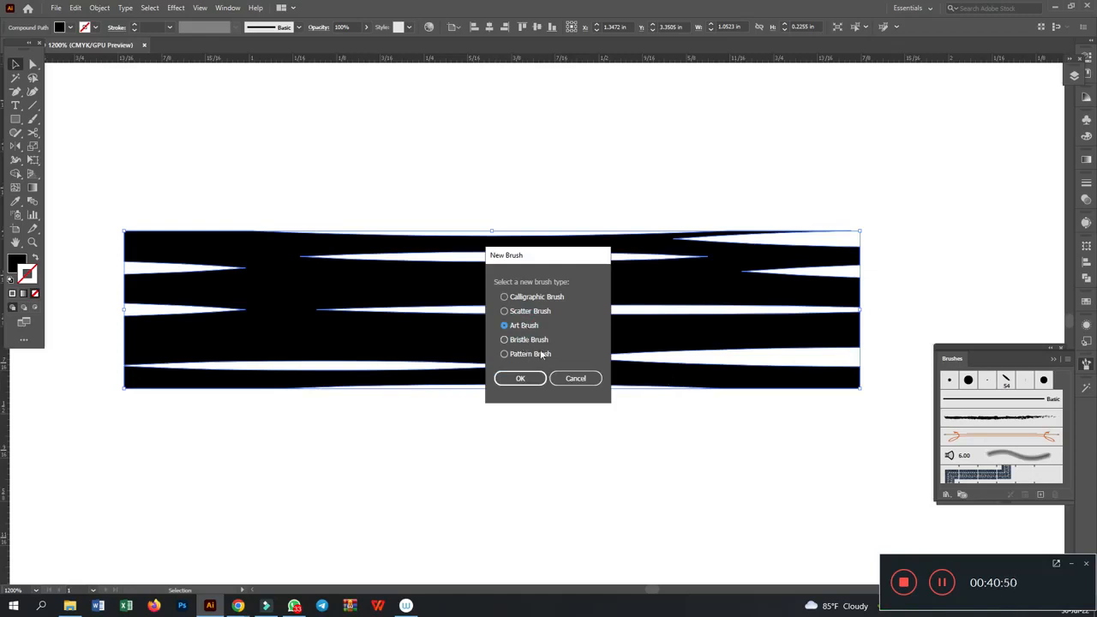
{"action": "left_click", "coordinate": [521, 378]}
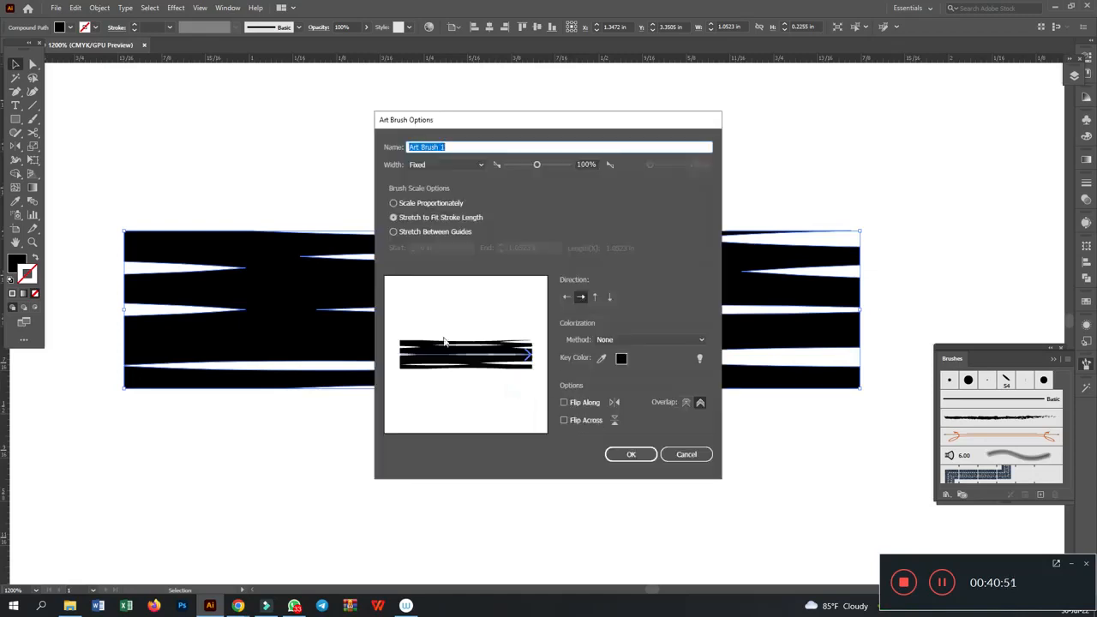
{"action": "left_click", "coordinate": [624, 460]}
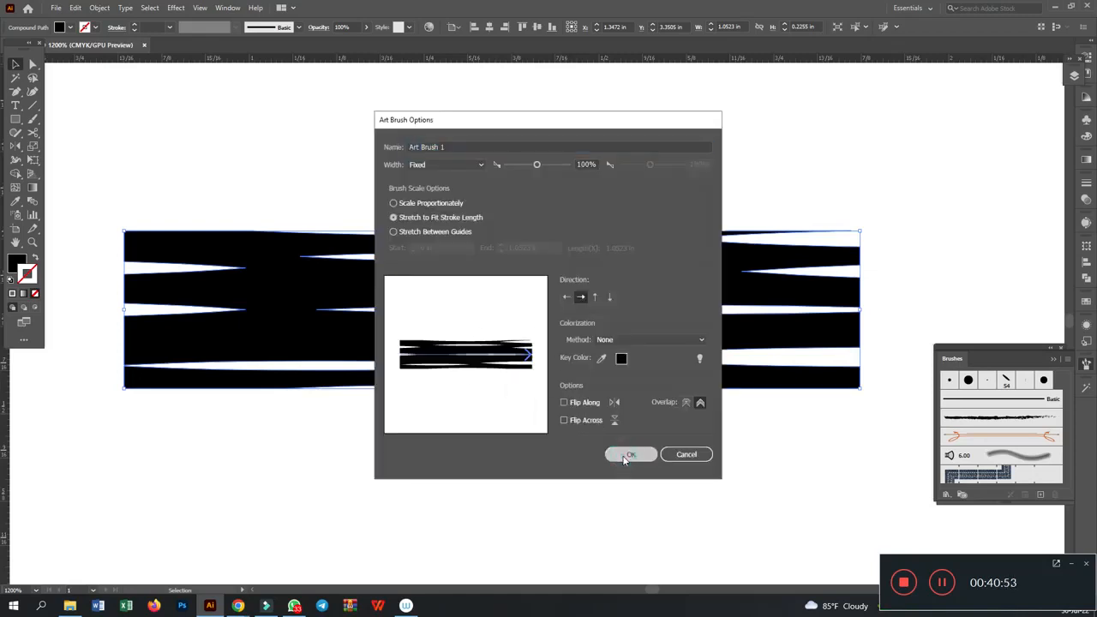
- Set the new art brush's colorization method to Tints and apply the change to existing strokes
{"action": "scroll", "coordinate": [630, 457], "scroll_direction": "up", "scroll_amount": 5}
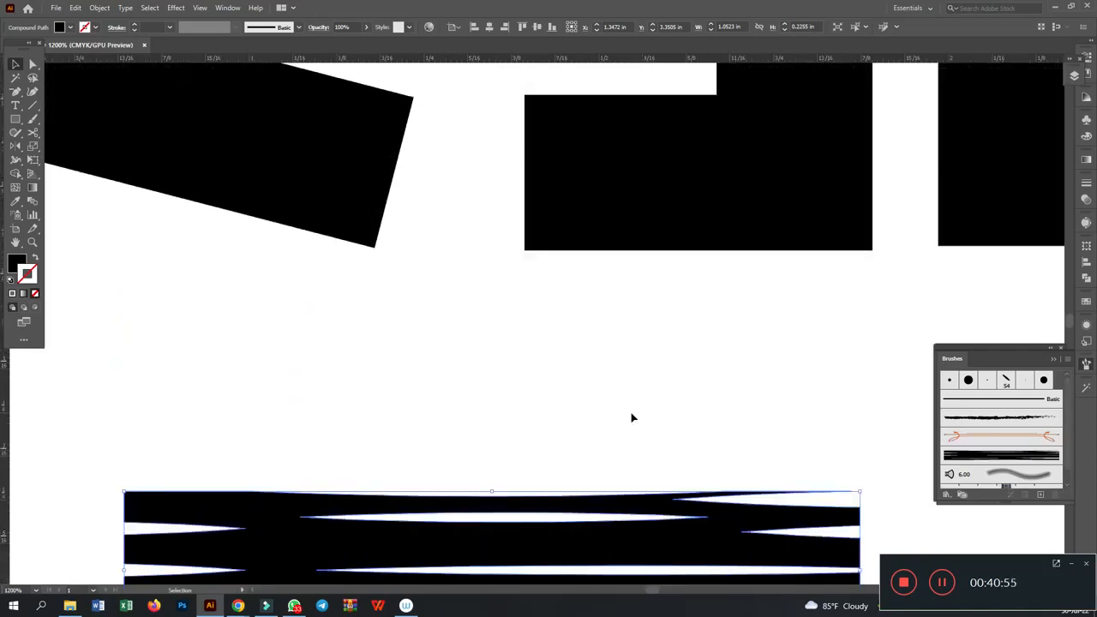
{"action": "key", "text": "ctrl+minus"}
{"action": "key", "text": "ctrl+minus"}
{"action": "key", "text": "ctrl+minus"}
{"action": "key", "text": "ctrl+minus"}
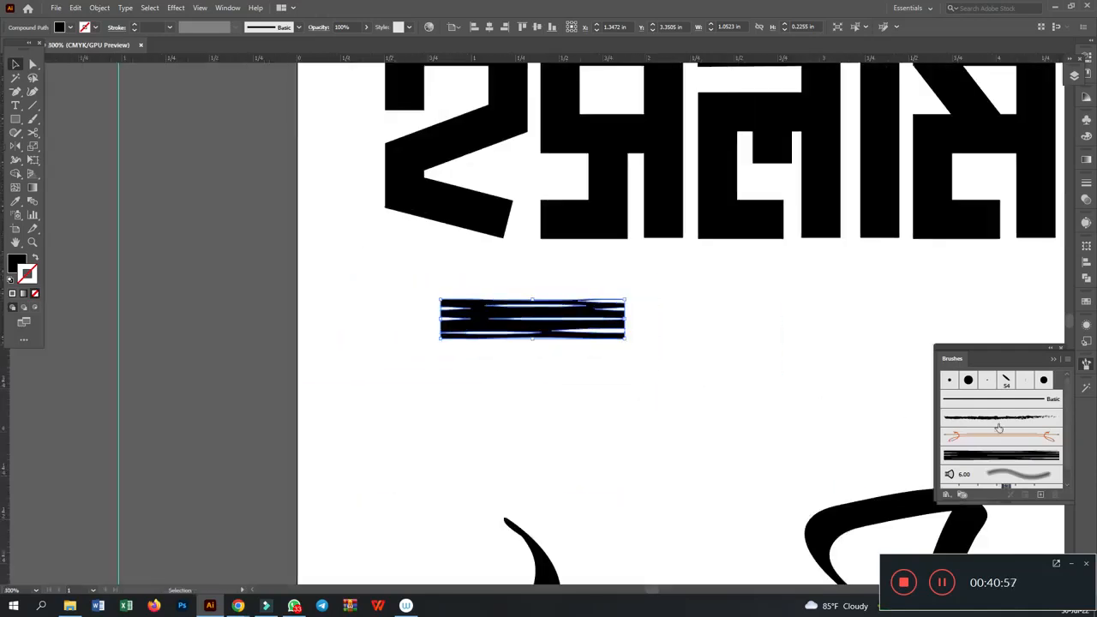
{"action": "double_click", "coordinate": [1007, 456]}
{"action": "left_click", "coordinate": [659, 339]}
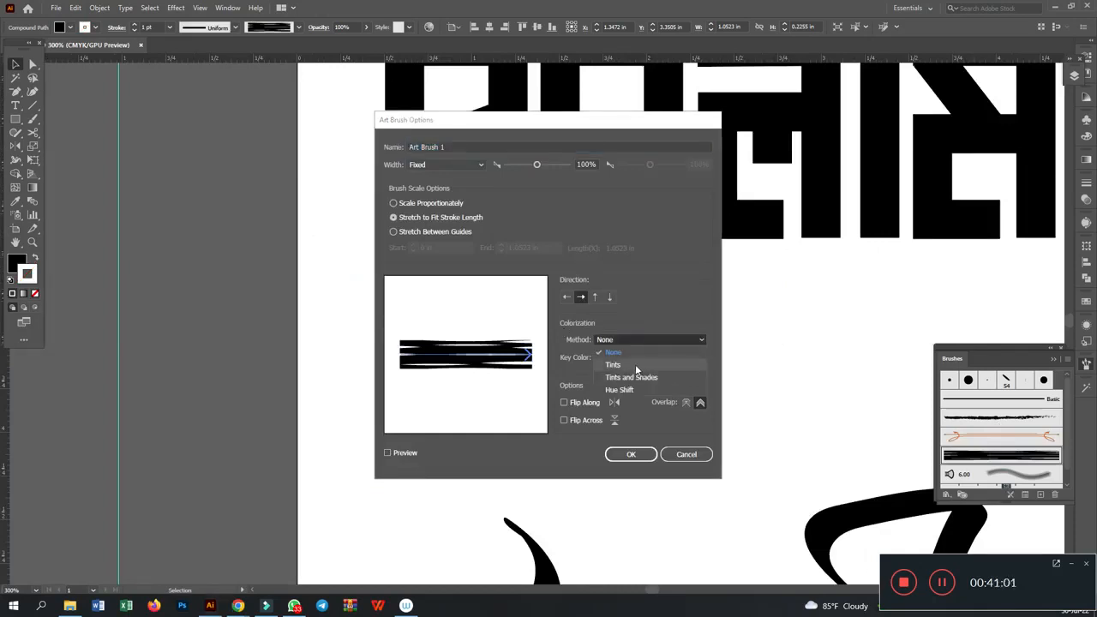
{"action": "left_click", "coordinate": [636, 364]}
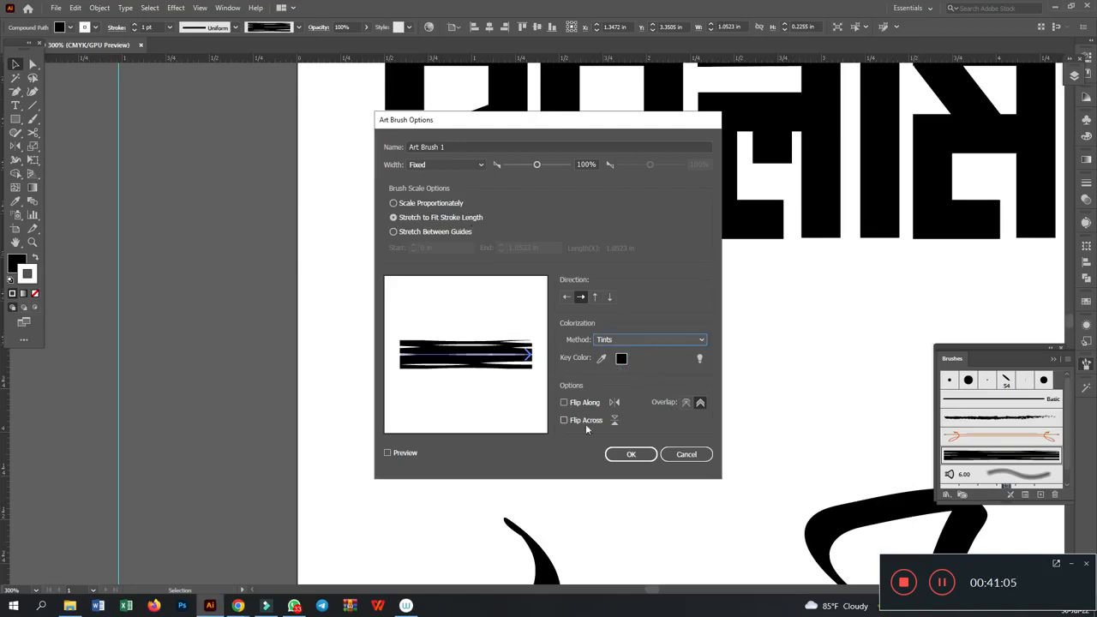
{"action": "left_click", "coordinate": [631, 455]}
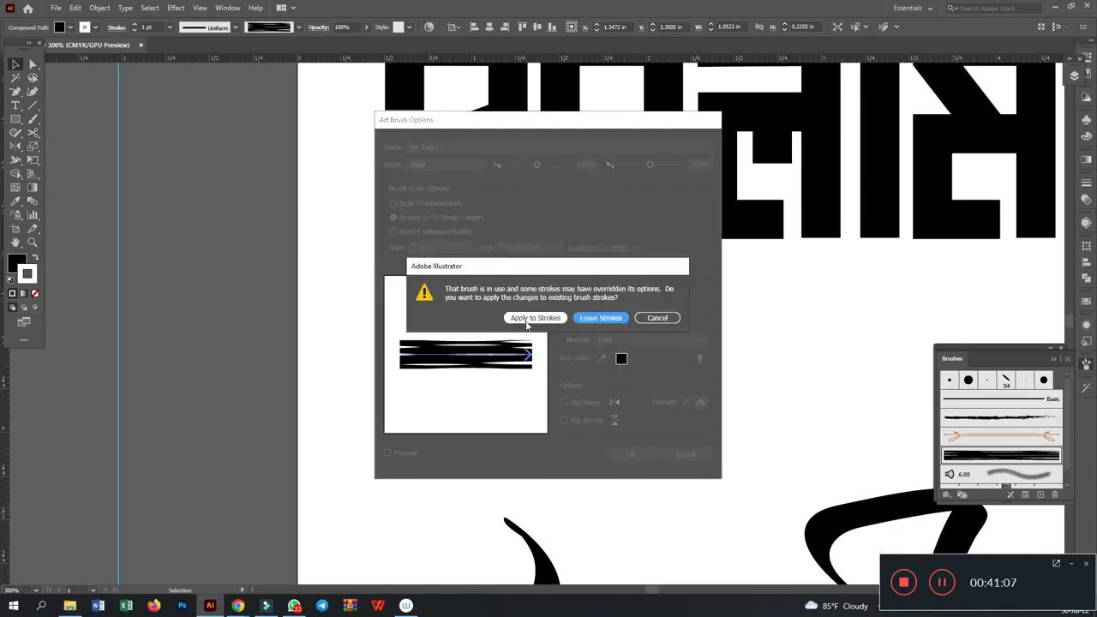
{"action": "left_click", "coordinate": [533, 318]}
- Move the source rectangle aside and apply the new art brush to the strokes of the lower row of block letters
{"action": "scroll", "coordinate": [641, 399], "scroll_direction": "up", "scroll_amount": 4}
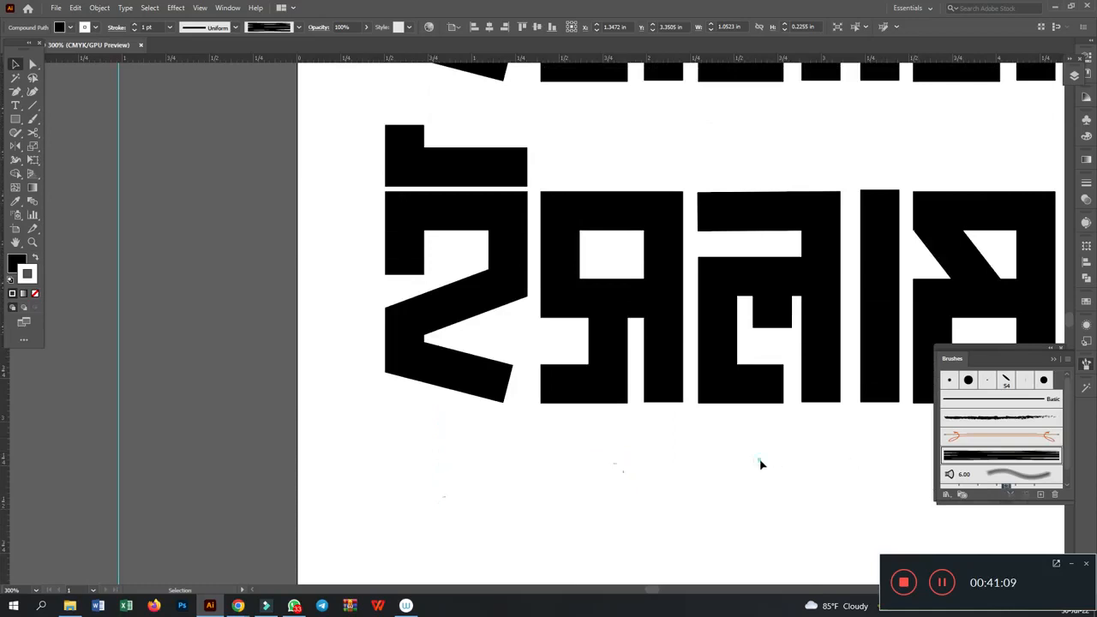
{"action": "mouse_move", "coordinate": [563, 488]}
{"action": "left_mouse_down"}
{"action": "mouse_move", "coordinate": [497, 517]}
{"action": "mouse_move", "coordinate": [497, 532]}
{"action": "left_mouse_up"}
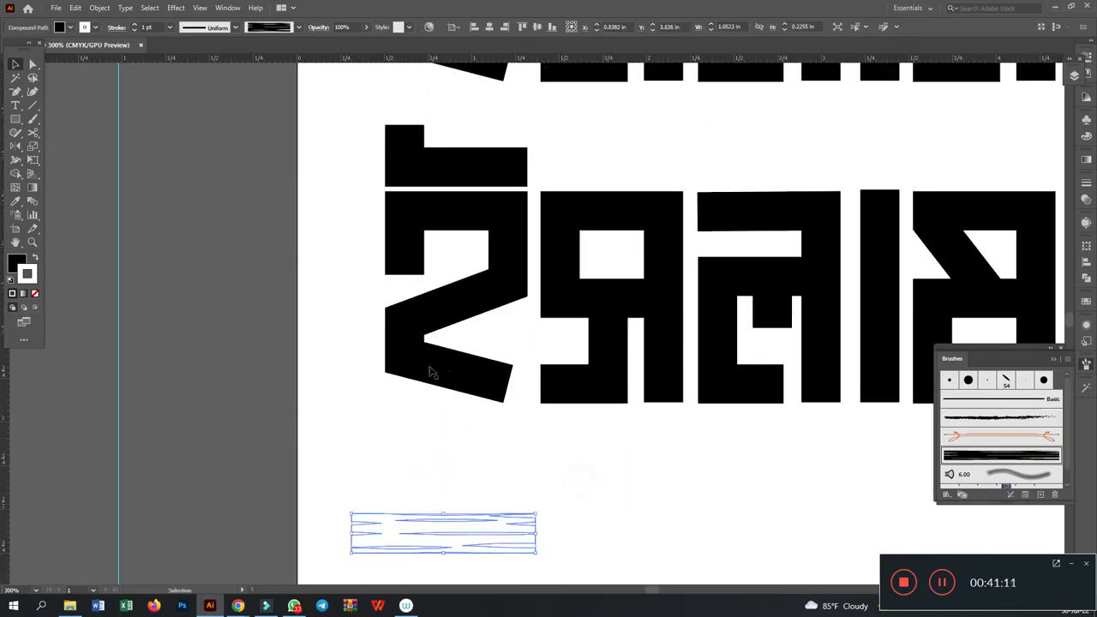
{"action": "left_click_drag", "start_coordinate": [453, 456], "coordinate": [245, 472]}
{"action": "left_click_drag", "start_coordinate": [113, 151], "coordinate": [831, 433]}
{"action": "left_click", "coordinate": [999, 456]}
{"action": "left_click", "coordinate": [554, 487]}
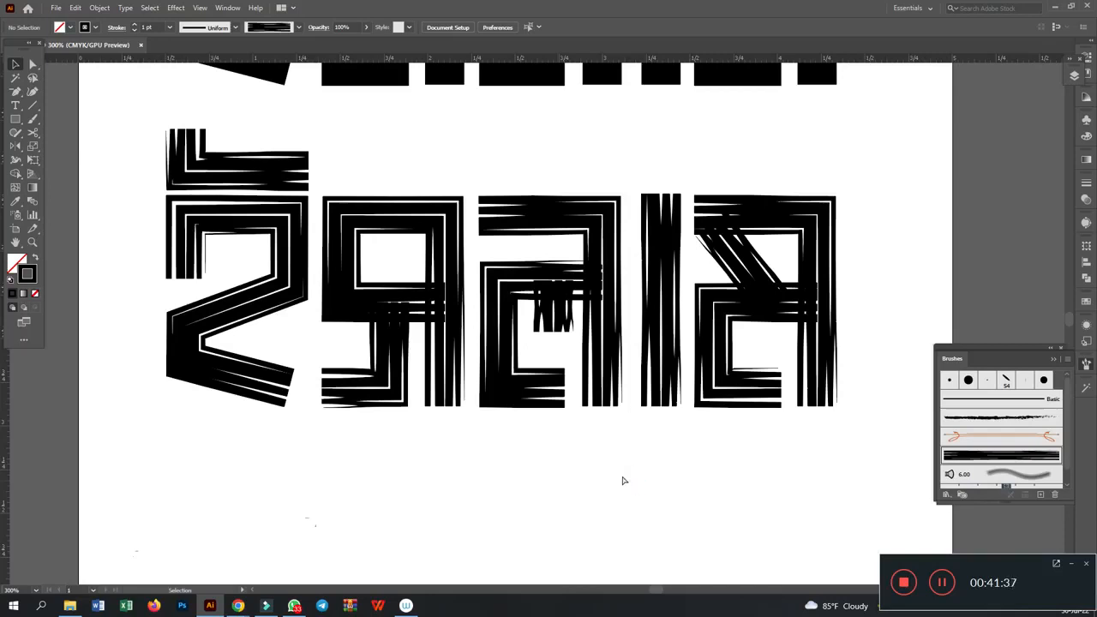
- Lengthen the short vertical stroke inside the third letter by pulling its lower anchor point further down
{"action": "key", "text": "ctrl+plus"}
{"action": "key", "text": "ctrl+plus"}
{"action": "left_click", "coordinate": [553, 296]}
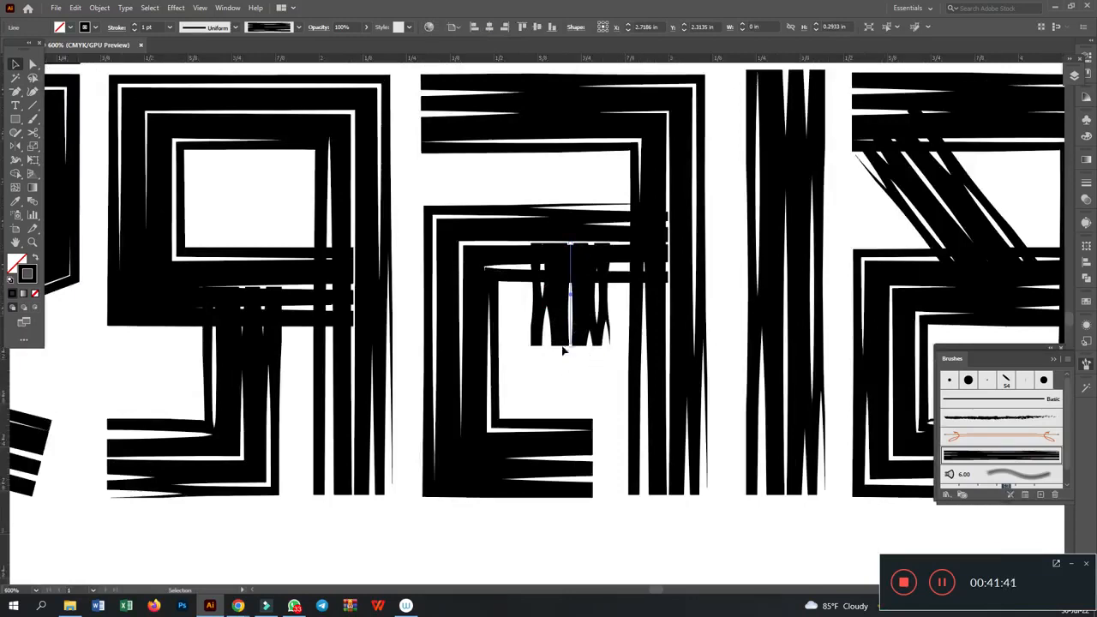
{"action": "left_click", "coordinate": [33, 64]}
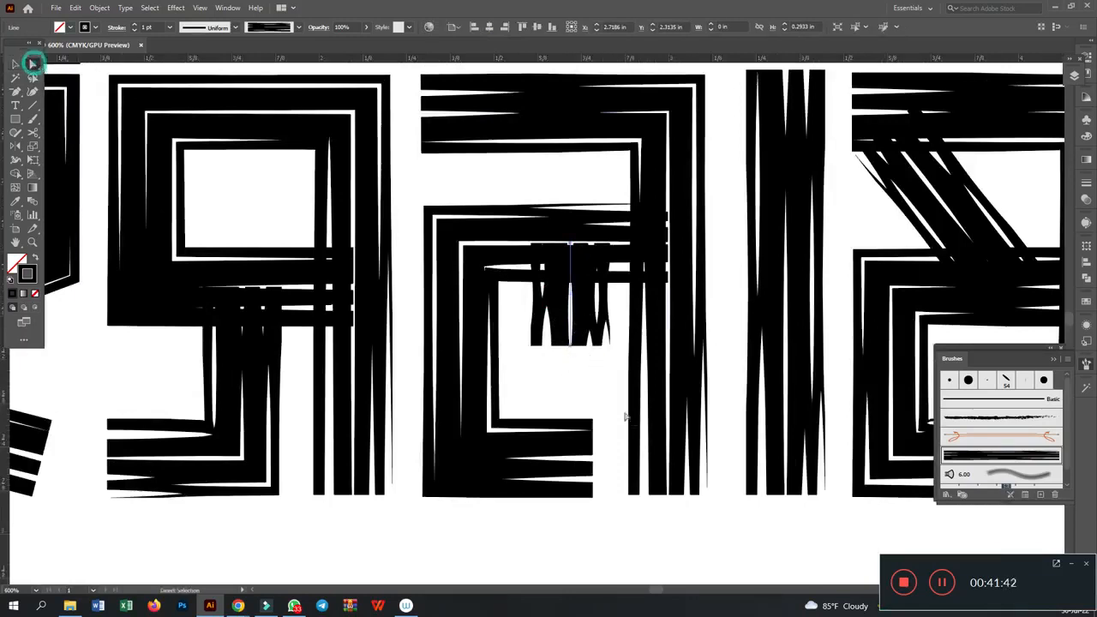
{"action": "left_click_drag", "start_coordinate": [549, 368], "coordinate": [571, 351]}
{"action": "left_click", "coordinate": [569, 353]}
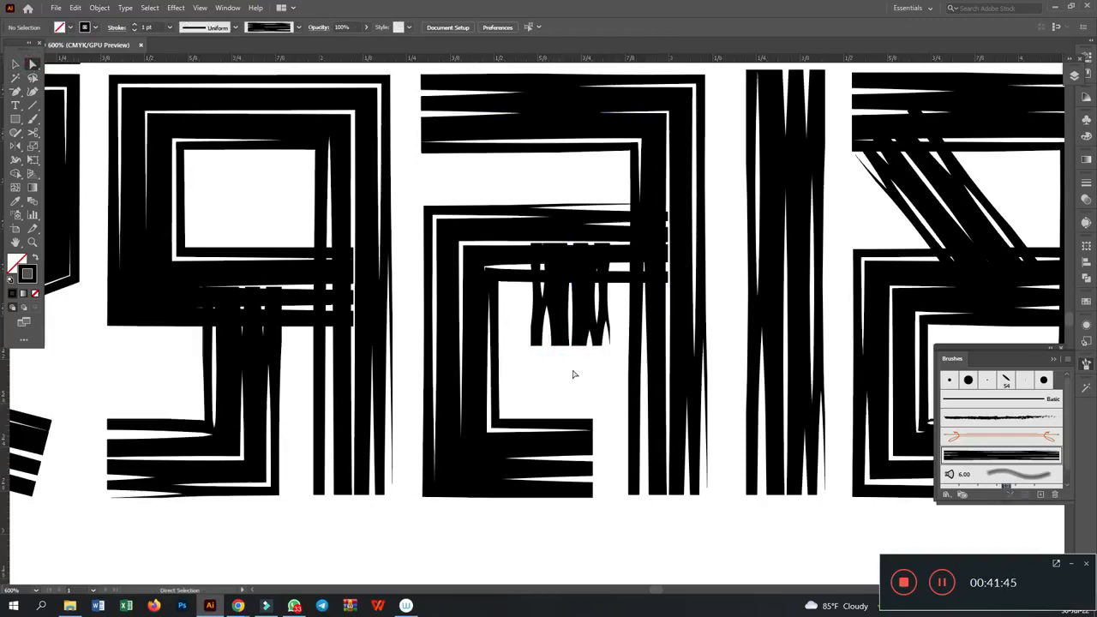
{"action": "left_click_drag", "start_coordinate": [572, 346], "coordinate": [572, 408]}
- Expand the appearance of the lengthened vertical stroke inside the third letter
{"action": "left_click", "coordinate": [14, 64]}
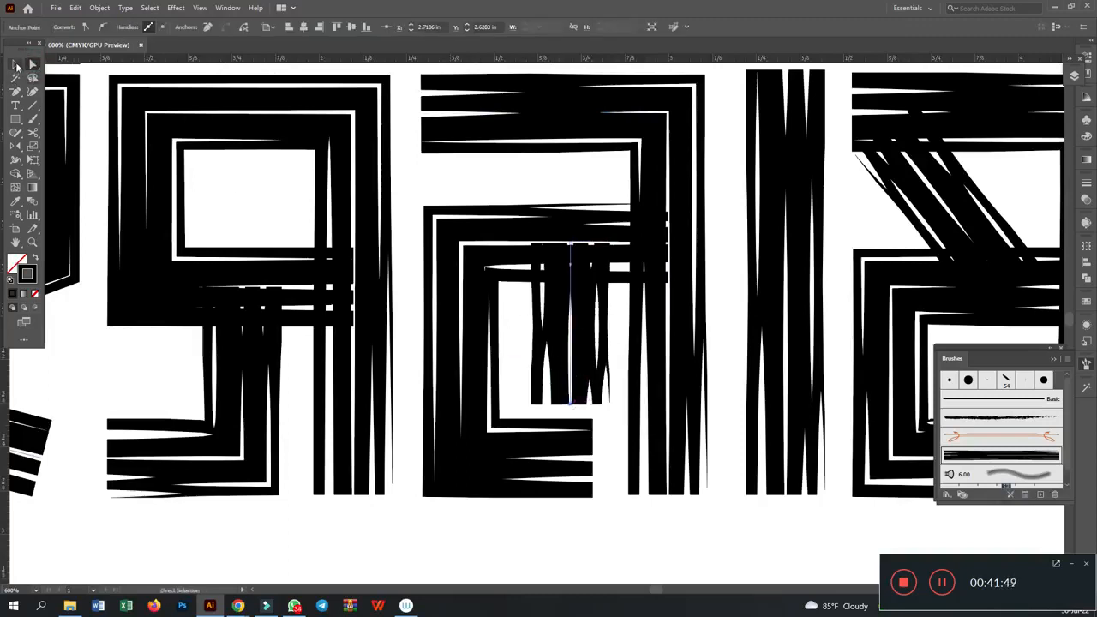
{"action": "left_click", "coordinate": [100, 8]}
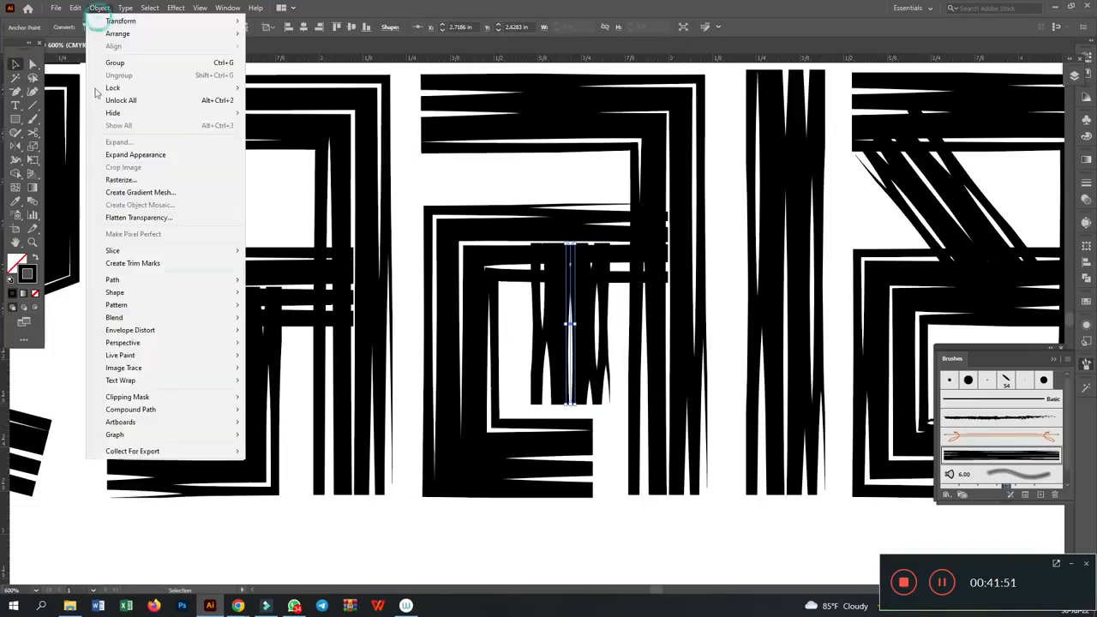
{"action": "left_click", "coordinate": [176, 151]}
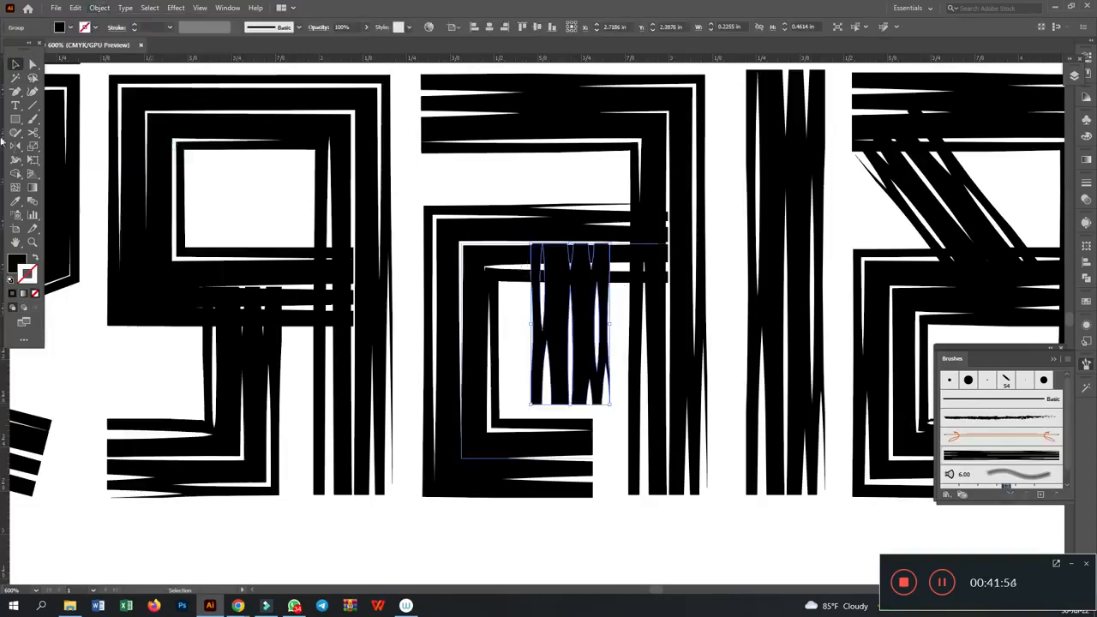
- Erase the upper overlap and the lower end of the expanded short stroke with straight Eraser cuts
{"action": "right_click", "coordinate": [35, 138]}
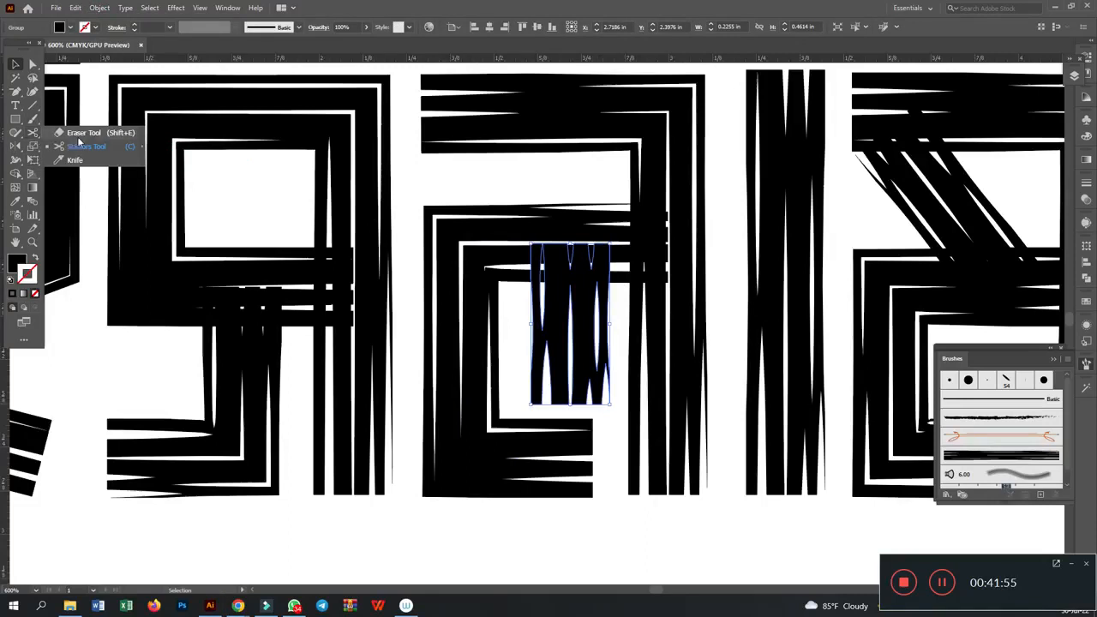
{"action": "left_click", "coordinate": [88, 134]}
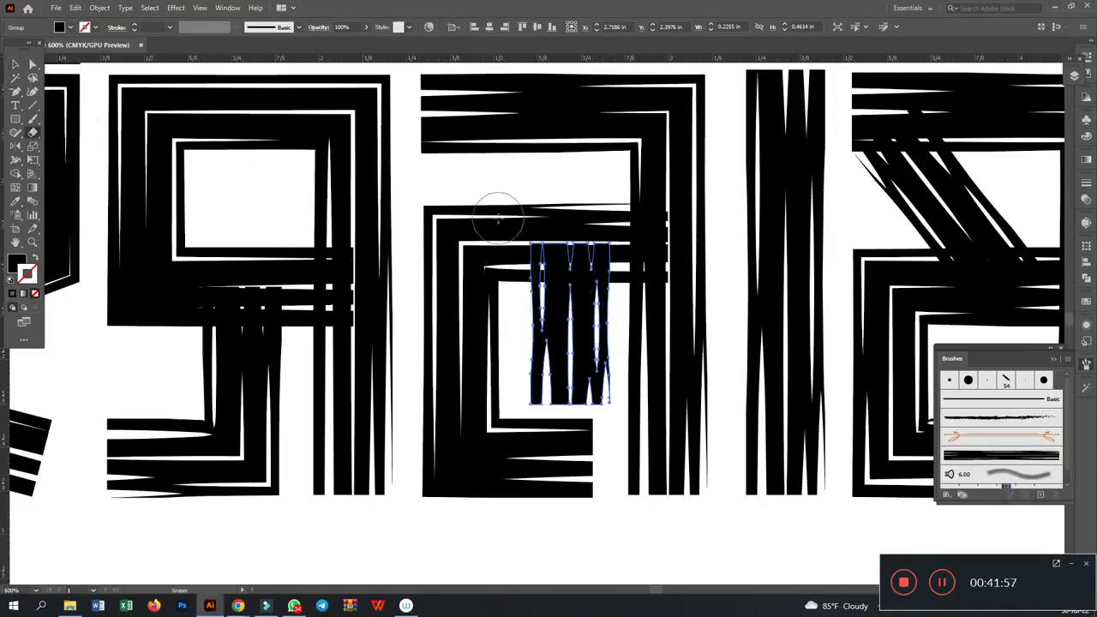
{"action": "left_click_drag", "start_coordinate": [464, 209], "coordinate": [652, 279]}
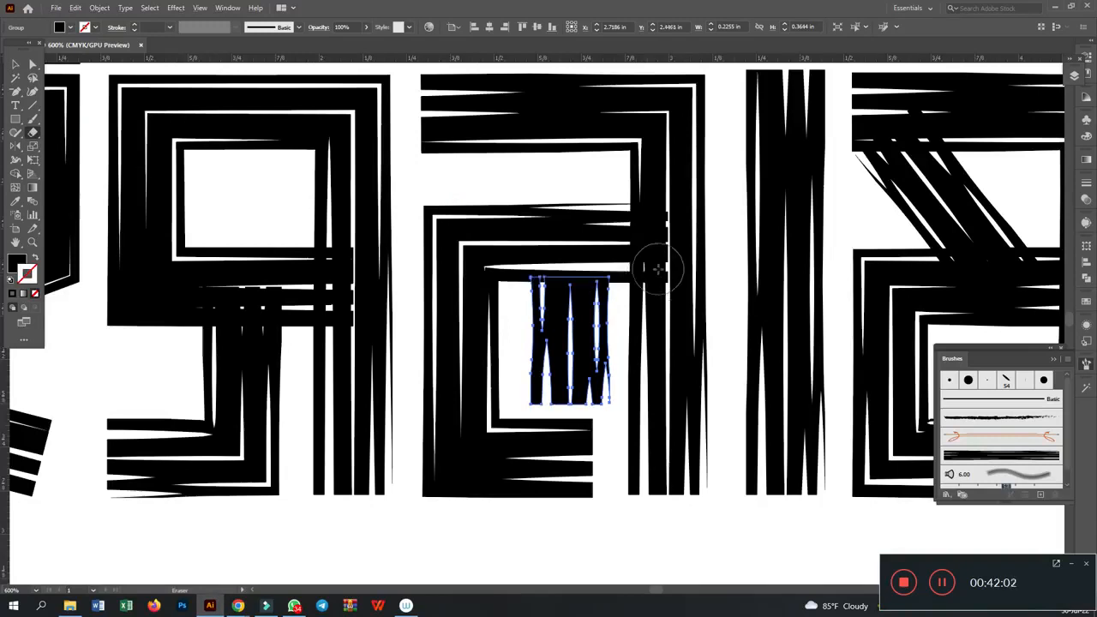
{"action": "mouse_move", "coordinate": [665, 460]}
{"action": "left_mouse_down"}
{"action": "mouse_move", "coordinate": [501, 396]}
{"action": "mouse_move", "coordinate": [499, 364]}
{"action": "left_mouse_up"}
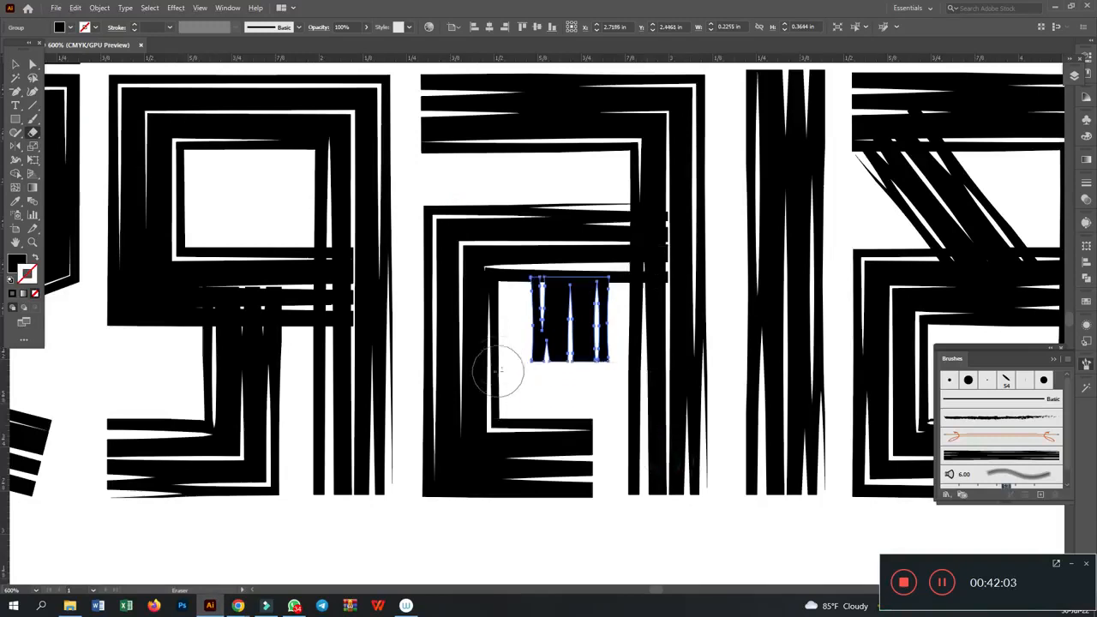
{"action": "key", "text": "v"}
{"action": "left_click", "coordinate": [571, 392]}
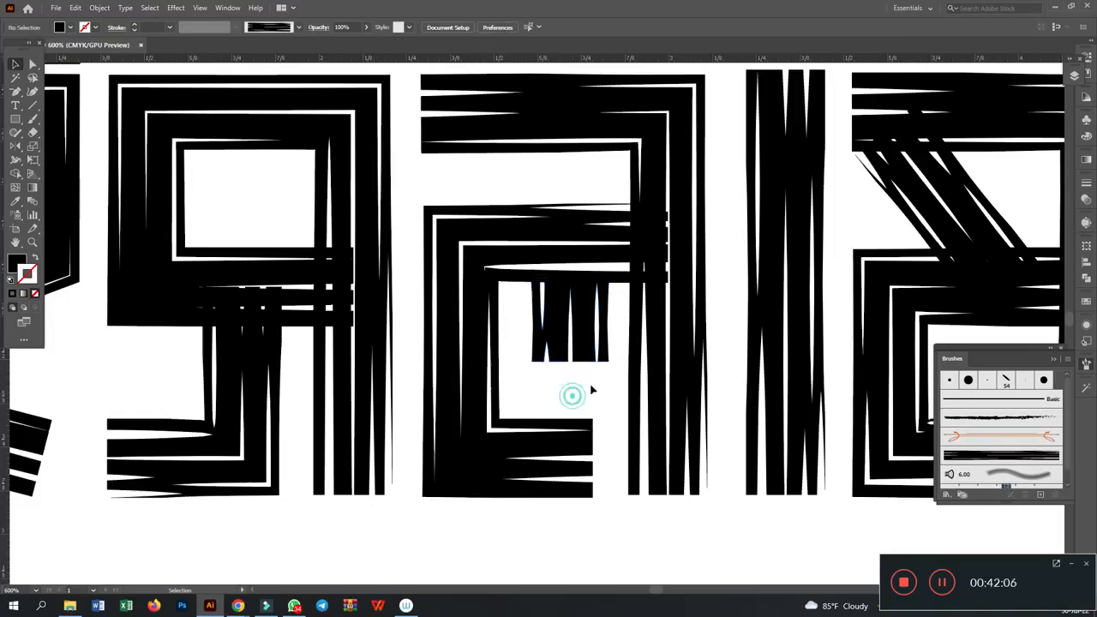
- Expand the third letter's C-shaped stroke and erase the ends that overlap the vertical stem
{"action": "left_click", "coordinate": [652, 256]}
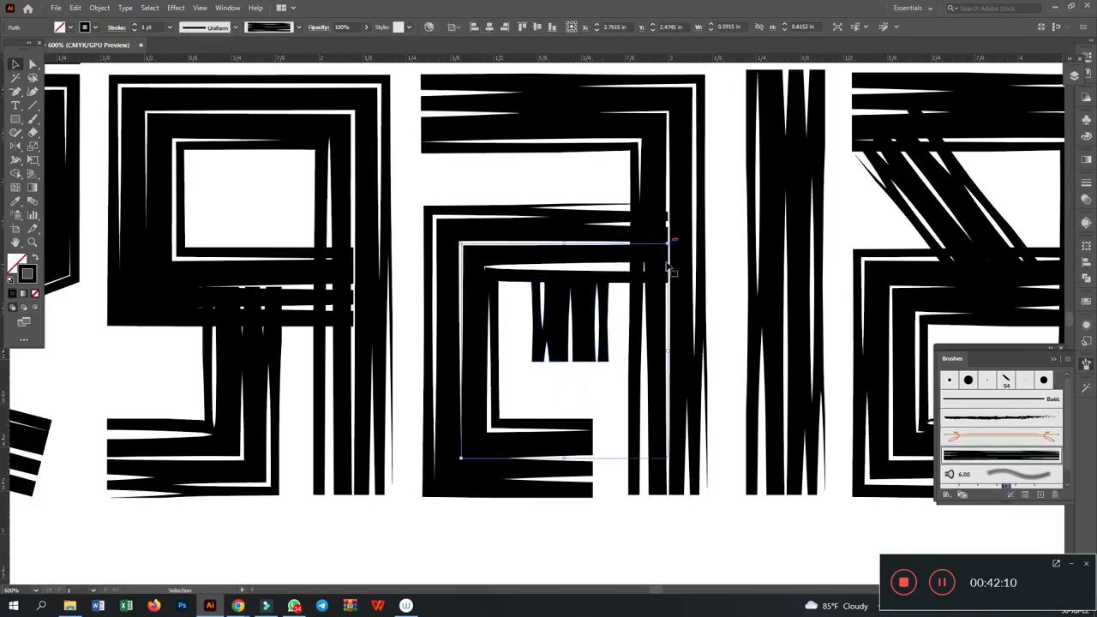
{"action": "left_click", "coordinate": [89, 9]}
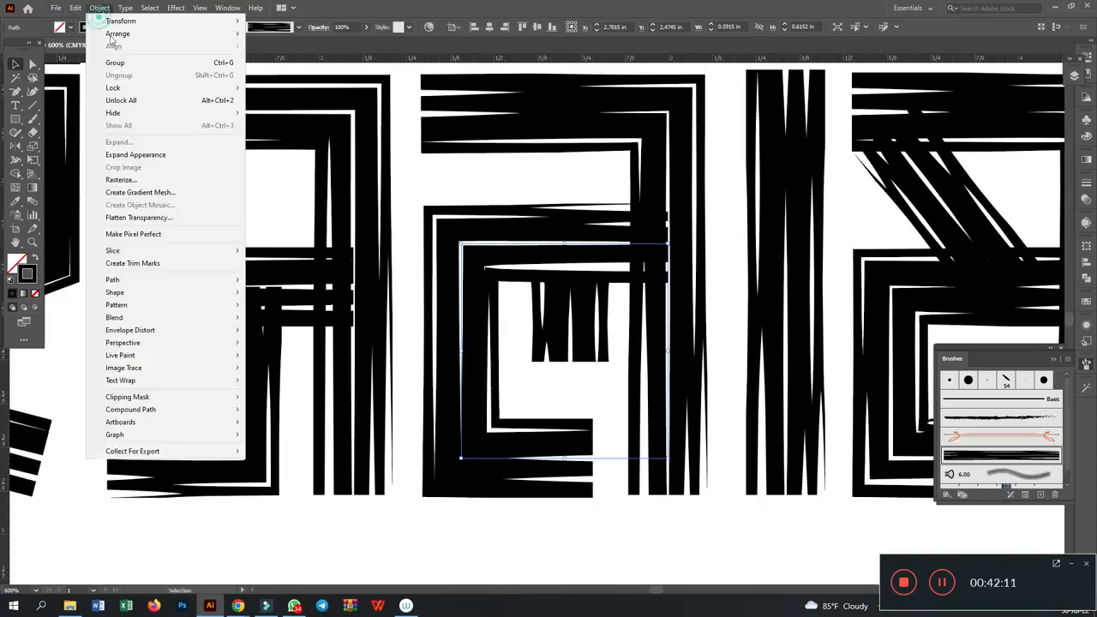
{"action": "left_click", "coordinate": [146, 153]}
{"action": "left_click", "coordinate": [33, 133]}
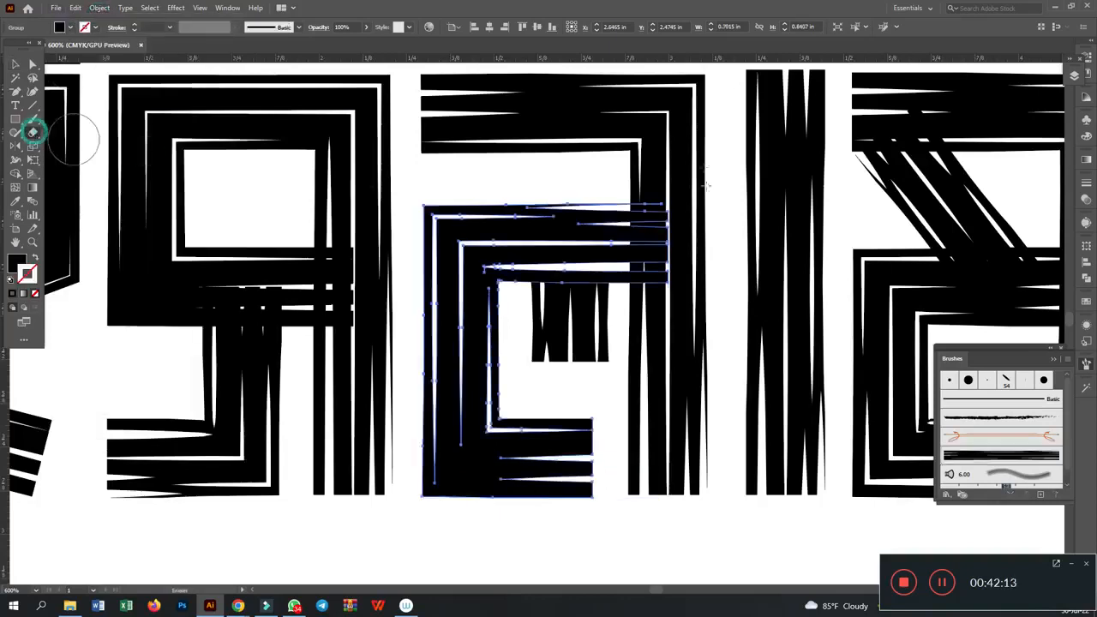
{"action": "mouse_move", "coordinate": [716, 137]}
{"action": "left_mouse_down"}
{"action": "mouse_move", "coordinate": [662, 336]}
{"action": "mouse_move", "coordinate": [636, 359]}
{"action": "left_mouse_up"}
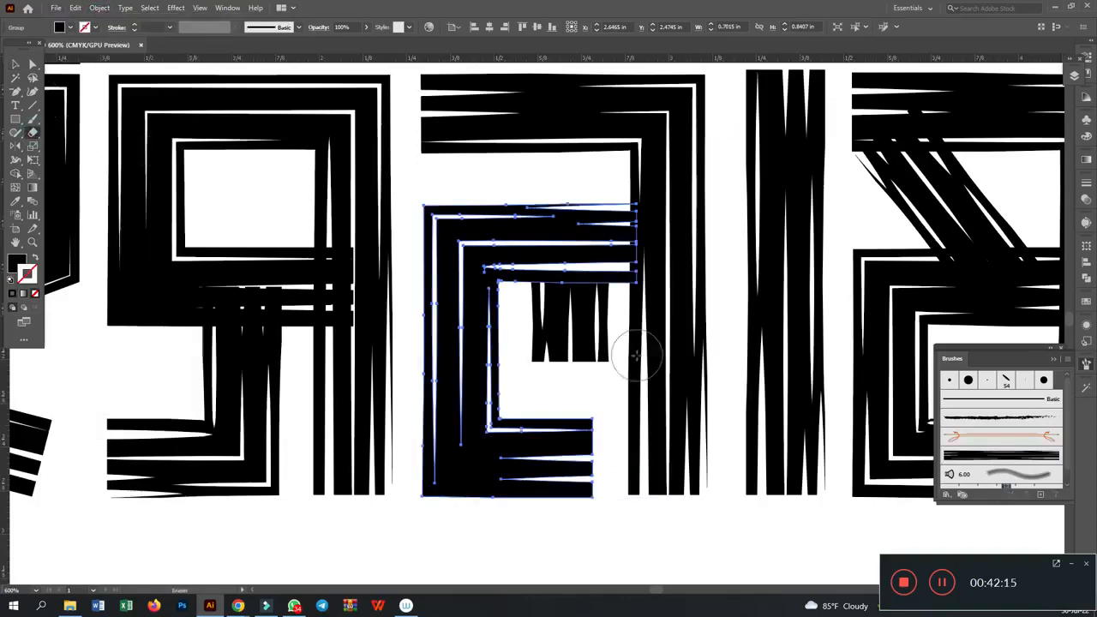
{"action": "left_click", "coordinate": [15, 64]}
- Expand the appearance of the second letter's textured brush stroke
{"action": "left_click", "coordinate": [258, 401]}
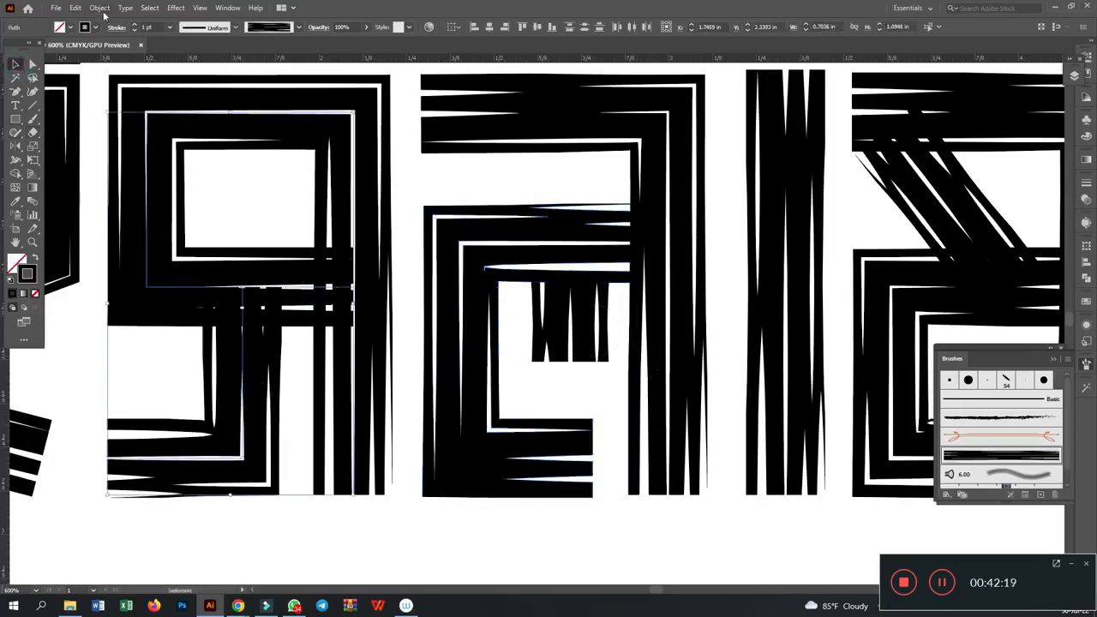
{"action": "left_click", "coordinate": [101, 8]}
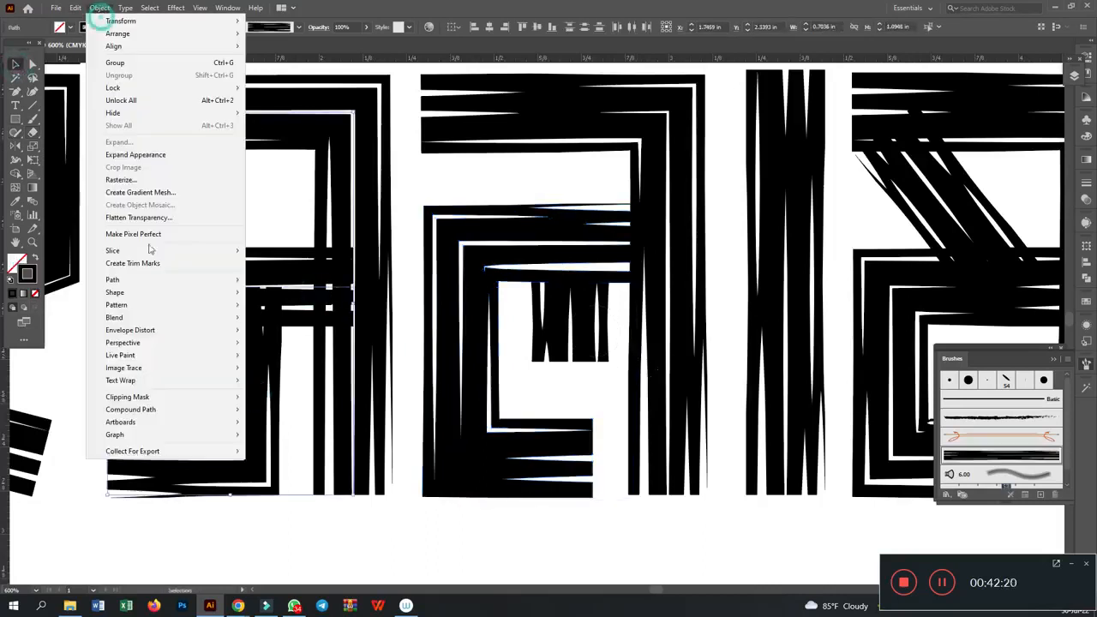
{"action": "left_click", "coordinate": [136, 155]}
{"action": "left_click", "coordinate": [348, 540]}
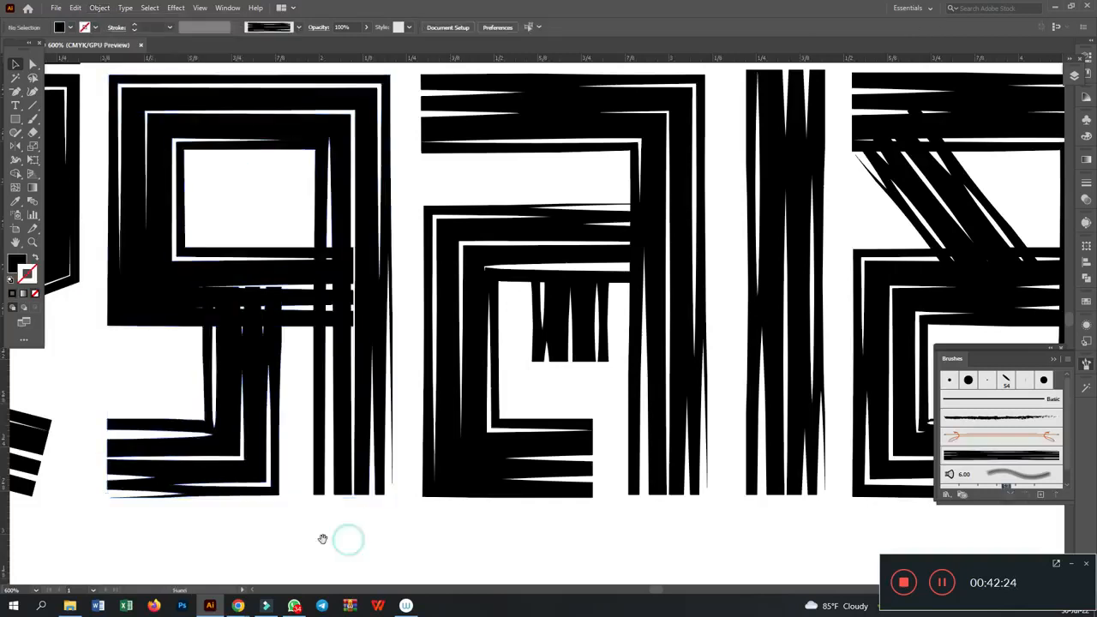
{"action": "left_click_drag", "start_coordinate": [321, 540], "coordinate": [492, 533]}
{"action": "left_click", "coordinate": [400, 277]}
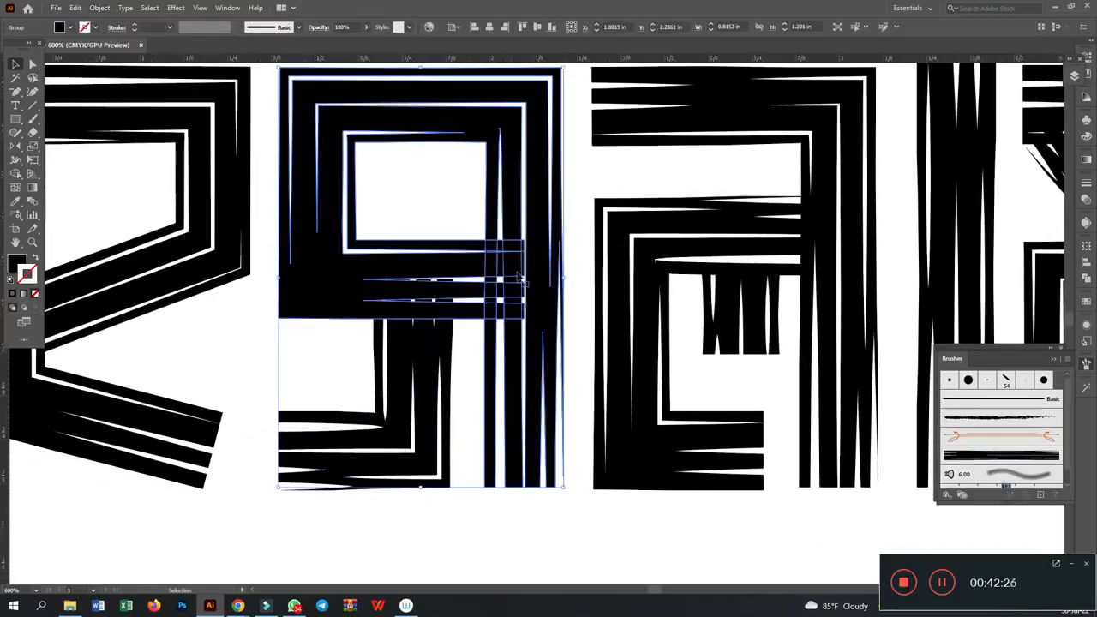
{"action": "left_click", "coordinate": [496, 516]}
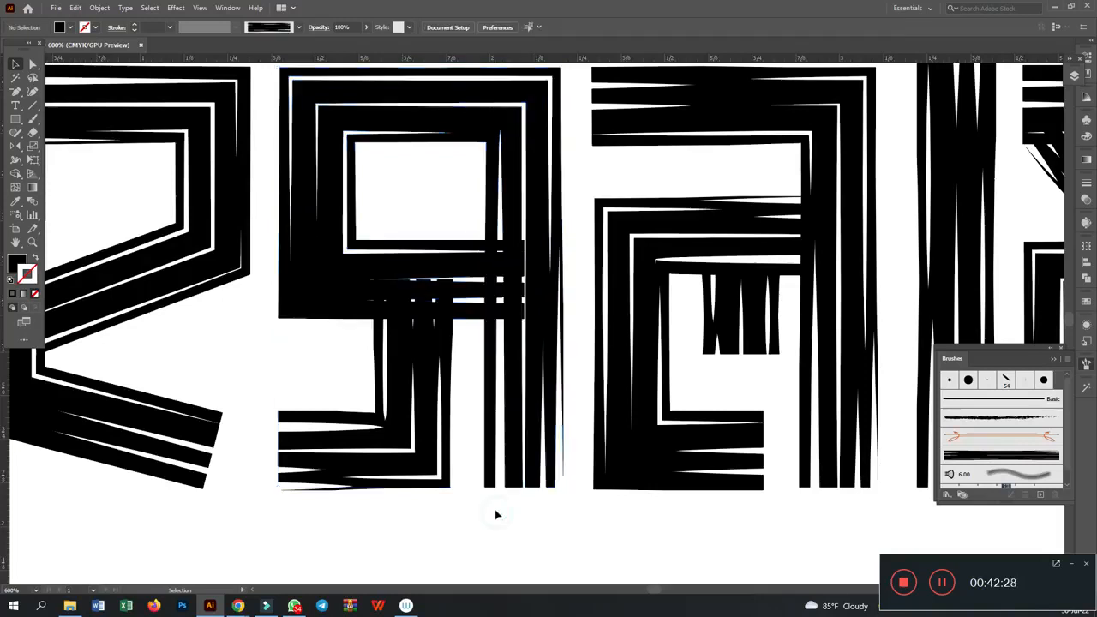
- Undo the second letter's expansion and pull the loop's inner end anchor back to the stem's left edge
{"action": "left_click", "coordinate": [476, 290]}
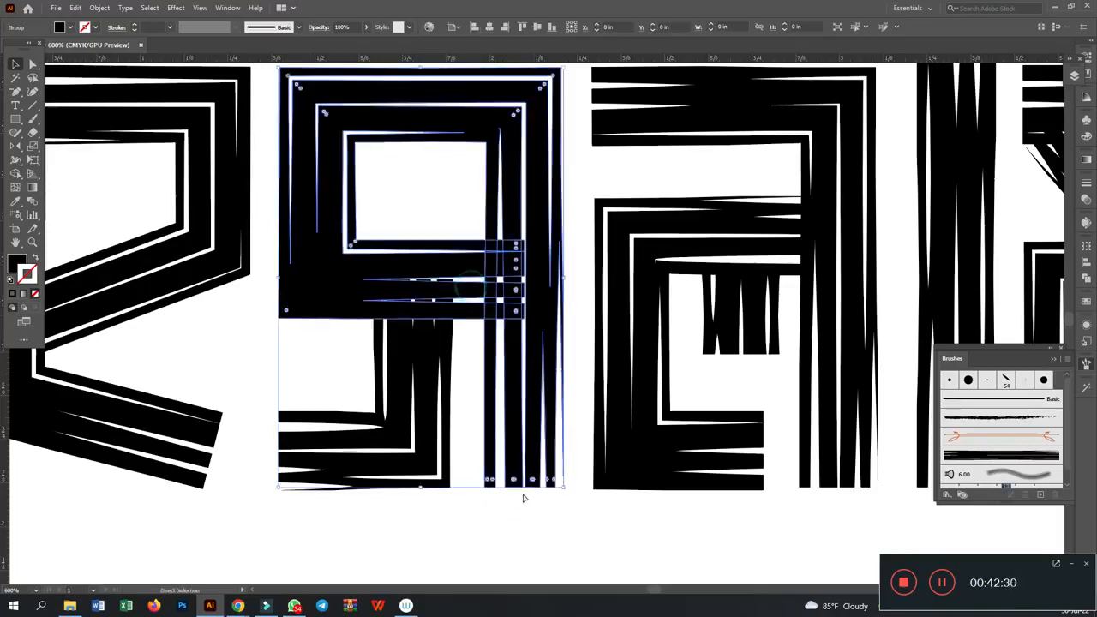
{"action": "key", "text": "ctrl+z"}
{"action": "key", "text": "a"}
{"action": "left_click", "coordinate": [263, 358]}
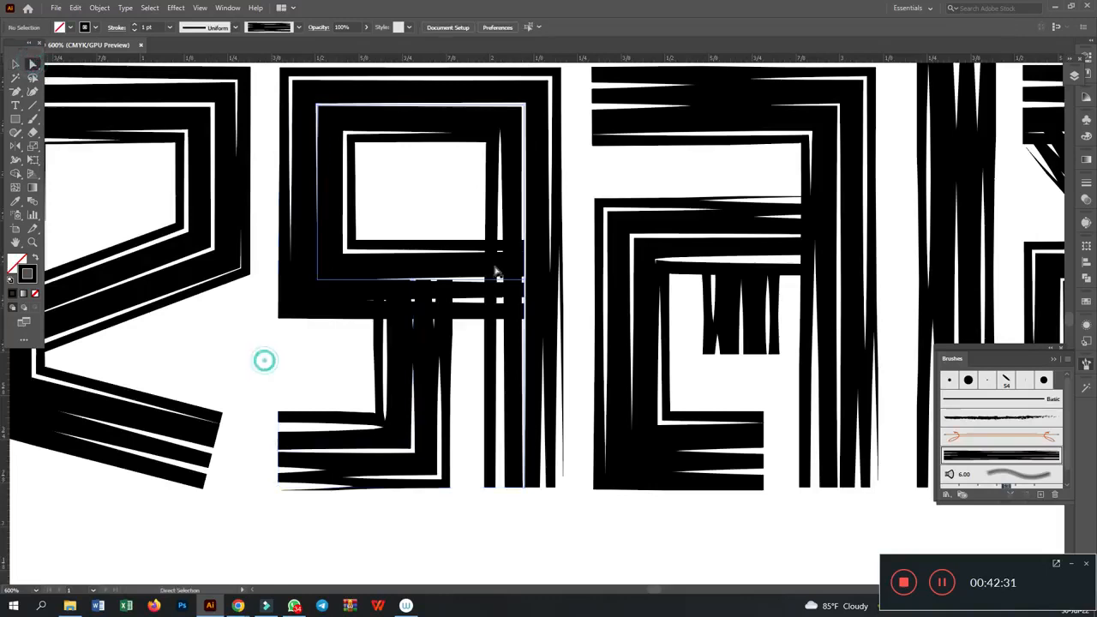
{"action": "left_click", "coordinate": [523, 279]}
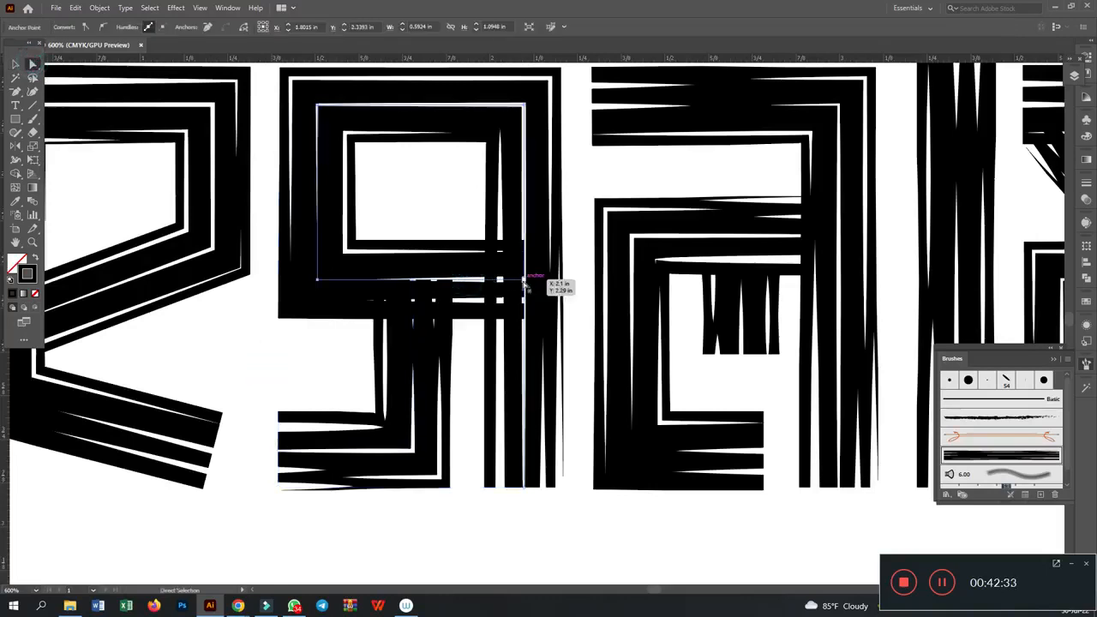
{"action": "key", "text": "Delete"}
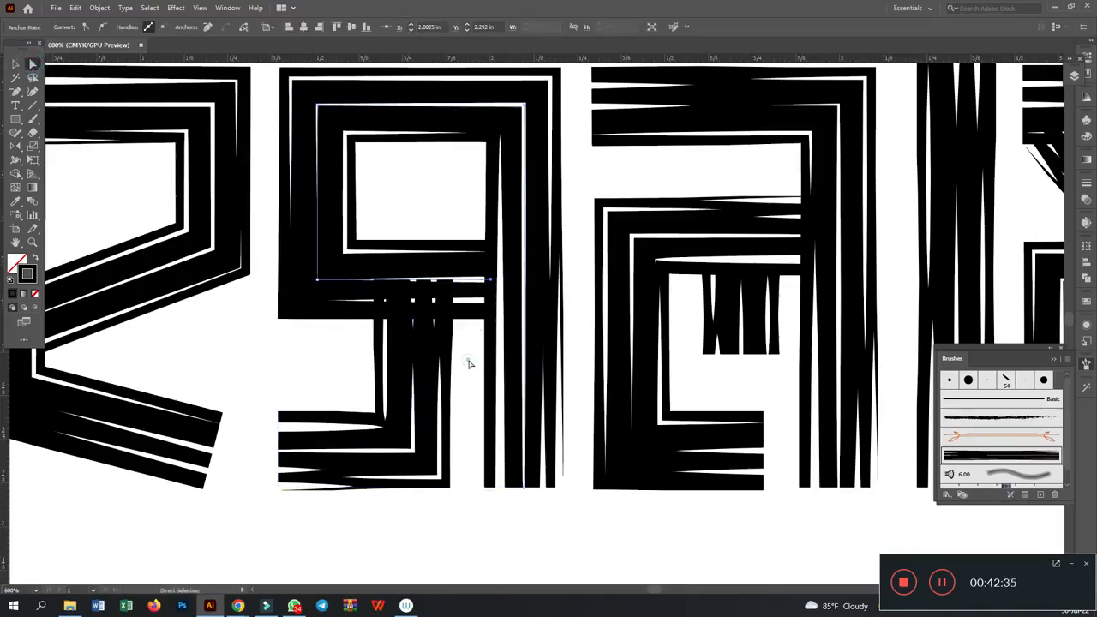
- Lower the upper end anchor of the second letter's hook so it no longer overlaps the loop
{"action": "left_click", "coordinate": [421, 294]}
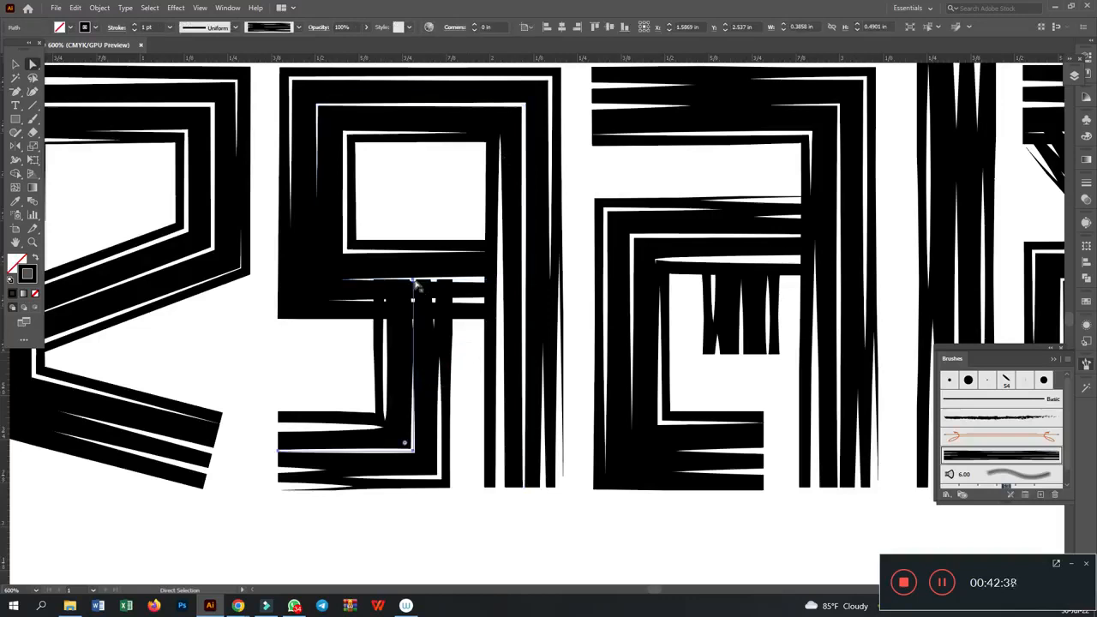
{"action": "left_click_drag", "start_coordinate": [414, 281], "coordinate": [413, 313]}
{"action": "left_click", "coordinate": [301, 375]}
- Shorten the last letter's lower horizontal stroke so its end meets the left edge of the vertical stem
{"action": "key", "text": "space"}
{"action": "left_click_drag", "start_coordinate": [291, 353], "coordinate": [224, 379]}
{"action": "left_click_drag", "start_coordinate": [675, 360], "coordinate": [318, 354]}
{"action": "left_click_drag", "start_coordinate": [826, 357], "coordinate": [750, 357]}
{"action": "left_click", "coordinate": [578, 161]}
{"action": "left_click", "coordinate": [556, 144]}
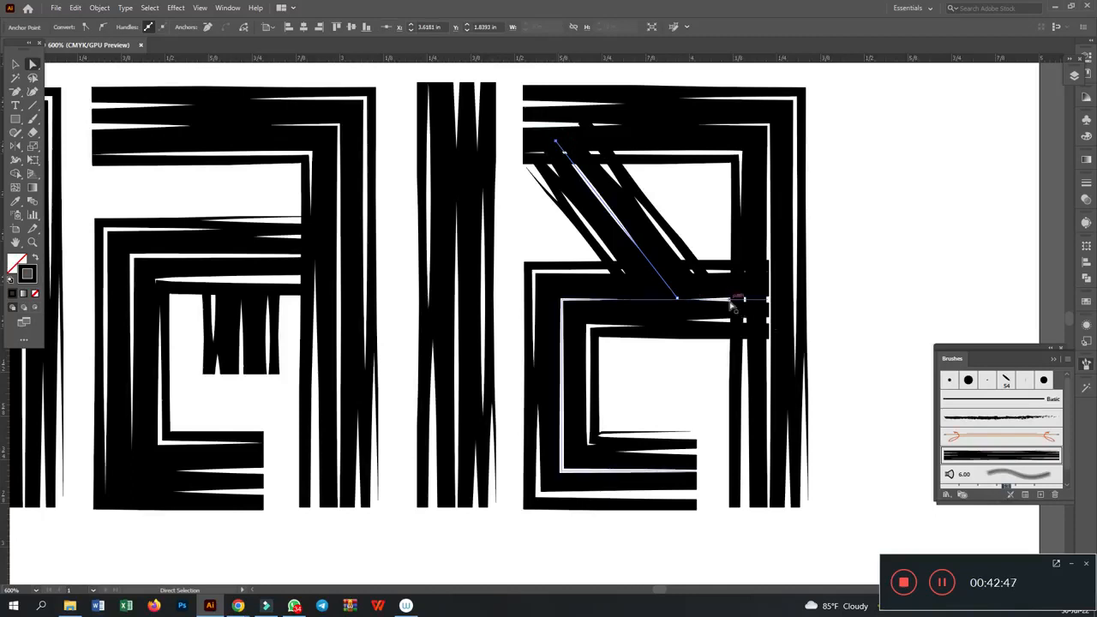
{"action": "left_click", "coordinate": [730, 300]}
{"action": "left_click_drag", "start_coordinate": [769, 299], "coordinate": [730, 301]}
{"action": "left_click", "coordinate": [911, 271]}
- Expand the appearance of the last letter's diagonal stroke and erase its ends where they overlap the horizontal strokes
{"action": "left_click", "coordinate": [625, 238]}
{"action": "left_click", "coordinate": [16, 63]}
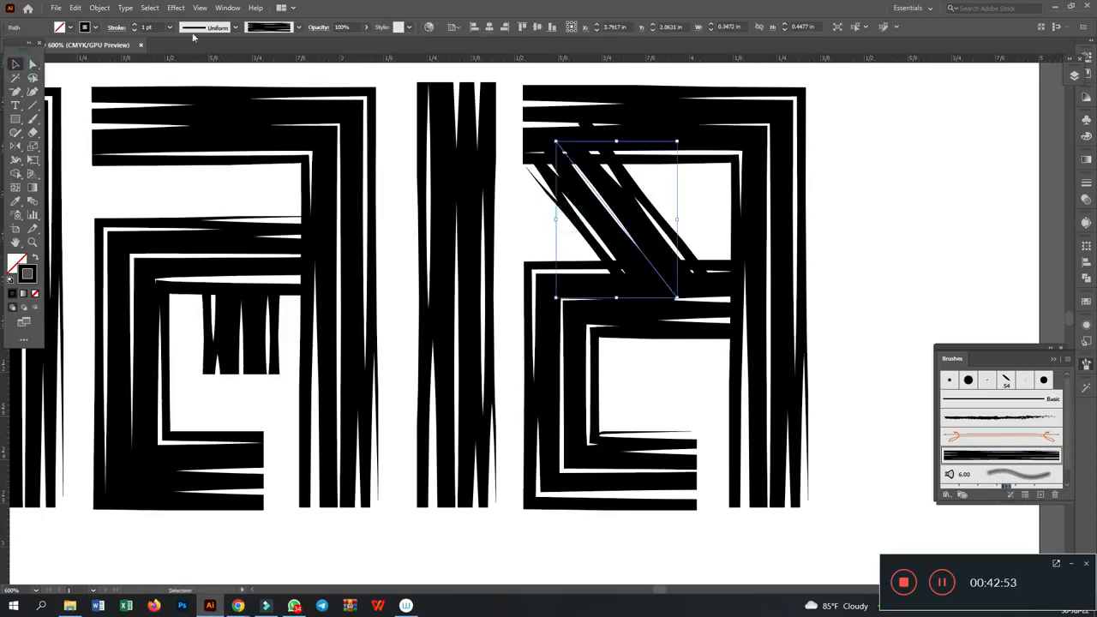
{"action": "left_click", "coordinate": [100, 8]}
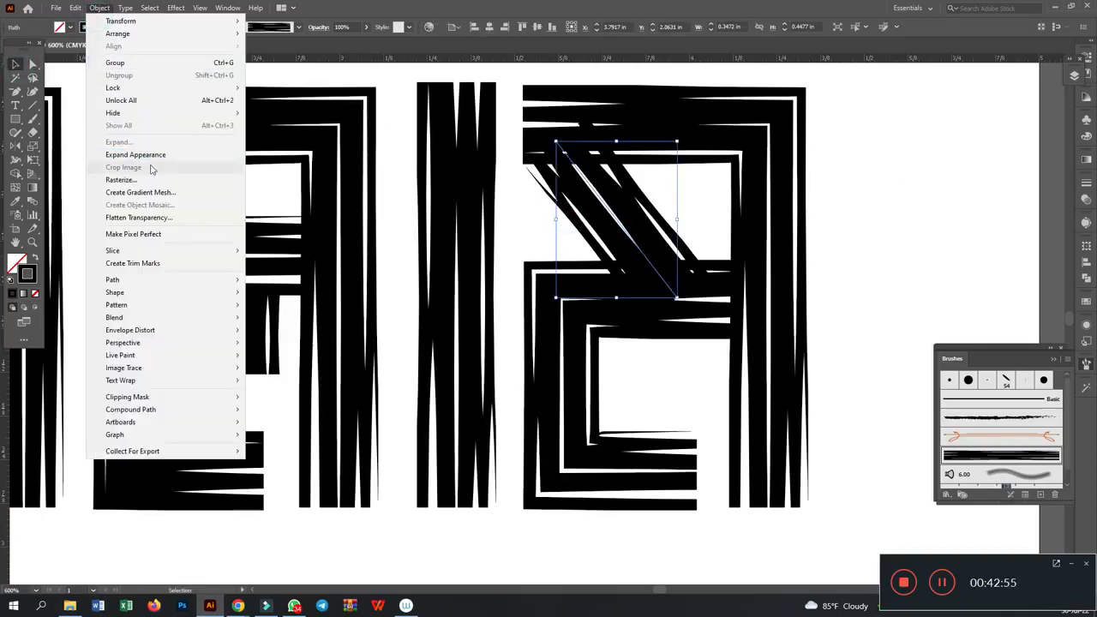
{"action": "left_click", "coordinate": [158, 156]}
{"action": "left_click", "coordinate": [32, 133]}
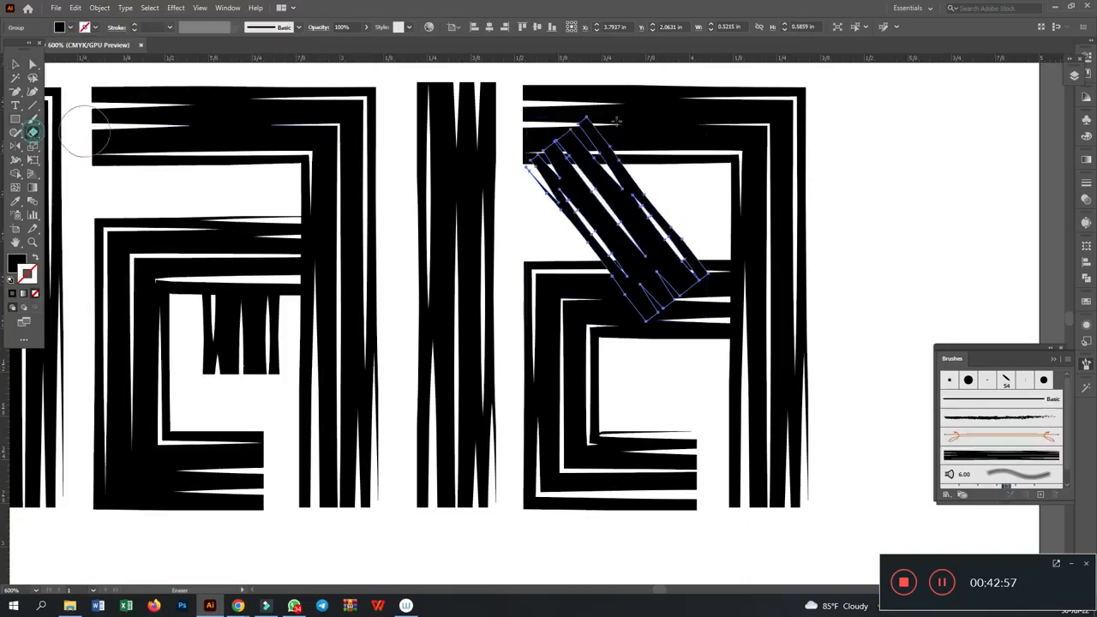
{"action": "mouse_move", "coordinate": [449, 84]}
{"action": "left_mouse_down"}
{"action": "mouse_move", "coordinate": [637, 124]}
{"action": "mouse_move", "coordinate": [661, 162]}
{"action": "left_mouse_up"}
{"action": "mouse_move", "coordinate": [821, 380]}
{"action": "left_mouse_down"}
{"action": "mouse_move", "coordinate": [522, 304]}
{"action": "mouse_move", "coordinate": [536, 263]}
{"action": "left_mouse_up"}
{"action": "left_click", "coordinate": [16, 65]}
{"action": "left_click", "coordinate": [902, 206]}
- Select the whole textured lettering and move it off the artboard to the right
{"action": "key", "text": "ctrl+minus"}
{"action": "key", "text": "ctrl+minus"}
{"action": "key", "text": "ctrl+minus"}
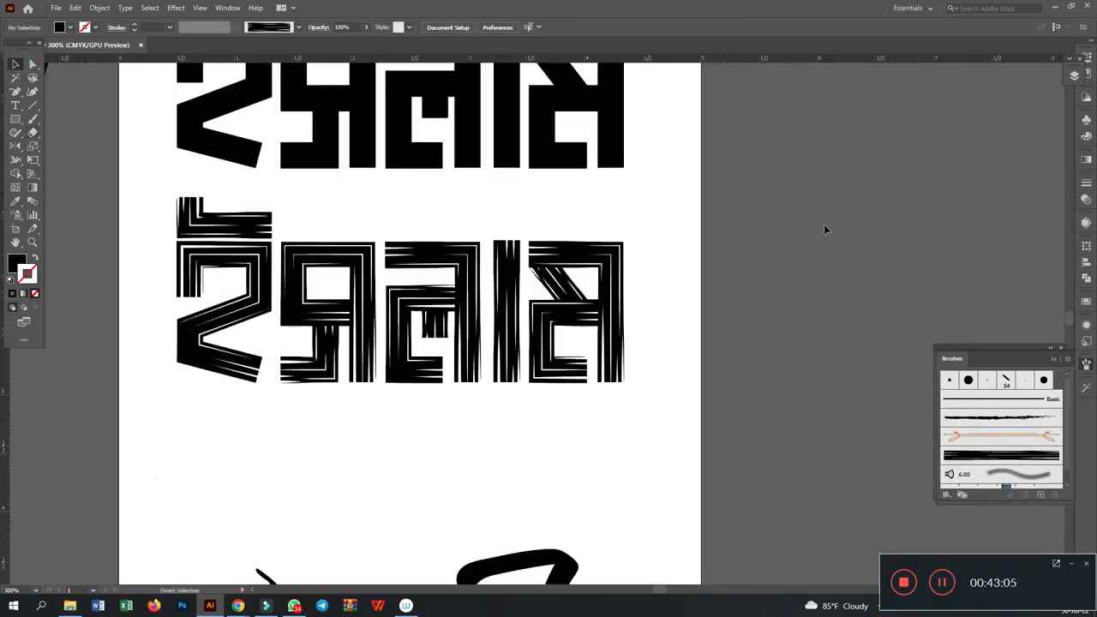
{"action": "left_click_drag", "start_coordinate": [738, 299], "coordinate": [858, 283]}
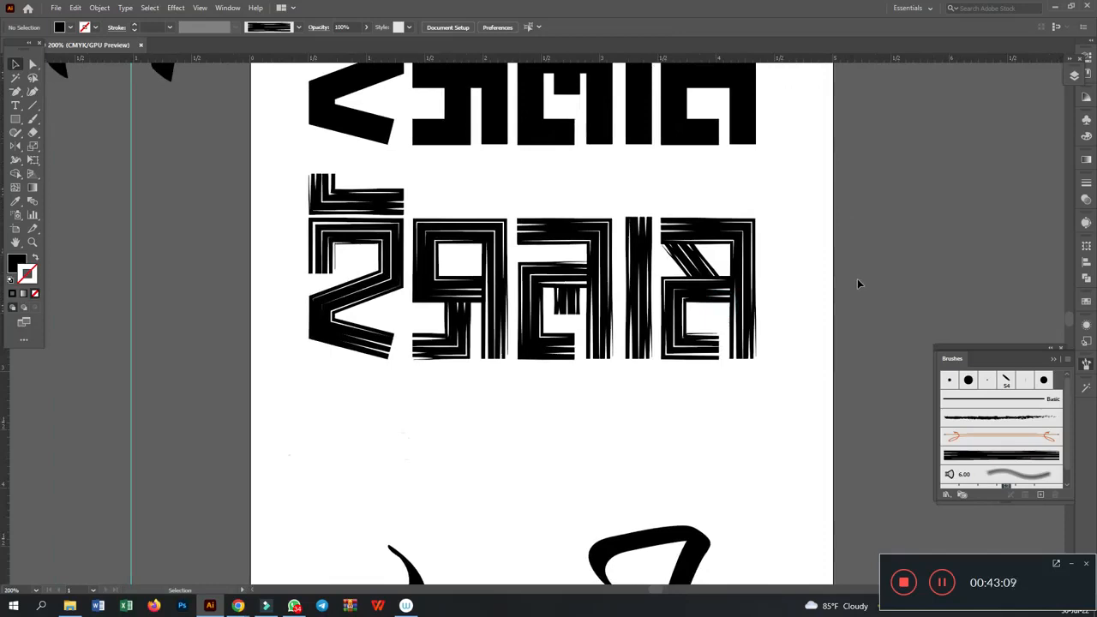
{"action": "scroll", "coordinate": [855, 271], "scroll_direction": "up", "scroll_amount": 2}
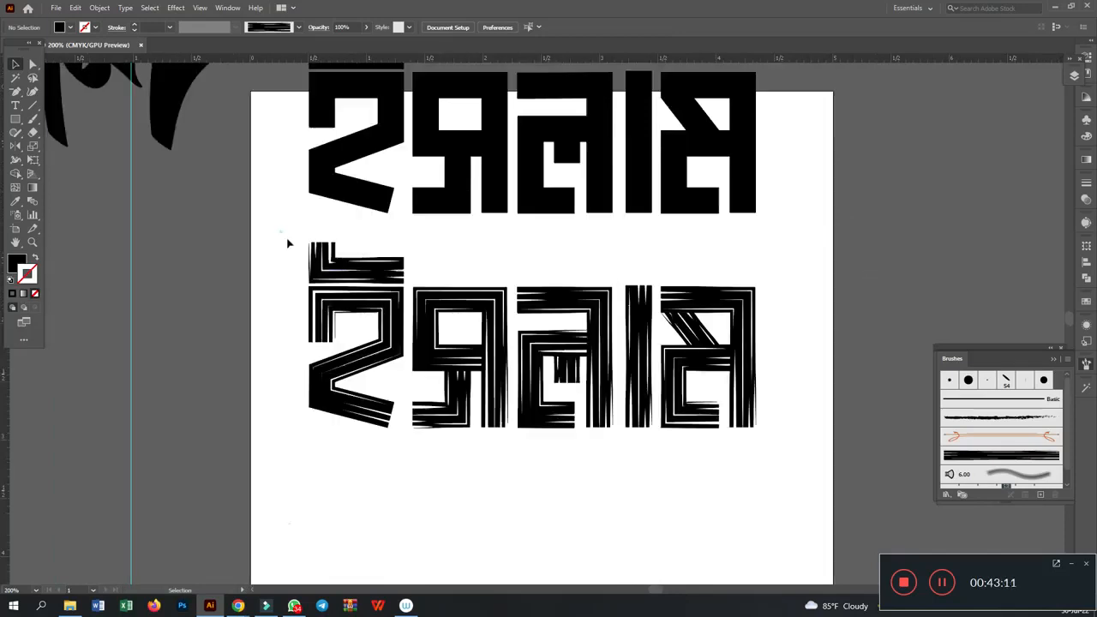
{"action": "left_click_drag", "start_coordinate": [282, 237], "coordinate": [682, 447]}
{"action": "left_click_drag", "start_coordinate": [366, 298], "coordinate": [916, 210]}
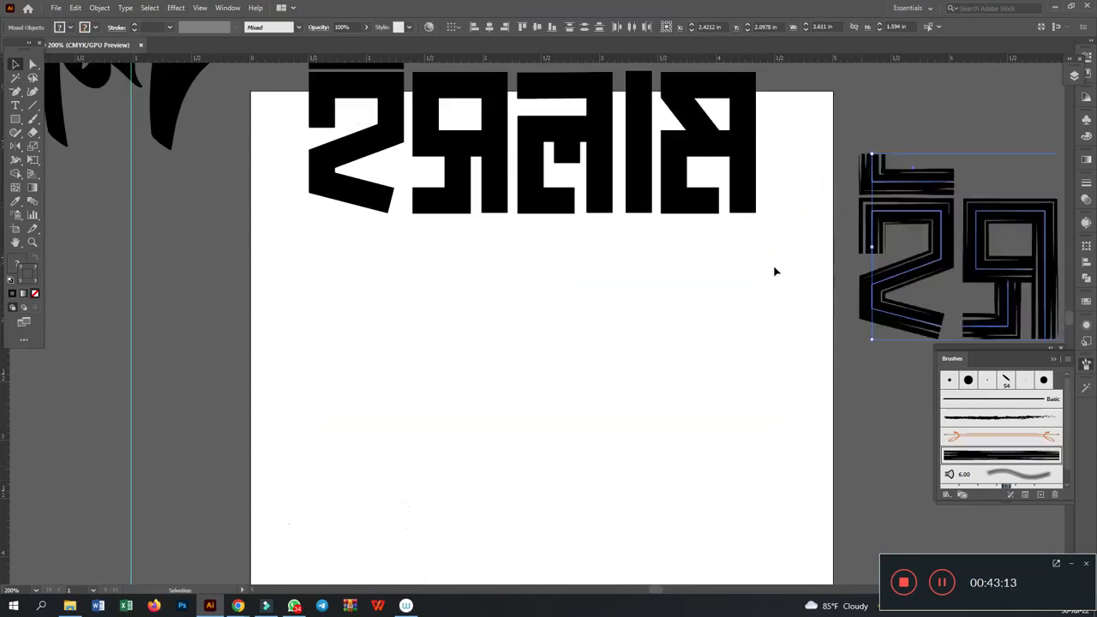
- Duplicate the solid block lettering into the empty area below the original on the artboard
{"action": "scroll", "coordinate": [731, 301], "scroll_direction": "up", "scroll_amount": 2}
{"action": "left_click_drag", "start_coordinate": [341, 90], "coordinate": [756, 364]}
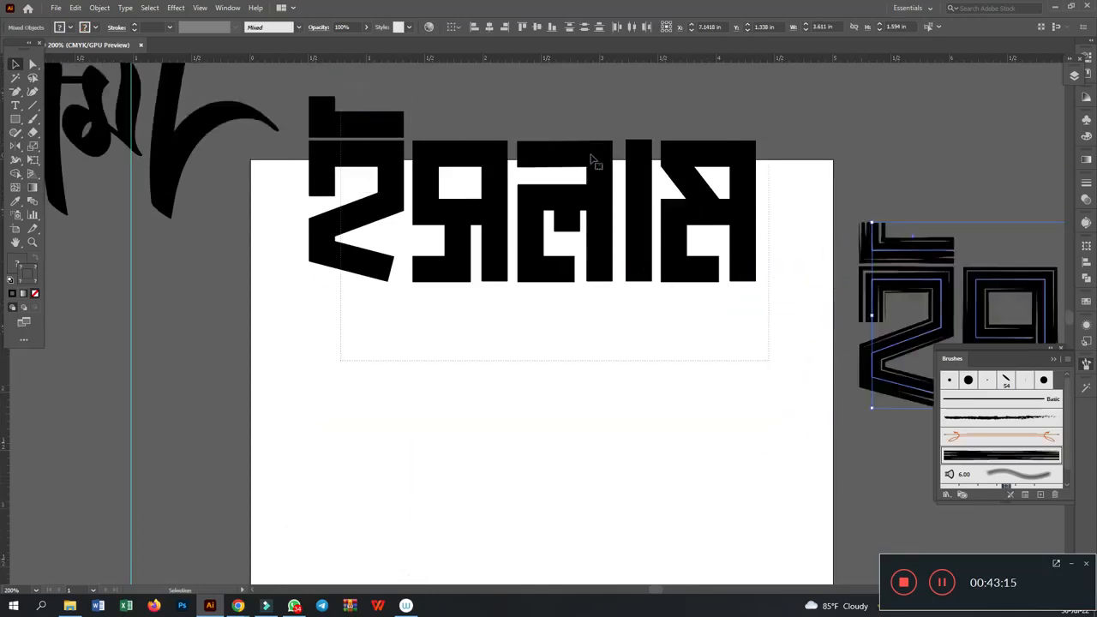
{"action": "left_click_drag", "start_coordinate": [592, 159], "coordinate": [594, 433]}
{"action": "scroll", "coordinate": [590, 384], "scroll_direction": "down", "scroll_amount": 2}
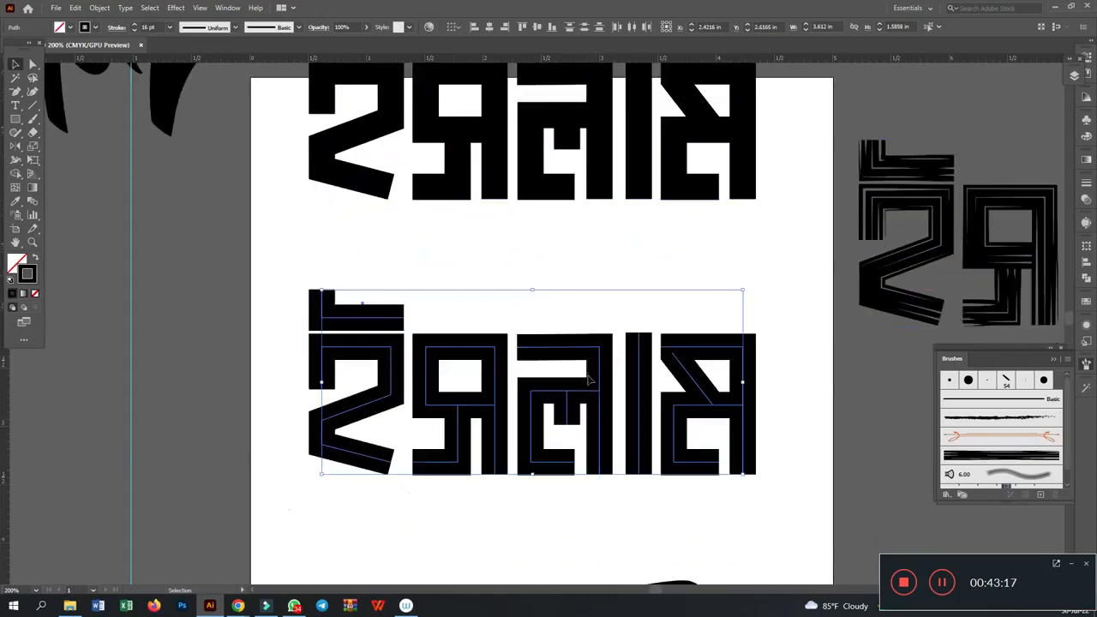
{"action": "scroll", "coordinate": [575, 387], "scroll_direction": "down", "scroll_amount": 4}
{"action": "key", "text": "ctrl+plus"}
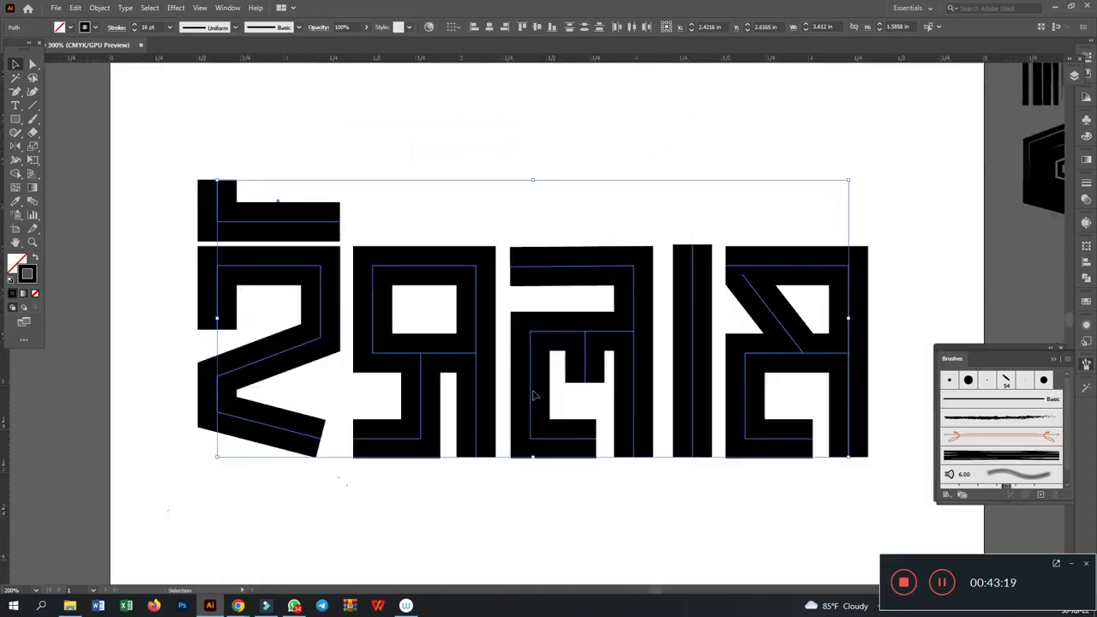
- Round the upper-left corner of the copied first letter's main stroke to a radius of about 0.19 in
{"action": "left_click", "coordinate": [32, 65]}
{"action": "left_click", "coordinate": [405, 151]}
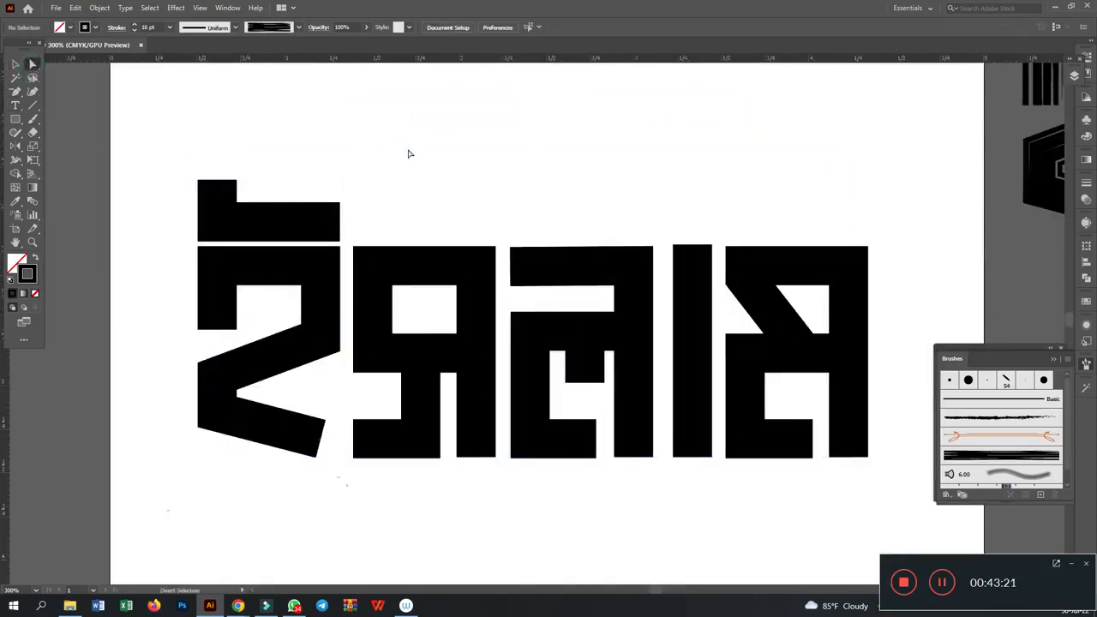
{"action": "left_click_drag", "start_coordinate": [186, 256], "coordinate": [254, 284]}
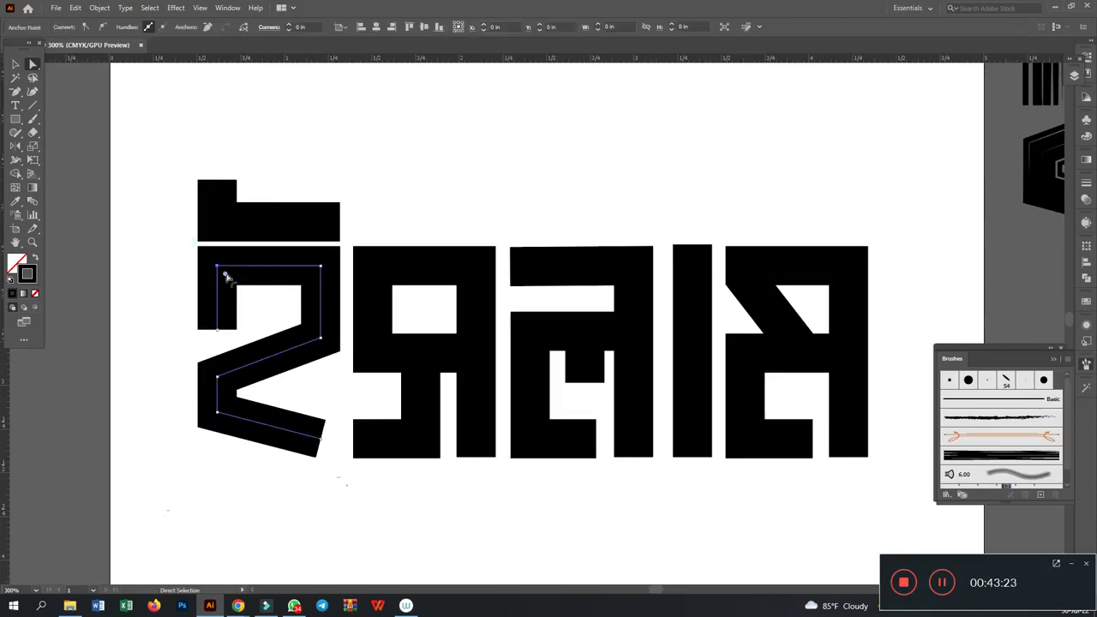
{"action": "left_click_drag", "start_coordinate": [35, 65], "coordinate": [74, 69]}
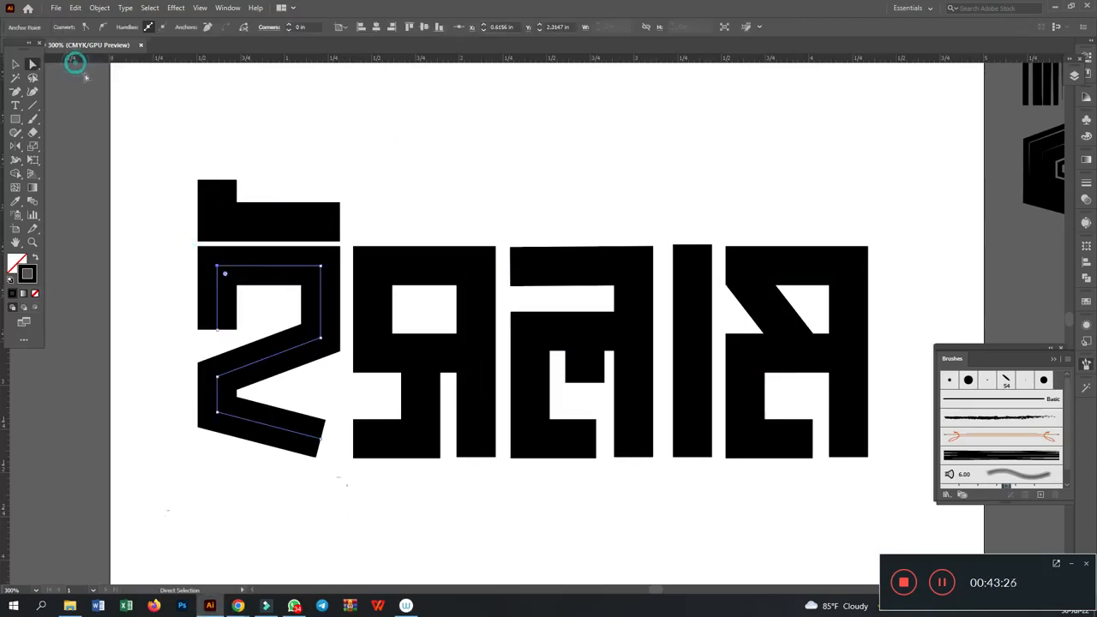
{"action": "left_click", "coordinate": [108, 128]}
{"action": "left_click_drag", "start_coordinate": [196, 254], "coordinate": [244, 279]}
{"action": "left_click", "coordinate": [177, 258]}
{"action": "left_click_drag", "start_coordinate": [244, 279], "coordinate": [245, 279]}
{"action": "left_click_drag", "start_coordinate": [225, 276], "coordinate": [256, 301]}
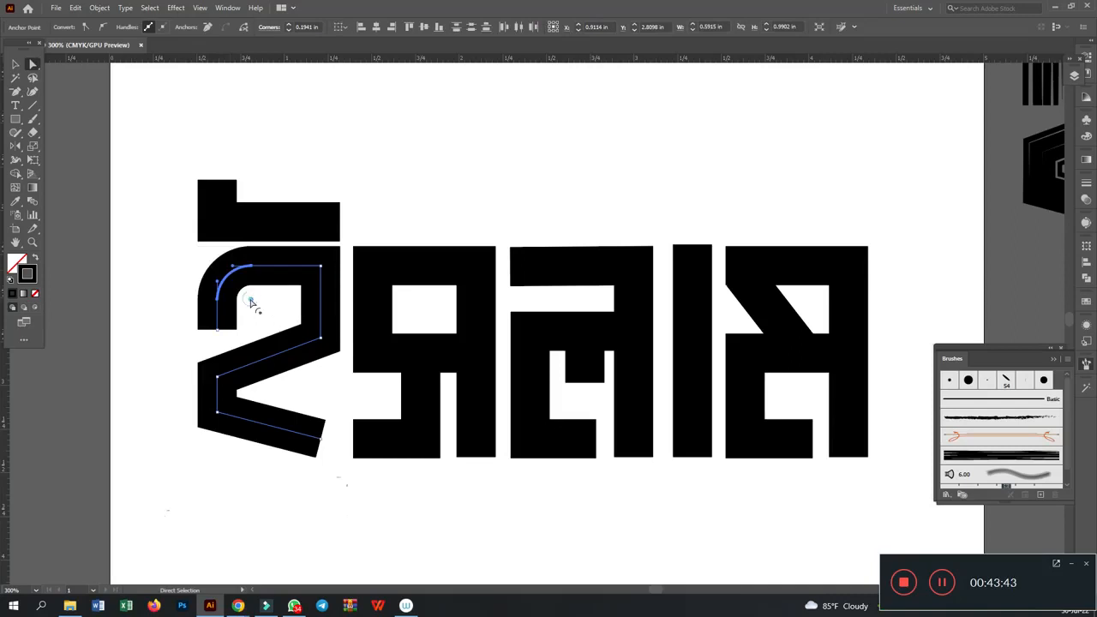
- Set the radius of the first letter's rounded upper-left corner to 0.2 in
{"action": "double_click", "coordinate": [250, 301]}
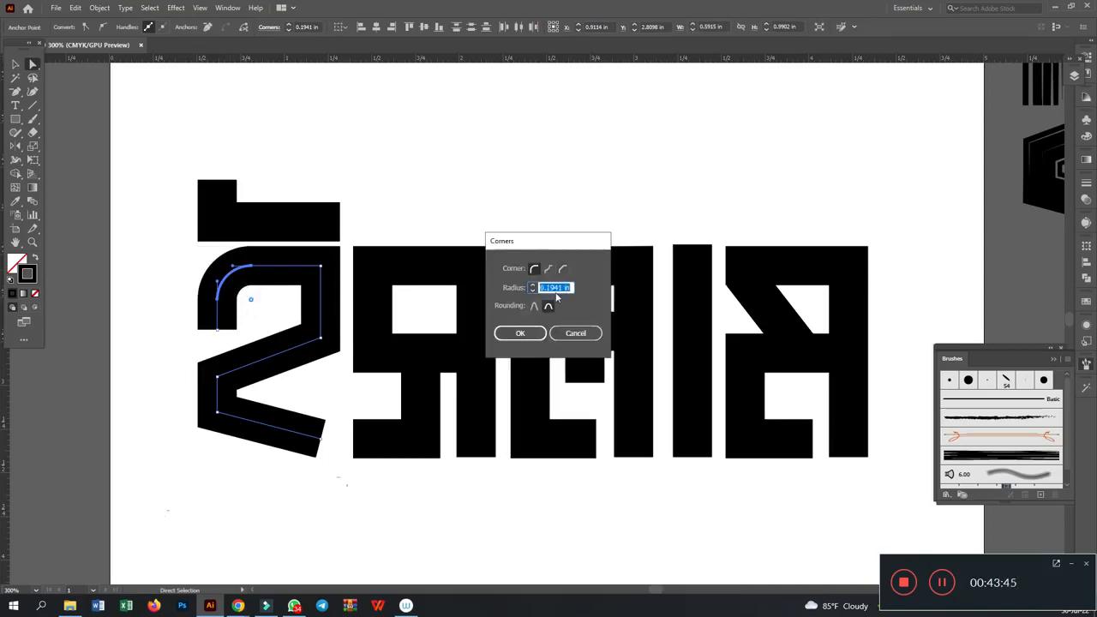
{"action": "type", "text": "0.2"}
{"action": "key", "text": "Return"}
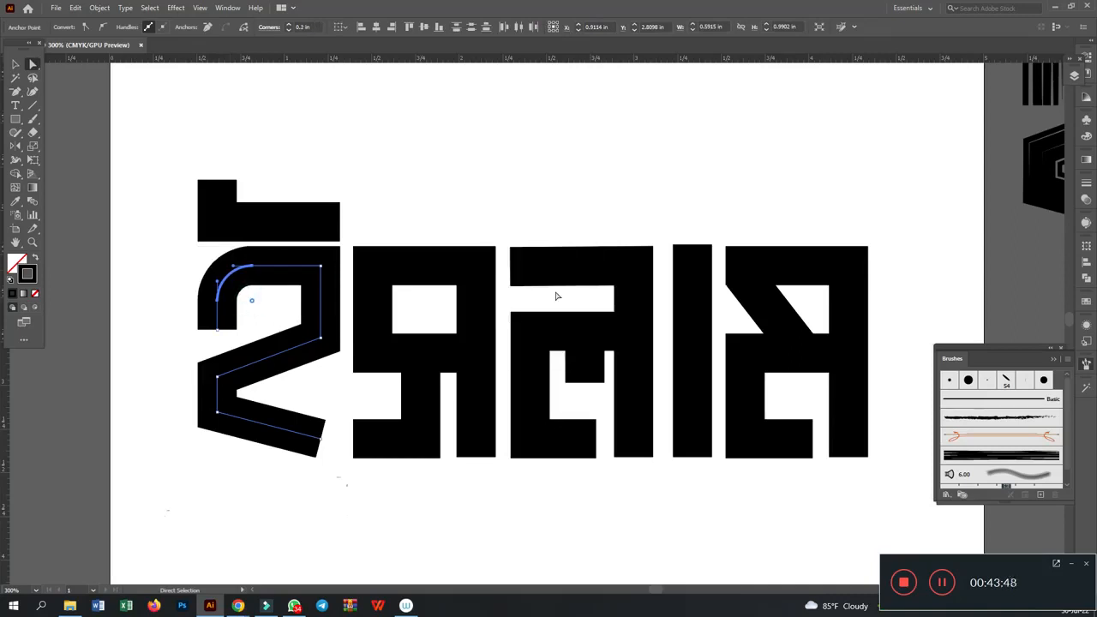
- Round the first letter's lower-left corner with a 0.2 in radius
{"action": "left_click", "coordinate": [217, 412]}
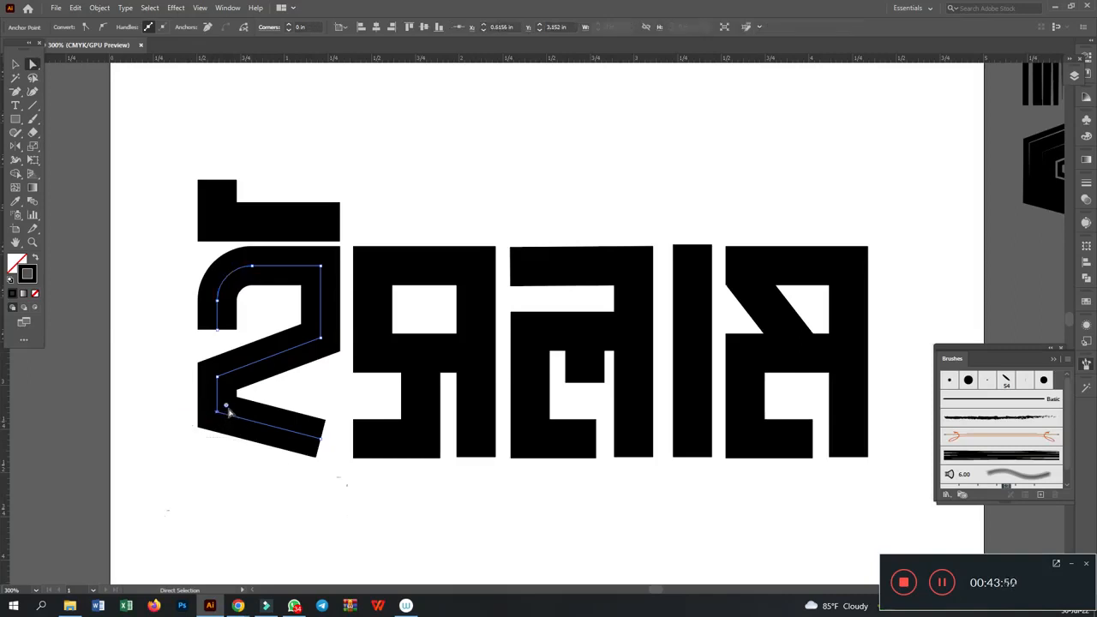
{"action": "double_click", "coordinate": [227, 408]}
{"action": "type", "text": "0.2"}
{"action": "key", "text": "Return"}
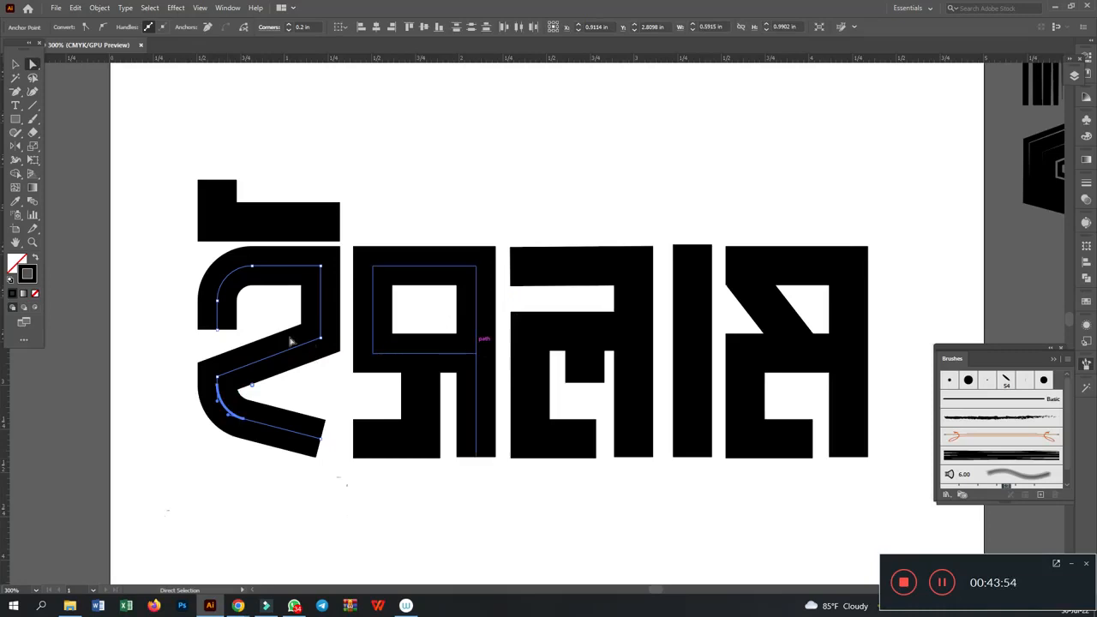
- Round the lower-left corner of the second letter's loop with a 0.2 in radius
{"action": "left_click", "coordinate": [375, 349]}
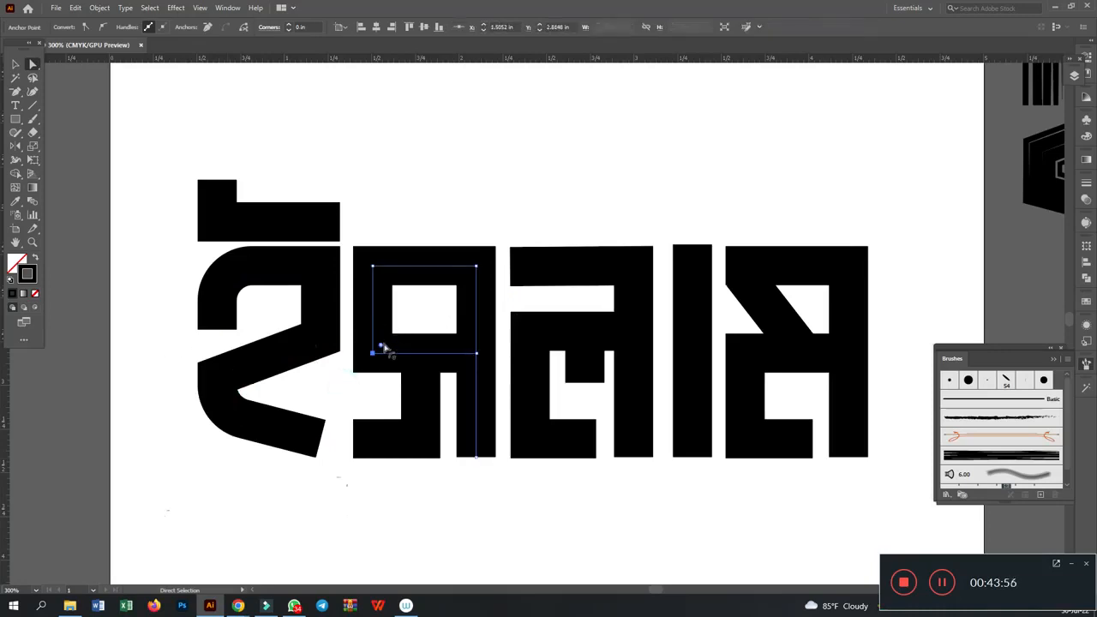
{"action": "double_click", "coordinate": [380, 345]}
{"action": "type", "text": "0."}
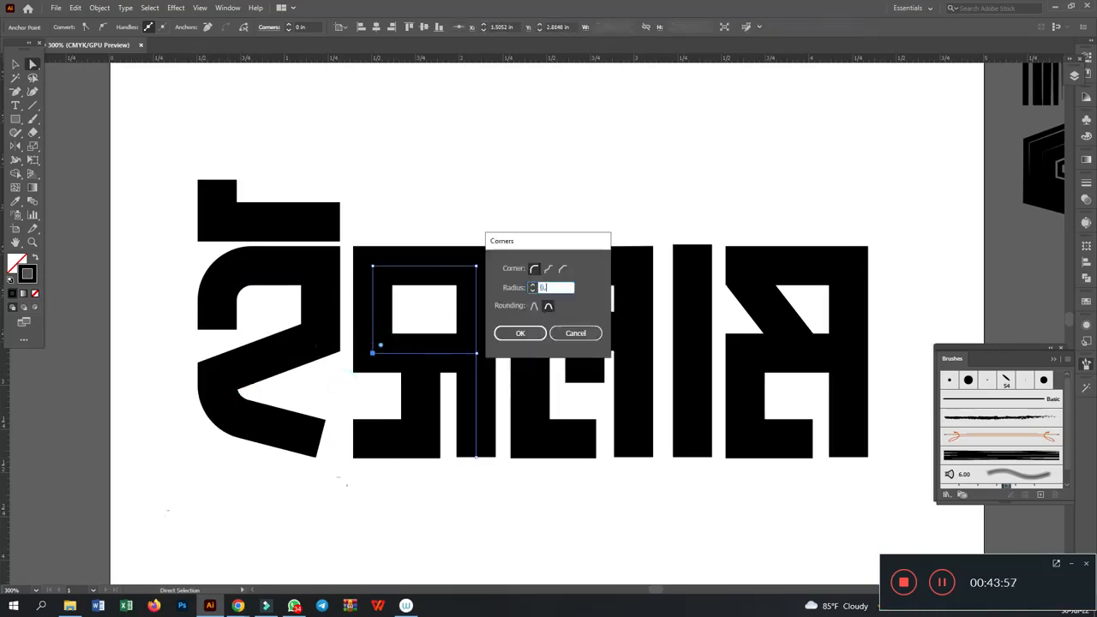
{"action": "type", "text": "2"}
{"action": "key", "text": "Return"}
- Round the lower-right corner of the second letter's hook with a 0.2 in radius
{"action": "left_click", "coordinate": [397, 483]}
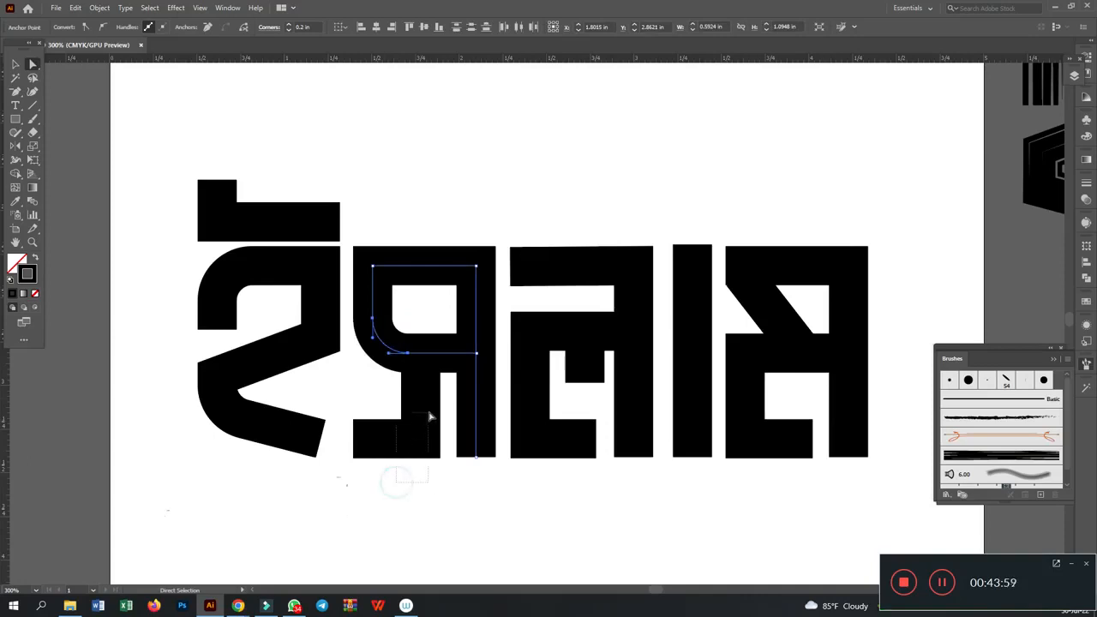
{"action": "left_click", "coordinate": [420, 439]}
{"action": "double_click", "coordinate": [413, 434]}
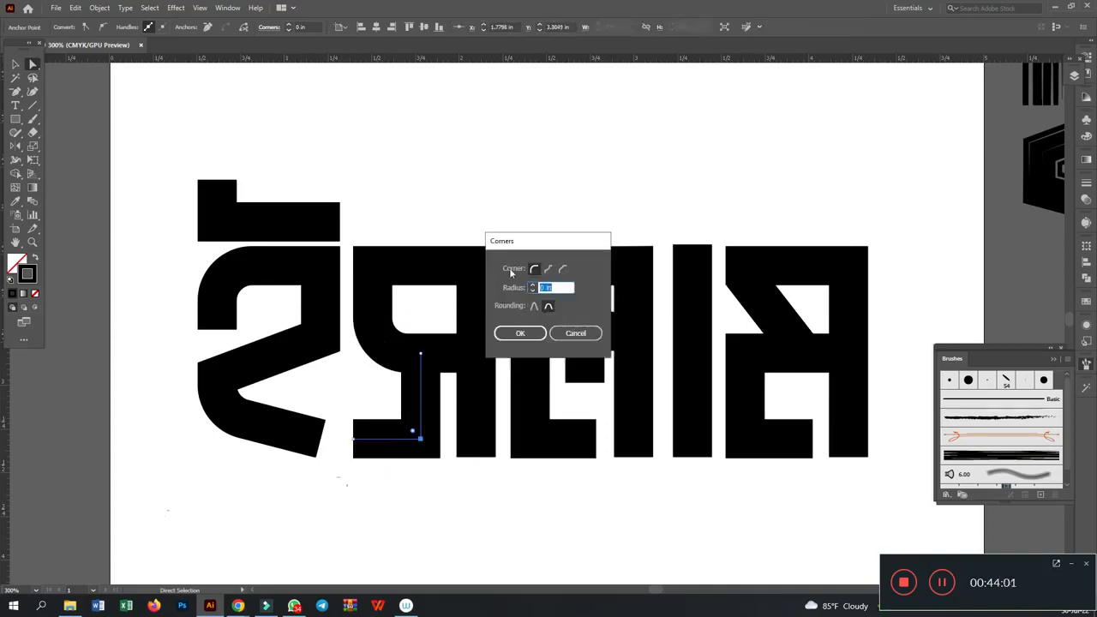
{"action": "type", "text": "0.2"}
{"action": "key", "text": "Return"}
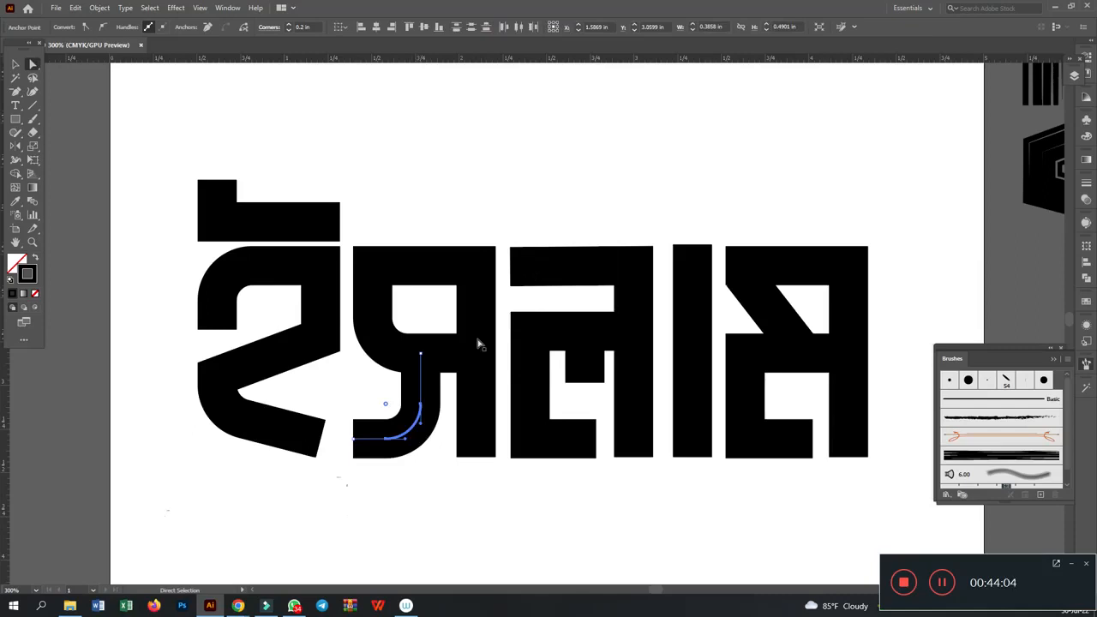
{"action": "left_click", "coordinate": [532, 336]}
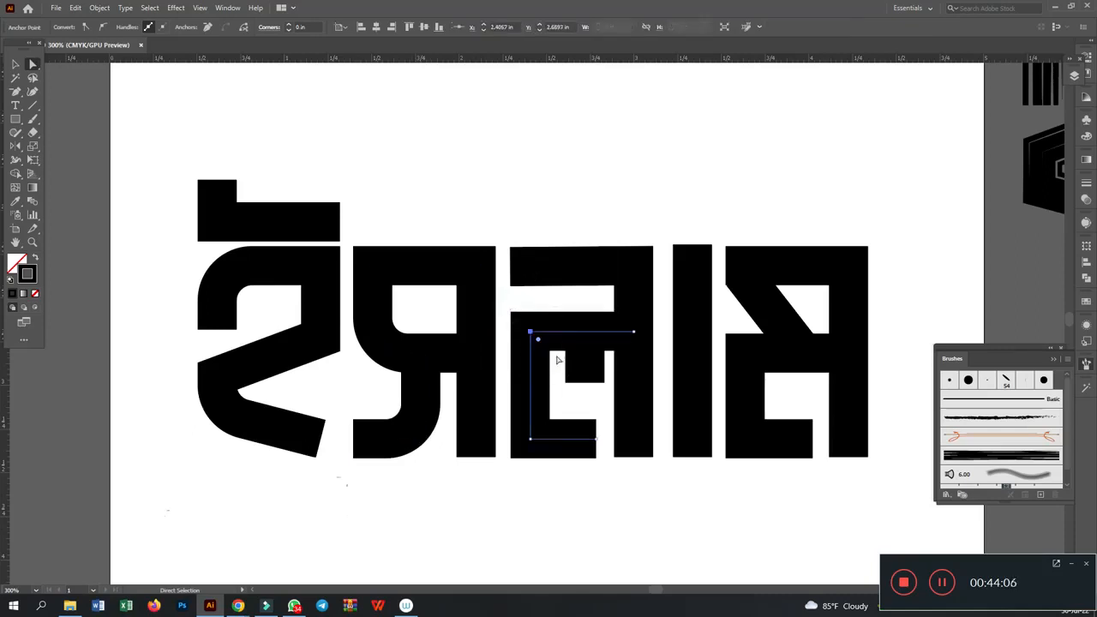
{"action": "double_click", "coordinate": [540, 341]}
{"action": "left_click", "coordinate": [578, 334]}
- Round the lower-left corner of the third letter's C-shaped stroke with a 0.2 in radius
{"action": "left_click", "coordinate": [531, 439]}
{"action": "double_click", "coordinate": [540, 436]}
{"action": "type", "text": "0.2"}
{"action": "key", "text": "Return"}
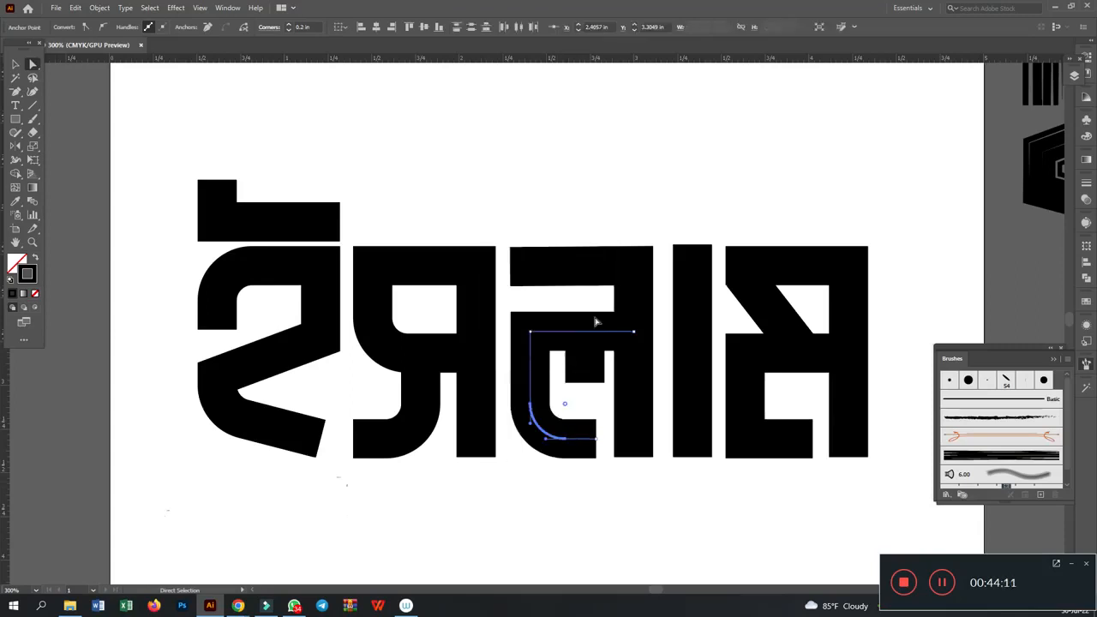
{"action": "left_click", "coordinate": [607, 519]}
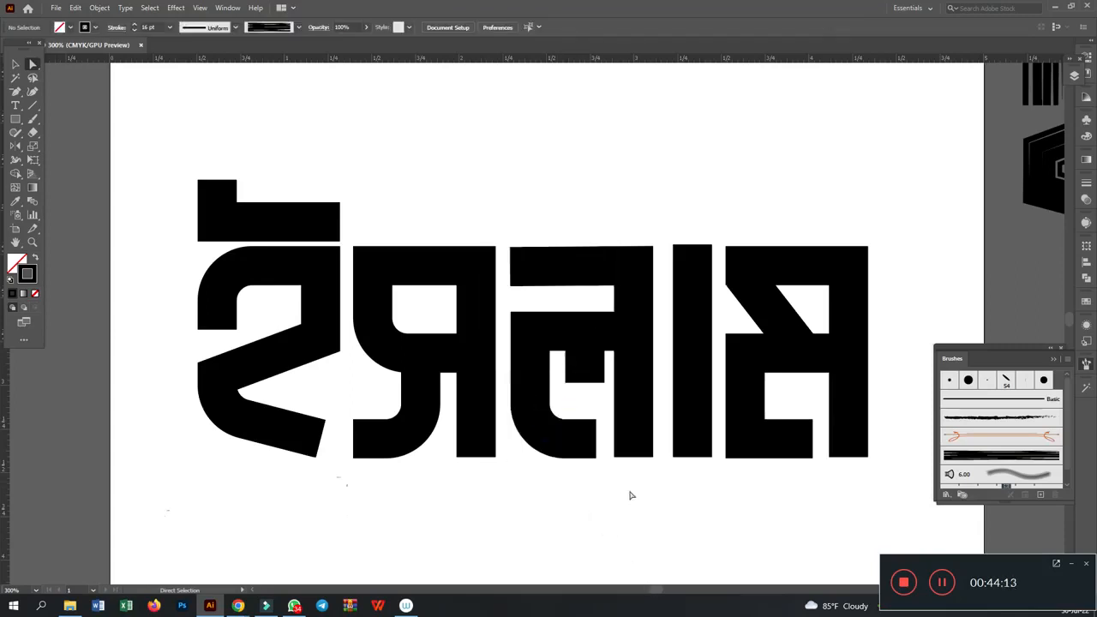
- Round the lower-left corner of the last letter's C-shaped stroke with a 0.2 in radius
{"action": "left_click_drag", "start_coordinate": [730, 473], "coordinate": [770, 420]}
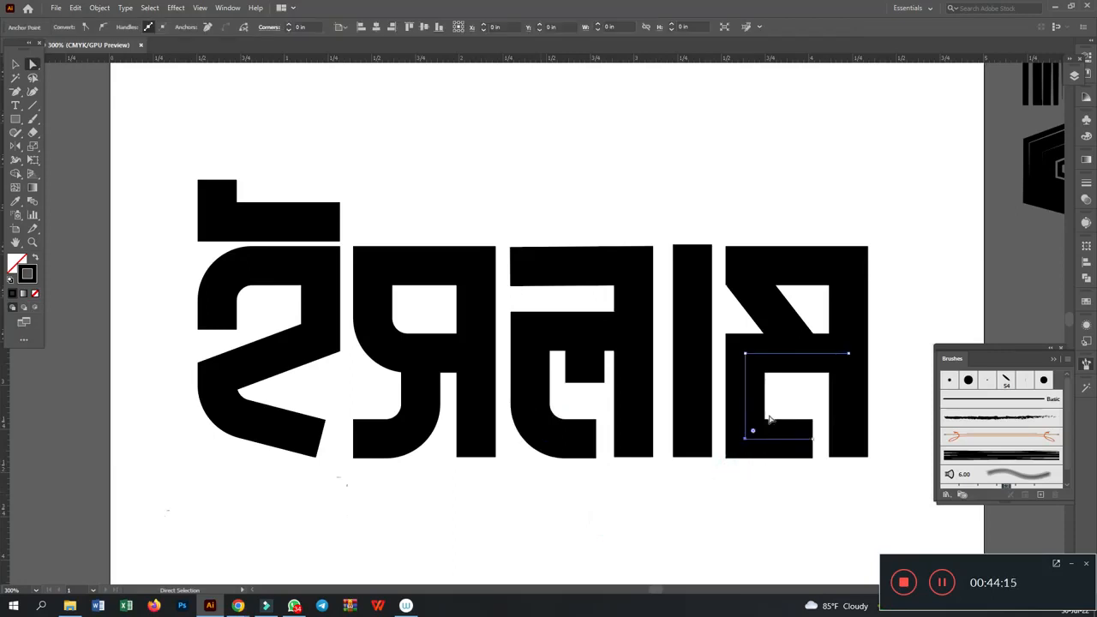
{"action": "double_click", "coordinate": [754, 433]}
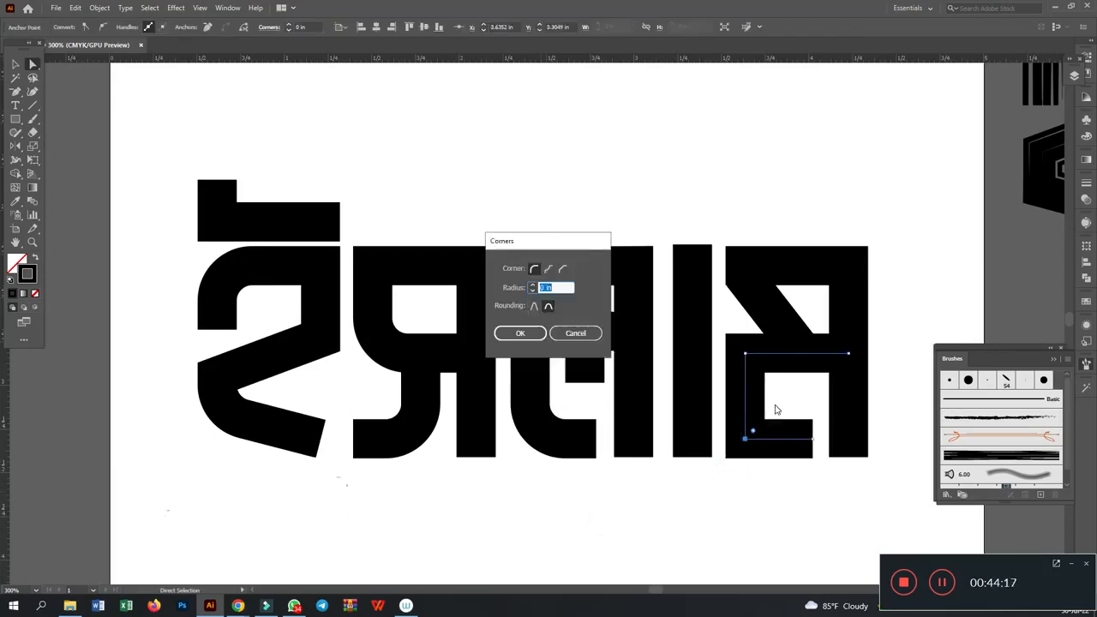
{"action": "key", "text": "Return"}
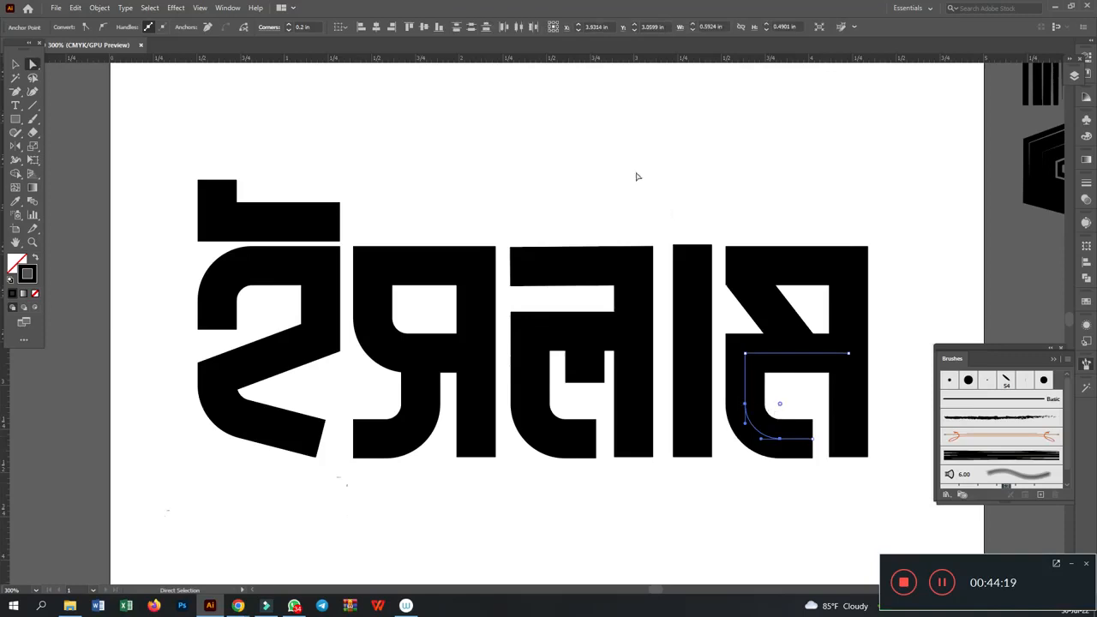
- Round the lower-left corner of the first letter's top stroke with a 0.2 in radius
{"action": "left_click", "coordinate": [620, 150]}
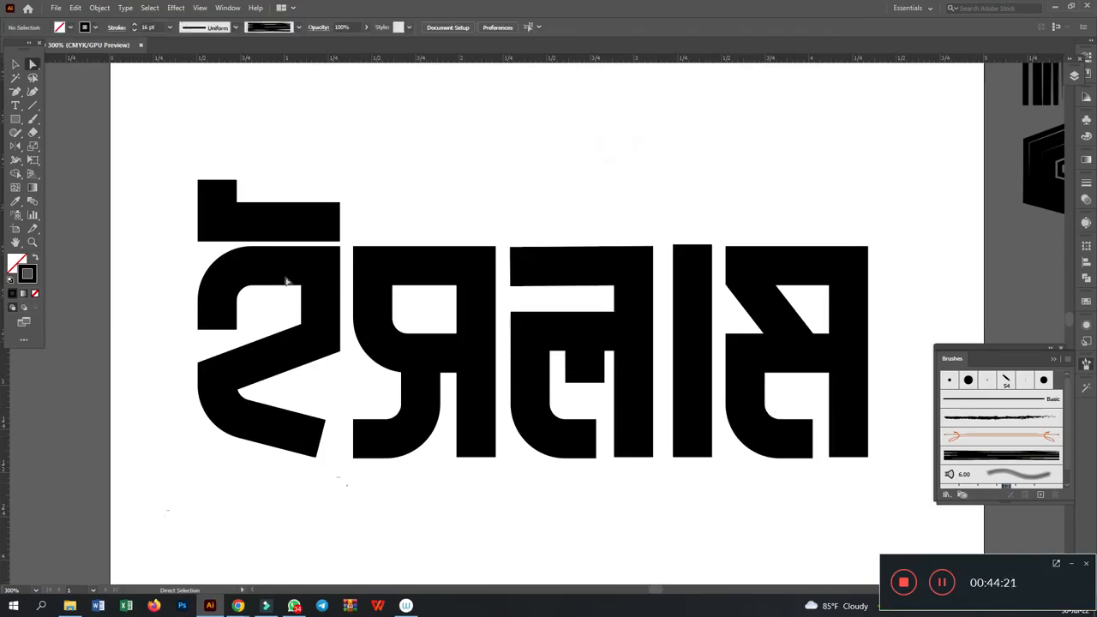
{"action": "left_click_drag", "start_coordinate": [185, 215], "coordinate": [246, 232]}
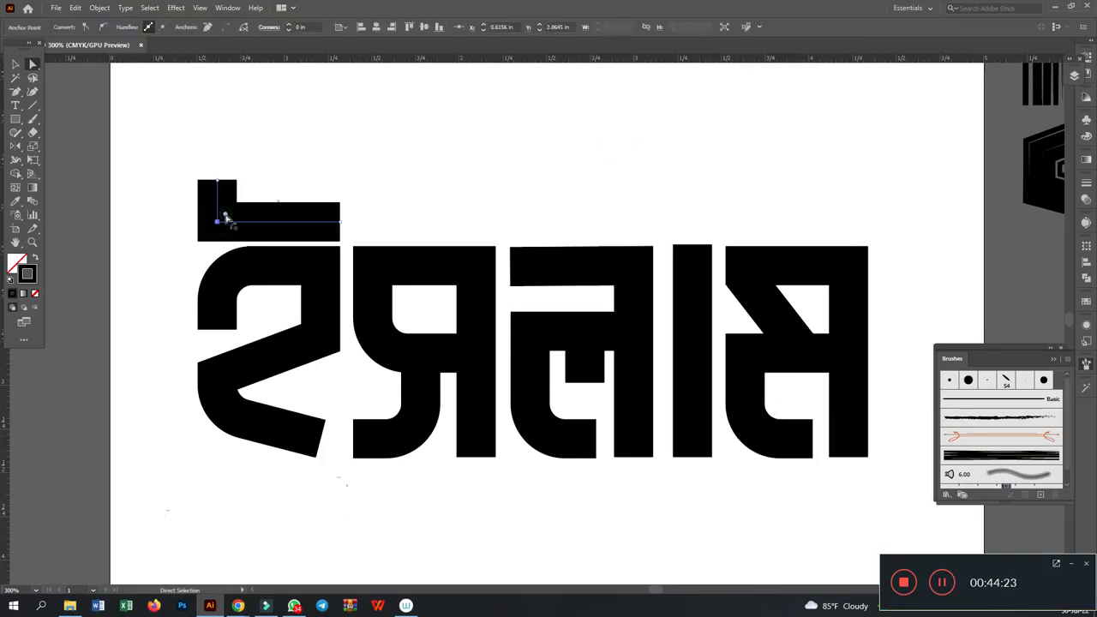
{"action": "double_click", "coordinate": [225, 216]}
{"action": "type", "text": "0.2"}
{"action": "key", "text": "Return"}
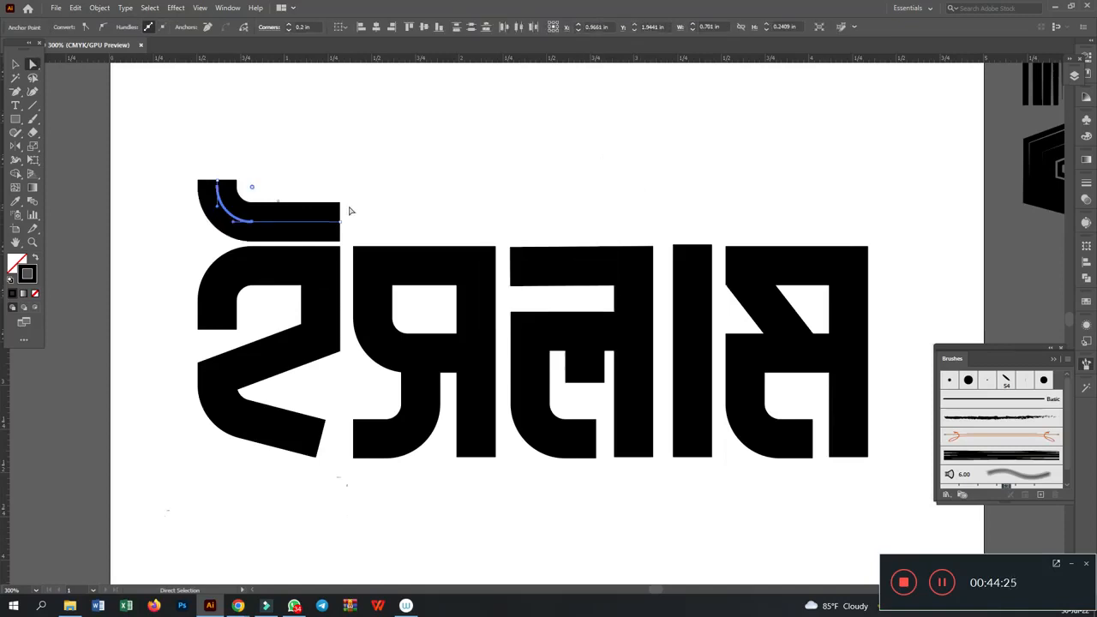
{"action": "left_click", "coordinate": [15, 64]}
{"action": "left_click", "coordinate": [645, 144]}
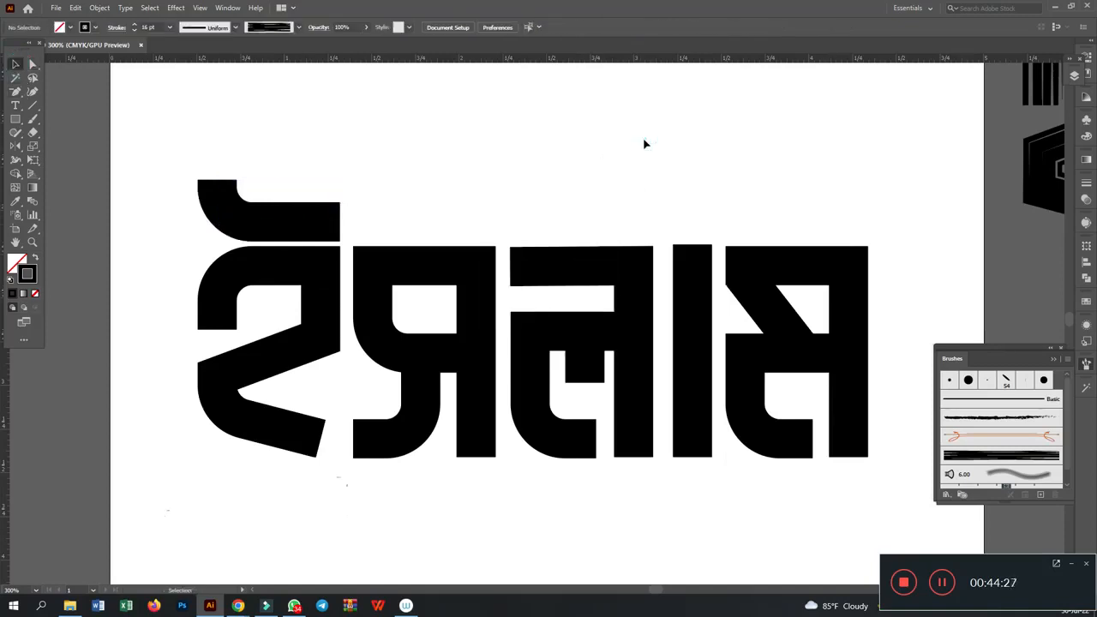
- Move the whole rounded lettering up so it sits close beneath the solid block lettering on the artboard
{"action": "key", "text": "ctrl+minus"}
{"action": "key", "text": "ctrl+minus"}
{"action": "key", "text": "ctrl+minus"}
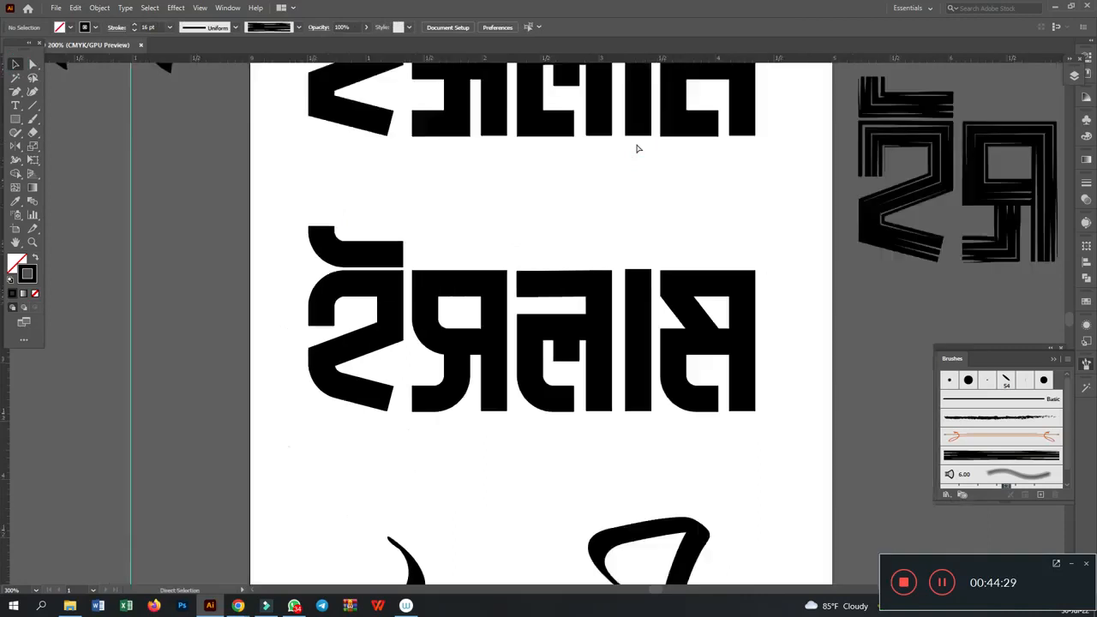
{"action": "left_click", "coordinate": [559, 262]}
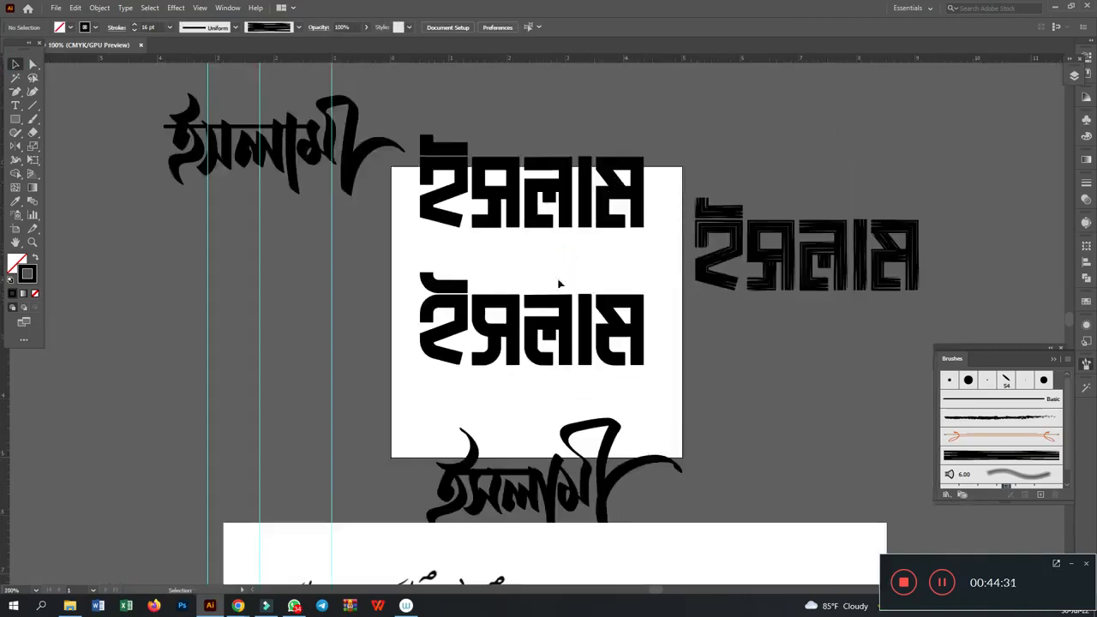
{"action": "left_click", "coordinate": [550, 255]}
{"action": "left_click_drag", "start_coordinate": [413, 262], "coordinate": [677, 403]}
{"action": "scroll", "coordinate": [523, 441], "scroll_direction": "up", "scroll_amount": 2}
{"action": "left_click", "coordinate": [507, 465]}
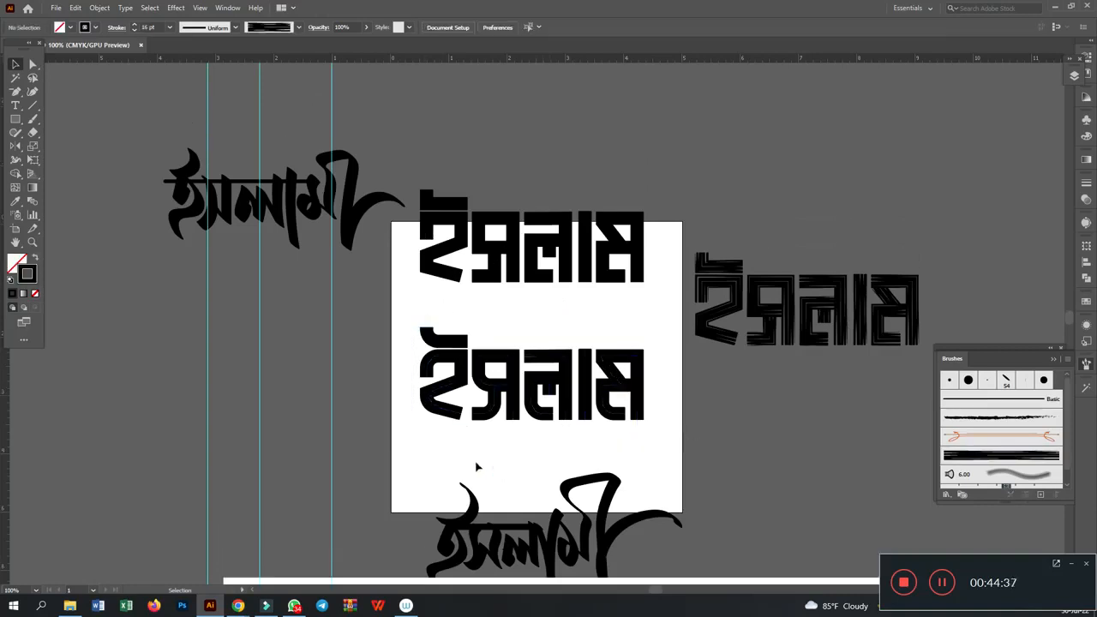
{"action": "left_click_drag", "start_coordinate": [408, 318], "coordinate": [677, 422]}
{"action": "left_click_drag", "start_coordinate": [628, 395], "coordinate": [618, 353]}
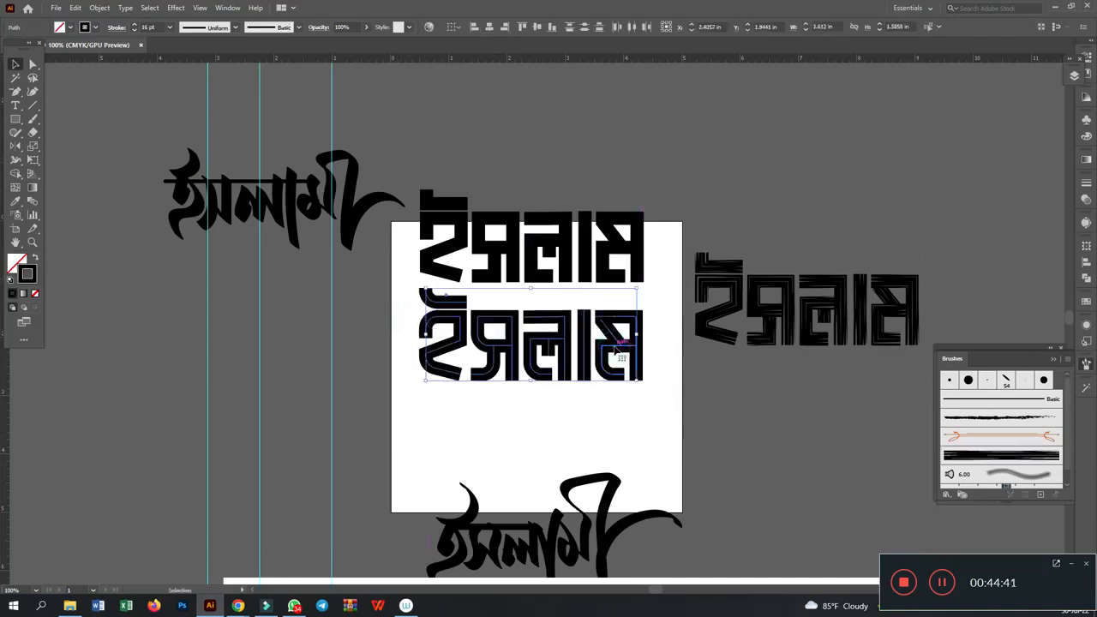
- Place a copy of the rounded lettering beneath the textured lettering beside the artboard and apply the streaky art brush to it
{"action": "left_click_drag", "start_coordinate": [486, 351], "coordinate": [760, 432]}
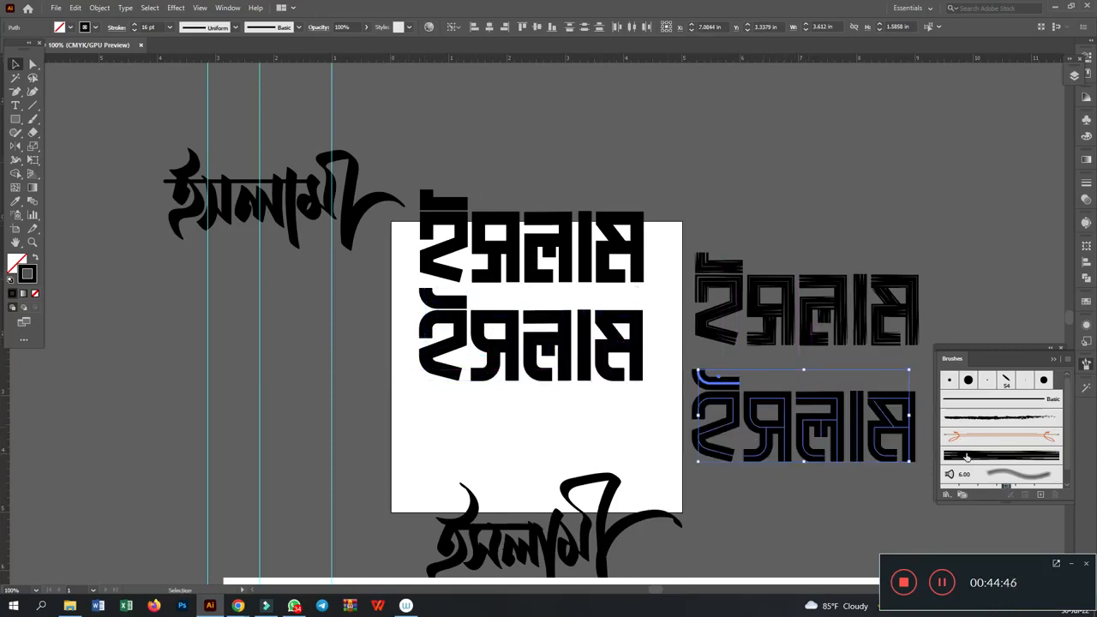
{"action": "left_click", "coordinate": [968, 456]}
{"action": "left_click", "coordinate": [953, 237]}
{"action": "key", "text": "space"}
{"action": "mouse_move", "coordinate": [967, 263]}
{"action": "left_mouse_down"}
{"action": "mouse_move", "coordinate": [765, 183]}
{"action": "mouse_move", "coordinate": [637, 186]}
{"action": "left_mouse_up"}
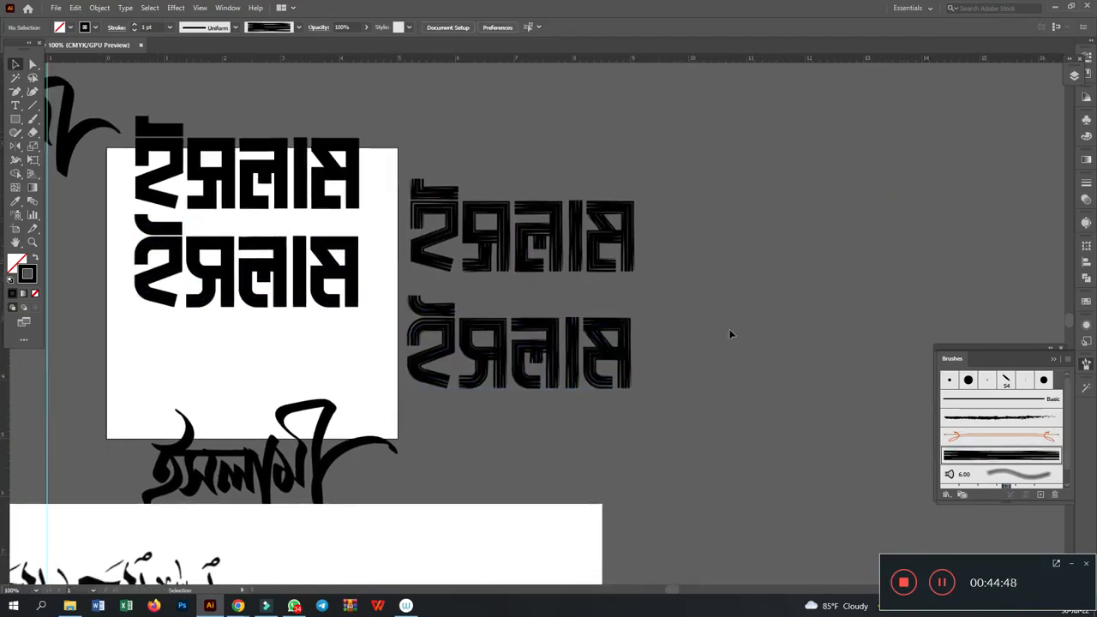
- In the textured rounded copy, lower the top of the third letter's short inner stem and shorten the last letter's crossbar at its stem end
{"action": "key", "text": "ctrl+="}
{"action": "key", "text": "ctrl+="}
{"action": "key", "text": "ctrl+="}
{"action": "left_click_drag", "start_coordinate": [518, 278], "coordinate": [552, 201]}
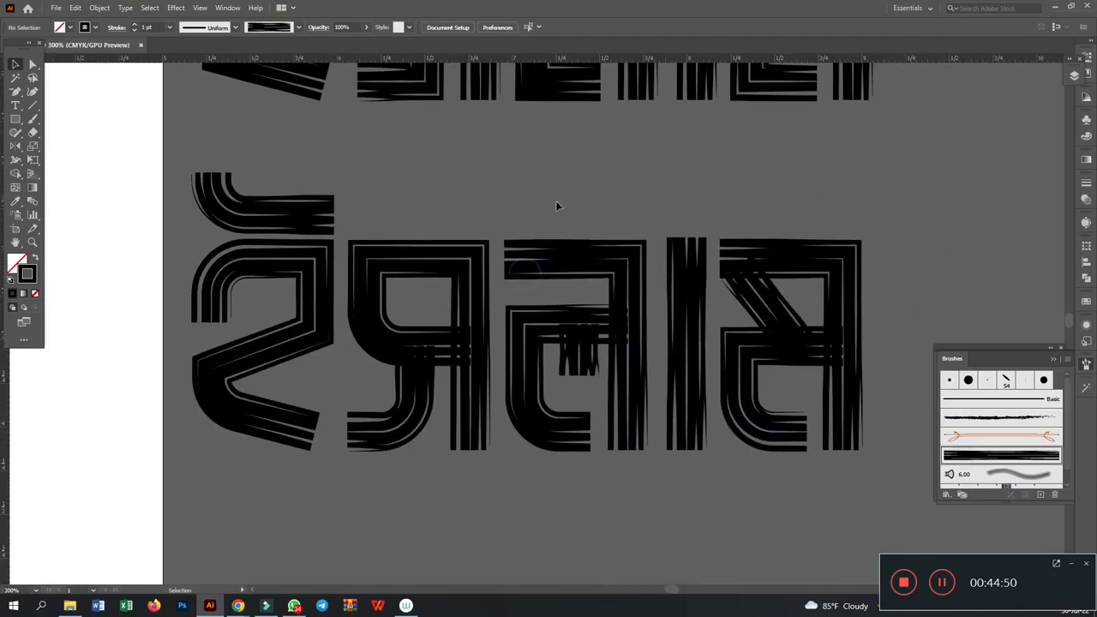
{"action": "left_click", "coordinate": [33, 64]}
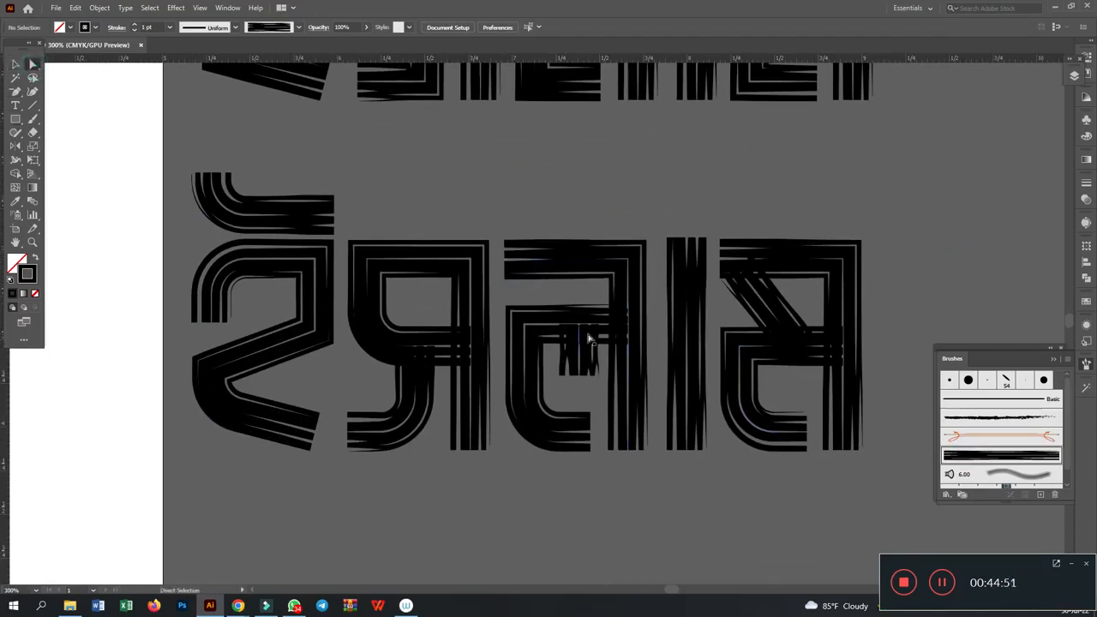
{"action": "left_click_drag", "start_coordinate": [580, 329], "coordinate": [582, 348]}
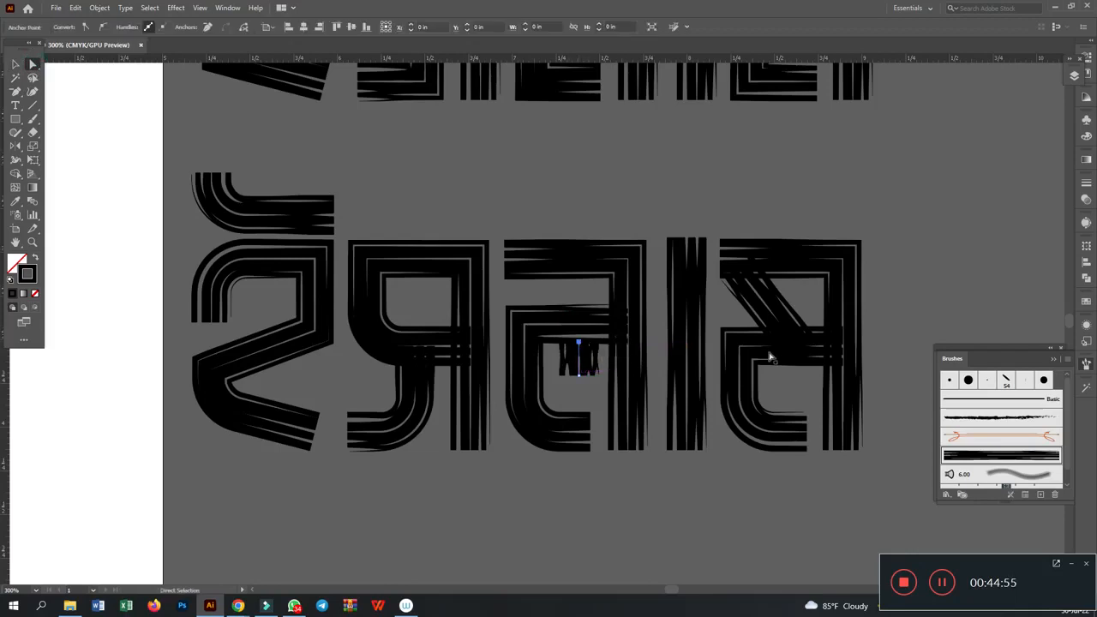
{"action": "left_click", "coordinate": [966, 284]}
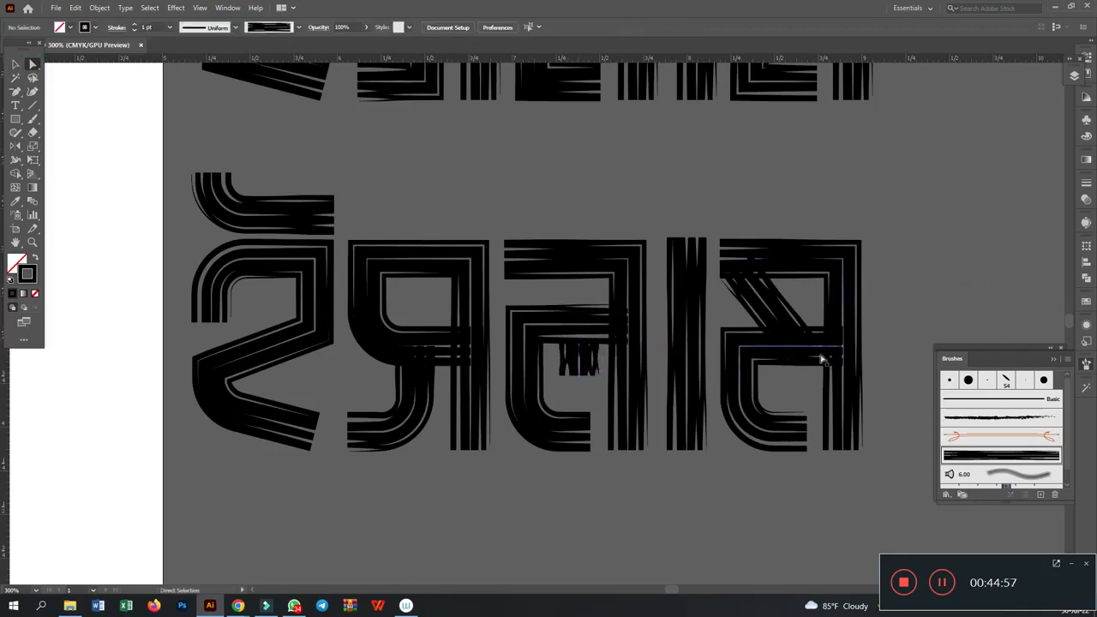
{"action": "left_click", "coordinate": [821, 348]}
{"action": "left_click", "coordinate": [844, 350]}
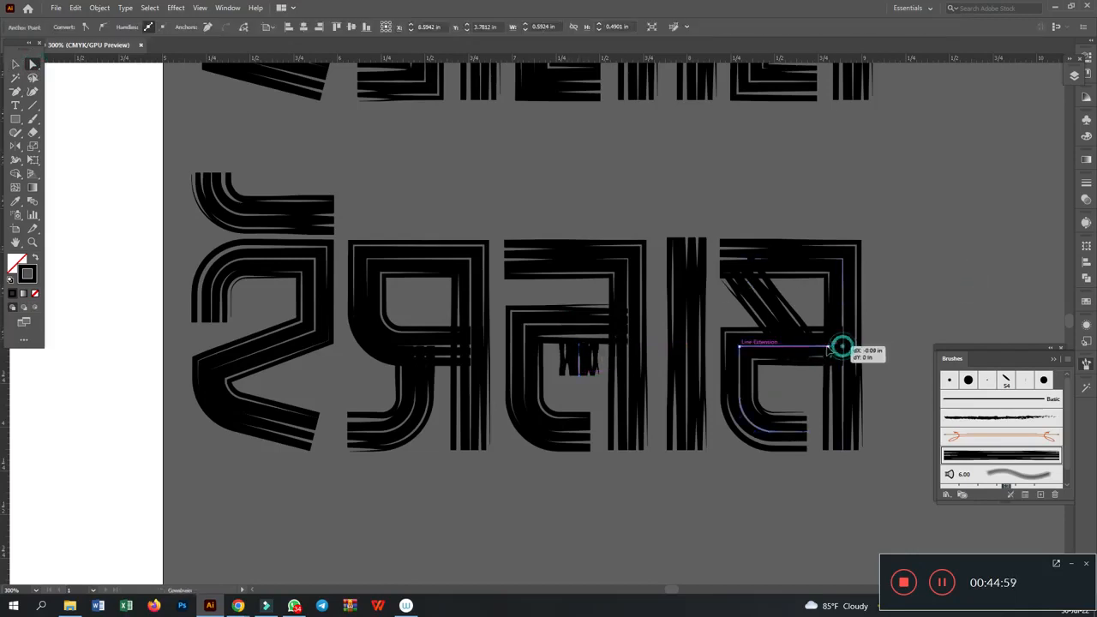
- Lower the top end of the second letter's hook below the loop and shorten the loop's crossbar to the edge of the vertical stem
{"action": "left_click", "coordinate": [422, 350]}
{"action": "left_click_drag", "start_coordinate": [422, 351], "coordinate": [416, 367]}
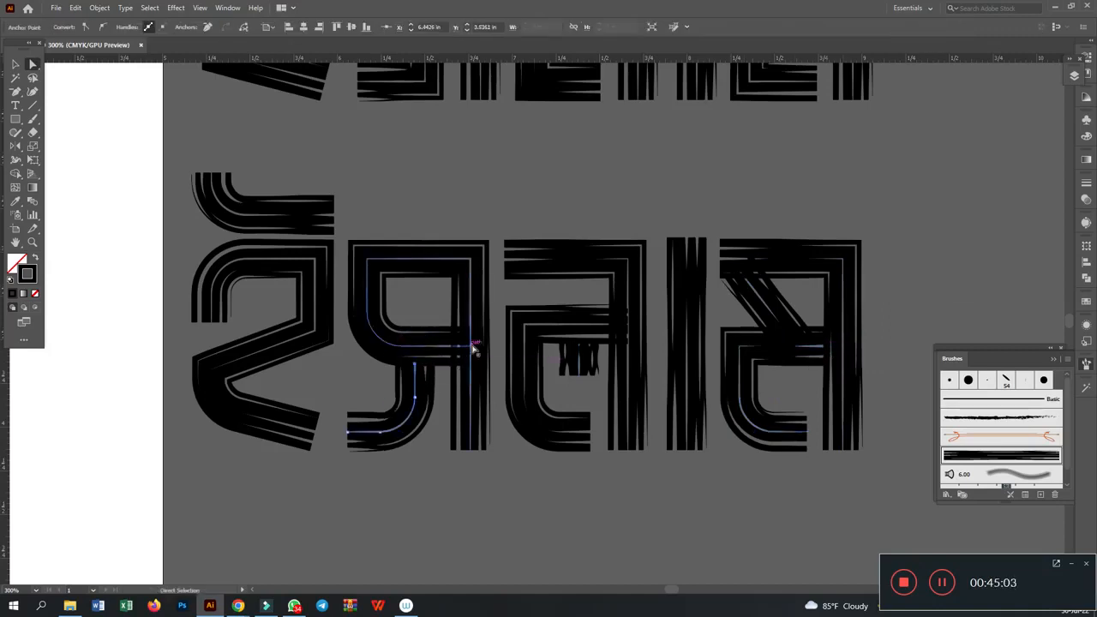
{"action": "left_click", "coordinate": [471, 347]}
{"action": "left_click_drag", "start_coordinate": [471, 347], "coordinate": [456, 350]}
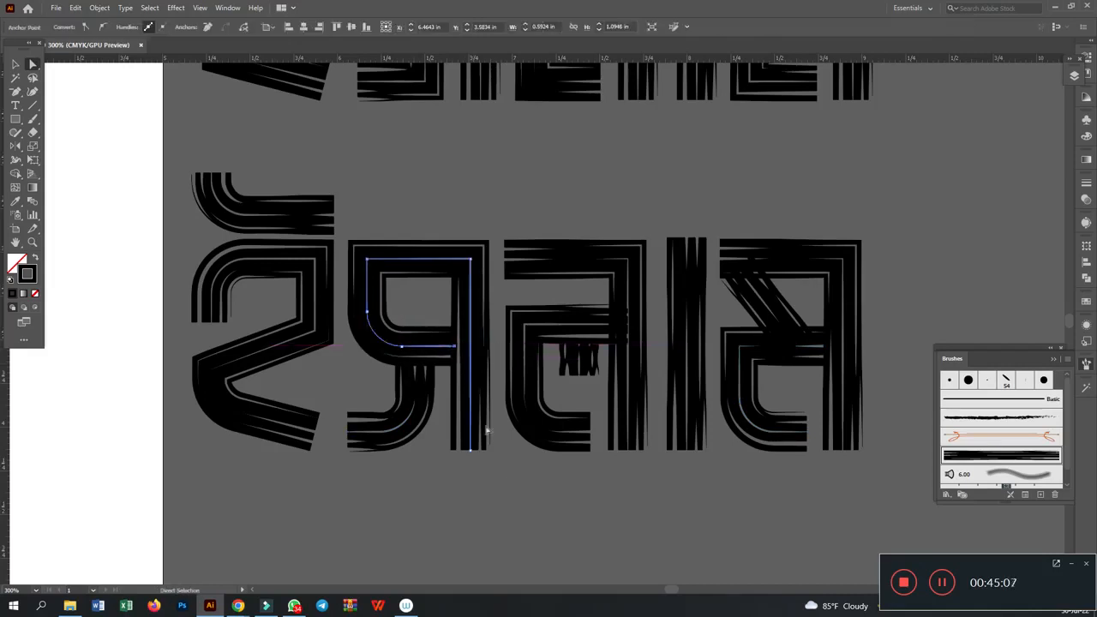
{"action": "left_click", "coordinate": [503, 483]}
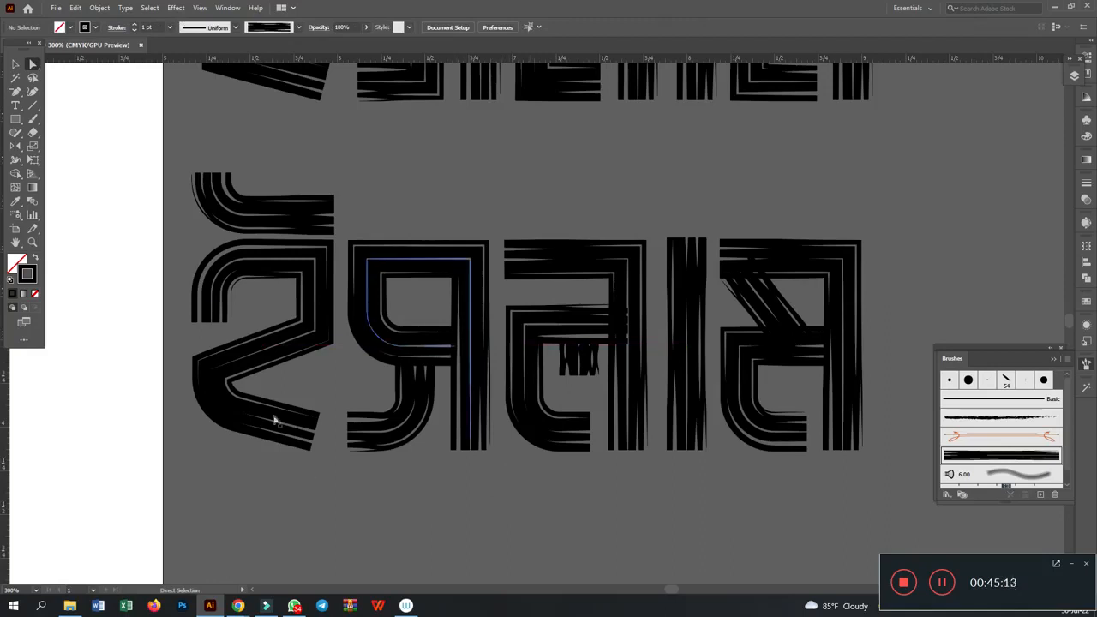
- Move the first letter's right-hand middle corner slightly down and round it with a 0.2 in radius
{"action": "left_click", "coordinate": [215, 373]}
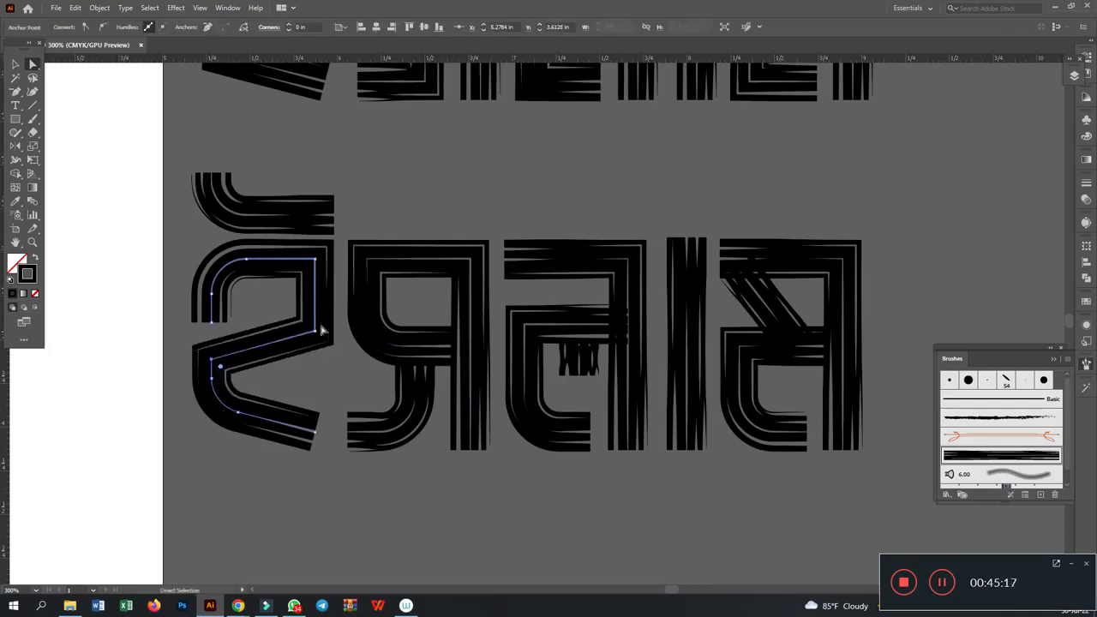
{"action": "left_click_drag", "start_coordinate": [315, 331], "coordinate": [315, 340]}
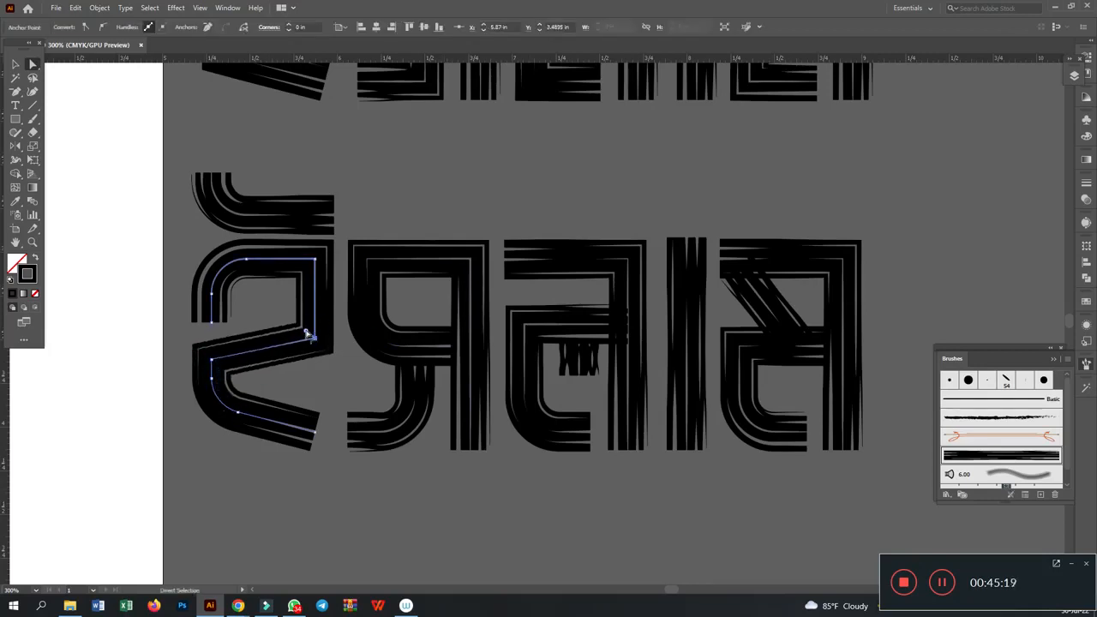
{"action": "double_click", "coordinate": [306, 331]}
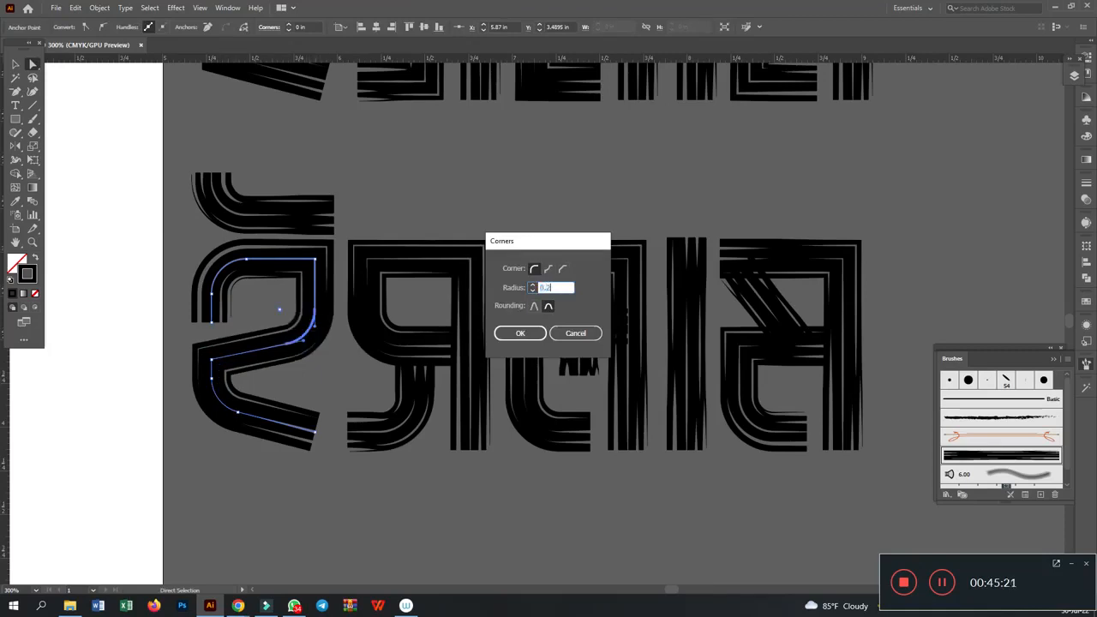
{"action": "key", "text": "Return"}
{"action": "left_click", "coordinate": [401, 191]}
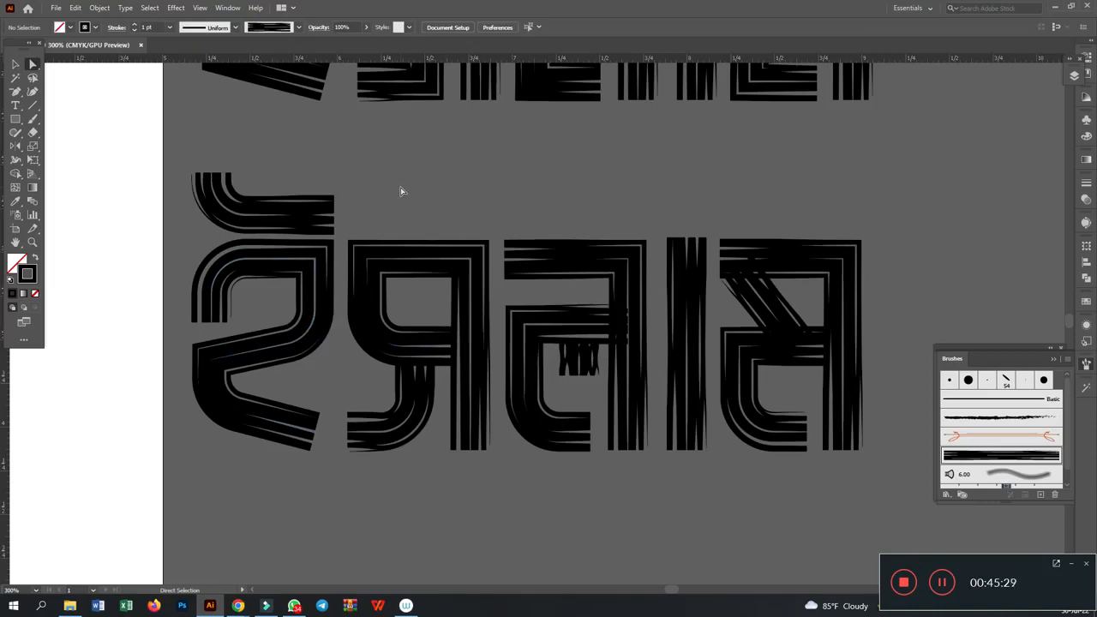
- Delete the short inner stem of the third letter in the solid rounded lettering on the artboard
{"action": "key", "text": "ctrl+minus"}
{"action": "key", "text": "ctrl+minus"}
{"action": "left_click_drag", "start_coordinate": [411, 218], "coordinate": [592, 367]}
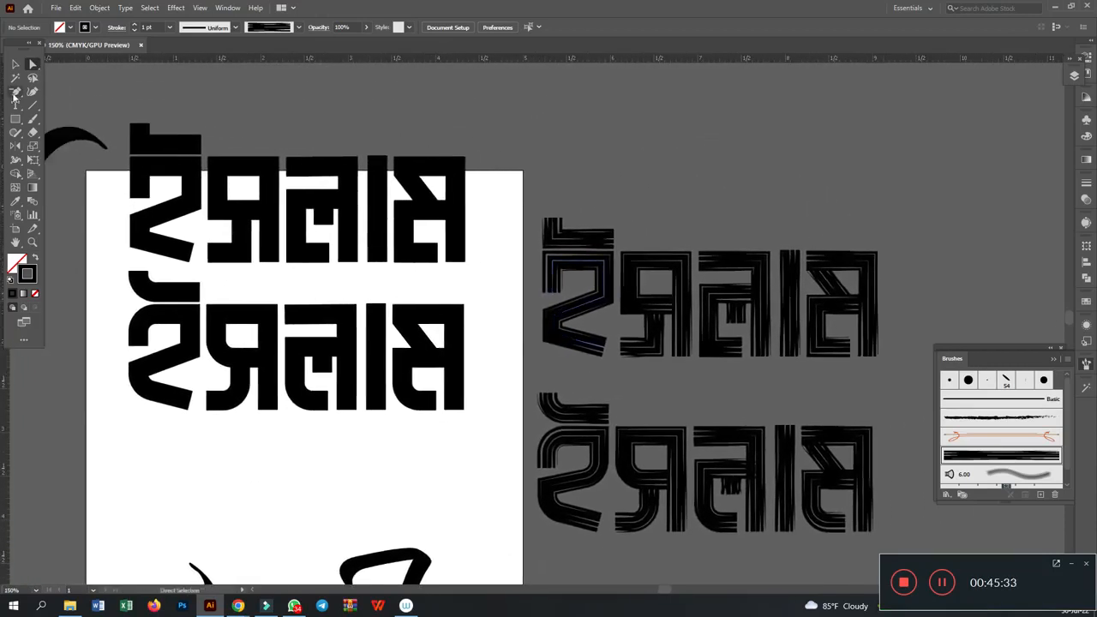
{"action": "left_click", "coordinate": [16, 64]}
{"action": "left_click_drag", "start_coordinate": [564, 163], "coordinate": [657, 147]}
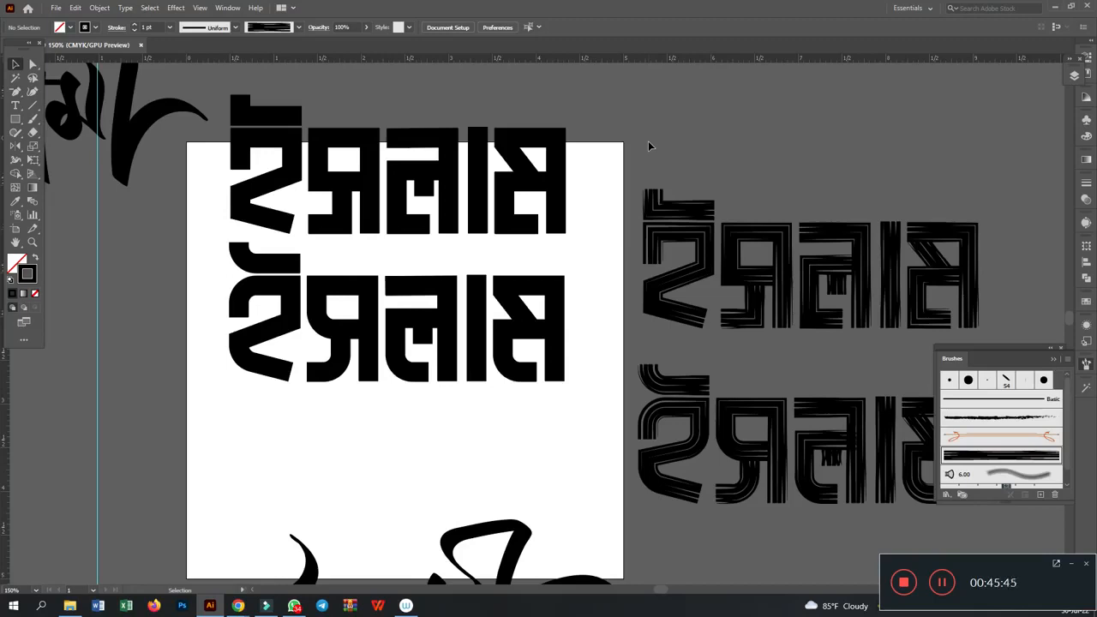
{"action": "key", "text": "ctrl+plus"}
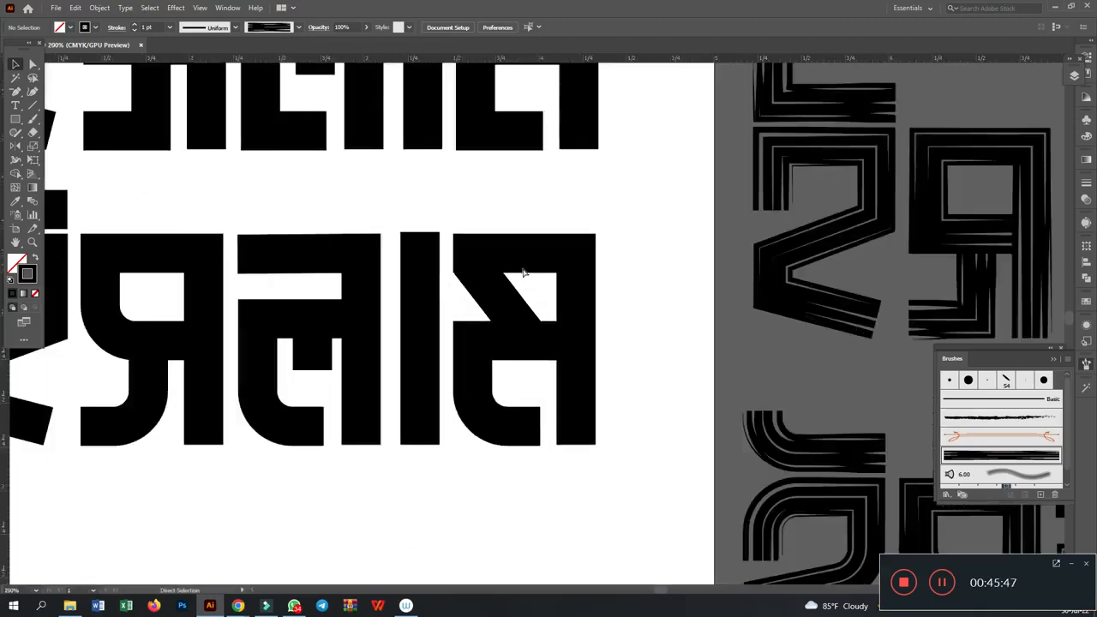
{"action": "left_click", "coordinate": [15, 65]}
{"action": "left_click", "coordinate": [310, 354]}
{"action": "left_click_drag", "start_coordinate": [294, 355], "coordinate": [321, 376]}
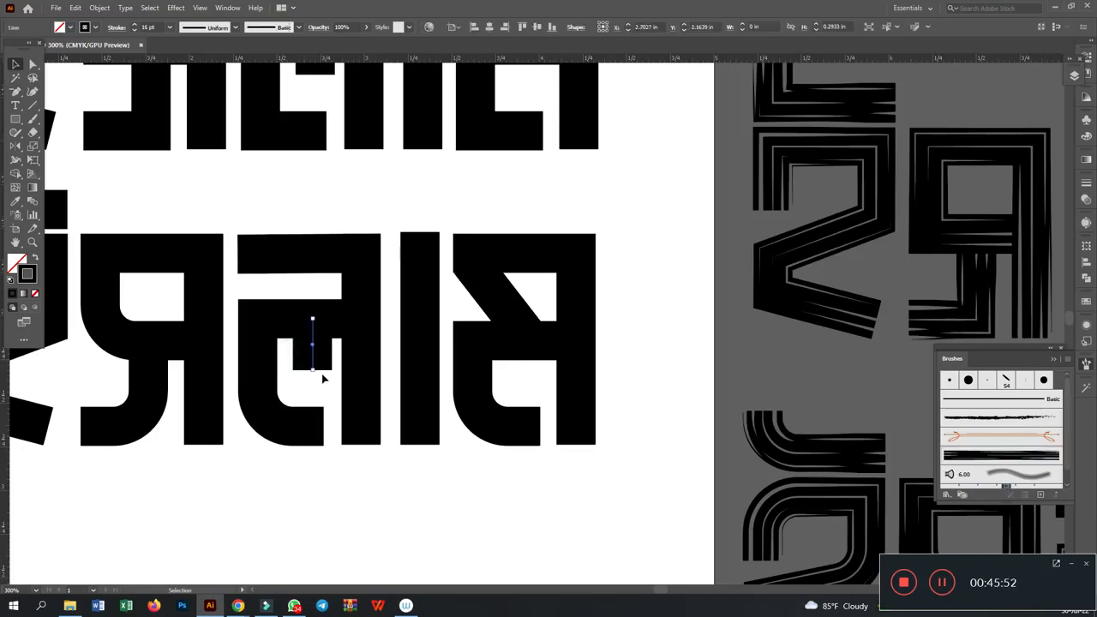
{"action": "key", "text": "Delete"}
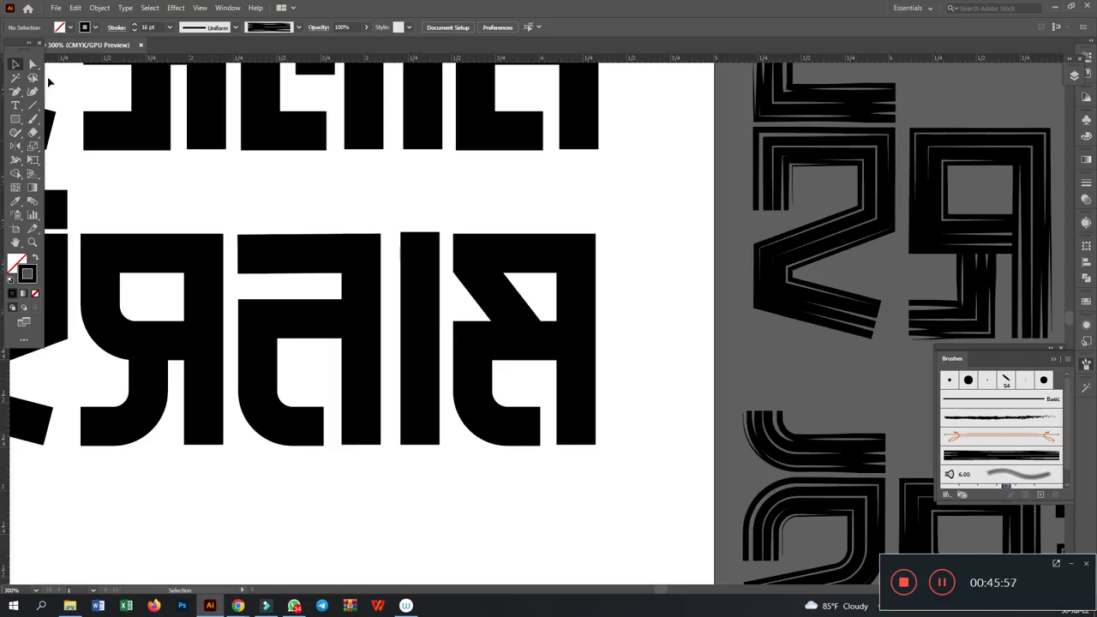
- Try extending the lower end of the third letter's C-shaped stroke right to meet the vertical stem
{"action": "left_click", "coordinate": [33, 64]}
{"action": "left_click", "coordinate": [312, 391]}
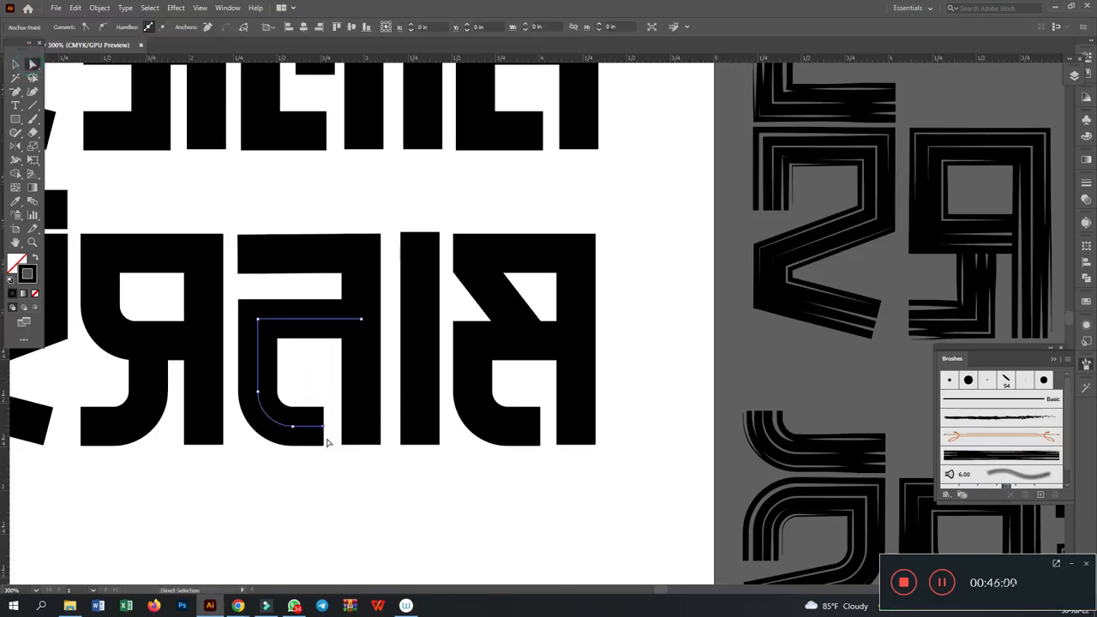
{"action": "left_click_drag", "start_coordinate": [323, 427], "coordinate": [363, 426]}
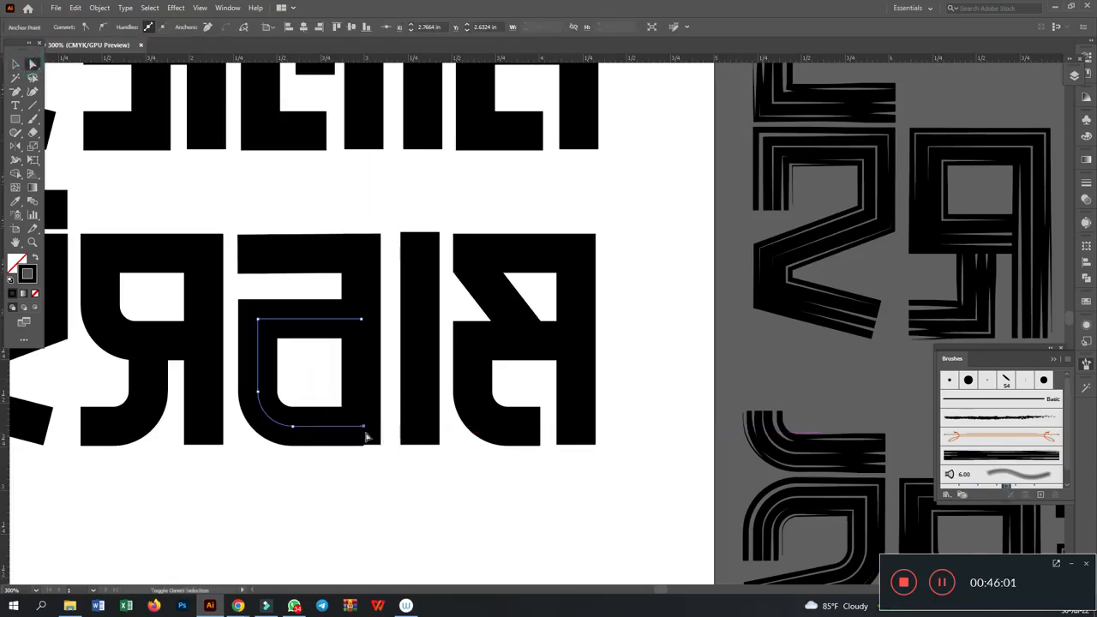
{"action": "left_click", "coordinate": [366, 483]}
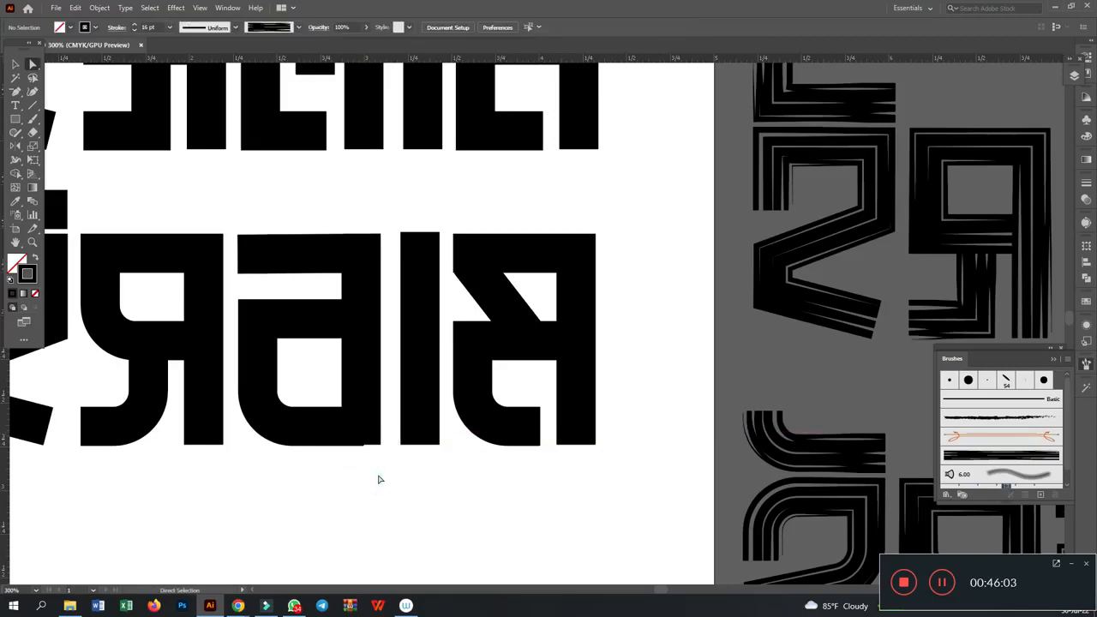
- Try extending the lower end of the last letter's C-shaped stroke right to join its vertical stem
{"action": "left_click", "coordinate": [530, 405]}
{"action": "left_click", "coordinate": [540, 426]}
{"action": "left_click_drag", "start_coordinate": [540, 427], "coordinate": [582, 426]}
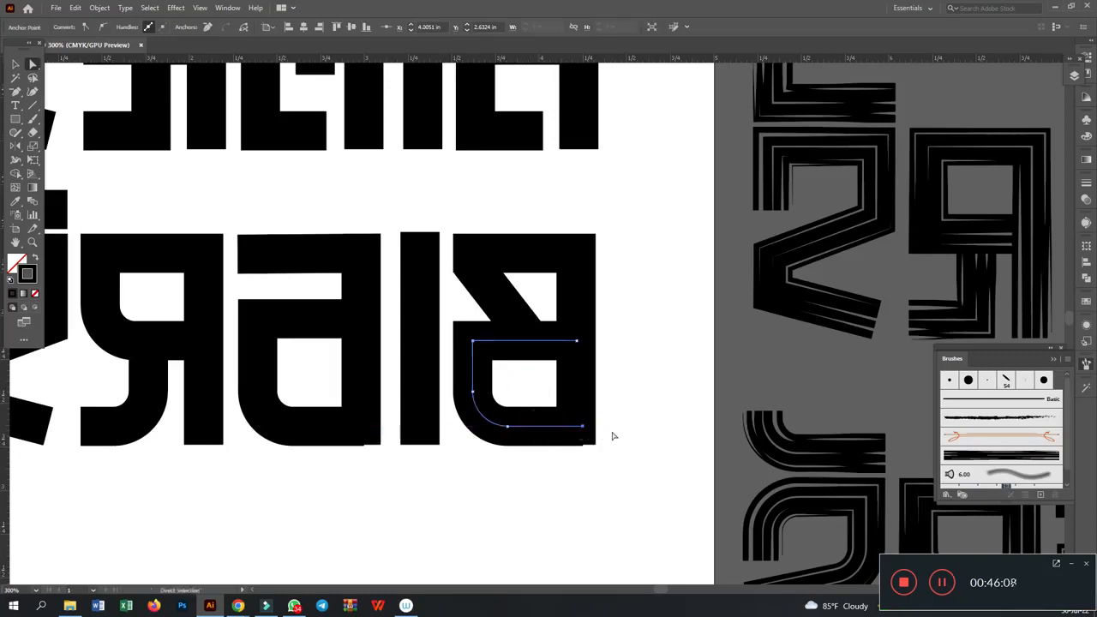
{"action": "left_click", "coordinate": [649, 404]}
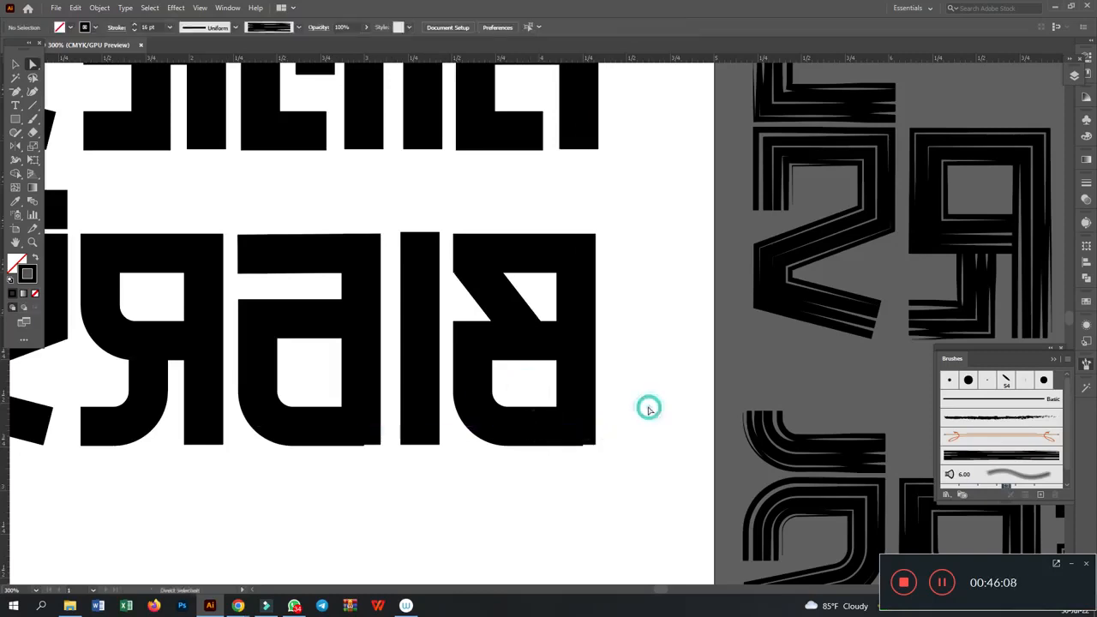
- Try shortening the last letter's middle crossbar so it ends before the vertical stem
{"action": "left_click", "coordinate": [550, 343]}
{"action": "left_click_drag", "start_coordinate": [576, 341], "coordinate": [542, 342]}
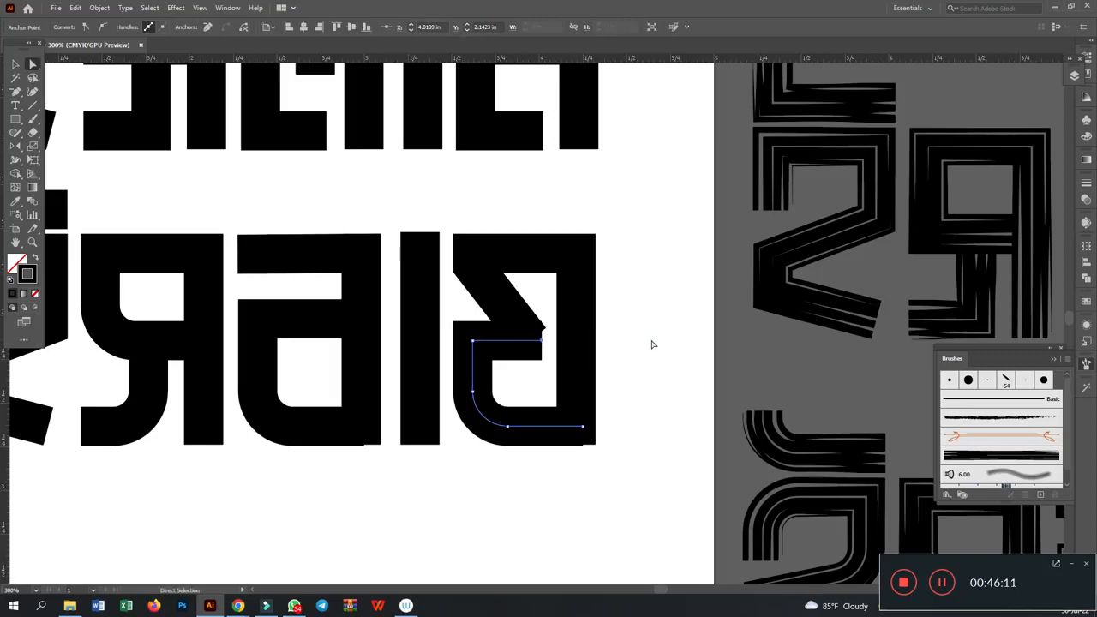
{"action": "left_click", "coordinate": [652, 344]}
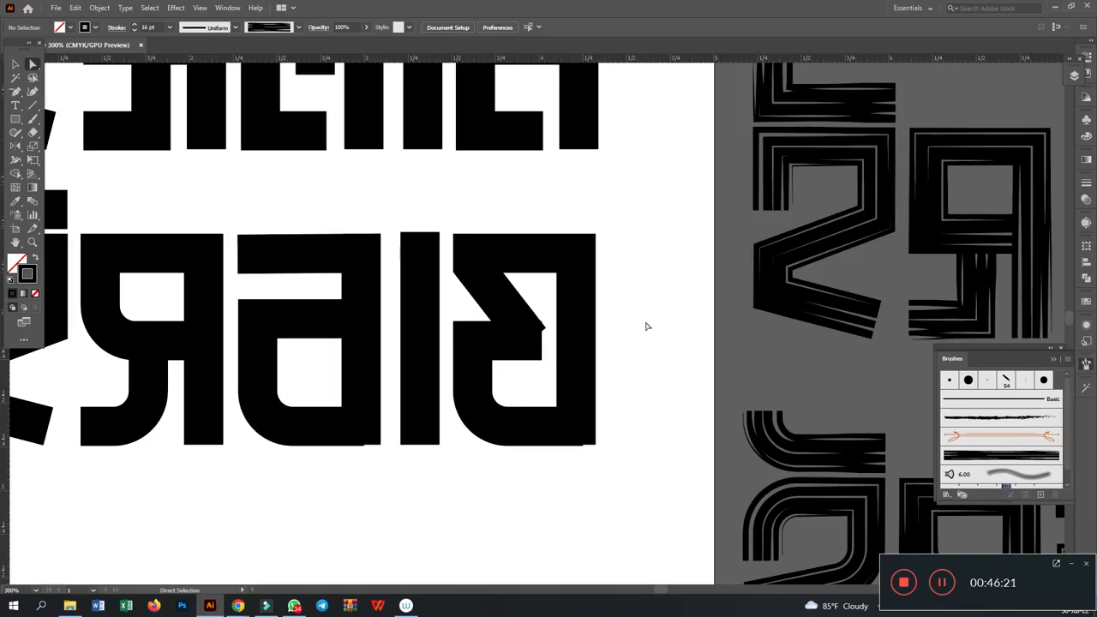
- Undo the stroke-end changes made to the third and last letters
{"action": "key", "text": "ctrl+z"}
{"action": "key", "text": "ctrl+z"}
{"action": "key", "text": "ctrl+z"}
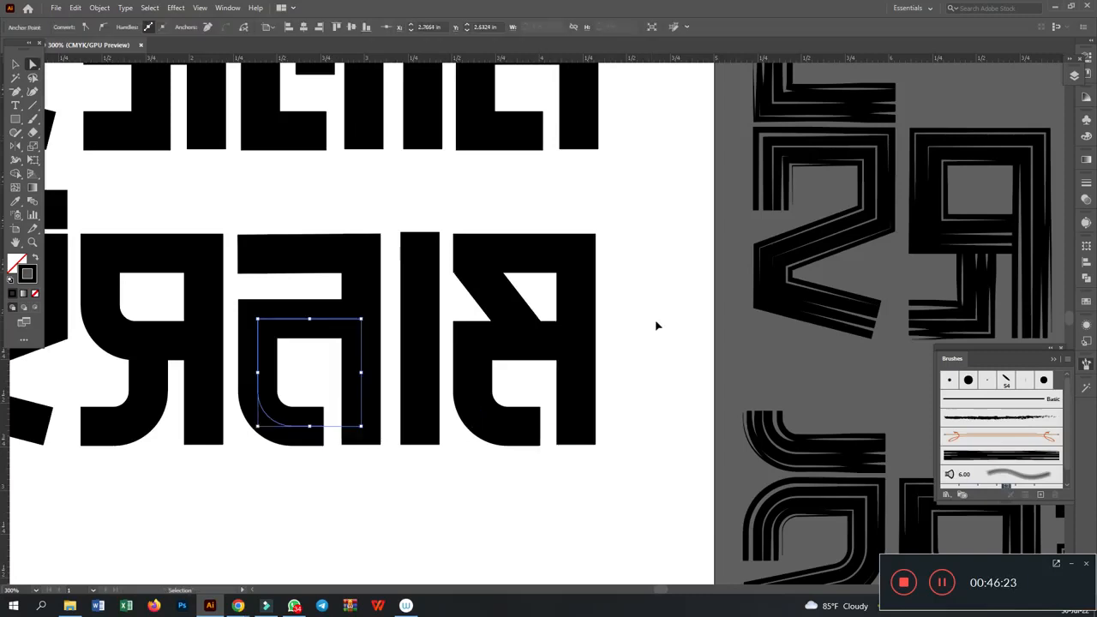
- Undo the remaining changes to the third letter's inner strokes and check the rounded lettering's paths in outline view
{"action": "key", "text": "ctrl+z"}
{"action": "key", "text": "ctrl+z"}
{"action": "key", "text": "ctrl+z"}
{"action": "left_click_drag", "start_coordinate": [196, 204], "coordinate": [414, 191]}
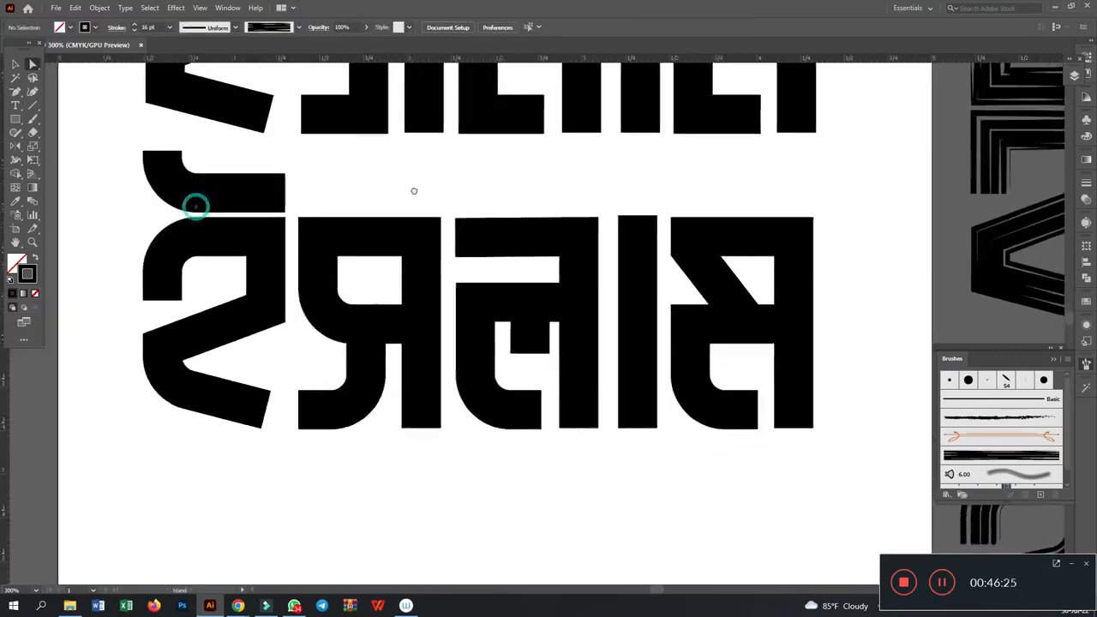
{"action": "key", "text": "ctrl+y"}
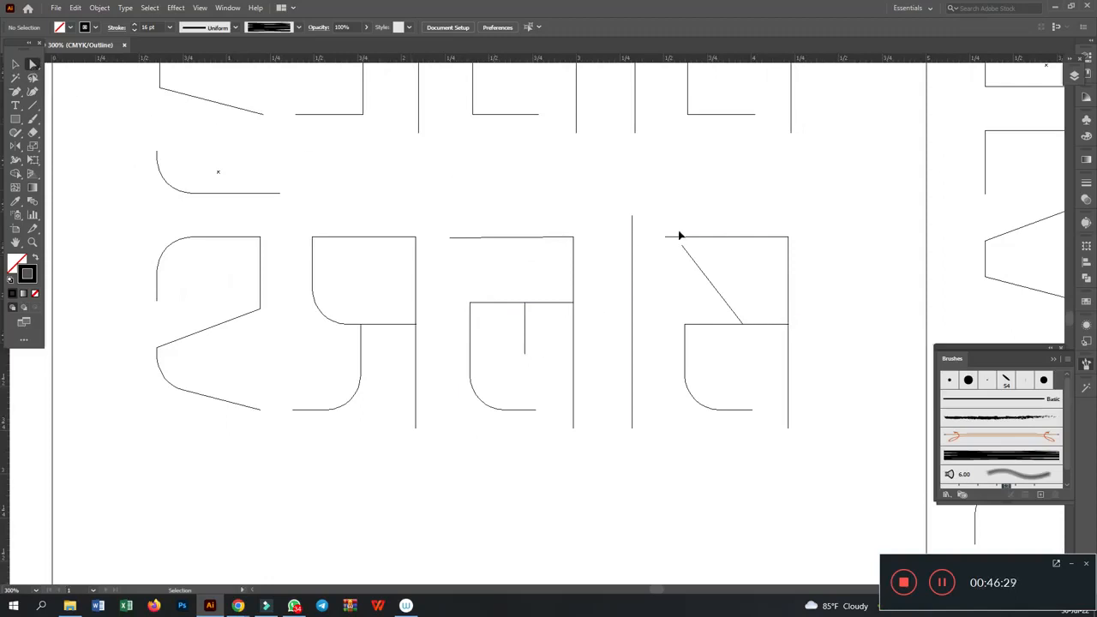
{"action": "key", "text": "ctrl+y"}
- Duplicate the whole rounded Bengali block lettering straight down, placing the copy below the original
{"action": "left_click", "coordinate": [15, 64]}
{"action": "left_click_drag", "start_coordinate": [110, 177], "coordinate": [854, 490]}
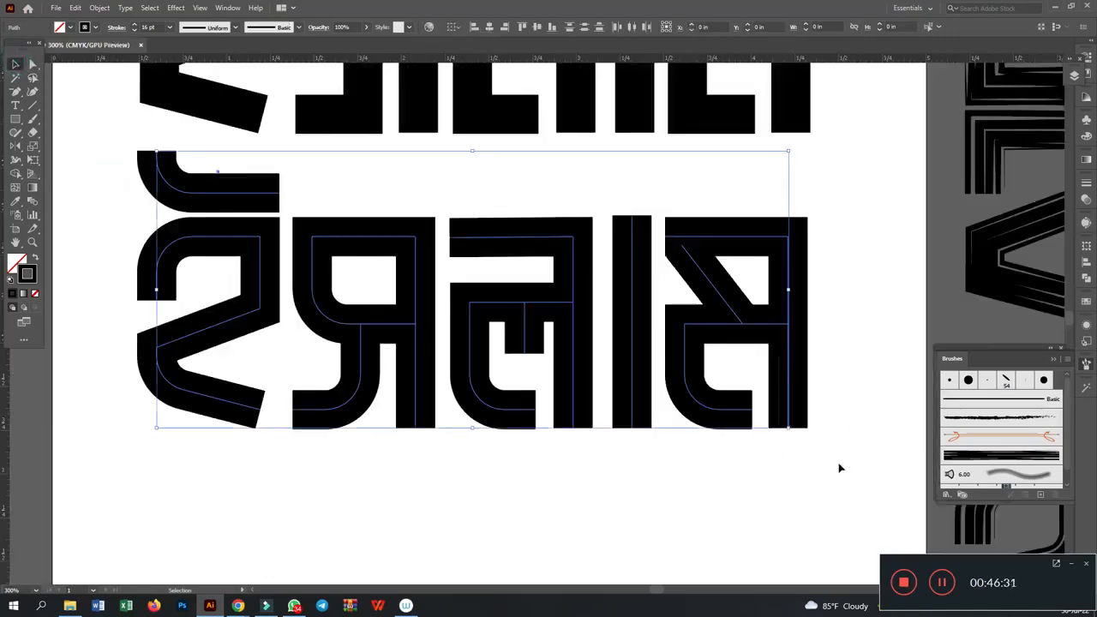
{"action": "scroll", "coordinate": [841, 468], "scroll_direction": "down", "scroll_amount": 2}
{"action": "left_click_drag", "start_coordinate": [490, 161], "coordinate": [496, 474]}
{"action": "scroll", "coordinate": [335, 69], "scroll_direction": "down", "scroll_amount": 4}
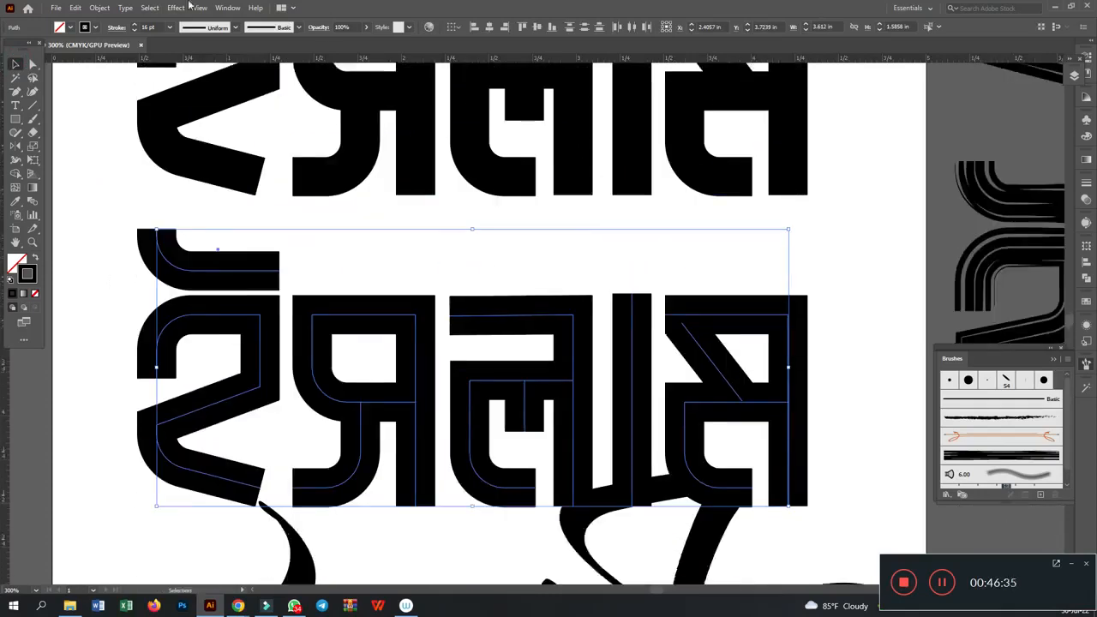
- Set the stroke weight of the lower lettering copy to 6 pt
{"action": "left_click", "coordinate": [134, 31]}
{"action": "left_click", "coordinate": [134, 30]}
{"action": "left_click", "coordinate": [133, 30]}
{"action": "left_click", "coordinate": [134, 30]}
{"action": "left_click", "coordinate": [133, 30]}
{"action": "left_click", "coordinate": [133, 30]}
{"action": "scroll", "coordinate": [476, 369], "scroll_direction": "up", "scroll_amount": 2}
{"action": "left_click", "coordinate": [464, 317]}
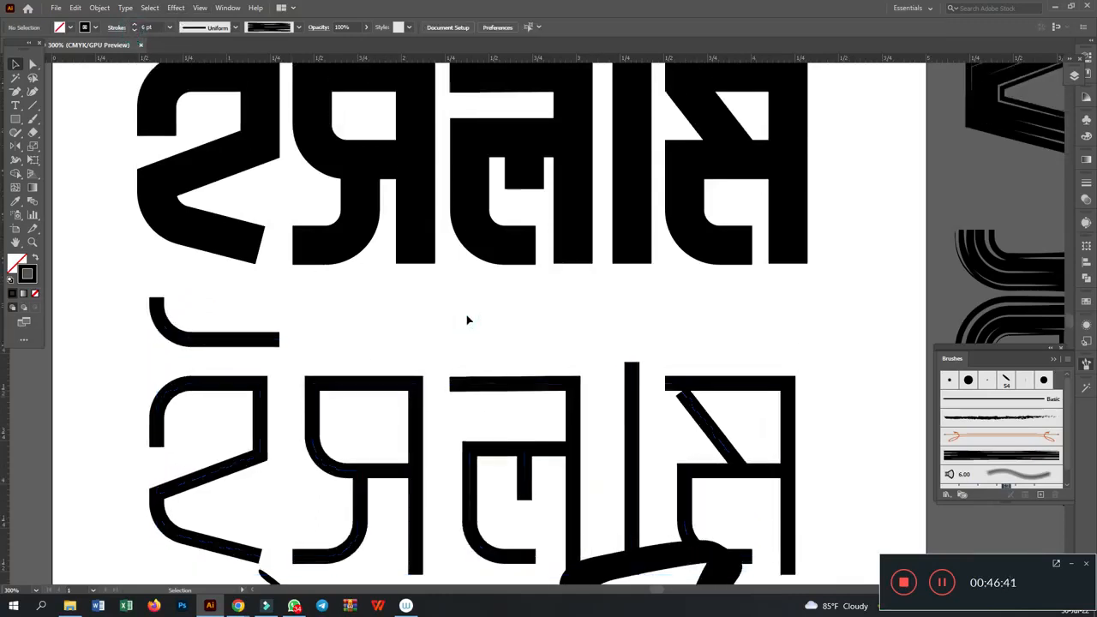
- Nudge the thin-stroke lettering slightly up toward the bold rounded version
{"action": "key", "text": "ctrl+minus"}
{"action": "key", "text": "ctrl+minus"}
{"action": "left_click_drag", "start_coordinate": [319, 315], "coordinate": [681, 407]}
{"action": "key", "text": "shift+Up"}
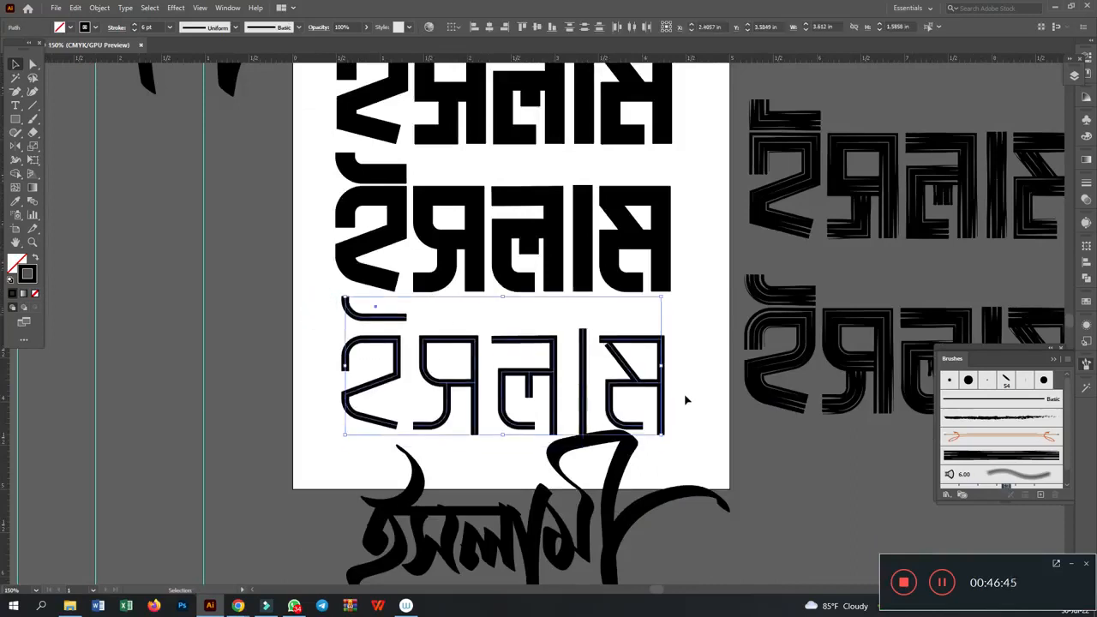
{"action": "key", "text": "Down"}
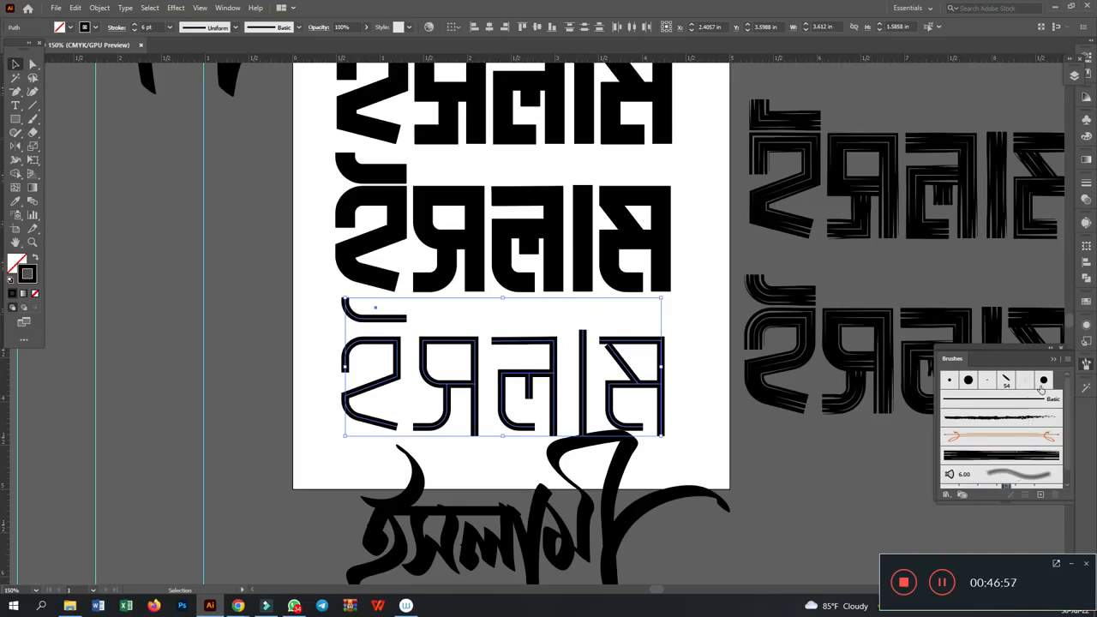
{"action": "left_click", "coordinate": [1041, 495]}
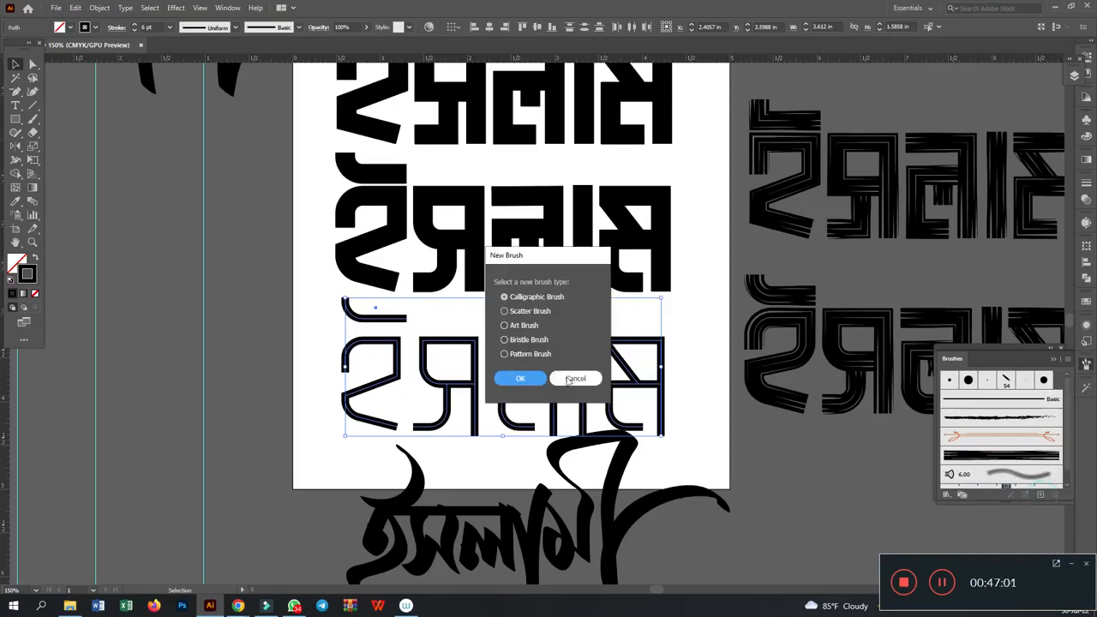
{"action": "left_click", "coordinate": [572, 381]}
{"action": "left_click", "coordinate": [797, 343]}
{"action": "left_click", "coordinate": [754, 457]}
{"action": "scroll", "coordinate": [713, 392], "scroll_direction": "up", "scroll_amount": 5}
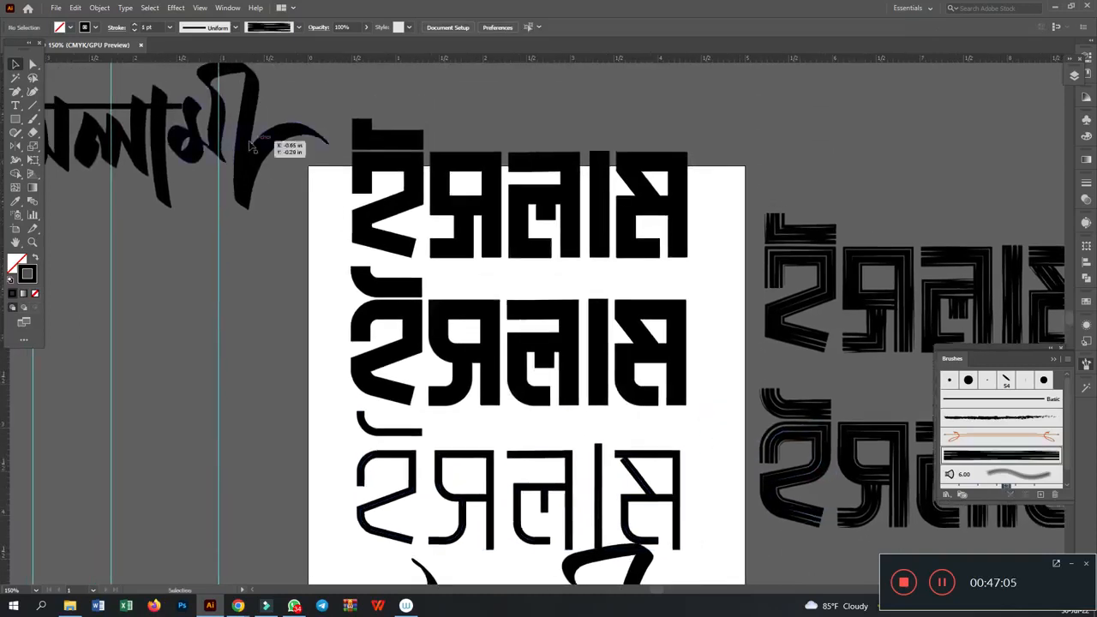
{"action": "left_click", "coordinate": [251, 147]}
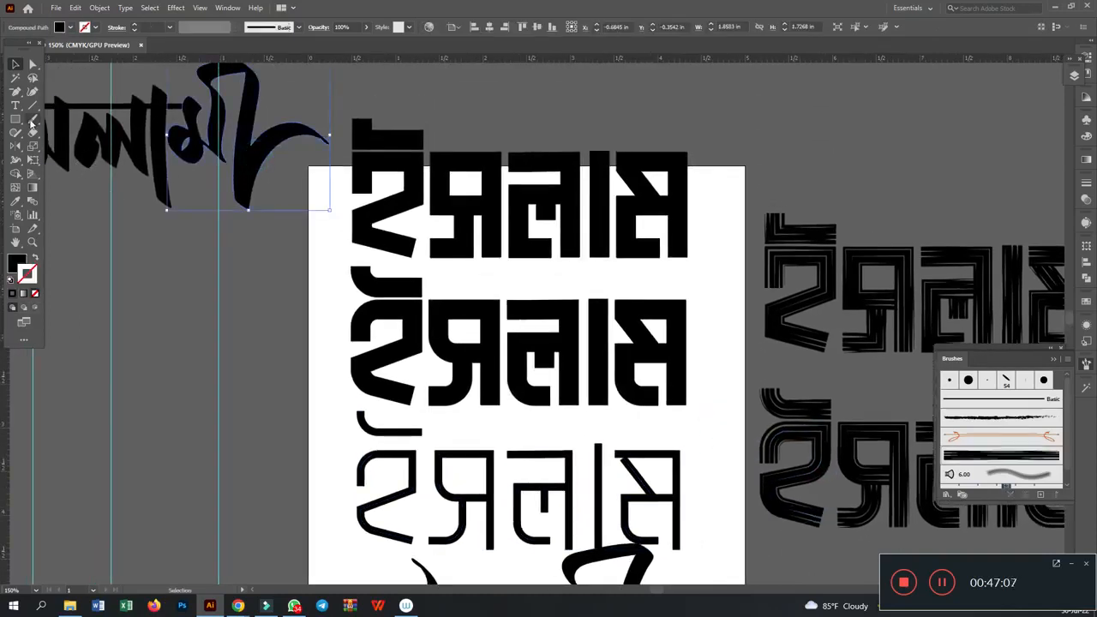
{"action": "left_click", "coordinate": [31, 121]}
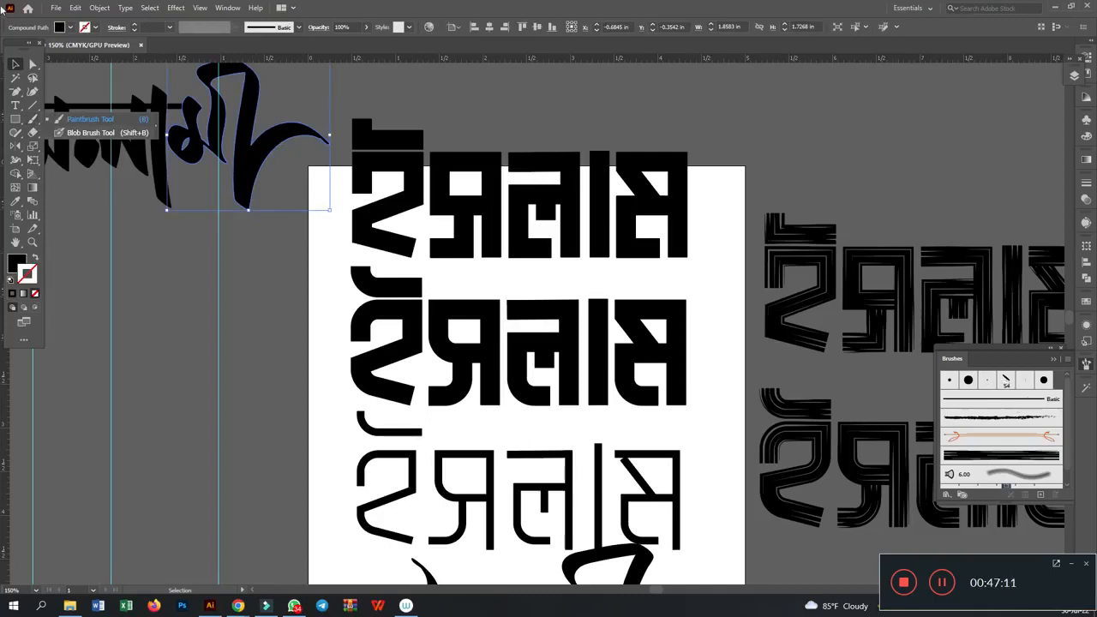
{"action": "left_click", "coordinate": [186, 290]}
{"action": "left_click_drag", "start_coordinate": [215, 338], "coordinate": [202, 264]}
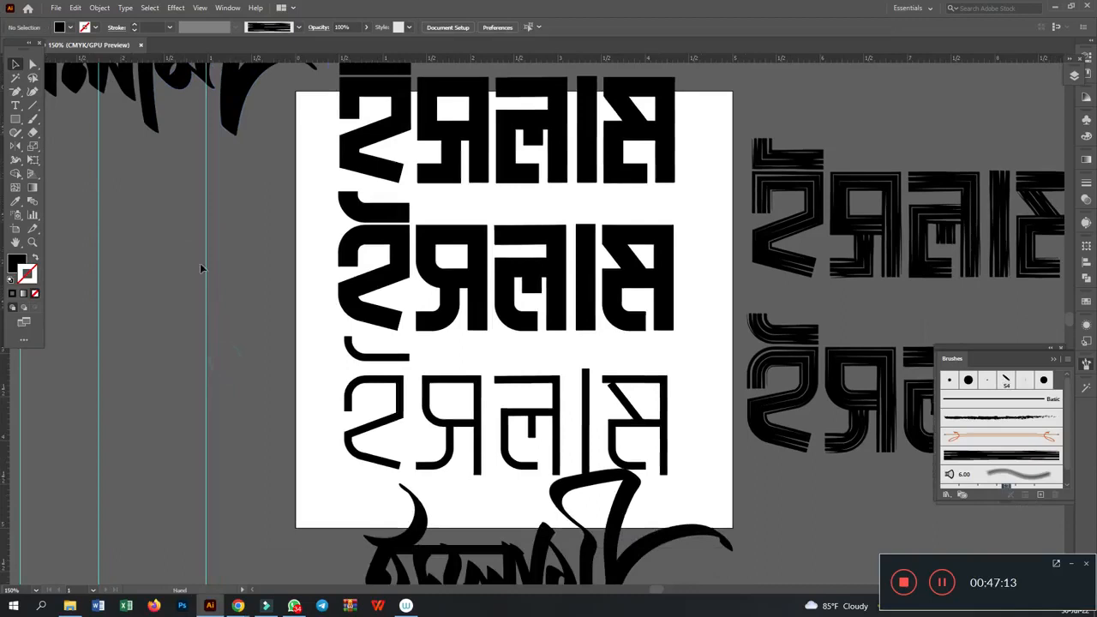
{"action": "left_click", "coordinate": [16, 118]}
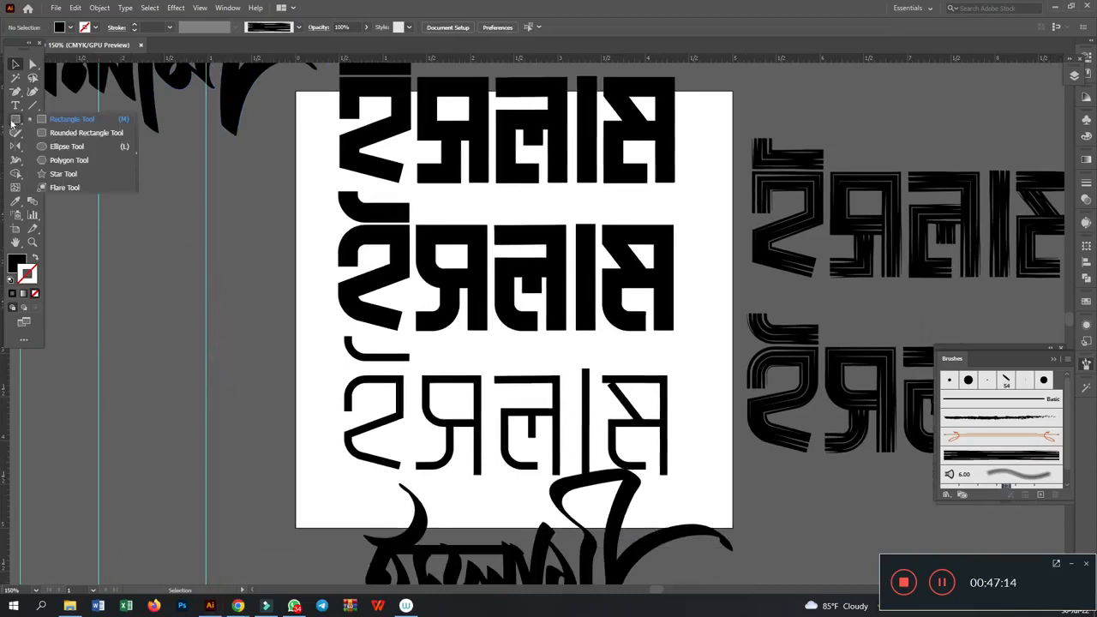
{"action": "left_click", "coordinate": [265, 199]}
{"action": "left_click", "coordinate": [142, 164]}
{"action": "scroll", "coordinate": [212, 262], "scroll_direction": "down", "scroll_amount": 10}
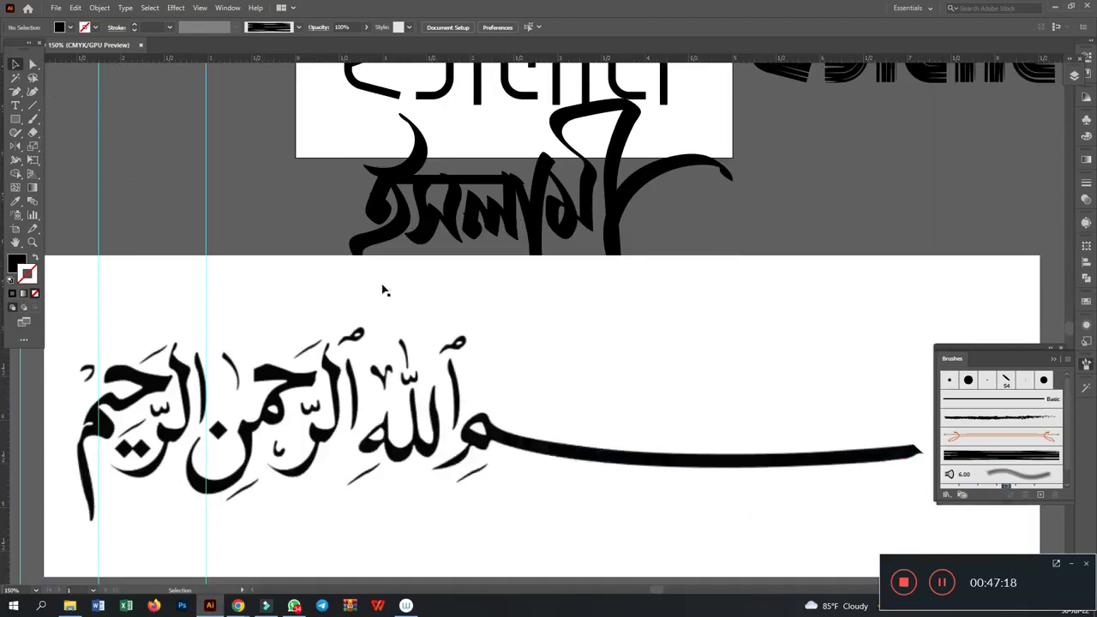
- Unlock all artwork and delete the white reference image with the black Arabic calligraphy
{"action": "left_click", "coordinate": [394, 304]}
{"action": "key", "text": "ctrl+alt+2"}
{"action": "left_click", "coordinate": [890, 226]}
{"action": "left_click", "coordinate": [787, 361]}
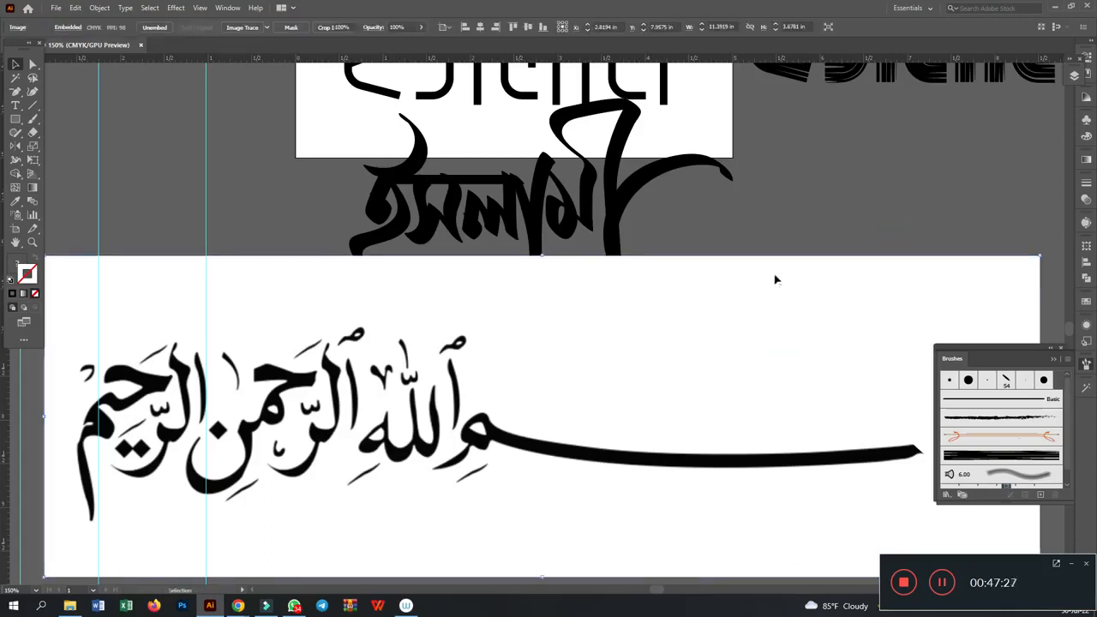
{"action": "key", "text": "Delete"}
- Remove the three vertical guides crossing the canvas
{"action": "scroll", "coordinate": [768, 314], "scroll_direction": "down", "scroll_amount": 2}
{"action": "scroll", "coordinate": [768, 319], "scroll_direction": "down", "scroll_amount": 2}
{"action": "left_click_drag", "start_coordinate": [776, 407], "coordinate": [708, 297]}
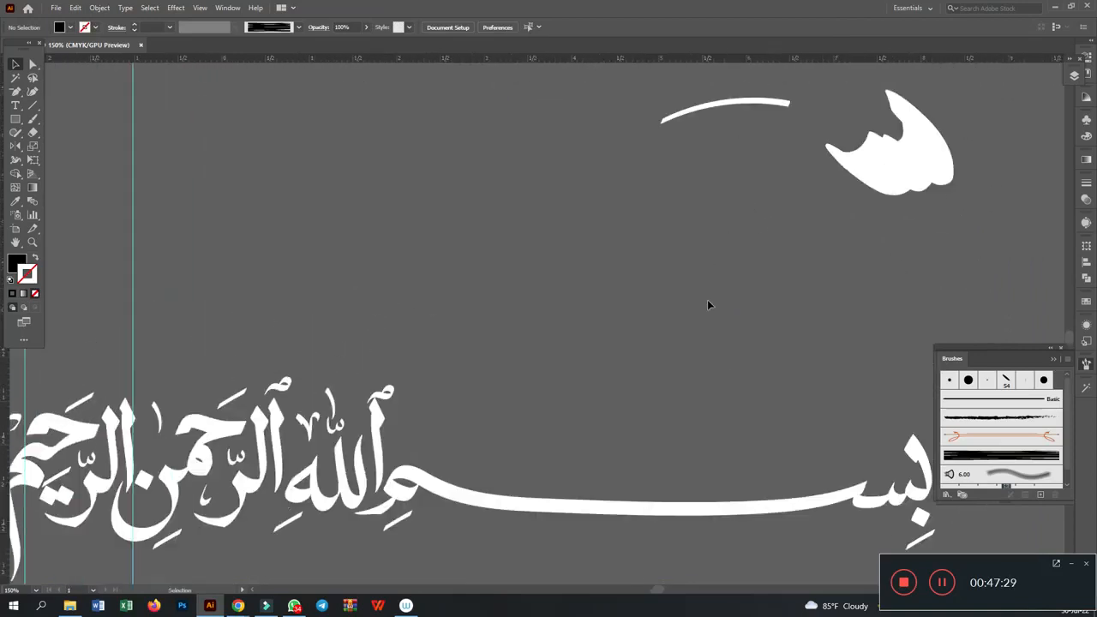
{"action": "key", "text": "ctrl+minus"}
{"action": "key", "text": "ctrl+minus"}
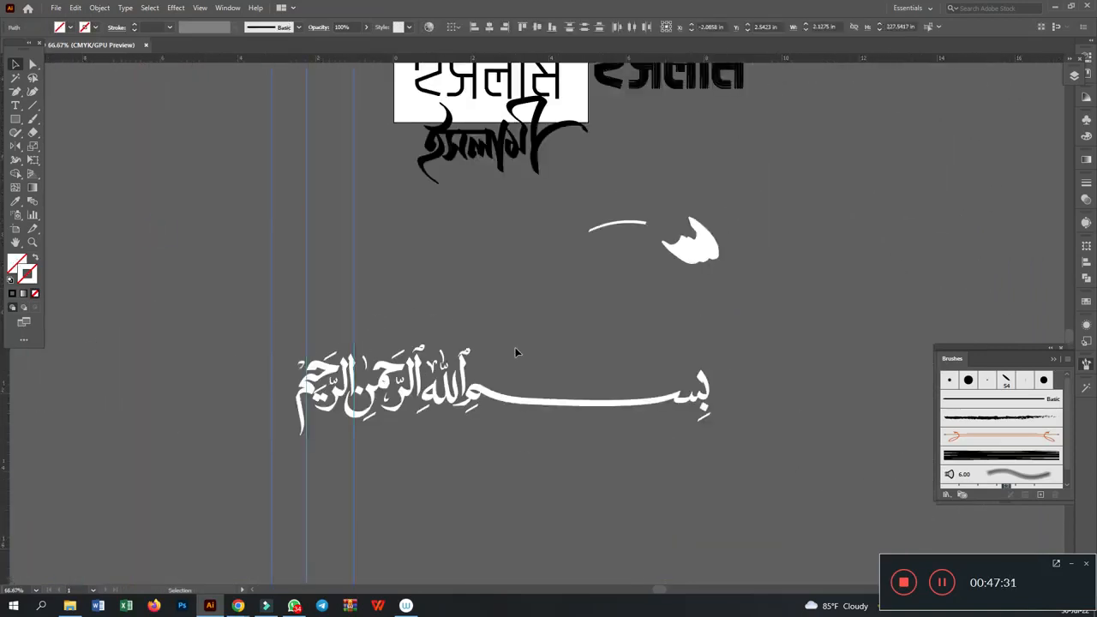
{"action": "left_click", "coordinate": [516, 349]}
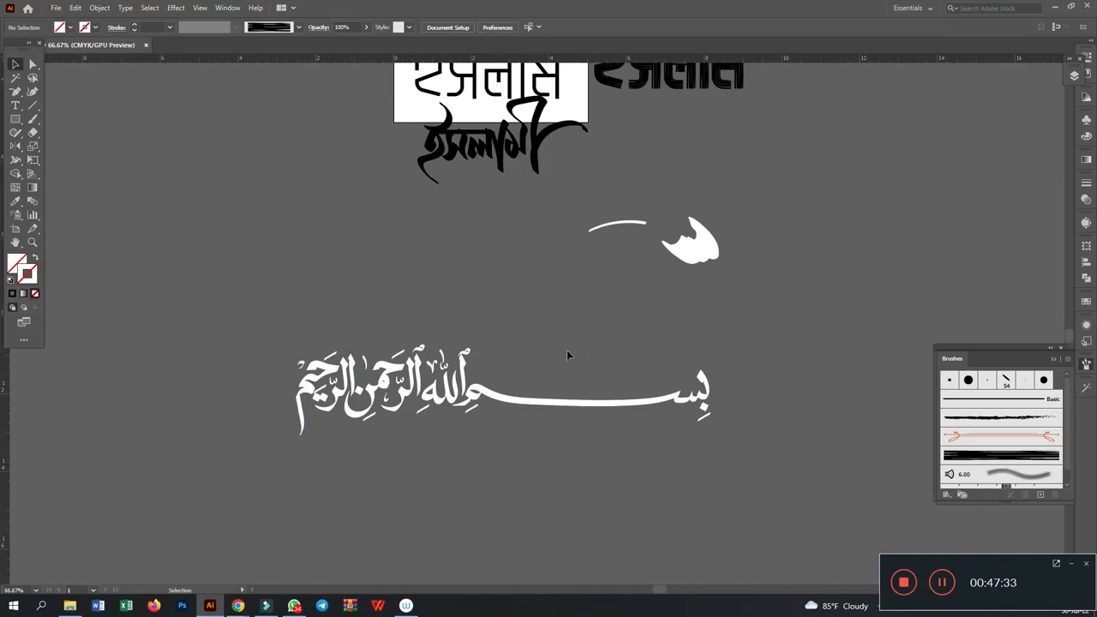
- Delete the stray white arc and the jagged white shape above the Arabic calligraphy
{"action": "left_click", "coordinate": [1073, 569]}
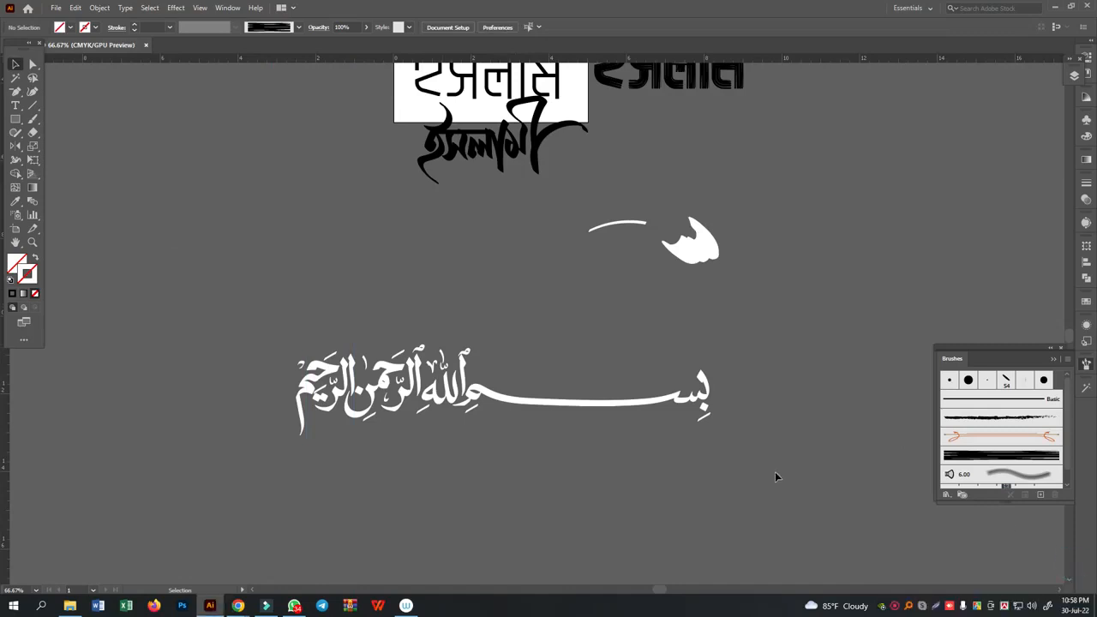
{"action": "left_click_drag", "start_coordinate": [571, 205], "coordinate": [840, 336]}
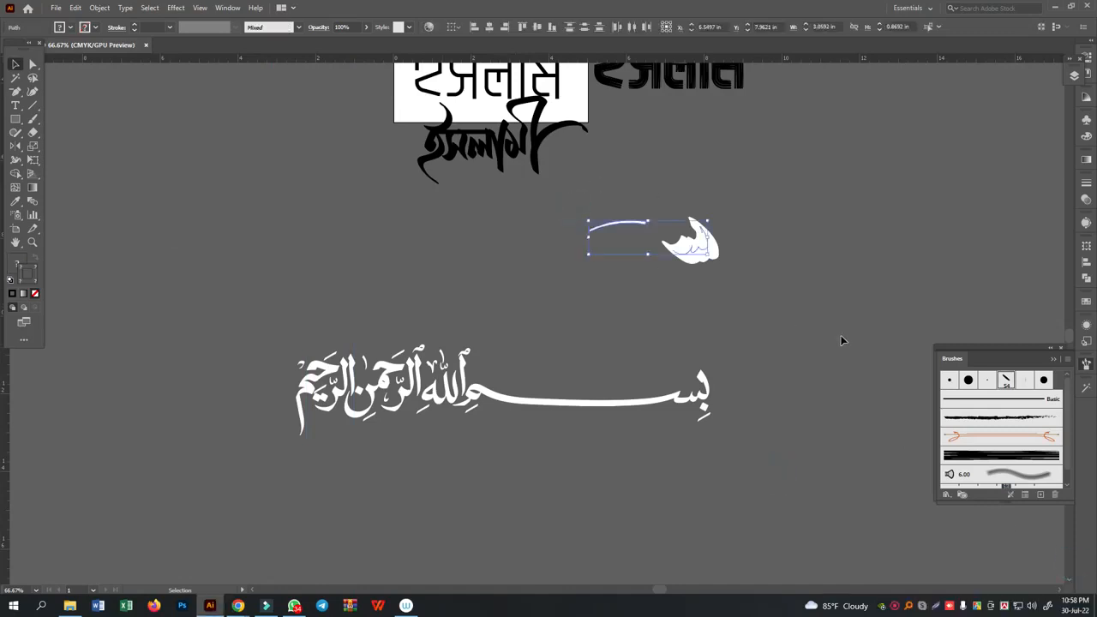
{"action": "key", "text": "Delete"}
{"action": "left_click", "coordinate": [218, 300]}
- Move the white Arabic calligraphy up to sit beneath the lower Bengali script lettering
{"action": "left_click", "coordinate": [556, 385]}
{"action": "left_click_drag", "start_coordinate": [493, 399], "coordinate": [489, 254]}
{"action": "scroll", "coordinate": [701, 412], "scroll_direction": "up", "scroll_amount": 5}
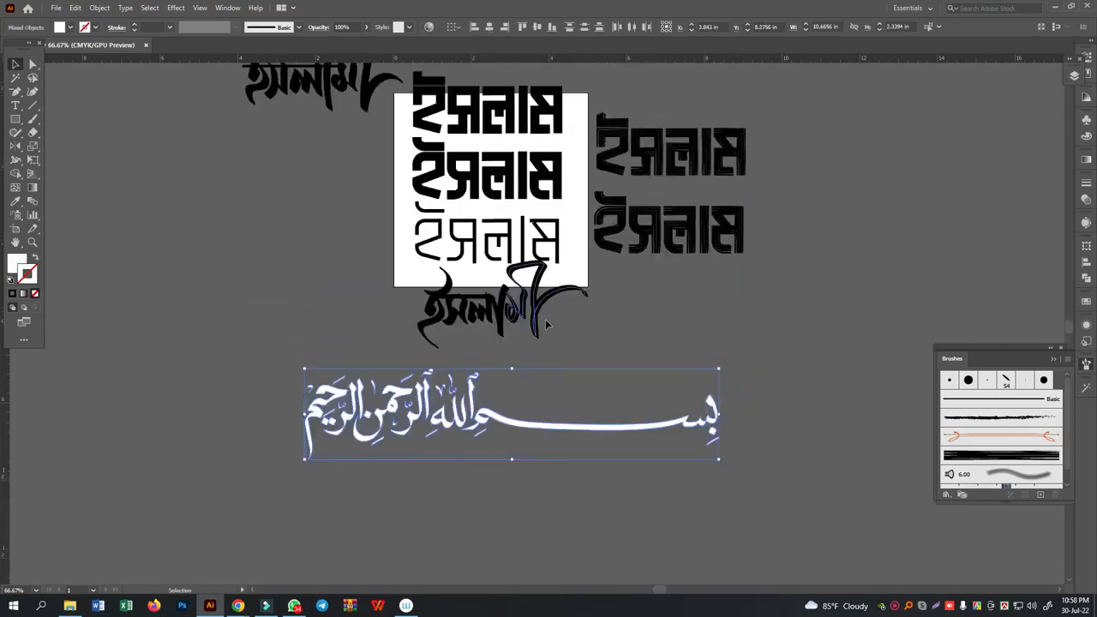
{"action": "left_click", "coordinate": [711, 408]}
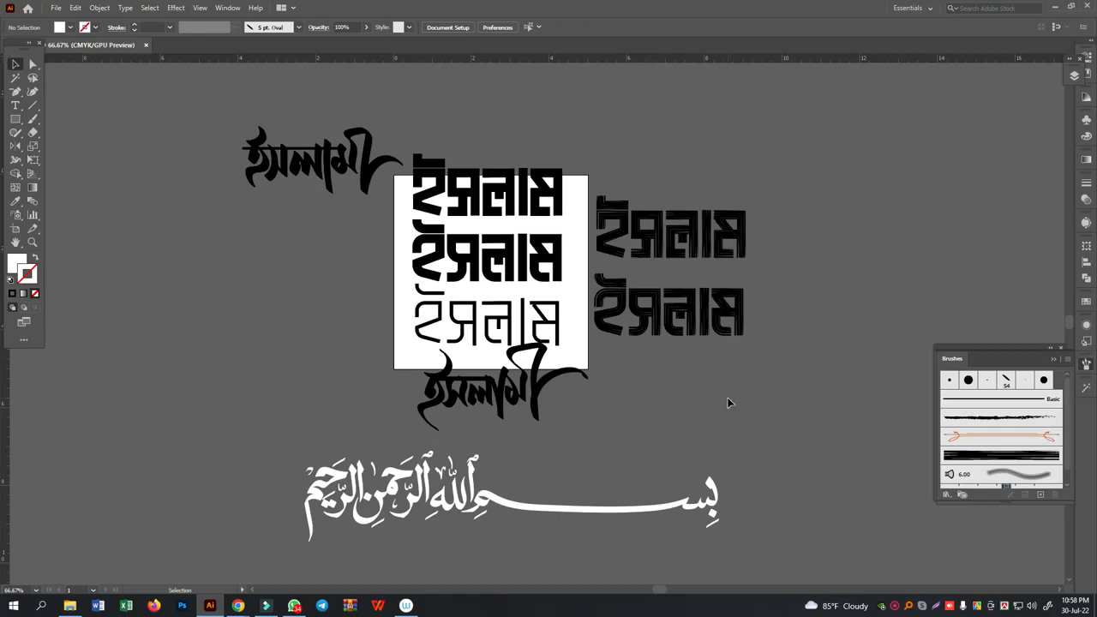
- Move the outlying Bengali script lettering above the artboard's block lettering and shift the lower script version down just below the artboard
{"action": "left_click_drag", "start_coordinate": [384, 159], "coordinate": [568, 125]}
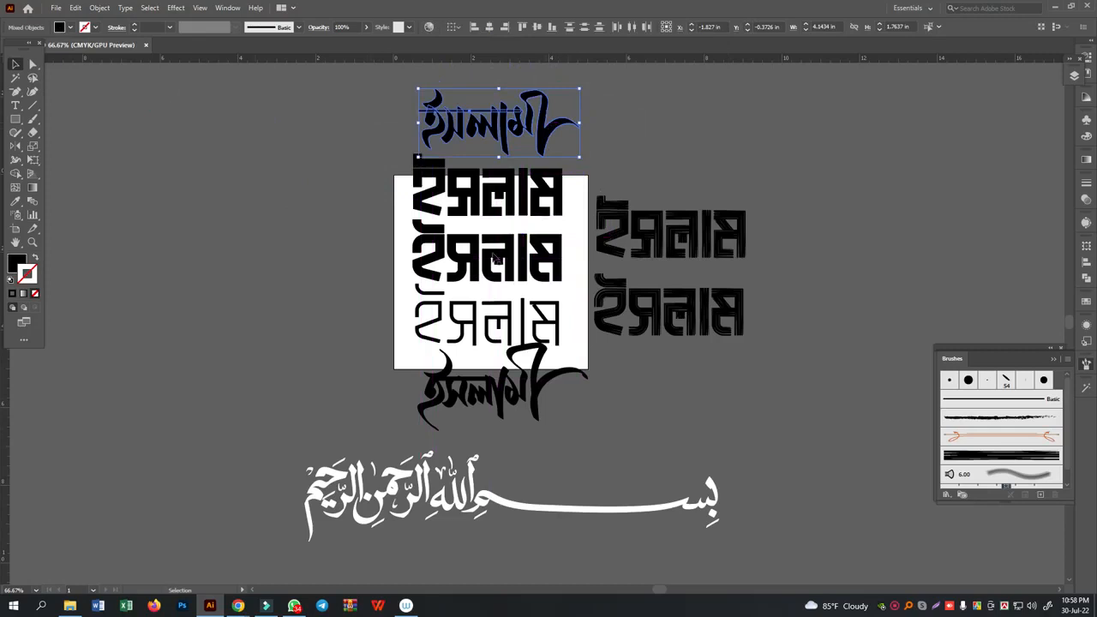
{"action": "left_click", "coordinate": [643, 375]}
{"action": "left_click_drag", "start_coordinate": [532, 393], "coordinate": [535, 411]}
{"action": "left_click", "coordinate": [661, 388]}
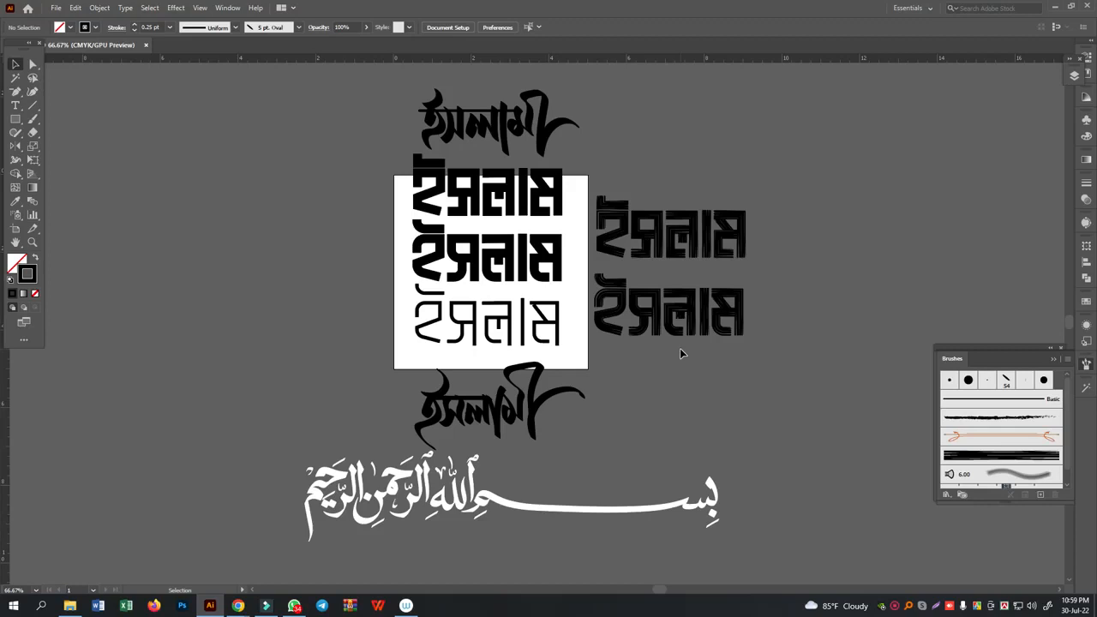
- Paint thick zigzag and wavy test strokes on an empty canvas area with the Paintbrush, using the 5 pt. Oval brush
{"action": "left_click", "coordinate": [255, 238]}
{"action": "key", "text": "ctrl+equal"}
{"action": "key", "text": "ctrl+equal"}
{"action": "scroll", "coordinate": [276, 230], "scroll_direction": "down", "scroll_amount": 6}
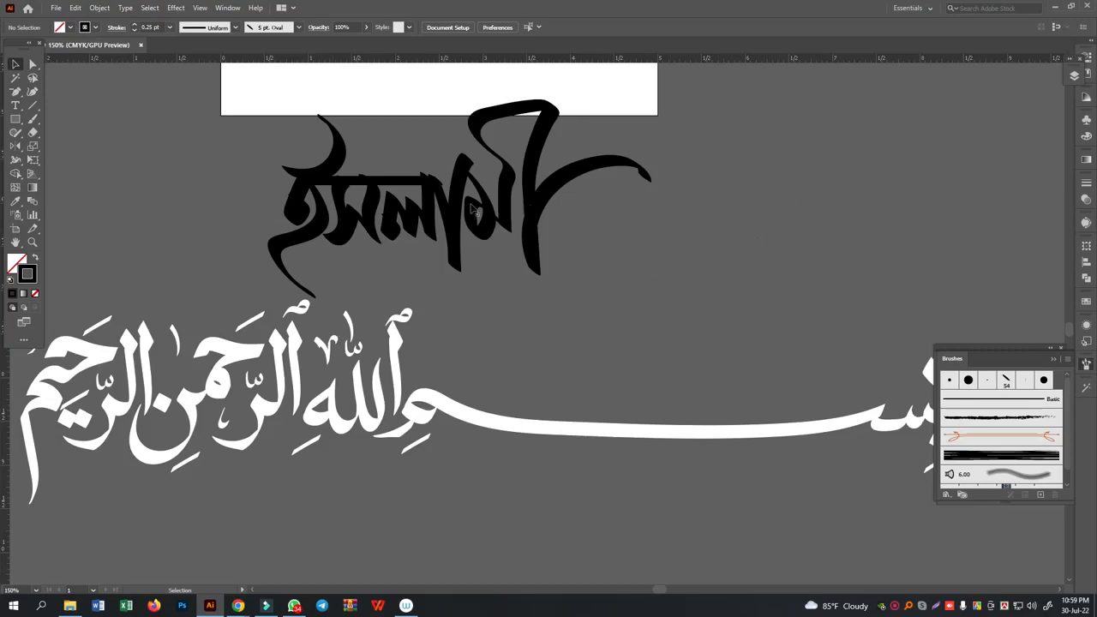
{"action": "left_click", "coordinate": [15, 243]}
{"action": "left_click_drag", "start_coordinate": [503, 390], "coordinate": [582, 222]}
{"action": "left_click_drag", "start_coordinate": [529, 369], "coordinate": [520, 218]}
{"action": "left_click_drag", "start_coordinate": [520, 345], "coordinate": [523, 300]}
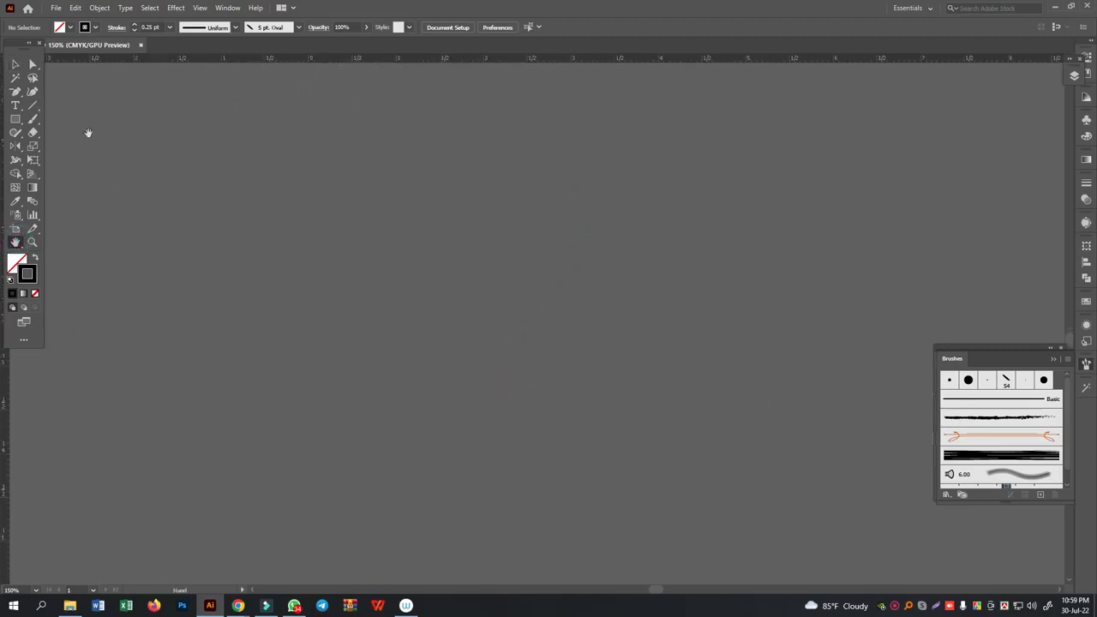
{"action": "left_click_drag", "start_coordinate": [36, 123], "coordinate": [36, 123]}
{"action": "left_click", "coordinate": [86, 118]}
{"action": "mouse_move", "coordinate": [411, 185]}
{"action": "left_mouse_down"}
{"action": "mouse_move", "coordinate": [374, 308]}
{"action": "mouse_move", "coordinate": [479, 179]}
{"action": "mouse_move", "coordinate": [495, 210]}
{"action": "mouse_move", "coordinate": [456, 336]}
{"action": "mouse_move", "coordinate": [564, 217]}
{"action": "mouse_move", "coordinate": [539, 321]}
{"action": "mouse_move", "coordinate": [565, 346]}
{"action": "mouse_move", "coordinate": [712, 344]}
{"action": "left_mouse_up"}
{"action": "left_click_drag", "start_coordinate": [722, 343], "coordinate": [871, 424]}
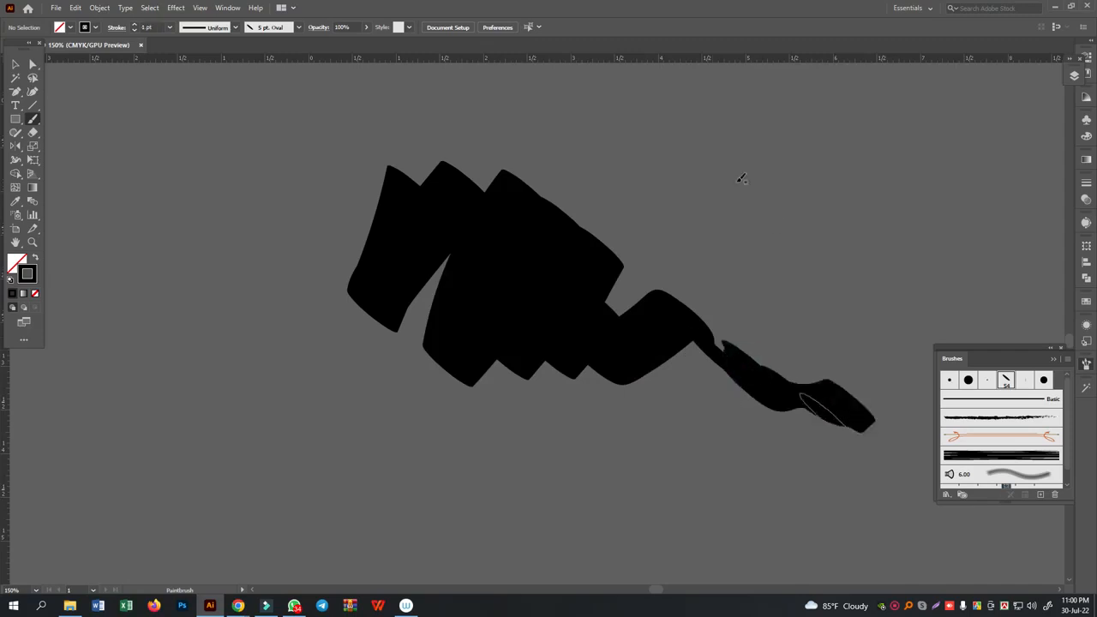
{"action": "mouse_move", "coordinate": [298, 116]}
{"action": "left_mouse_down"}
{"action": "mouse_move", "coordinate": [241, 298]}
{"action": "mouse_move", "coordinate": [652, 438]}
{"action": "left_mouse_up"}
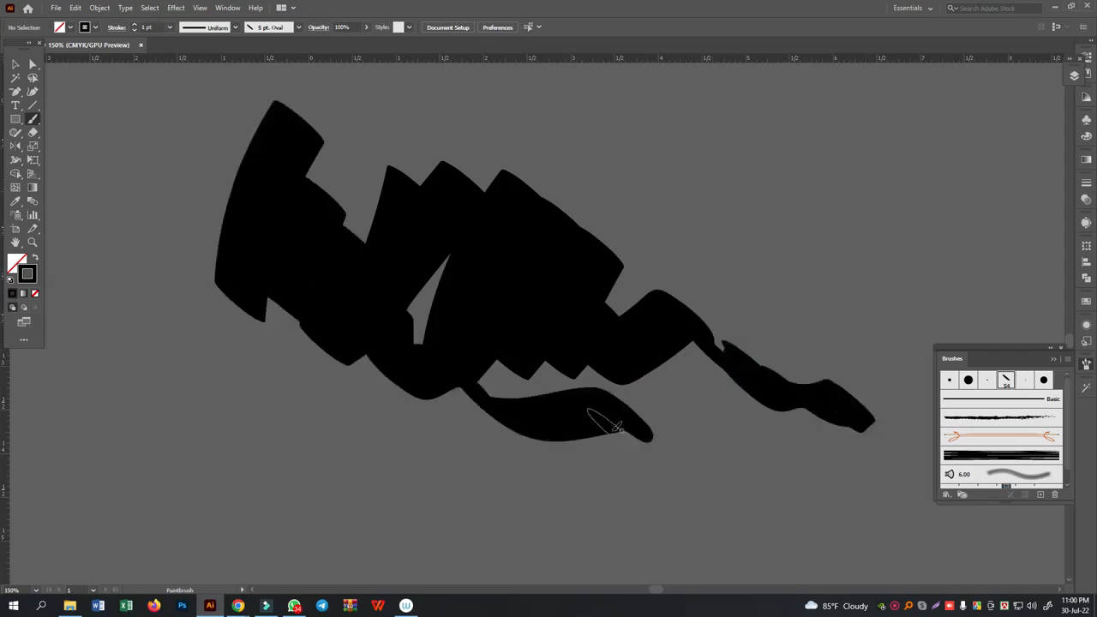
- Delete the large zigzag test stroke, leaving the small wavy stroke beside it
{"action": "left_click", "coordinate": [16, 63]}
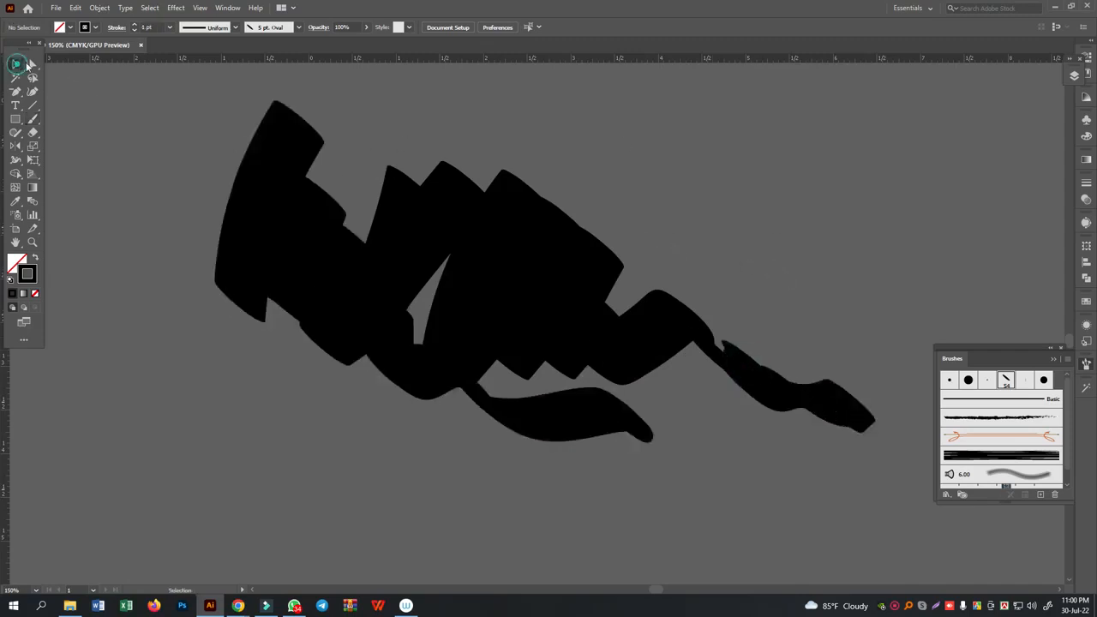
{"action": "left_click", "coordinate": [581, 316]}
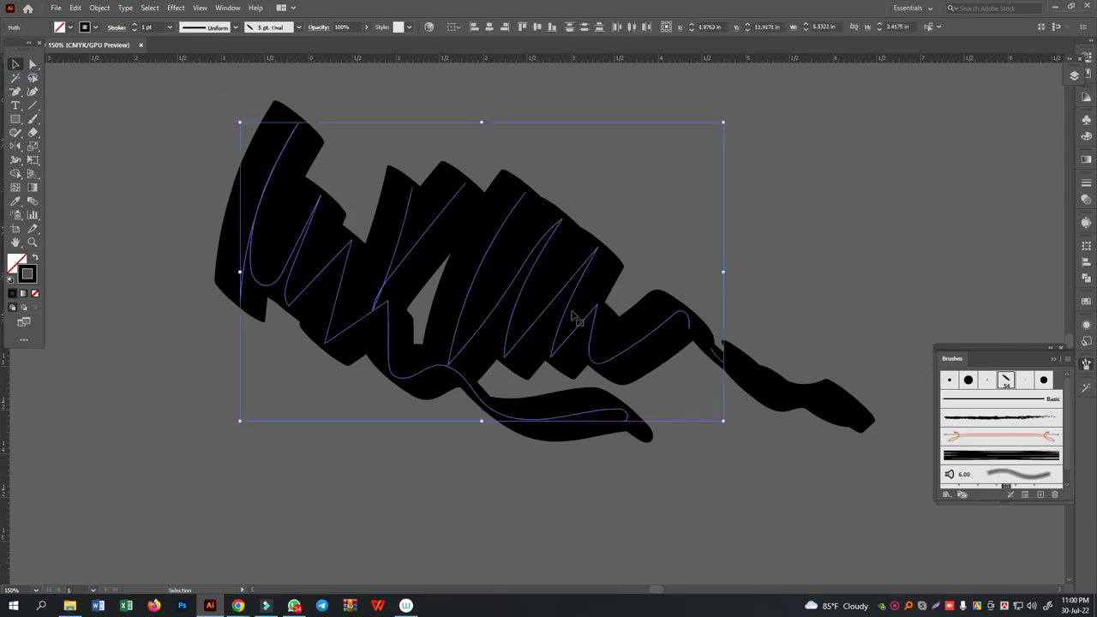
{"action": "key", "text": "Delete"}
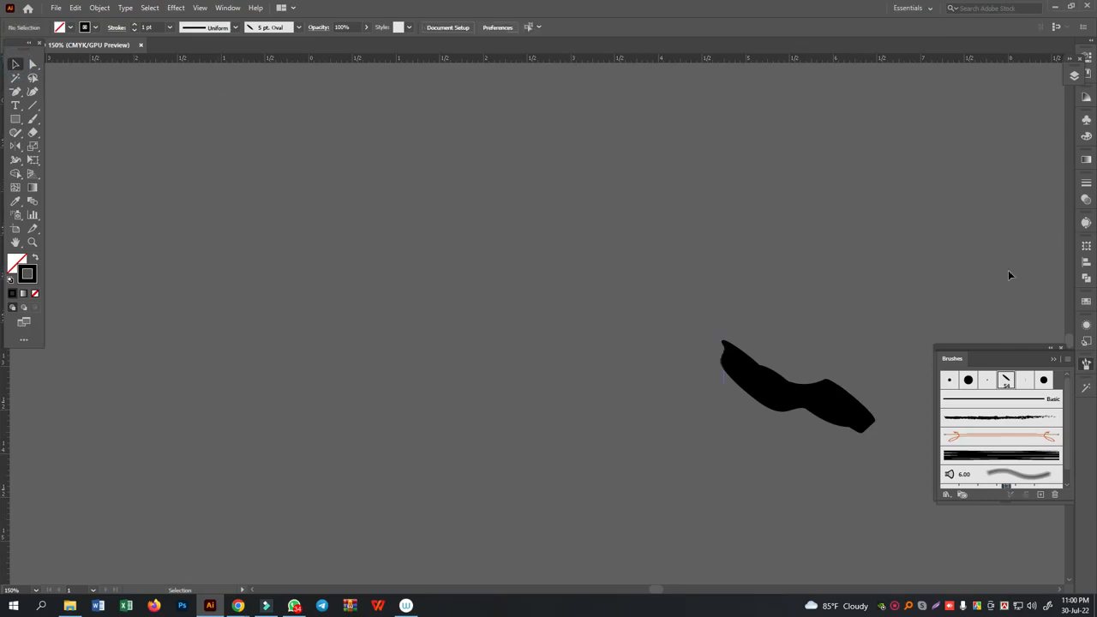
- Set the 5 pt. Round calligraphic brush's size to vary by Pressure and increase its size variation
{"action": "double_click", "coordinate": [949, 381]}
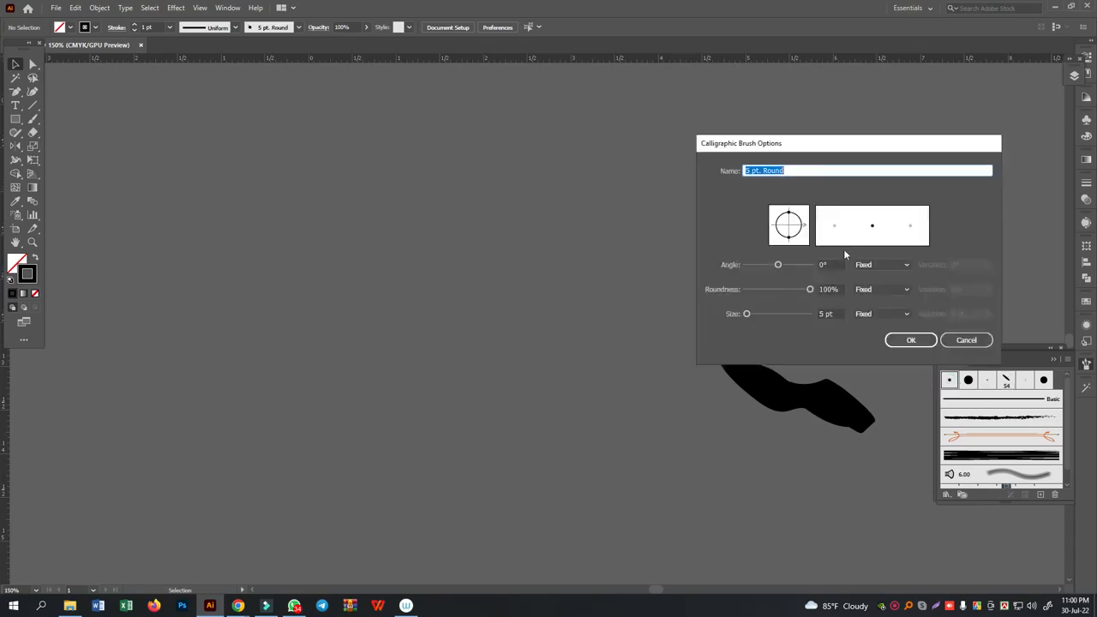
{"action": "mouse_move", "coordinate": [871, 153]}
{"action": "left_mouse_down"}
{"action": "mouse_move", "coordinate": [853, 143]}
{"action": "mouse_move", "coordinate": [463, 128]}
{"action": "mouse_move", "coordinate": [454, 143]}
{"action": "left_mouse_up"}
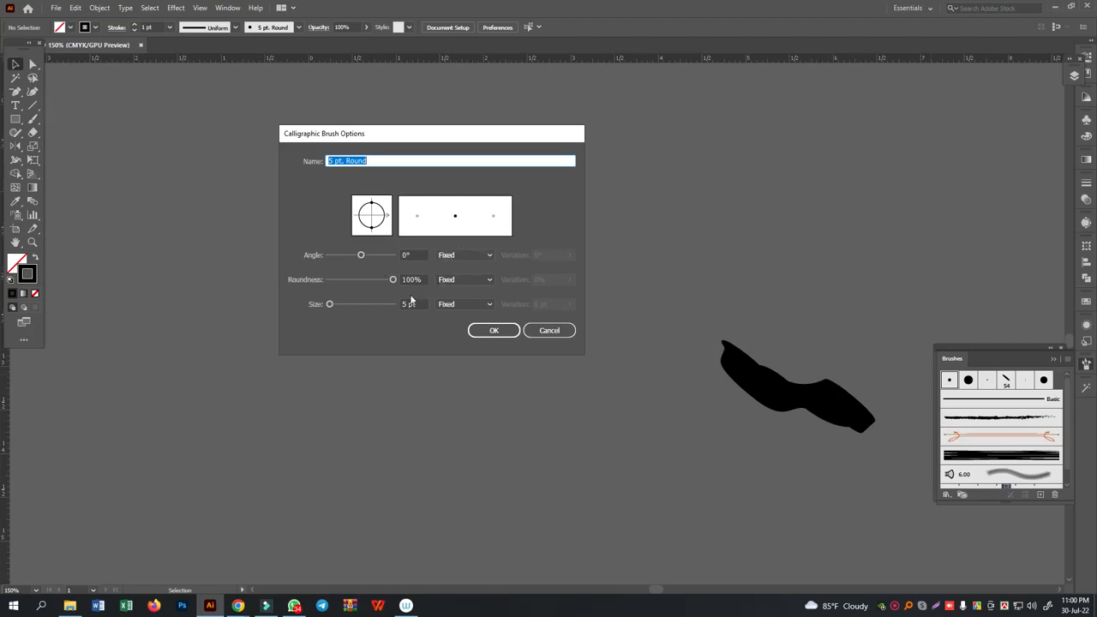
{"action": "left_click", "coordinate": [474, 307]}
{"action": "left_click", "coordinate": [469, 342]}
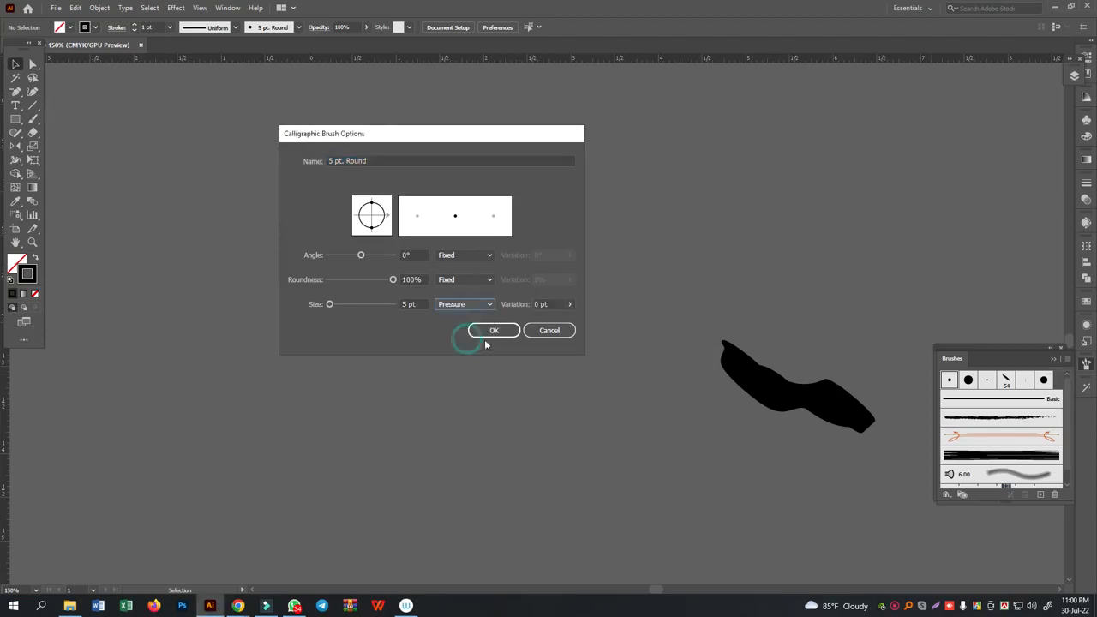
{"action": "left_click", "coordinate": [570, 304]}
{"action": "left_click_drag", "start_coordinate": [542, 320], "coordinate": [564, 326]}
{"action": "left_click", "coordinate": [495, 331]}
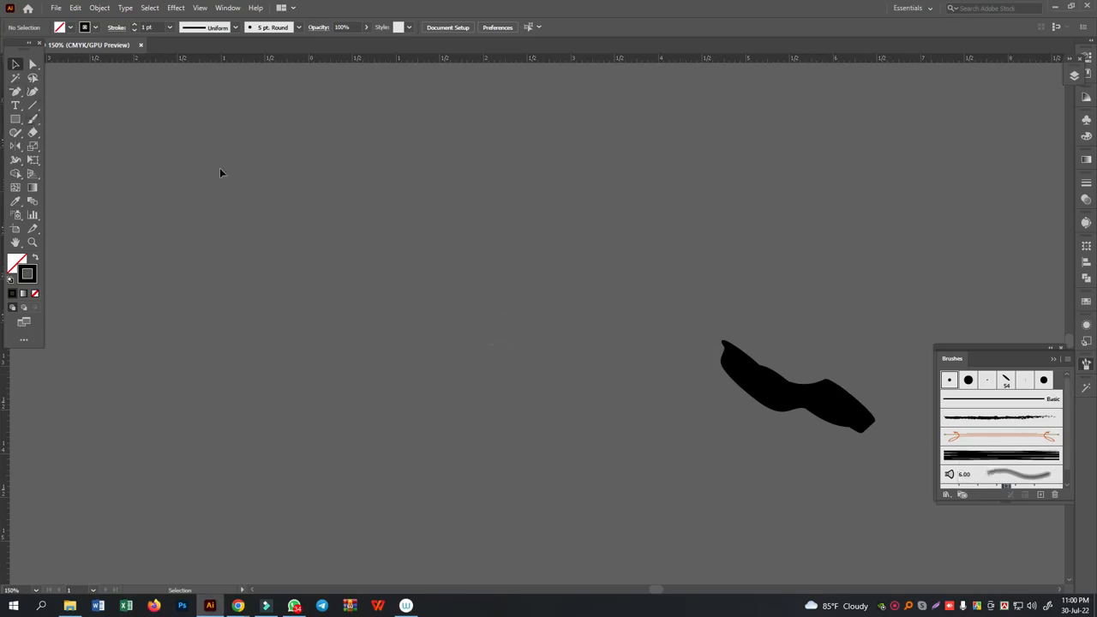
- Letter a thin ই with a curled upper flourish and স beside it, using the Paintbrush with the 5 pt. Round brush
{"action": "left_click", "coordinate": [32, 118]}
{"action": "mouse_move", "coordinate": [358, 172]}
{"action": "left_mouse_down"}
{"action": "mouse_move", "coordinate": [349, 230]}
{"action": "mouse_move", "coordinate": [390, 178]}
{"action": "mouse_move", "coordinate": [340, 258]}
{"action": "mouse_move", "coordinate": [387, 351]}
{"action": "mouse_move", "coordinate": [400, 347]}
{"action": "left_mouse_up"}
{"action": "mouse_move", "coordinate": [397, 206]}
{"action": "left_mouse_down"}
{"action": "mouse_move", "coordinate": [428, 139]}
{"action": "mouse_move", "coordinate": [370, 103]}
{"action": "mouse_move", "coordinate": [351, 135]}
{"action": "mouse_move", "coordinate": [375, 144]}
{"action": "left_mouse_up"}
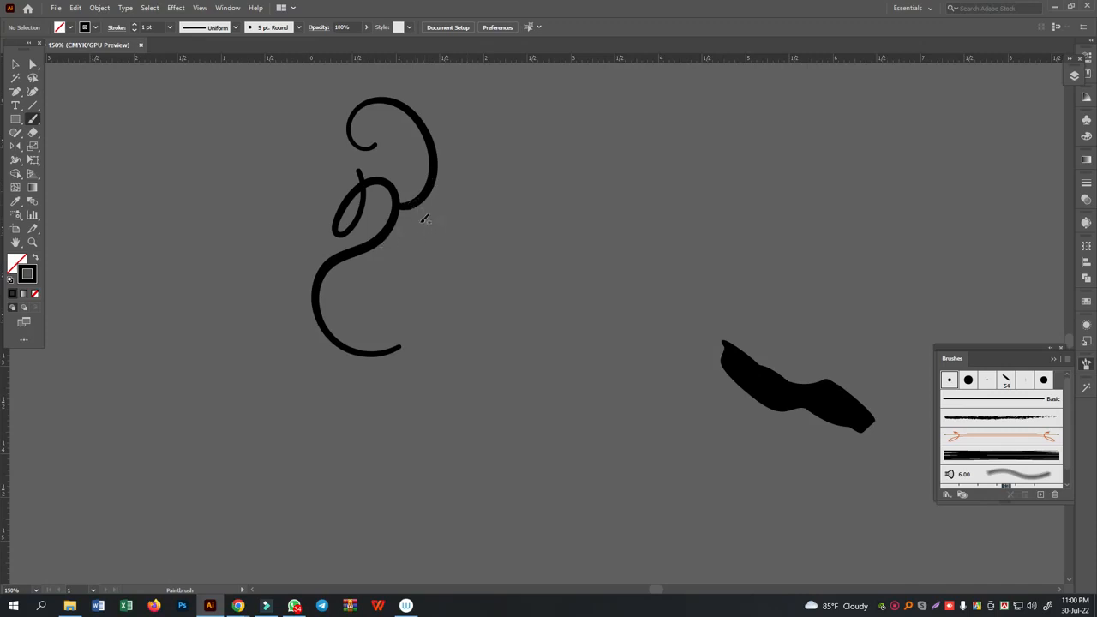
{"action": "mouse_move", "coordinate": [422, 212]}
{"action": "left_mouse_down"}
{"action": "mouse_move", "coordinate": [421, 276]}
{"action": "mouse_move", "coordinate": [391, 291]}
{"action": "mouse_move", "coordinate": [416, 290]}
{"action": "mouse_move", "coordinate": [434, 239]}
{"action": "mouse_move", "coordinate": [451, 301]}
{"action": "mouse_move", "coordinate": [458, 200]}
{"action": "left_mouse_up"}
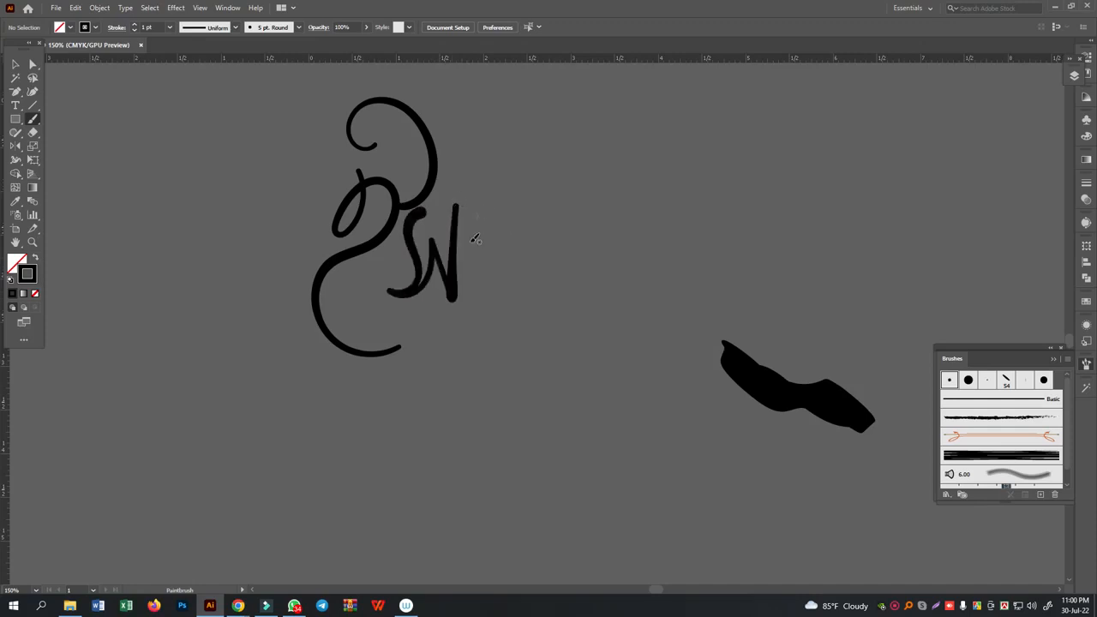
- Complete the thin word ইসলাম by lettering লাম, and add its headline strokes and a long curved underline
{"action": "mouse_move", "coordinate": [509, 245]}
{"action": "left_mouse_down"}
{"action": "mouse_move", "coordinate": [488, 221]}
{"action": "mouse_move", "coordinate": [470, 240]}
{"action": "mouse_move", "coordinate": [486, 277]}
{"action": "left_mouse_up"}
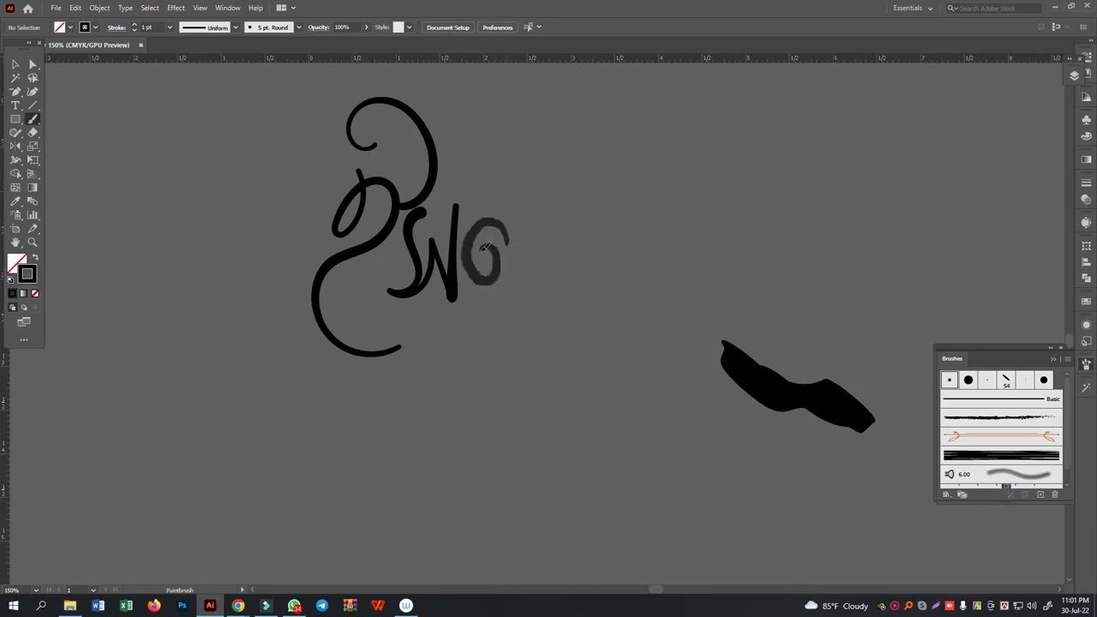
{"action": "mouse_move", "coordinate": [484, 254]}
{"action": "left_mouse_down"}
{"action": "mouse_move", "coordinate": [523, 227]}
{"action": "mouse_move", "coordinate": [538, 269]}
{"action": "left_mouse_up"}
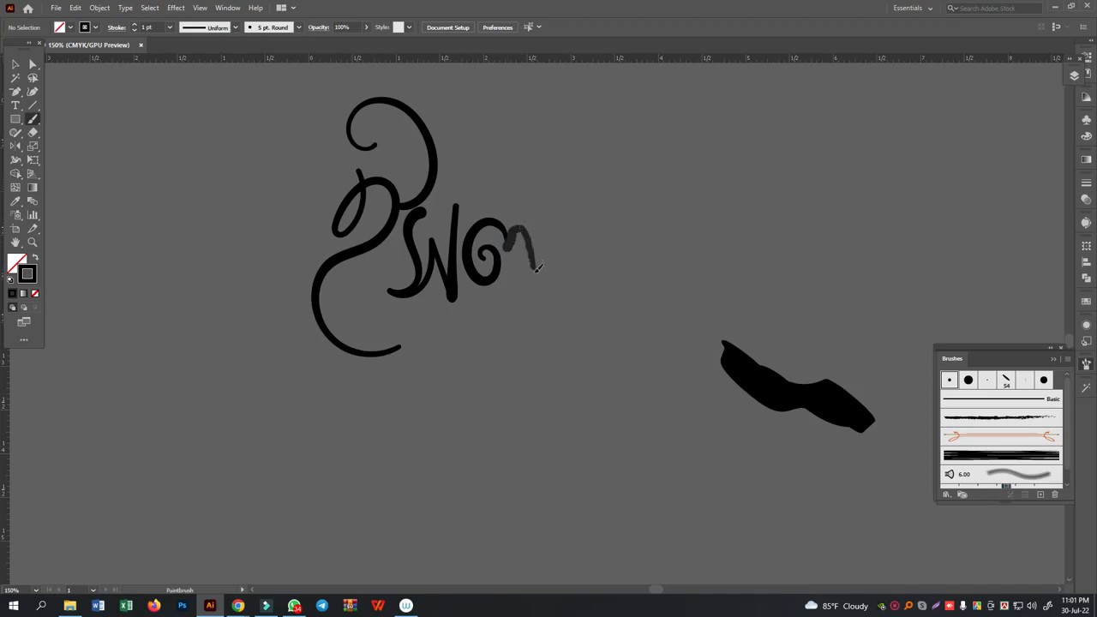
{"action": "mouse_move", "coordinate": [537, 227]}
{"action": "left_mouse_down"}
{"action": "mouse_move", "coordinate": [539, 200]}
{"action": "mouse_move", "coordinate": [553, 325]}
{"action": "left_mouse_up"}
{"action": "left_click_drag", "start_coordinate": [559, 270], "coordinate": [568, 167]}
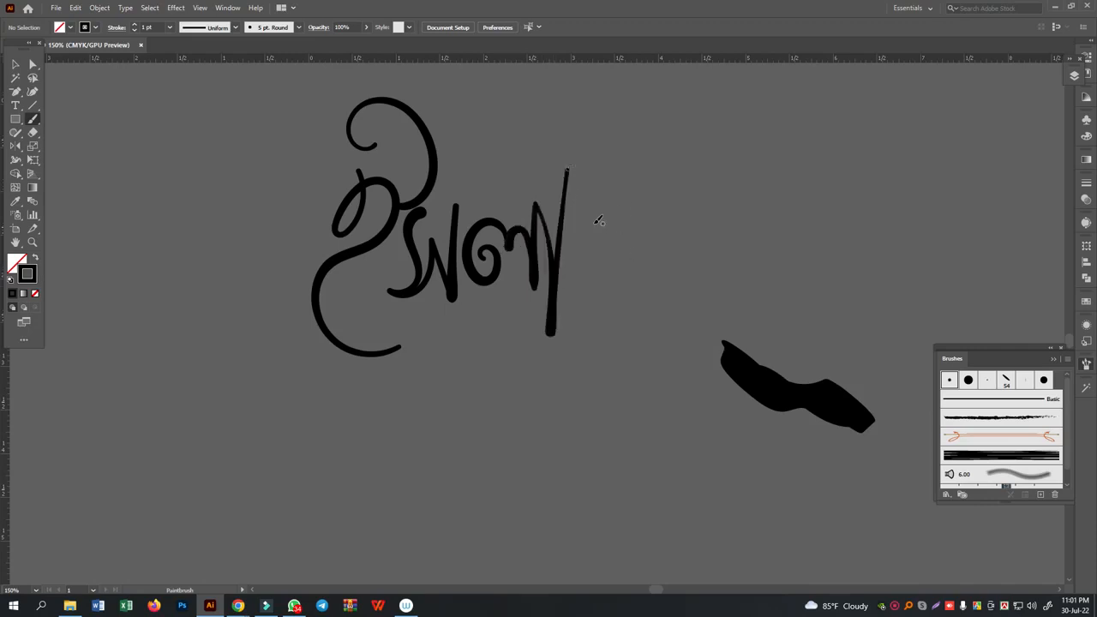
{"action": "mouse_move", "coordinate": [600, 199]}
{"action": "left_mouse_down"}
{"action": "mouse_move", "coordinate": [600, 283]}
{"action": "mouse_move", "coordinate": [575, 262]}
{"action": "mouse_move", "coordinate": [627, 293]}
{"action": "mouse_move", "coordinate": [631, 204]}
{"action": "mouse_move", "coordinate": [564, 214]}
{"action": "mouse_move", "coordinate": [637, 207]}
{"action": "mouse_move", "coordinate": [686, 242]}
{"action": "left_mouse_up"}
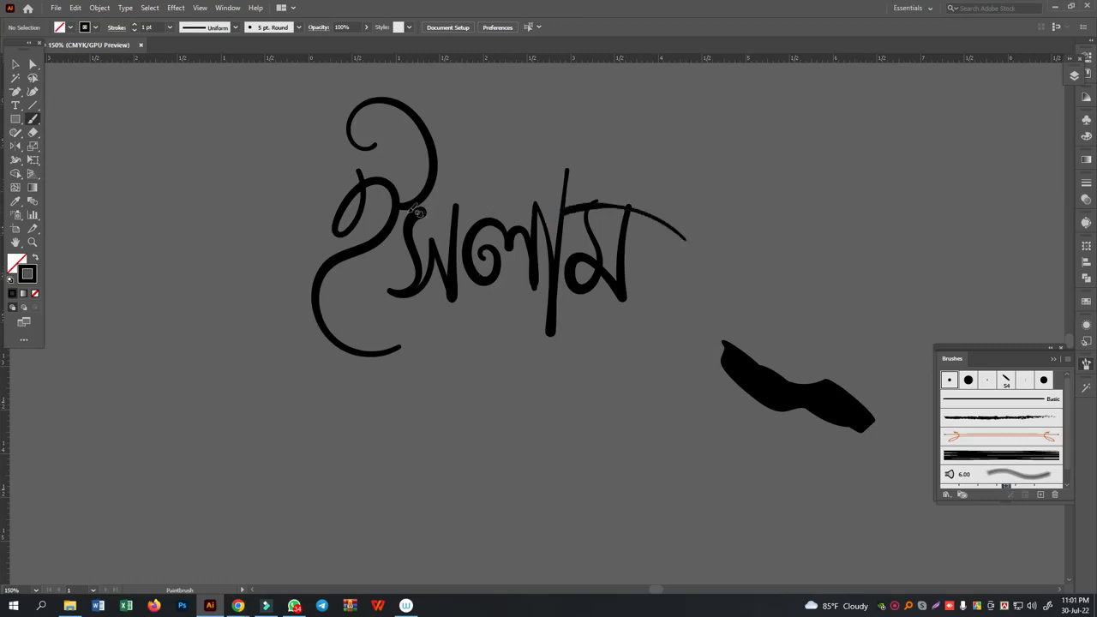
{"action": "left_click_drag", "start_coordinate": [399, 209], "coordinate": [532, 206]}
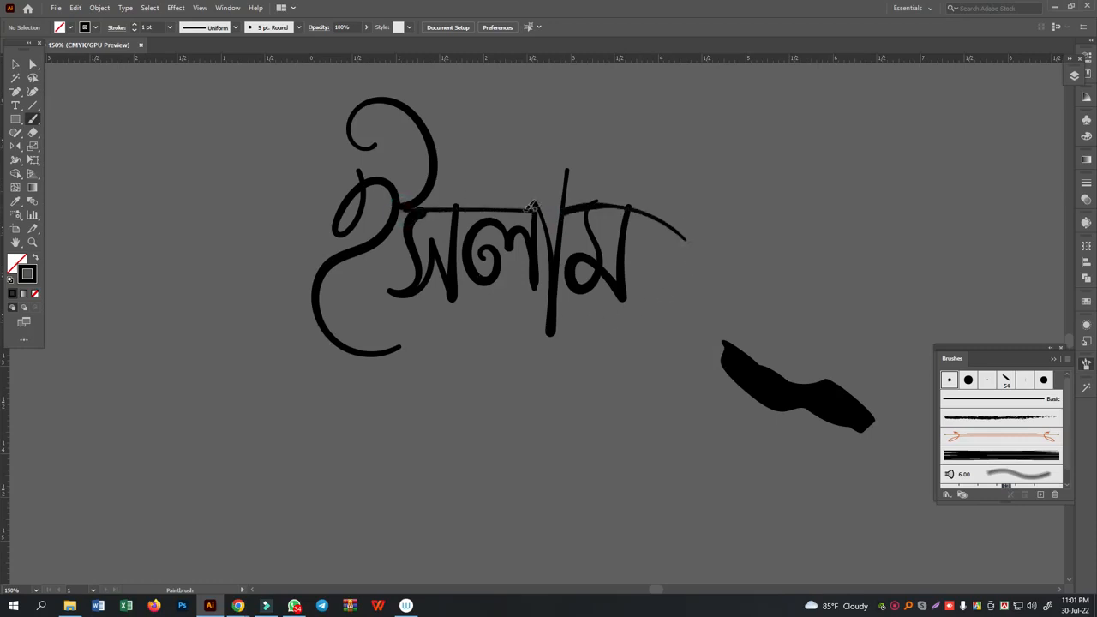
{"action": "mouse_move", "coordinate": [358, 333]}
{"action": "left_mouse_down"}
{"action": "mouse_move", "coordinate": [455, 309]}
{"action": "mouse_move", "coordinate": [567, 306]}
{"action": "mouse_move", "coordinate": [676, 340]}
{"action": "left_mouse_up"}
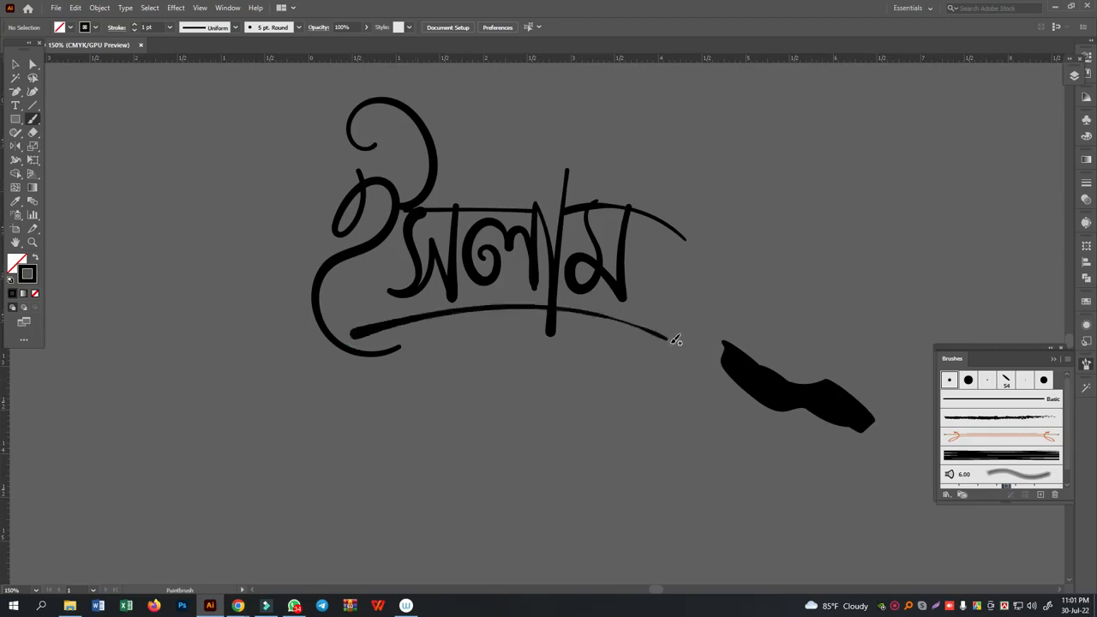
- Set the 5 pt. Oval calligraphic brush's size to Pressure and apply the change to the existing strokes
{"action": "double_click", "coordinate": [1007, 379]}
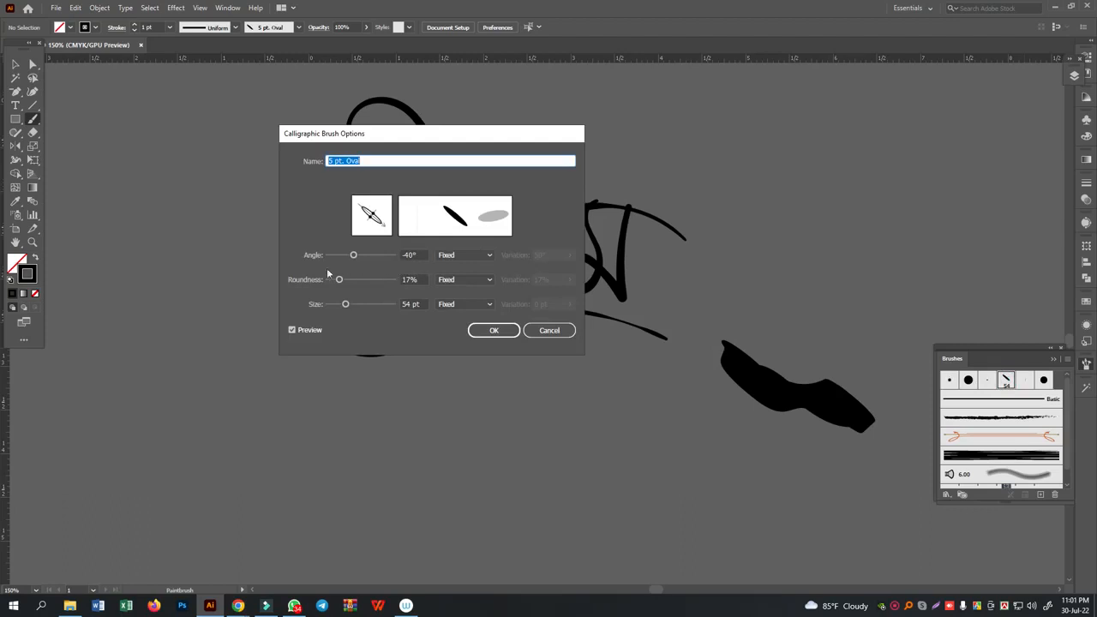
{"action": "left_click", "coordinate": [439, 304]}
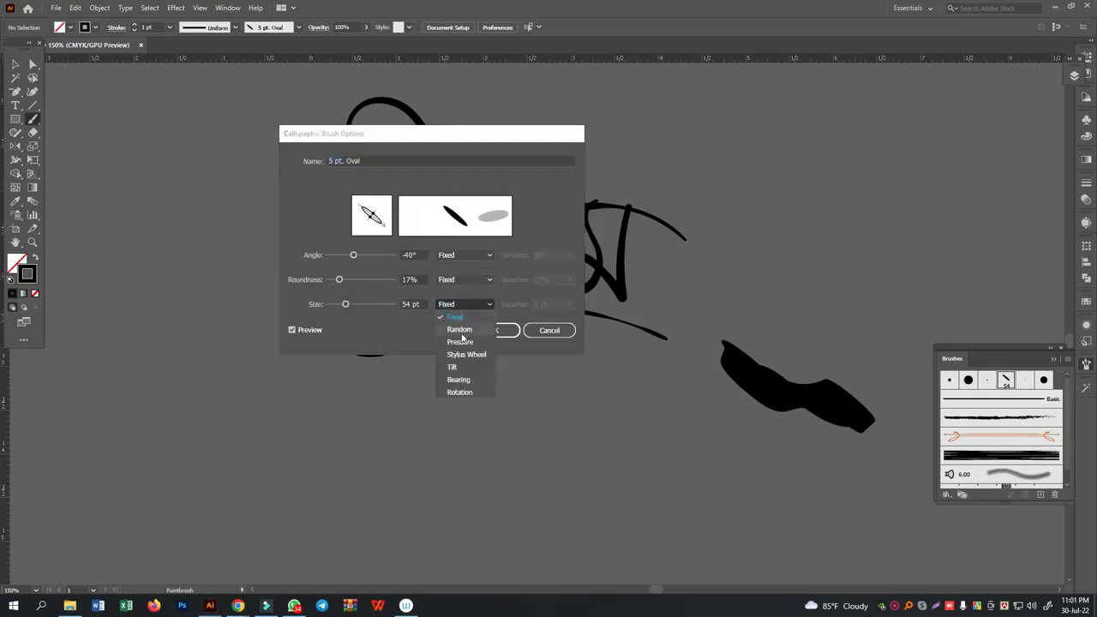
{"action": "left_click", "coordinate": [458, 335]}
{"action": "left_click", "coordinate": [495, 331]}
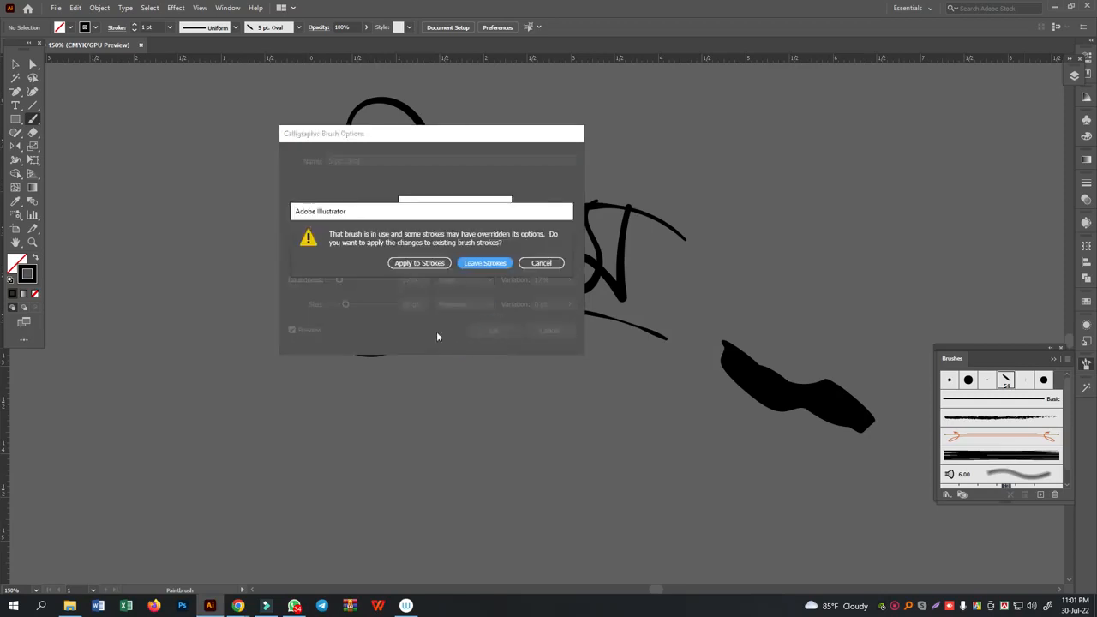
{"action": "left_click", "coordinate": [435, 265]}
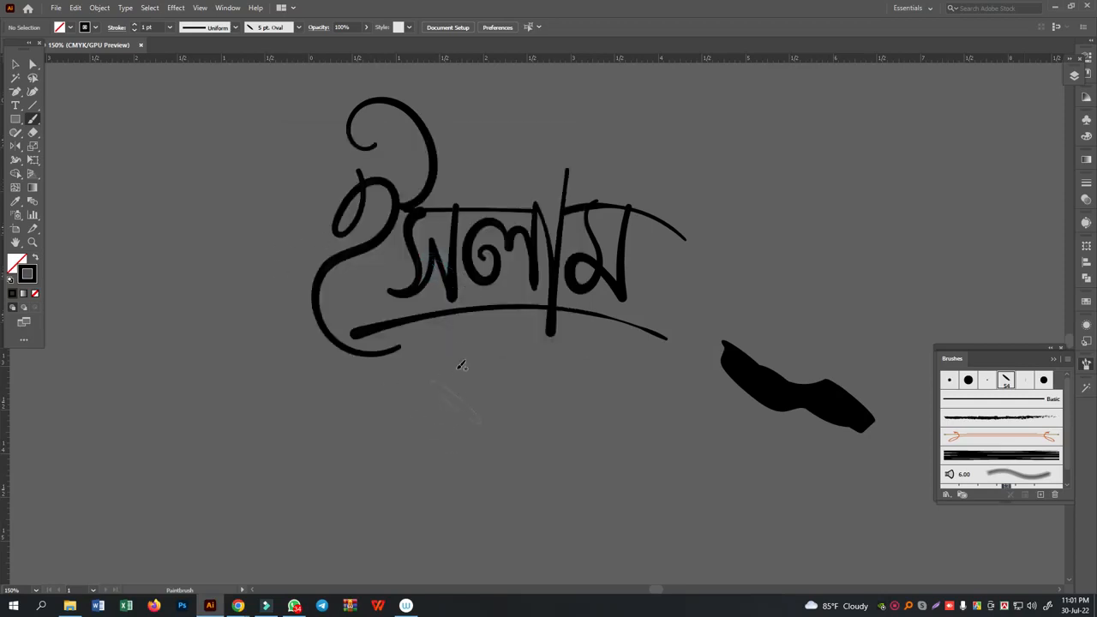
- Paint a thick test ই with an upper flourish on the empty canvas below the thin lettering, using the 5 pt. Oval brush
{"action": "left_click", "coordinate": [17, 245]}
{"action": "left_click_drag", "start_coordinate": [370, 421], "coordinate": [418, 183]}
{"action": "left_click_drag", "start_coordinate": [389, 290], "coordinate": [396, 236]}
{"action": "left_click", "coordinate": [33, 119]}
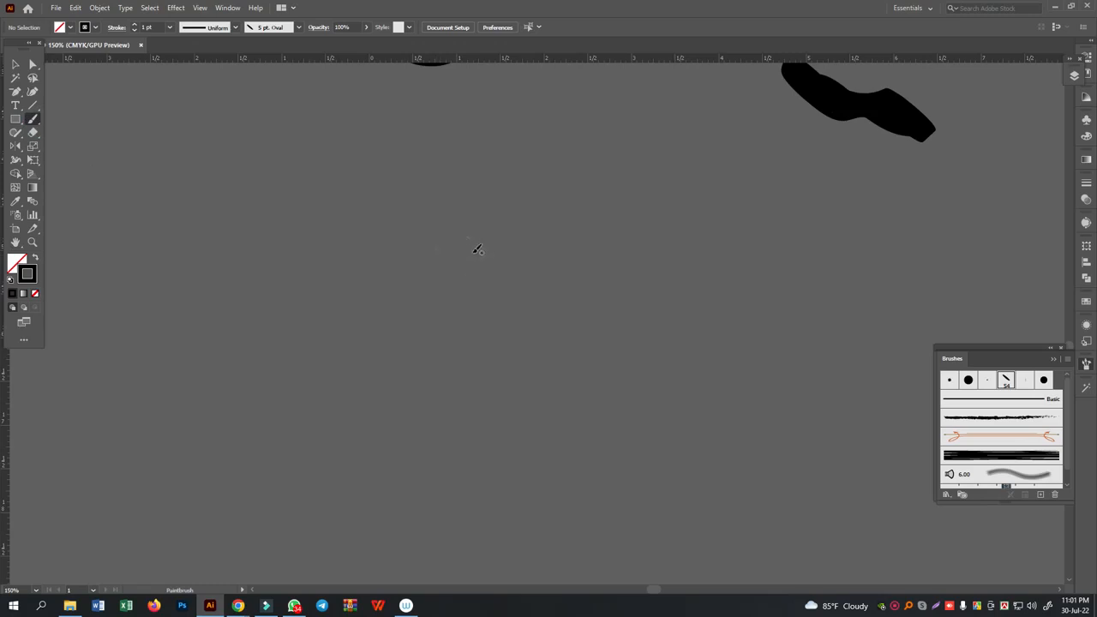
{"action": "mouse_move", "coordinate": [468, 259]}
{"action": "left_mouse_down"}
{"action": "mouse_move", "coordinate": [429, 296]}
{"action": "mouse_move", "coordinate": [410, 339]}
{"action": "mouse_move", "coordinate": [422, 249]}
{"action": "mouse_move", "coordinate": [459, 198]}
{"action": "mouse_move", "coordinate": [519, 257]}
{"action": "mouse_move", "coordinate": [531, 355]}
{"action": "mouse_move", "coordinate": [429, 391]}
{"action": "mouse_move", "coordinate": [425, 439]}
{"action": "mouse_move", "coordinate": [484, 524]}
{"action": "mouse_move", "coordinate": [514, 546]}
{"action": "left_mouse_up"}
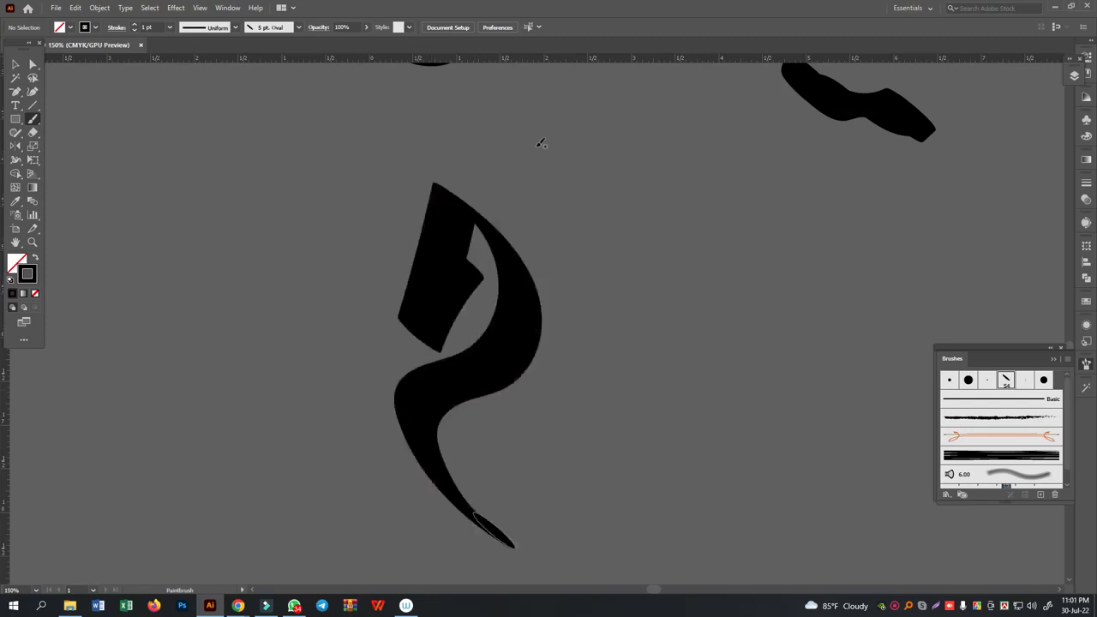
{"action": "mouse_move", "coordinate": [533, 98]}
{"action": "left_mouse_down"}
{"action": "mouse_move", "coordinate": [528, 120]}
{"action": "mouse_move", "coordinate": [553, 210]}
{"action": "mouse_move", "coordinate": [511, 250]}
{"action": "left_mouse_up"}
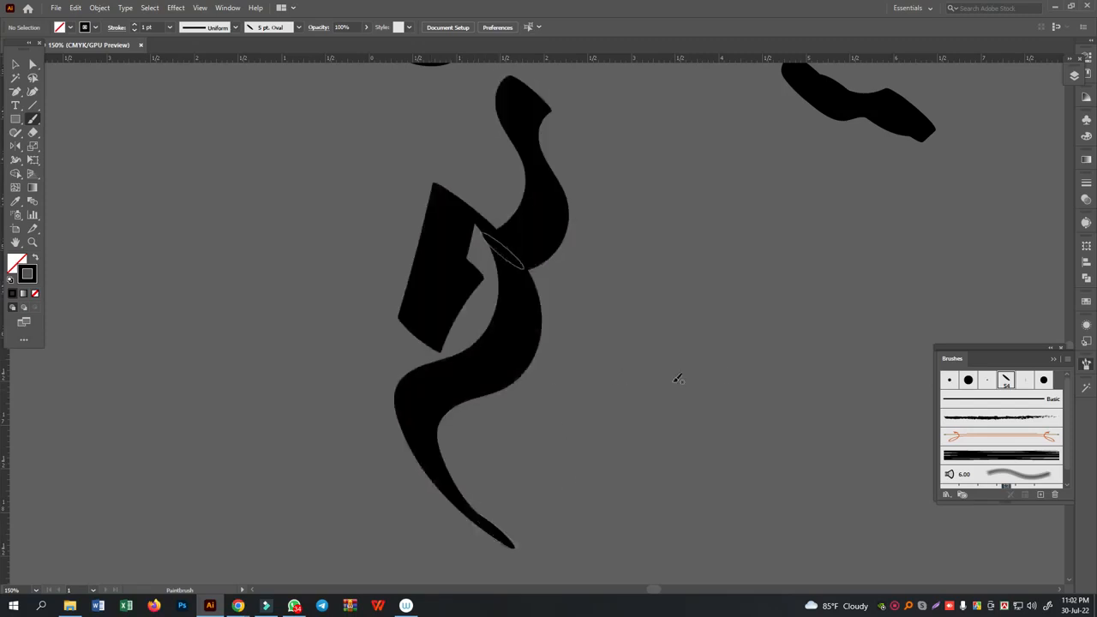
- Set the 5 pt. Oval brush's size variation to 54 pt and apply the change to the existing strokes
{"action": "double_click", "coordinate": [1007, 382]}
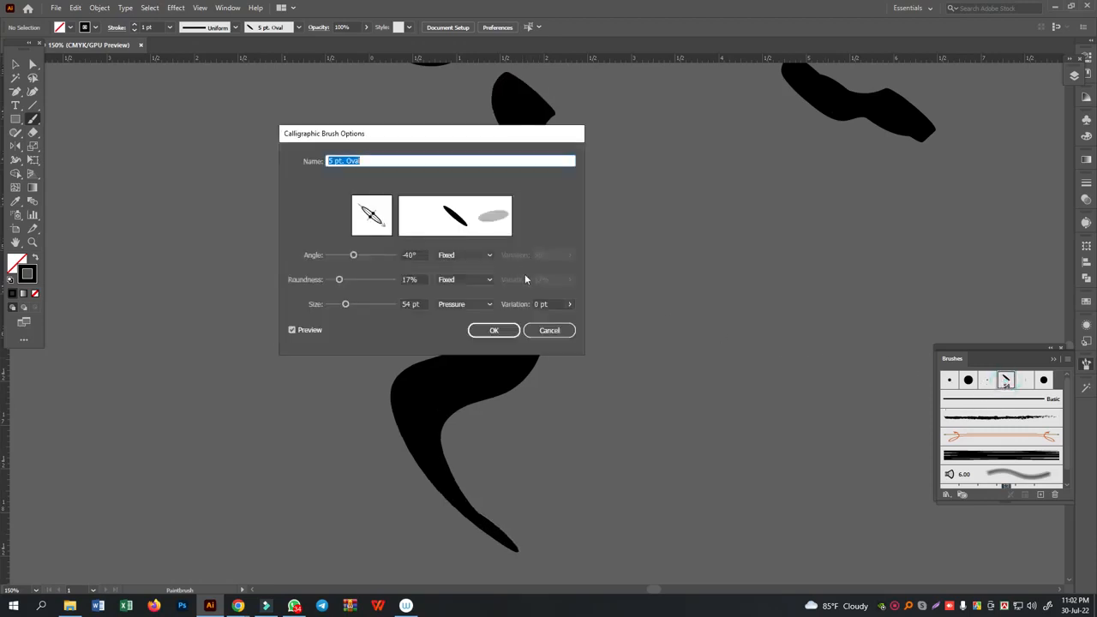
{"action": "left_click", "coordinate": [569, 306]}
{"action": "left_click_drag", "start_coordinate": [527, 319], "coordinate": [663, 343]}
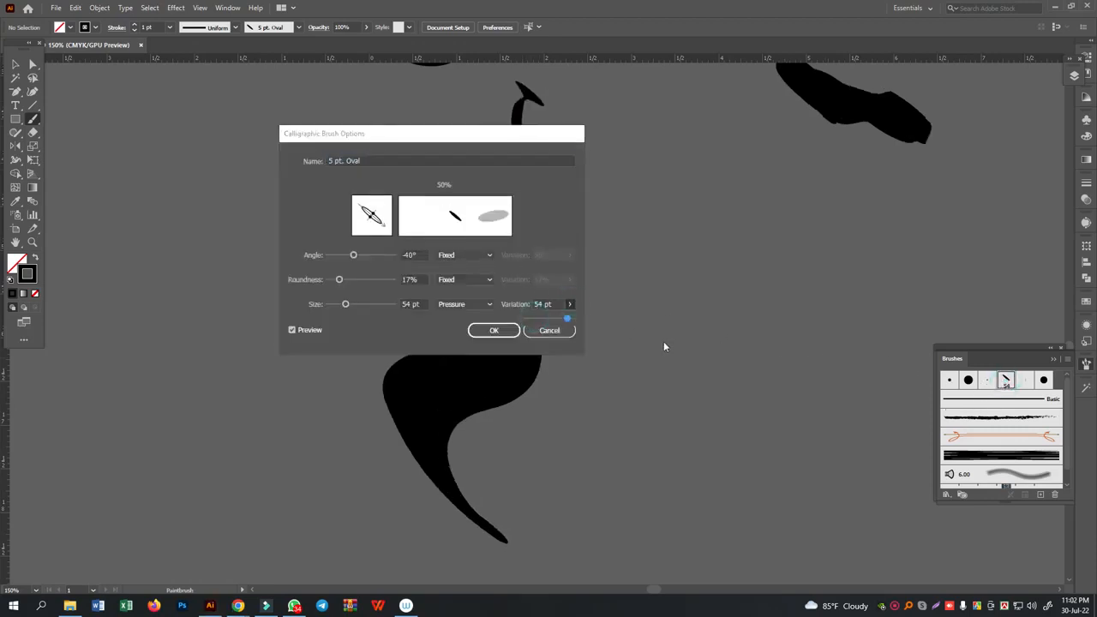
{"action": "left_click", "coordinate": [494, 330]}
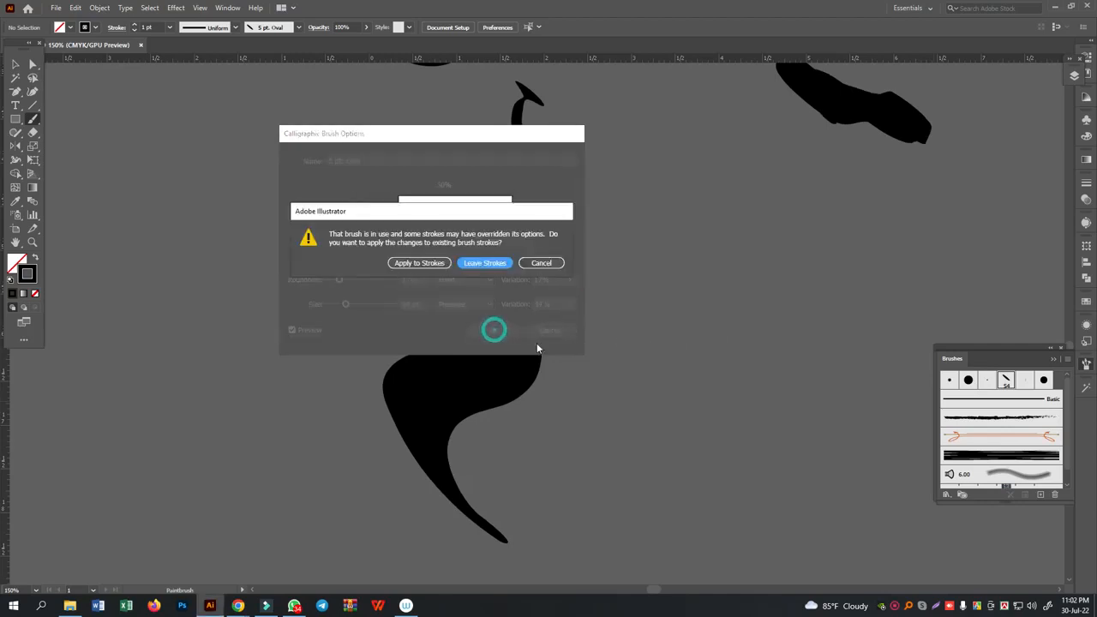
{"action": "left_click", "coordinate": [420, 264]}
- Delete the thick test ই and its upper flourish
{"action": "left_click", "coordinate": [17, 63]}
{"action": "mouse_move", "coordinate": [352, 215]}
{"action": "left_mouse_down"}
{"action": "mouse_move", "coordinate": [583, 397]}
{"action": "mouse_move", "coordinate": [566, 392]}
{"action": "left_mouse_up"}
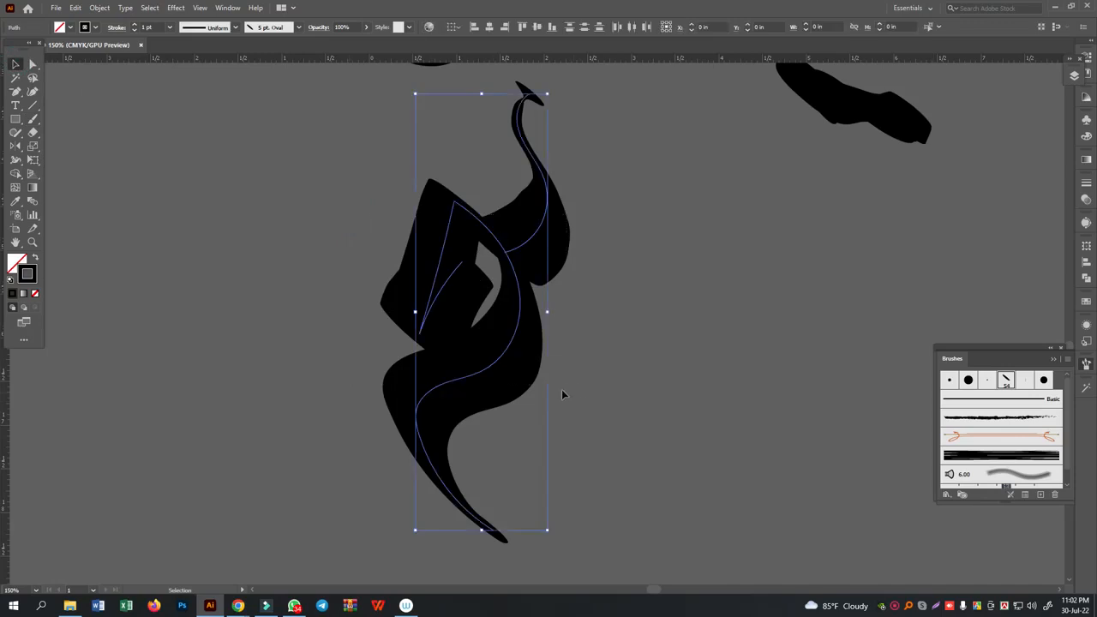
{"action": "key", "text": "Delete"}
- Letter a thick ইসাল below the thin word with the 5 pt. Oval brush, redoing the tall vertical stroke and adding a curved headline
{"action": "left_click", "coordinate": [32, 119]}
{"action": "mouse_move", "coordinate": [400, 258]}
{"action": "left_mouse_down"}
{"action": "mouse_move", "coordinate": [403, 273]}
{"action": "mouse_move", "coordinate": [365, 316]}
{"action": "mouse_move", "coordinate": [352, 268]}
{"action": "mouse_move", "coordinate": [440, 182]}
{"action": "mouse_move", "coordinate": [487, 274]}
{"action": "mouse_move", "coordinate": [421, 369]}
{"action": "mouse_move", "coordinate": [338, 394]}
{"action": "mouse_move", "coordinate": [444, 541]}
{"action": "mouse_move", "coordinate": [489, 566]}
{"action": "left_mouse_up"}
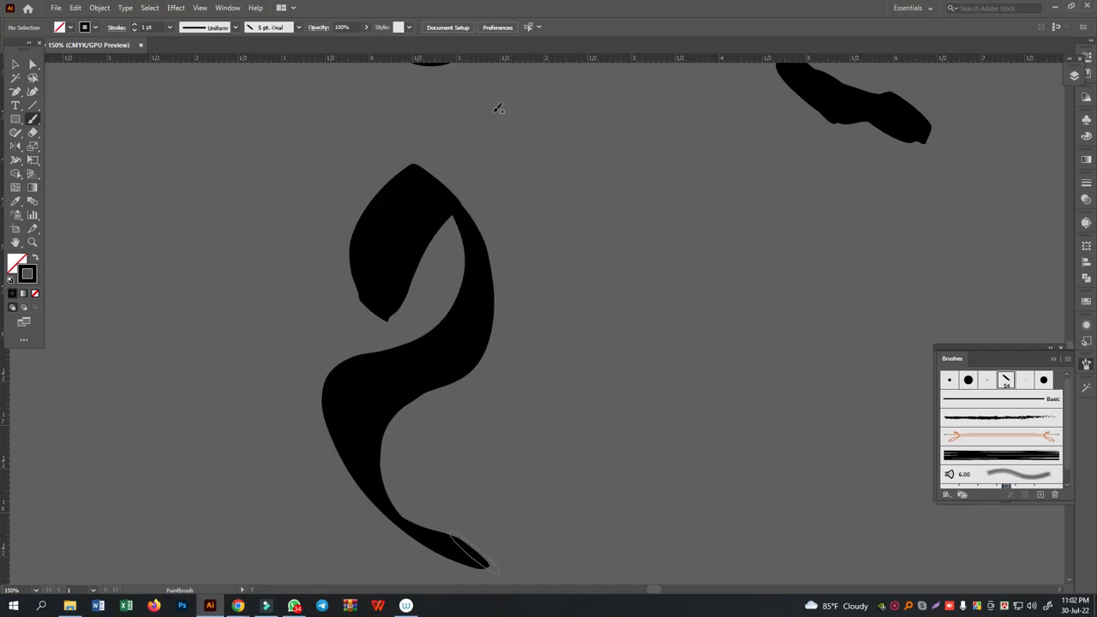
{"action": "mouse_move", "coordinate": [483, 89]}
{"action": "left_mouse_down"}
{"action": "mouse_move", "coordinate": [537, 133]}
{"action": "mouse_move", "coordinate": [550, 173]}
{"action": "mouse_move", "coordinate": [535, 211]}
{"action": "mouse_move", "coordinate": [470, 227]}
{"action": "left_mouse_up"}
{"action": "mouse_move", "coordinate": [572, 264]}
{"action": "left_mouse_down"}
{"action": "mouse_move", "coordinate": [552, 291]}
{"action": "mouse_move", "coordinate": [555, 337]}
{"action": "mouse_move", "coordinate": [536, 405]}
{"action": "mouse_move", "coordinate": [479, 443]}
{"action": "mouse_move", "coordinate": [554, 420]}
{"action": "mouse_move", "coordinate": [597, 377]}
{"action": "mouse_move", "coordinate": [614, 333]}
{"action": "mouse_move", "coordinate": [646, 474]}
{"action": "mouse_move", "coordinate": [650, 376]}
{"action": "mouse_move", "coordinate": [675, 273]}
{"action": "mouse_move", "coordinate": [600, 257]}
{"action": "mouse_move", "coordinate": [556, 259]}
{"action": "left_mouse_up"}
{"action": "mouse_move", "coordinate": [726, 196]}
{"action": "left_mouse_down"}
{"action": "mouse_move", "coordinate": [699, 281]}
{"action": "mouse_move", "coordinate": [686, 506]}
{"action": "mouse_move", "coordinate": [707, 524]}
{"action": "left_mouse_up"}
{"action": "key", "text": "ctrl+z"}
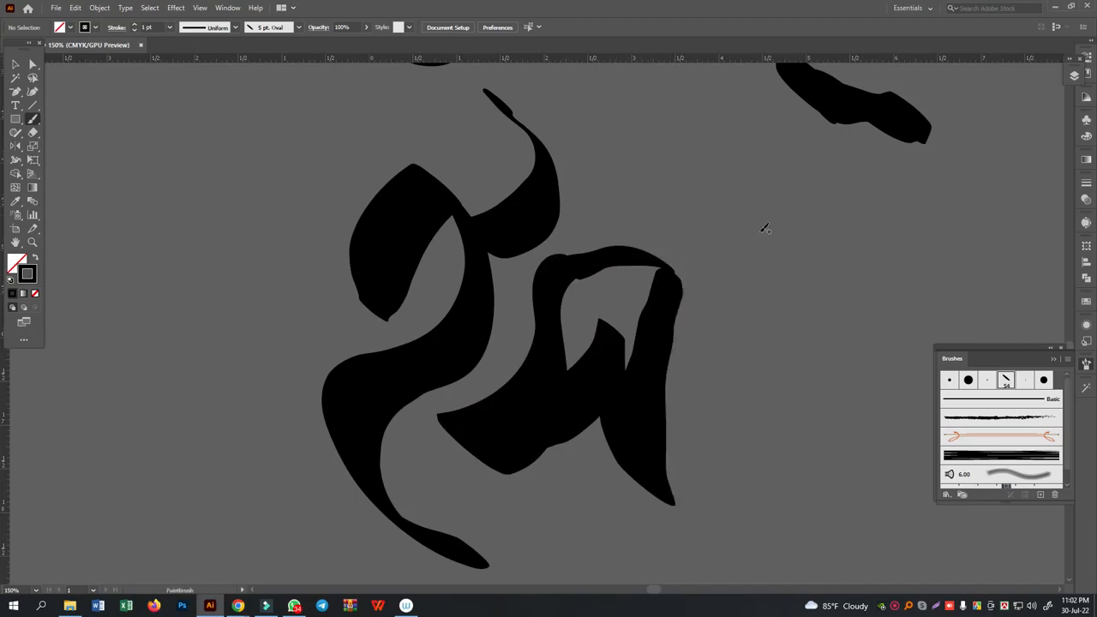
{"action": "mouse_move", "coordinate": [761, 181]}
{"action": "left_mouse_down"}
{"action": "mouse_move", "coordinate": [734, 249]}
{"action": "mouse_move", "coordinate": [727, 510]}
{"action": "mouse_move", "coordinate": [744, 535]}
{"action": "left_mouse_up"}
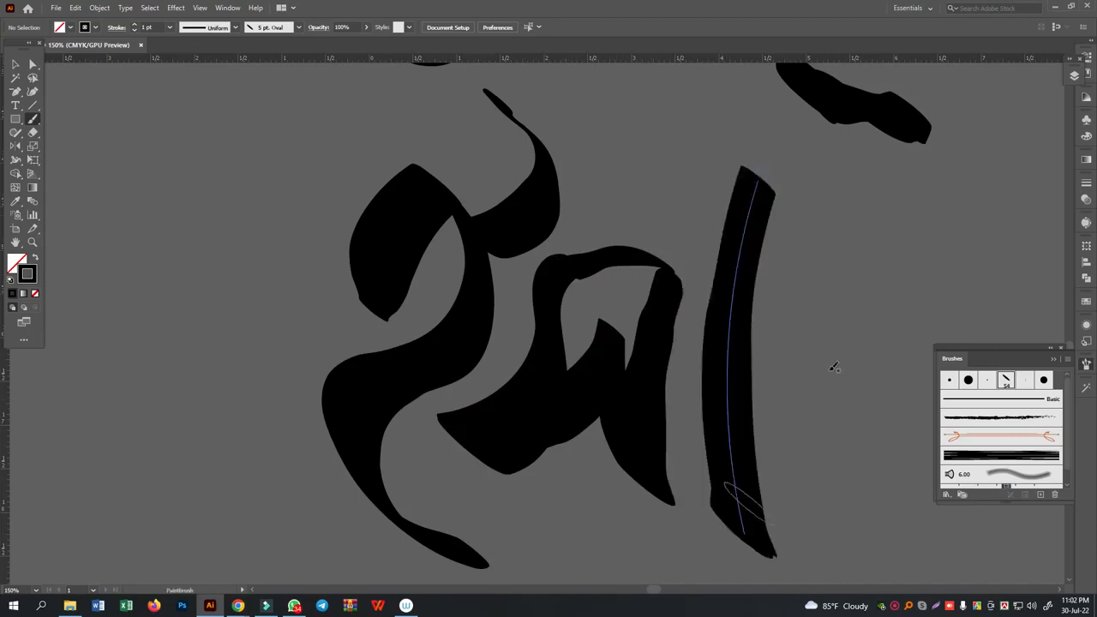
{"action": "mouse_move", "coordinate": [809, 379]}
{"action": "left_mouse_down"}
{"action": "mouse_move", "coordinate": [804, 429]}
{"action": "mouse_move", "coordinate": [827, 300]}
{"action": "mouse_move", "coordinate": [873, 358]}
{"action": "mouse_move", "coordinate": [882, 426]}
{"action": "mouse_move", "coordinate": [892, 425]}
{"action": "mouse_move", "coordinate": [911, 281]}
{"action": "mouse_move", "coordinate": [971, 438]}
{"action": "mouse_move", "coordinate": [1015, 288]}
{"action": "mouse_move", "coordinate": [1035, 238]}
{"action": "mouse_move", "coordinate": [1057, 220]}
{"action": "left_mouse_up"}
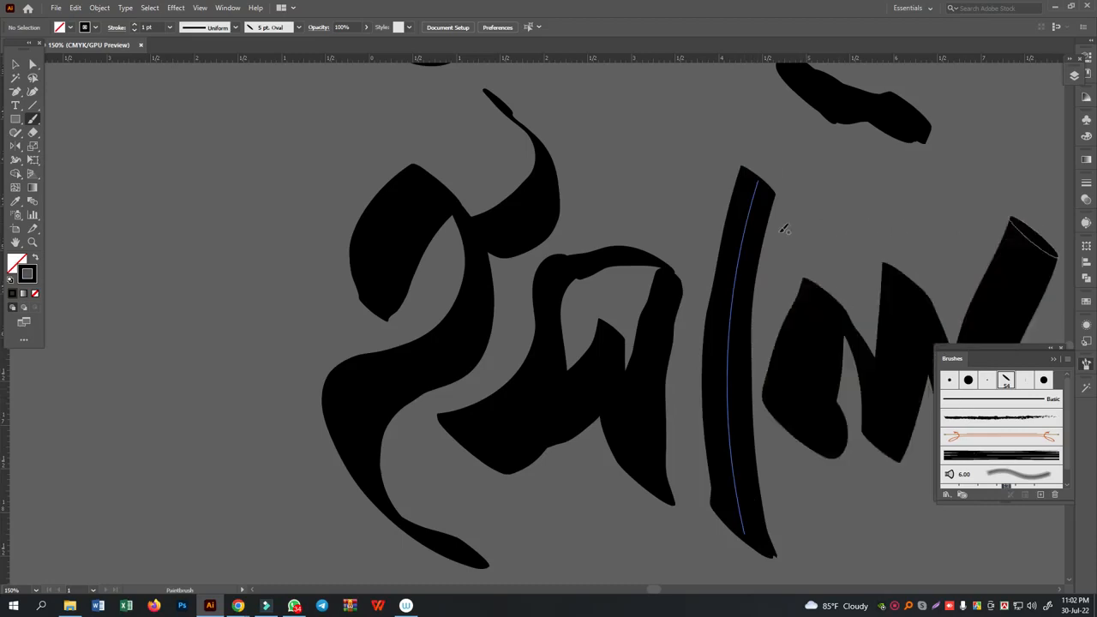
{"action": "mouse_move", "coordinate": [545, 255]}
{"action": "left_mouse_down"}
{"action": "mouse_move", "coordinate": [745, 216]}
{"action": "mouse_move", "coordinate": [1056, 275]}
{"action": "left_mouse_up"}
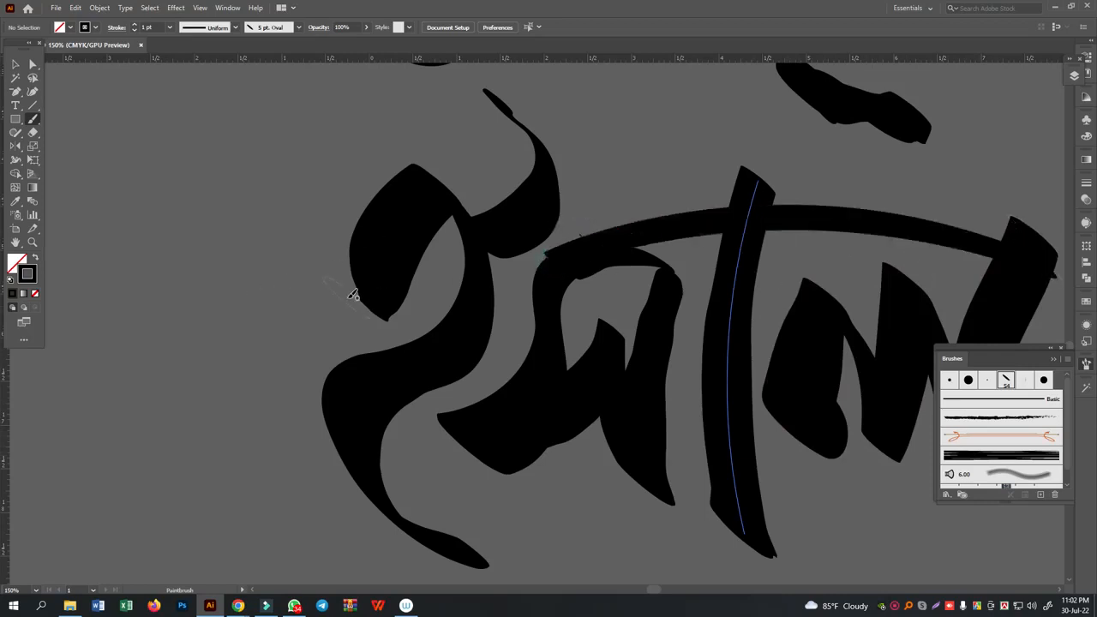
- Paint larger ই and স letters on the empty canvas beside the thick lettering, with a tall curved flourish above the ই
{"action": "key", "text": "ctrl+minus"}
{"action": "key", "text": "ctrl+minus"}
{"action": "key", "text": "ctrl+minus"}
{"action": "left_click_drag", "start_coordinate": [540, 486], "coordinate": [633, 434]}
{"action": "mouse_move", "coordinate": [400, 267]}
{"action": "left_mouse_down"}
{"action": "mouse_move", "coordinate": [404, 260]}
{"action": "mouse_move", "coordinate": [382, 257]}
{"action": "mouse_move", "coordinate": [420, 231]}
{"action": "mouse_move", "coordinate": [426, 328]}
{"action": "mouse_move", "coordinate": [388, 413]}
{"action": "mouse_move", "coordinate": [422, 448]}
{"action": "left_mouse_up"}
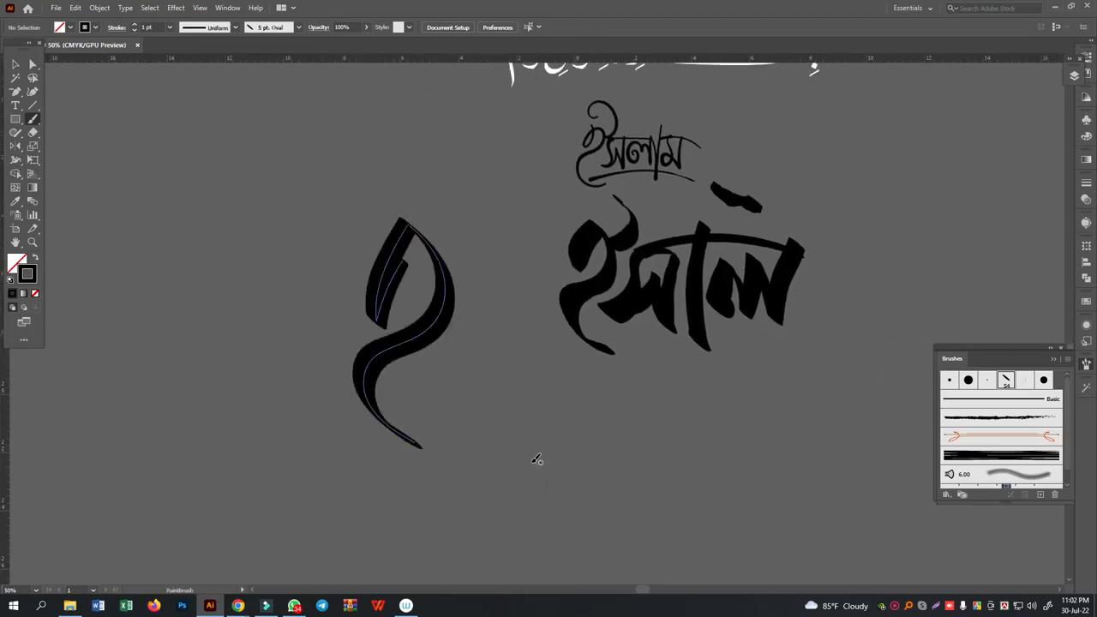
{"action": "mouse_move", "coordinate": [482, 244]}
{"action": "left_mouse_down"}
{"action": "mouse_move", "coordinate": [481, 324]}
{"action": "mouse_move", "coordinate": [455, 369]}
{"action": "mouse_move", "coordinate": [481, 350]}
{"action": "mouse_move", "coordinate": [499, 287]}
{"action": "mouse_move", "coordinate": [546, 378]}
{"action": "mouse_move", "coordinate": [530, 295]}
{"action": "mouse_move", "coordinate": [543, 249]}
{"action": "mouse_move", "coordinate": [474, 238]}
{"action": "left_mouse_up"}
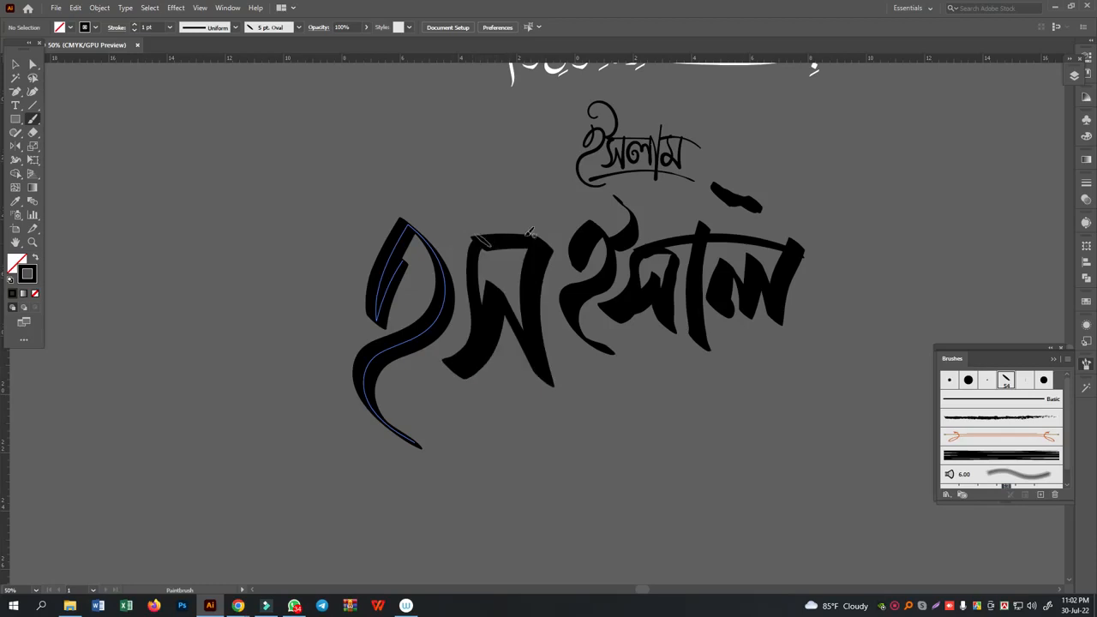
{"action": "mouse_move", "coordinate": [446, 117]}
{"action": "left_mouse_down"}
{"action": "mouse_move", "coordinate": [429, 114]}
{"action": "mouse_move", "coordinate": [456, 215]}
{"action": "mouse_move", "coordinate": [425, 247]}
{"action": "left_mouse_up"}
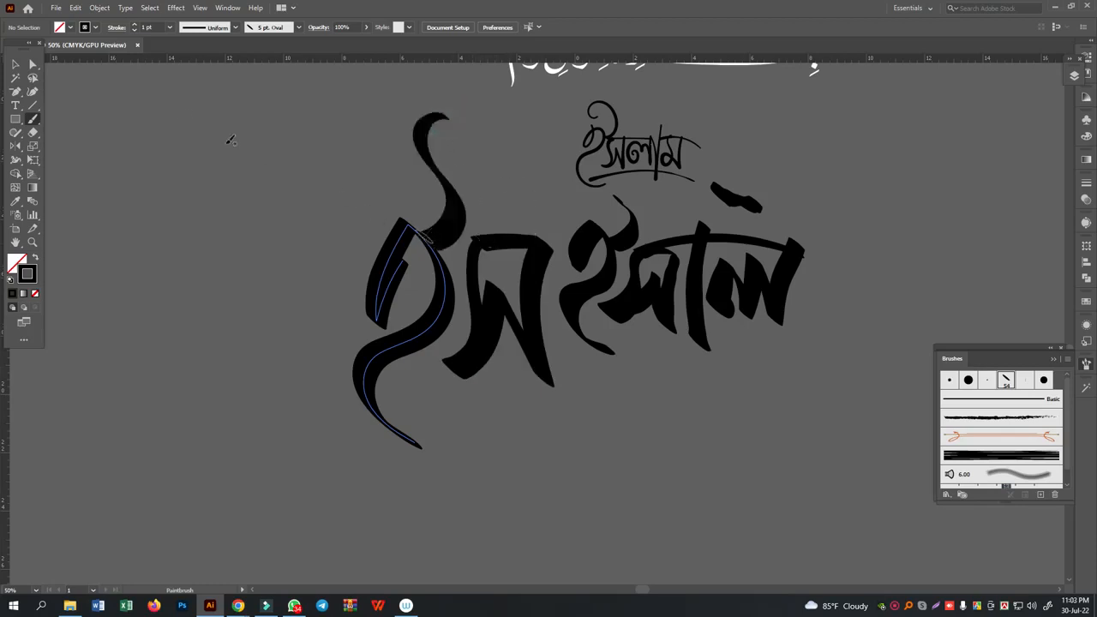
- Delete the thick ইসাল lettering, keeping the larger ইস and the thin word
{"action": "left_click", "coordinate": [15, 65]}
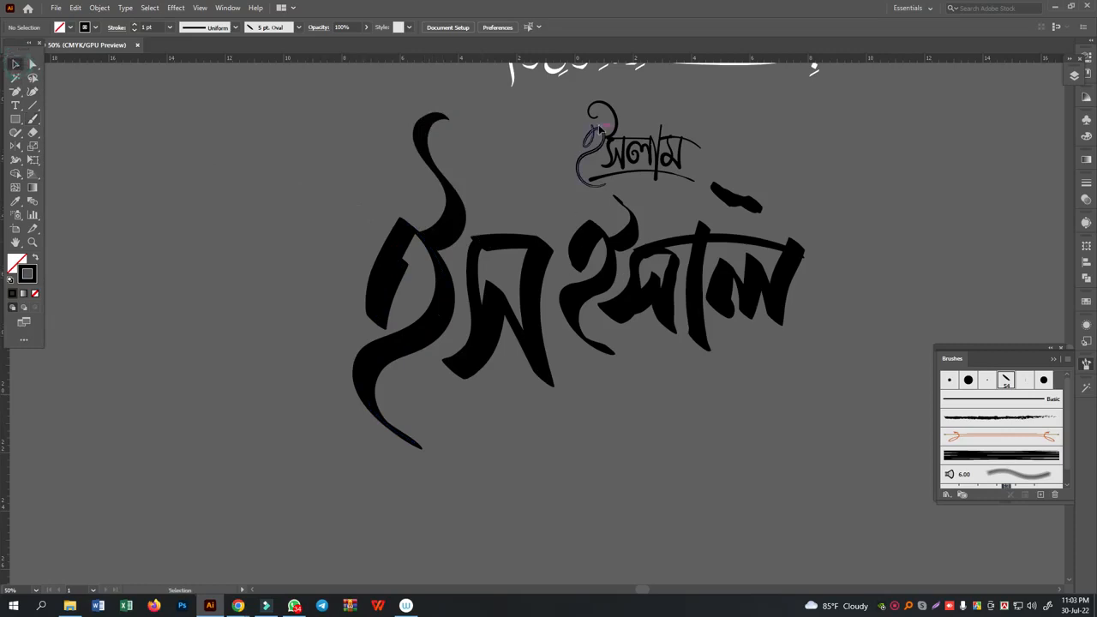
{"action": "left_click_drag", "start_coordinate": [849, 217], "coordinate": [635, 304]}
{"action": "left_click_drag", "start_coordinate": [603, 358], "coordinate": [604, 357]}
{"action": "key", "text": "Delete"}
- Extend the large ইস with লাম using the 5 pt. Oval brush, redoing the vertical stroke and adding a long headline over ম
{"action": "key", "text": "ctrl+equal"}
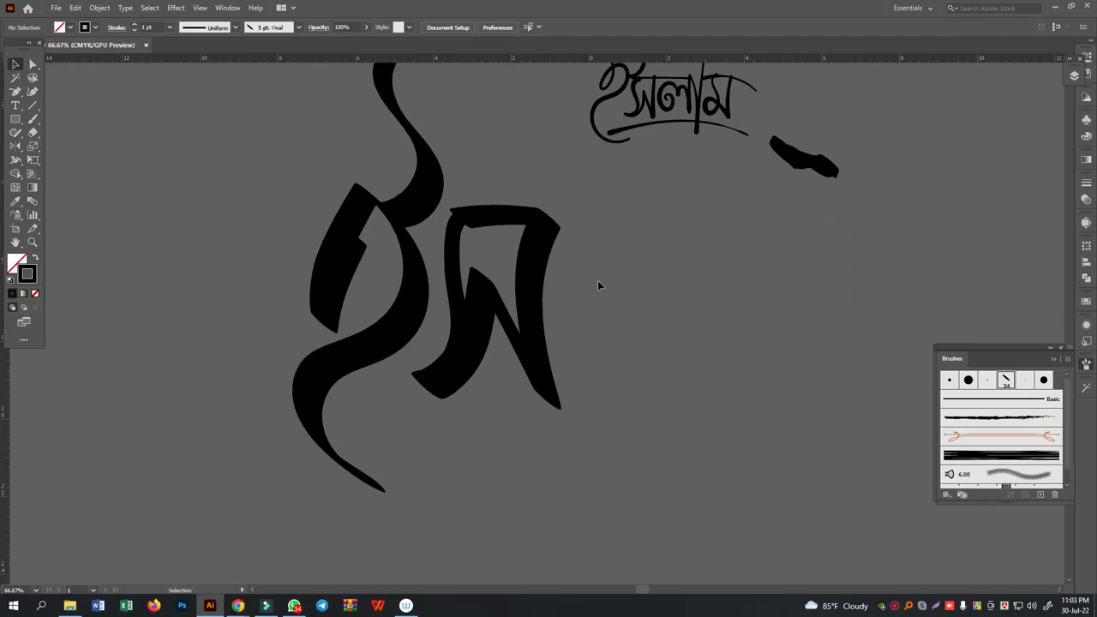
{"action": "left_click", "coordinate": [34, 119]}
{"action": "mouse_move", "coordinate": [603, 263]}
{"action": "left_mouse_down"}
{"action": "mouse_move", "coordinate": [572, 311]}
{"action": "mouse_move", "coordinate": [579, 367]}
{"action": "mouse_move", "coordinate": [620, 351]}
{"action": "mouse_move", "coordinate": [617, 324]}
{"action": "left_mouse_up"}
{"action": "mouse_move", "coordinate": [607, 255]}
{"action": "left_mouse_down"}
{"action": "mouse_move", "coordinate": [651, 343]}
{"action": "mouse_move", "coordinate": [661, 264]}
{"action": "mouse_move", "coordinate": [709, 388]}
{"action": "mouse_move", "coordinate": [701, 220]}
{"action": "left_mouse_up"}
{"action": "mouse_move", "coordinate": [775, 209]}
{"action": "left_mouse_down"}
{"action": "mouse_move", "coordinate": [752, 313]}
{"action": "mouse_move", "coordinate": [769, 411]}
{"action": "mouse_move", "coordinate": [776, 343]}
{"action": "left_mouse_up"}
{"action": "key", "text": "ctrl+z"}
{"action": "mouse_move", "coordinate": [777, 214]}
{"action": "left_mouse_down"}
{"action": "mouse_move", "coordinate": [753, 392]}
{"action": "mouse_move", "coordinate": [767, 465]}
{"action": "left_mouse_up"}
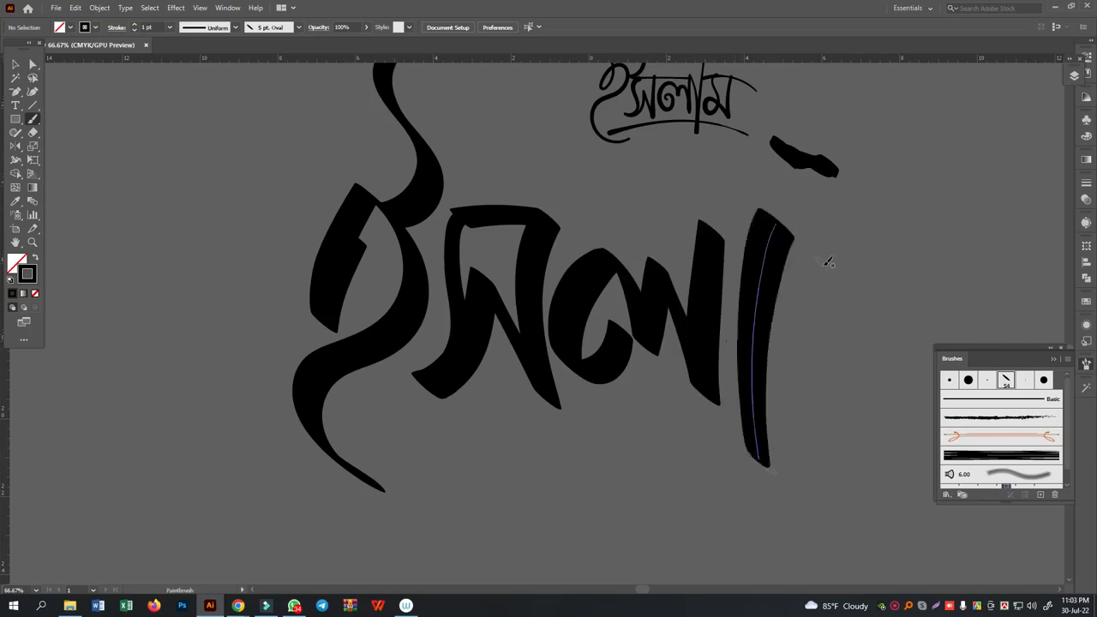
{"action": "mouse_move", "coordinate": [852, 228]}
{"action": "left_mouse_down"}
{"action": "mouse_move", "coordinate": [841, 354]}
{"action": "mouse_move", "coordinate": [803, 374]}
{"action": "mouse_move", "coordinate": [803, 324]}
{"action": "mouse_move", "coordinate": [816, 306]}
{"action": "mouse_move", "coordinate": [892, 401]}
{"action": "mouse_move", "coordinate": [896, 282]}
{"action": "mouse_move", "coordinate": [911, 242]}
{"action": "mouse_move", "coordinate": [800, 244]}
{"action": "mouse_move", "coordinate": [1039, 242]}
{"action": "left_mouse_up"}
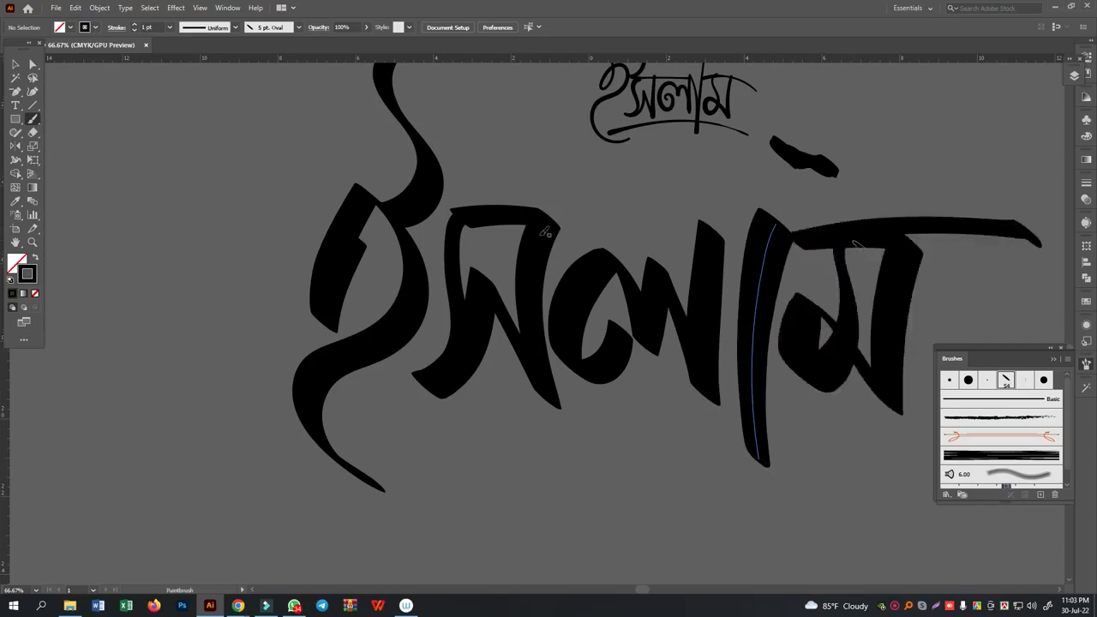
- Add a curved headline over সল and a long tapering underline beneath the large ইসলাম, redoing both strokes
{"action": "mouse_move", "coordinate": [449, 219]}
{"action": "left_mouse_down"}
{"action": "mouse_move", "coordinate": [500, 214]}
{"action": "mouse_move", "coordinate": [679, 228]}
{"action": "mouse_move", "coordinate": [748, 248]}
{"action": "left_mouse_up"}
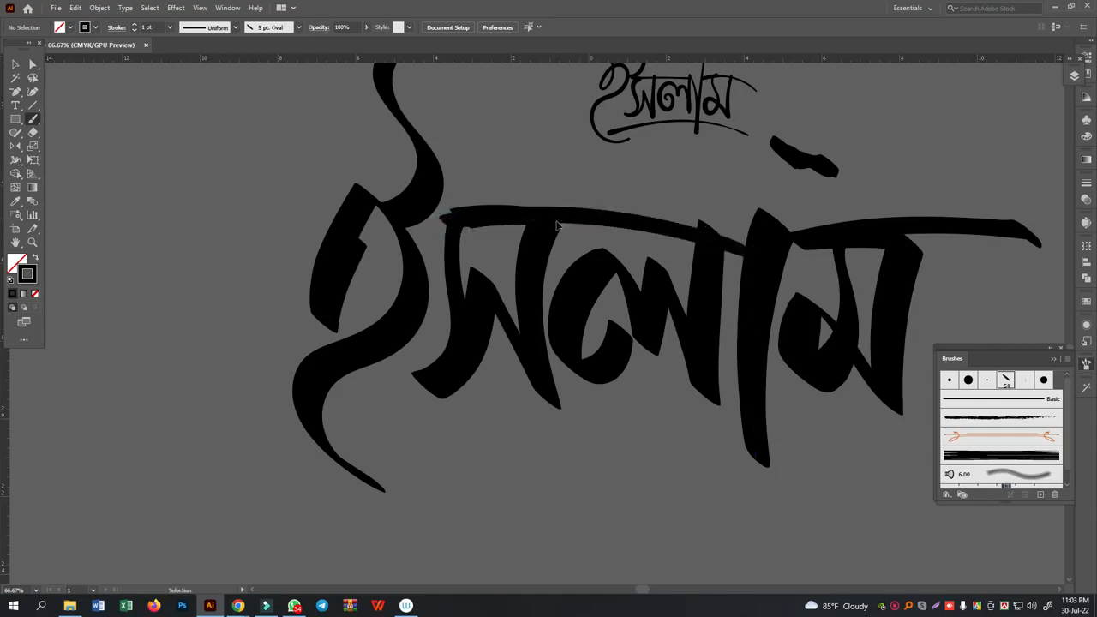
{"action": "key", "text": "ctrl+z"}
{"action": "mouse_move", "coordinate": [464, 216]}
{"action": "left_mouse_down"}
{"action": "mouse_move", "coordinate": [630, 215]}
{"action": "mouse_move", "coordinate": [758, 251]}
{"action": "left_mouse_up"}
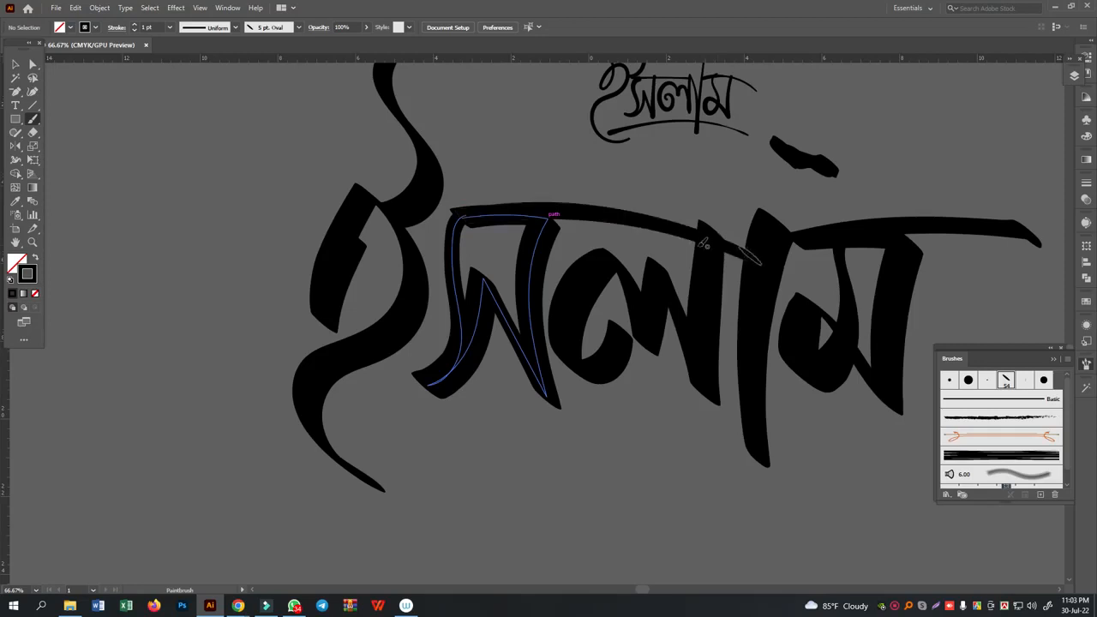
{"action": "left_click_drag", "start_coordinate": [435, 488], "coordinate": [803, 460]}
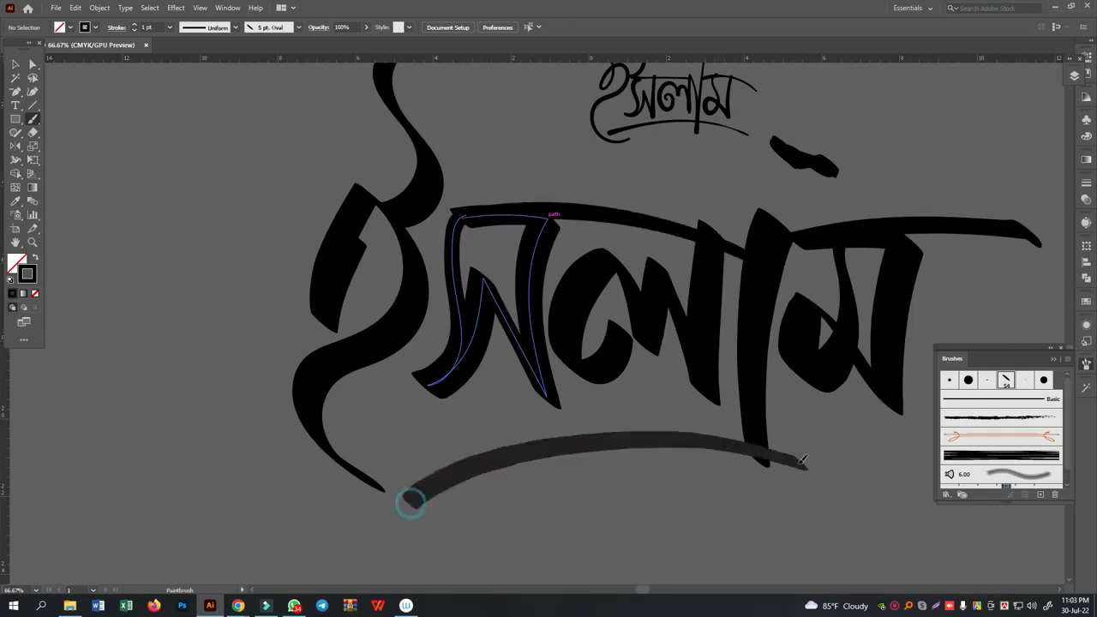
{"action": "key", "text": "ctrl+z"}
{"action": "mouse_move", "coordinate": [439, 479]}
{"action": "left_mouse_down"}
{"action": "mouse_move", "coordinate": [811, 445]}
{"action": "mouse_move", "coordinate": [866, 479]}
{"action": "left_mouse_up"}
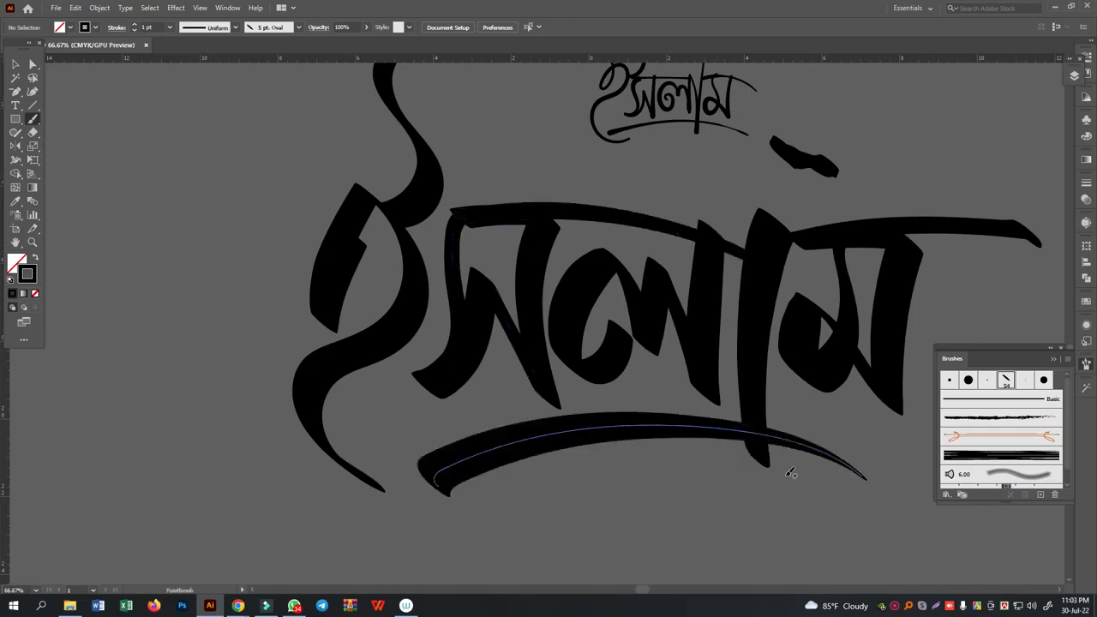
- Move the whole large ইসলাম down and left on the canvas, and adjust the ম horizontally beside its vertical stroke
{"action": "left_click", "coordinate": [16, 65]}
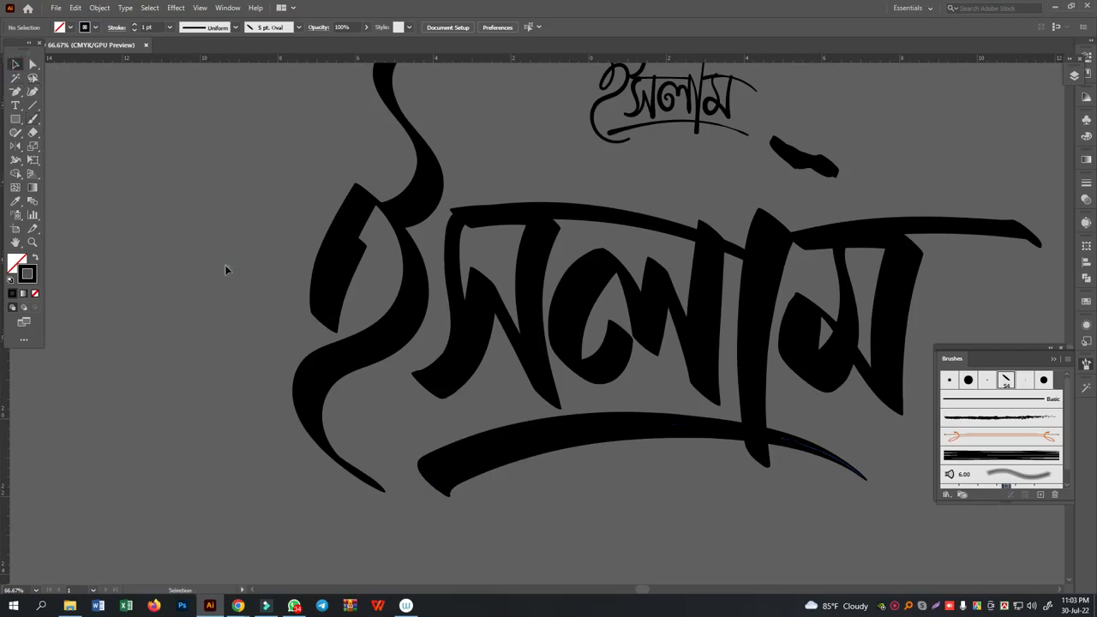
{"action": "left_click_drag", "start_coordinate": [254, 197], "coordinate": [909, 509]}
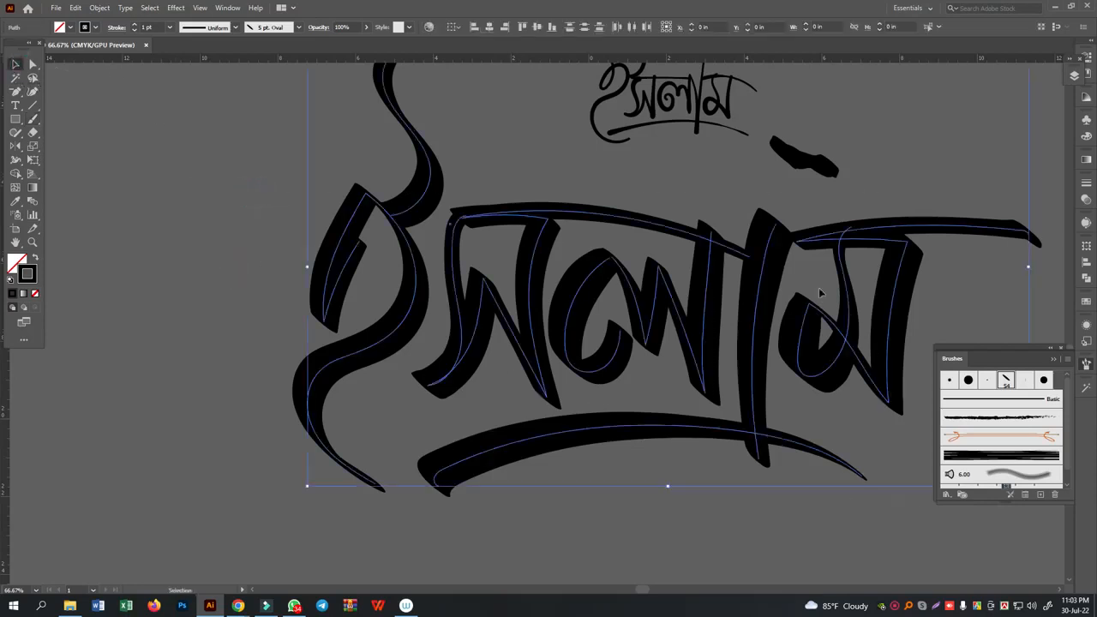
{"action": "left_click_drag", "start_coordinate": [729, 248], "coordinate": [630, 298]}
{"action": "left_click", "coordinate": [602, 208]}
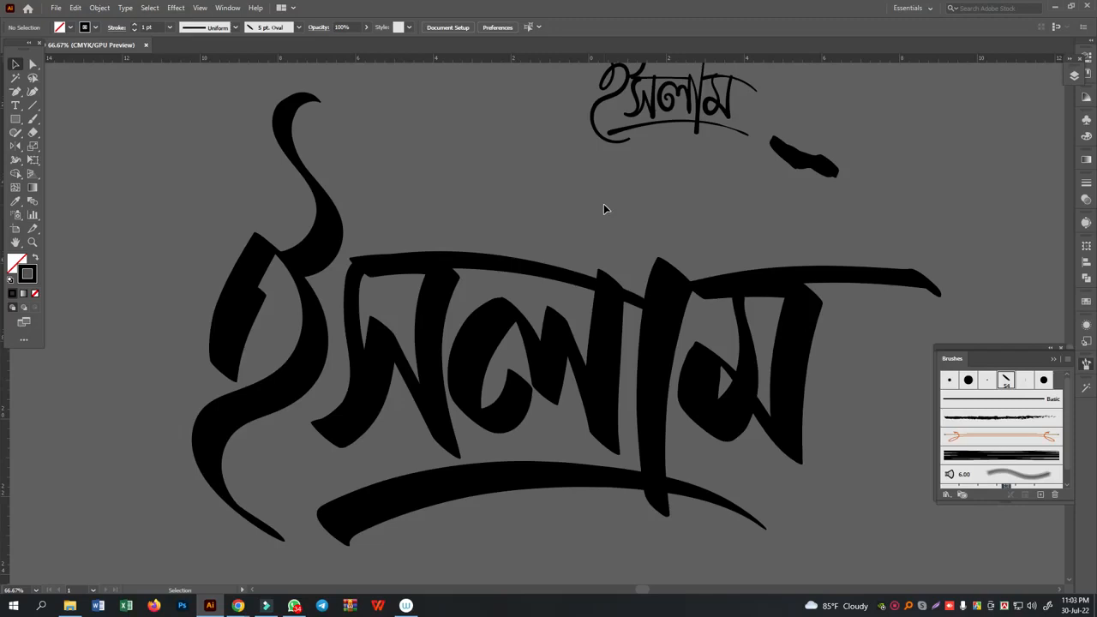
{"action": "left_click", "coordinate": [729, 322]}
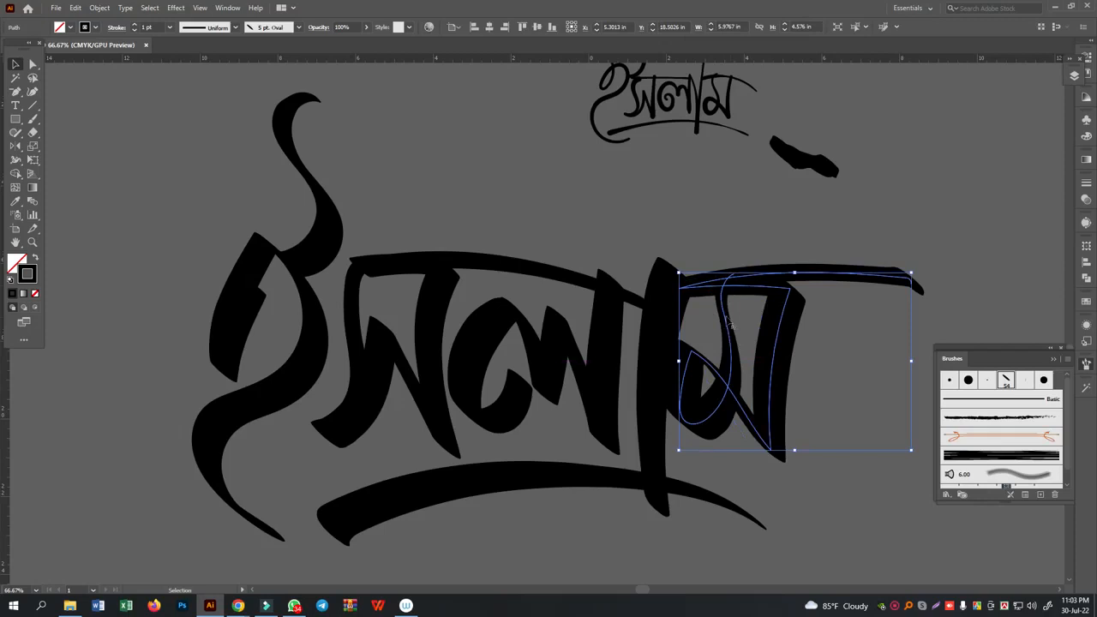
{"action": "left_click_drag", "start_coordinate": [716, 321], "coordinate": [733, 323]}
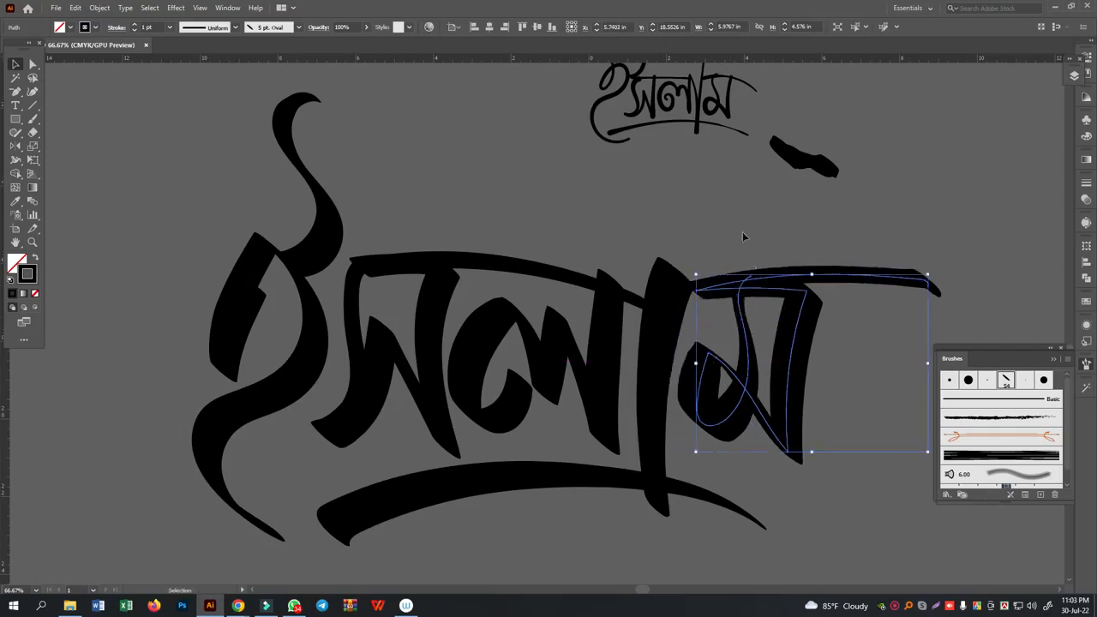
{"action": "left_click", "coordinate": [723, 229]}
- Paint decorative loops on the ম and স, and thicken the inner stroke of the ই with the 5 pt. Oval brush
{"action": "left_click", "coordinate": [33, 118]}
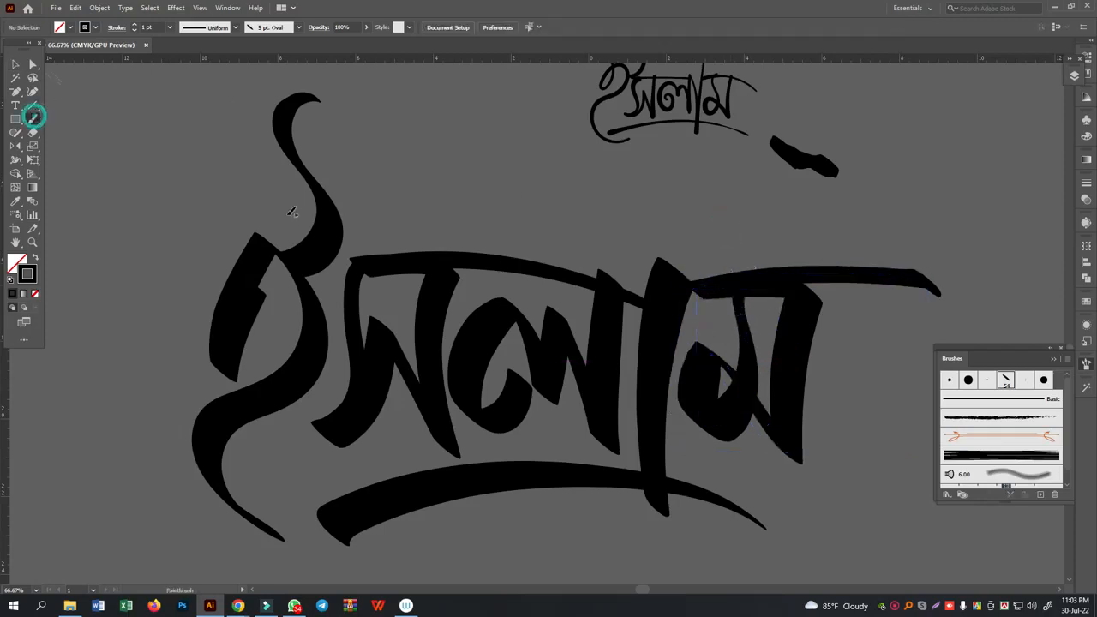
{"action": "mouse_move", "coordinate": [746, 290]}
{"action": "left_mouse_down"}
{"action": "mouse_move", "coordinate": [704, 288]}
{"action": "mouse_move", "coordinate": [771, 328]}
{"action": "mouse_move", "coordinate": [782, 302]}
{"action": "left_mouse_up"}
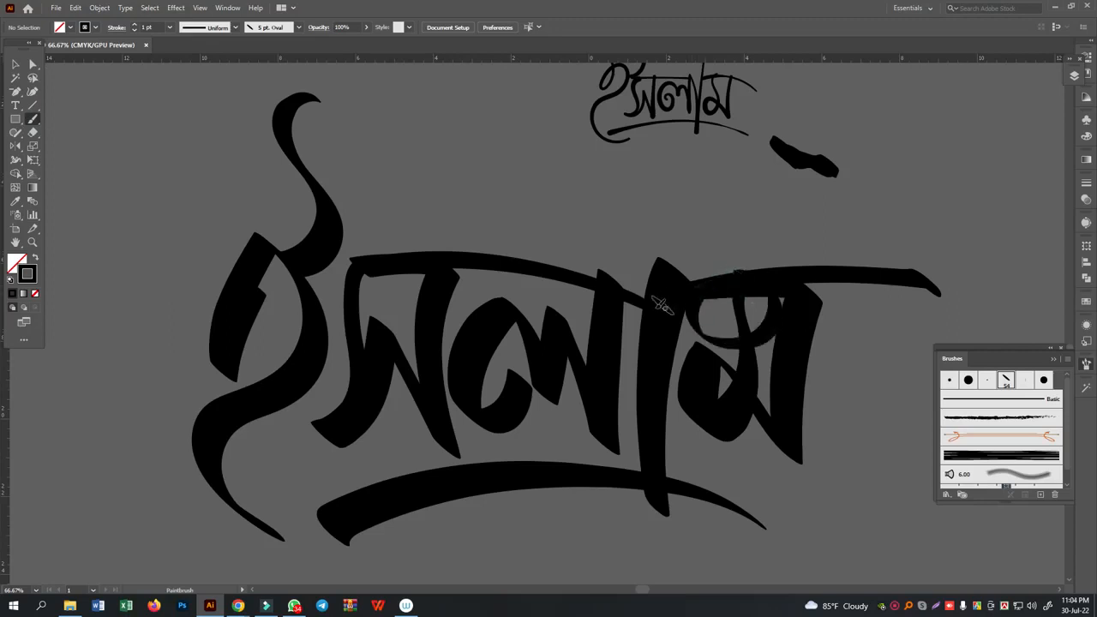
{"action": "left_click_drag", "start_coordinate": [382, 268], "coordinate": [307, 306]}
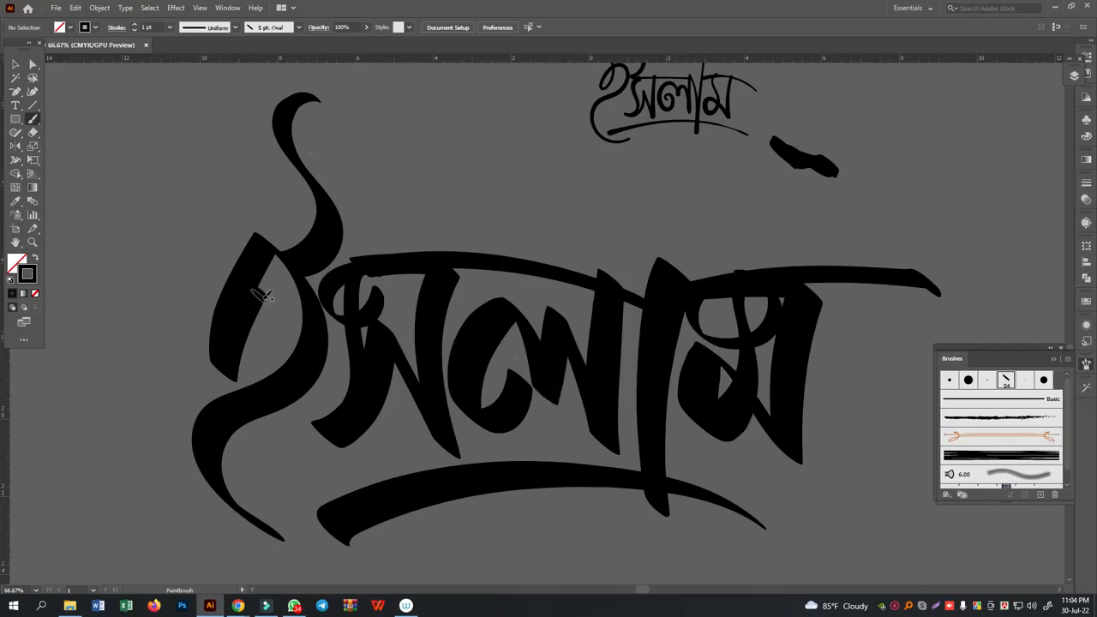
{"action": "mouse_move", "coordinate": [267, 296]}
{"action": "left_mouse_down"}
{"action": "mouse_move", "coordinate": [239, 369]}
{"action": "mouse_move", "coordinate": [228, 367]}
{"action": "left_mouse_up"}
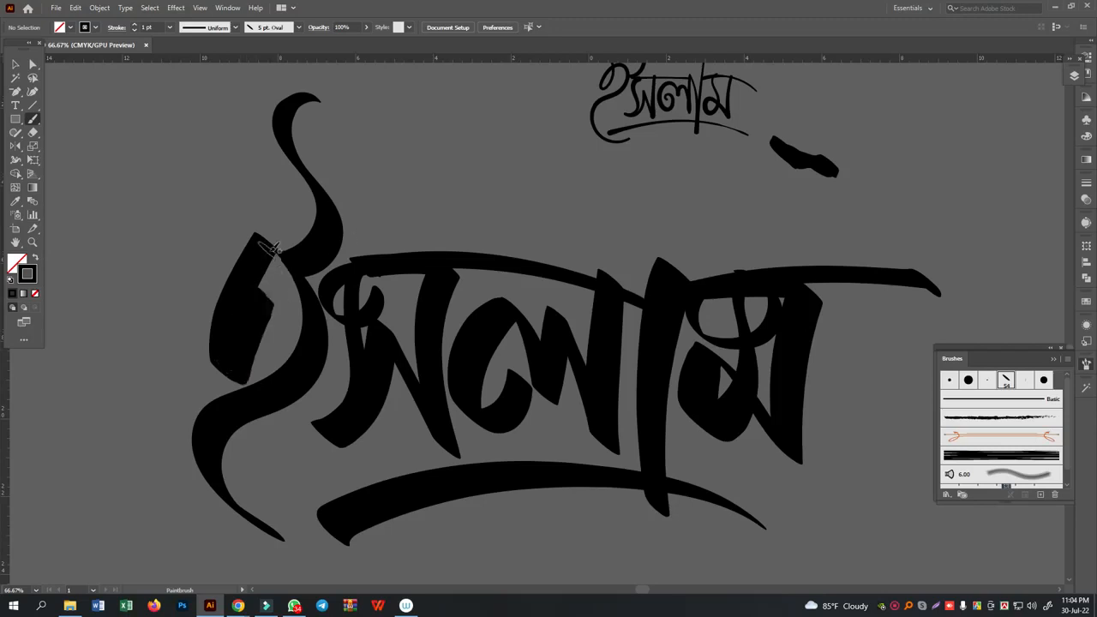
{"action": "left_click_drag", "start_coordinate": [274, 249], "coordinate": [251, 287]}
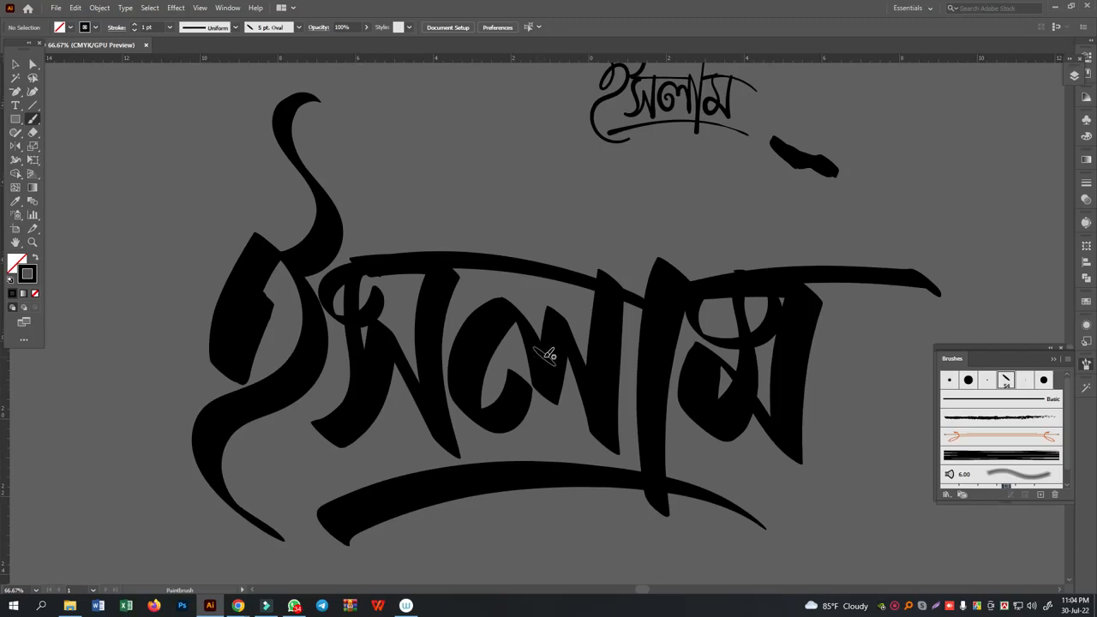
- Delete the large ইসলাম lettering and the short thick stroke beside the thin word
{"action": "left_click", "coordinate": [19, 74]}
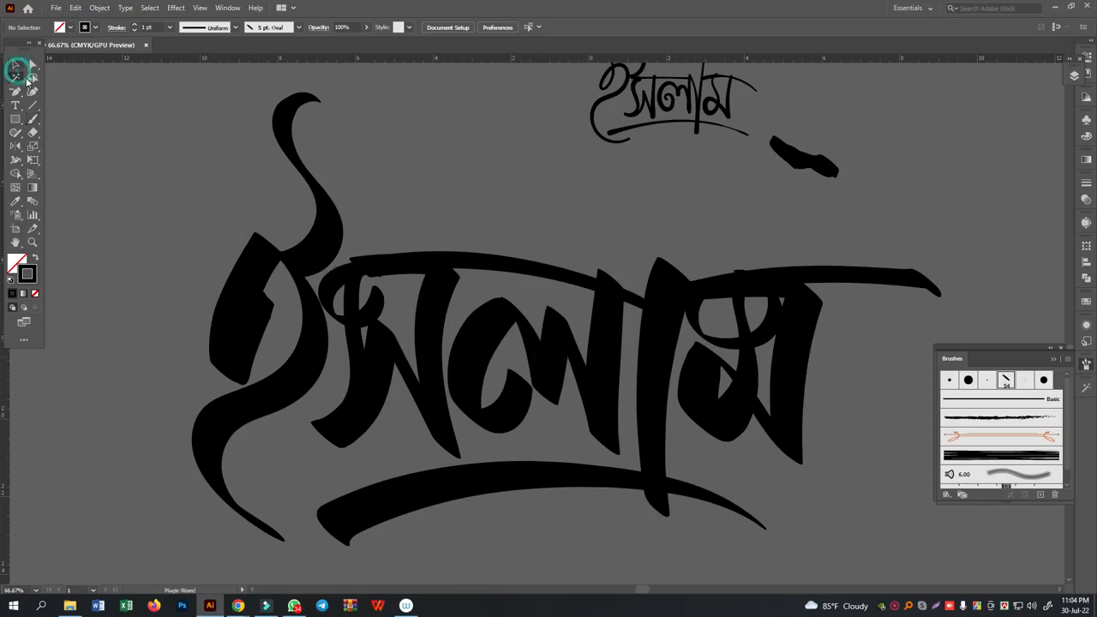
{"action": "left_click", "coordinate": [16, 64]}
{"action": "left_click", "coordinate": [218, 227]}
{"action": "left_click_drag", "start_coordinate": [389, 333], "coordinate": [833, 484]}
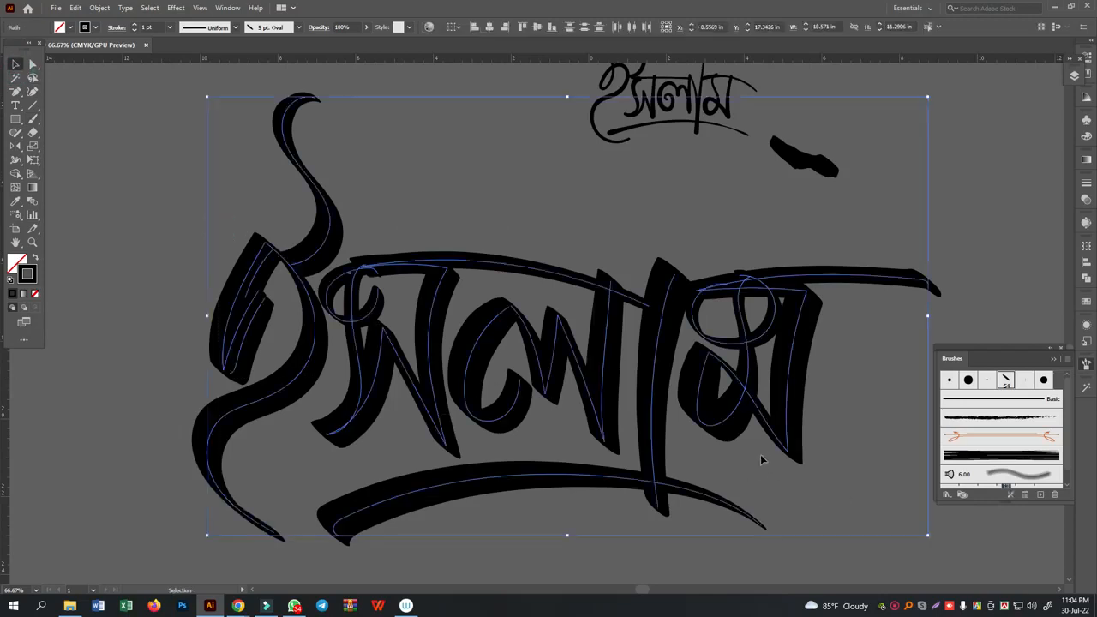
{"action": "key", "text": "Delete"}
{"action": "left_click_drag", "start_coordinate": [804, 195], "coordinate": [782, 213]}
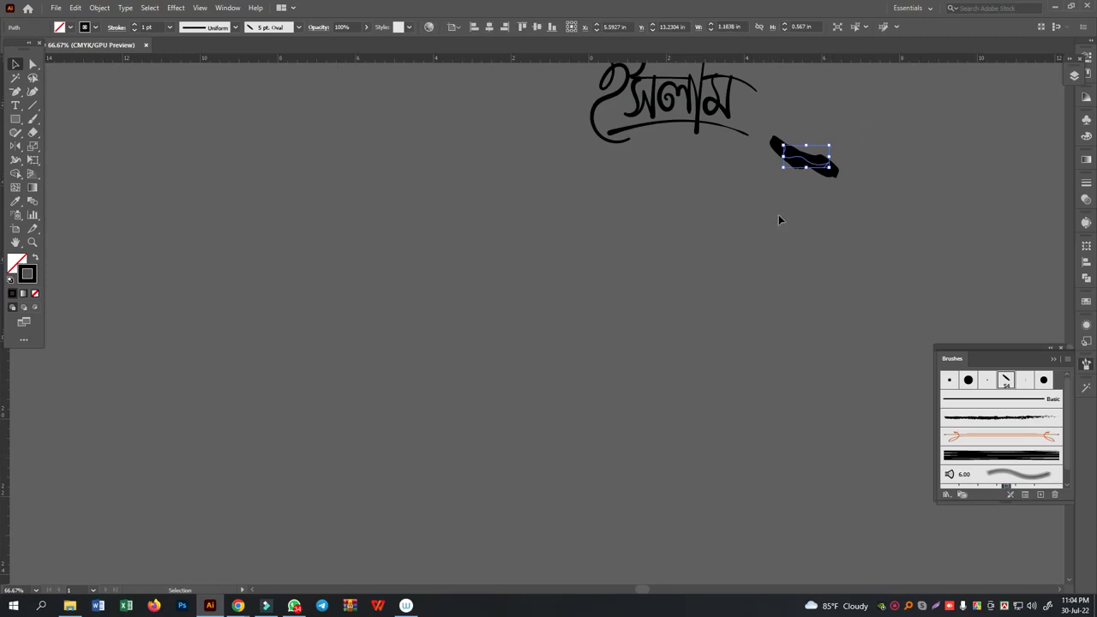
{"action": "key", "text": "Delete"}
- Choose the 5 pt. Round calligraphic brush, keeping its size at 5 pt controlled by Pressure with a 5 pt variation
{"action": "left_click_drag", "start_coordinate": [702, 242], "coordinate": [602, 429]}
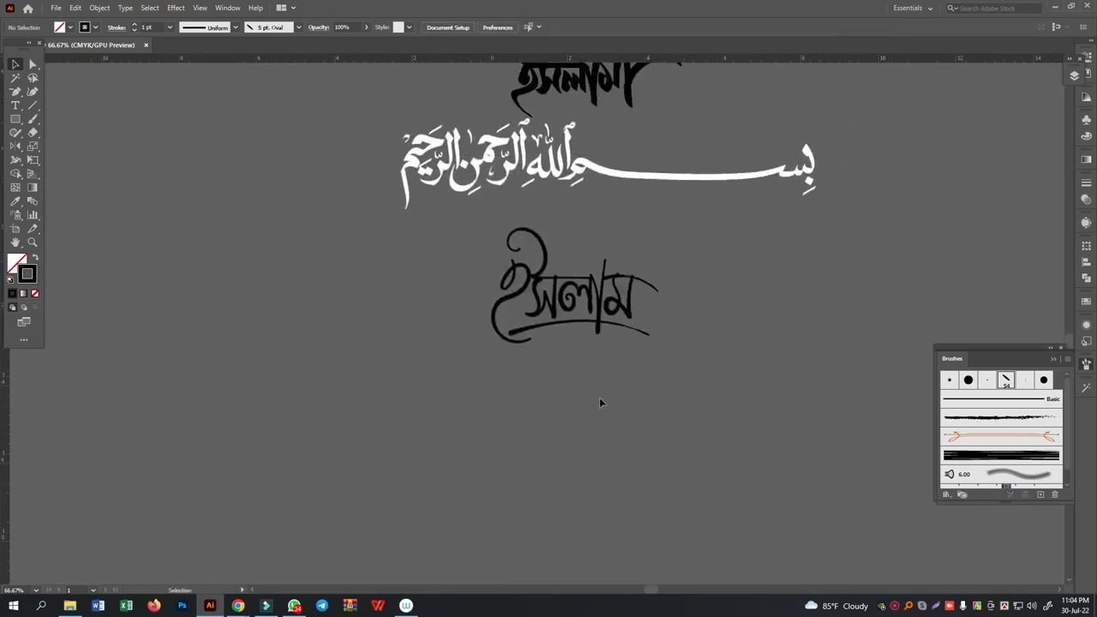
{"action": "left_click_drag", "start_coordinate": [706, 404], "coordinate": [619, 341]}
{"action": "key", "text": "ctrl+plus"}
{"action": "key", "text": "ctrl+plus"}
{"action": "key", "text": "ctrl+plus"}
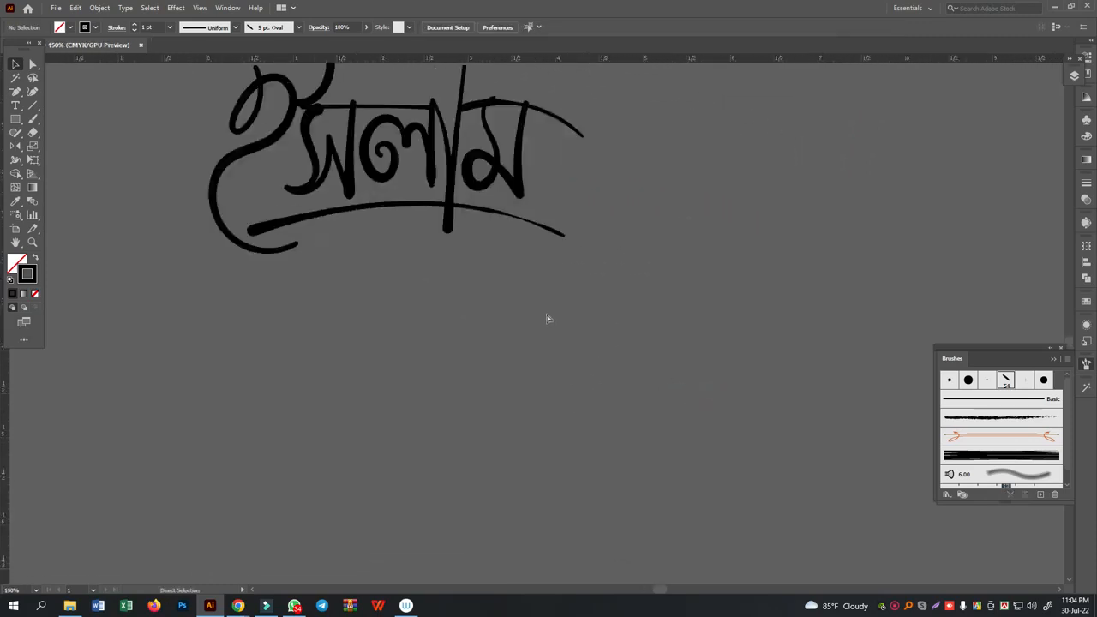
{"action": "left_click_drag", "start_coordinate": [465, 281], "coordinate": [572, 334]}
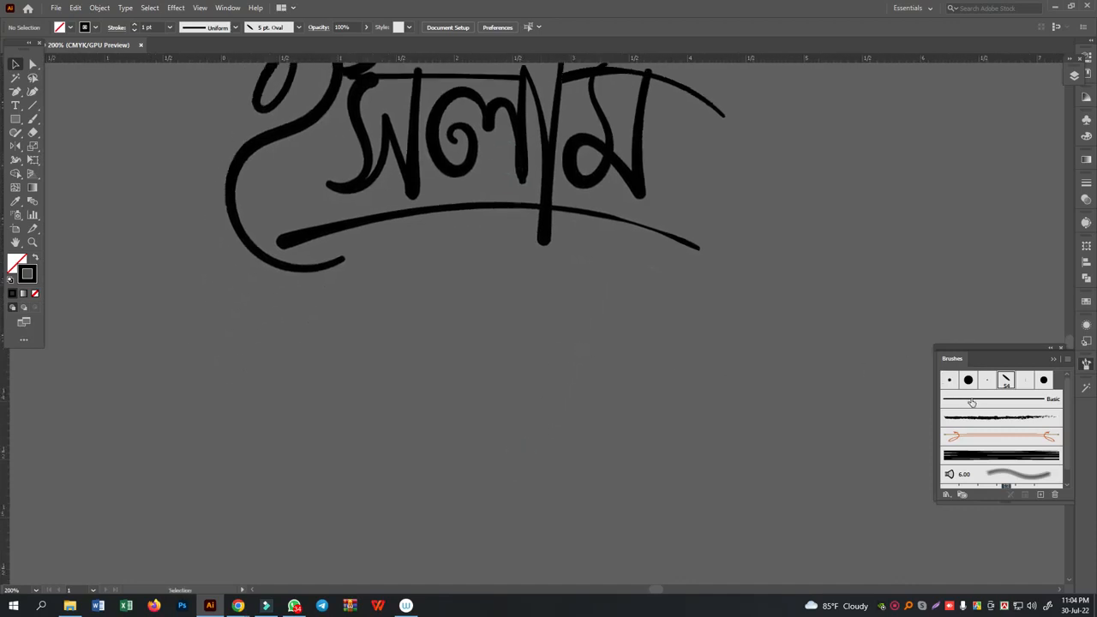
{"action": "double_click", "coordinate": [948, 380]}
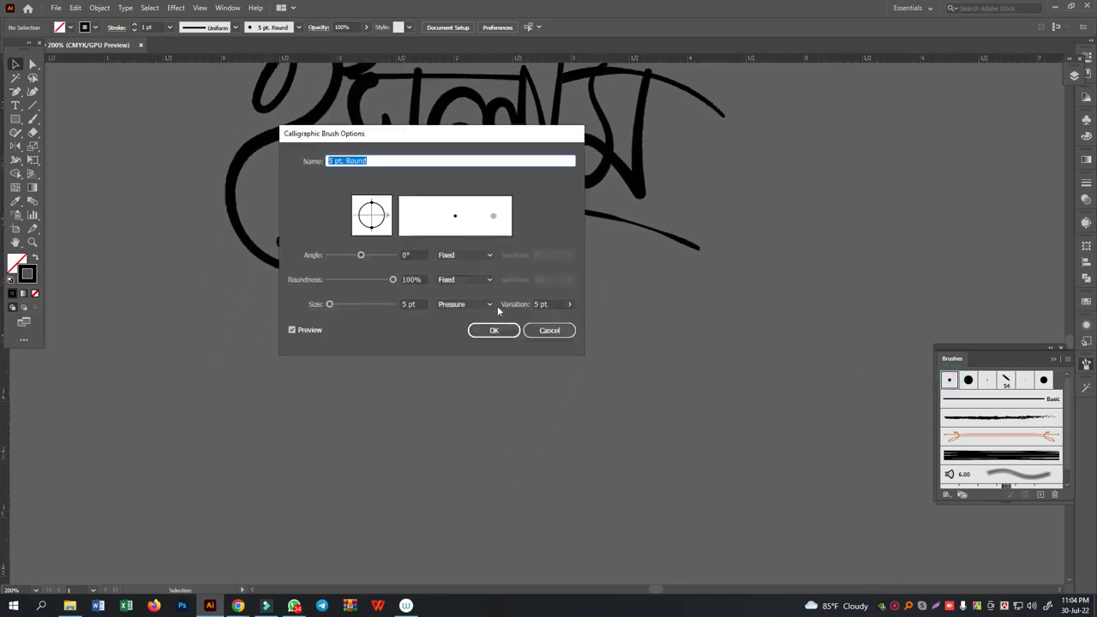
{"action": "left_click", "coordinate": [571, 304]}
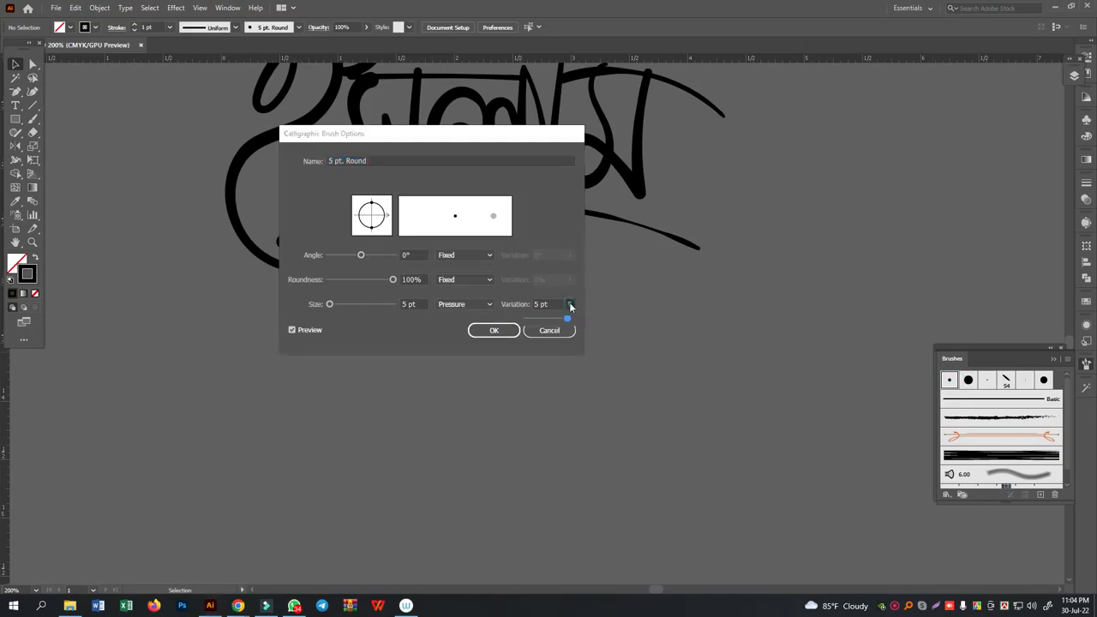
{"action": "left_click", "coordinate": [495, 330]}
- Paint a cursive signature with a slanted underline and a dot below the thin ইসলাম
{"action": "left_click", "coordinate": [33, 119]}
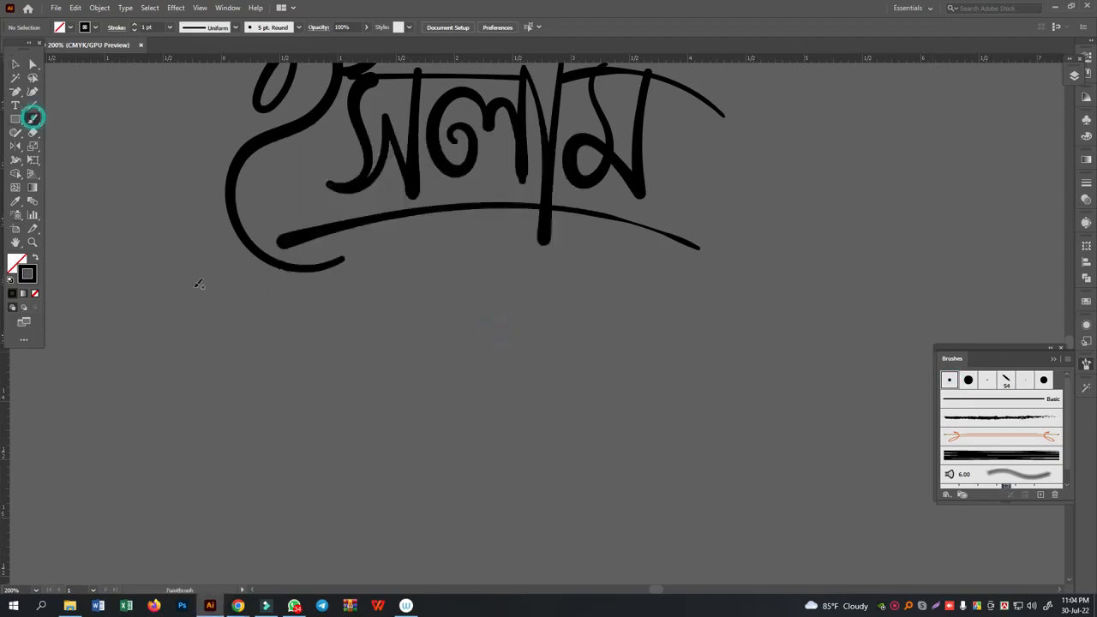
{"action": "mouse_move", "coordinate": [454, 307]}
{"action": "left_mouse_down"}
{"action": "mouse_move", "coordinate": [368, 422]}
{"action": "mouse_move", "coordinate": [346, 425]}
{"action": "left_mouse_up"}
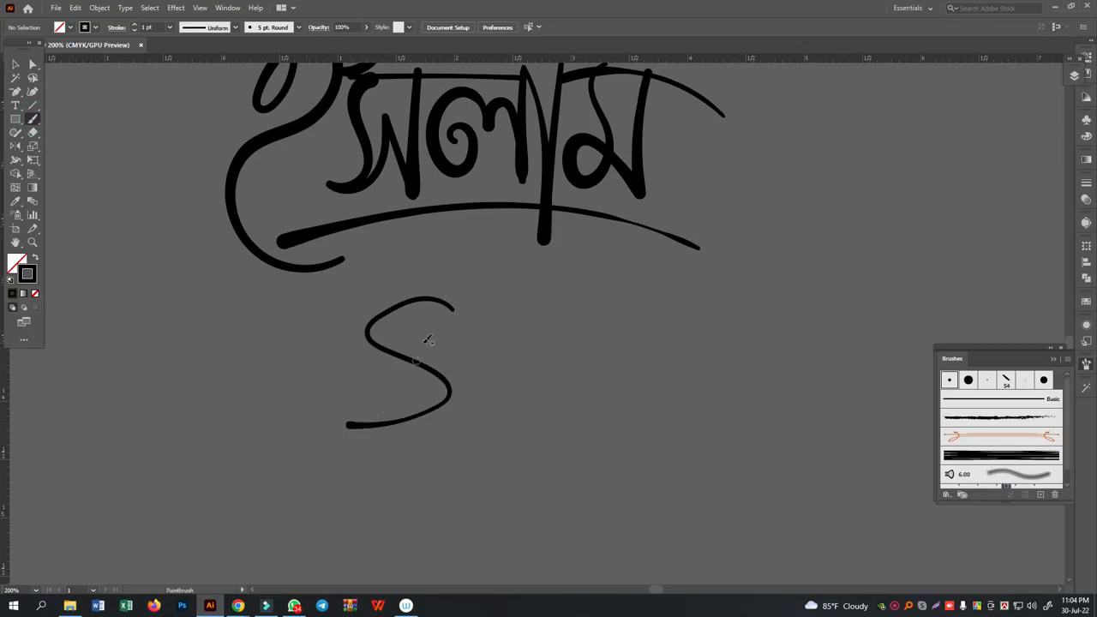
{"action": "mouse_move", "coordinate": [419, 317]}
{"action": "left_mouse_down"}
{"action": "mouse_move", "coordinate": [408, 420]}
{"action": "mouse_move", "coordinate": [461, 364]}
{"action": "mouse_move", "coordinate": [553, 357]}
{"action": "mouse_move", "coordinate": [509, 380]}
{"action": "mouse_move", "coordinate": [494, 364]}
{"action": "mouse_move", "coordinate": [526, 378]}
{"action": "mouse_move", "coordinate": [551, 365]}
{"action": "mouse_move", "coordinate": [558, 378]}
{"action": "mouse_move", "coordinate": [656, 350]}
{"action": "left_mouse_up"}
{"action": "left_click_drag", "start_coordinate": [446, 439], "coordinate": [618, 399]}
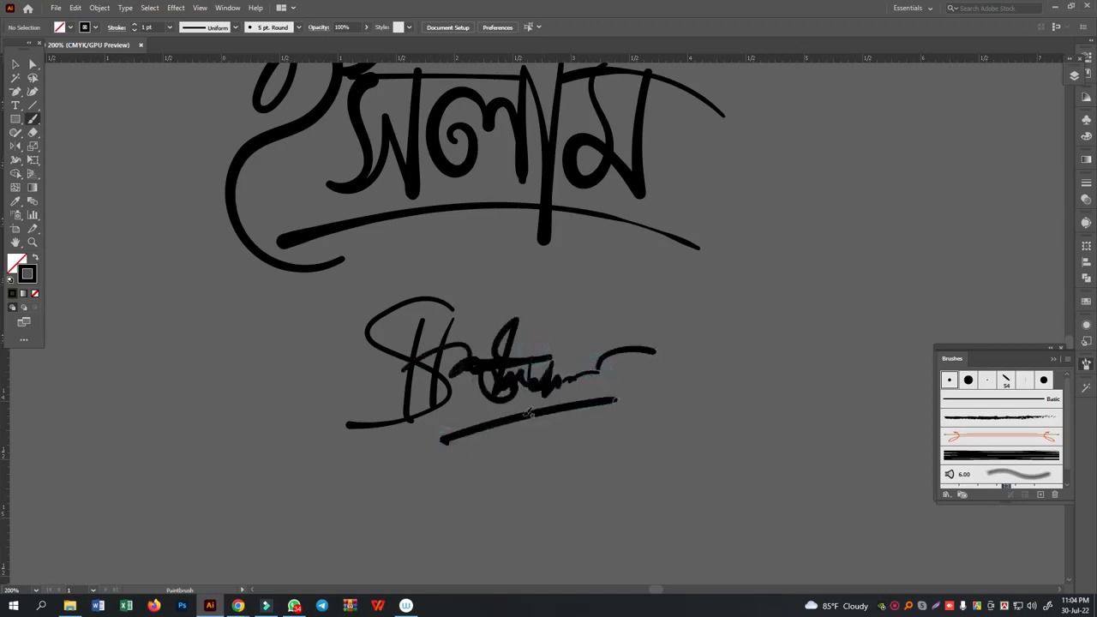
{"action": "left_click", "coordinate": [466, 397]}
- Paint a thinner signature with a long dash beside the first one, and begin another with crossing strokes beneath it
{"action": "left_click", "coordinate": [741, 326]}
{"action": "mouse_move", "coordinate": [734, 264]}
{"action": "left_mouse_down"}
{"action": "mouse_move", "coordinate": [742, 323]}
{"action": "mouse_move", "coordinate": [759, 328]}
{"action": "mouse_move", "coordinate": [765, 296]}
{"action": "mouse_move", "coordinate": [798, 319]}
{"action": "mouse_move", "coordinate": [844, 309]}
{"action": "left_mouse_up"}
{"action": "left_click_drag", "start_coordinate": [853, 282], "coordinate": [945, 253]}
{"action": "mouse_move", "coordinate": [701, 427]}
{"action": "left_mouse_down"}
{"action": "mouse_move", "coordinate": [714, 323]}
{"action": "mouse_move", "coordinate": [660, 385]}
{"action": "left_mouse_up"}
{"action": "mouse_move", "coordinate": [646, 332]}
{"action": "left_mouse_down"}
{"action": "mouse_move", "coordinate": [619, 370]}
{"action": "mouse_move", "coordinate": [708, 368]}
{"action": "left_mouse_up"}
{"action": "mouse_move", "coordinate": [726, 294]}
{"action": "left_mouse_down"}
{"action": "mouse_move", "coordinate": [698, 324]}
{"action": "mouse_move", "coordinate": [664, 437]}
{"action": "left_mouse_up"}
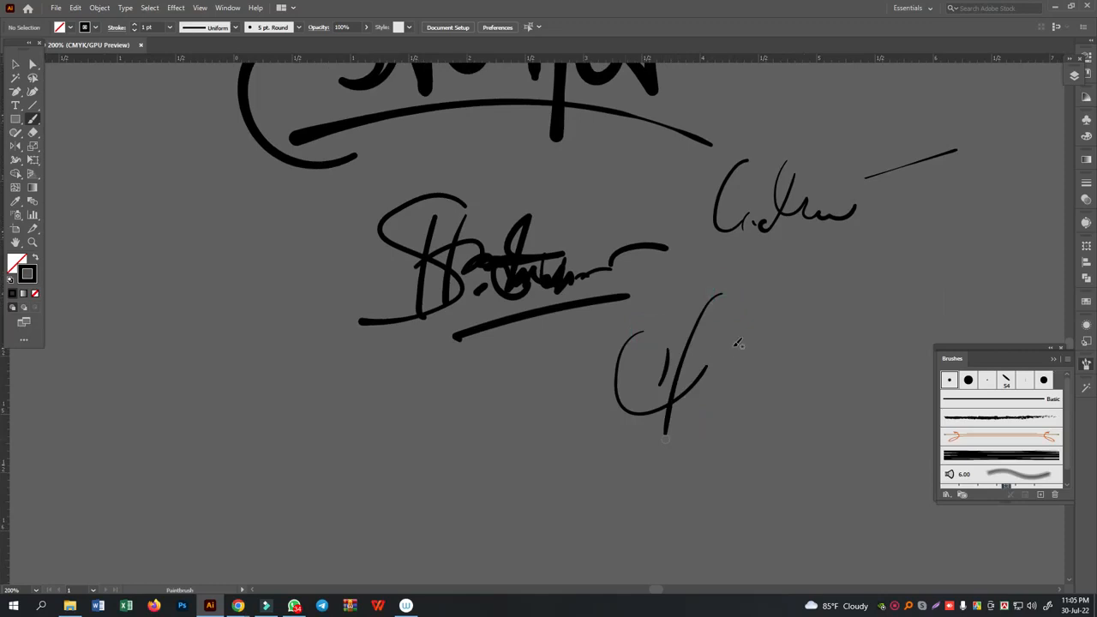
- Delete all the artwork in the document
{"action": "key", "text": "ctrl+a"}
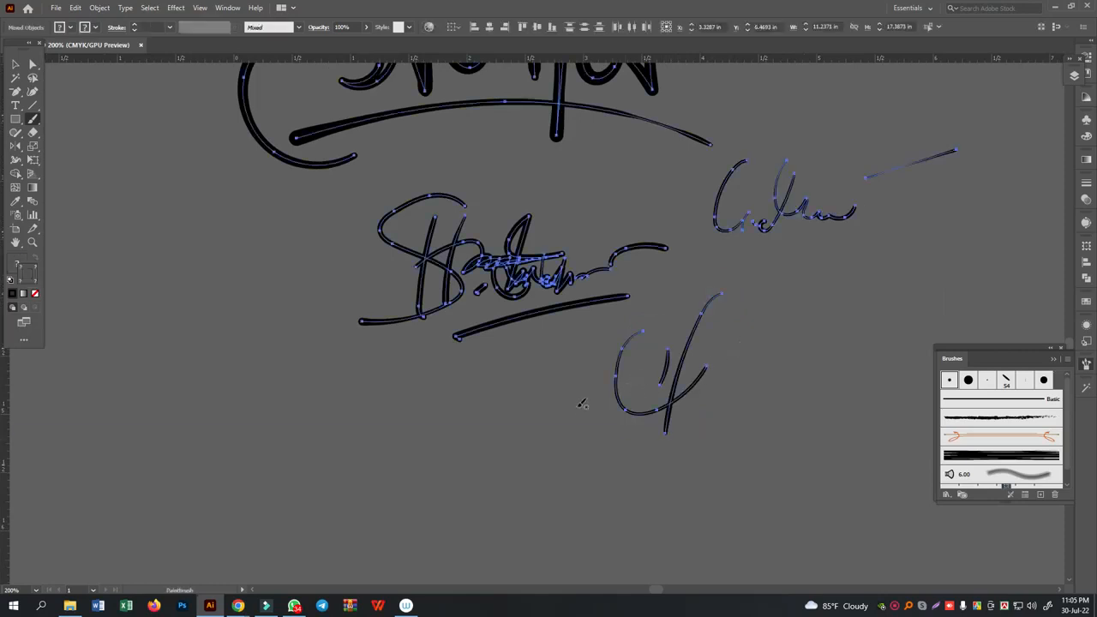
{"action": "key", "text": "Delete"}
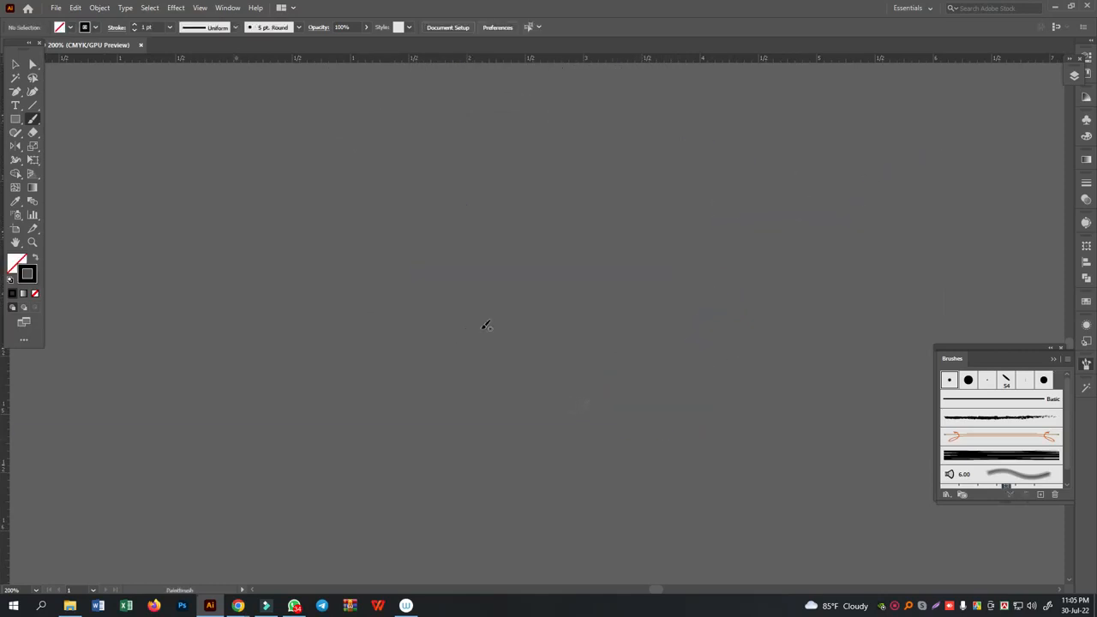
- Letter a large script Lifi with a looped L and dotted i's, redoing the f and final i
{"action": "mouse_move", "coordinate": [461, 198]}
{"action": "left_mouse_down"}
{"action": "mouse_move", "coordinate": [431, 208]}
{"action": "mouse_move", "coordinate": [550, 217]}
{"action": "mouse_move", "coordinate": [482, 246]}
{"action": "mouse_move", "coordinate": [367, 377]}
{"action": "mouse_move", "coordinate": [433, 371]}
{"action": "mouse_move", "coordinate": [512, 336]}
{"action": "mouse_move", "coordinate": [505, 349]}
{"action": "mouse_move", "coordinate": [526, 355]}
{"action": "mouse_move", "coordinate": [518, 359]}
{"action": "mouse_move", "coordinate": [580, 270]}
{"action": "mouse_move", "coordinate": [490, 418]}
{"action": "mouse_move", "coordinate": [485, 449]}
{"action": "mouse_move", "coordinate": [515, 368]}
{"action": "mouse_move", "coordinate": [550, 358]}
{"action": "left_mouse_up"}
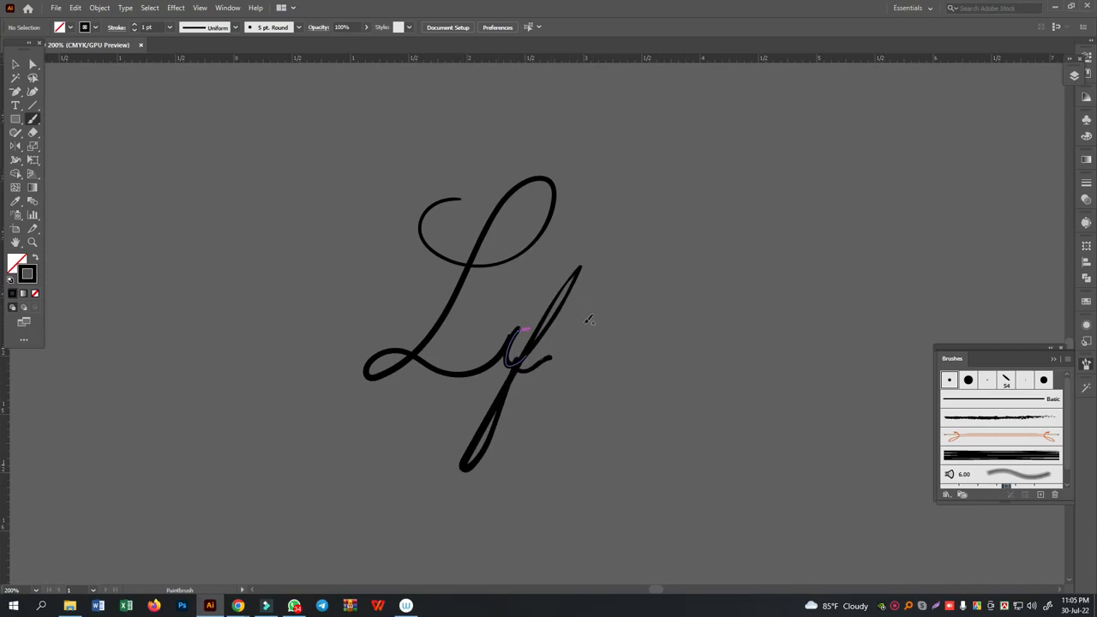
{"action": "left_click_drag", "start_coordinate": [547, 358], "coordinate": [554, 345]}
{"action": "key", "text": "ctrl+z"}
{"action": "key", "text": "ctrl+z"}
{"action": "key", "text": "ctrl+z"}
{"action": "mouse_move", "coordinate": [518, 323]}
{"action": "left_mouse_down"}
{"action": "mouse_move", "coordinate": [515, 367]}
{"action": "mouse_move", "coordinate": [534, 362]}
{"action": "mouse_move", "coordinate": [598, 259]}
{"action": "mouse_move", "coordinate": [562, 295]}
{"action": "mouse_move", "coordinate": [500, 408]}
{"action": "mouse_move", "coordinate": [484, 454]}
{"action": "mouse_move", "coordinate": [495, 469]}
{"action": "mouse_move", "coordinate": [529, 359]}
{"action": "mouse_move", "coordinate": [549, 371]}
{"action": "mouse_move", "coordinate": [594, 324]}
{"action": "mouse_move", "coordinate": [586, 369]}
{"action": "mouse_move", "coordinate": [632, 314]}
{"action": "left_mouse_up"}
{"action": "left_click", "coordinate": [603, 299]}
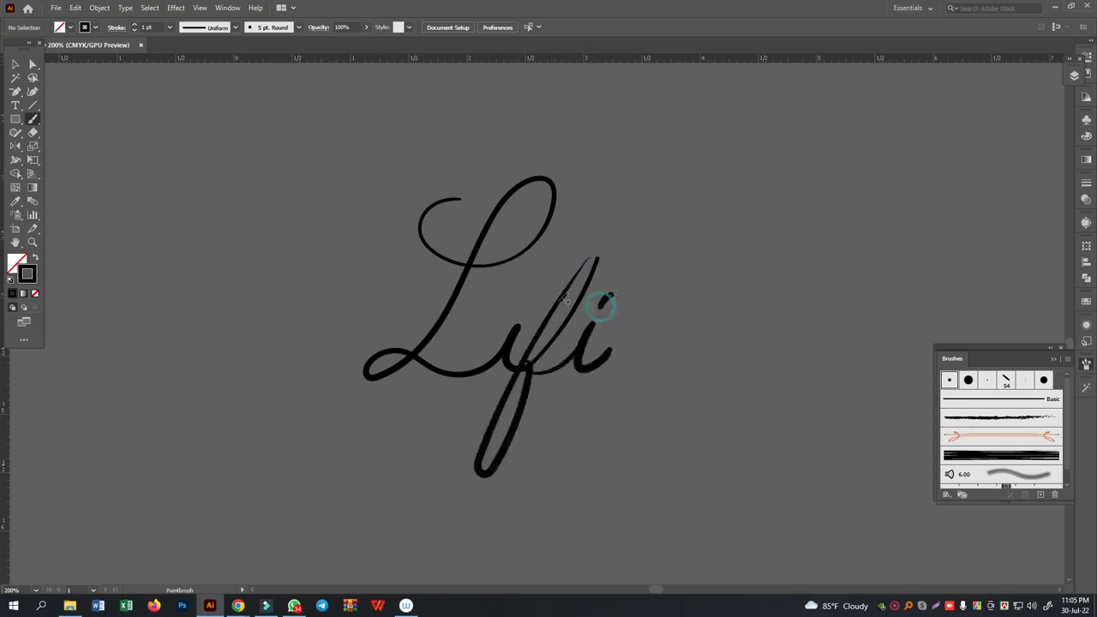
{"action": "left_click", "coordinate": [524, 308]}
- Letter a smaller script giri raised beside Lifi, dot its i's, and add a long tapering curved underline
{"action": "mouse_move", "coordinate": [657, 266]}
{"action": "left_mouse_down"}
{"action": "mouse_move", "coordinate": [741, 233]}
{"action": "mouse_move", "coordinate": [715, 236]}
{"action": "mouse_move", "coordinate": [696, 258]}
{"action": "mouse_move", "coordinate": [713, 260]}
{"action": "mouse_move", "coordinate": [742, 231]}
{"action": "mouse_move", "coordinate": [667, 366]}
{"action": "mouse_move", "coordinate": [643, 362]}
{"action": "mouse_move", "coordinate": [664, 317]}
{"action": "mouse_move", "coordinate": [755, 244]}
{"action": "mouse_move", "coordinate": [751, 261]}
{"action": "mouse_move", "coordinate": [790, 238]}
{"action": "mouse_move", "coordinate": [777, 261]}
{"action": "mouse_move", "coordinate": [811, 240]}
{"action": "mouse_move", "coordinate": [800, 255]}
{"action": "mouse_move", "coordinate": [809, 261]}
{"action": "mouse_move", "coordinate": [833, 220]}
{"action": "left_mouse_up"}
{"action": "left_click_drag", "start_coordinate": [764, 225], "coordinate": [769, 218]}
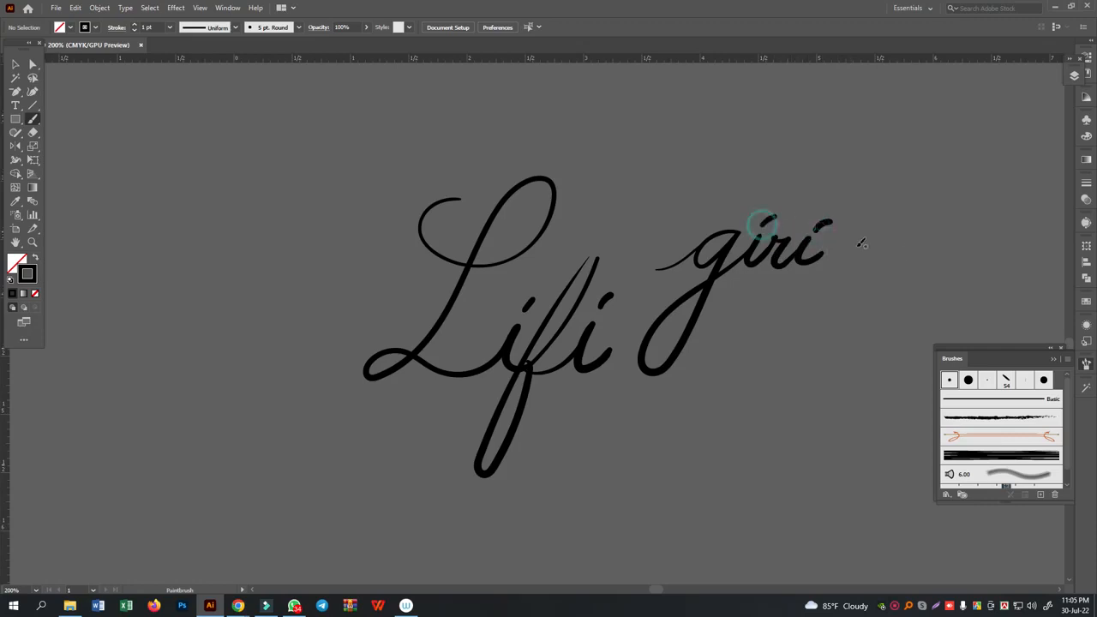
{"action": "left_click_drag", "start_coordinate": [613, 318], "coordinate": [946, 279]}
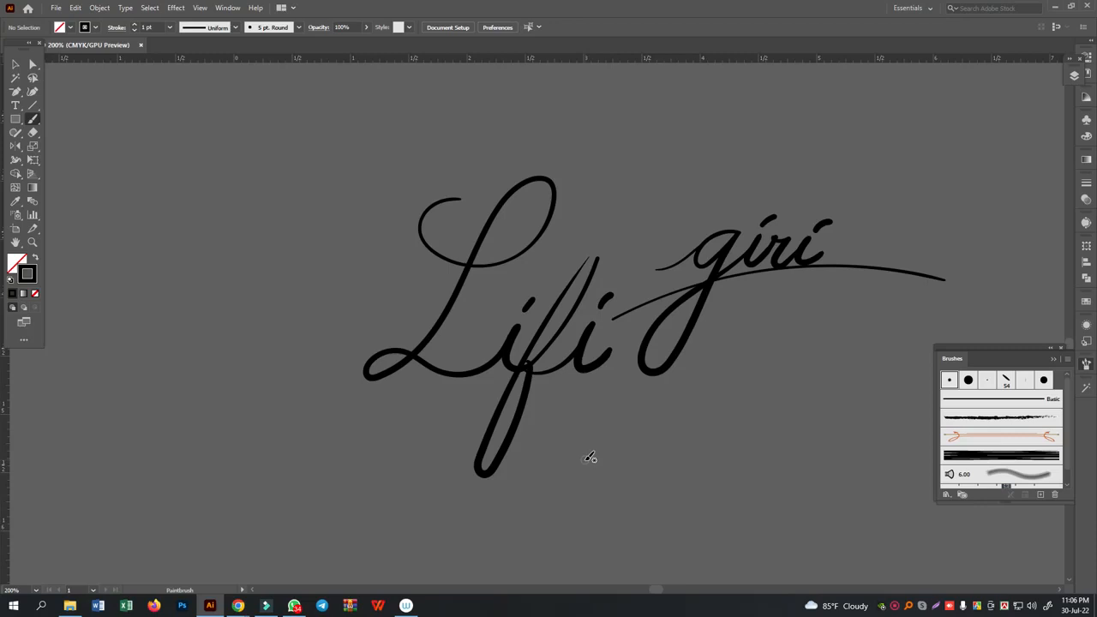
- Paint curved strokes of varying length and thickness above and across the lettering, ending with a long thick arc beneath Lifi
{"action": "left_click_drag", "start_coordinate": [210, 213], "coordinate": [326, 158]}
{"action": "left_click_drag", "start_coordinate": [440, 140], "coordinate": [553, 144]}
{"action": "mouse_move", "coordinate": [162, 268]}
{"action": "left_mouse_down"}
{"action": "mouse_move", "coordinate": [202, 241]}
{"action": "mouse_move", "coordinate": [590, 171]}
{"action": "left_mouse_up"}
{"action": "left_click_drag", "start_coordinate": [149, 324], "coordinate": [234, 285]}
{"action": "left_click_drag", "start_coordinate": [725, 257], "coordinate": [326, 255]}
{"action": "mouse_move", "coordinate": [86, 422]}
{"action": "left_mouse_down"}
{"action": "mouse_move", "coordinate": [483, 302]}
{"action": "mouse_move", "coordinate": [776, 324]}
{"action": "left_mouse_up"}
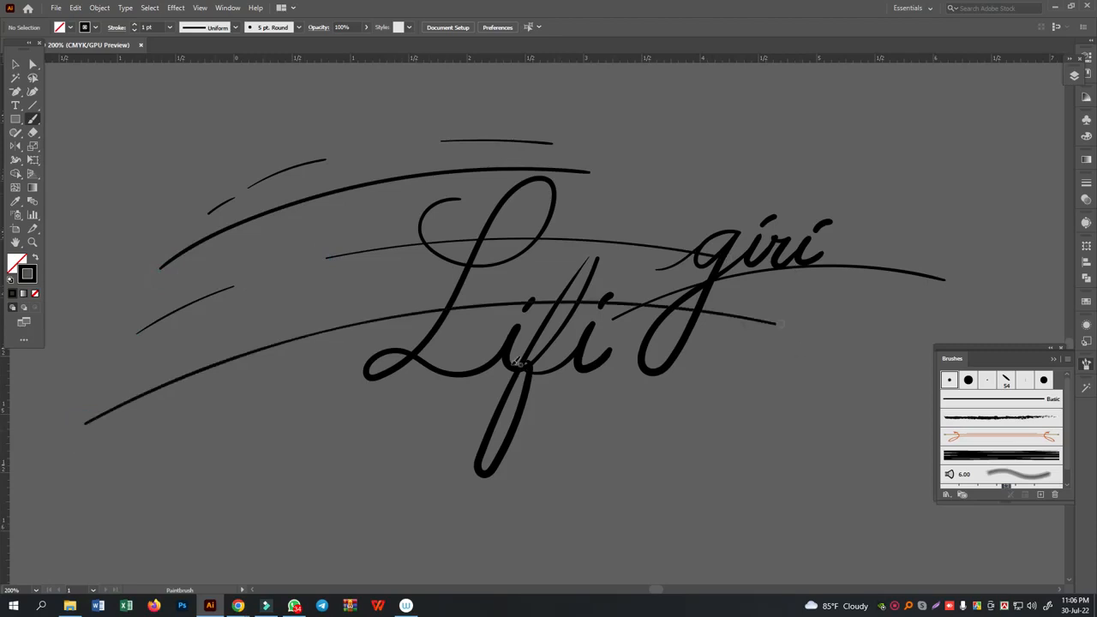
{"action": "mouse_move", "coordinate": [68, 487]}
{"action": "left_mouse_down"}
{"action": "mouse_move", "coordinate": [194, 441]}
{"action": "mouse_move", "coordinate": [673, 407]}
{"action": "mouse_move", "coordinate": [909, 463]}
{"action": "left_mouse_up"}
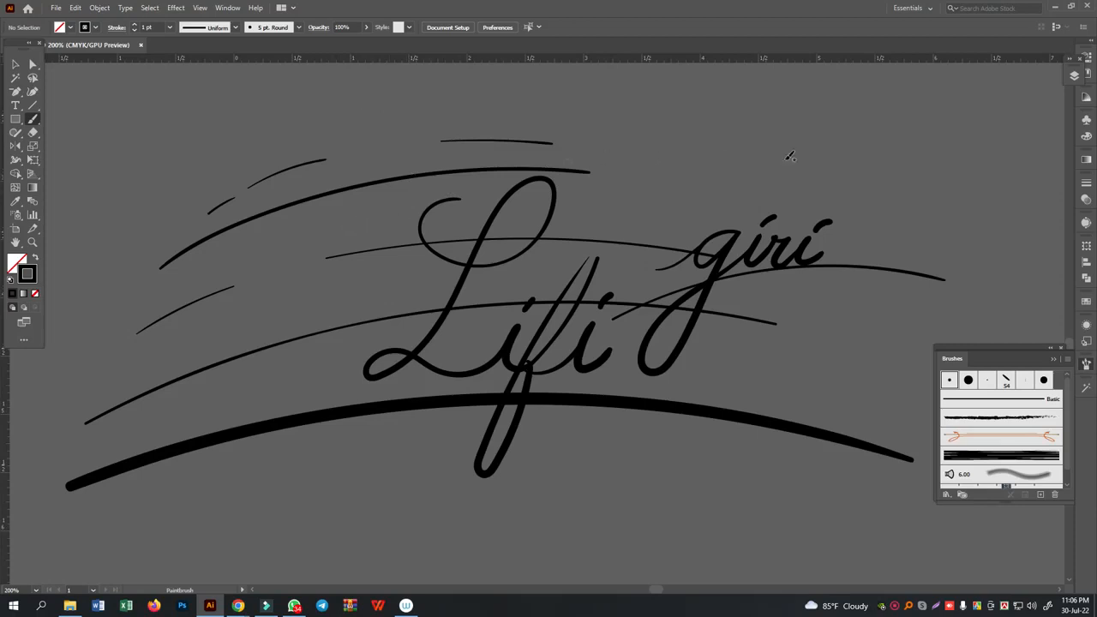
- Sketch two adjoining curved panels above giri, outlining their edges and filling the narrow sides with short hatching strokes
{"action": "mouse_move", "coordinate": [670, 165]}
{"action": "left_mouse_down"}
{"action": "mouse_move", "coordinate": [733, 147]}
{"action": "mouse_move", "coordinate": [715, 180]}
{"action": "mouse_move", "coordinate": [662, 243]}
{"action": "left_mouse_up"}
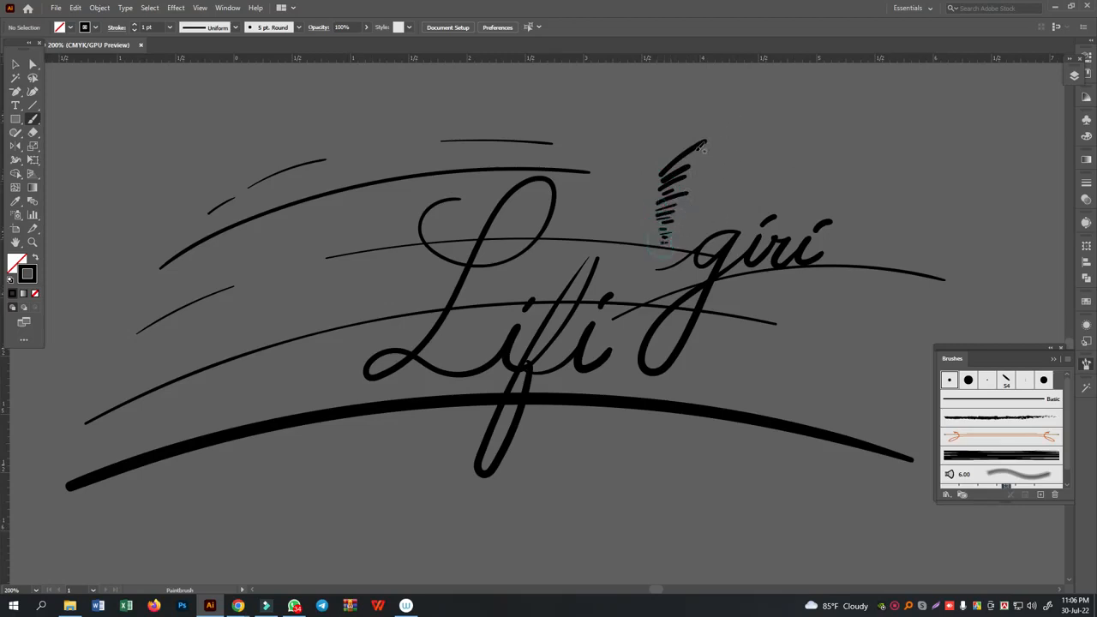
{"action": "left_click_drag", "start_coordinate": [728, 125], "coordinate": [672, 232]}
{"action": "left_click_drag", "start_coordinate": [664, 142], "coordinate": [649, 240]}
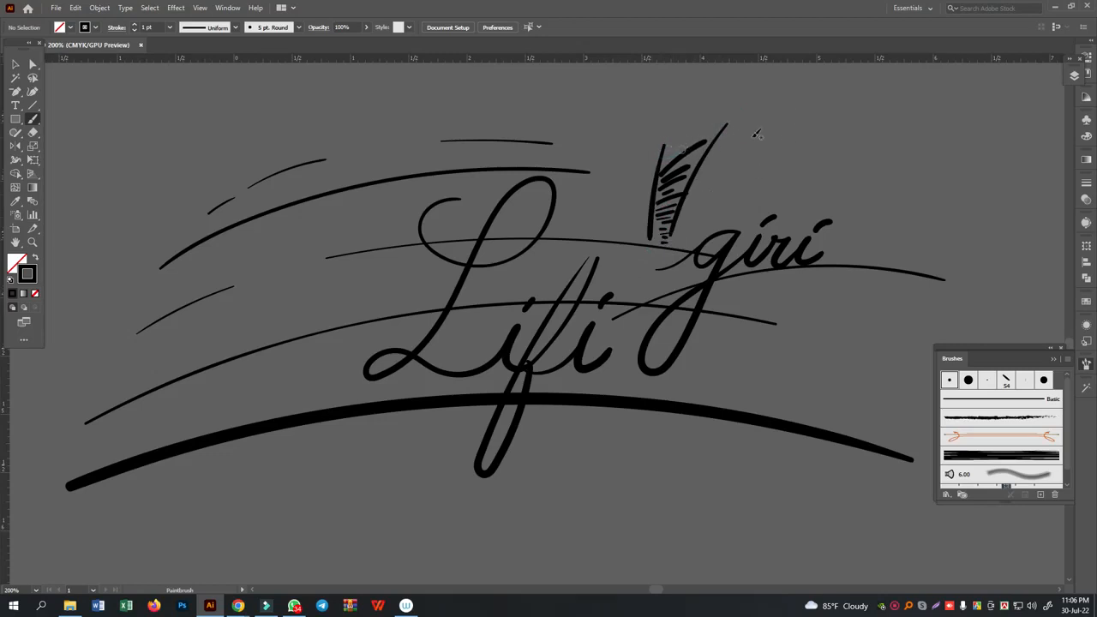
{"action": "left_click_drag", "start_coordinate": [731, 126], "coordinate": [744, 206]}
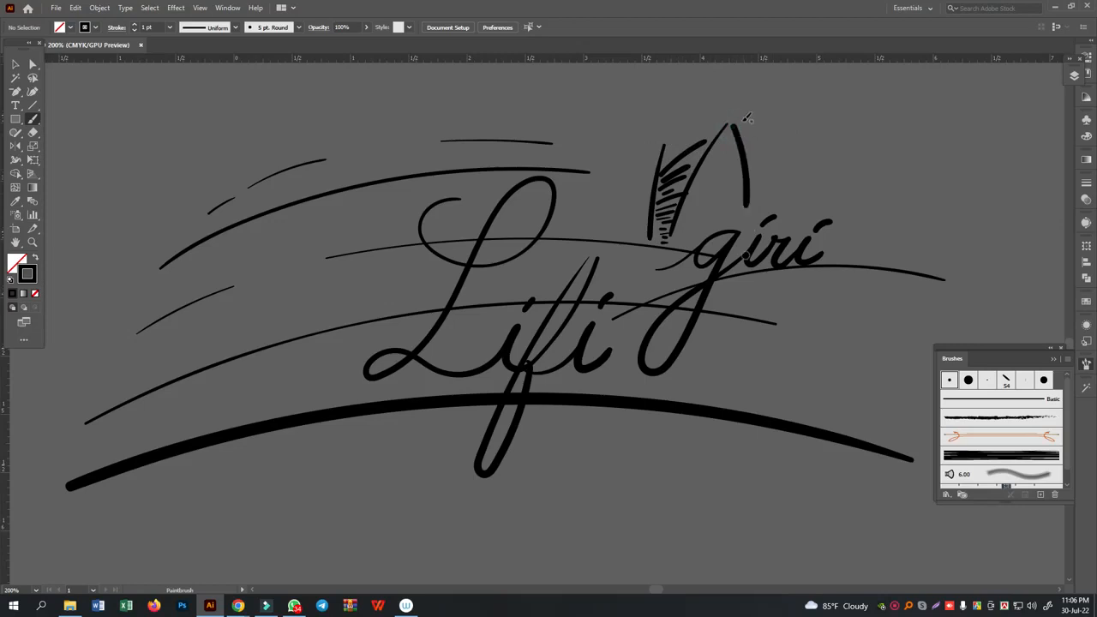
{"action": "mouse_move", "coordinate": [758, 101]}
{"action": "left_mouse_down"}
{"action": "mouse_move", "coordinate": [774, 211]}
{"action": "mouse_move", "coordinate": [762, 187]}
{"action": "mouse_move", "coordinate": [750, 192]}
{"action": "mouse_move", "coordinate": [775, 179]}
{"action": "mouse_move", "coordinate": [767, 167]}
{"action": "mouse_move", "coordinate": [743, 177]}
{"action": "mouse_move", "coordinate": [738, 155]}
{"action": "mouse_move", "coordinate": [753, 134]}
{"action": "mouse_move", "coordinate": [731, 132]}
{"action": "mouse_move", "coordinate": [755, 106]}
{"action": "left_mouse_up"}
{"action": "left_click_drag", "start_coordinate": [667, 139], "coordinate": [727, 120]}
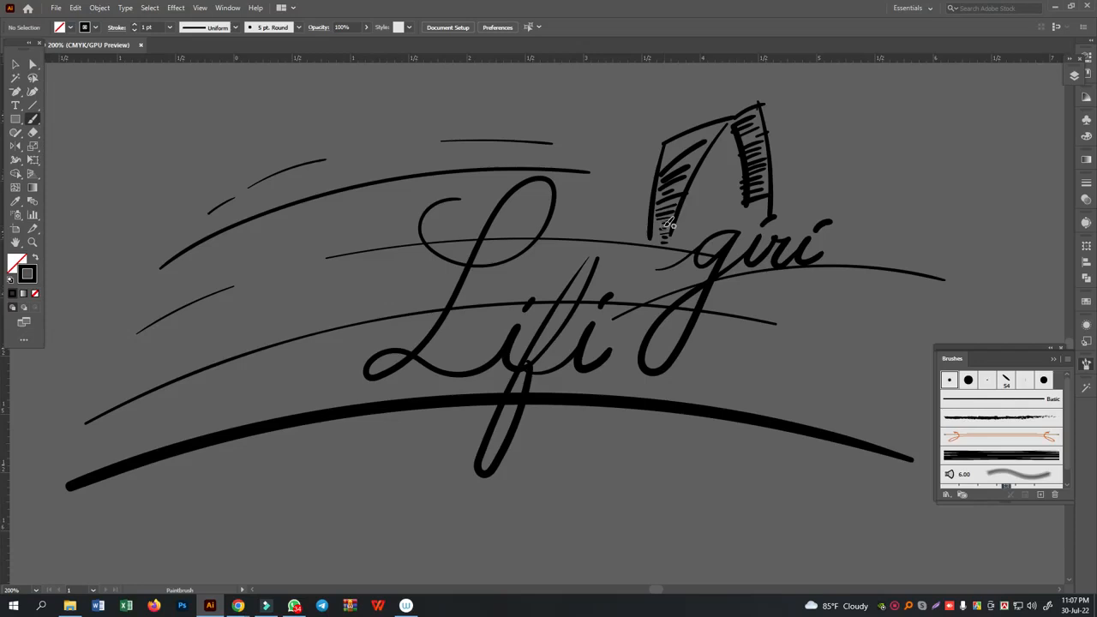
{"action": "left_click_drag", "start_coordinate": [670, 224], "coordinate": [663, 232]}
- Letter a looped script f descending below giri and a much larger looped f to the left of Lifi
{"action": "mouse_move", "coordinate": [591, 496]}
{"action": "left_mouse_down"}
{"action": "mouse_move", "coordinate": [638, 361]}
{"action": "mouse_move", "coordinate": [576, 534]}
{"action": "mouse_move", "coordinate": [593, 537]}
{"action": "mouse_move", "coordinate": [609, 465]}
{"action": "mouse_move", "coordinate": [602, 438]}
{"action": "mouse_move", "coordinate": [630, 443]}
{"action": "left_mouse_up"}
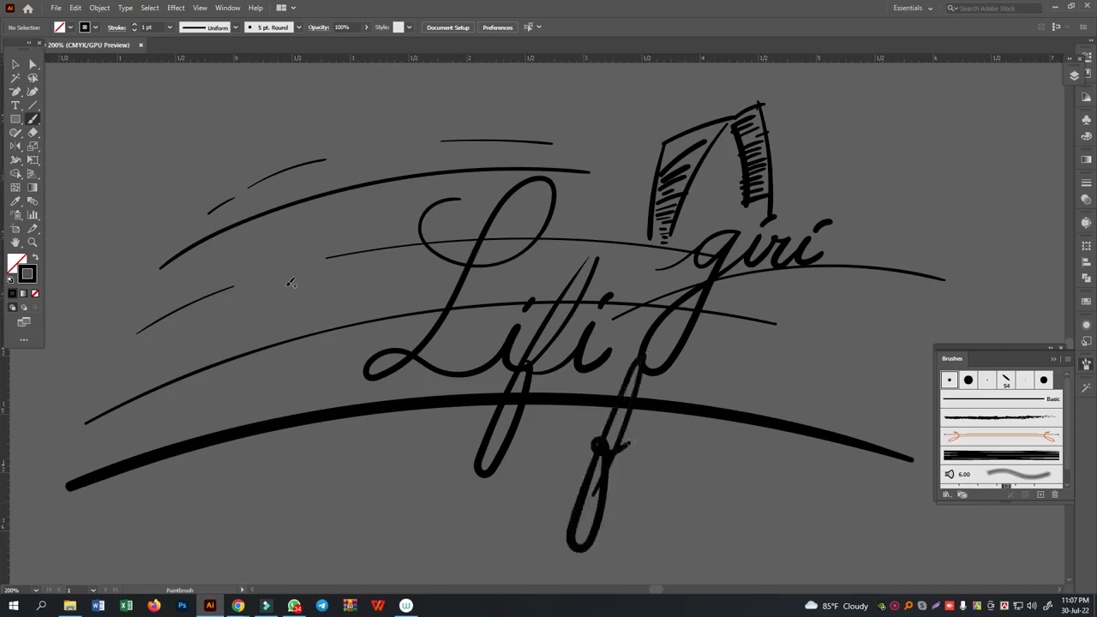
{"action": "mouse_move", "coordinate": [277, 338]}
{"action": "left_mouse_down"}
{"action": "mouse_move", "coordinate": [326, 228]}
{"action": "mouse_move", "coordinate": [217, 496]}
{"action": "mouse_move", "coordinate": [264, 354]}
{"action": "mouse_move", "coordinate": [284, 329]}
{"action": "left_mouse_up"}
{"action": "left_click_drag", "start_coordinate": [355, 249], "coordinate": [357, 247]}
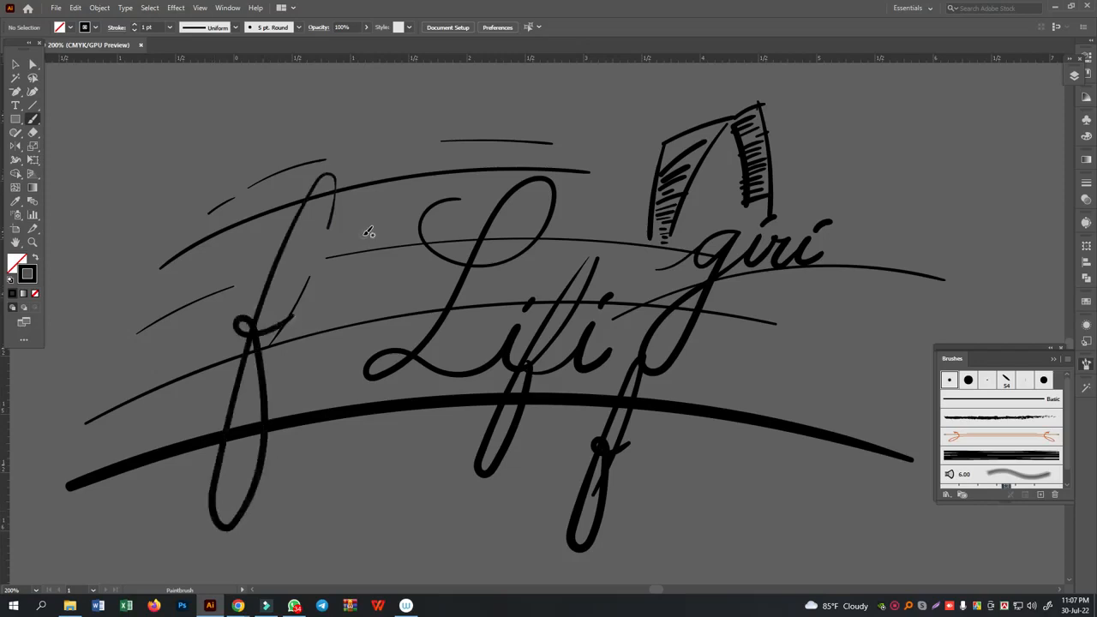
- Delete all the lettering and sketch strokes from the document
{"action": "left_click", "coordinate": [17, 64]}
{"action": "key", "text": "ctrl+a"}
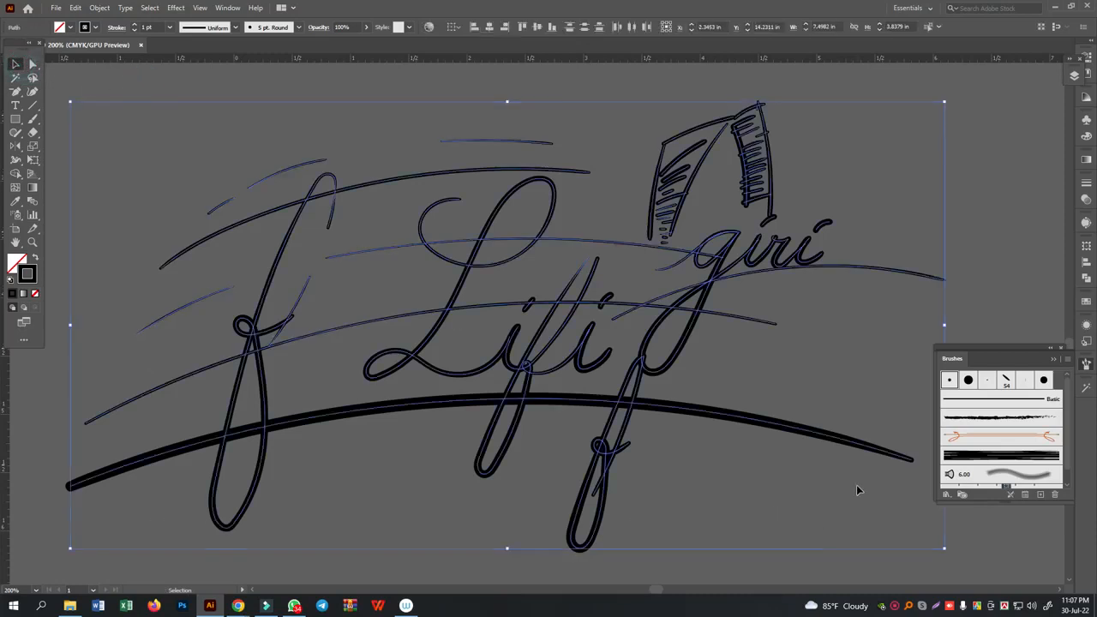
{"action": "key", "text": "Delete"}
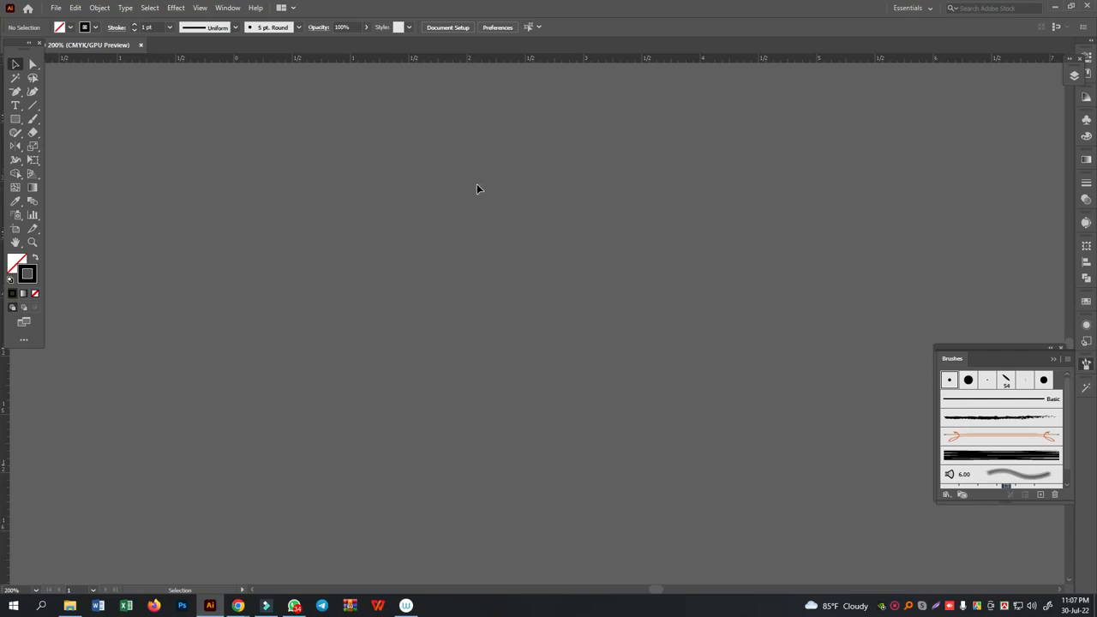
- Switch to Chrome and search Google Images for calligraphy
{"action": "mouse_move", "coordinate": [239, 605]}
{"action": "left_click", "coordinate": [171, 557]}
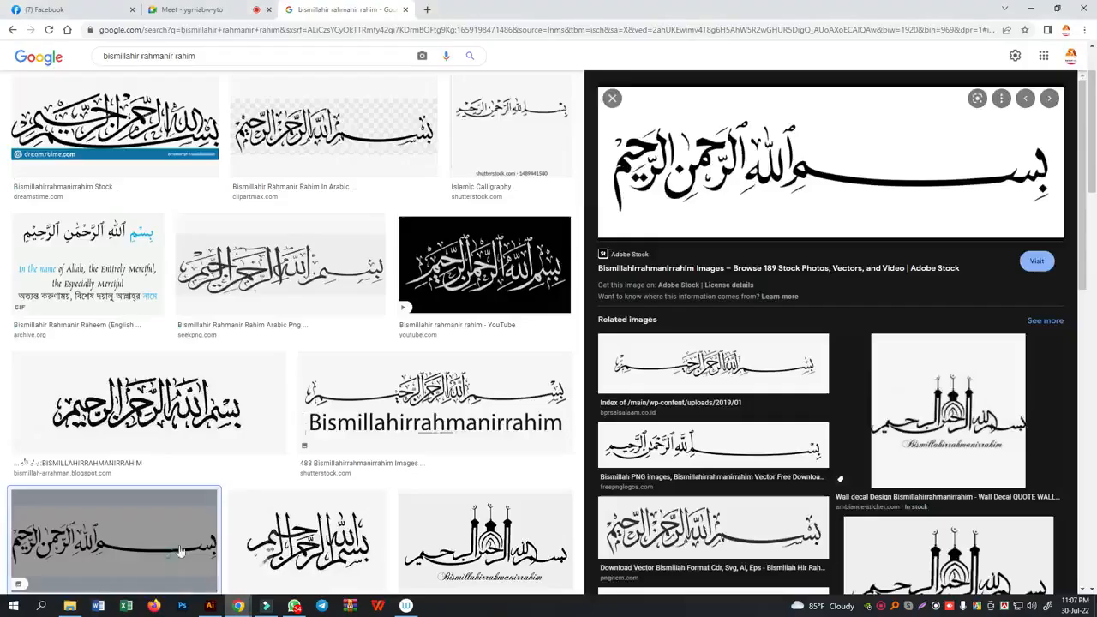
{"action": "left_click", "coordinate": [214, 56]}
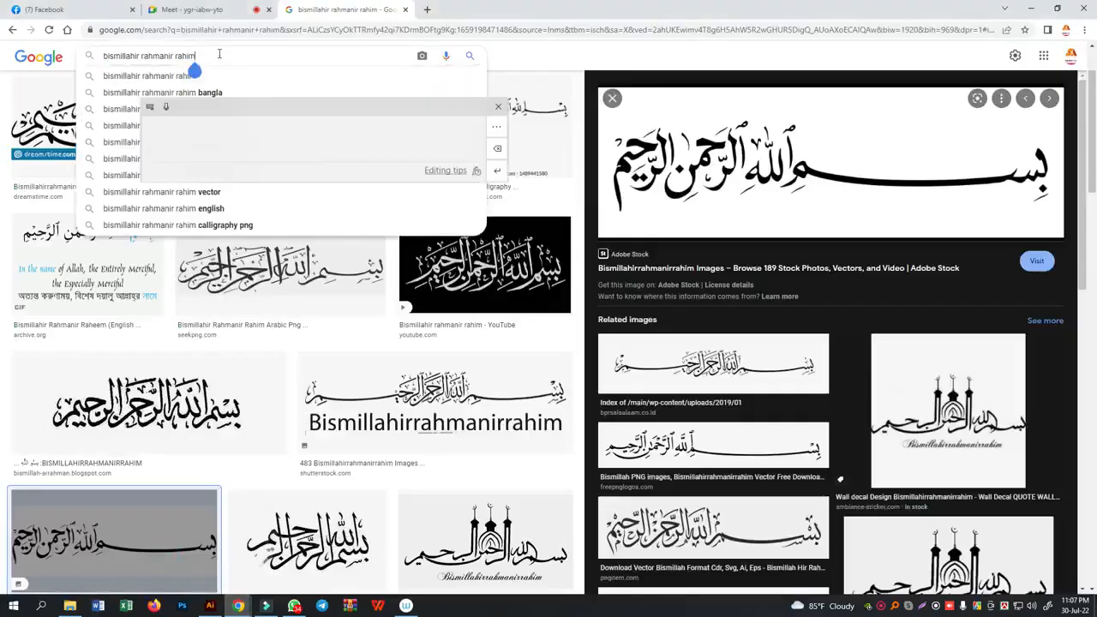
{"action": "key", "text": "ctrl+a"}
{"action": "type", "text": "d"}
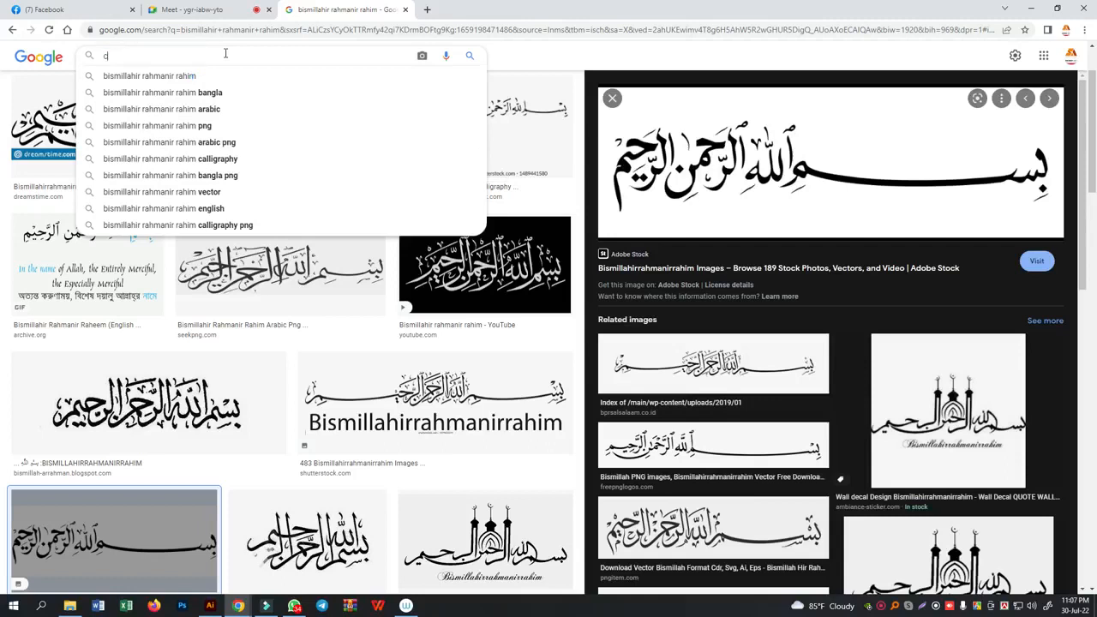
{"action": "type", "text": "a"}
{"action": "key", "text": "Down"}
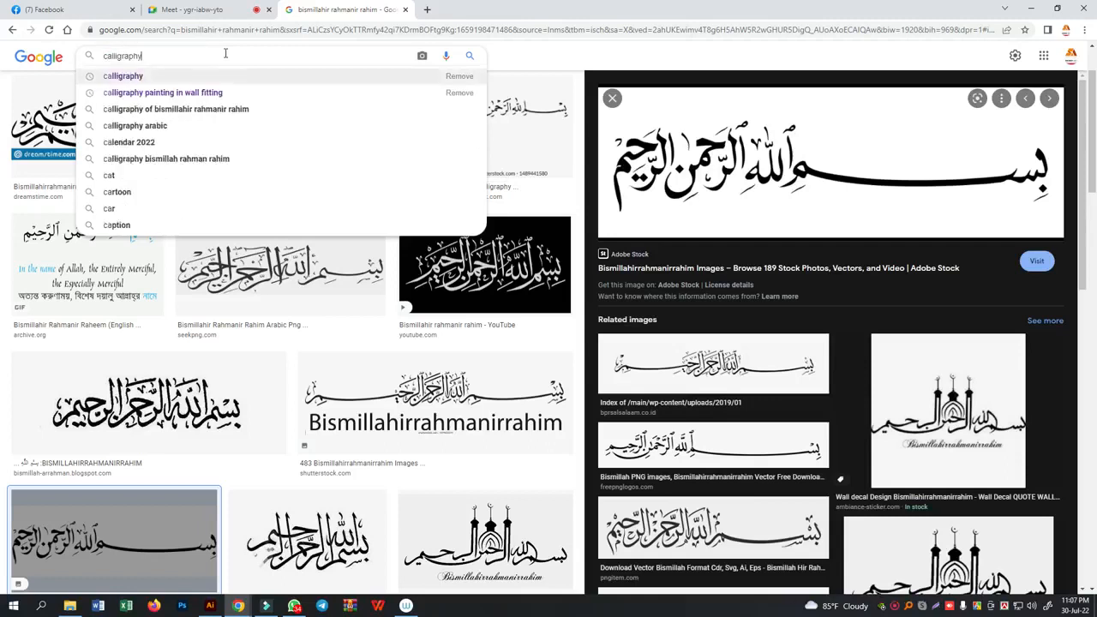
{"action": "key", "text": "Return"}
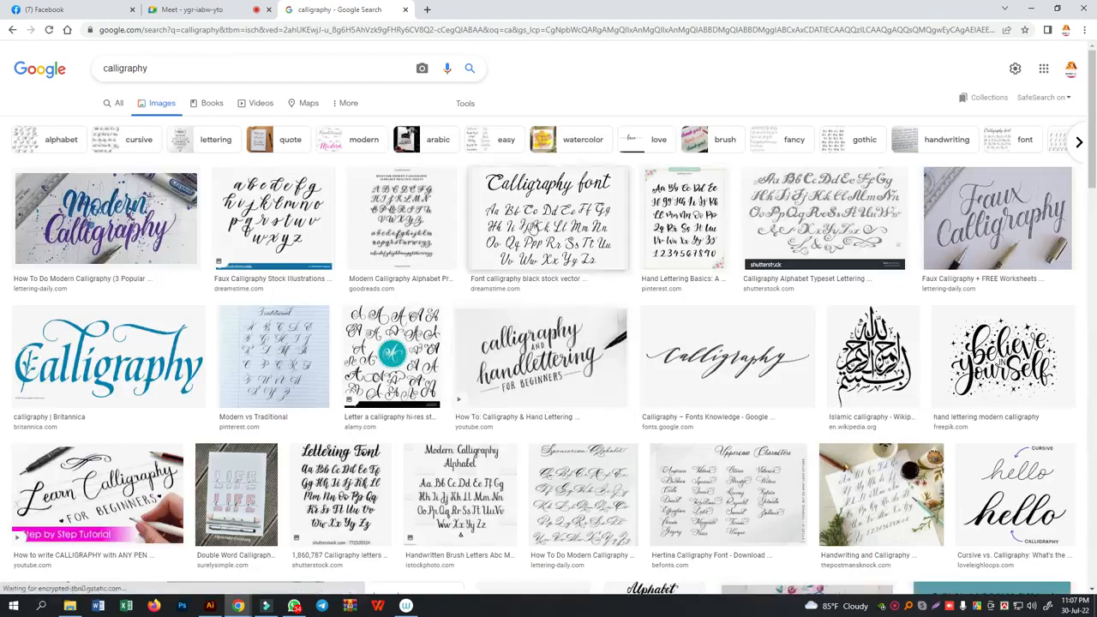
- Examine Latin calligraphy samples among the image results, enlarging the Calligraphy font, faux calligraphy alphabet and Desirable Calligraphy examples
{"action": "left_click", "coordinate": [533, 226]}
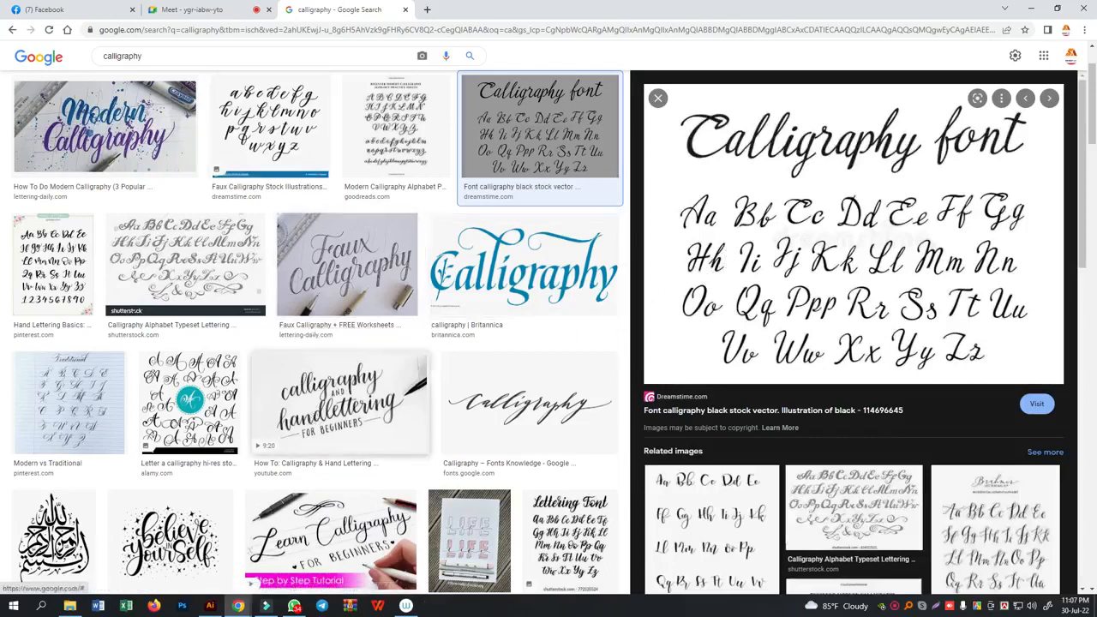
{"action": "left_click", "coordinate": [326, 394]}
{"action": "left_click", "coordinate": [287, 146]}
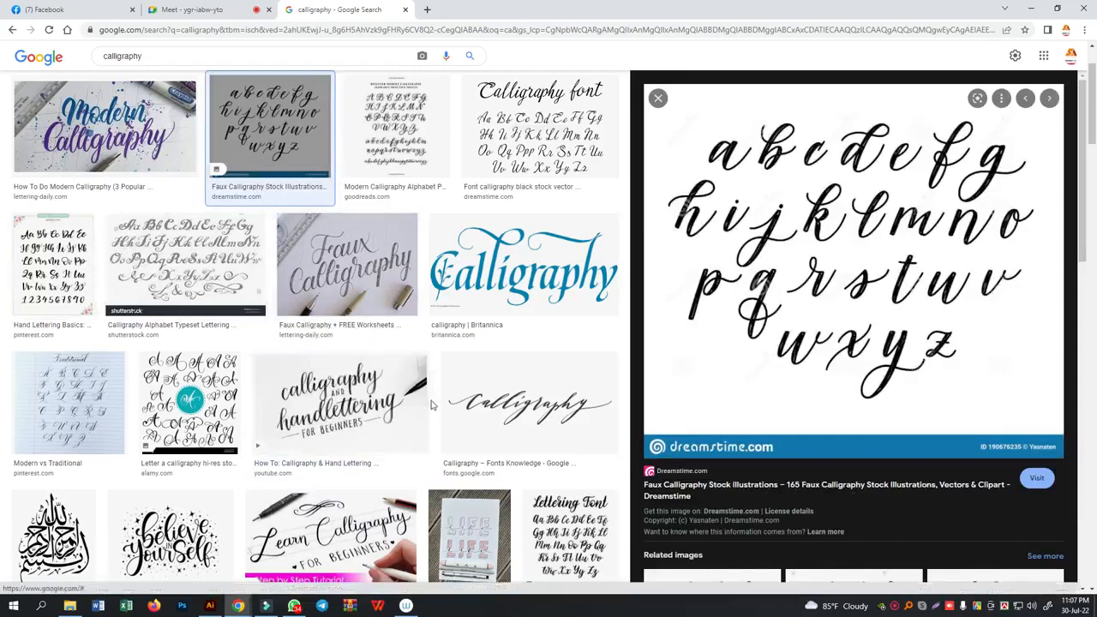
{"action": "scroll", "coordinate": [322, 463], "scroll_direction": "down", "scroll_amount": 6}
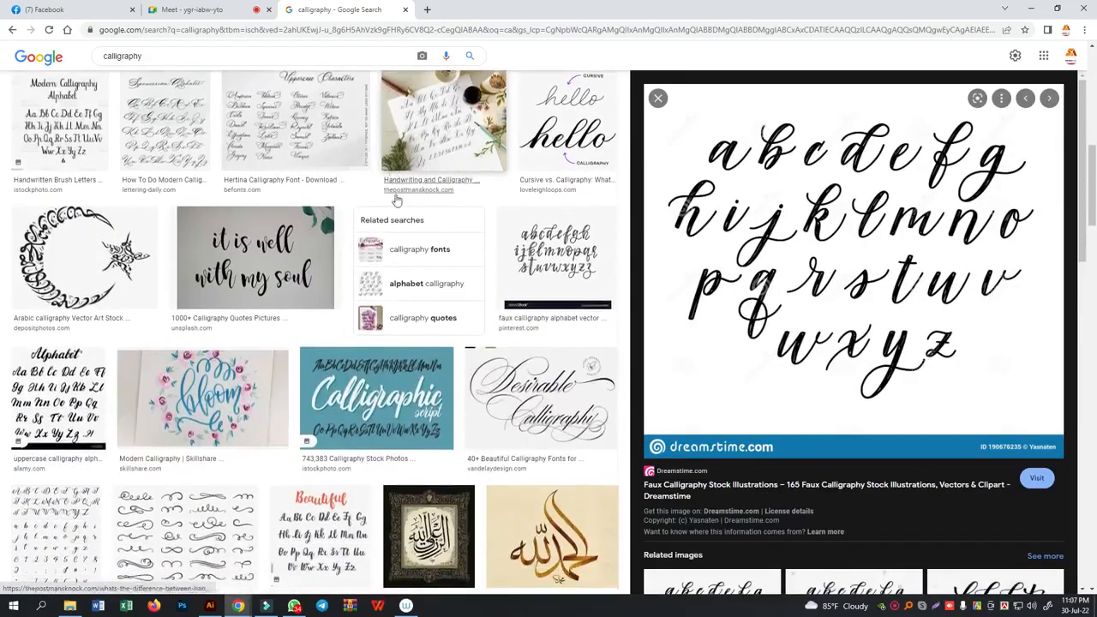
{"action": "left_click", "coordinate": [518, 404]}
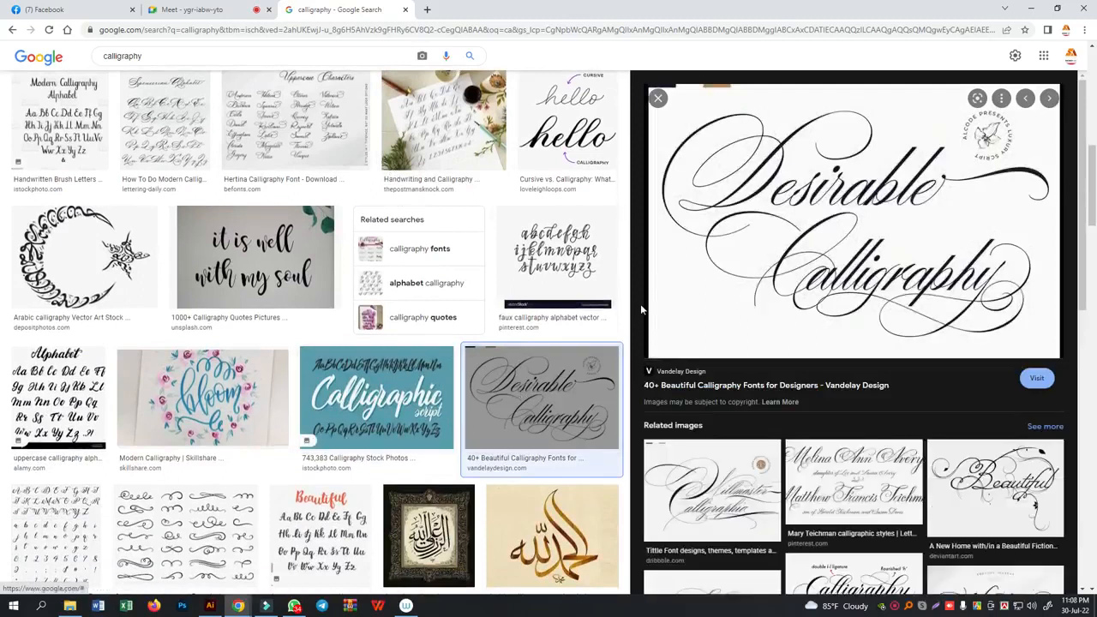
{"action": "scroll", "coordinate": [469, 215], "scroll_direction": "down", "scroll_amount": 3}
{"action": "scroll", "coordinate": [468, 216], "scroll_direction": "down", "scroll_amount": 1}
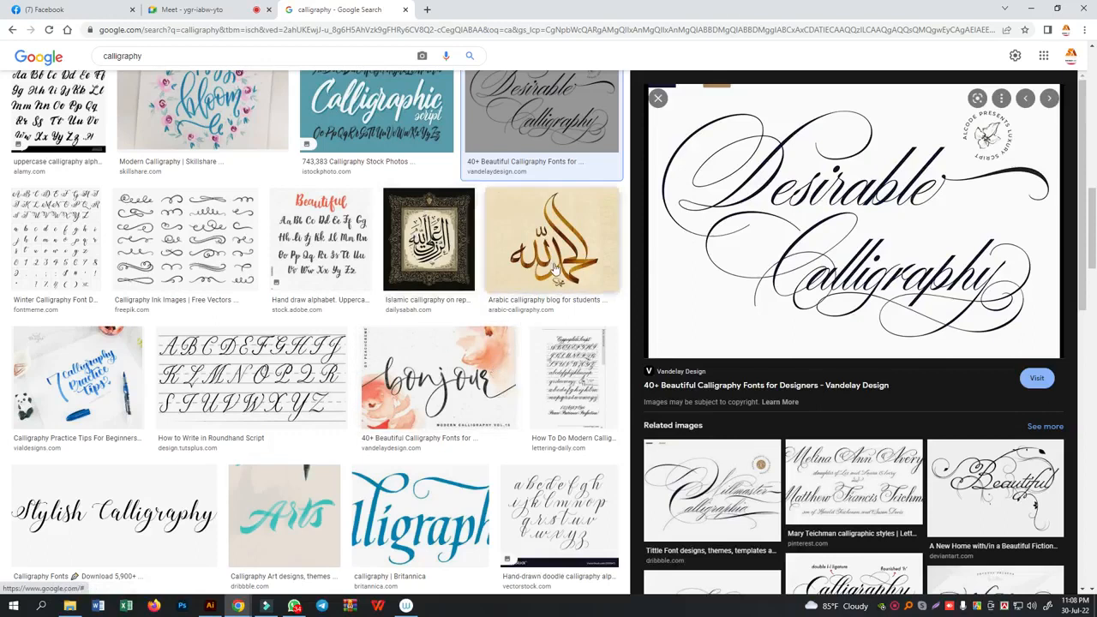
{"action": "scroll", "coordinate": [370, 203], "scroll_direction": "down", "scroll_amount": 4}
{"action": "scroll", "coordinate": [370, 203], "scroll_direction": "down", "scroll_amount": 3}
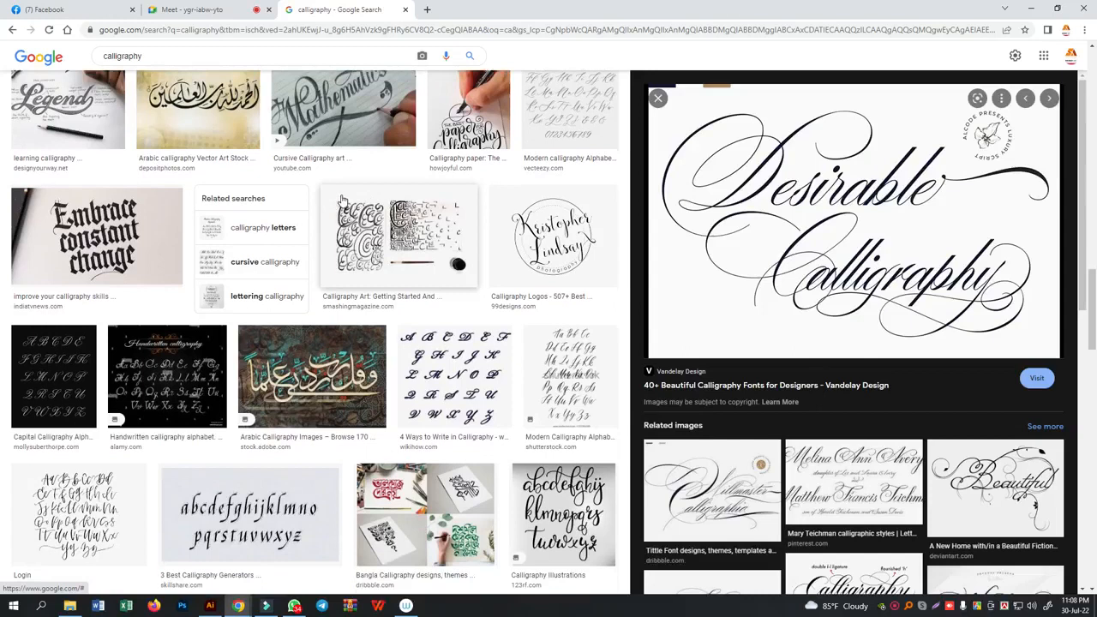
{"action": "scroll", "coordinate": [351, 319], "scroll_direction": "down", "scroll_amount": 2}
- Preview the Dribbble Bangla Calligraphy collage and look through its related Bengali lettering images
{"action": "left_click", "coordinate": [455, 377]}
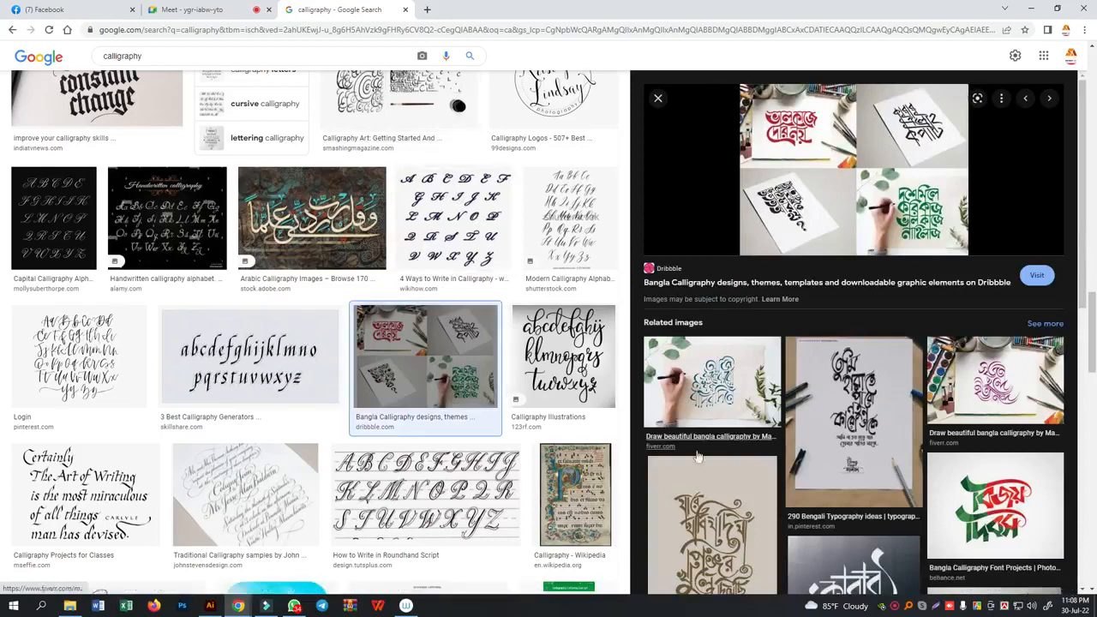
{"action": "scroll", "coordinate": [755, 470], "scroll_direction": "down", "scroll_amount": 1}
{"action": "scroll", "coordinate": [725, 412], "scroll_direction": "down", "scroll_amount": 10}
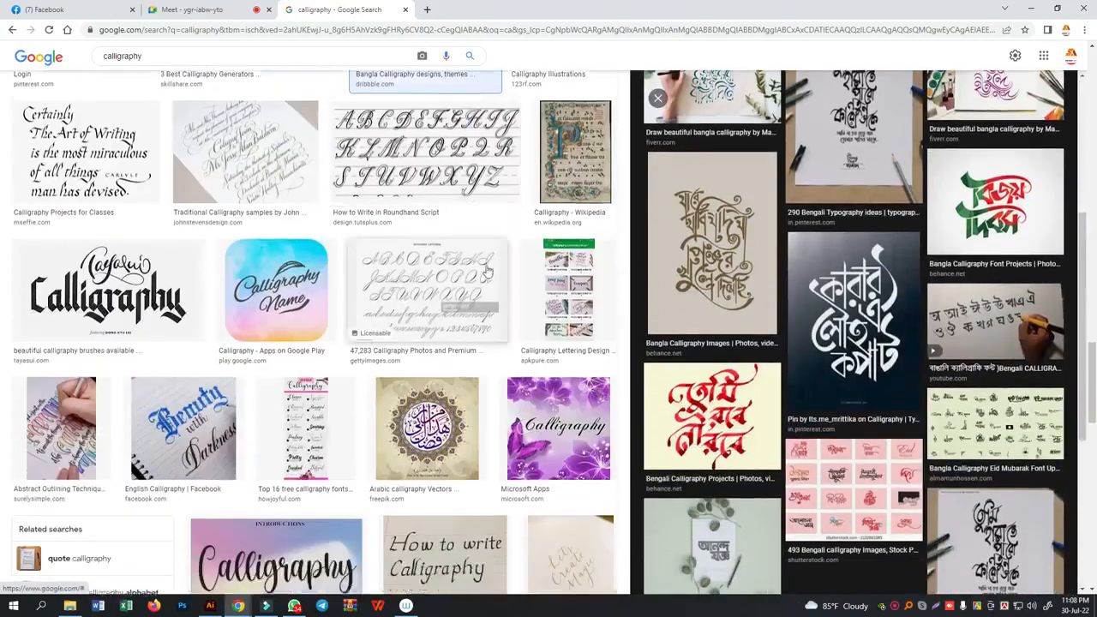
{"action": "scroll", "coordinate": [724, 411], "scroll_direction": "down", "scroll_amount": 3}
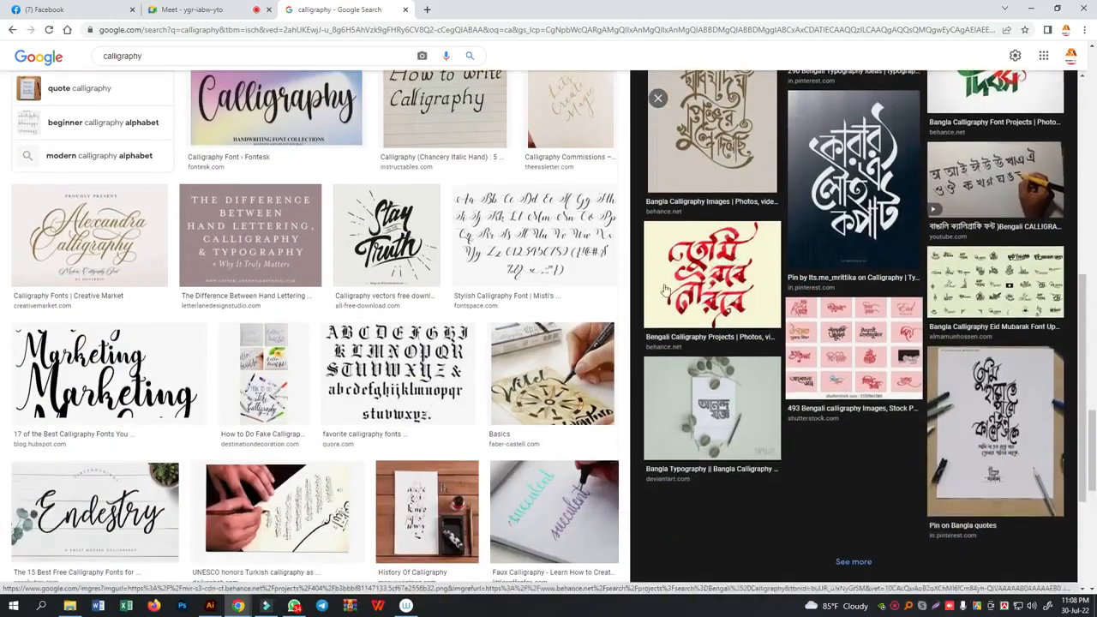
{"action": "scroll", "coordinate": [350, 399], "scroll_direction": "up", "scroll_amount": 15}
{"action": "scroll", "coordinate": [63, 61], "scroll_direction": "up", "scroll_amount": 1}
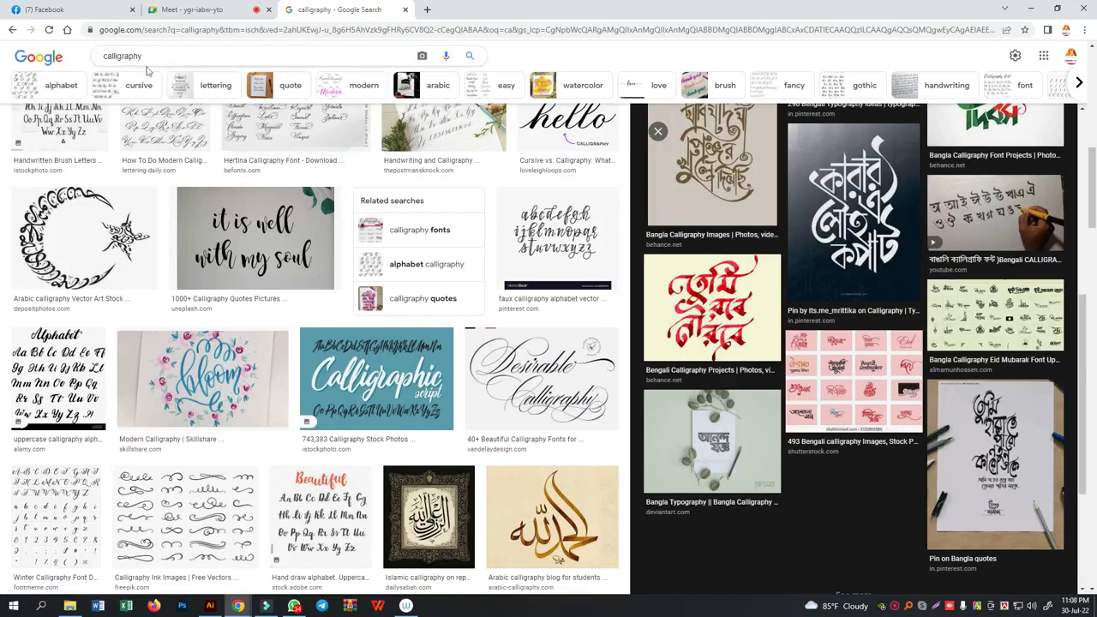
- Search Google Images for bangla calligraphy
{"action": "left_click", "coordinate": [109, 55]}
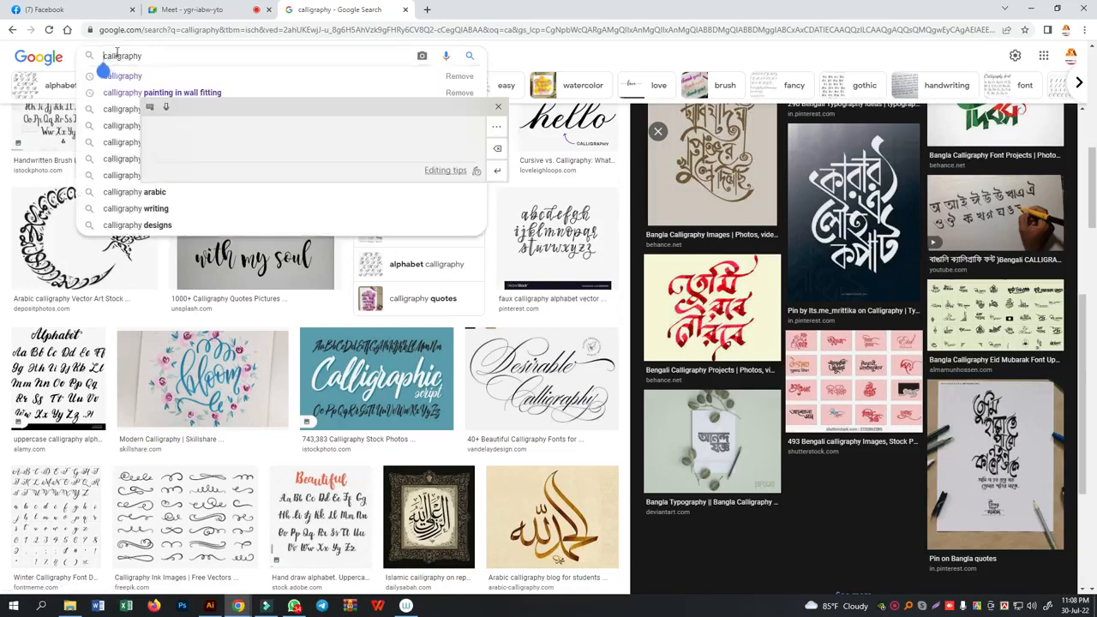
{"action": "type", "text": "bangla"}
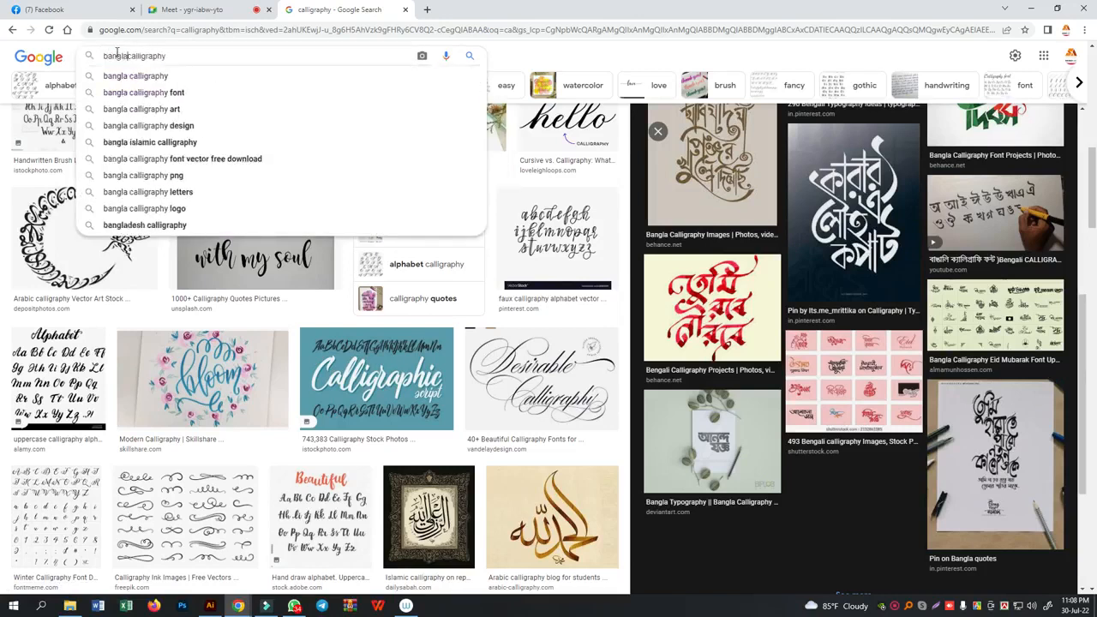
{"action": "key", "text": "Return"}
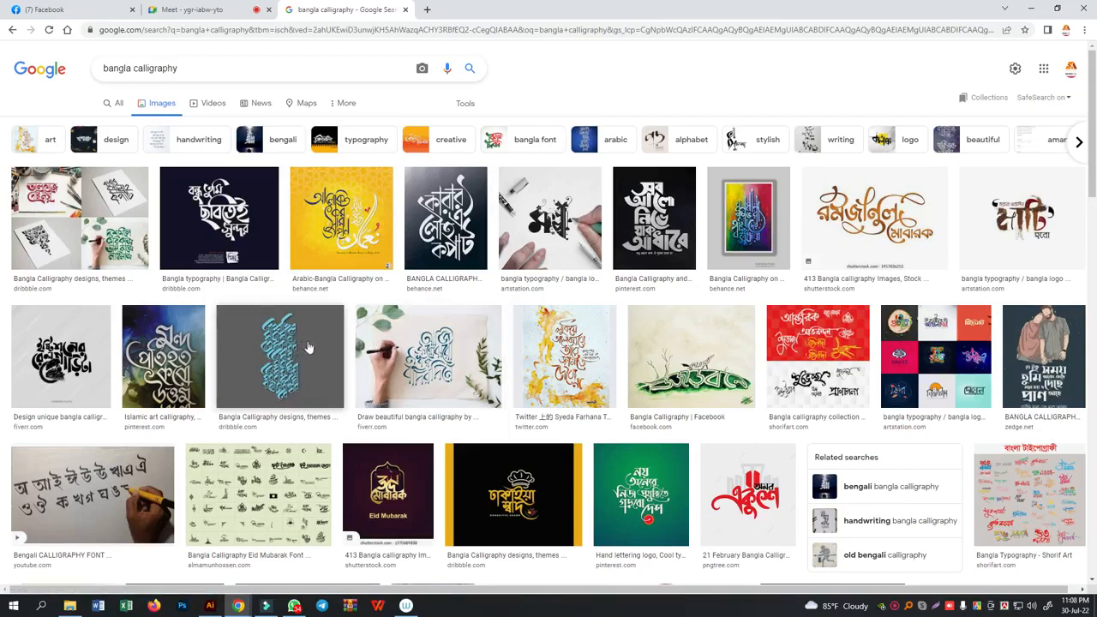
- Preview the turquoise vertical Bangla lettering and the related green ইনশা আল্লাহ design, and browse further results
{"action": "left_click", "coordinate": [302, 349]}
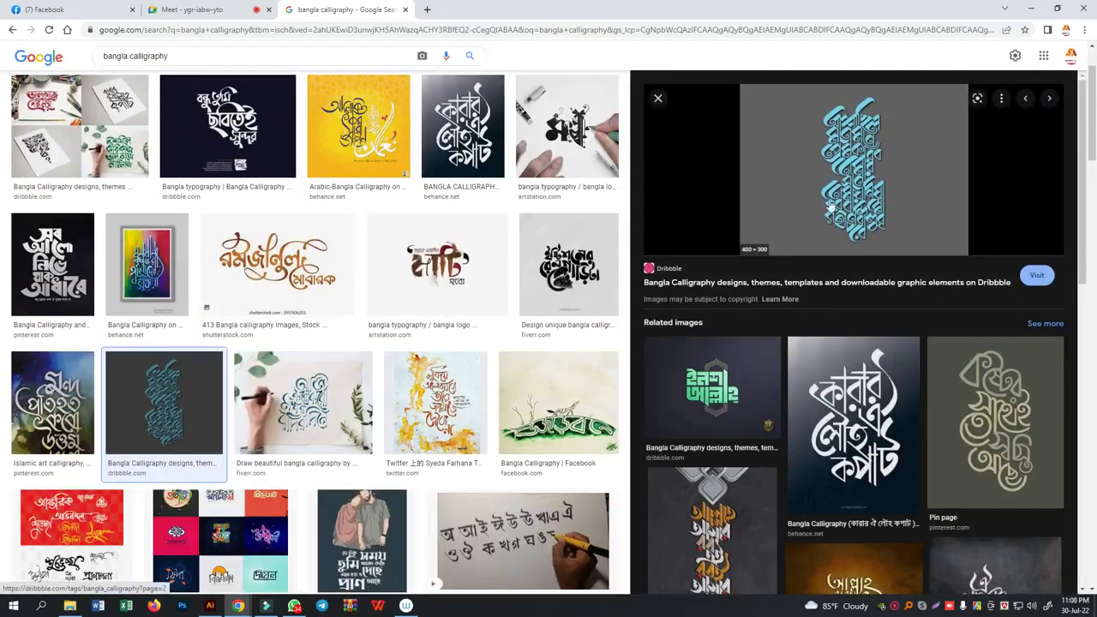
{"action": "scroll", "coordinate": [451, 420], "scroll_direction": "down", "scroll_amount": 2}
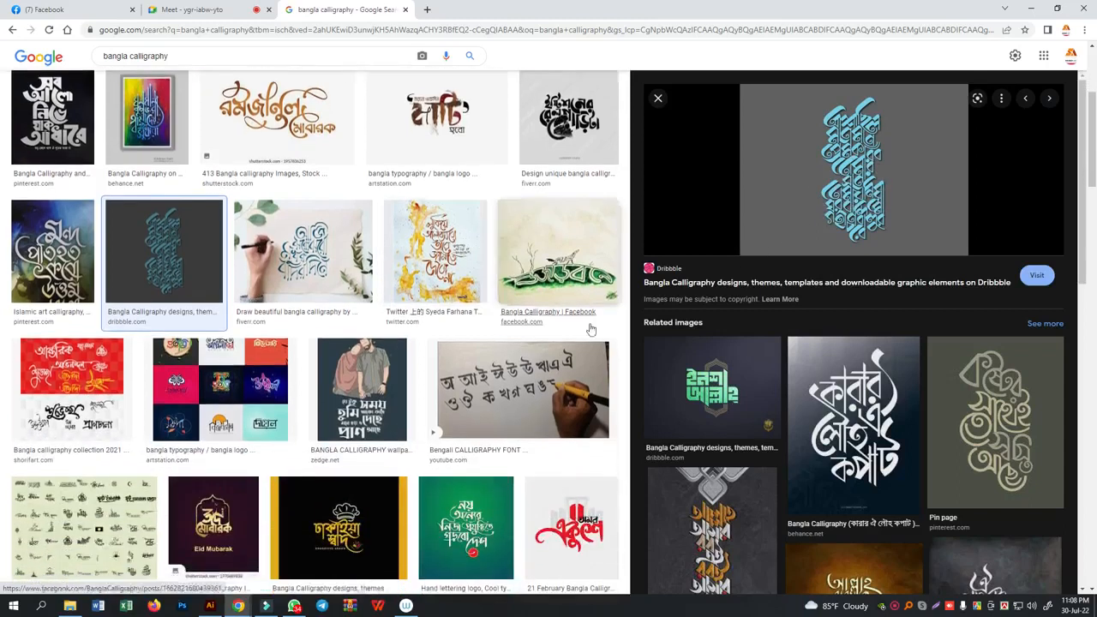
{"action": "left_click", "coordinate": [718, 399]}
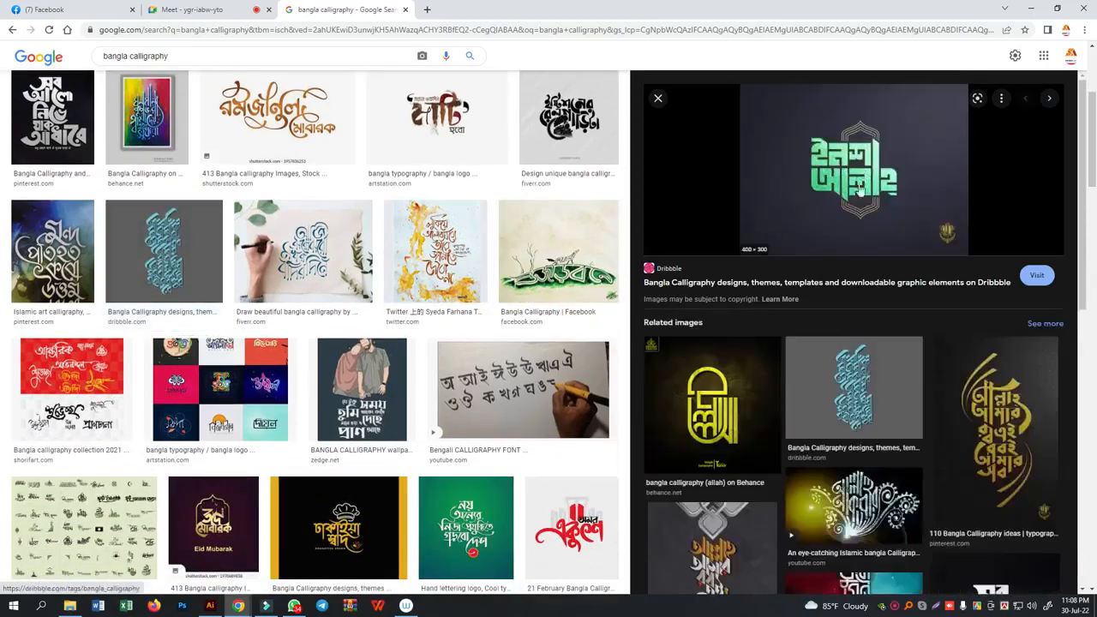
{"action": "scroll", "coordinate": [372, 486], "scroll_direction": "down", "scroll_amount": 3}
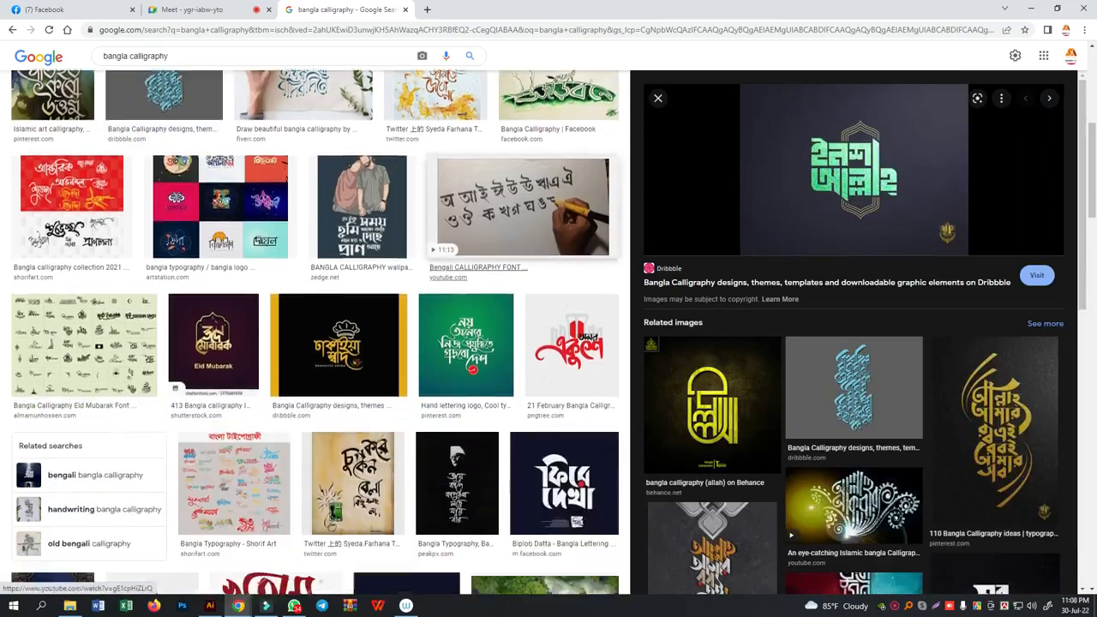
{"action": "scroll", "coordinate": [372, 486], "scroll_direction": "down", "scroll_amount": 4}
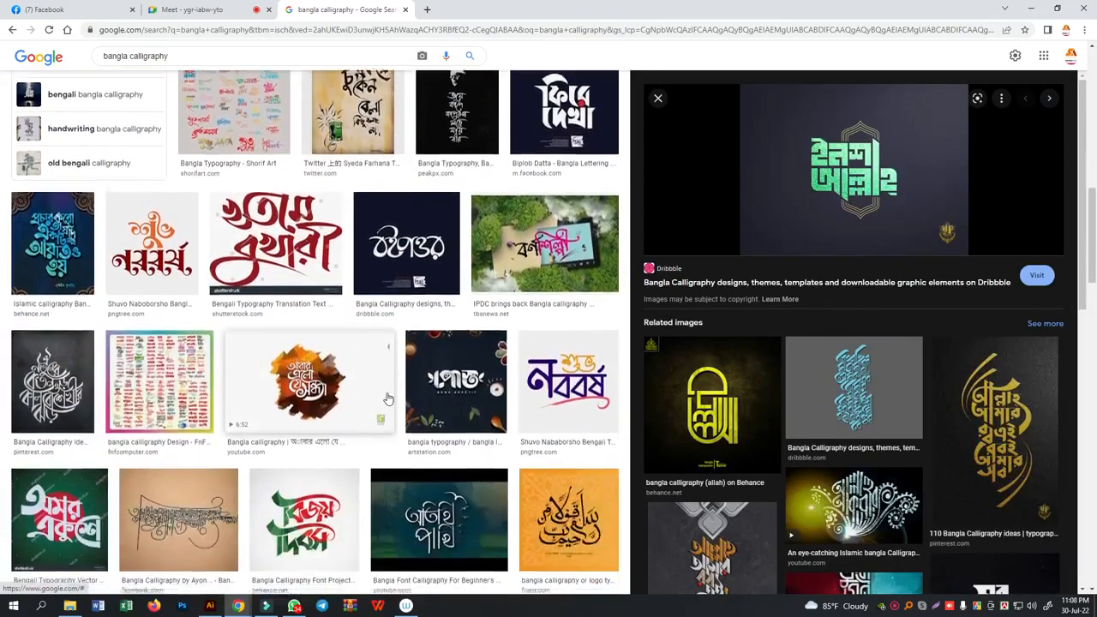
- Preview the red খতমে বুখারী lettering and the related ইফতার মাহফিল design, and look through more Bangla typography samples
{"action": "left_click", "coordinate": [275, 243]}
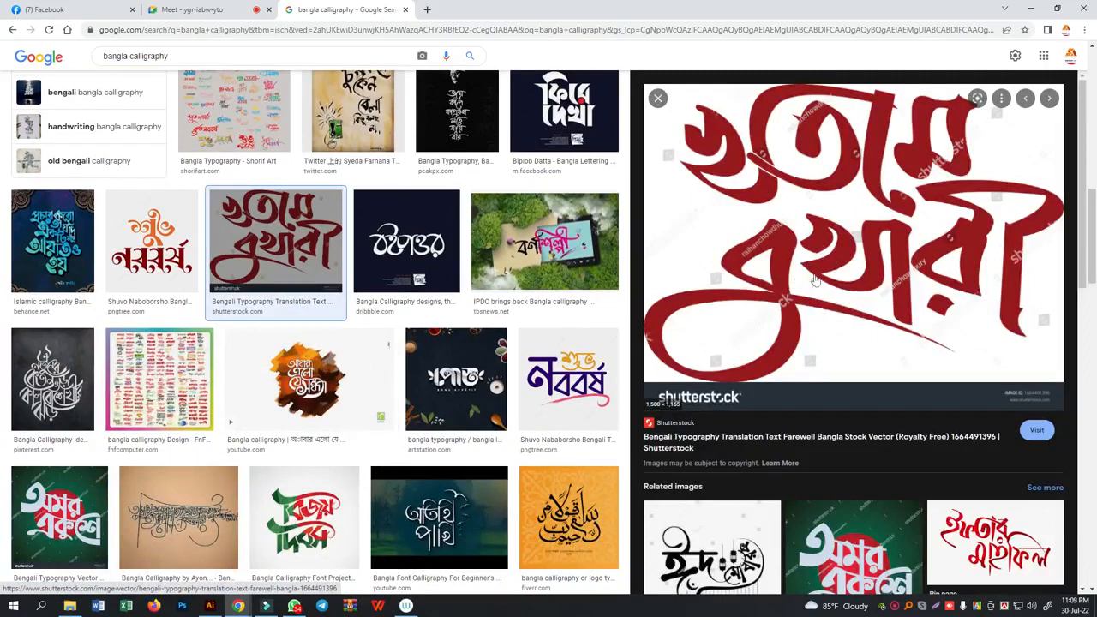
{"action": "left_click", "coordinate": [978, 550]}
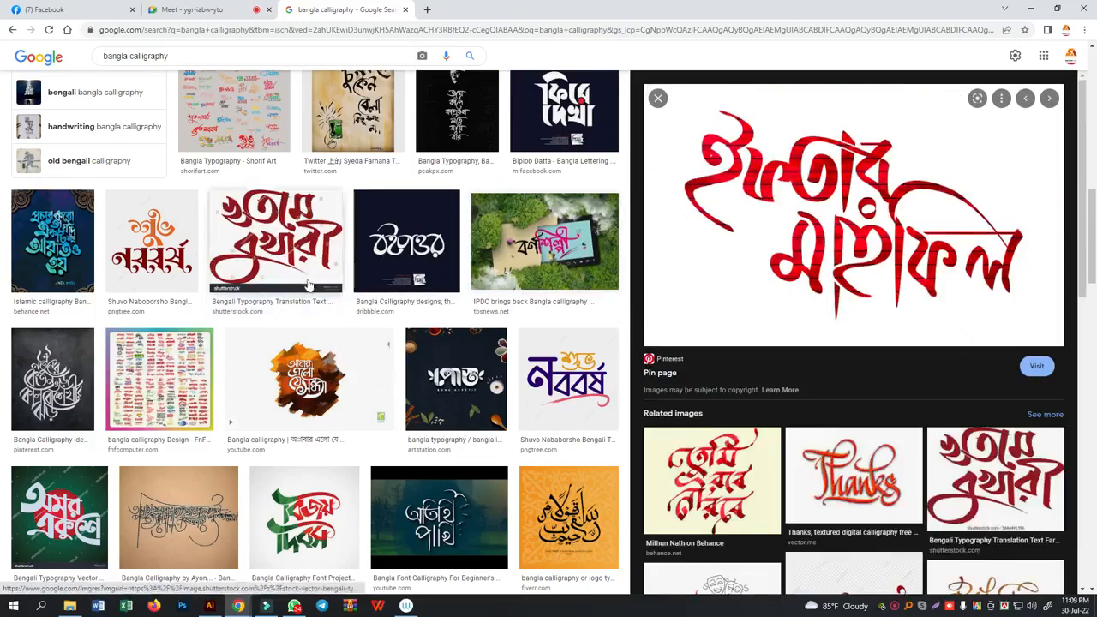
{"action": "scroll", "coordinate": [452, 279], "scroll_direction": "down", "scroll_amount": 2}
{"action": "scroll", "coordinate": [452, 283], "scroll_direction": "down", "scroll_amount": 3}
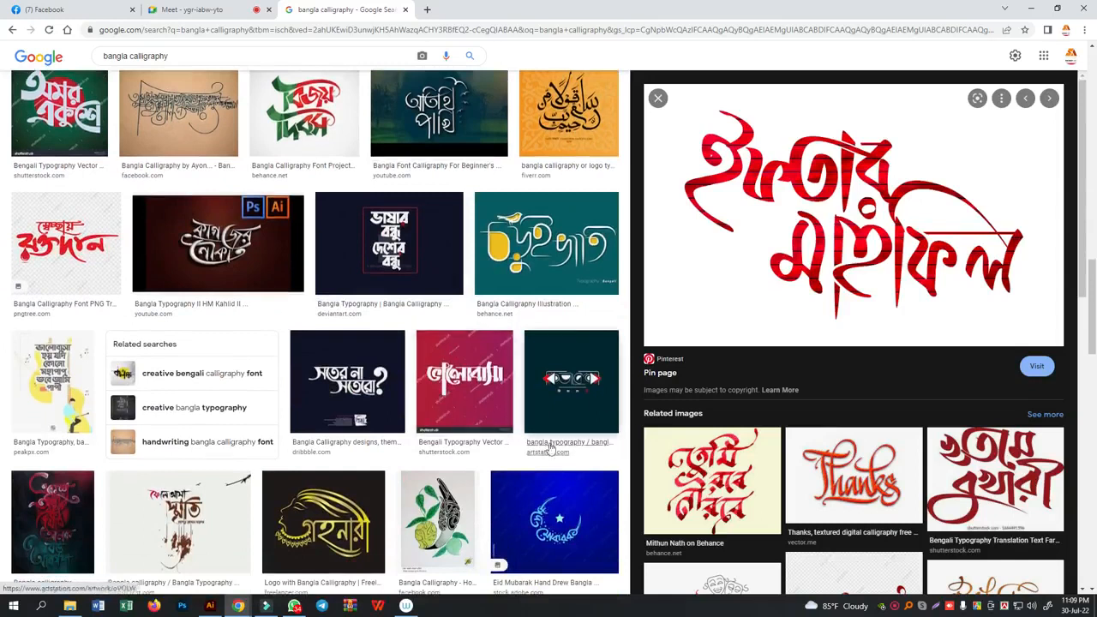
{"action": "scroll", "coordinate": [506, 325], "scroll_direction": "down", "scroll_amount": 2}
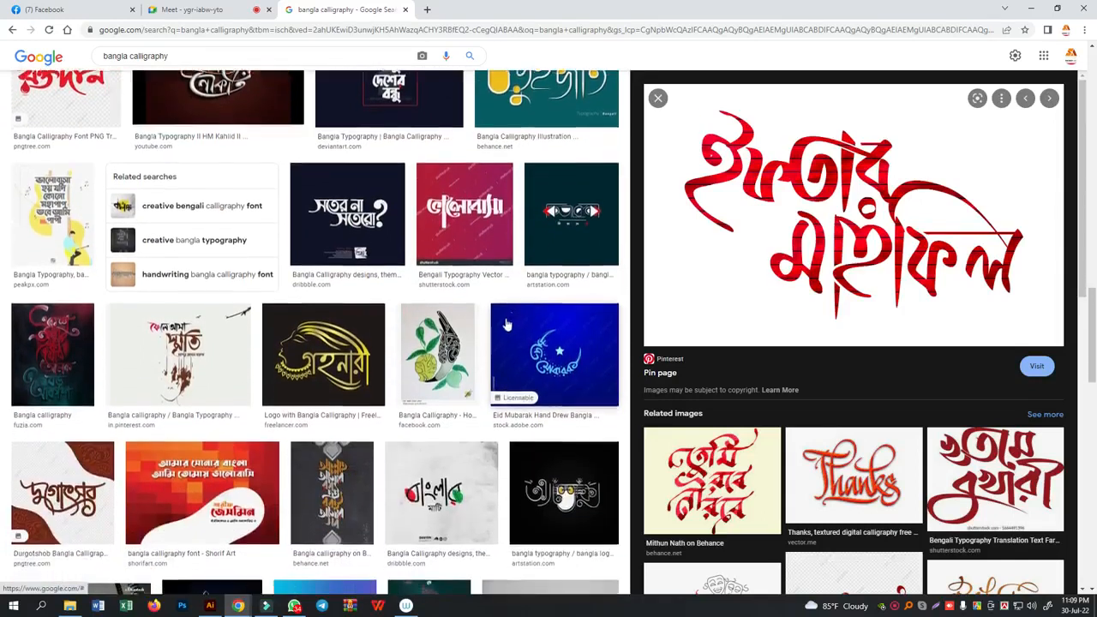
- Preview the white ভালোবাসা lettering on the red-purple background, and look through its related images and further Bangla calligraphy results
{"action": "left_click", "coordinate": [471, 224]}
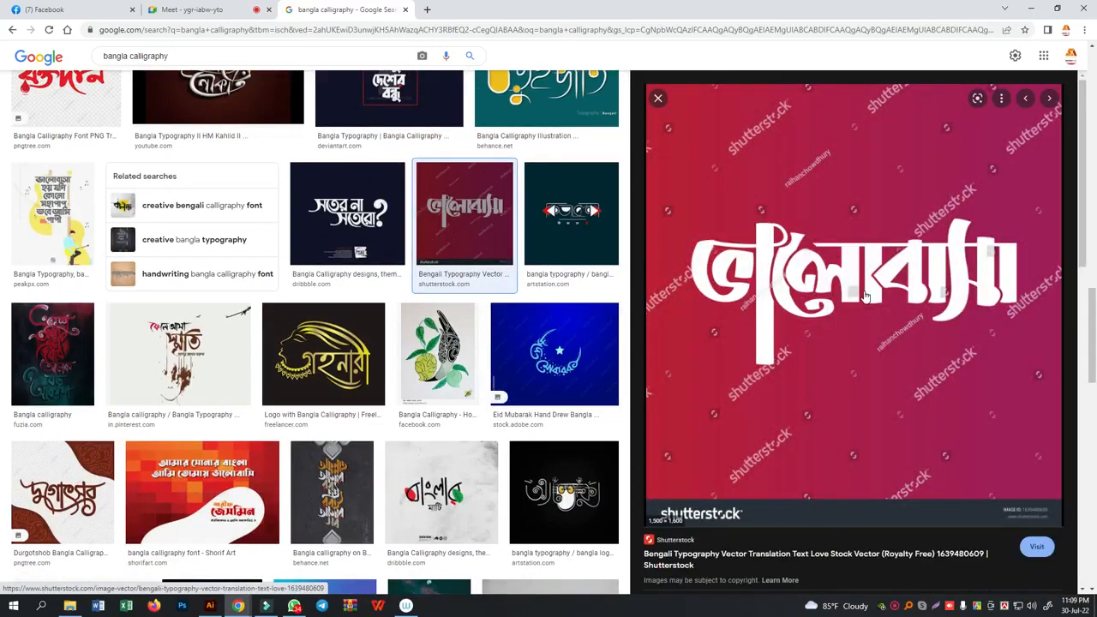
{"action": "scroll", "coordinate": [845, 288], "scroll_direction": "down", "scroll_amount": 4}
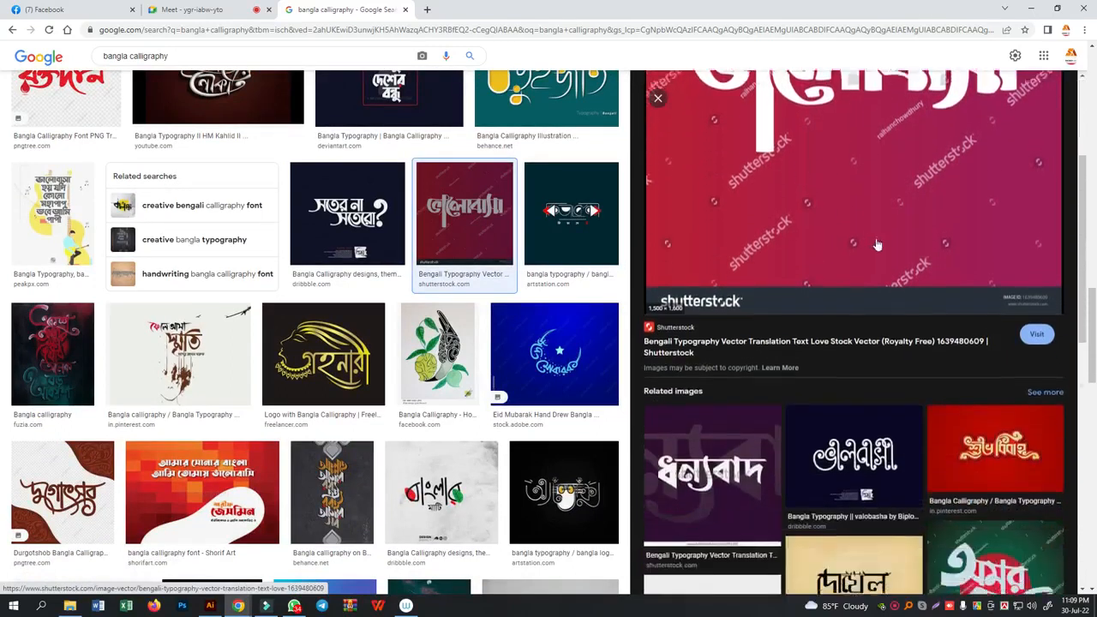
{"action": "scroll", "coordinate": [845, 343], "scroll_direction": "down", "scroll_amount": 1}
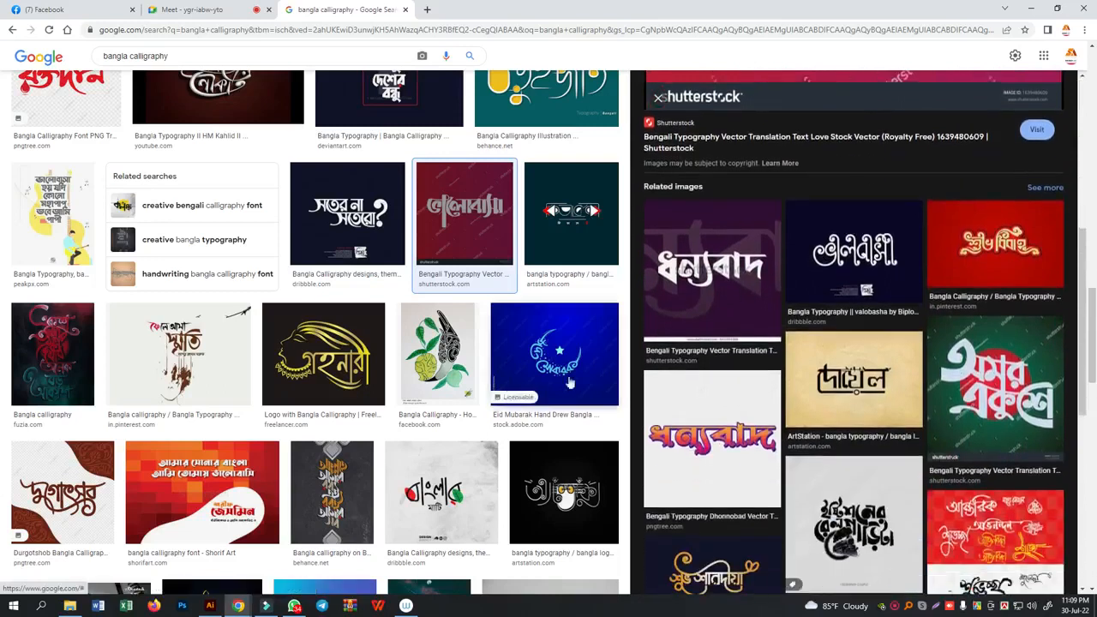
{"action": "scroll", "coordinate": [470, 274], "scroll_direction": "down", "scroll_amount": 5}
{"action": "scroll", "coordinate": [470, 275], "scroll_direction": "down", "scroll_amount": 1}
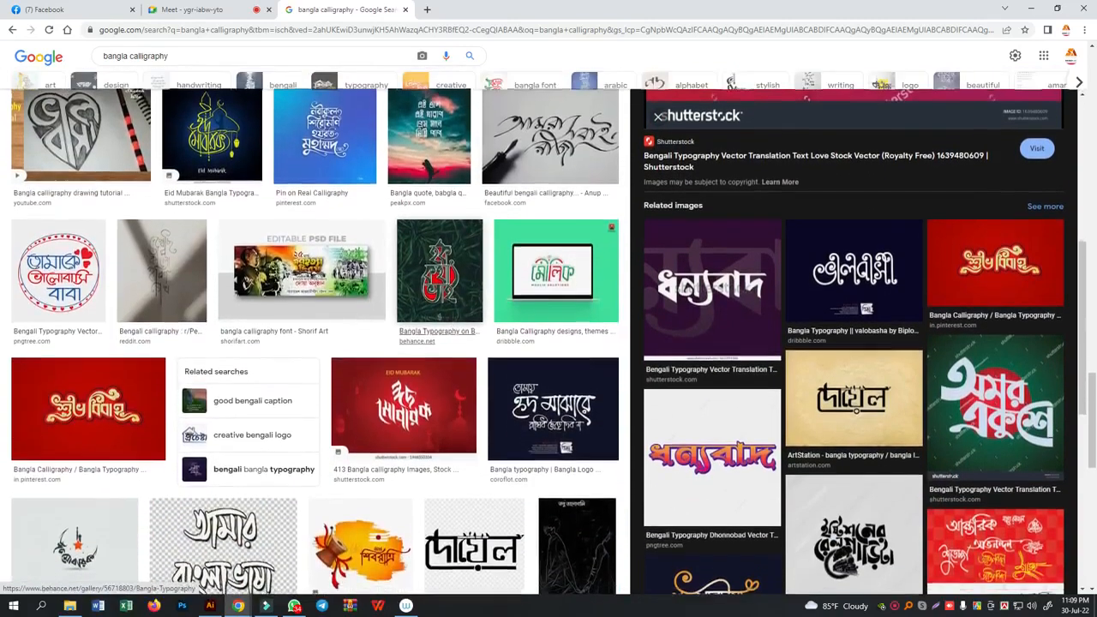
{"action": "scroll", "coordinate": [452, 380], "scroll_direction": "down", "scroll_amount": 1}
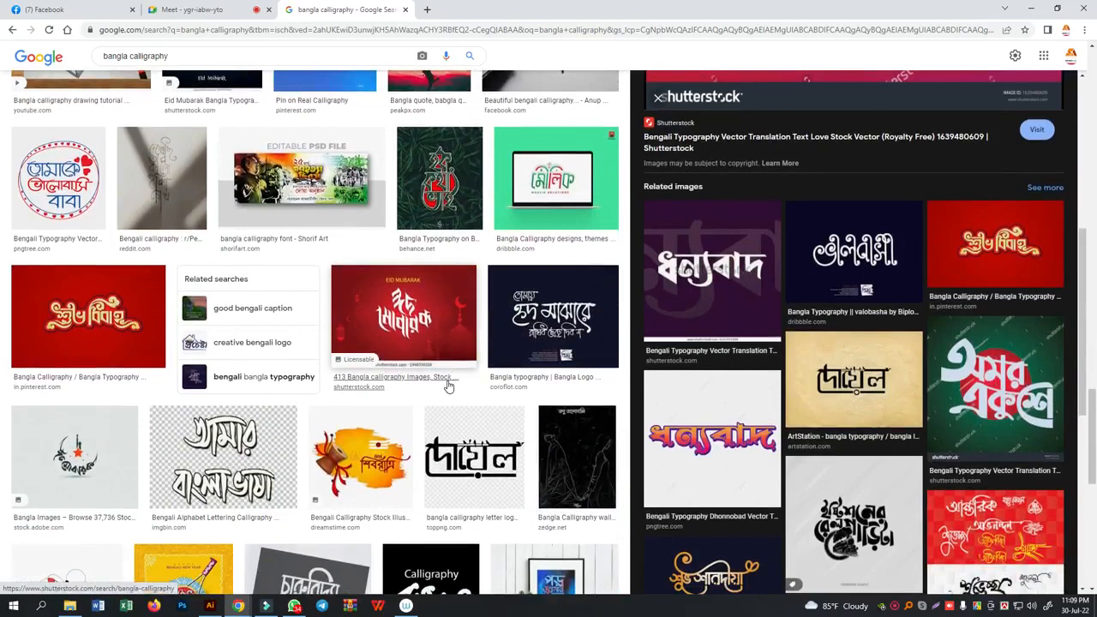
{"action": "scroll", "coordinate": [448, 461], "scroll_direction": "down", "scroll_amount": 1}
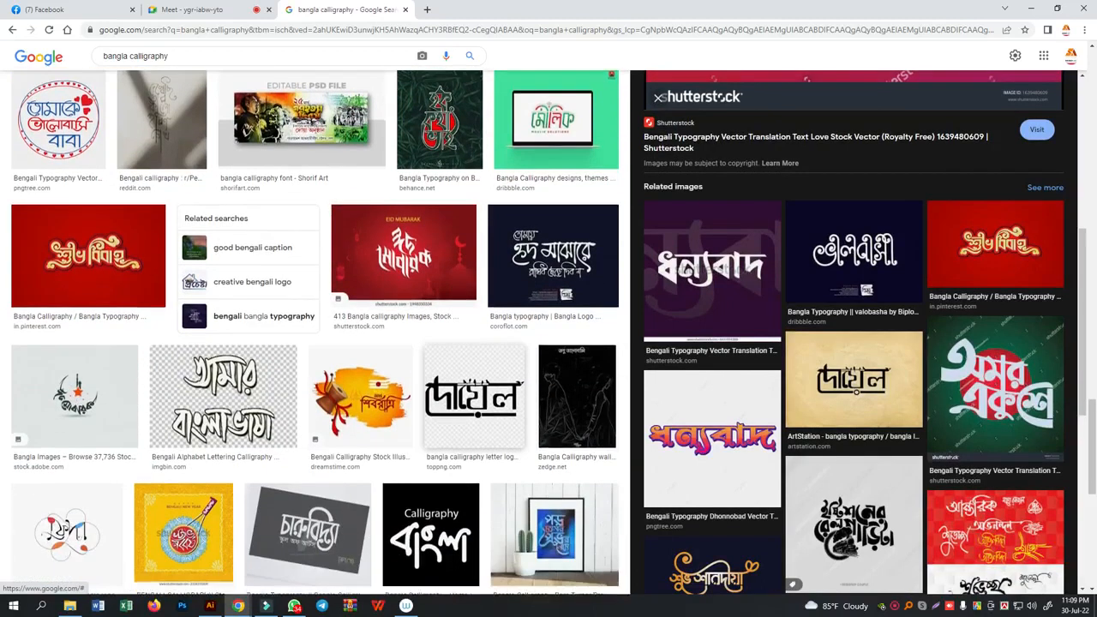
- Preview the Shorif Art ২৫ মার্চ গণহত্যা দিবস banner, a related version of it, and the related green ২৬ মার্চ স্বাধীনতা দিবস banner
{"action": "scroll", "coordinate": [335, 212], "scroll_direction": "up", "scroll_amount": 1}
{"action": "left_click", "coordinate": [334, 213]}
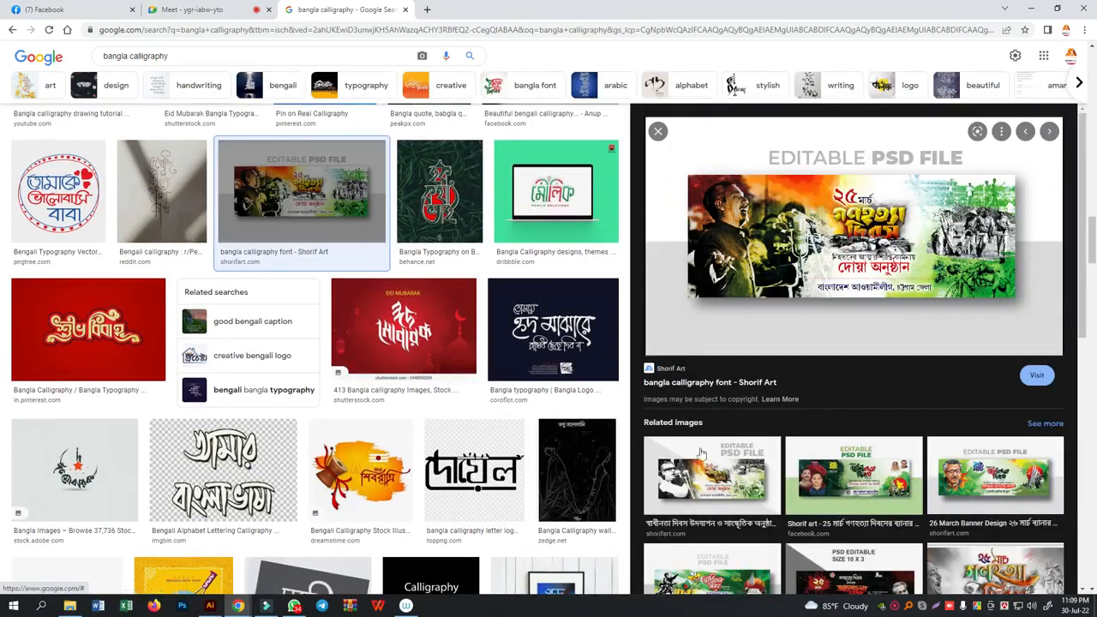
{"action": "left_click", "coordinate": [708, 480]}
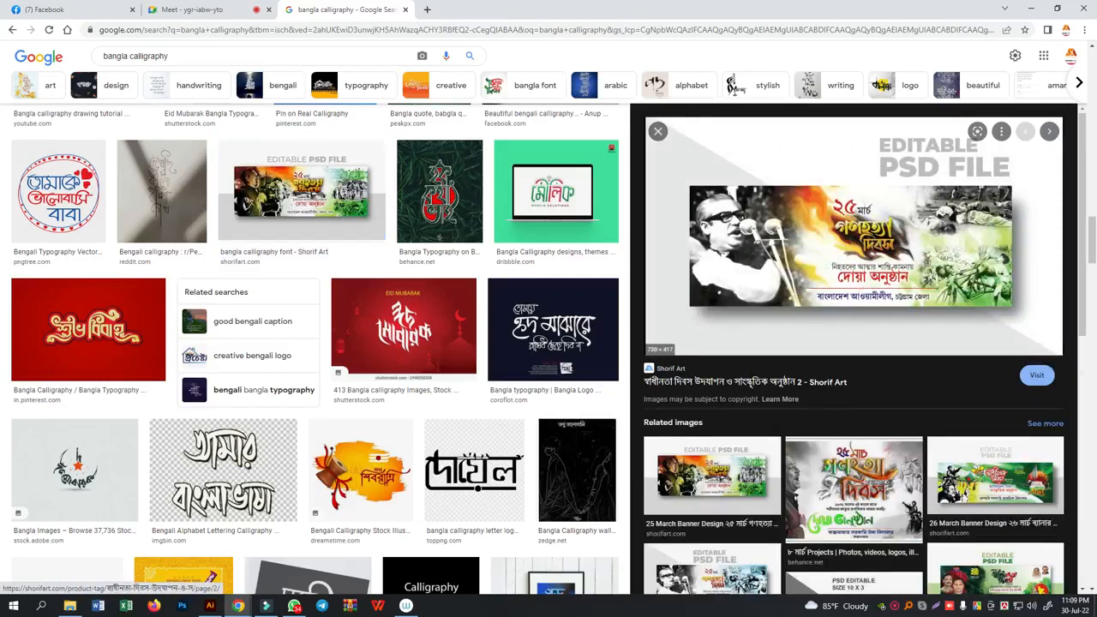
{"action": "scroll", "coordinate": [864, 288], "scroll_direction": "down", "scroll_amount": 1}
{"action": "left_click", "coordinate": [994, 438]}
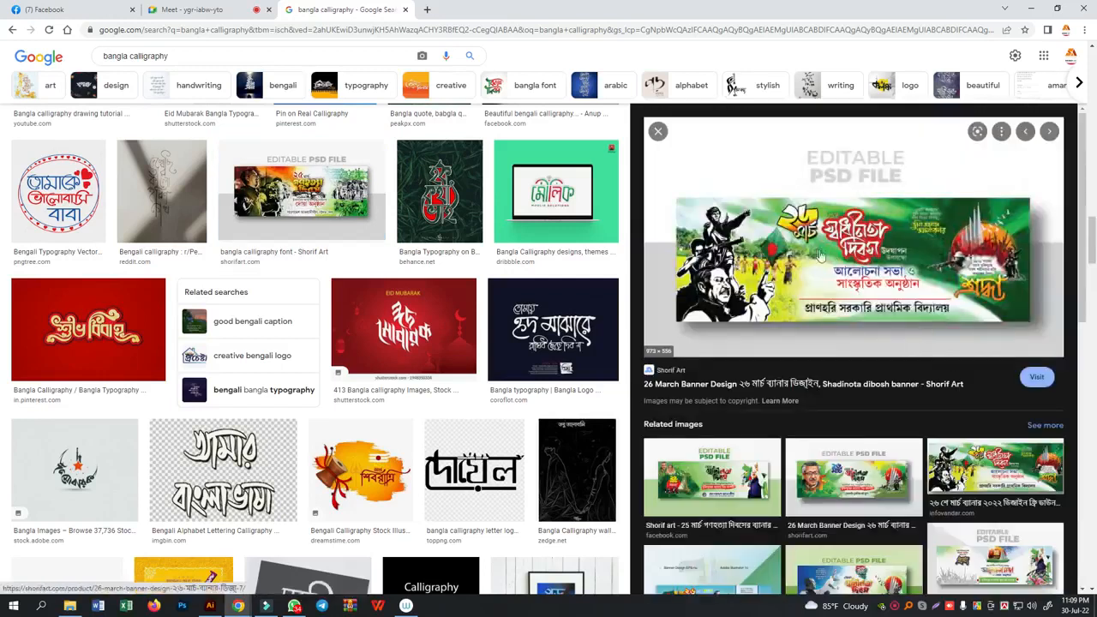
- Preview three more related ২৬ মার্চ স্বাধীনতা দিবস designs, ending with the Behance one, and look through its related images
{"action": "scroll", "coordinate": [852, 271], "scroll_direction": "down", "scroll_amount": 3}
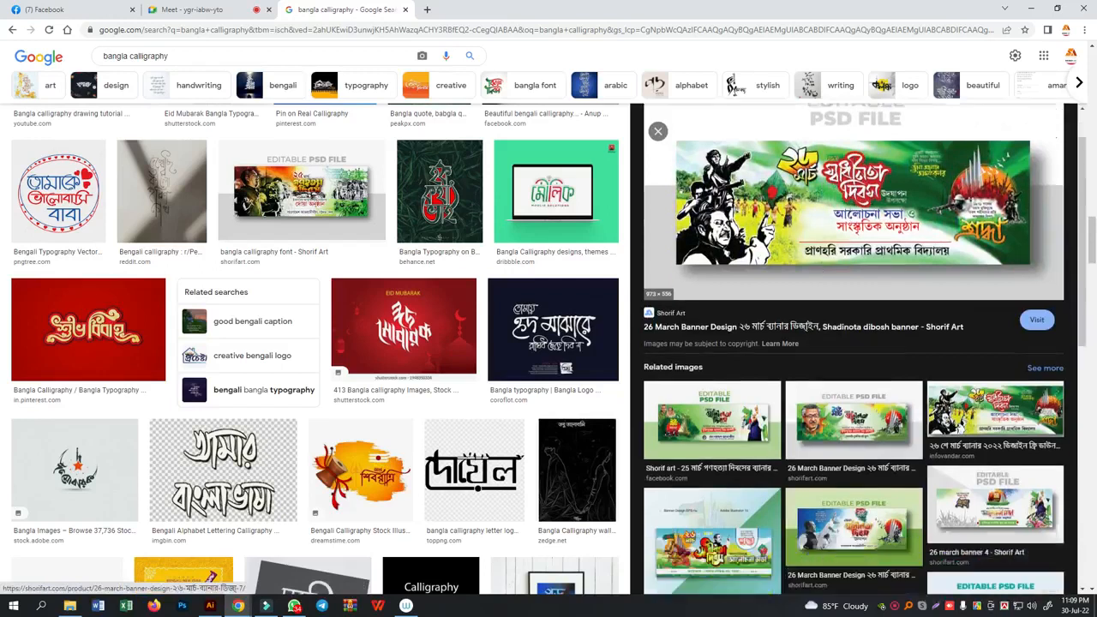
{"action": "left_click", "coordinate": [722, 335]}
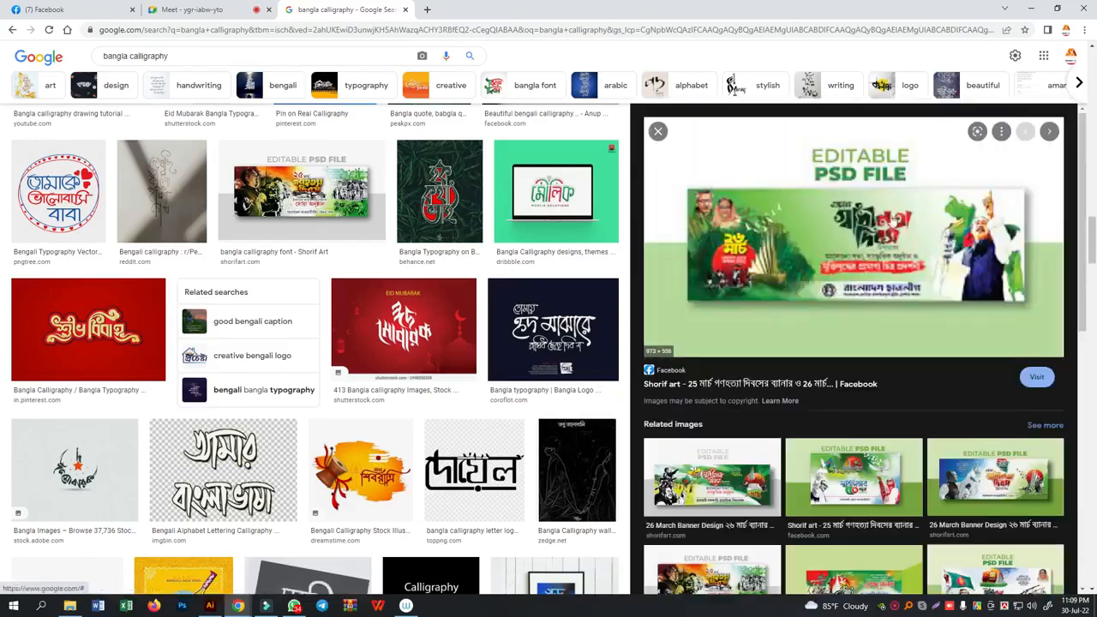
{"action": "scroll", "coordinate": [854, 255], "scroll_direction": "down", "scroll_amount": 5}
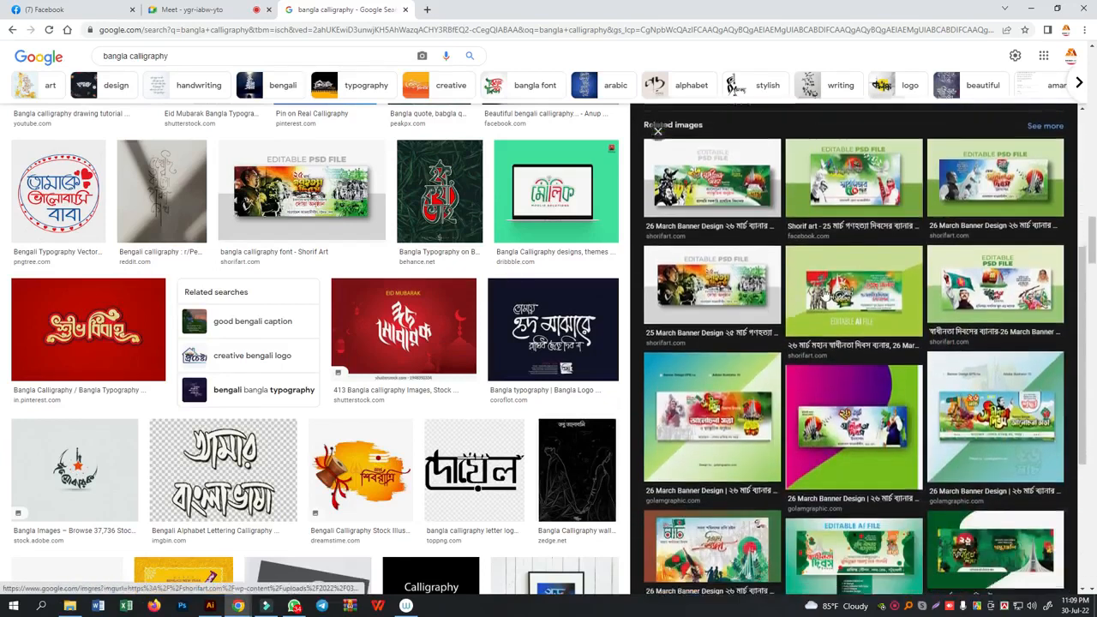
{"action": "left_click", "coordinate": [889, 271]}
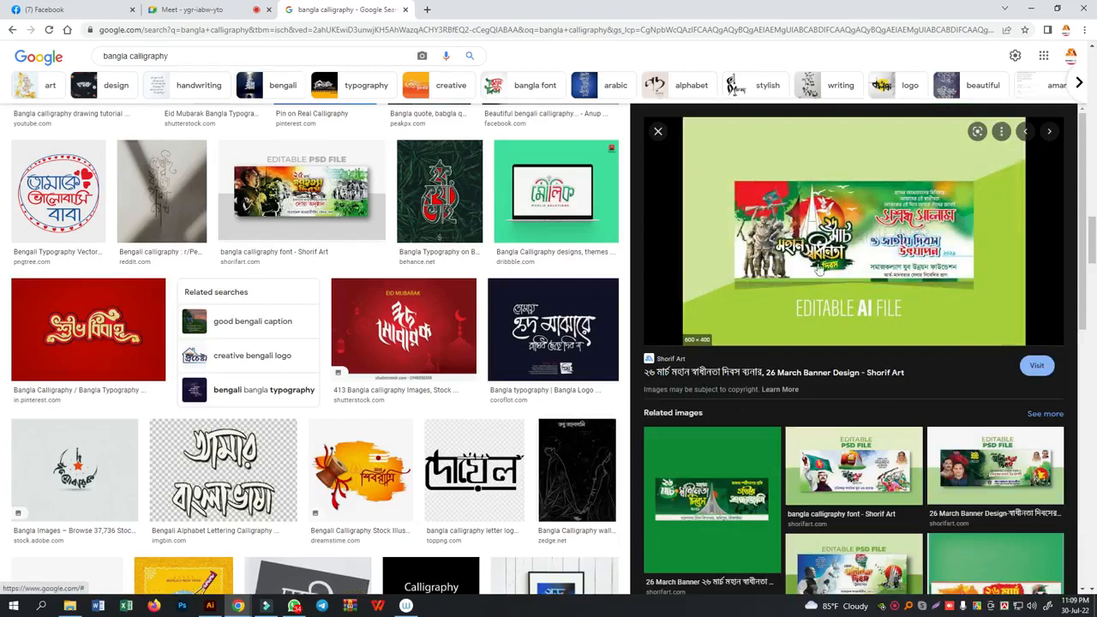
{"action": "scroll", "coordinate": [823, 274], "scroll_direction": "down", "scroll_amount": 4}
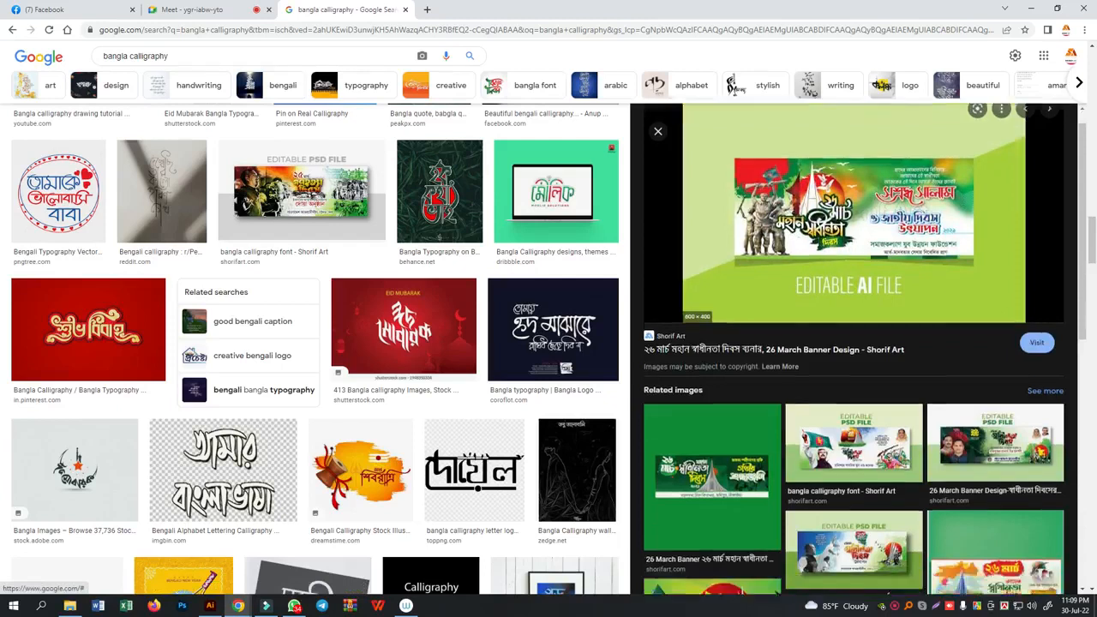
{"action": "left_click", "coordinate": [712, 375]}
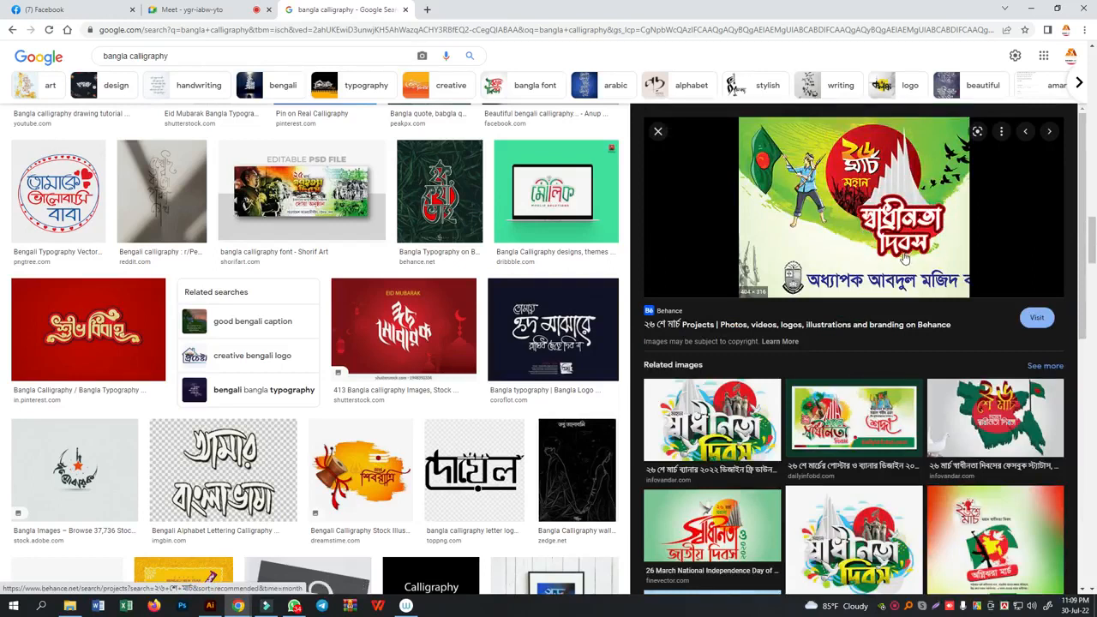
{"action": "scroll", "coordinate": [836, 441], "scroll_direction": "down", "scroll_amount": 3}
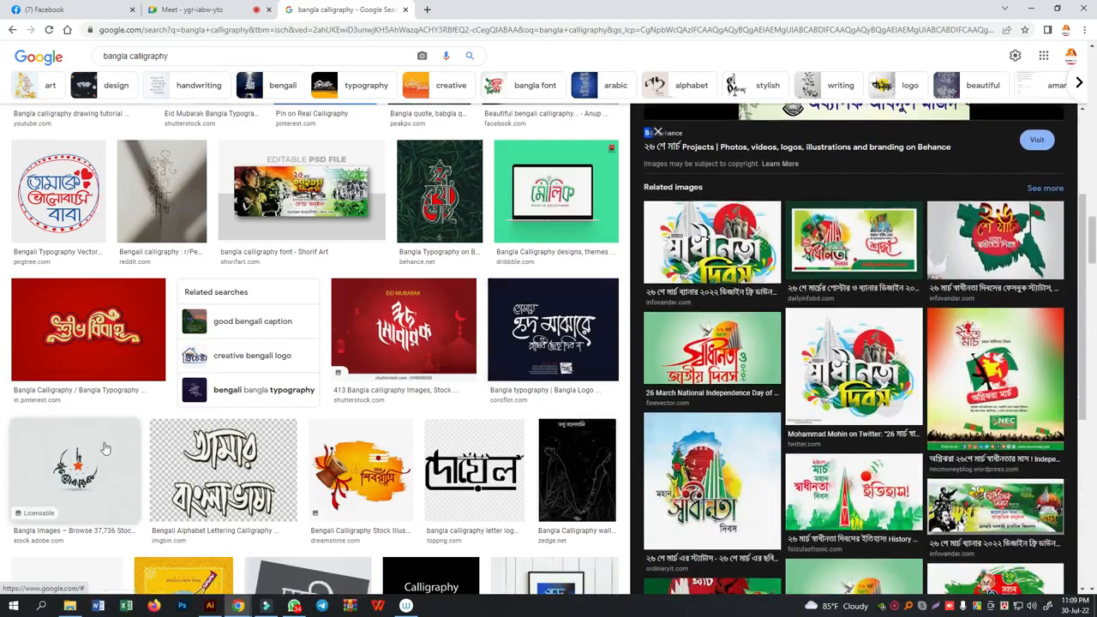
- Preview the crescent-shaped ঈদ মোবারক lettering on the grey, blue and red backgrounds, and look through related Eid designs
{"action": "left_click", "coordinate": [104, 448]}
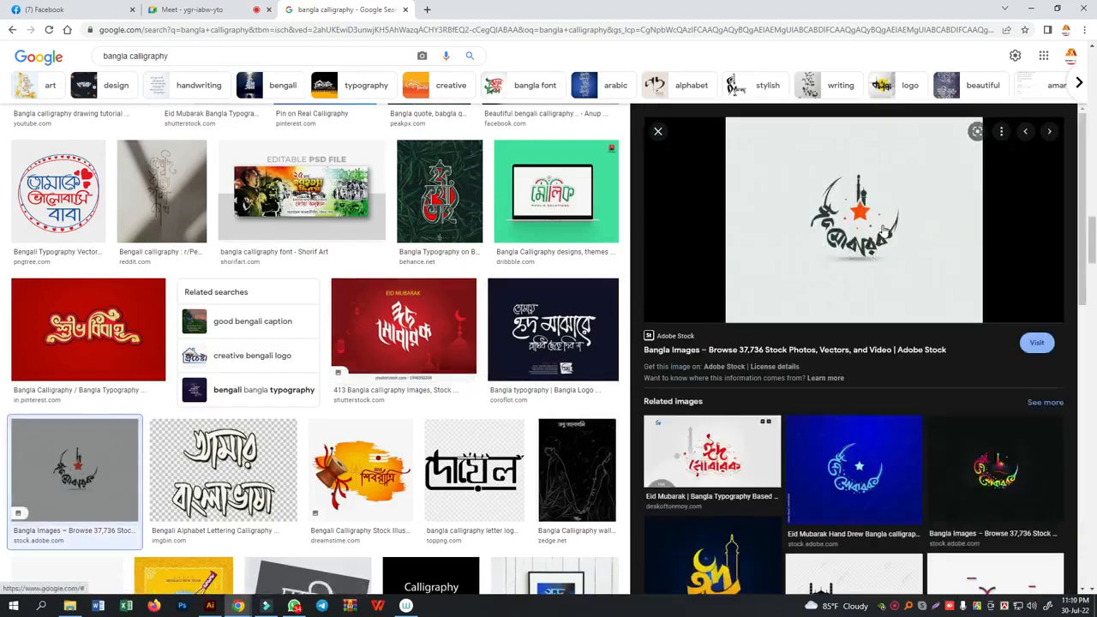
{"action": "left_click", "coordinate": [858, 484]}
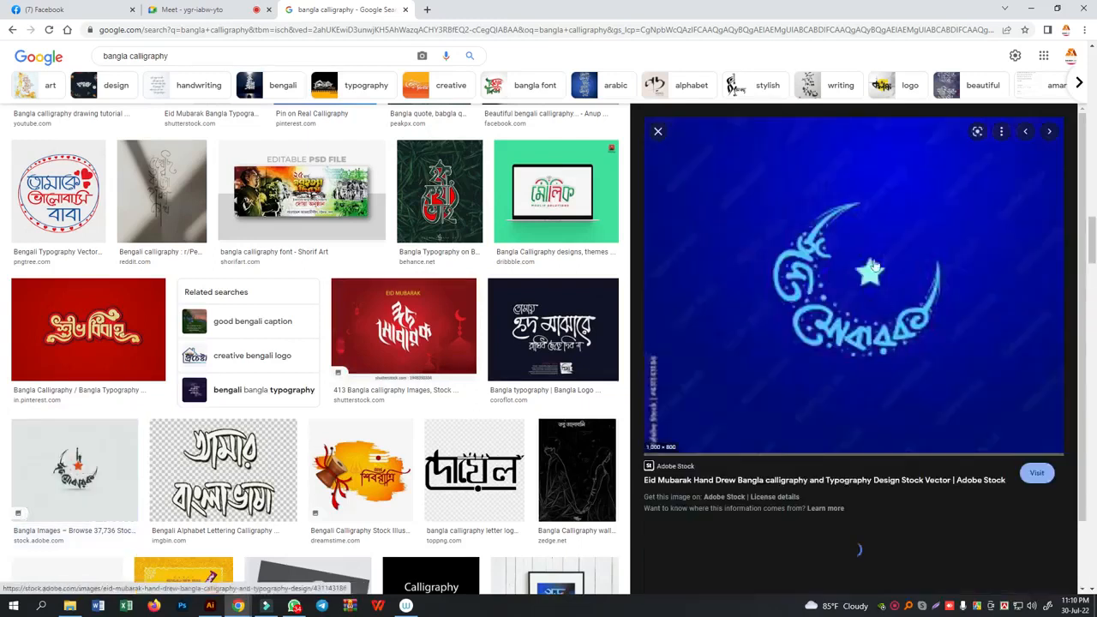
{"action": "scroll", "coordinate": [961, 240], "scroll_direction": "down", "scroll_amount": 3}
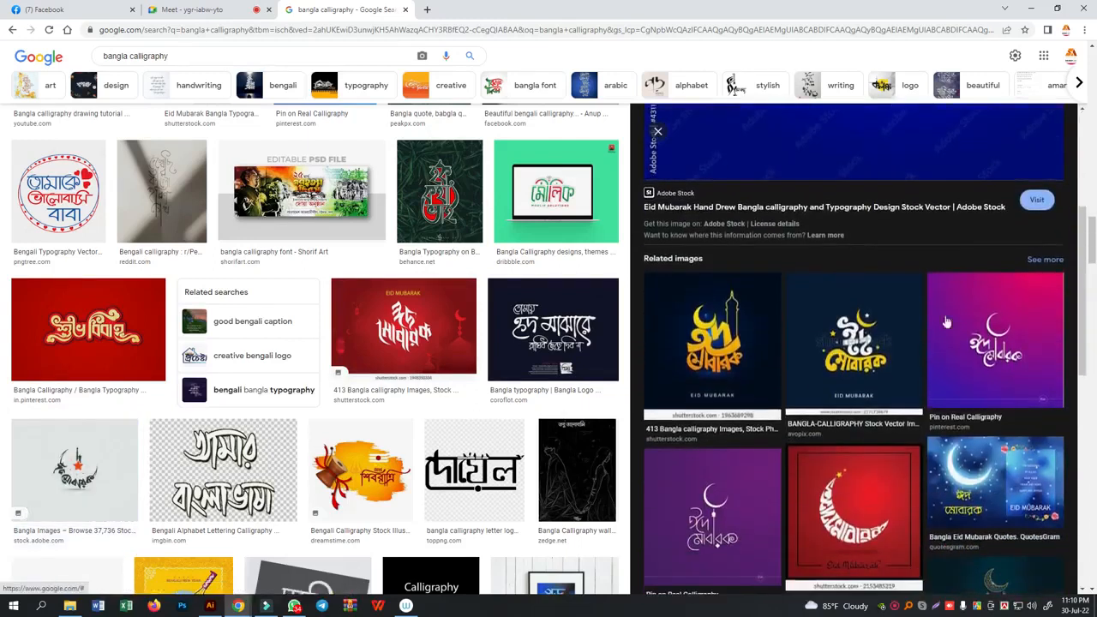
{"action": "scroll", "coordinate": [827, 401], "scroll_direction": "down", "scroll_amount": 2}
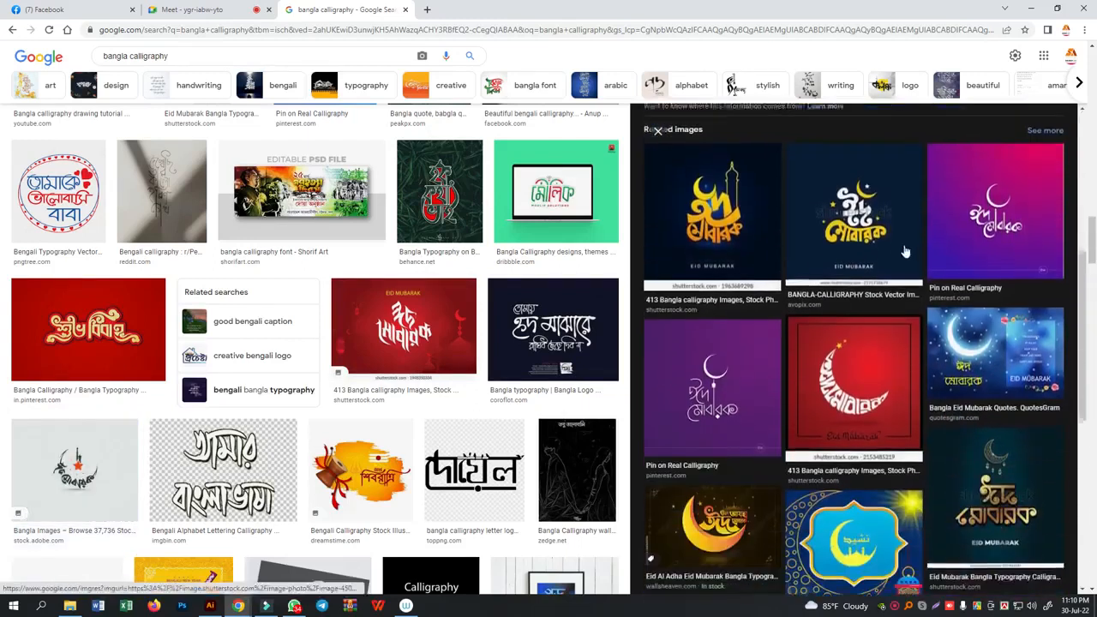
{"action": "left_click", "coordinate": [868, 362]}
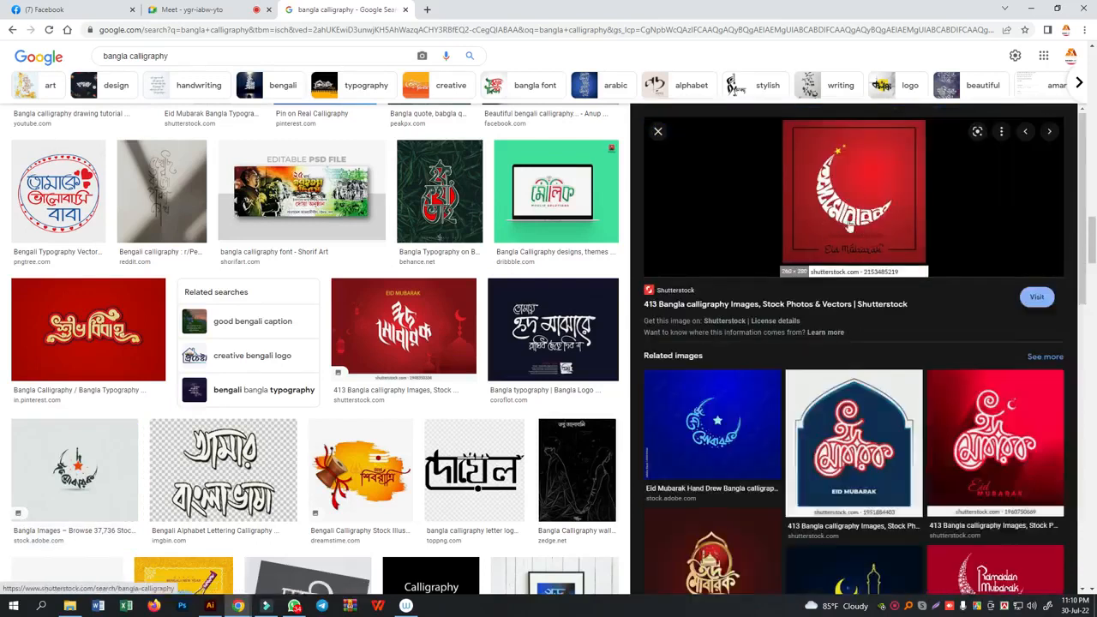
- Preview the multicoloured Behance Bangla typography shaped around a fishing rod and fish
{"action": "scroll", "coordinate": [470, 418], "scroll_direction": "down", "scroll_amount": 3}
{"action": "scroll", "coordinate": [485, 372], "scroll_direction": "down", "scroll_amount": 1}
{"action": "scroll", "coordinate": [478, 387], "scroll_direction": "down", "scroll_amount": 2}
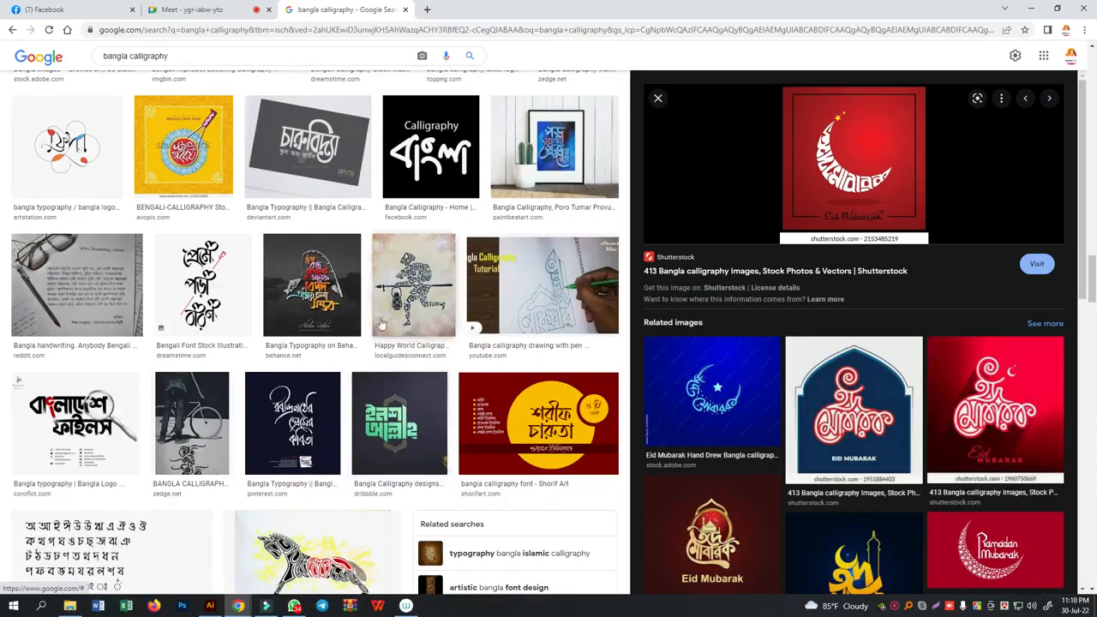
{"action": "left_click", "coordinate": [329, 287]}
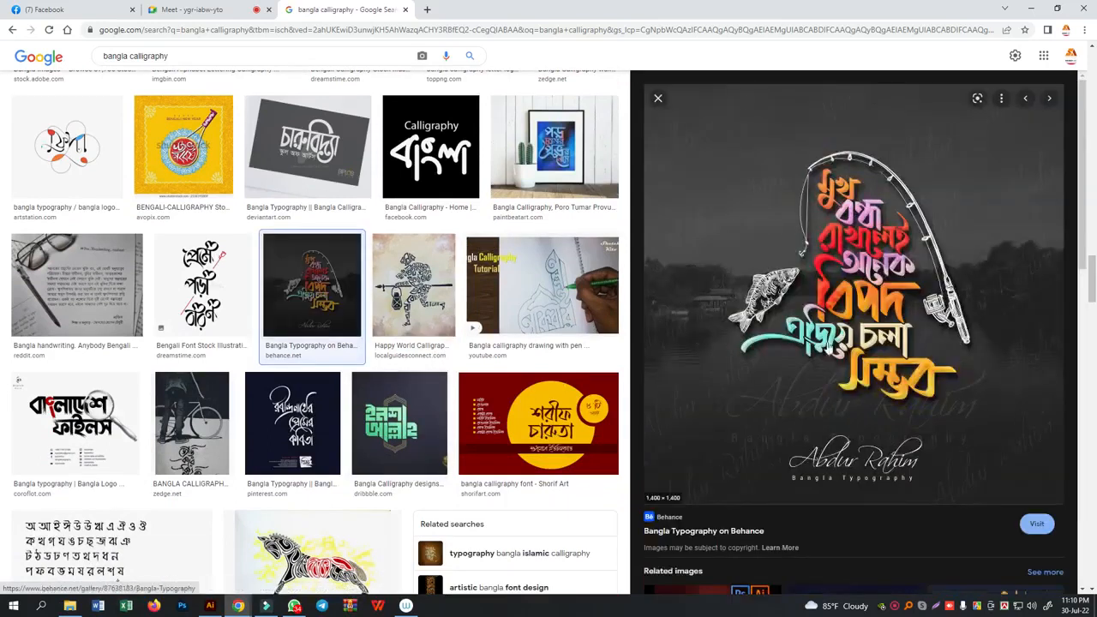
{"action": "scroll", "coordinate": [819, 315], "scroll_direction": "down", "scroll_amount": 1}
{"action": "scroll", "coordinate": [474, 328], "scroll_direction": "down", "scroll_amount": 2}
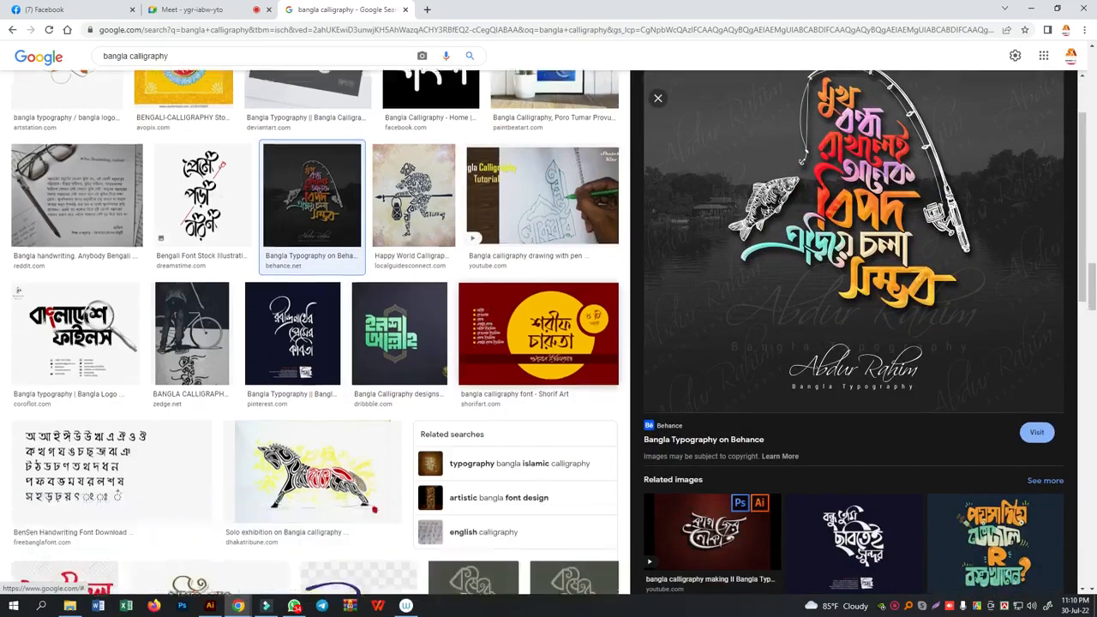
- Preview the red তাফসীরুল কুরআন মাহফিল lettering and look through its related Pngtree designs
{"action": "scroll", "coordinate": [474, 328], "scroll_direction": "down", "scroll_amount": 2}
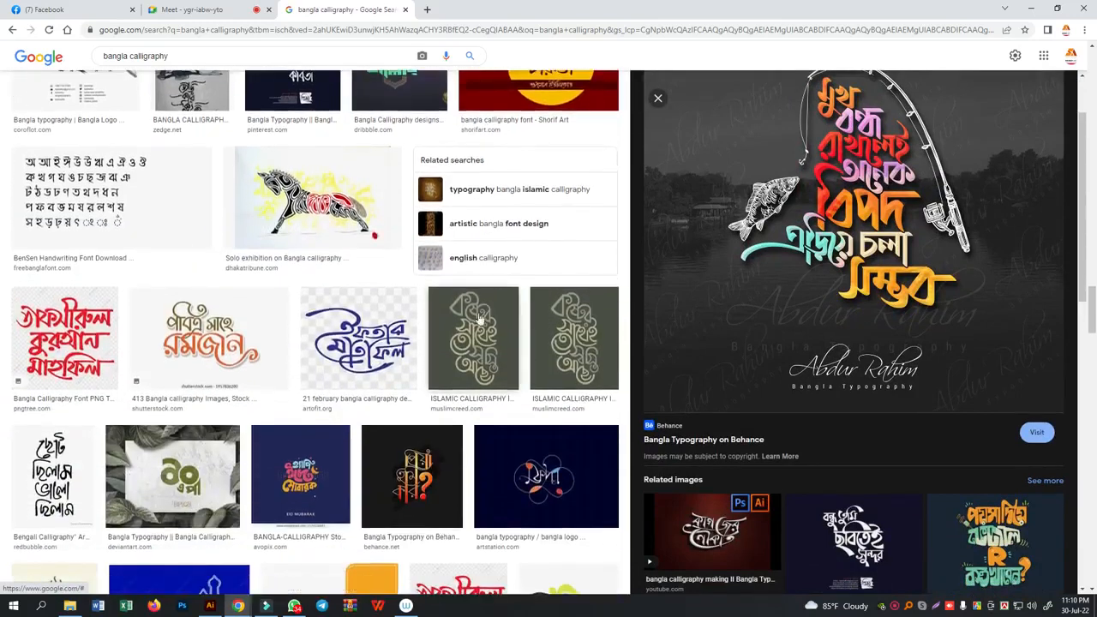
{"action": "left_click", "coordinate": [64, 339]}
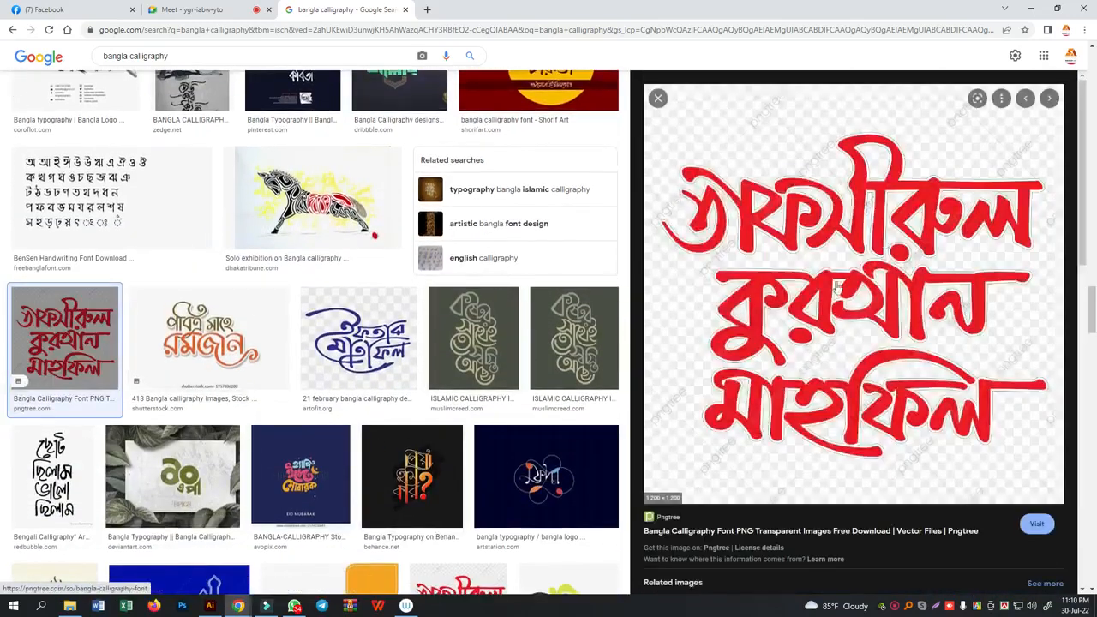
{"action": "scroll", "coordinate": [761, 377], "scroll_direction": "down", "scroll_amount": 1}
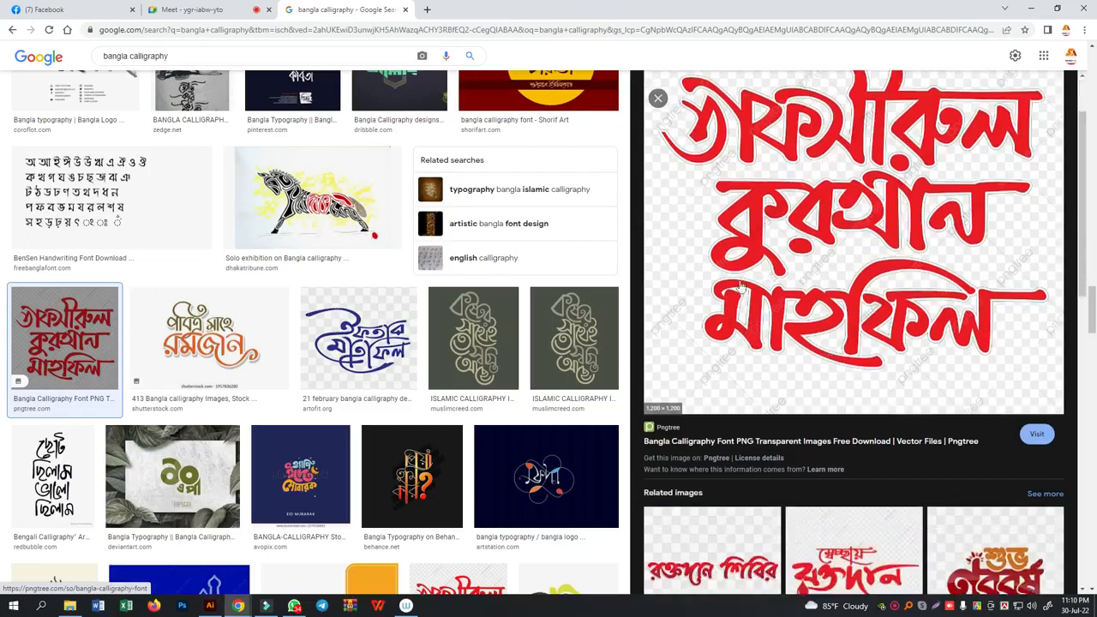
{"action": "scroll", "coordinate": [742, 335], "scroll_direction": "down", "scroll_amount": 3}
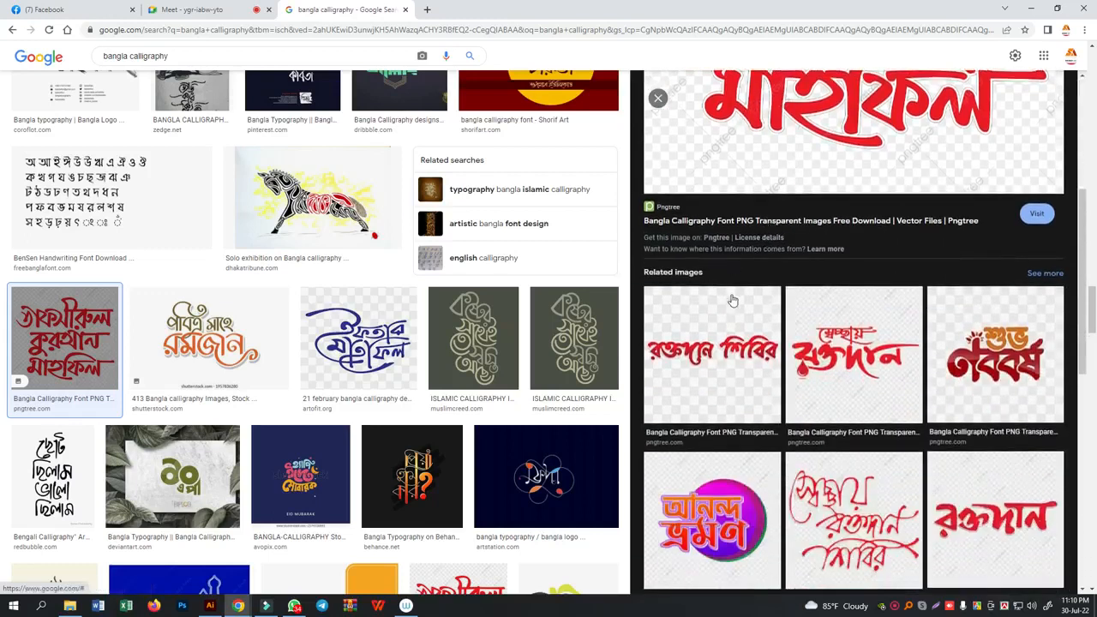
{"action": "scroll", "coordinate": [733, 300], "scroll_direction": "down", "scroll_amount": 2}
{"action": "scroll", "coordinate": [471, 386], "scroll_direction": "down", "scroll_amount": 3}
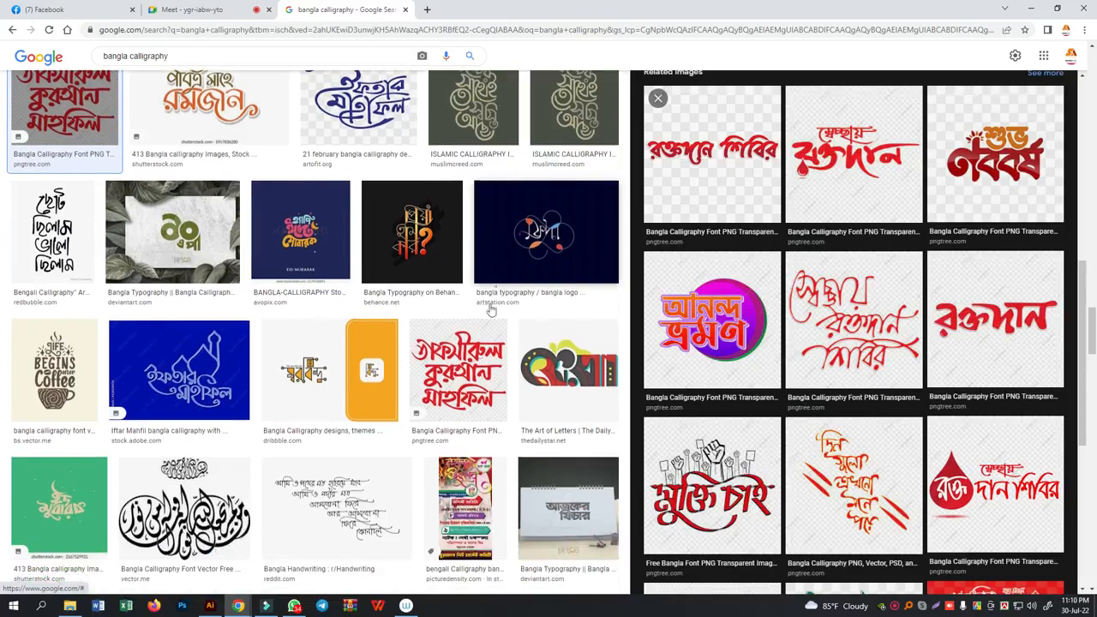
- Preview the white বাংলাদেশ lettering on the green background, and browse further Bangla calligraphy results
{"action": "scroll", "coordinate": [491, 310], "scroll_direction": "down", "scroll_amount": 2}
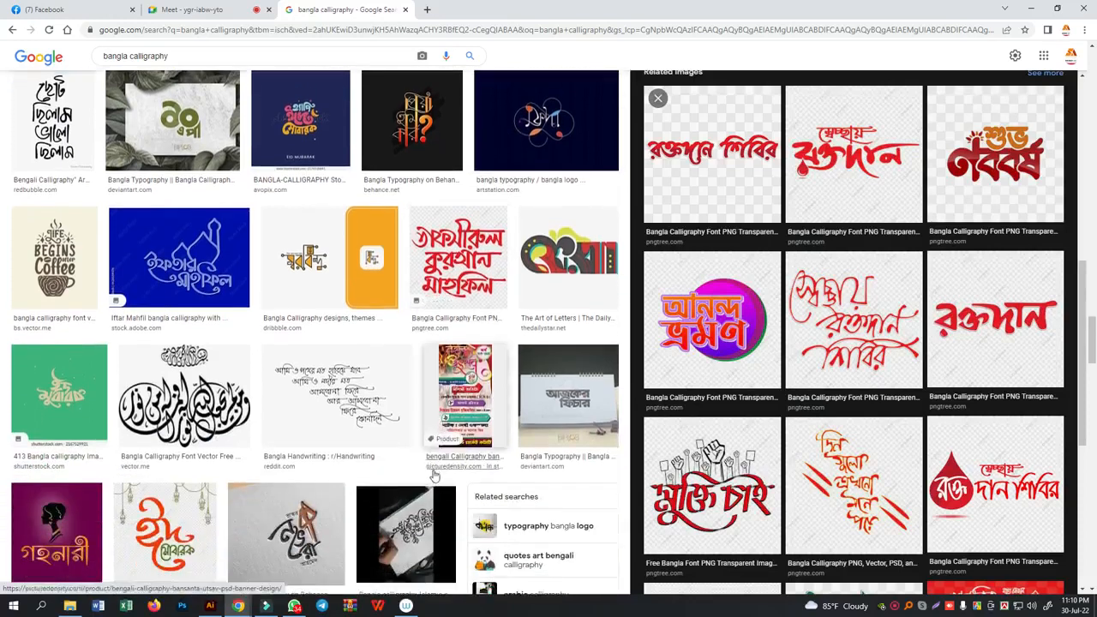
{"action": "scroll", "coordinate": [435, 495], "scroll_direction": "down", "scroll_amount": 5}
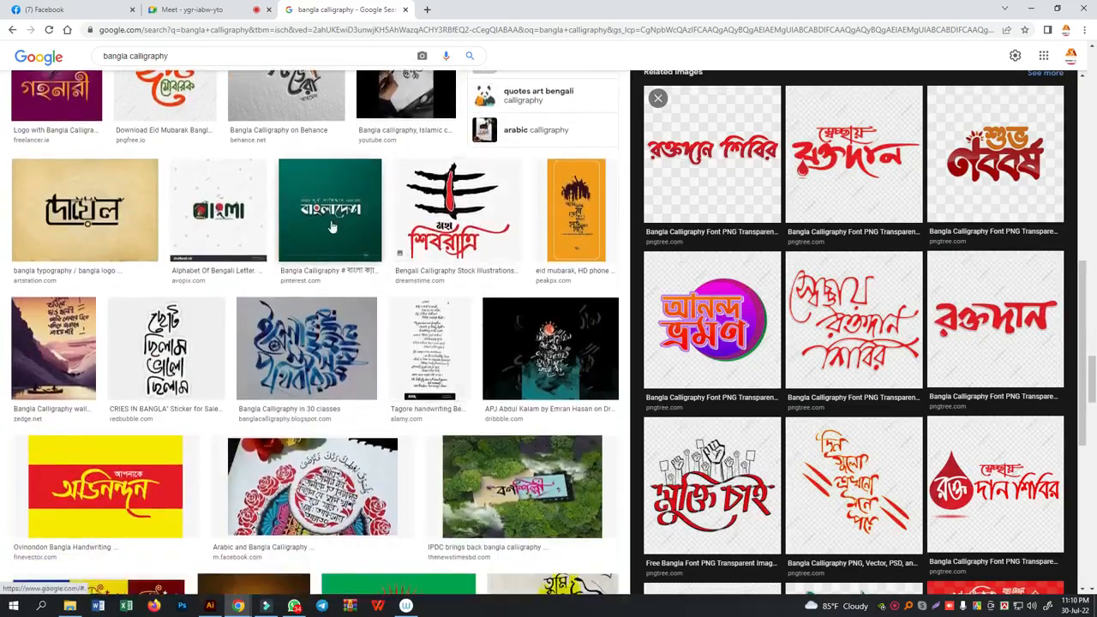
{"action": "left_click", "coordinate": [360, 219]}
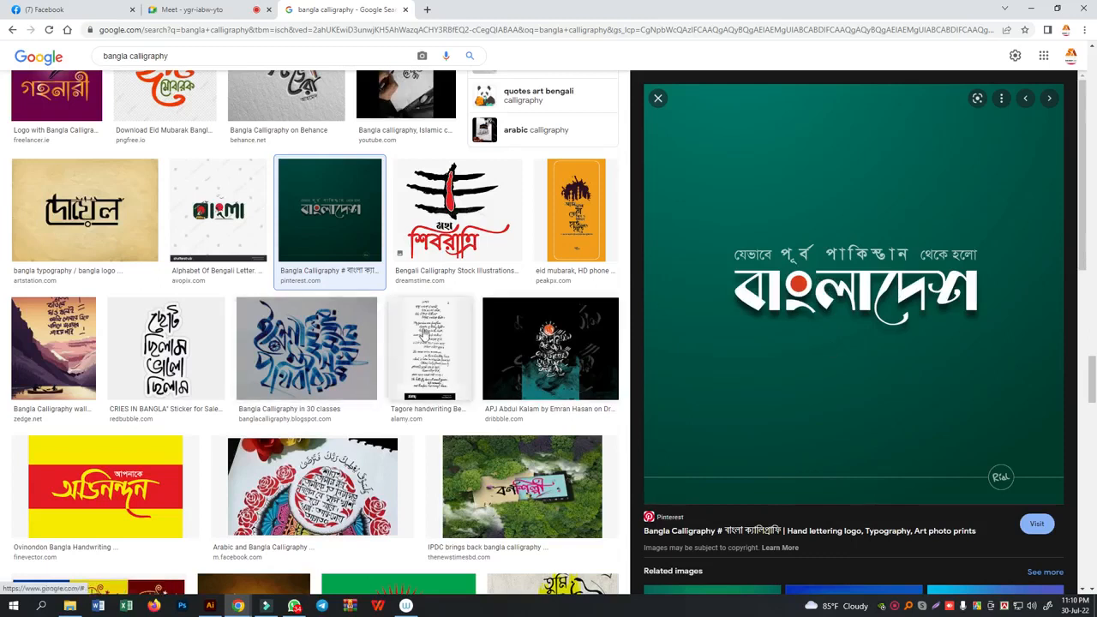
{"action": "scroll", "coordinate": [399, 343], "scroll_direction": "down", "scroll_amount": 4}
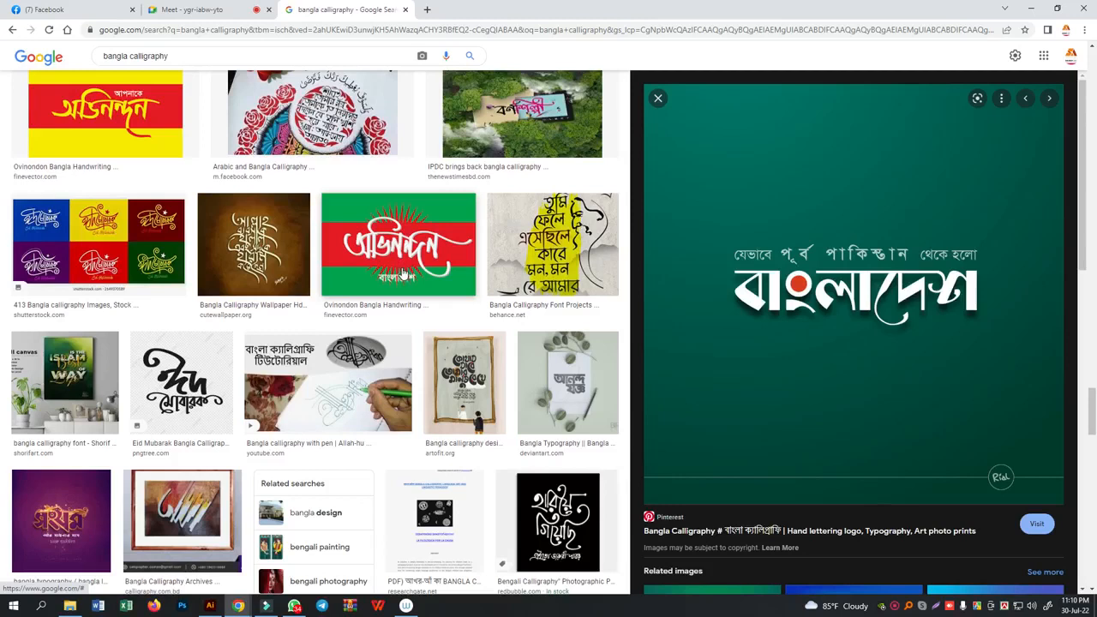
{"action": "scroll", "coordinate": [404, 477], "scroll_direction": "down", "scroll_amount": 2}
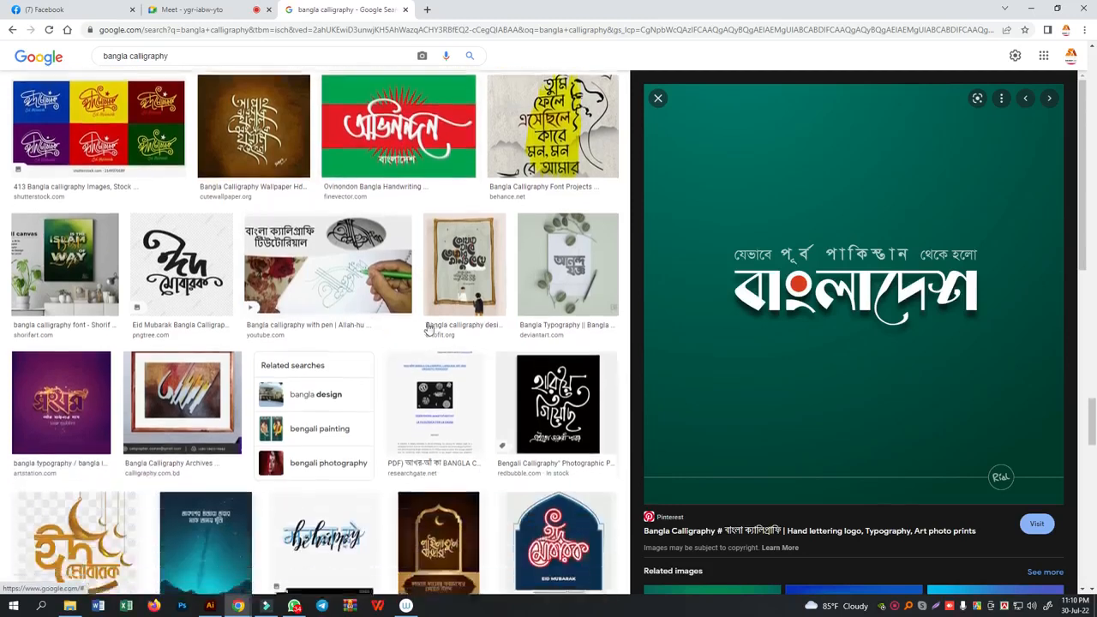
{"action": "scroll", "coordinate": [417, 375], "scroll_direction": "down", "scroll_amount": 4}
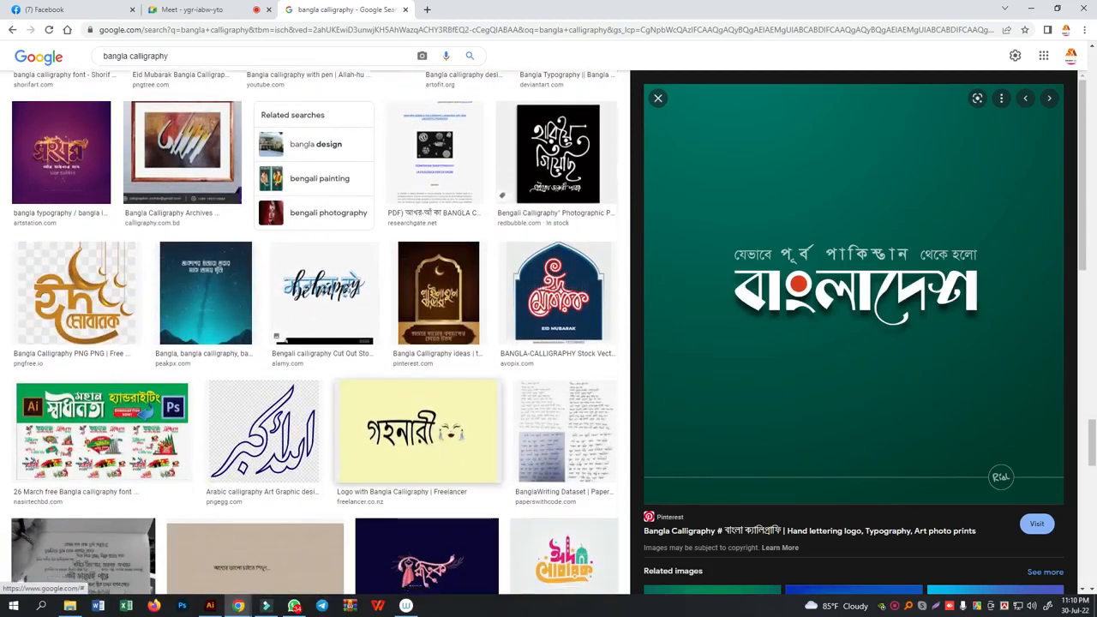
- Look through further Bangla calligraphy results and the related images of the white বাংলাদেশ lettering
{"action": "scroll", "coordinate": [474, 355], "scroll_direction": "down", "scroll_amount": 3}
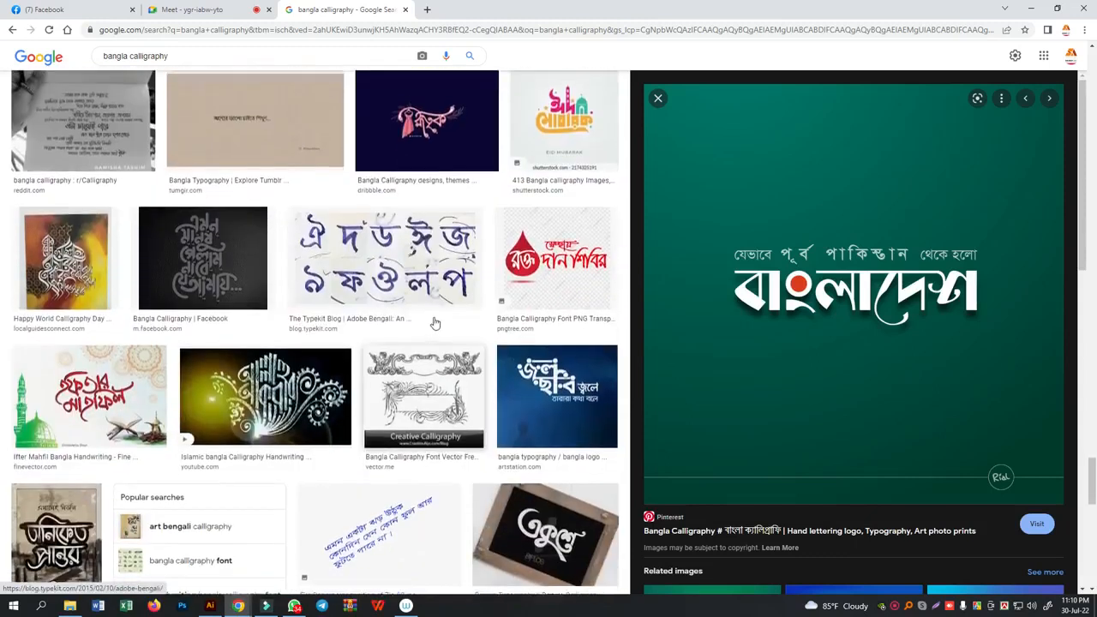
{"action": "scroll", "coordinate": [420, 367], "scroll_direction": "down", "scroll_amount": 4}
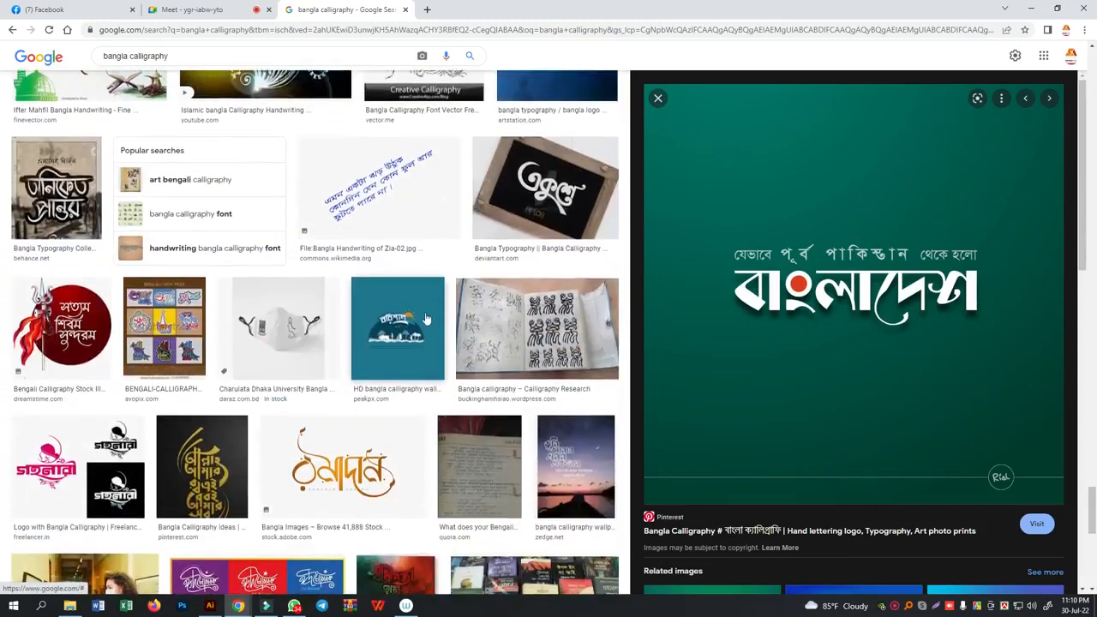
{"action": "scroll", "coordinate": [416, 352], "scroll_direction": "down", "scroll_amount": 3}
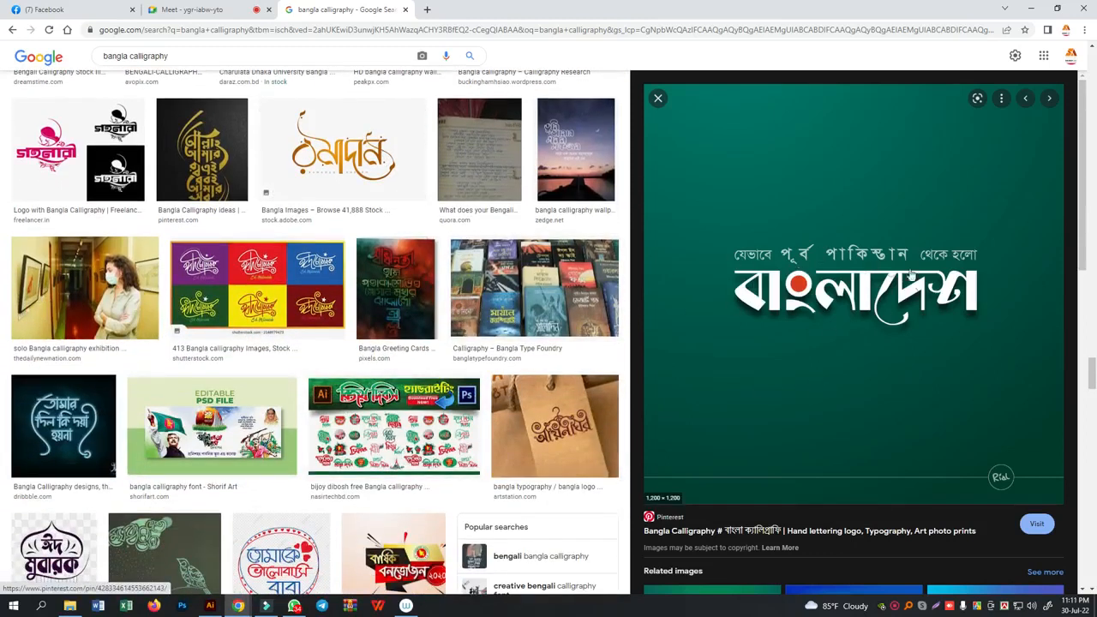
{"action": "scroll", "coordinate": [708, 406], "scroll_direction": "down", "scroll_amount": 3}
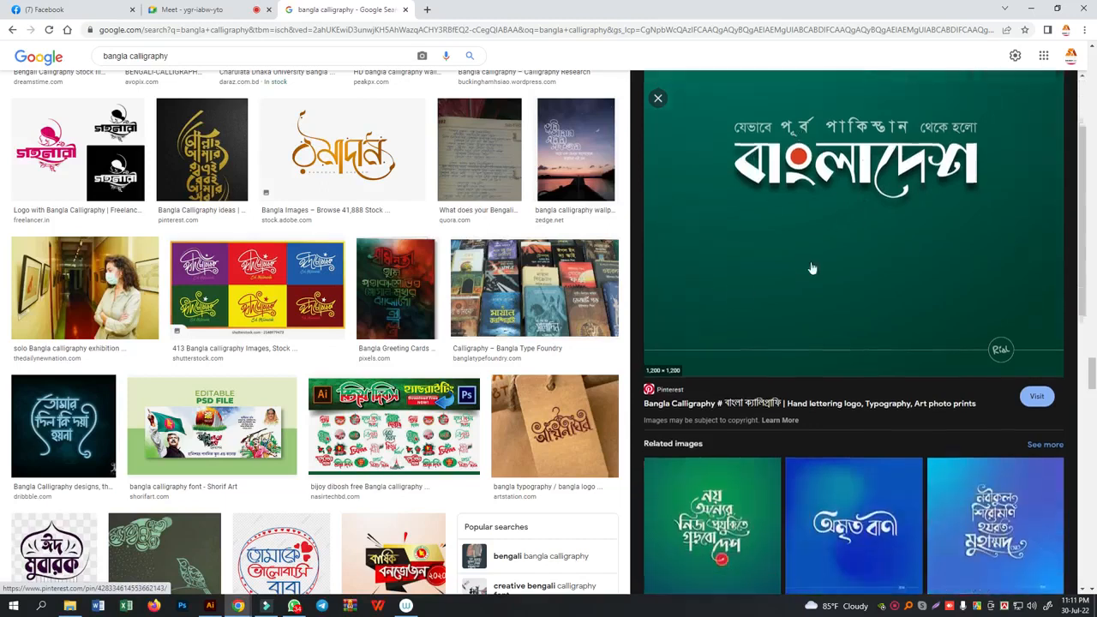
{"action": "scroll", "coordinate": [554, 355], "scroll_direction": "down", "scroll_amount": 2}
{"action": "scroll", "coordinate": [824, 403], "scroll_direction": "down", "scroll_amount": 5}
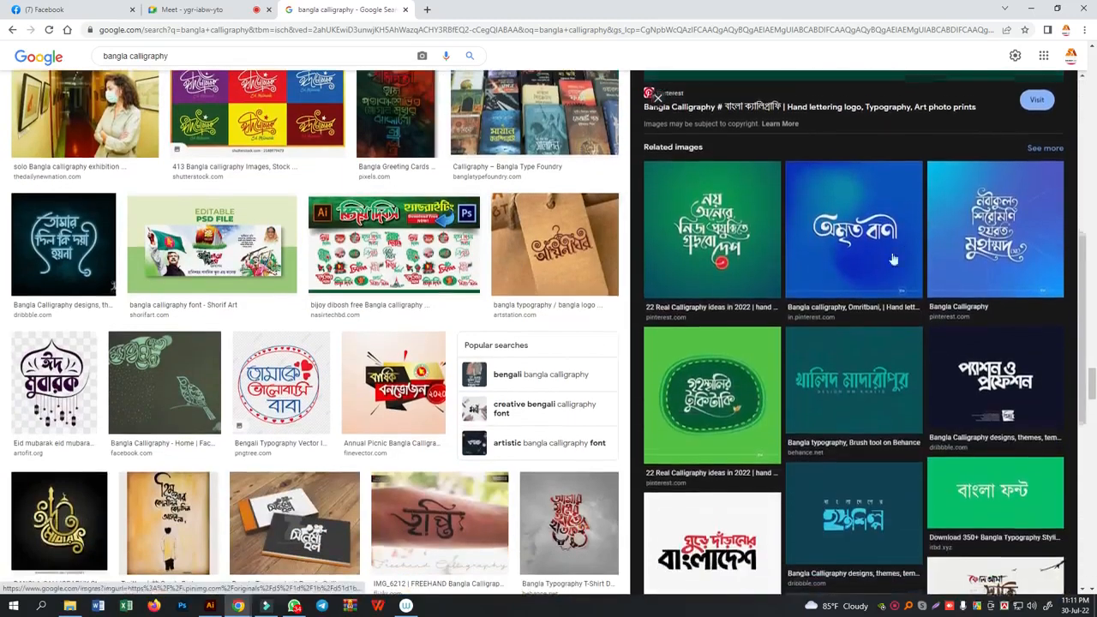
{"action": "scroll", "coordinate": [474, 439], "scroll_direction": "down", "scroll_amount": 8}
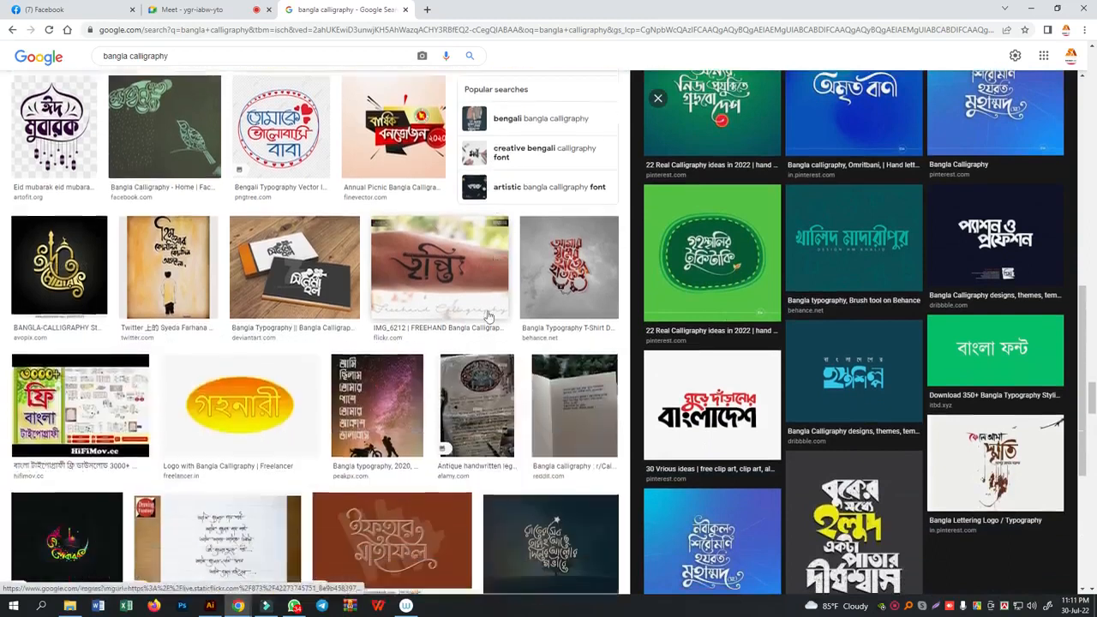
{"action": "scroll", "coordinate": [469, 402], "scroll_direction": "down", "scroll_amount": 1}
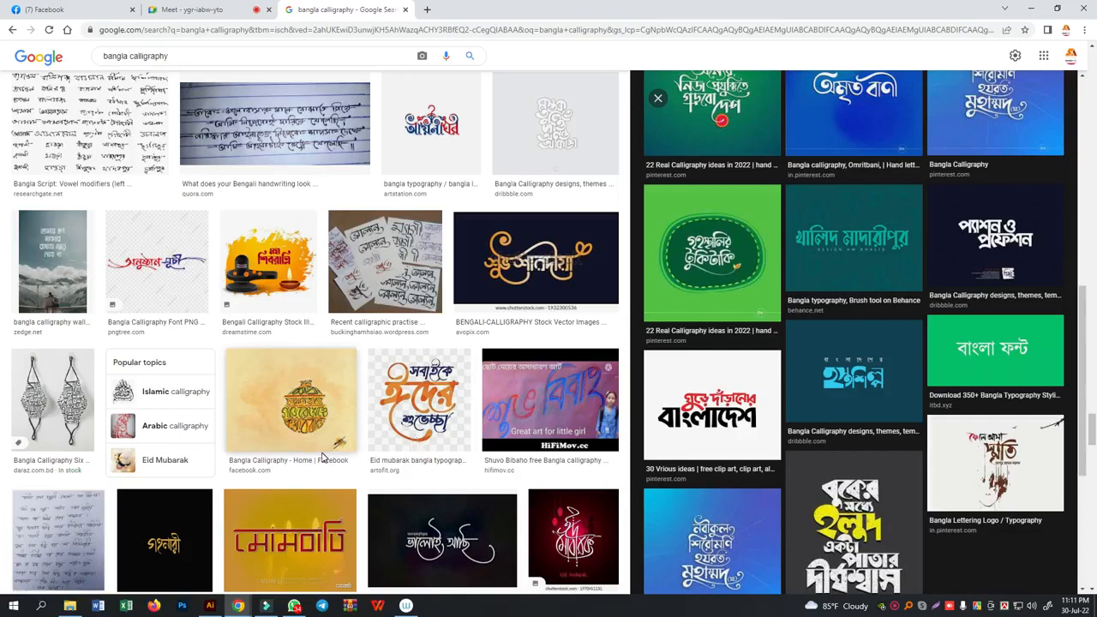
- Switch to Illustrator and paint an open, S-like letter skeleton on the blank artboard using the Paintbrush with the 5 pt. Round brush
{"action": "left_click", "coordinate": [210, 606]}
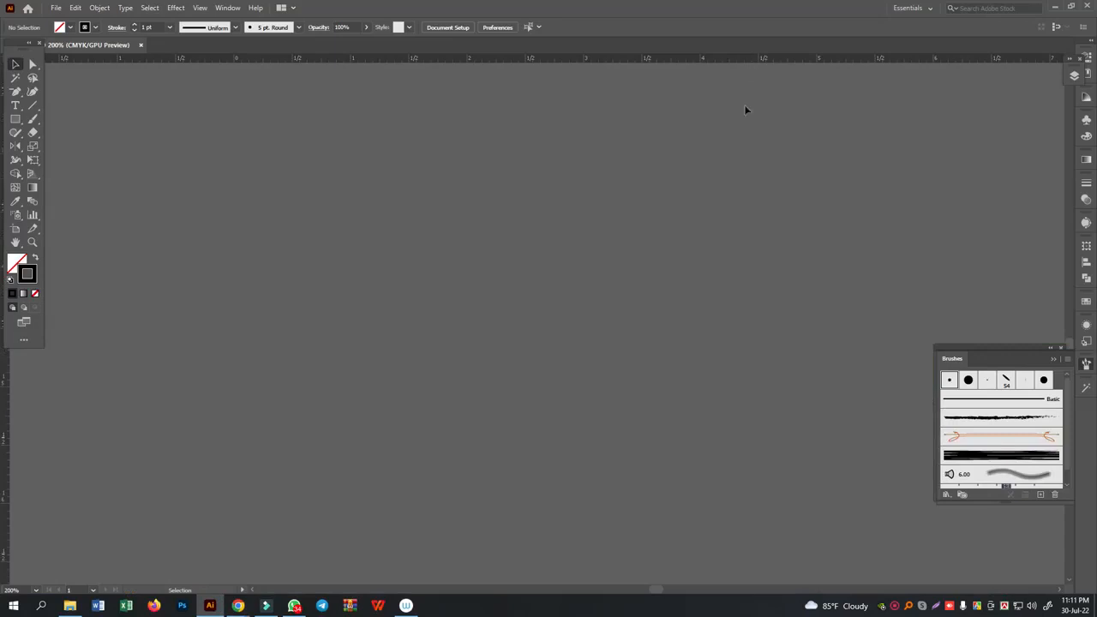
{"action": "key", "text": "ctrl+1"}
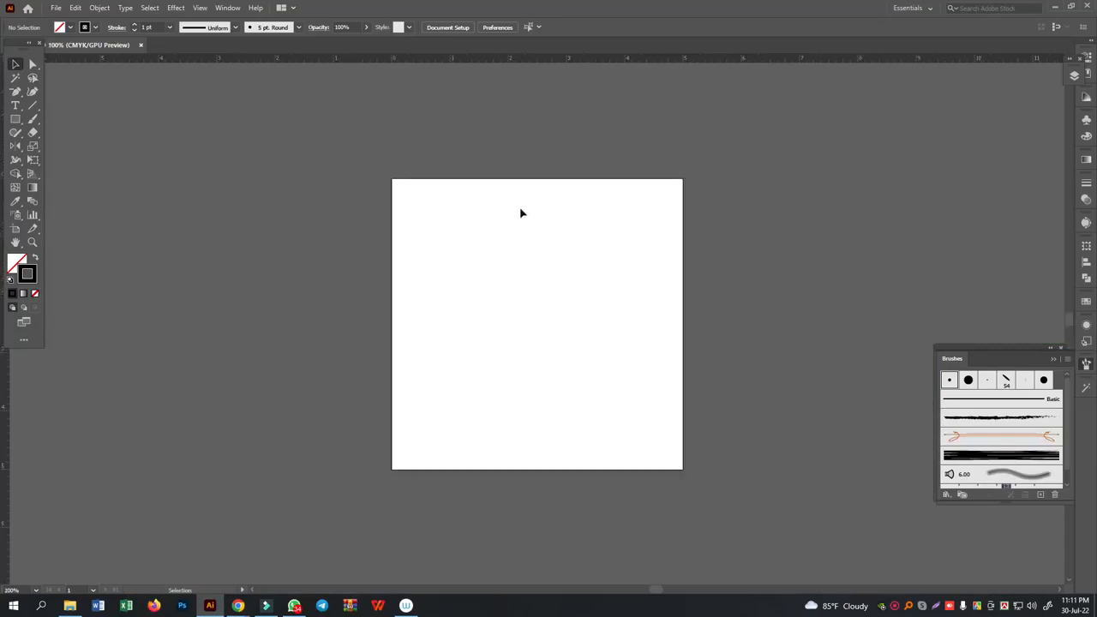
{"action": "key", "text": "ctrl+plus"}
{"action": "key", "text": "ctrl+plus"}
{"action": "key", "text": "ctrl+plus"}
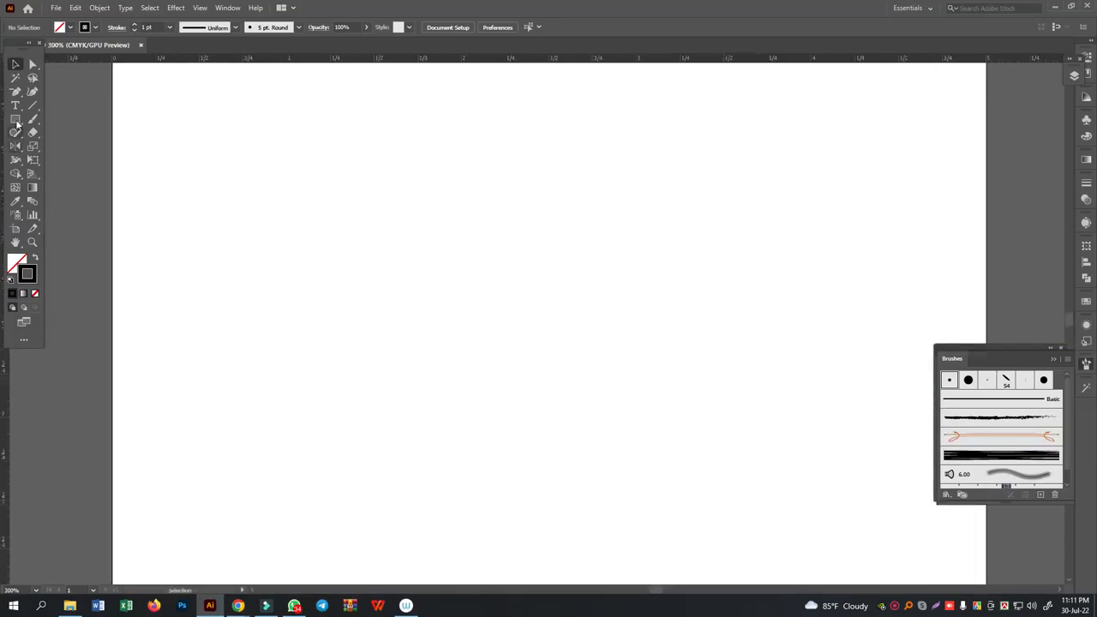
{"action": "right_click", "coordinate": [31, 126]}
{"action": "left_click", "coordinate": [95, 118]}
{"action": "mouse_move", "coordinate": [515, 176]}
{"action": "left_mouse_down"}
{"action": "mouse_move", "coordinate": [461, 206]}
{"action": "mouse_move", "coordinate": [480, 255]}
{"action": "mouse_move", "coordinate": [494, 245]}
{"action": "mouse_move", "coordinate": [489, 299]}
{"action": "mouse_move", "coordinate": [411, 216]}
{"action": "left_mouse_up"}
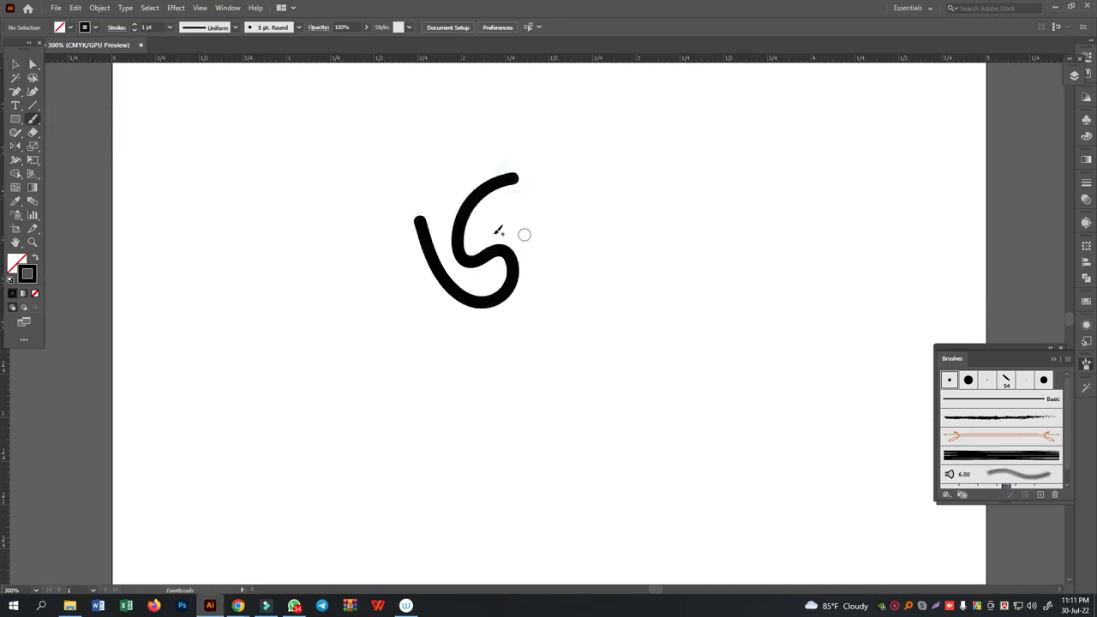
{"action": "key", "text": "ctrl+z"}
{"action": "mouse_move", "coordinate": [475, 173]}
{"action": "left_mouse_down"}
{"action": "mouse_move", "coordinate": [410, 257]}
{"action": "mouse_move", "coordinate": [442, 274]}
{"action": "mouse_move", "coordinate": [490, 250]}
{"action": "mouse_move", "coordinate": [506, 304]}
{"action": "mouse_move", "coordinate": [484, 352]}
{"action": "mouse_move", "coordinate": [424, 360]}
{"action": "mouse_move", "coordinate": [360, 314]}
{"action": "mouse_move", "coordinate": [314, 227]}
{"action": "left_mouse_up"}
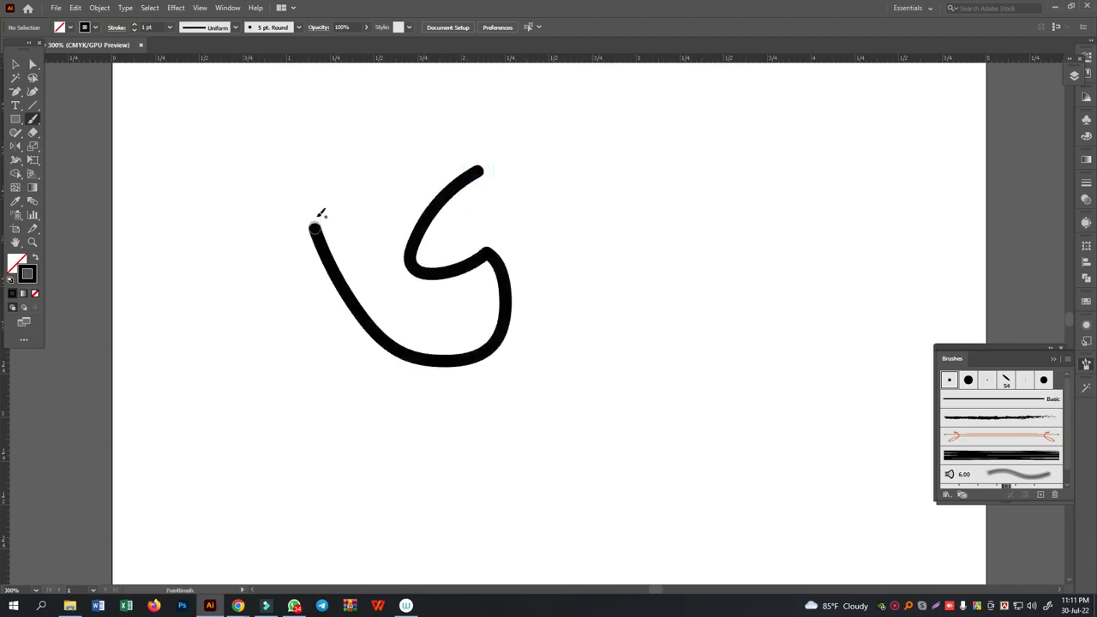
- Switch to the Blob Brush and set its default tip to a -43° angle
{"action": "mouse_move", "coordinate": [33, 122]}
{"action": "left_mouse_down"}
{"action": "mouse_move", "coordinate": [60, 120]}
{"action": "mouse_move", "coordinate": [81, 138]}
{"action": "left_mouse_up"}
{"action": "double_click", "coordinate": [32, 119]}
{"action": "left_click_drag", "start_coordinate": [383, 283], "coordinate": [393, 308]}
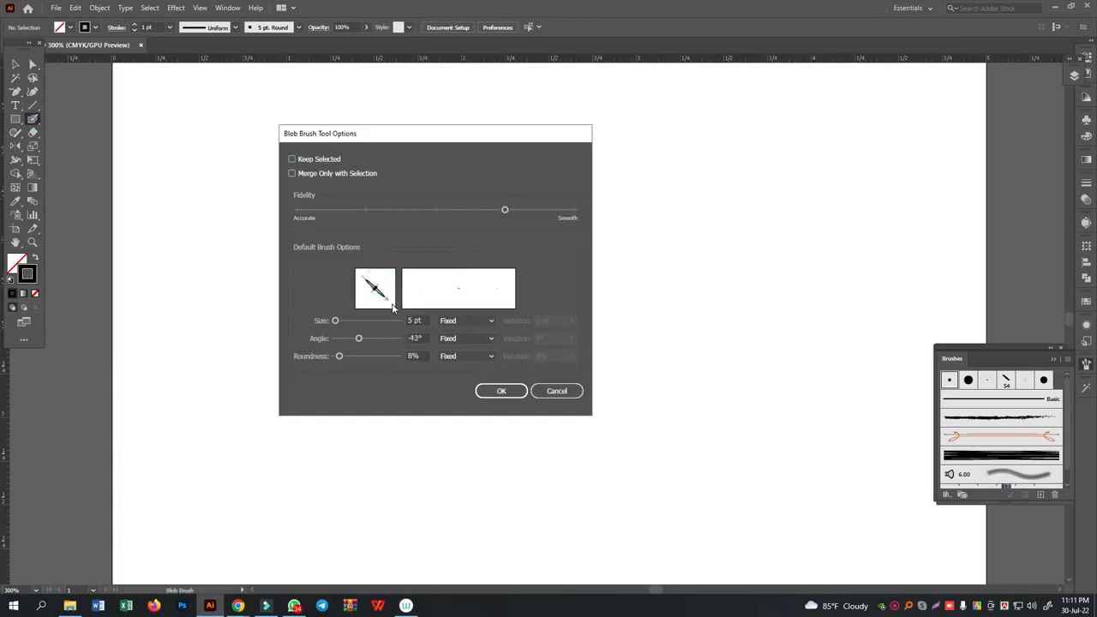
{"action": "left_click", "coordinate": [500, 392]}
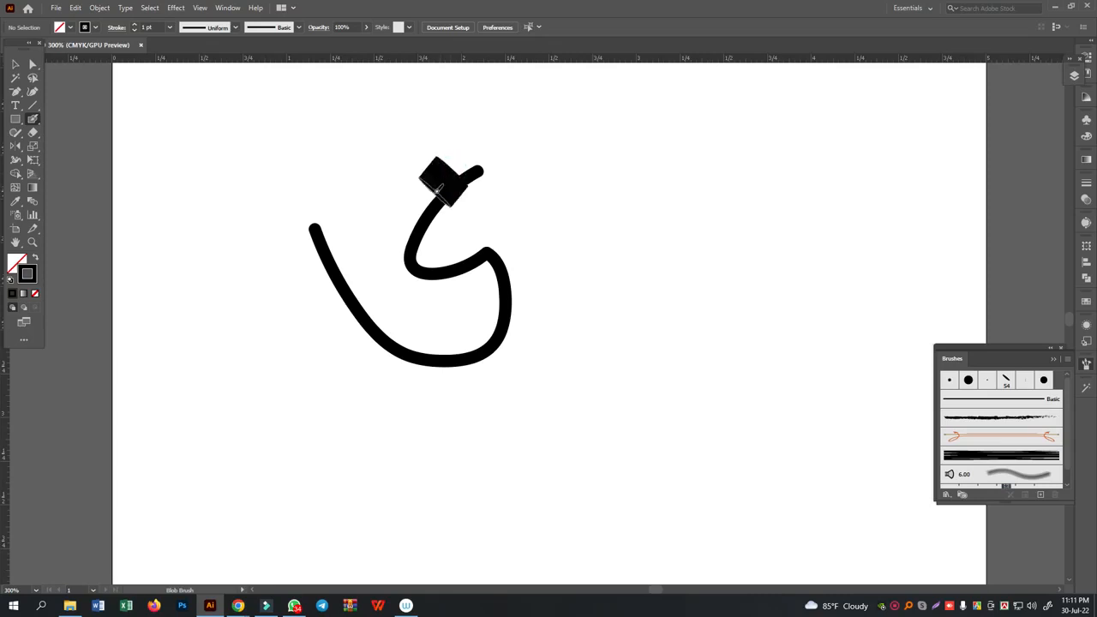
- Thicken the letter's upper curve and its lower bowl with slanted Blob Brush strokes
{"action": "mouse_move", "coordinate": [454, 166]}
{"action": "left_mouse_down"}
{"action": "mouse_move", "coordinate": [417, 205]}
{"action": "mouse_move", "coordinate": [408, 261]}
{"action": "left_mouse_up"}
{"action": "mouse_move", "coordinate": [487, 259]}
{"action": "left_mouse_down"}
{"action": "mouse_move", "coordinate": [497, 291]}
{"action": "mouse_move", "coordinate": [480, 336]}
{"action": "mouse_move", "coordinate": [461, 352]}
{"action": "mouse_move", "coordinate": [405, 343]}
{"action": "left_mouse_up"}
{"action": "key", "text": "ctrl+z"}
{"action": "key", "text": "ctrl+z"}
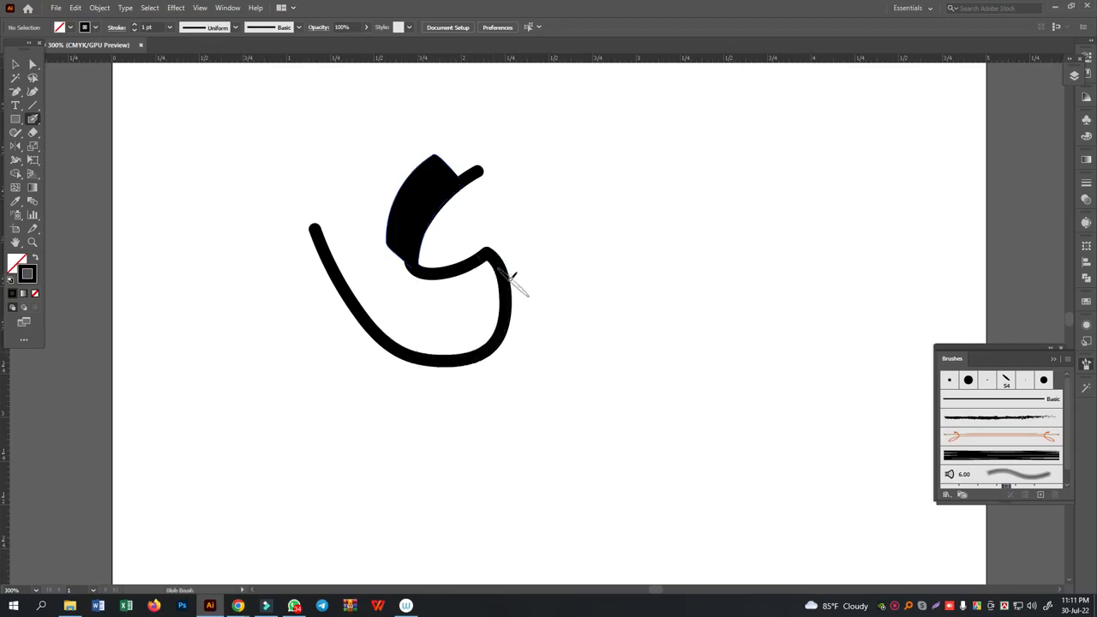
{"action": "mouse_move", "coordinate": [500, 266]}
{"action": "left_mouse_down"}
{"action": "mouse_move", "coordinate": [498, 305]}
{"action": "mouse_move", "coordinate": [483, 326]}
{"action": "mouse_move", "coordinate": [399, 350]}
{"action": "left_mouse_up"}
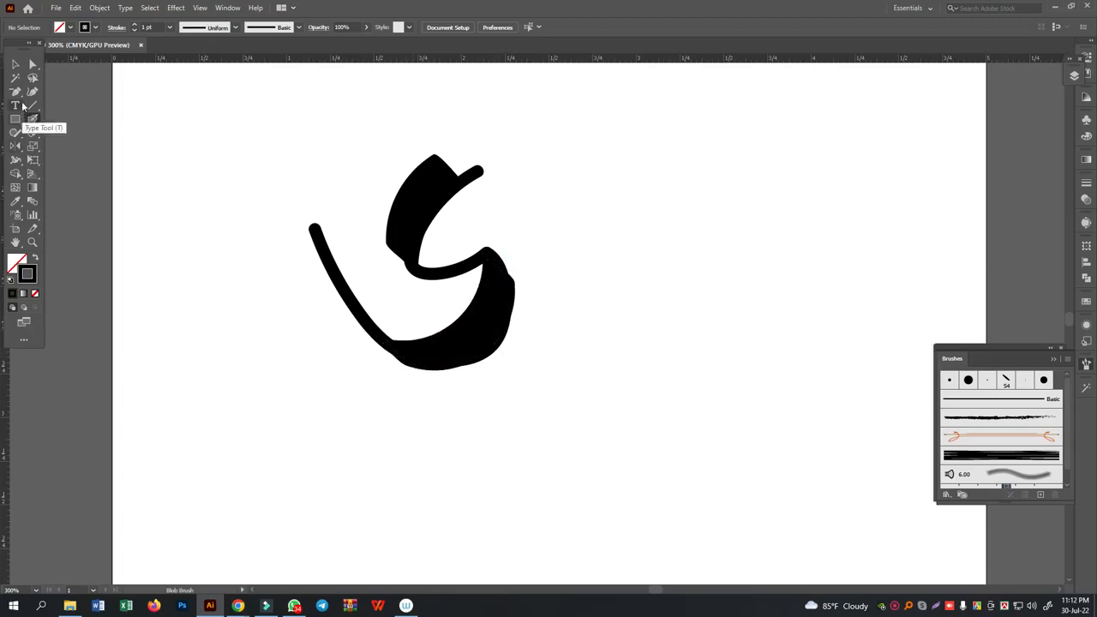
- Draw a closed Pen shape along the outer edge of the letter's bowl, and give it a black fill without stroke
{"action": "right_click", "coordinate": [15, 93]}
{"action": "left_click", "coordinate": [42, 94]}
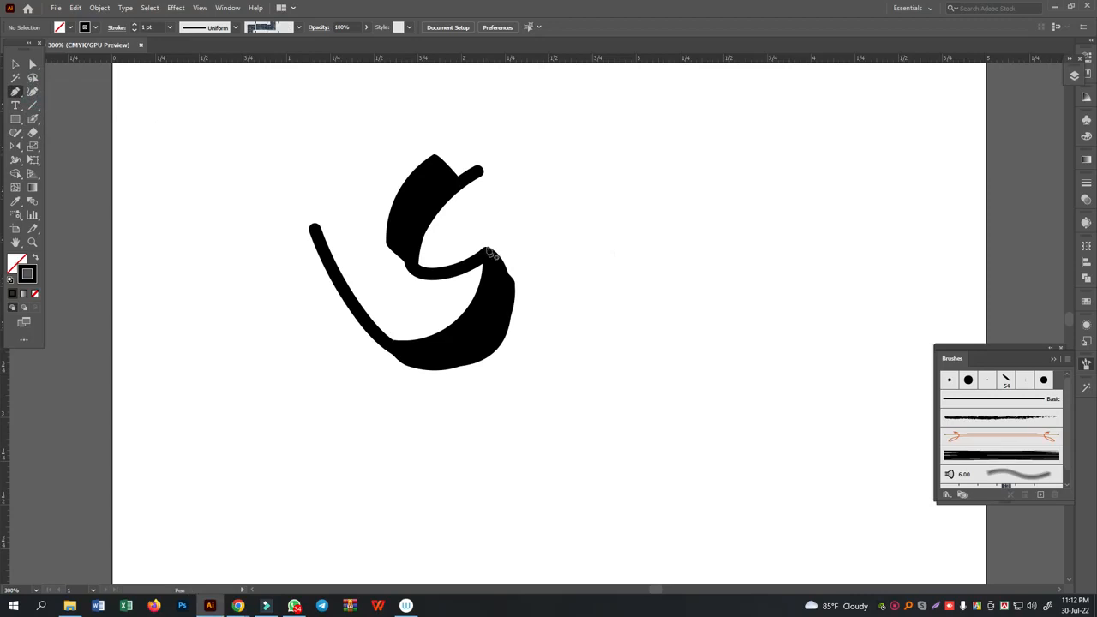
{"action": "left_click_drag", "start_coordinate": [489, 252], "coordinate": [536, 253]}
{"action": "left_click_drag", "start_coordinate": [442, 369], "coordinate": [335, 377]}
{"action": "left_click", "coordinate": [443, 370]}
{"action": "left_click", "coordinate": [485, 331]}
{"action": "left_click", "coordinate": [487, 249]}
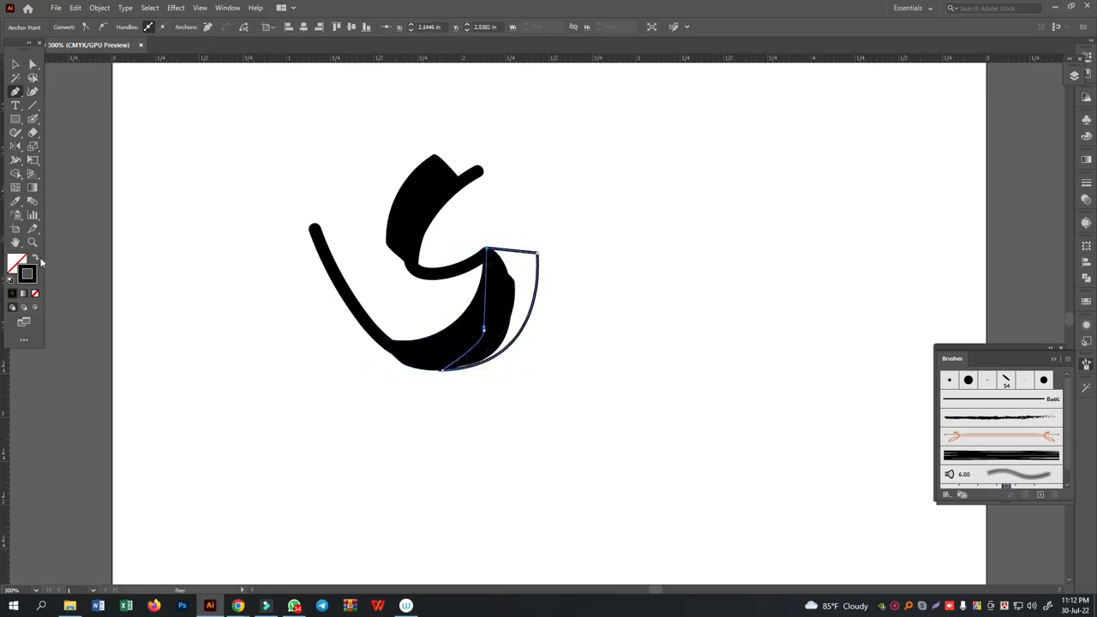
{"action": "left_click", "coordinate": [35, 257]}
{"action": "left_click", "coordinate": [672, 303], "text": "ctrl"}
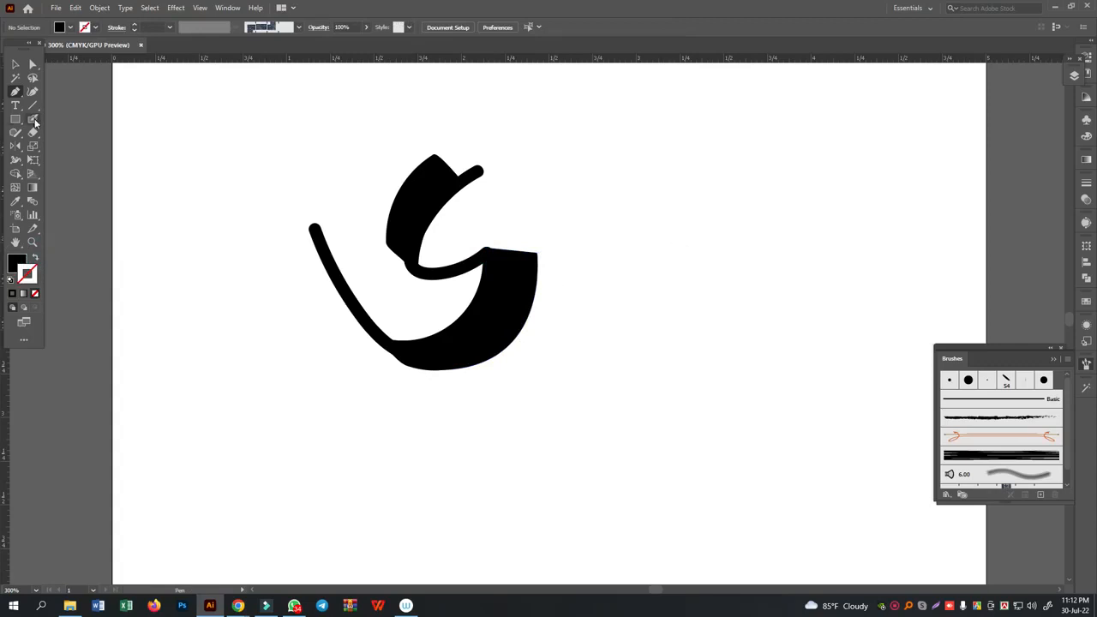
{"action": "left_click_drag", "start_coordinate": [30, 124], "coordinate": [75, 124]}
{"action": "left_click", "coordinate": [87, 123]}
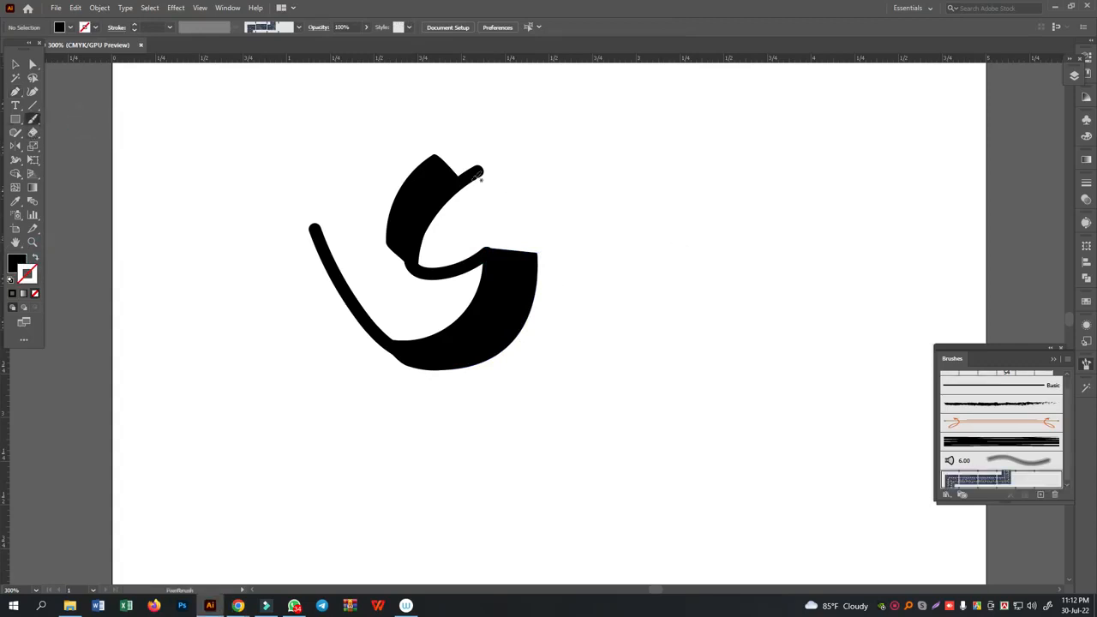
{"action": "left_click_drag", "start_coordinate": [477, 172], "coordinate": [505, 202]}
{"action": "left_click_drag", "start_coordinate": [596, 213], "coordinate": [598, 215]}
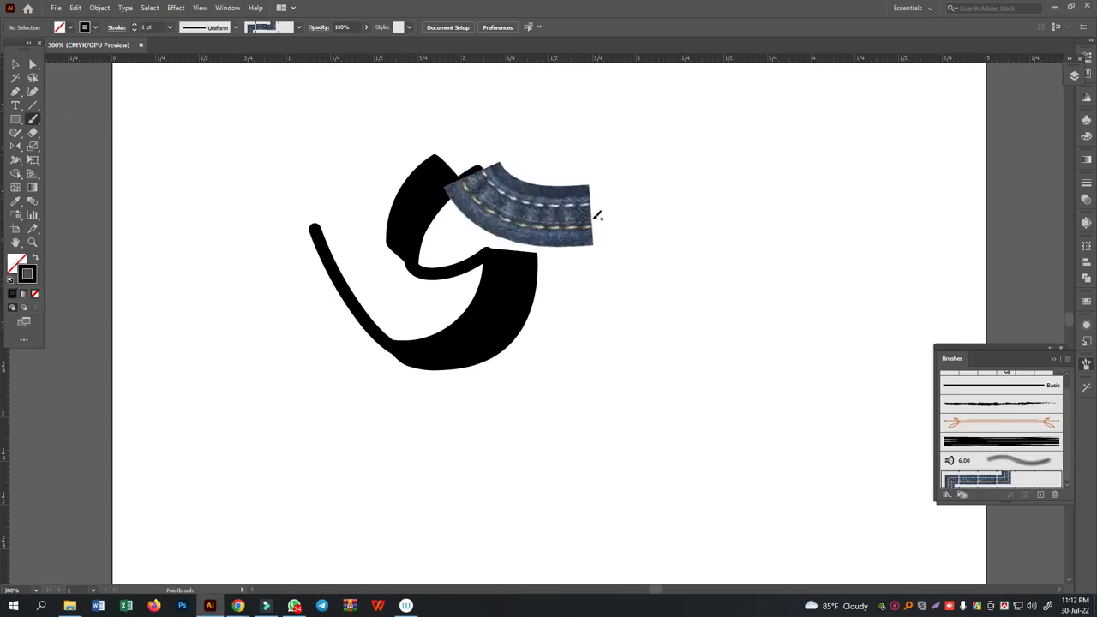
{"action": "key", "text": "ctrl+z"}
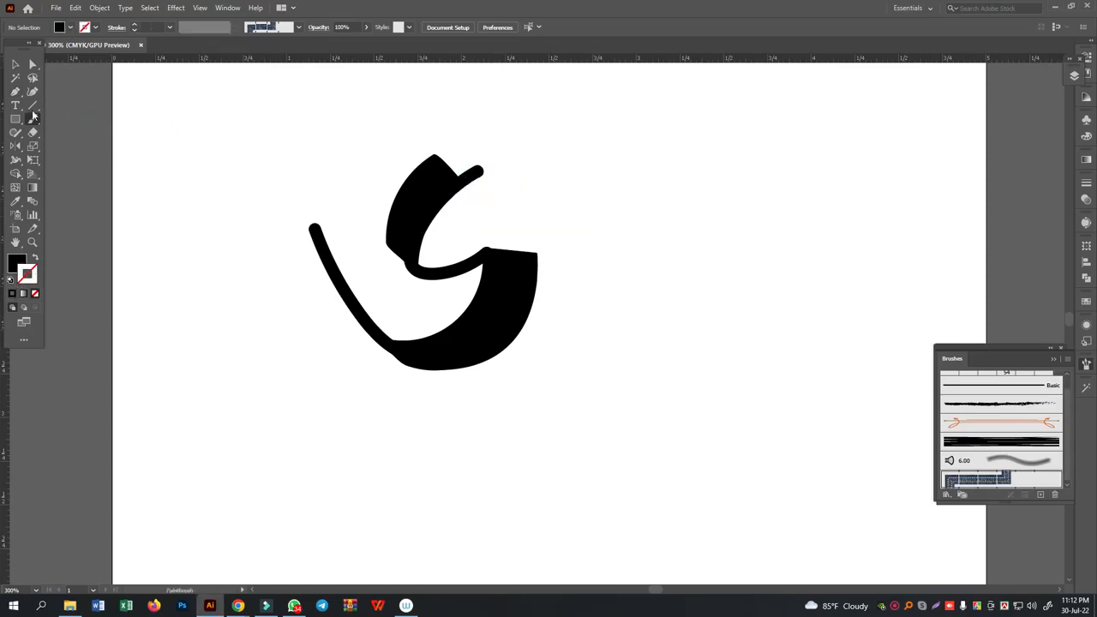
- Pick up the first letter path's 5 pt. Round brush and paint an arc from its upper tip that continues into a long hooked stem
{"action": "left_click", "coordinate": [15, 66]}
{"action": "left_click", "coordinate": [363, 259]}
{"action": "left_click", "coordinate": [32, 117]}
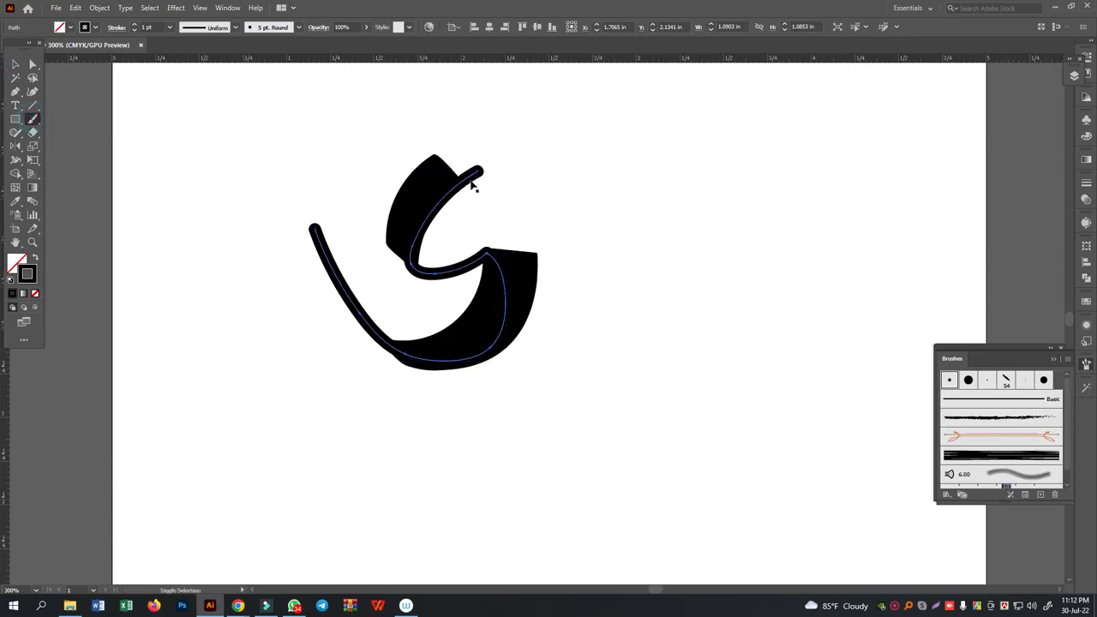
{"action": "key", "text": "ctrl+shift+a"}
{"action": "mouse_move", "coordinate": [470, 173]}
{"action": "left_mouse_down"}
{"action": "mouse_move", "coordinate": [519, 216]}
{"action": "mouse_move", "coordinate": [592, 213]}
{"action": "mouse_move", "coordinate": [559, 268]}
{"action": "mouse_move", "coordinate": [542, 345]}
{"action": "mouse_move", "coordinate": [583, 415]}
{"action": "mouse_move", "coordinate": [684, 418]}
{"action": "mouse_move", "coordinate": [688, 406]}
{"action": "left_mouse_up"}
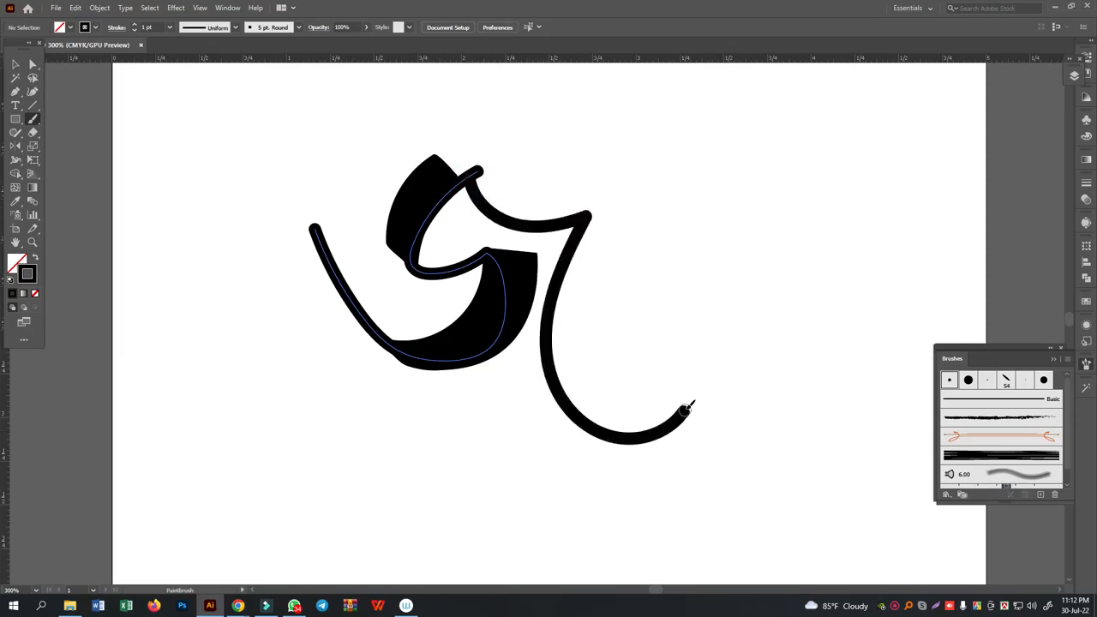
- Switch back to the Blob Brush and set its default tip to a -45° angle
{"action": "scroll", "coordinate": [657, 374], "scroll_direction": "up", "scroll_amount": 1}
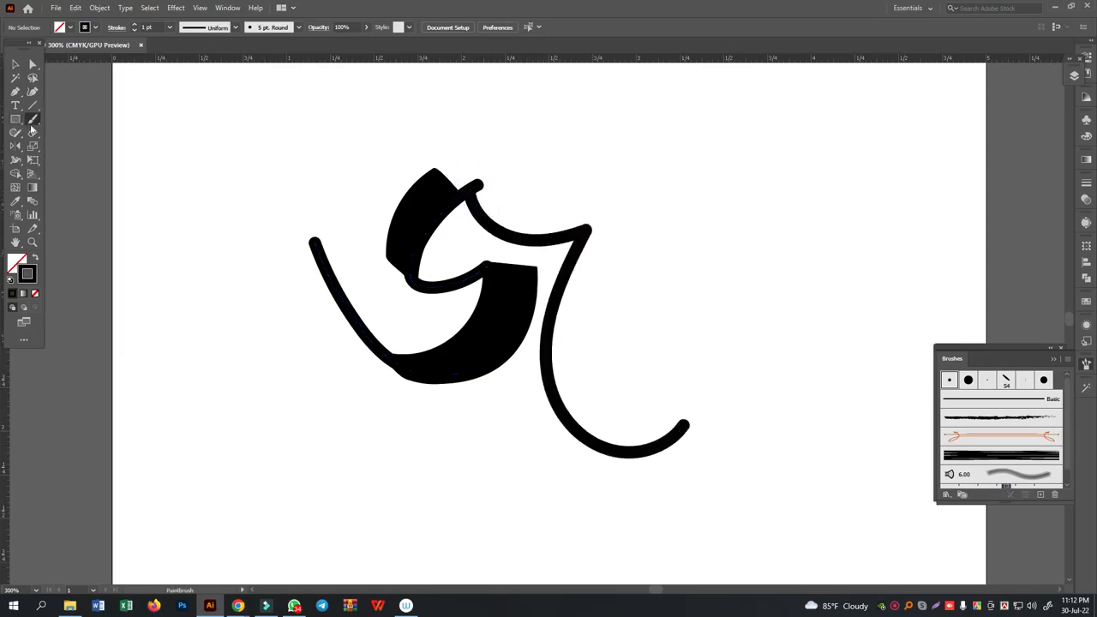
{"action": "left_click_drag", "start_coordinate": [37, 124], "coordinate": [69, 134]}
{"action": "double_click", "coordinate": [34, 124]}
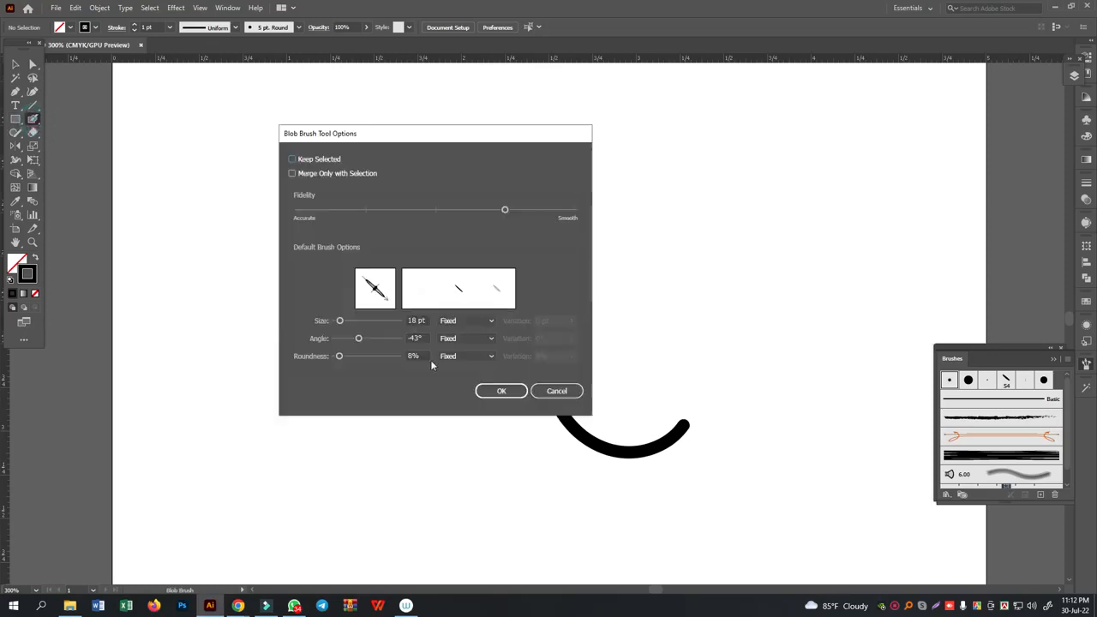
{"action": "left_click", "coordinate": [495, 389]}
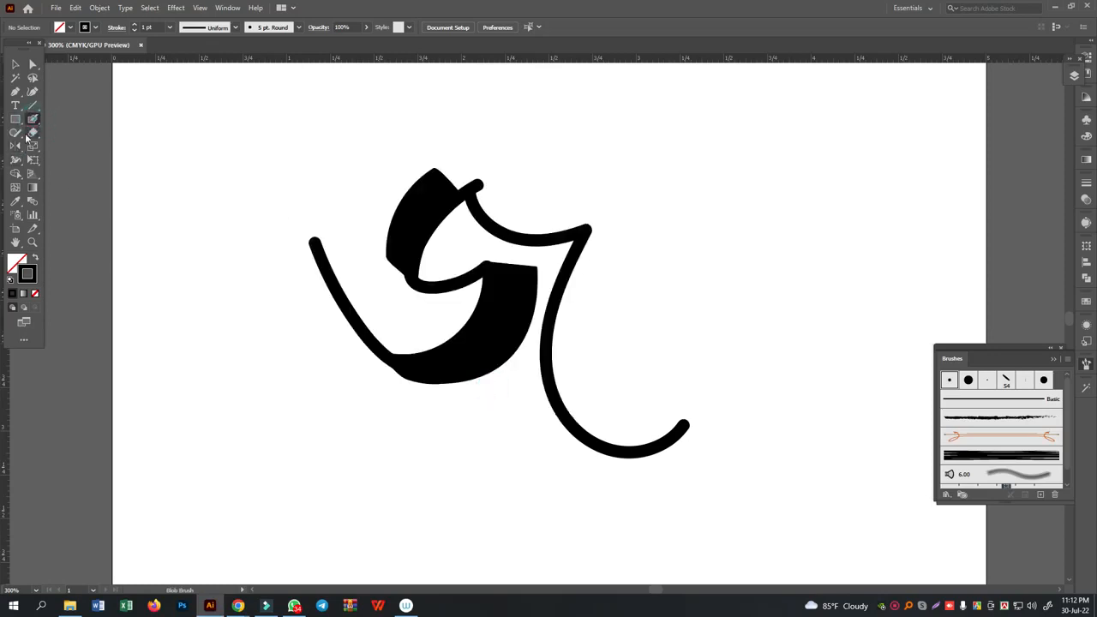
{"action": "double_click", "coordinate": [34, 121]}
{"action": "left_click", "coordinate": [382, 288]}
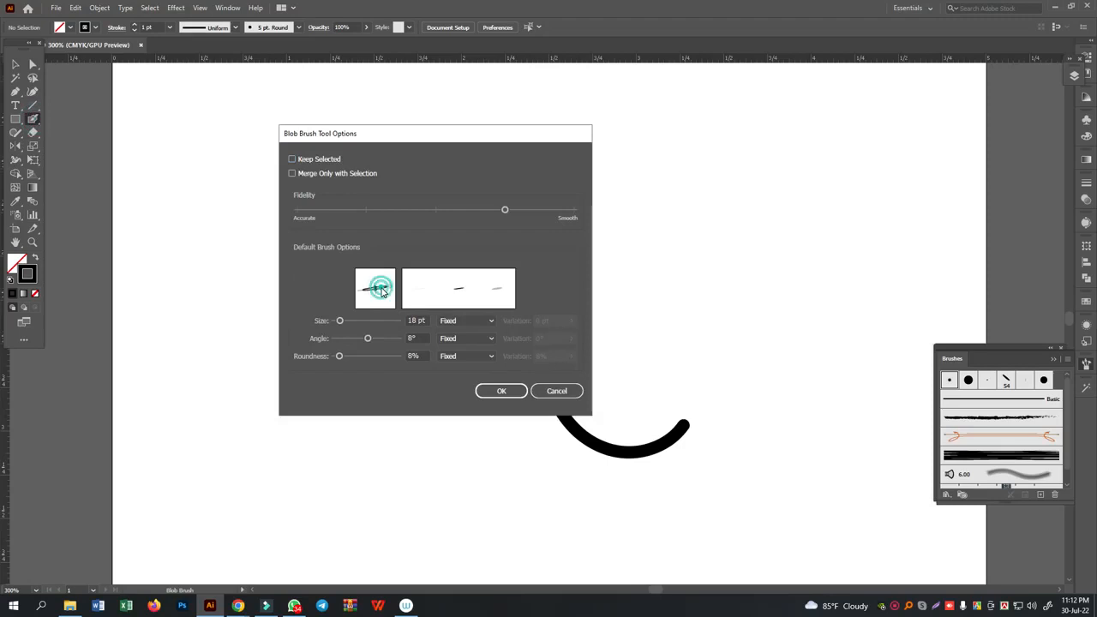
{"action": "left_click_drag", "start_coordinate": [390, 291], "coordinate": [392, 305]}
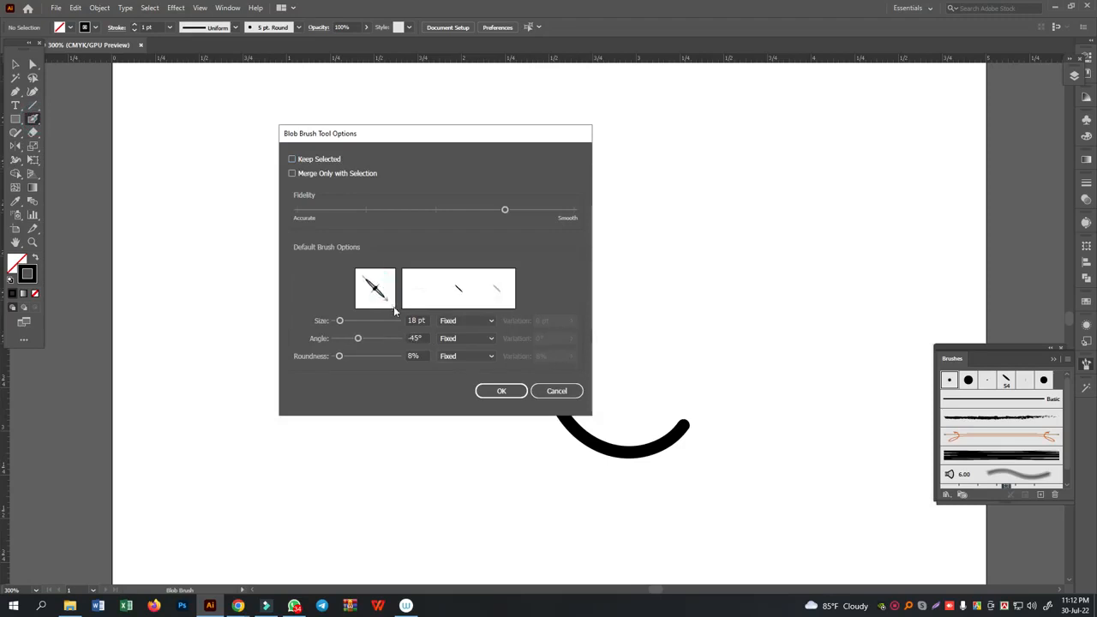
{"action": "left_click", "coordinate": [501, 391]}
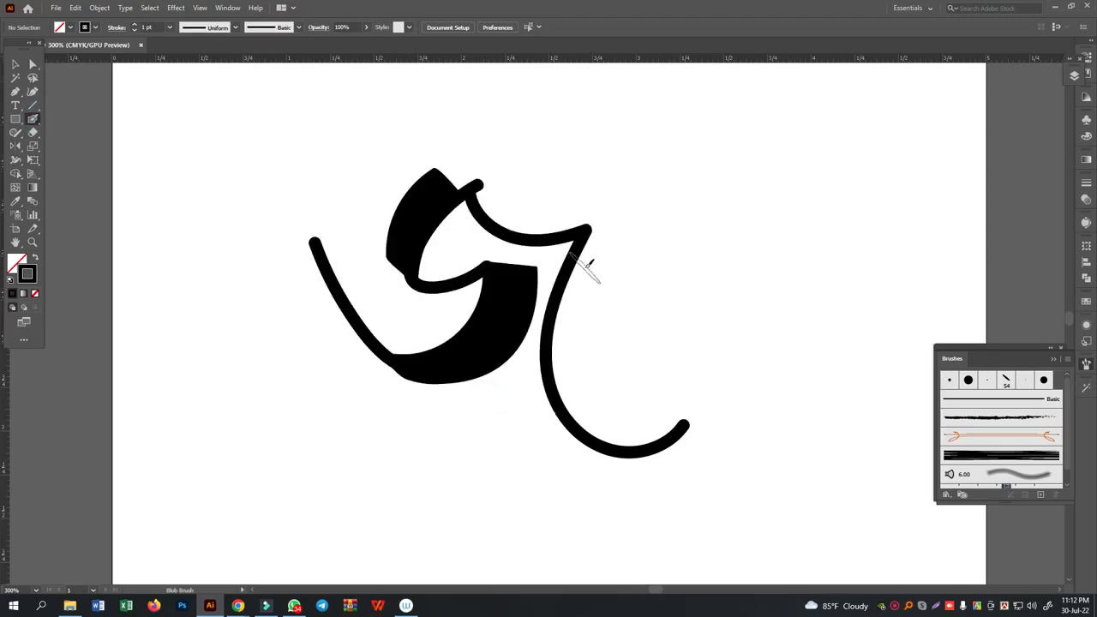
- Thicken the downward part of the hooked stem with one slanted Blob Brush stroke
{"action": "mouse_move", "coordinate": [597, 249]}
{"action": "left_mouse_down"}
{"action": "mouse_move", "coordinate": [571, 324]}
{"action": "mouse_move", "coordinate": [572, 410]}
{"action": "left_mouse_up"}
{"action": "key", "text": "ctrl+z"}
{"action": "mouse_move", "coordinate": [595, 242]}
{"action": "left_mouse_down"}
{"action": "mouse_move", "coordinate": [562, 351]}
{"action": "mouse_move", "coordinate": [559, 384]}
{"action": "mouse_move", "coordinate": [573, 405]}
{"action": "left_mouse_up"}
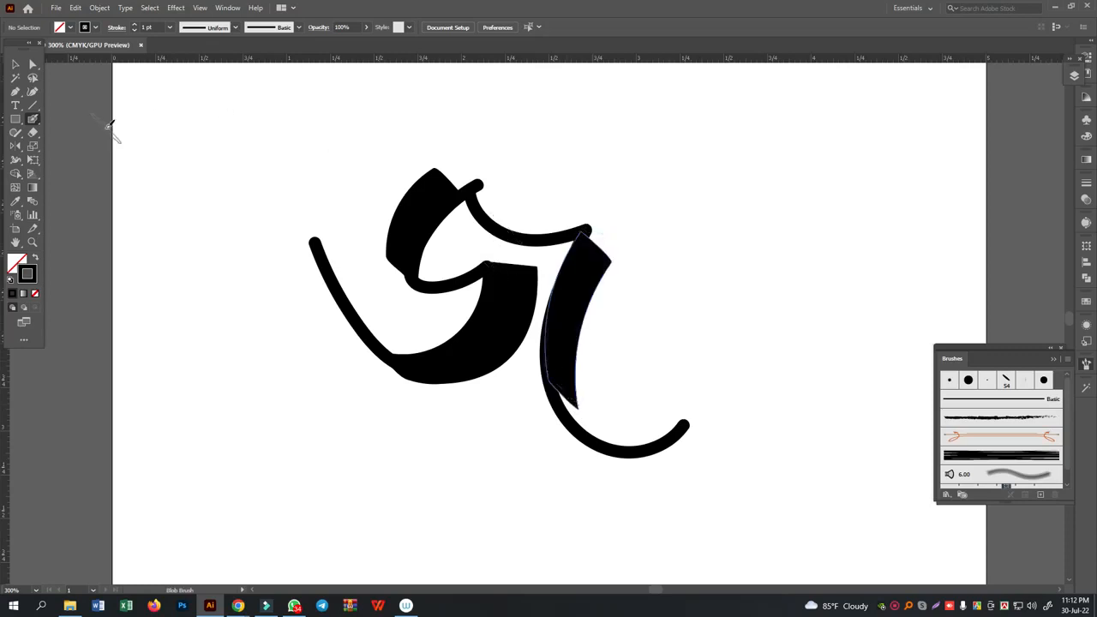
- Cover the gap at the thickened stem's lower end with a black-filled Pen shape without stroke, and return to the Paintbrush
{"action": "left_click", "coordinate": [15, 90]}
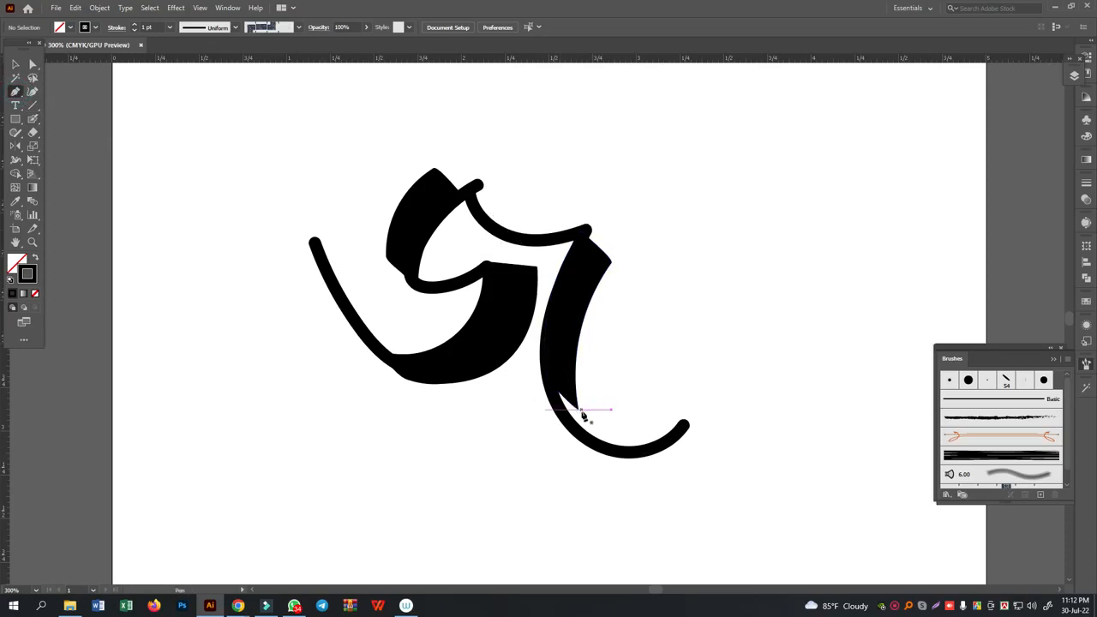
{"action": "left_click_drag", "start_coordinate": [572, 412], "coordinate": [551, 333]}
{"action": "left_click", "coordinate": [565, 354]}
{"action": "left_click", "coordinate": [575, 411]}
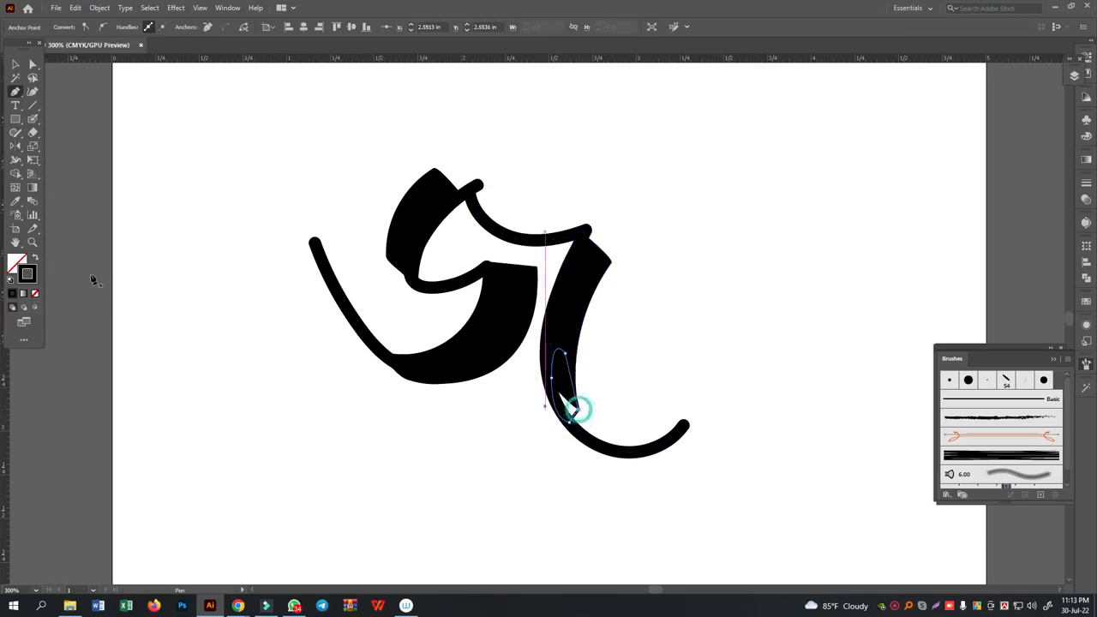
{"action": "left_click", "coordinate": [35, 257]}
{"action": "left_click", "coordinate": [283, 264], "text": "ctrl"}
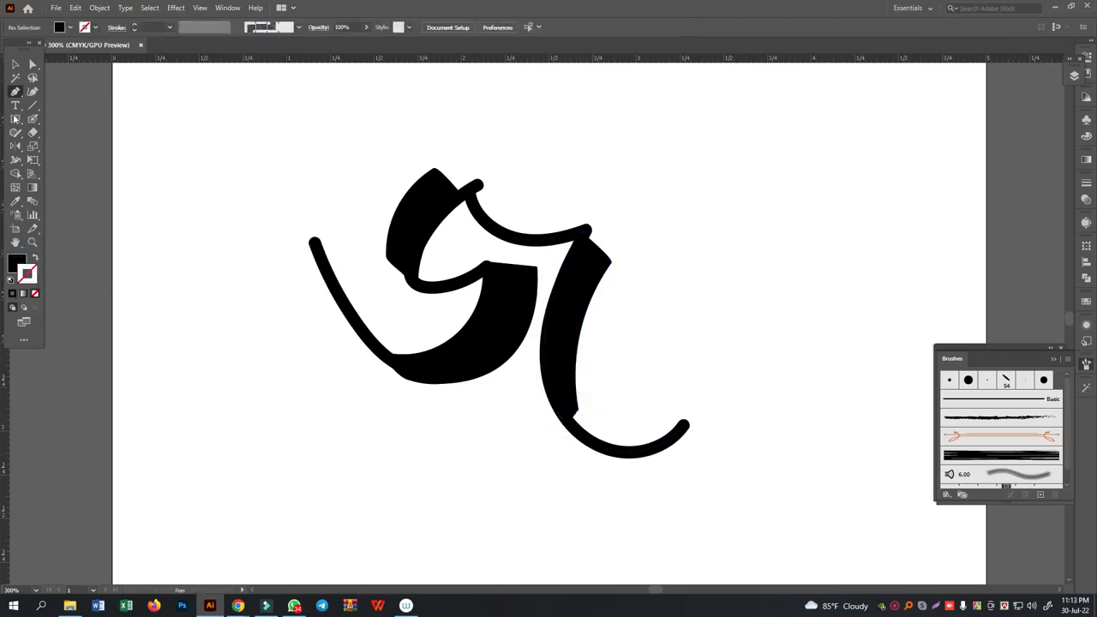
{"action": "left_click", "coordinate": [33, 118]}
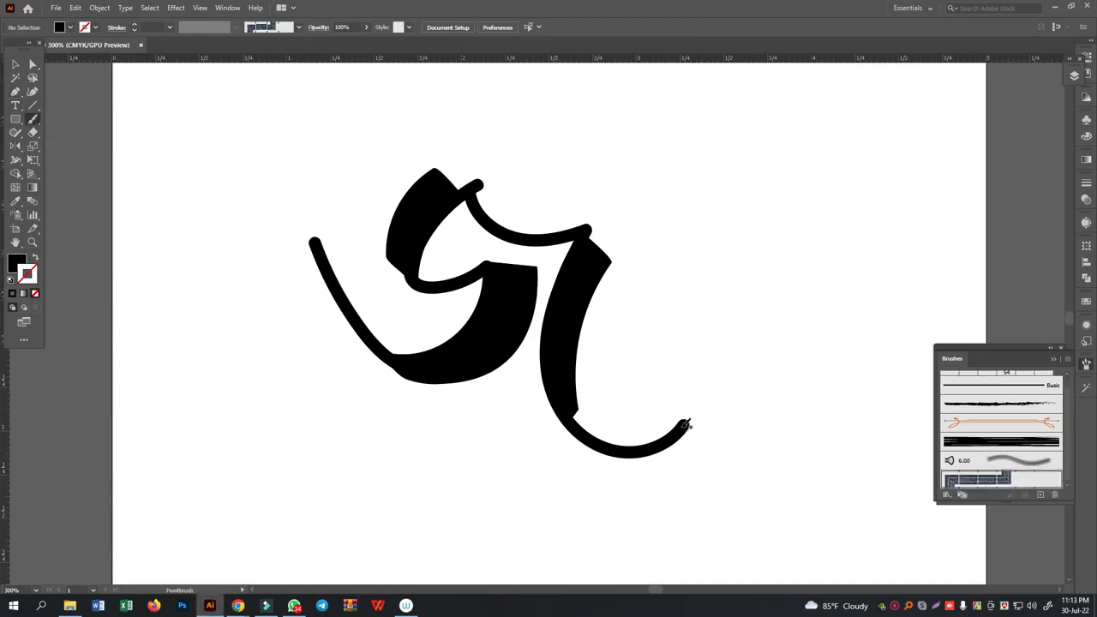
- Paint a spiral curl from the hooked stem's lower end with the stem path's 5 pt. Round brush, undoing and repainting the first attempt
{"action": "left_click", "coordinate": [15, 64]}
{"action": "left_click", "coordinate": [662, 410]}
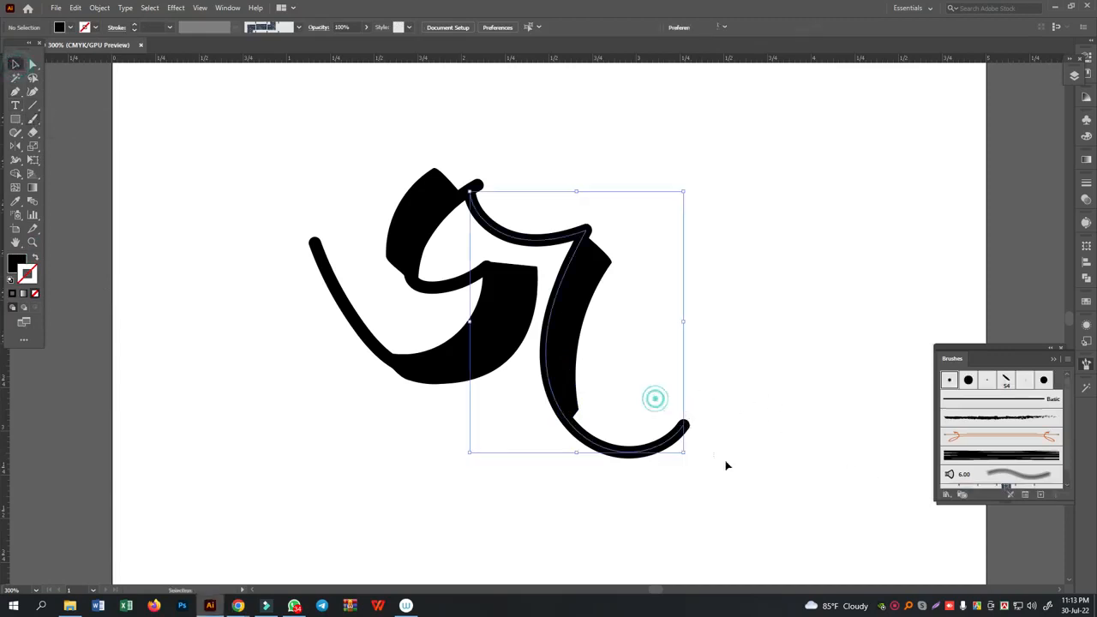
{"action": "left_click", "coordinate": [33, 120]}
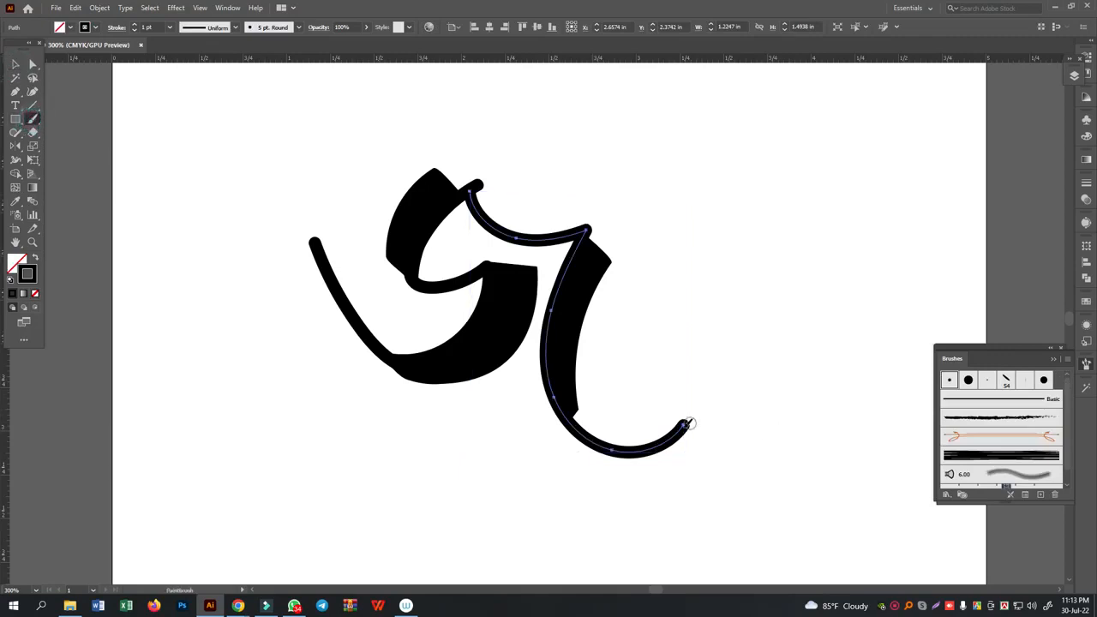
{"action": "left_click", "coordinate": [697, 417], "text": "ctrl"}
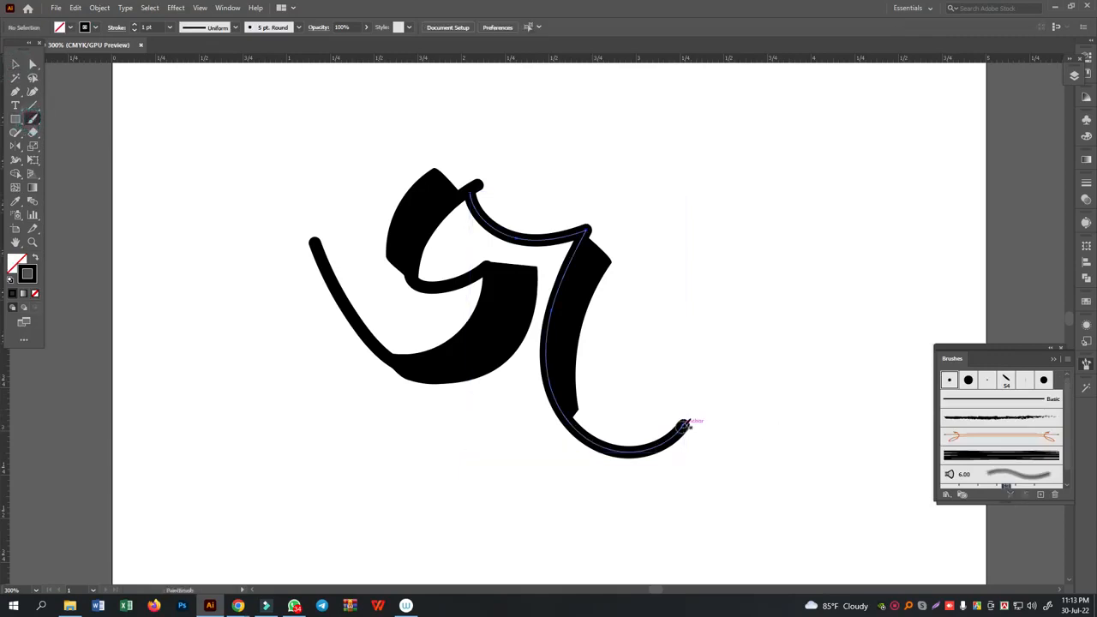
{"action": "left_click_drag", "start_coordinate": [686, 424], "coordinate": [680, 401]}
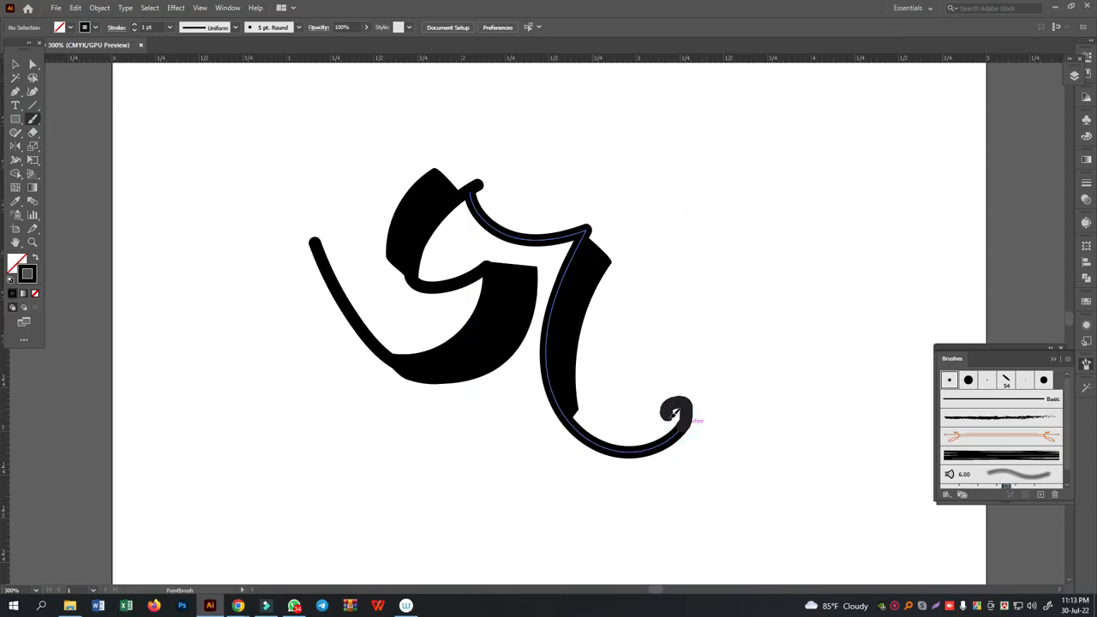
{"action": "key", "text": "ctrl+z"}
{"action": "mouse_move", "coordinate": [686, 424]}
{"action": "left_mouse_down"}
{"action": "mouse_move", "coordinate": [681, 401]}
{"action": "mouse_move", "coordinate": [642, 387]}
{"action": "mouse_move", "coordinate": [648, 415]}
{"action": "mouse_move", "coordinate": [656, 407]}
{"action": "left_mouse_up"}
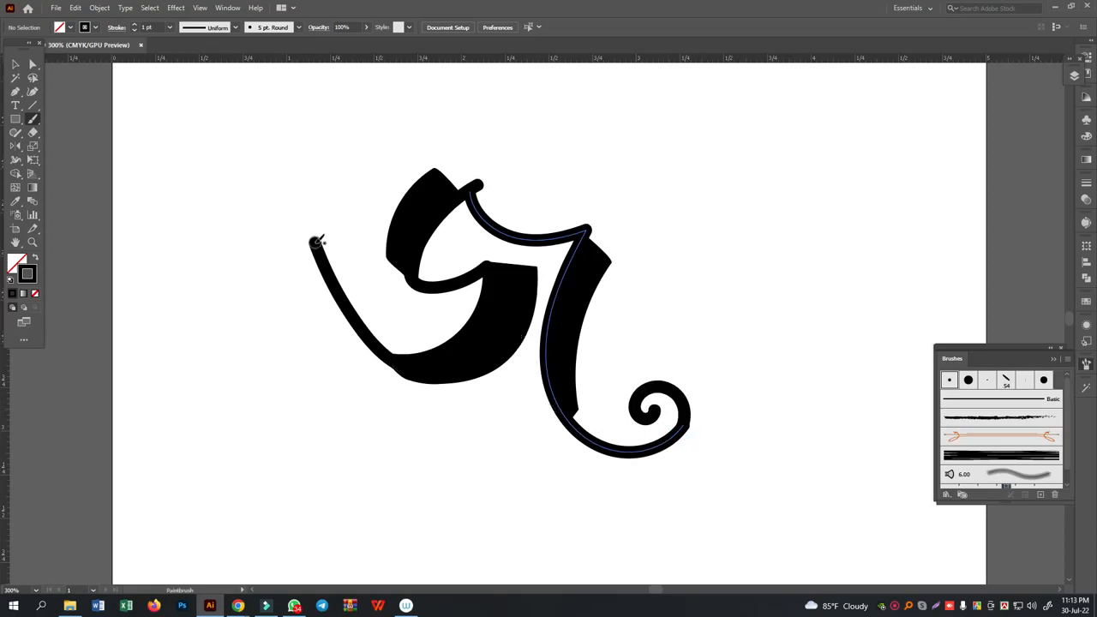
- Paint a matching spiral curl on the upper end of the letter's left tail and a straight horizontal headline across the letter's top
{"action": "mouse_move", "coordinate": [317, 242]}
{"action": "left_mouse_down"}
{"action": "mouse_move", "coordinate": [289, 200]}
{"action": "mouse_move", "coordinate": [246, 208]}
{"action": "mouse_move", "coordinate": [261, 234]}
{"action": "mouse_move", "coordinate": [286, 222]}
{"action": "left_mouse_up"}
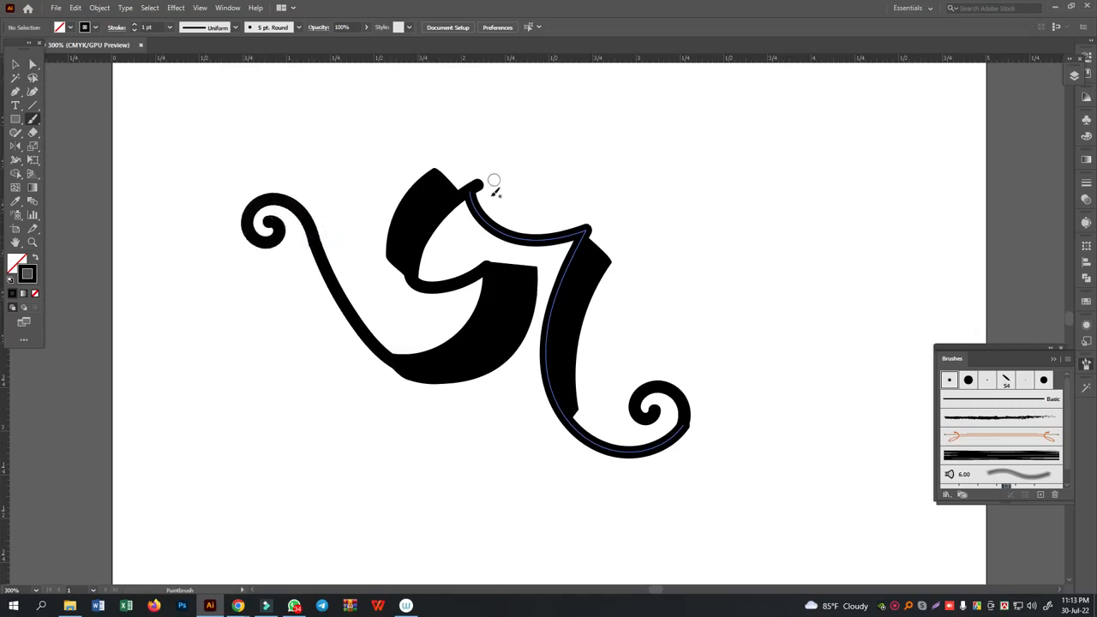
{"action": "scroll", "coordinate": [496, 181], "scroll_direction": "up", "scroll_amount": 2}
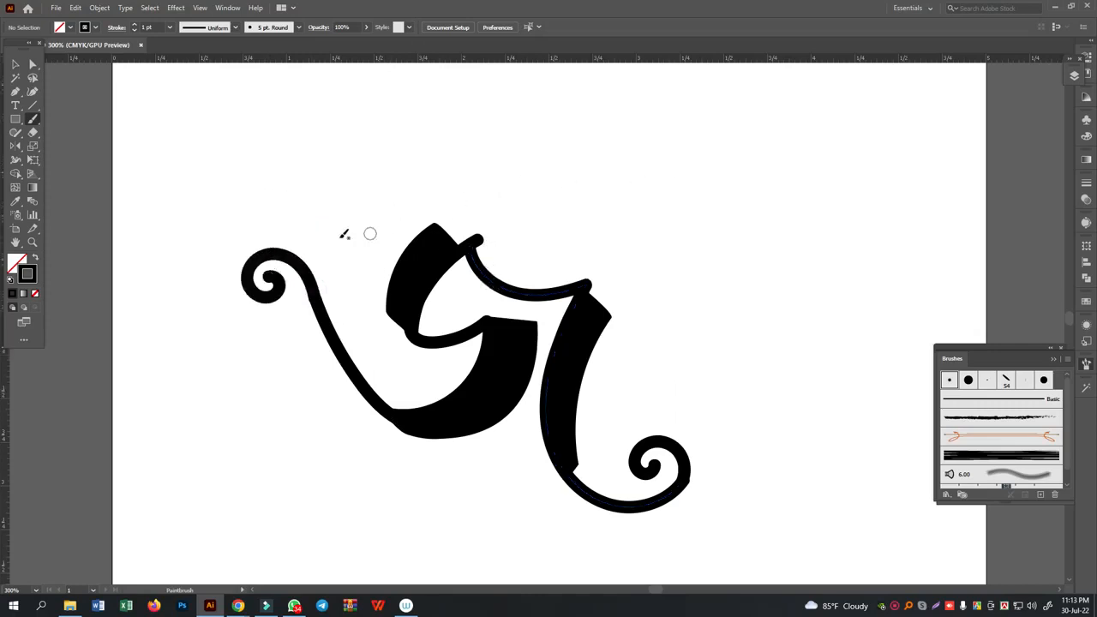
{"action": "left_click_drag", "start_coordinate": [340, 246], "coordinate": [685, 245]}
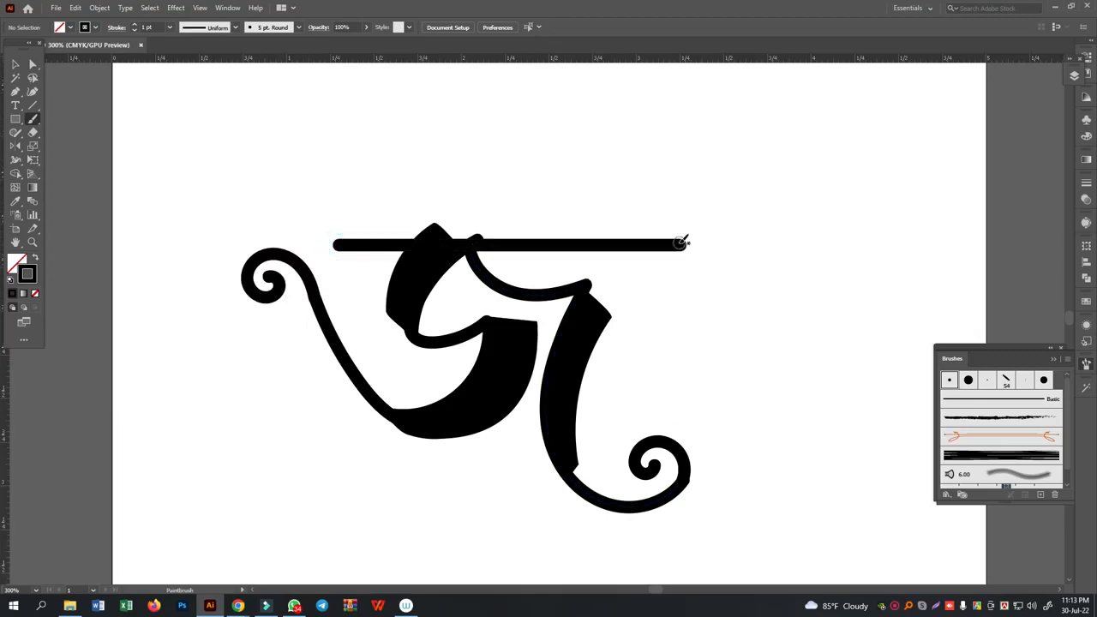
- In Outline view, join the left curl's outer end to the tail's endpoint and adjust the curve handle at the joint
{"action": "left_click", "coordinate": [14, 65]}
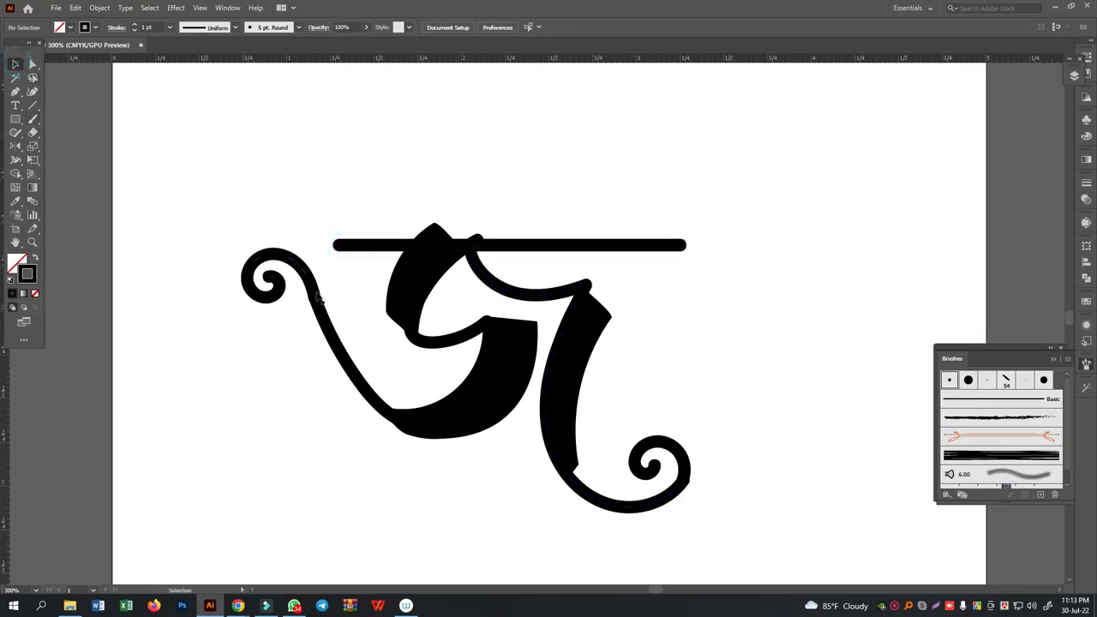
{"action": "left_click", "coordinate": [316, 293]}
{"action": "key", "text": "ctrl+y"}
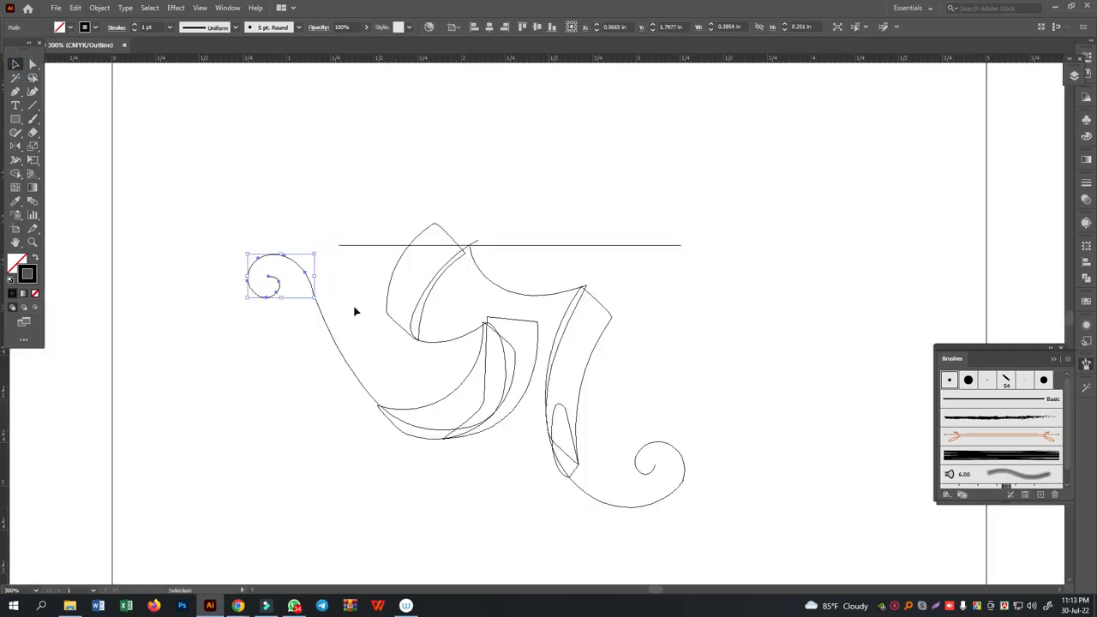
{"action": "key", "text": "ctrl+equal"}
{"action": "key", "text": "ctrl+equal"}
{"action": "key", "text": "ctrl+equal"}
{"action": "key", "text": "ctrl+equal"}
{"action": "key", "text": "ctrl+equal"}
{"action": "key", "text": "ctrl+equal"}
{"action": "key", "text": "ctrl+equal"}
{"action": "left_click_drag", "start_coordinate": [760, 349], "coordinate": [409, 257]}
{"action": "key", "text": "a"}
{"action": "left_click", "coordinate": [543, 271]}
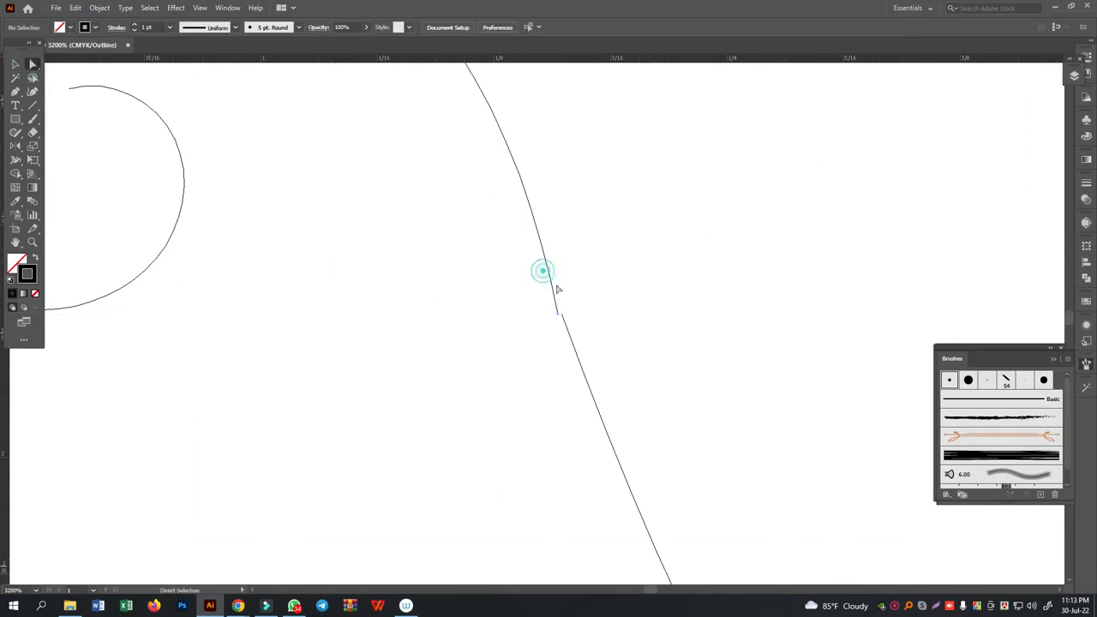
{"action": "left_click", "coordinate": [562, 313]}
{"action": "left_click_drag", "start_coordinate": [578, 300], "coordinate": [539, 342]}
{"action": "right_click", "coordinate": [640, 276]}
{"action": "left_click", "coordinate": [676, 356]}
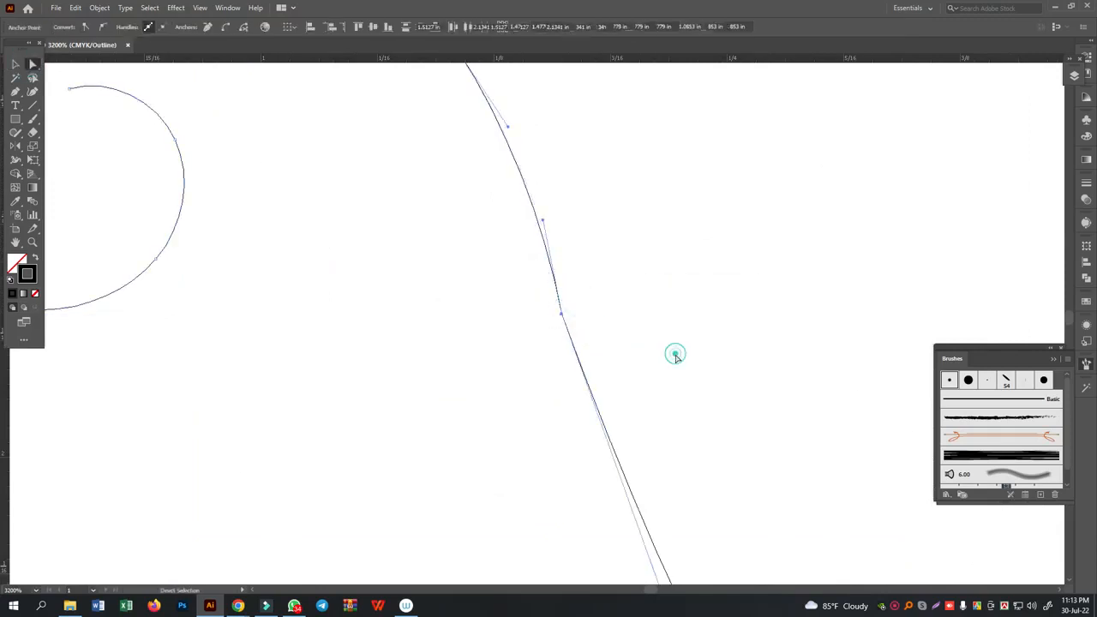
{"action": "left_click_drag", "start_coordinate": [543, 222], "coordinate": [523, 207]}
{"action": "left_click", "coordinate": [634, 276]}
- Join the right curl's outer end to the hooked stem's endpoint and smooth the curve at the joint with its handles
{"action": "key", "text": "ctrl+minus"}
{"action": "key", "text": "ctrl+minus"}
{"action": "key", "text": "ctrl+minus"}
{"action": "key", "text": "ctrl+minus"}
{"action": "key", "text": "ctrl+minus"}
{"action": "left_click_drag", "start_coordinate": [666, 365], "coordinate": [194, 145]}
{"action": "left_click_drag", "start_coordinate": [836, 428], "coordinate": [785, 409]}
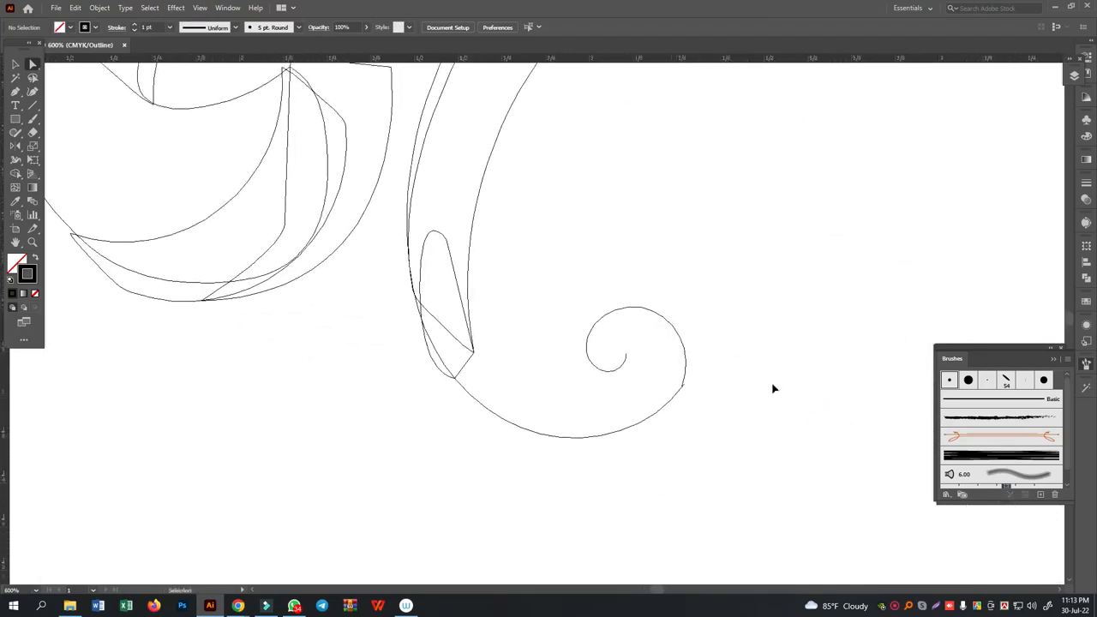
{"action": "key", "text": "ctrl+plus"}
{"action": "key", "text": "ctrl+plus"}
{"action": "key", "text": "ctrl+plus"}
{"action": "key", "text": "ctrl+plus"}
{"action": "left_click_drag", "start_coordinate": [796, 448], "coordinate": [289, 211]}
{"action": "left_click_drag", "start_coordinate": [465, 273], "coordinate": [468, 281]}
{"action": "left_click_drag", "start_coordinate": [637, 358], "coordinate": [630, 367]}
{"action": "left_click", "coordinate": [605, 391]}
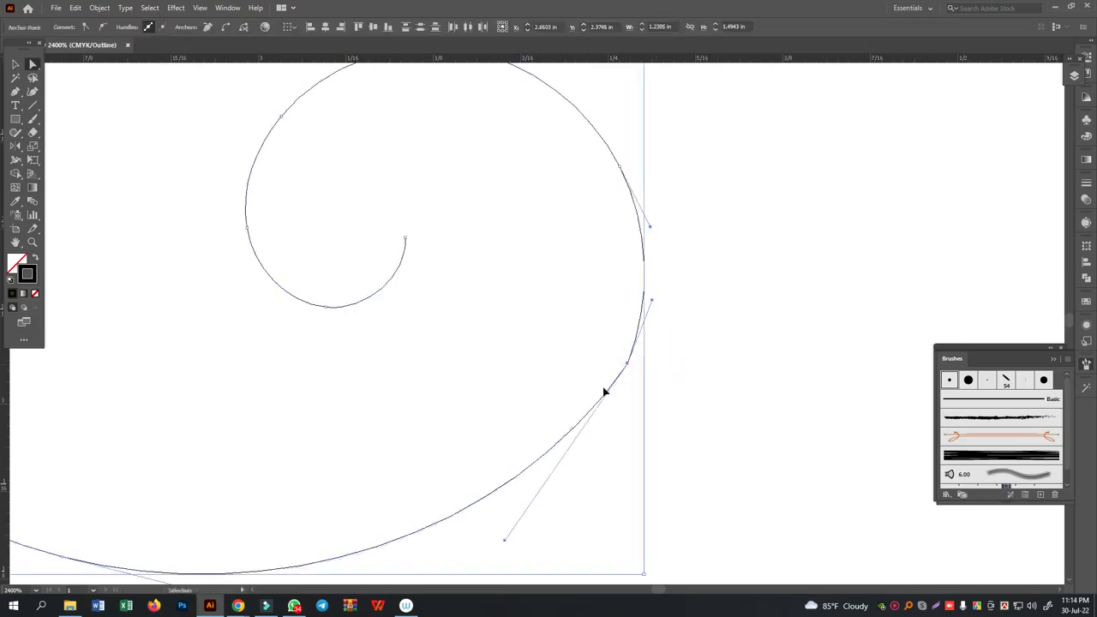
{"action": "left_click_drag", "start_coordinate": [627, 363], "coordinate": [146, 334]}
{"action": "left_click", "coordinate": [683, 342]}
- Switch from Outline back to Preview display and check the whole letter
{"action": "scroll", "coordinate": [685, 343], "scroll_direction": "up", "scroll_amount": 2}
{"action": "scroll", "coordinate": [686, 344], "scroll_direction": "up", "scroll_amount": 1}
{"action": "key", "text": "ctrl+y"}
{"action": "key", "text": "ctrl+minus"}
{"action": "key", "text": "ctrl+minus"}
{"action": "key", "text": "ctrl+minus"}
{"action": "key", "text": "ctrl+minus"}
{"action": "key", "text": "ctrl+minus"}
{"action": "key", "text": "ctrl+minus"}
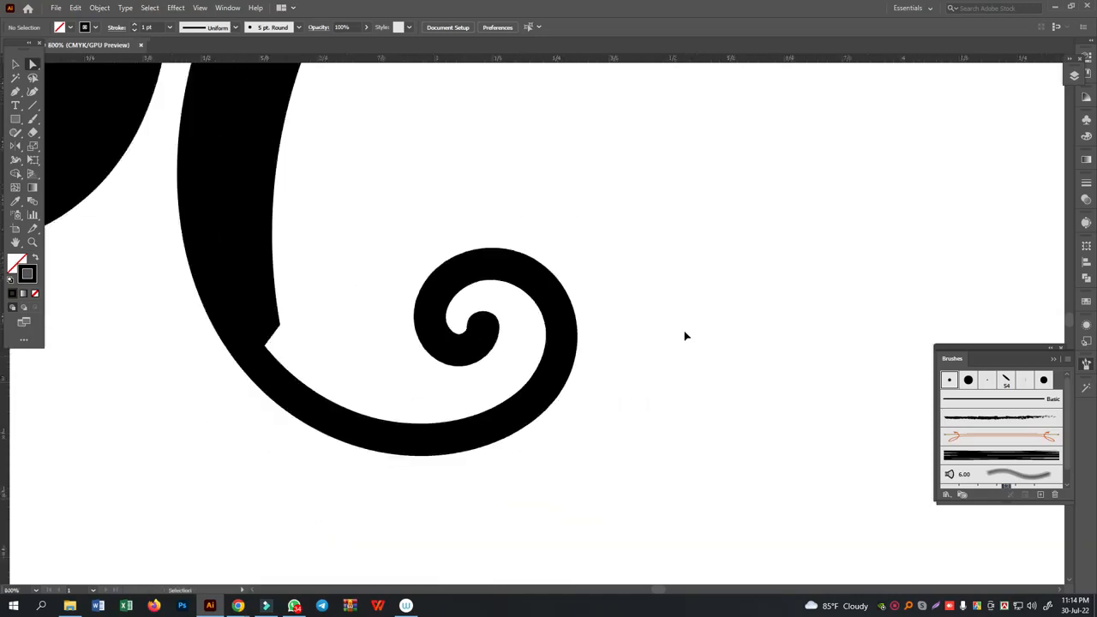
{"action": "left_click_drag", "start_coordinate": [587, 245], "coordinate": [681, 290]}
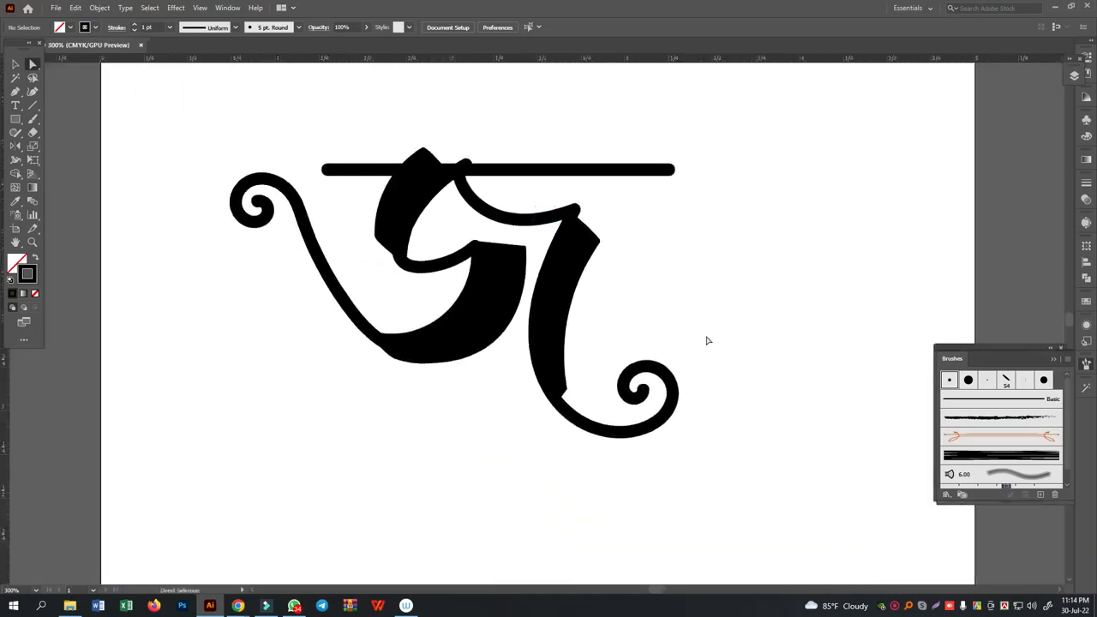
- Select the hooked stem path that ends in the right spiral curl
{"action": "key", "text": "ctrl+plus"}
{"action": "key", "text": "ctrl+plus"}
{"action": "key", "text": "ctrl+plus"}
{"action": "left_click_drag", "start_coordinate": [816, 352], "coordinate": [671, 215]}
{"action": "left_click", "coordinate": [15, 64]}
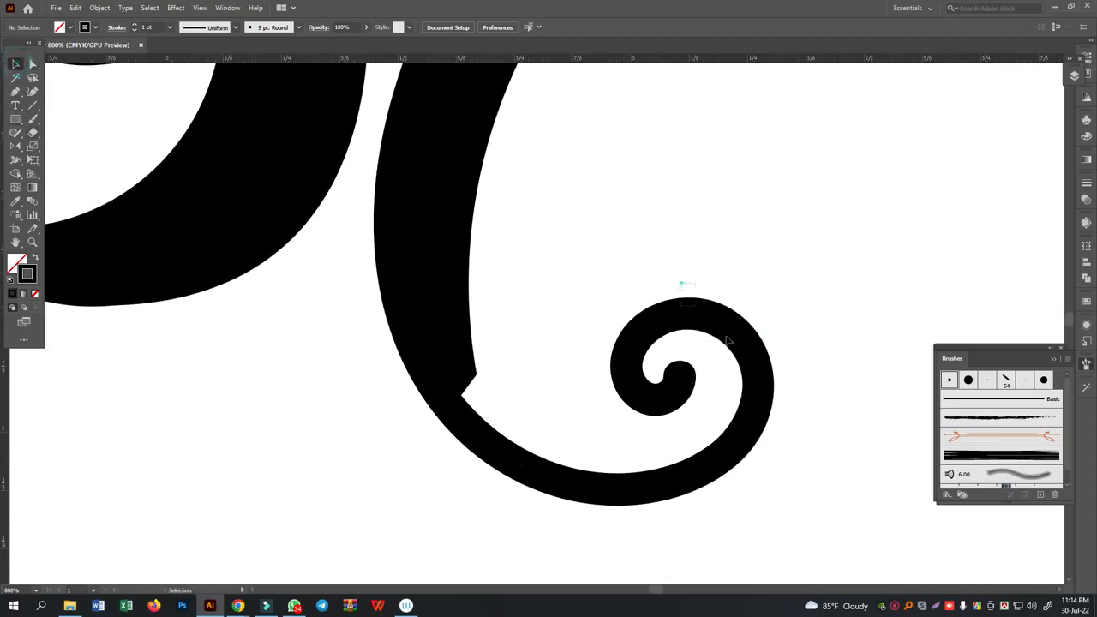
{"action": "left_click", "coordinate": [756, 360]}
{"action": "left_click", "coordinate": [16, 161]}
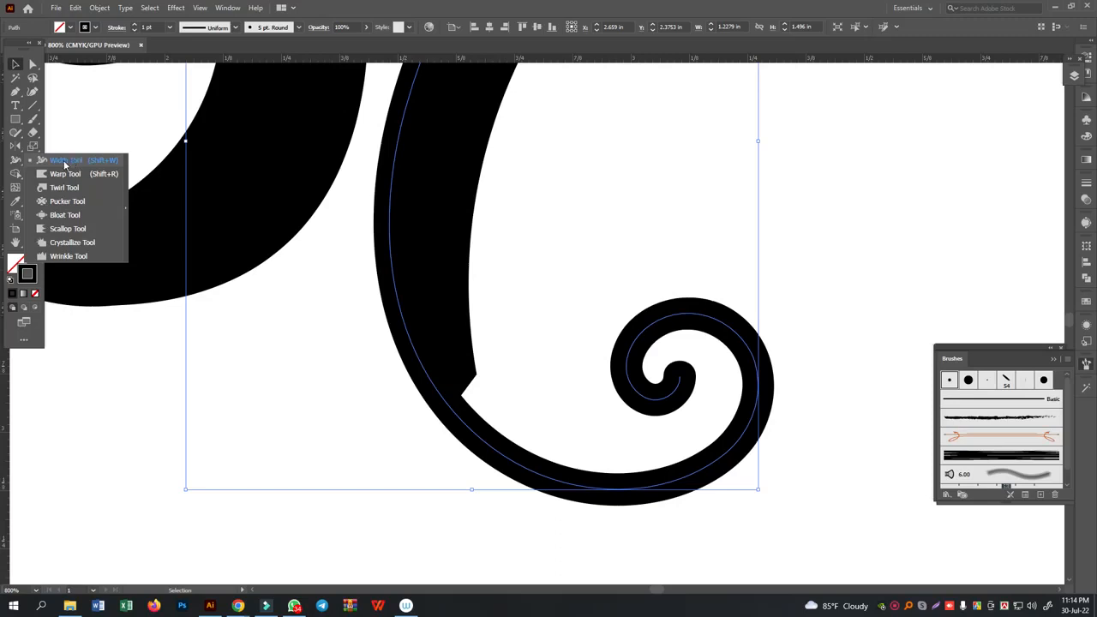
{"action": "left_click", "coordinate": [68, 164]}
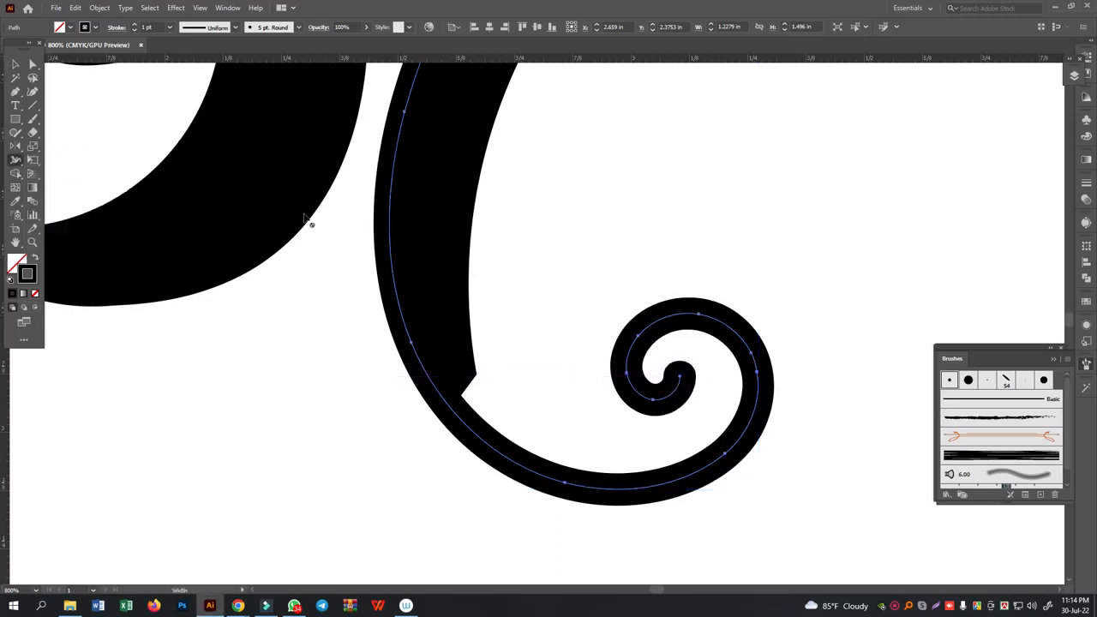
{"action": "left_click", "coordinate": [16, 66]}
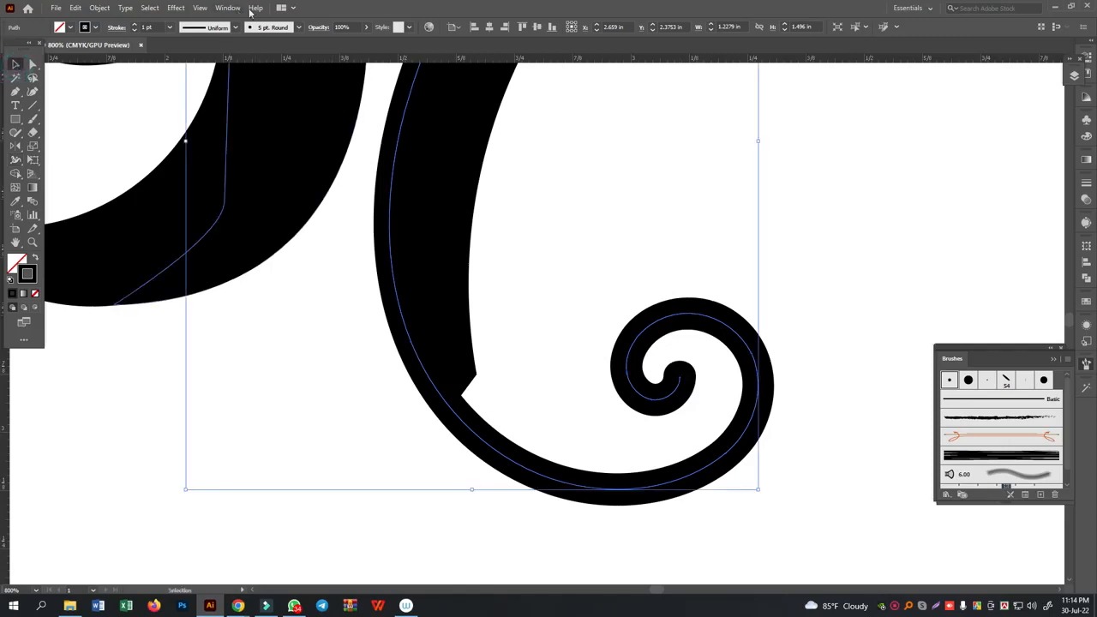
- Give the hooked stem path the Basic brush, a round cap, a round join corner and a 4 pt stroke weight
{"action": "left_click", "coordinate": [296, 28]}
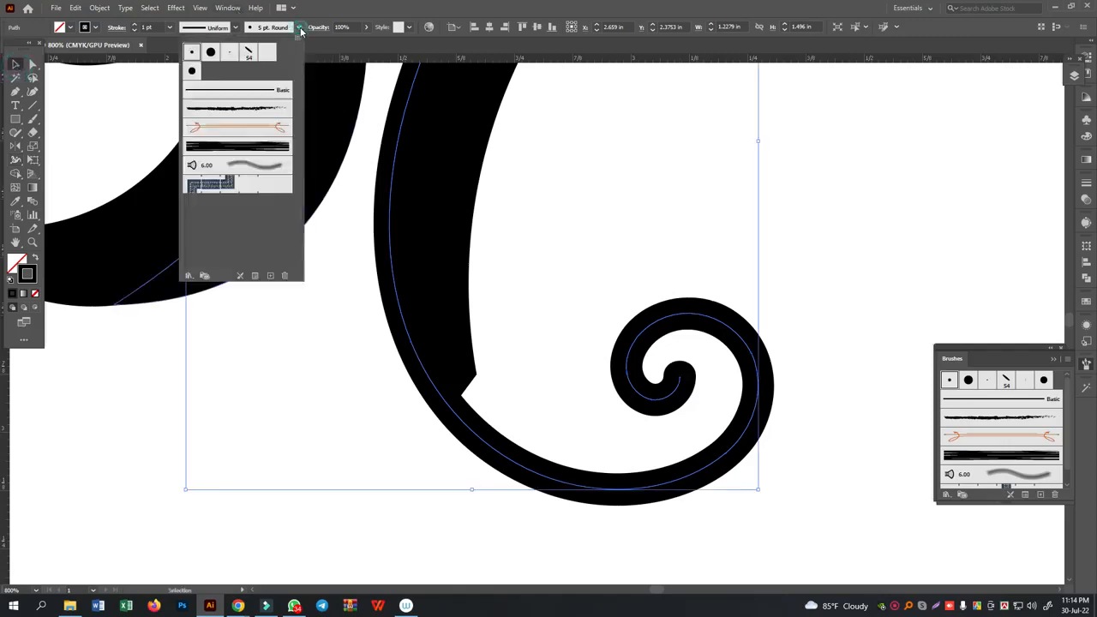
{"action": "left_click", "coordinate": [282, 90]}
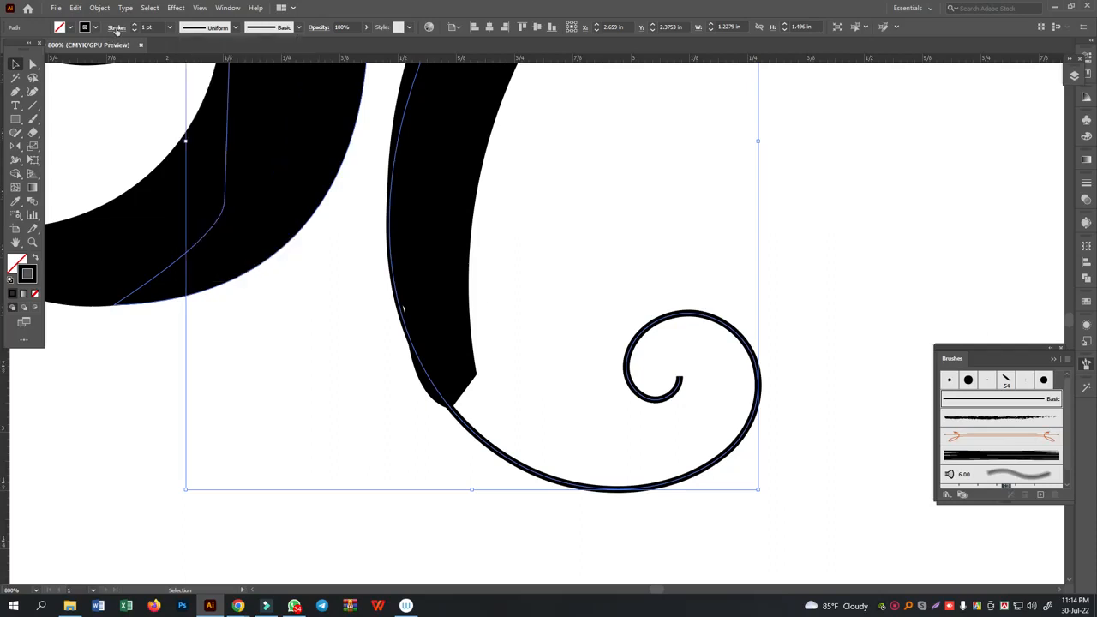
{"action": "left_click", "coordinate": [117, 28]}
{"action": "left_click", "coordinate": [58, 57]}
{"action": "left_click", "coordinate": [56, 71]}
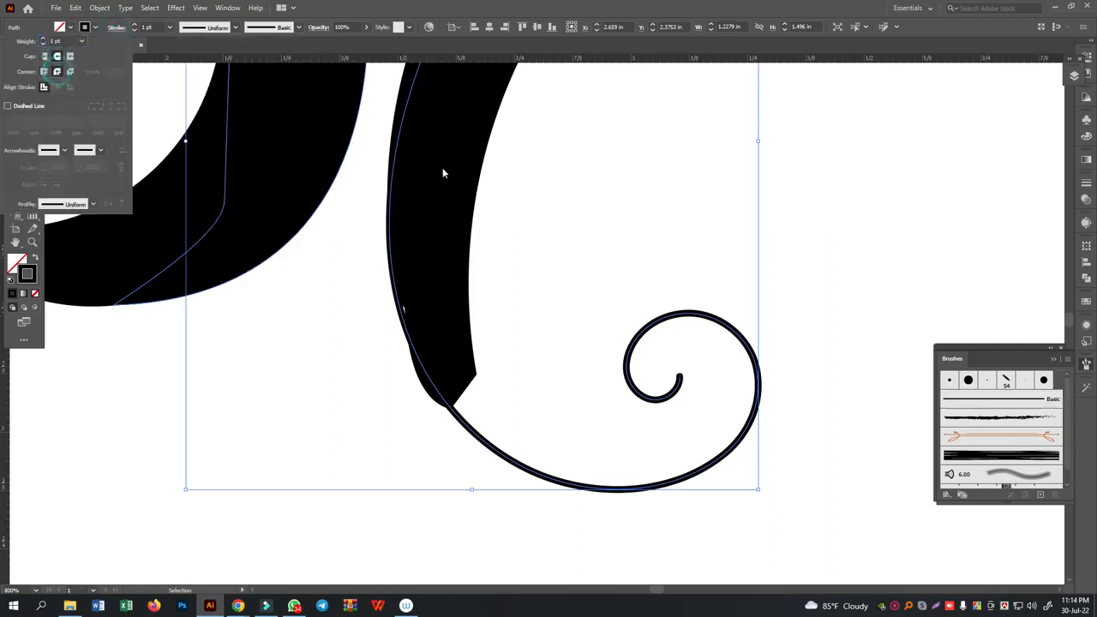
{"action": "left_click", "coordinate": [135, 27]}
{"action": "left_click", "coordinate": [135, 27]}
{"action": "left_click", "coordinate": [135, 28]}
{"action": "left_click", "coordinate": [135, 26]}
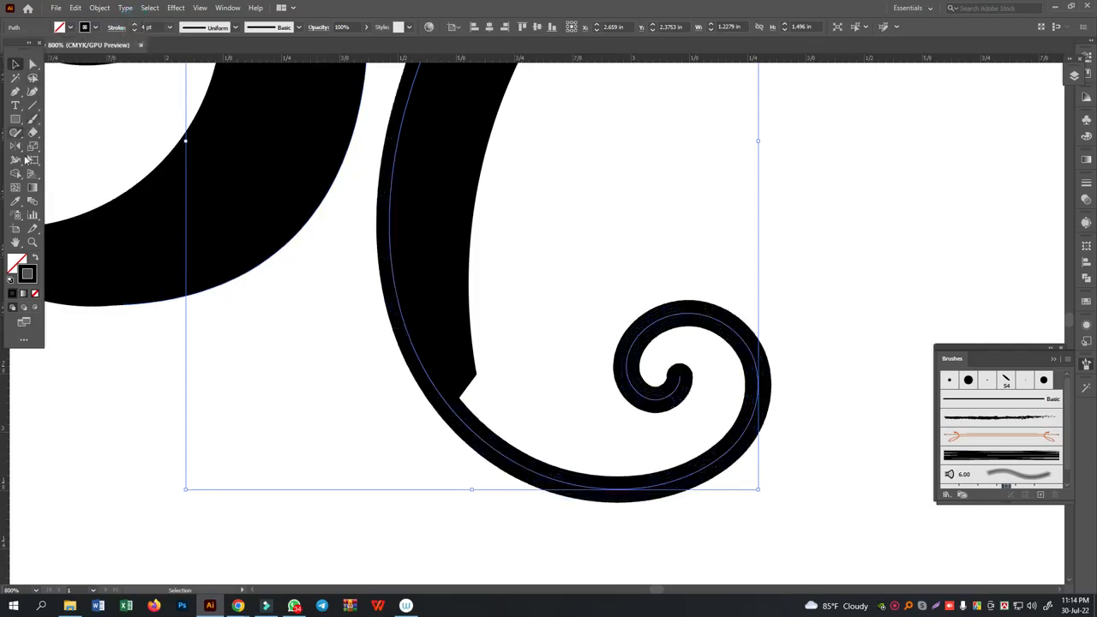
- With the Width tool, widen the right curl's inner end to about 6.4 pt and adjust the stroke's width just below the thickened stem
{"action": "left_click", "coordinate": [16, 160]}
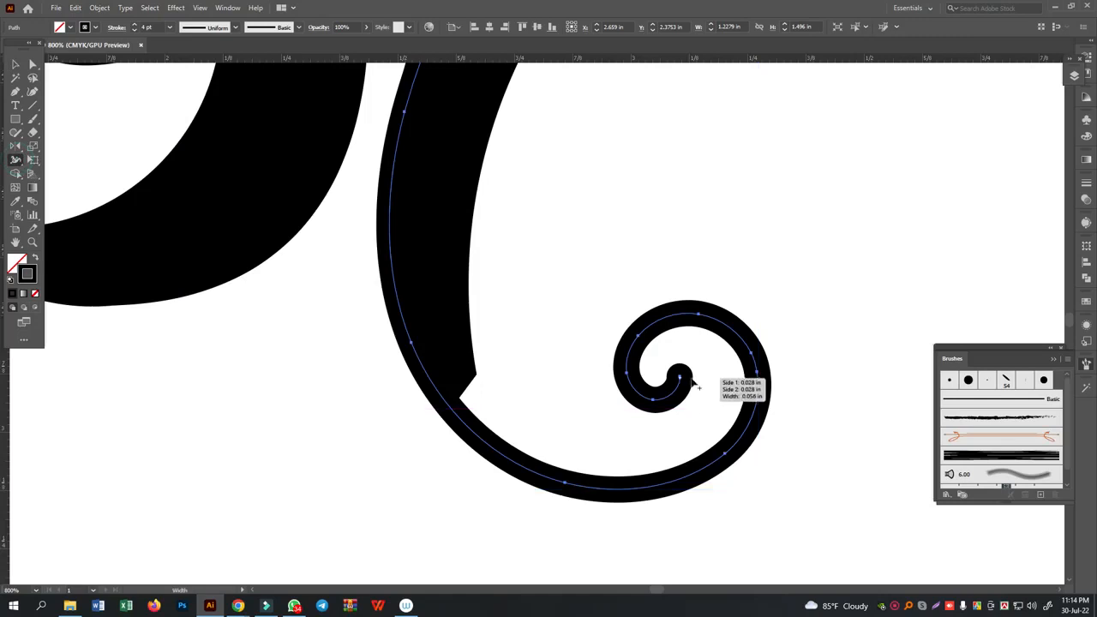
{"action": "left_click_drag", "start_coordinate": [681, 379], "coordinate": [707, 389]}
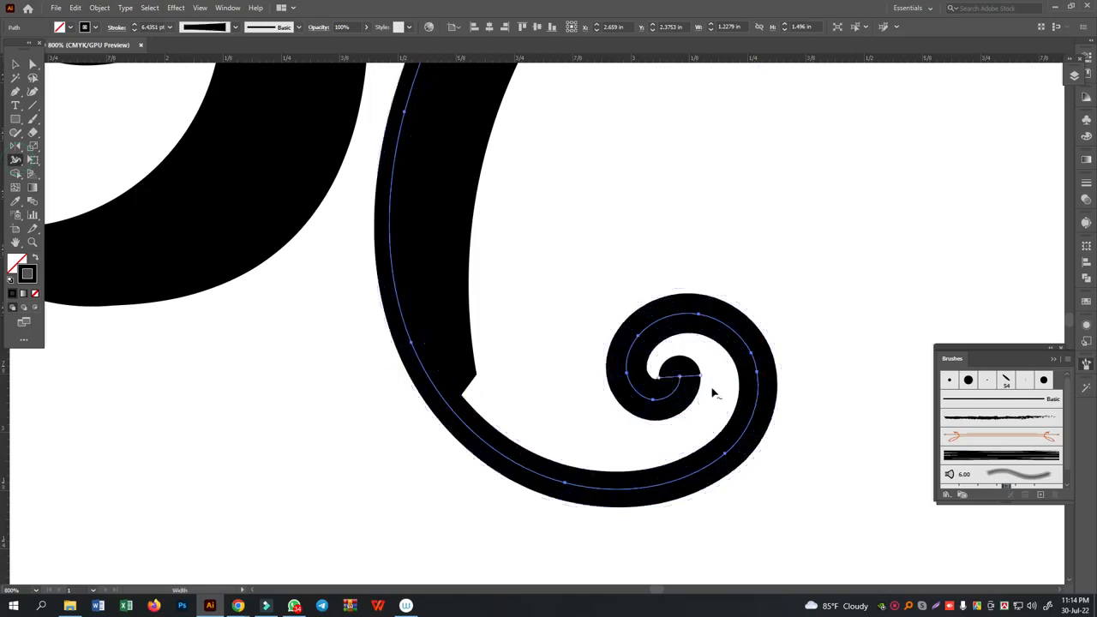
{"action": "left_click_drag", "start_coordinate": [459, 420], "coordinate": [463, 420]}
- Narrow the middle of the upper connecting arc with the Width tool, and widen its upper tip and the corner above the stem
{"action": "scroll", "coordinate": [515, 409], "scroll_direction": "up", "scroll_amount": 10}
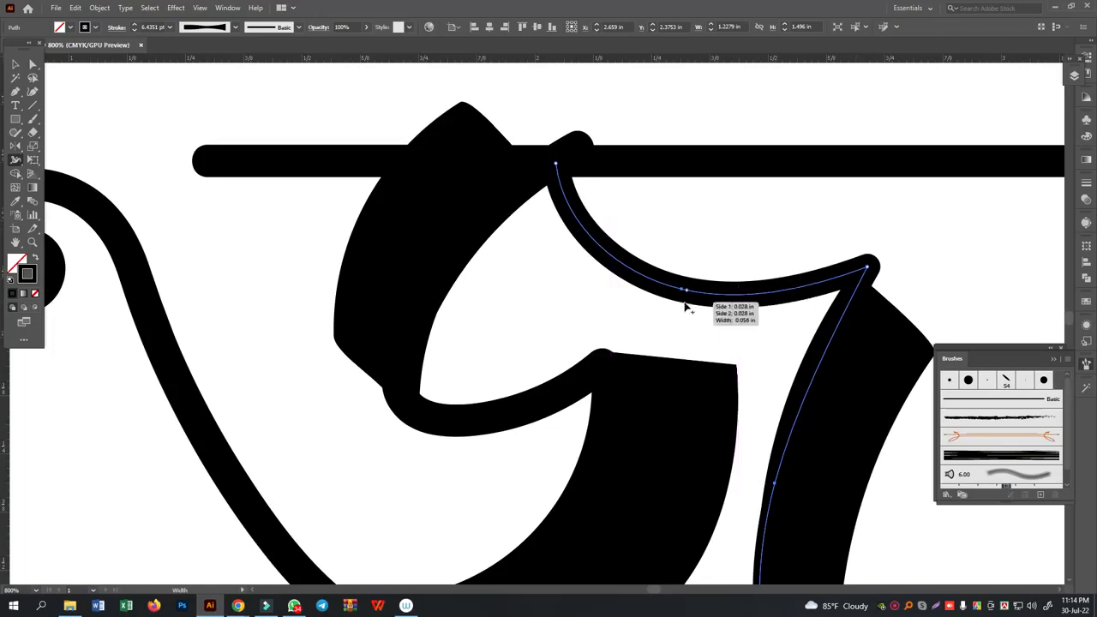
{"action": "left_click_drag", "start_coordinate": [686, 307], "coordinate": [686, 299]}
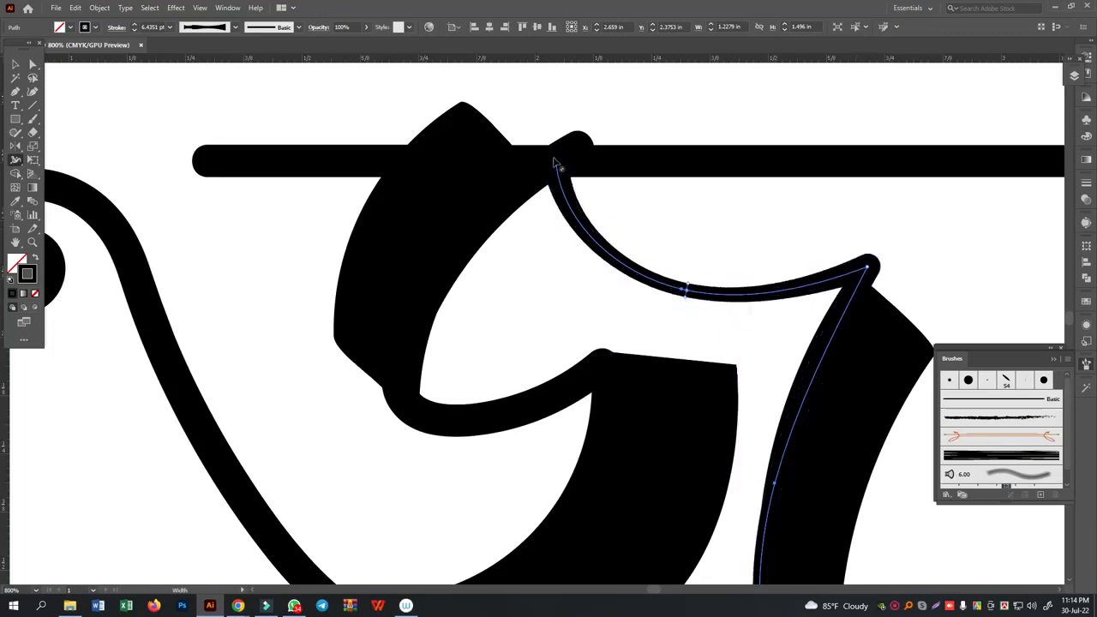
{"action": "left_click_drag", "start_coordinate": [573, 164], "coordinate": [590, 168]}
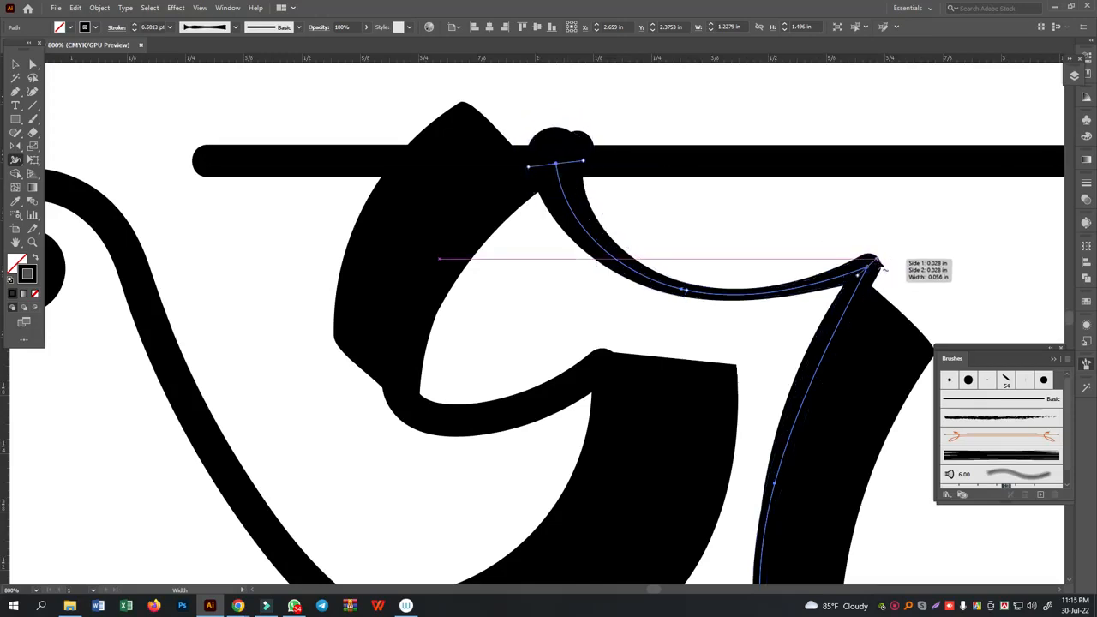
{"action": "left_click_drag", "start_coordinate": [875, 257], "coordinate": [887, 255]}
- Copy the hooked stem's variable-width stroke onto the left letter path with the Eyedropper
{"action": "scroll", "coordinate": [889, 292], "scroll_direction": "down", "scroll_amount": 2}
{"action": "left_click", "coordinate": [15, 64]}
{"action": "left_click", "coordinate": [390, 330]}
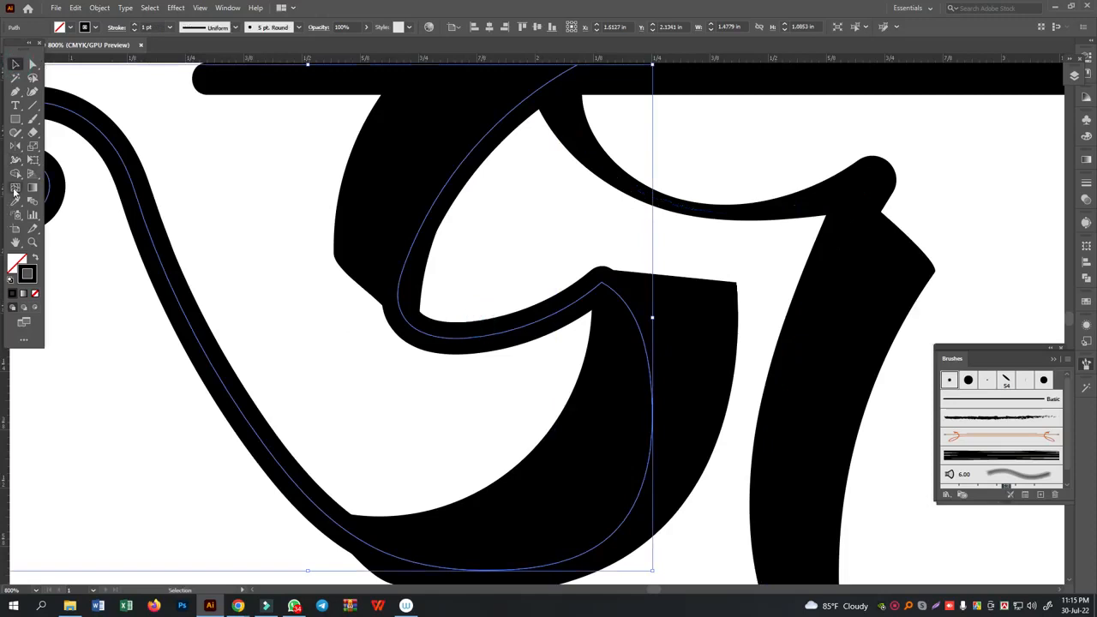
{"action": "left_click", "coordinate": [15, 203]}
{"action": "left_click", "coordinate": [689, 208]}
{"action": "mouse_move", "coordinate": [227, 202]}
{"action": "left_mouse_down"}
{"action": "mouse_move", "coordinate": [314, 224]}
{"action": "mouse_move", "coordinate": [465, 228]}
{"action": "mouse_move", "coordinate": [331, 181]}
{"action": "mouse_move", "coordinate": [345, 224]}
{"action": "mouse_move", "coordinate": [288, 350]}
{"action": "left_mouse_up"}
- With the Width tool, widen the left tail's lower part and shift the narrow width point at its base along into the thick bowl
{"action": "left_click", "coordinate": [31, 65]}
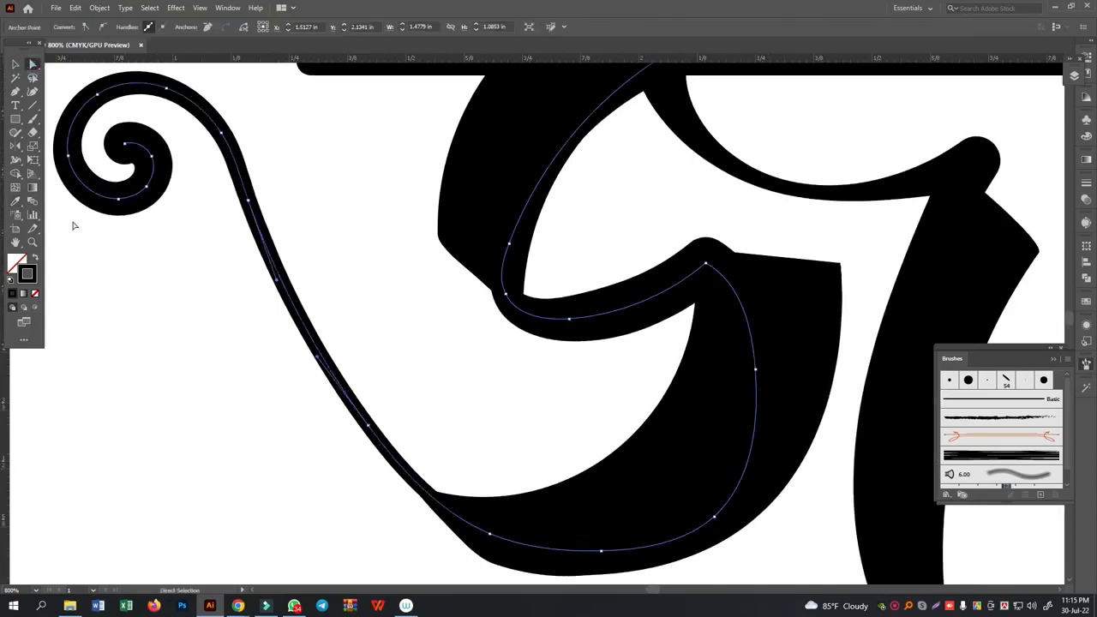
{"action": "left_click", "coordinate": [16, 161]}
{"action": "left_click", "coordinate": [63, 165]}
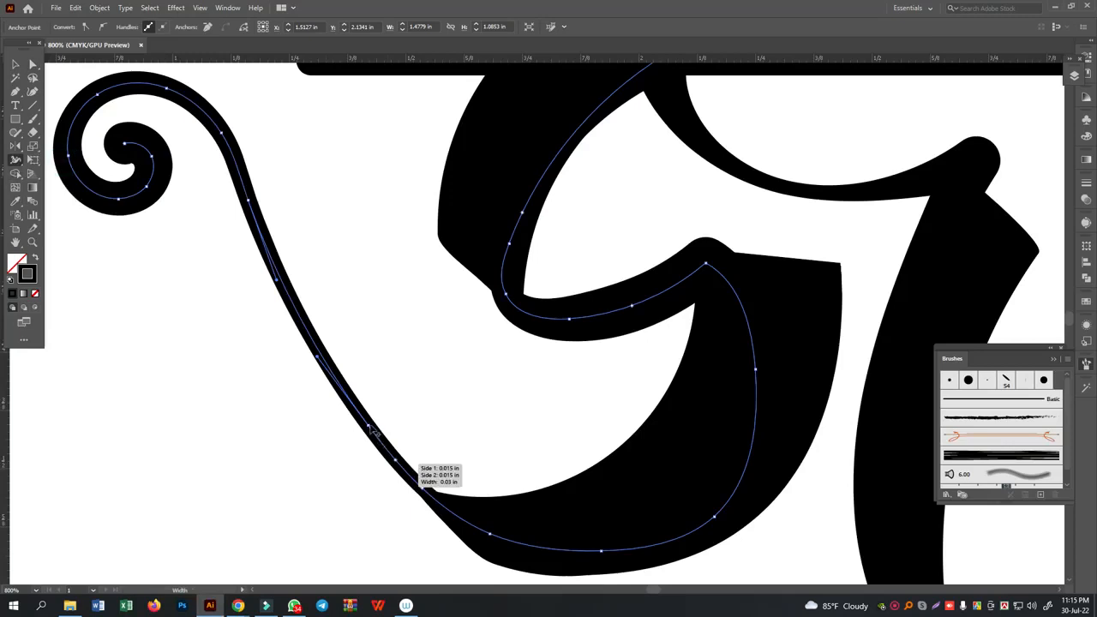
{"action": "left_click_drag", "start_coordinate": [371, 433], "coordinate": [351, 414]}
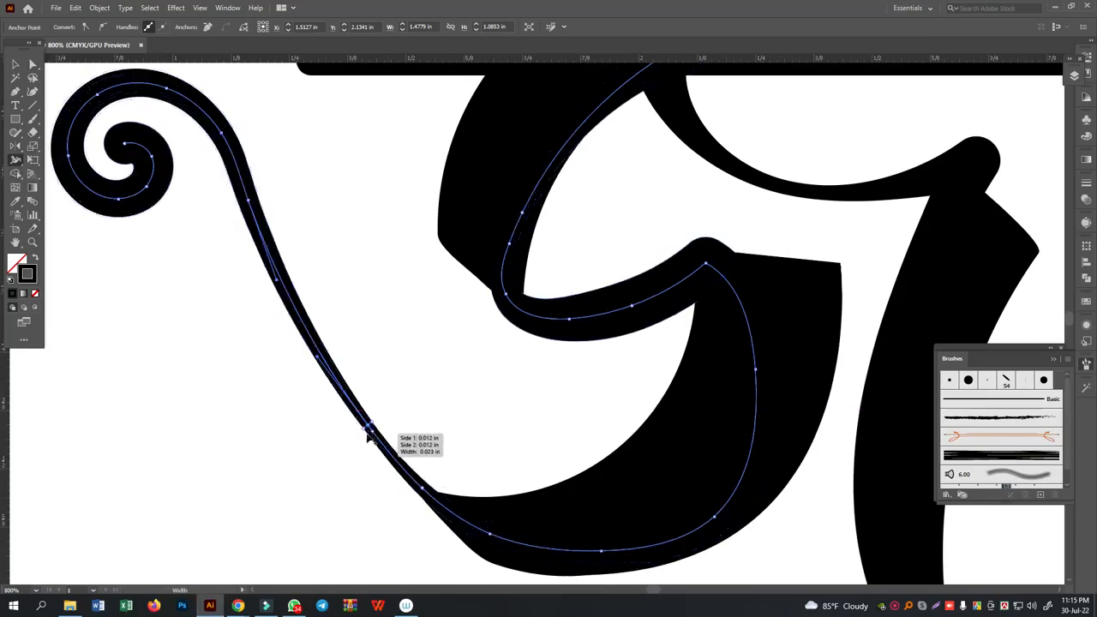
{"action": "left_click_drag", "start_coordinate": [371, 423], "coordinate": [379, 422]}
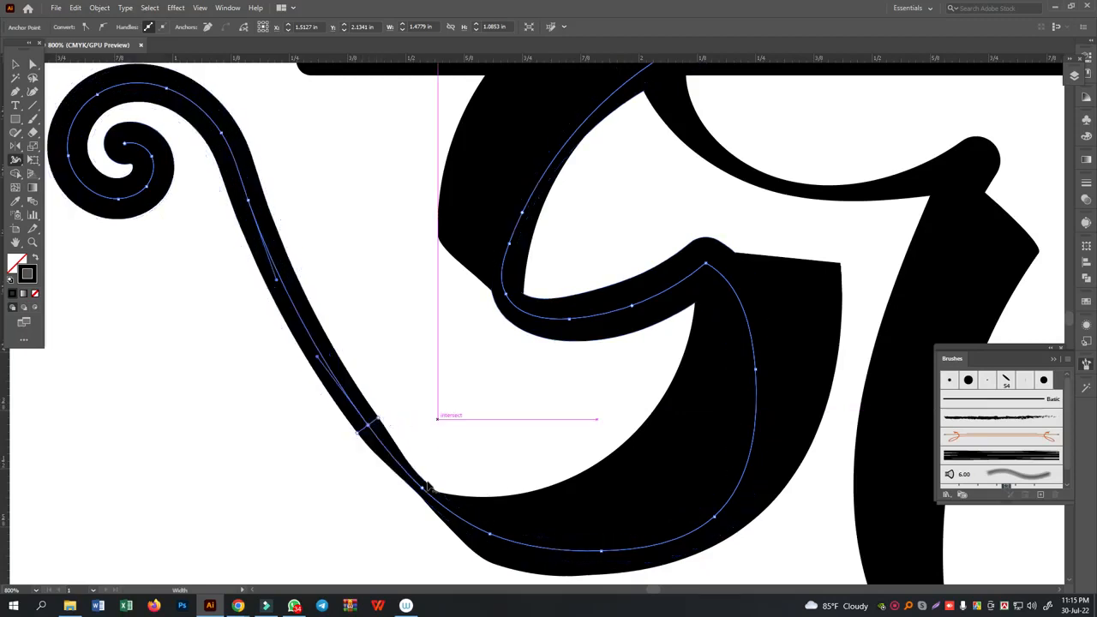
{"action": "mouse_move", "coordinate": [426, 489]}
{"action": "left_mouse_down"}
{"action": "mouse_move", "coordinate": [470, 522]}
{"action": "mouse_move", "coordinate": [585, 554]}
{"action": "left_mouse_up"}
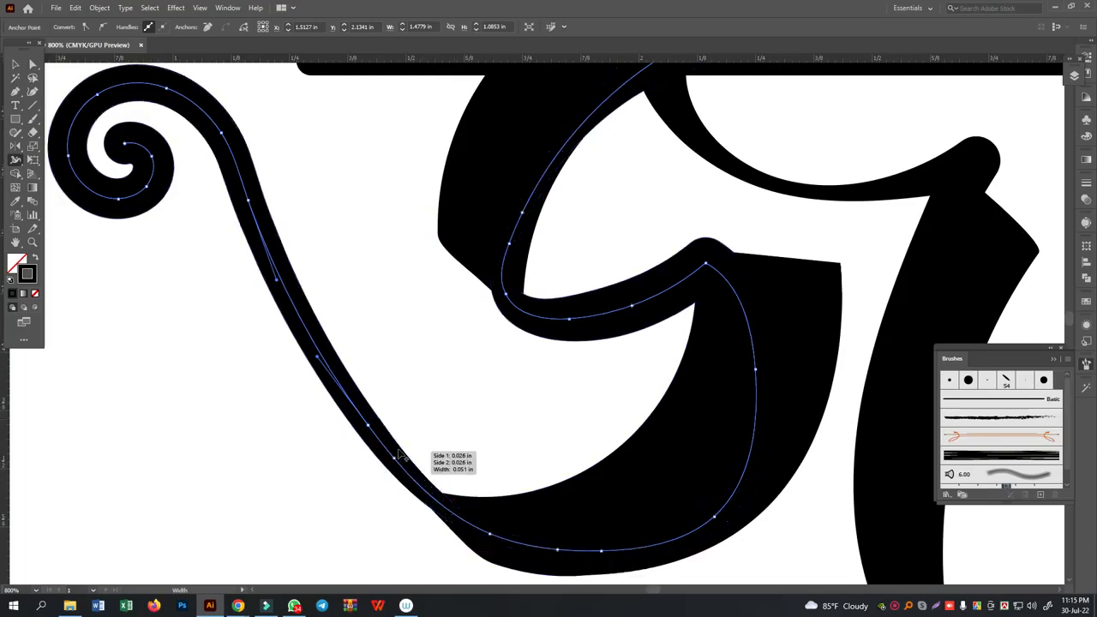
- With the Width tool, shift the left tail's width point up along the stroke and narrow the short arc leading into the thick bowl
{"action": "left_click_drag", "start_coordinate": [371, 430], "coordinate": [306, 334]}
{"action": "scroll", "coordinate": [496, 392], "scroll_direction": "up", "scroll_amount": 2}
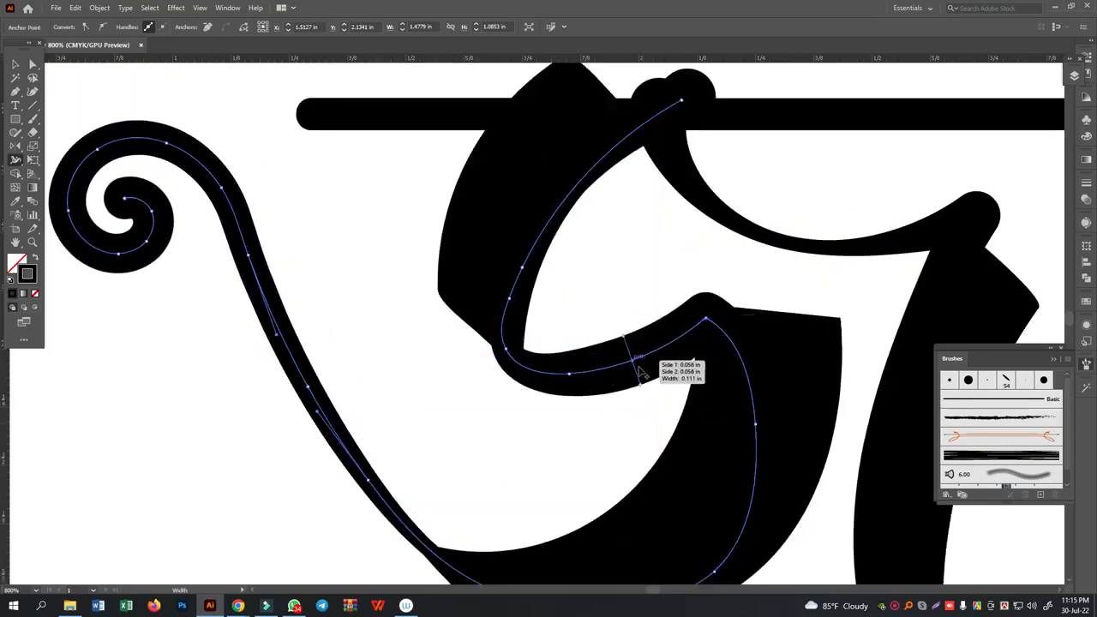
{"action": "left_click_drag", "start_coordinate": [639, 387], "coordinate": [650, 383]}
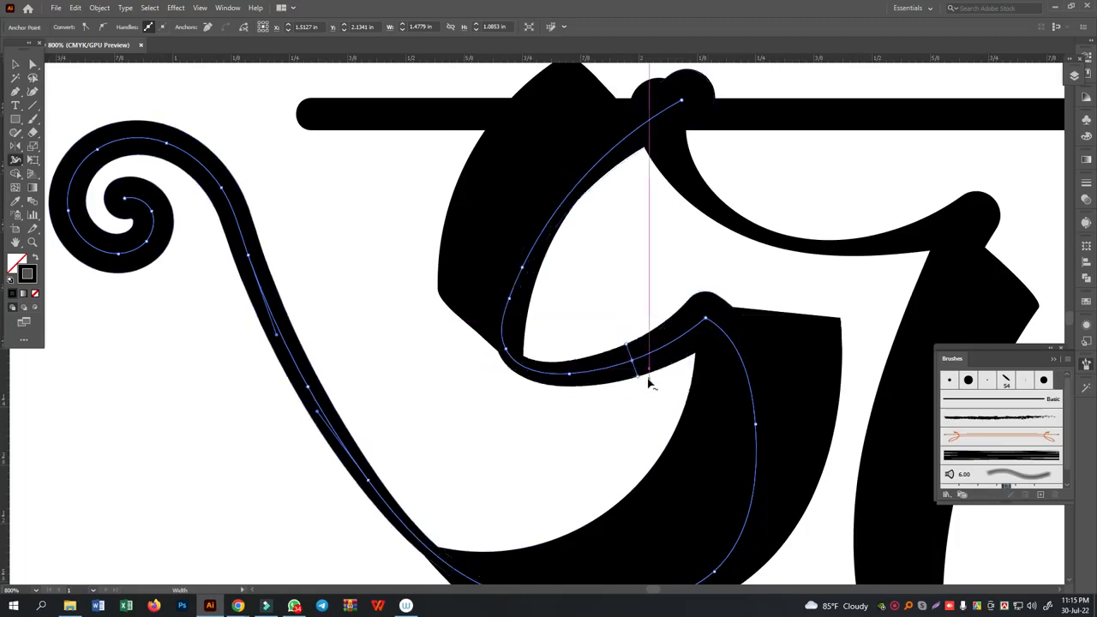
{"action": "scroll", "coordinate": [649, 386], "scroll_direction": "up", "scroll_amount": 1}
{"action": "scroll", "coordinate": [650, 388], "scroll_direction": "down", "scroll_amount": 4}
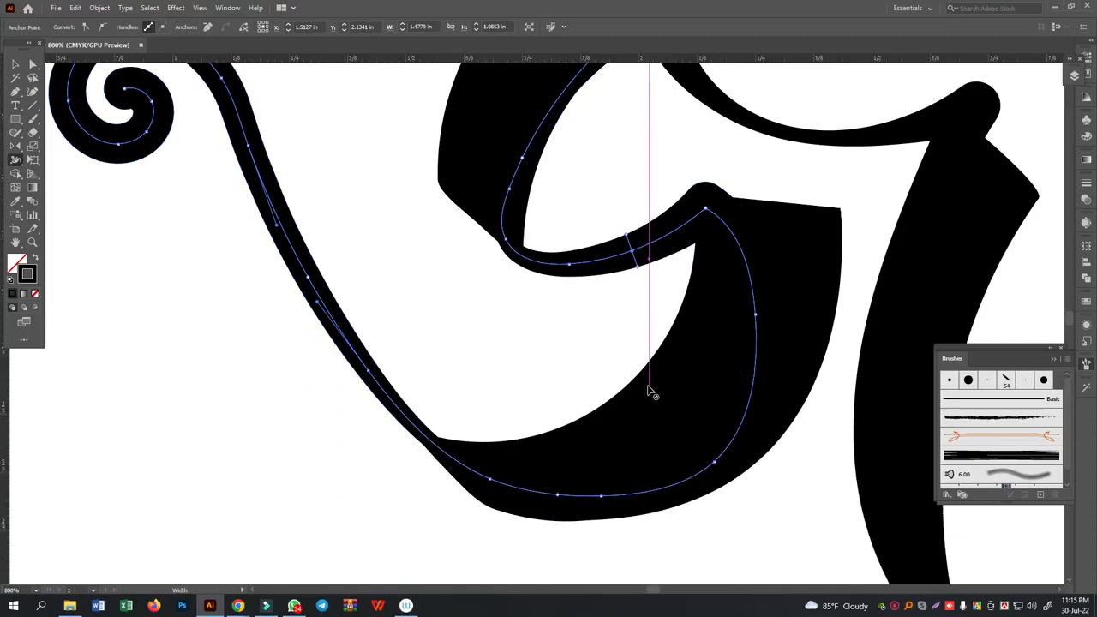
{"action": "scroll", "coordinate": [649, 393], "scroll_direction": "down", "scroll_amount": 3}
{"action": "left_click", "coordinate": [16, 67]}
{"action": "left_click", "coordinate": [954, 165]}
{"action": "left_click_drag", "start_coordinate": [957, 169], "coordinate": [703, 176]}
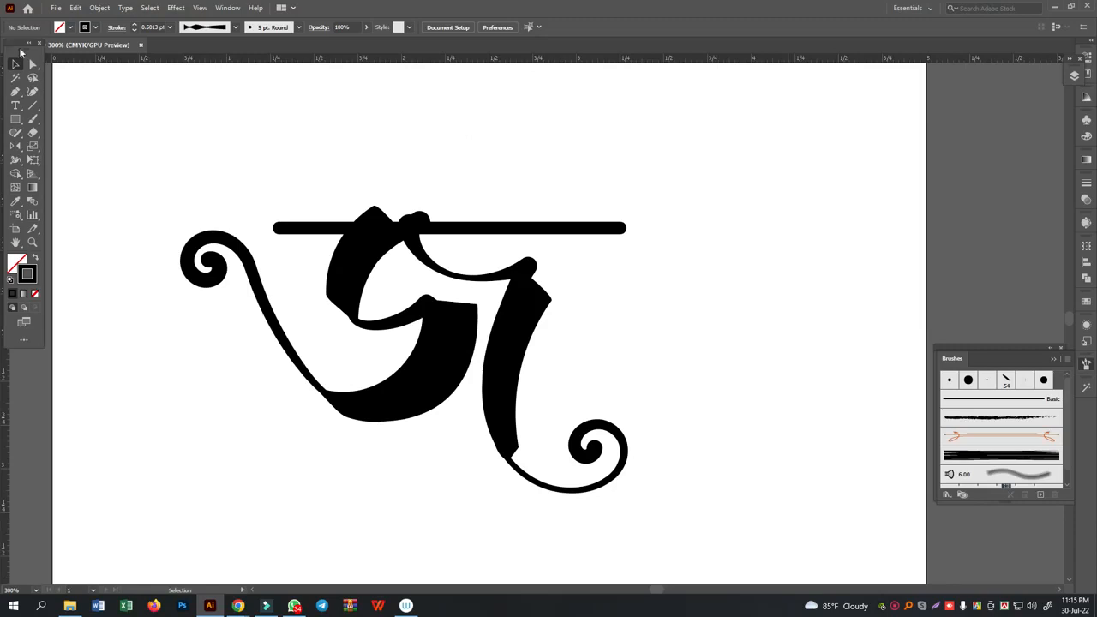
- Paint a spiral curl rising from the left tail over the letter and copy the right letter's variable-width stroke onto it with the Eyedropper
{"action": "left_click", "coordinate": [31, 119]}
{"action": "mouse_move", "coordinate": [257, 276]}
{"action": "left_mouse_down"}
{"action": "mouse_move", "coordinate": [254, 202]}
{"action": "mouse_move", "coordinate": [308, 145]}
{"action": "mouse_move", "coordinate": [372, 158]}
{"action": "mouse_move", "coordinate": [371, 194]}
{"action": "mouse_move", "coordinate": [333, 204]}
{"action": "mouse_move", "coordinate": [337, 177]}
{"action": "left_mouse_up"}
{"action": "left_click", "coordinate": [15, 66]}
{"action": "left_click_drag", "start_coordinate": [311, 106], "coordinate": [366, 183]}
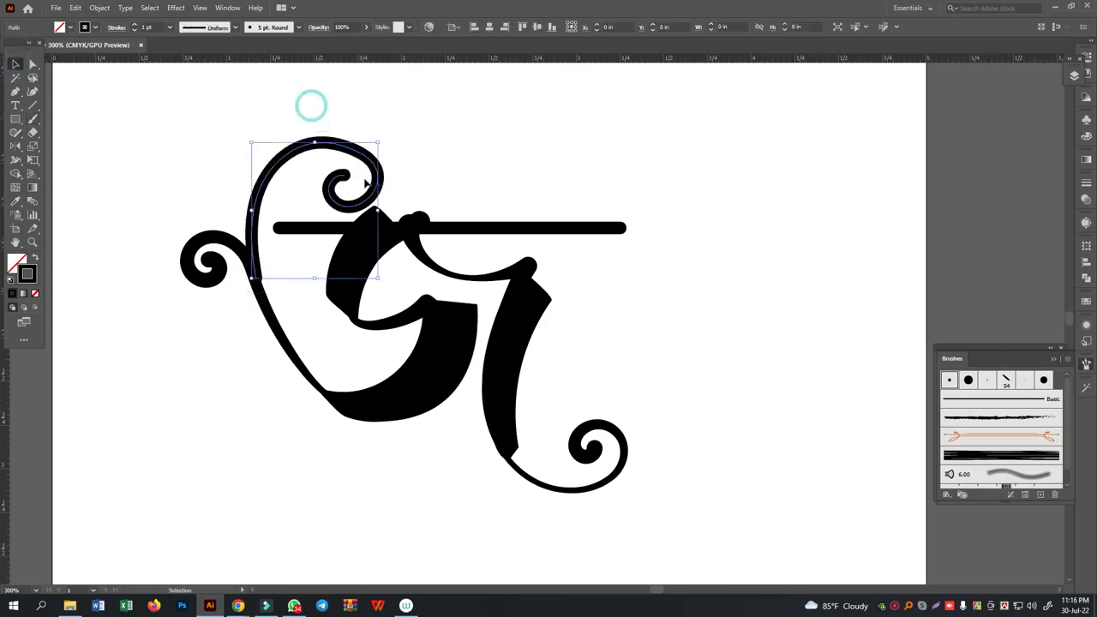
{"action": "left_click", "coordinate": [15, 201]}
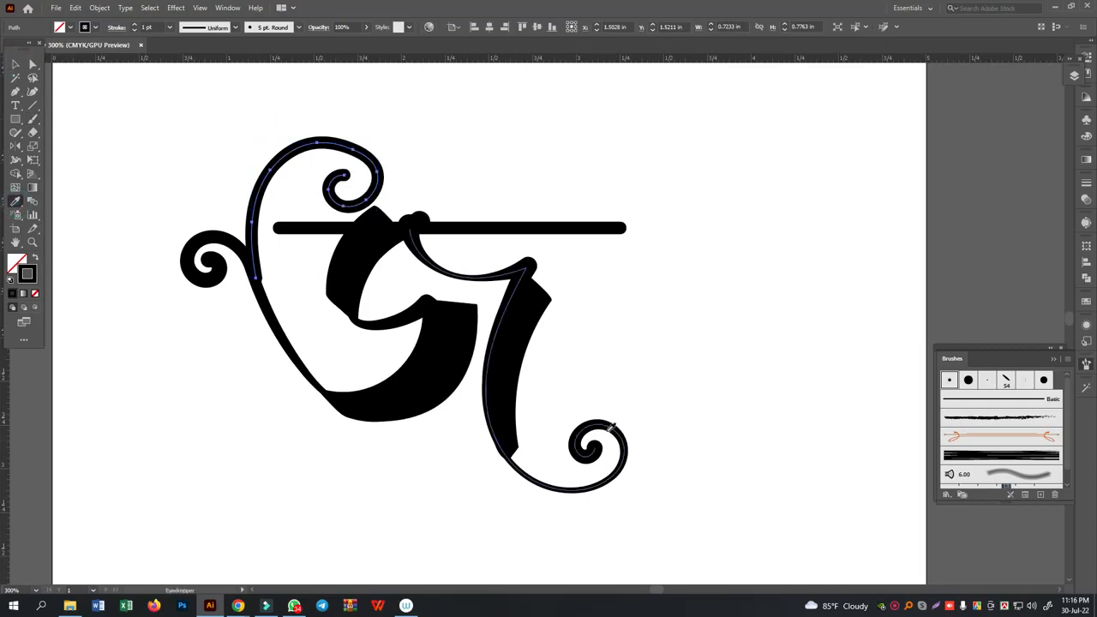
{"action": "left_click", "coordinate": [604, 433]}
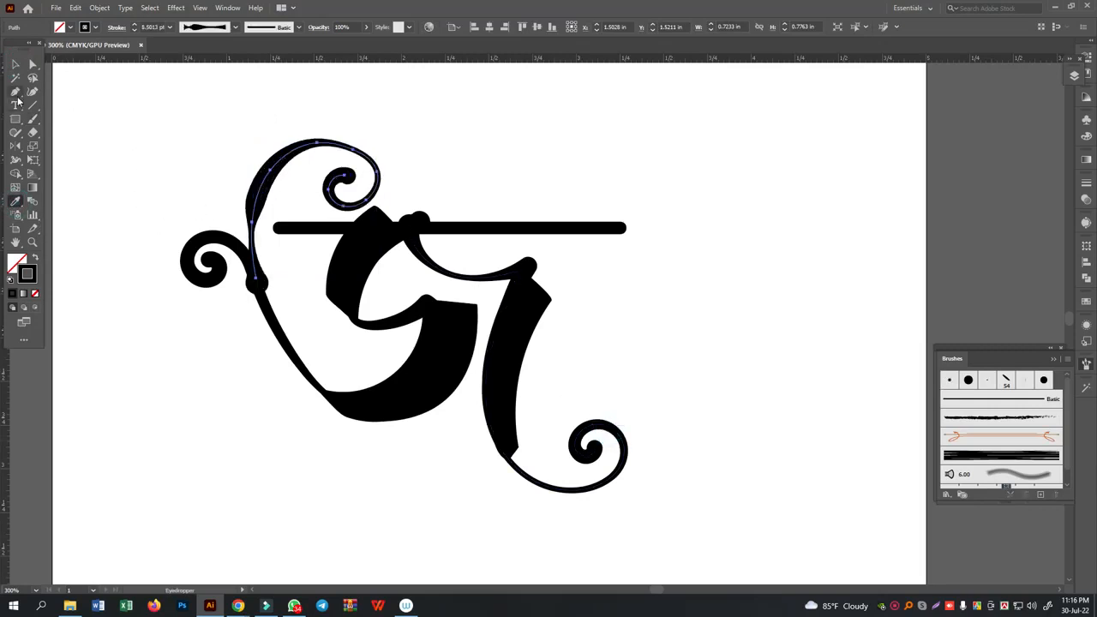
- Even out the new upper curl's stroke with the Width tool, slimming its left bulge and base and thickening its top bend
{"action": "left_click", "coordinate": [16, 160]}
{"action": "mouse_move", "coordinate": [259, 198]}
{"action": "left_mouse_down"}
{"action": "mouse_move", "coordinate": [258, 277]}
{"action": "mouse_move", "coordinate": [275, 169]}
{"action": "mouse_move", "coordinate": [300, 163]}
{"action": "mouse_move", "coordinate": [296, 153]}
{"action": "left_mouse_up"}
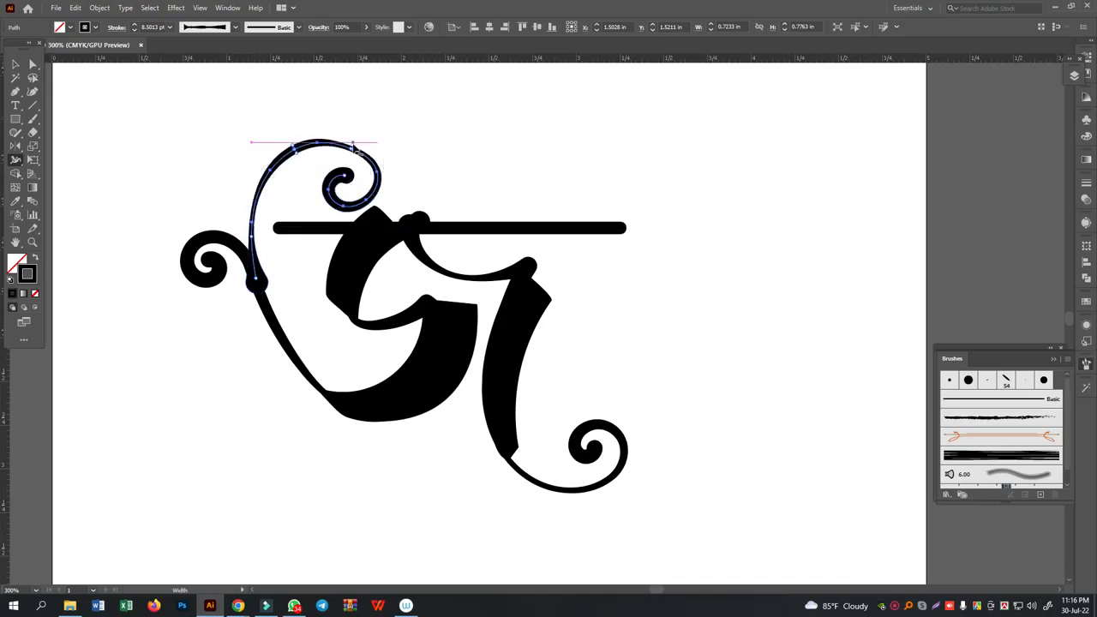
{"action": "left_click_drag", "start_coordinate": [351, 150], "coordinate": [359, 156]}
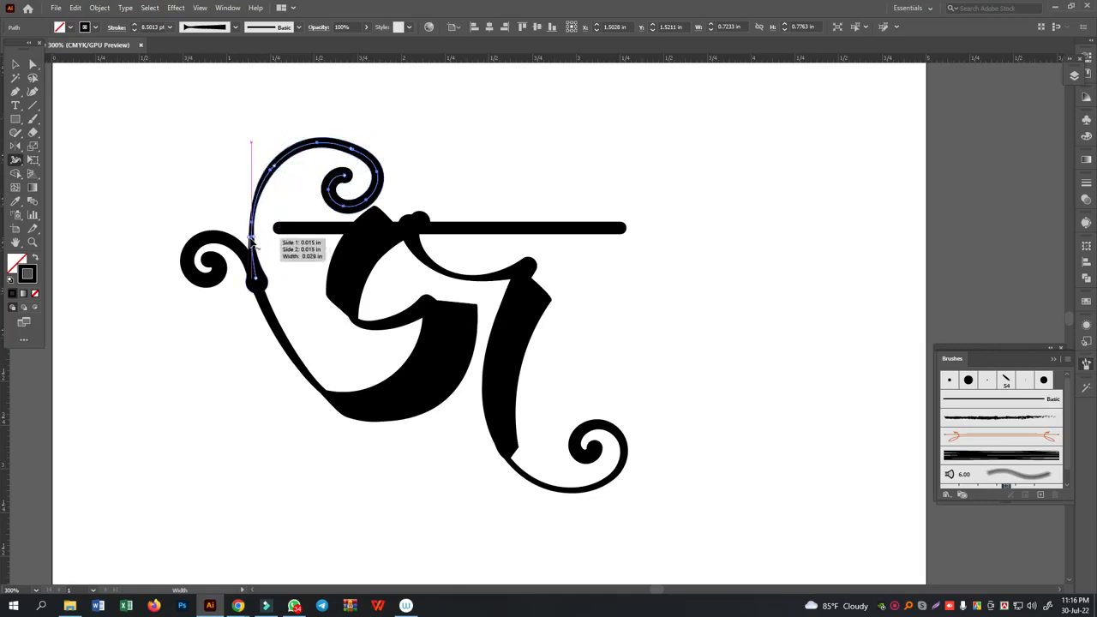
{"action": "mouse_move", "coordinate": [250, 236]}
{"action": "left_mouse_down"}
{"action": "mouse_move", "coordinate": [246, 250]}
{"action": "mouse_move", "coordinate": [244, 222]}
{"action": "left_mouse_up"}
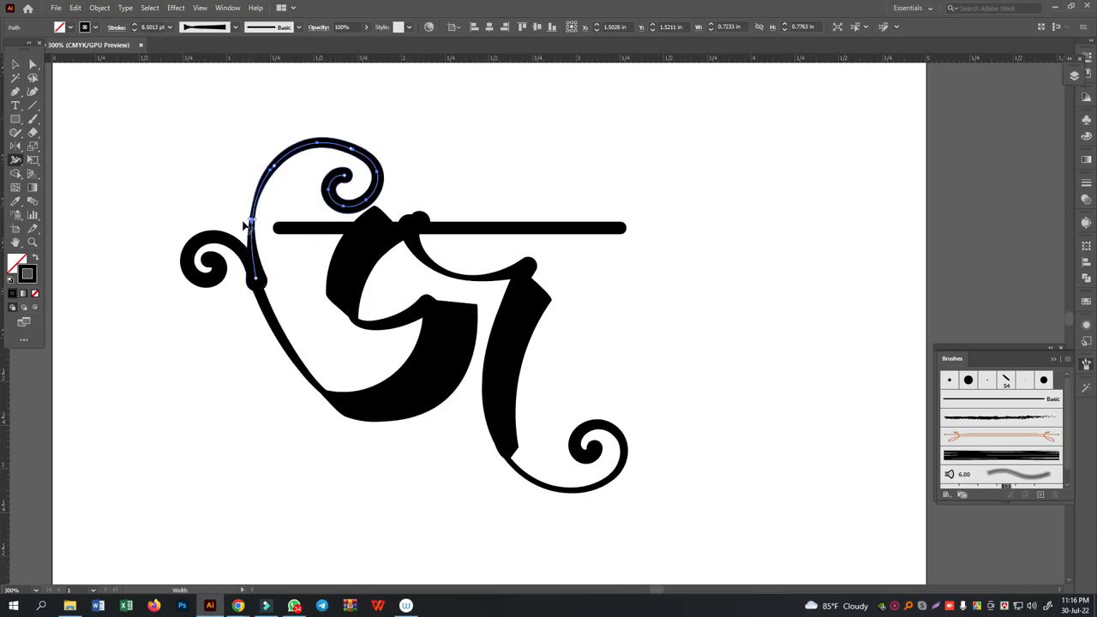
{"action": "left_click_drag", "start_coordinate": [266, 280], "coordinate": [259, 281]}
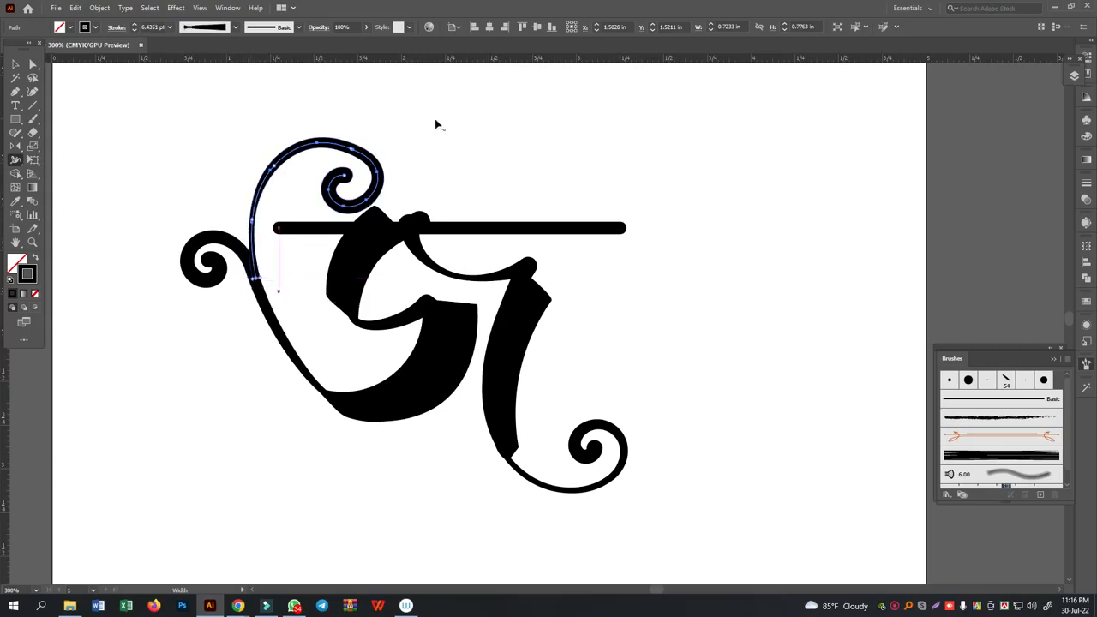
- Smooth the upper curl's top bend by moving its anchor point slightly upward with the Direct Selection tool
{"action": "left_click", "coordinate": [34, 64]}
{"action": "left_click", "coordinate": [536, 115]}
{"action": "left_click_drag", "start_coordinate": [380, 132], "coordinate": [354, 155]}
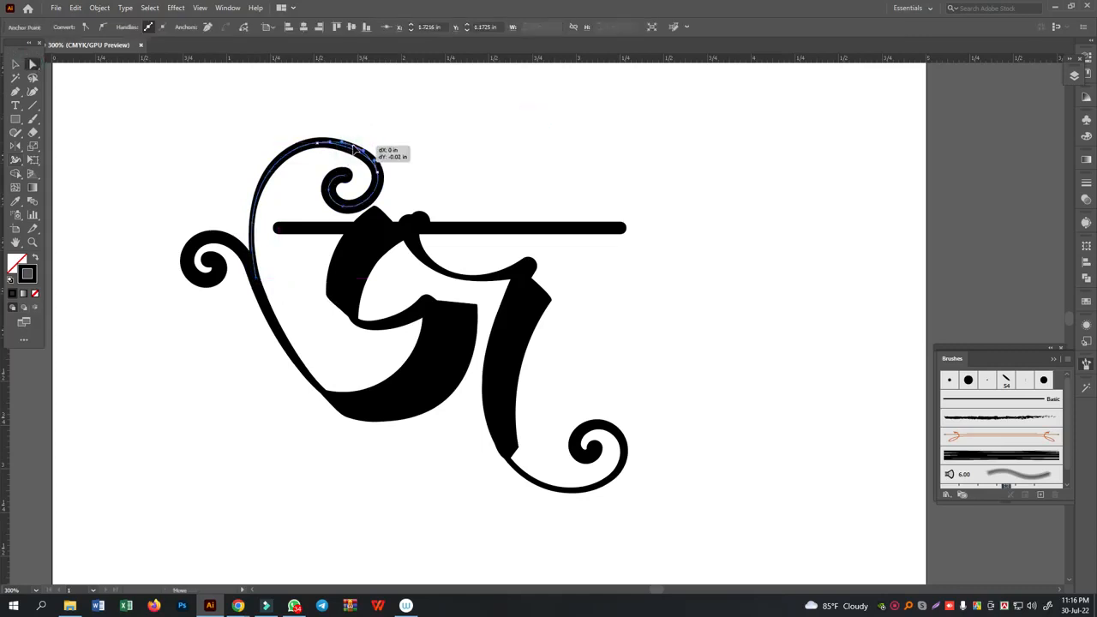
{"action": "left_click", "coordinate": [517, 145]}
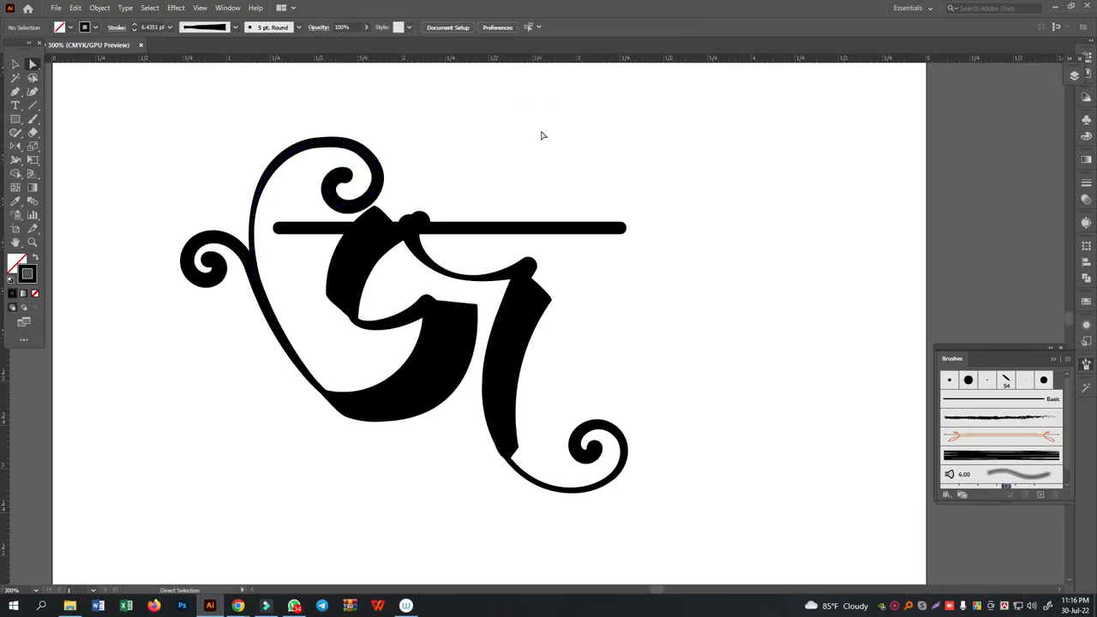
- Shorten the headline by pulling its right end inward to just past the right stem's top
{"action": "left_click_drag", "start_coordinate": [724, 176], "coordinate": [607, 273]}
{"action": "left_click_drag", "start_coordinate": [624, 230], "coordinate": [576, 237]}
{"action": "left_click", "coordinate": [627, 246]}
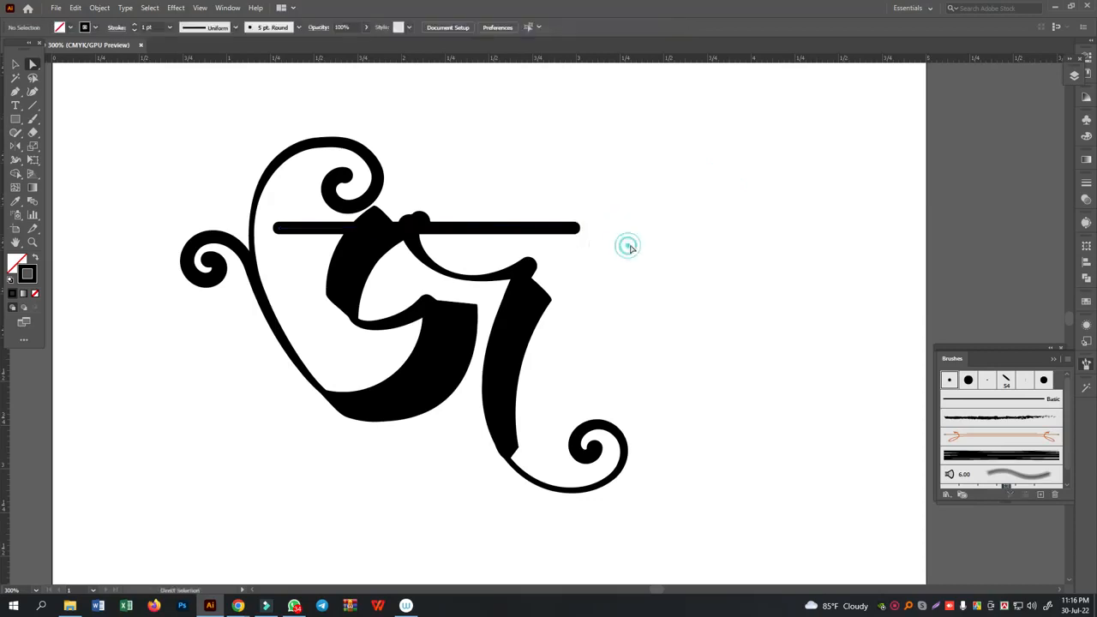
{"action": "left_click", "coordinate": [15, 159]}
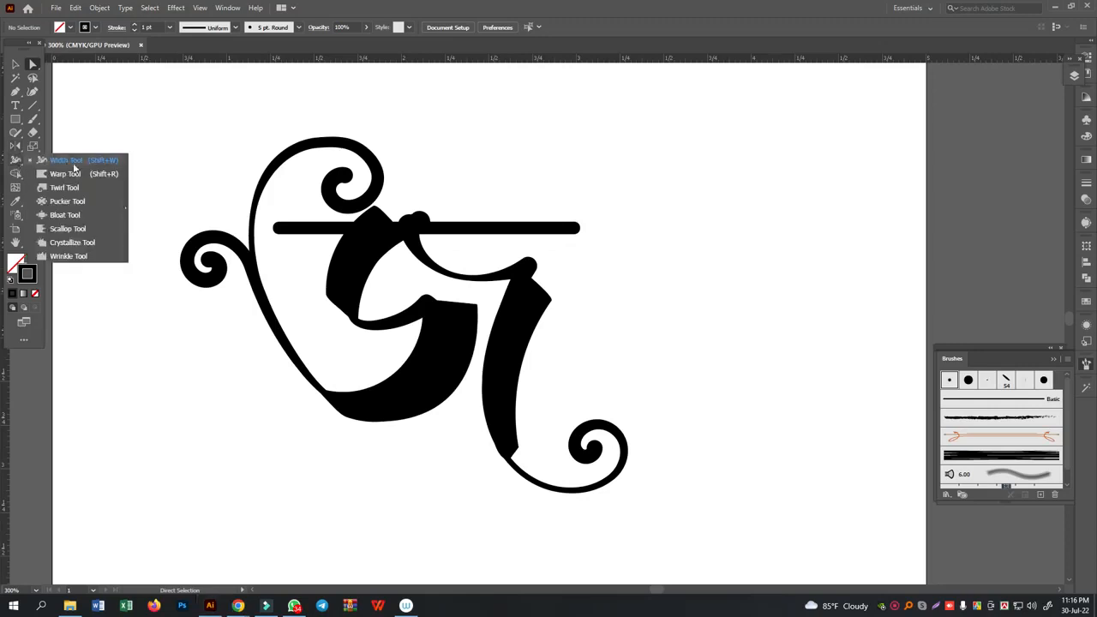
{"action": "left_click", "coordinate": [76, 163]}
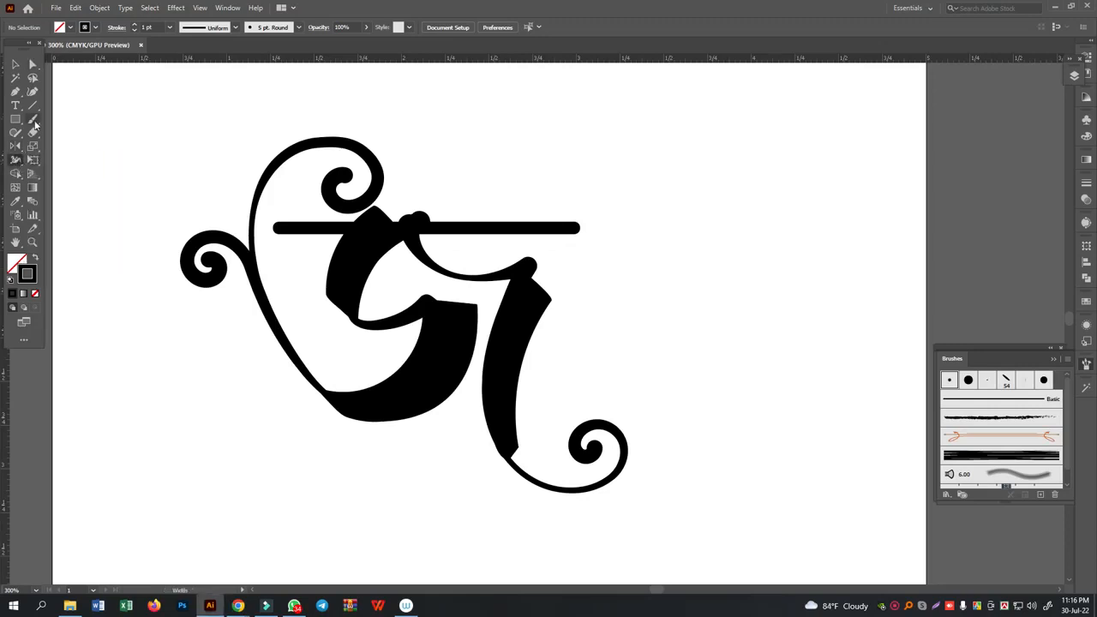
{"action": "left_click", "coordinate": [33, 122]}
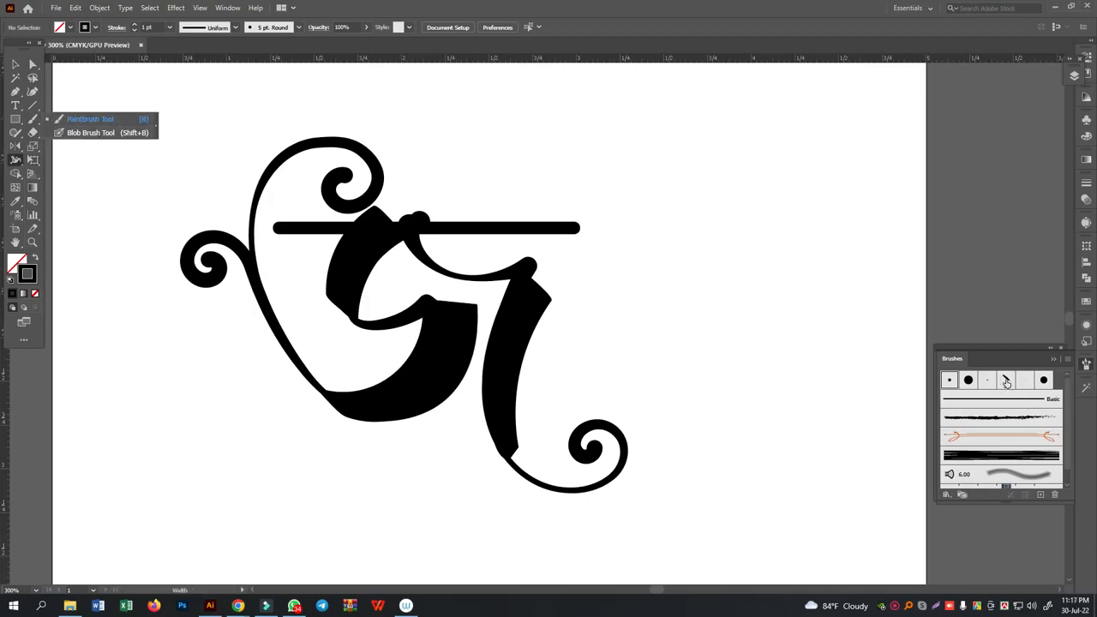
- Apply the dense streaked art brush to the right letter path, the left letter path and the upper curl
{"action": "left_click", "coordinate": [986, 456]}
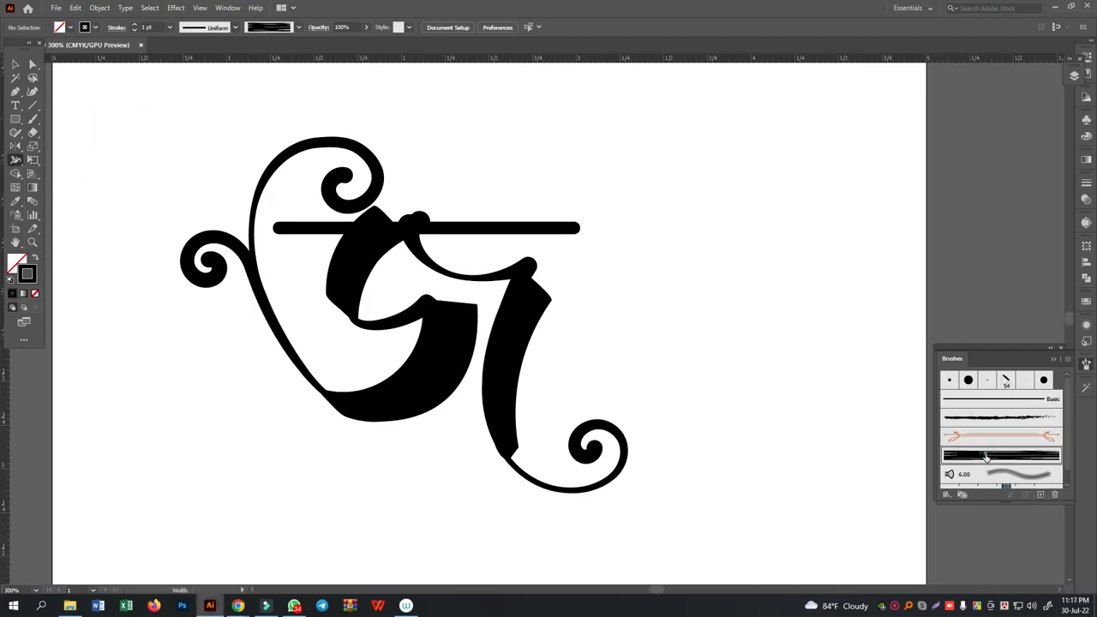
{"action": "left_click", "coordinate": [15, 64]}
{"action": "left_click", "coordinate": [630, 425]}
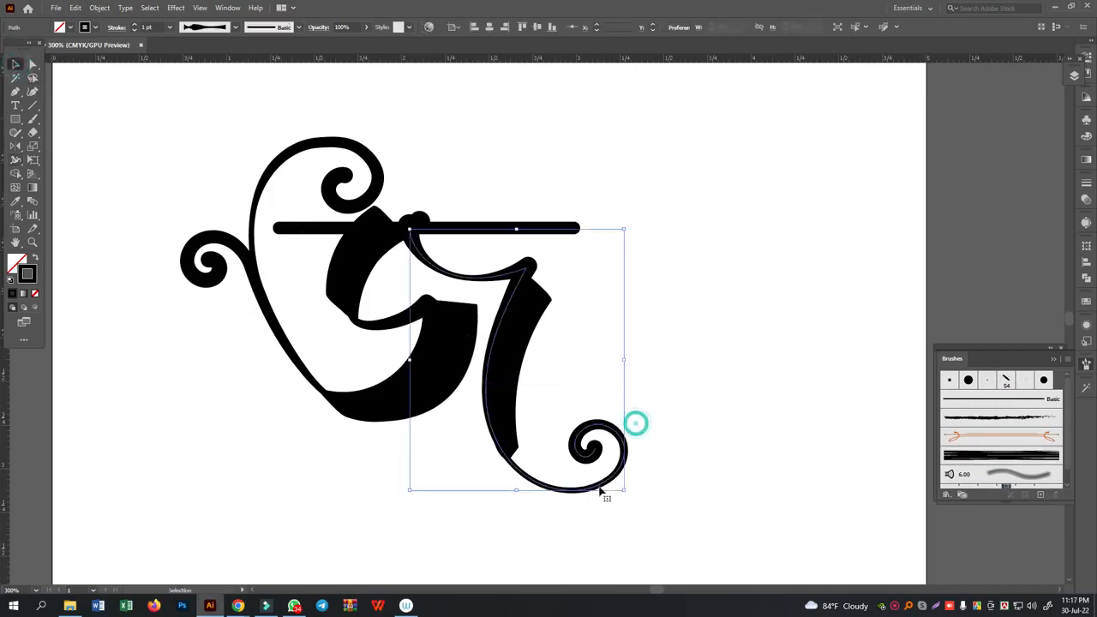
{"action": "left_click", "coordinate": [288, 137], "text": "shift"}
{"action": "left_click", "coordinate": [219, 284], "text": "shift"}
{"action": "left_click", "coordinate": [1001, 456]}
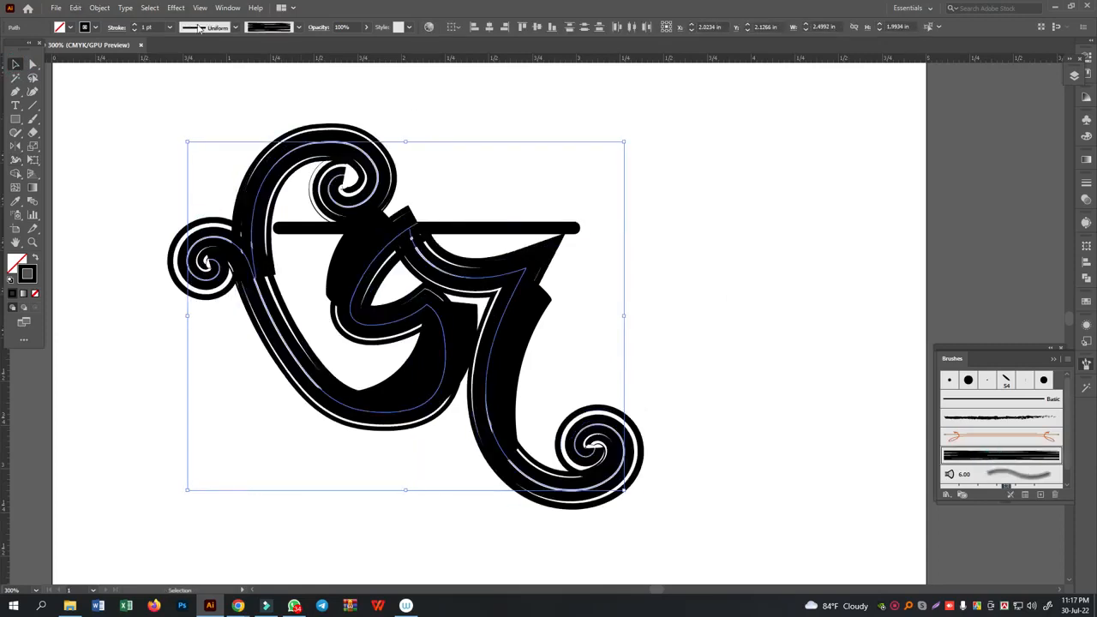
- Set the stroke weight of the three brushed paths to 0.5 pt
{"action": "left_click", "coordinate": [171, 28]}
{"action": "left_click", "coordinate": [180, 58]}
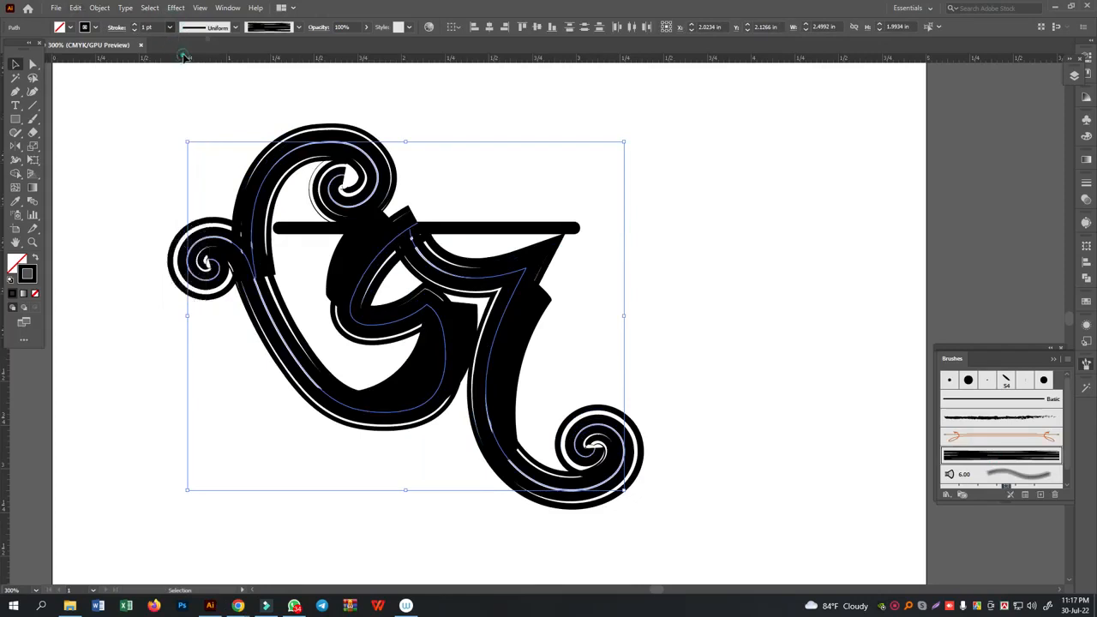
{"action": "left_click", "coordinate": [541, 128]}
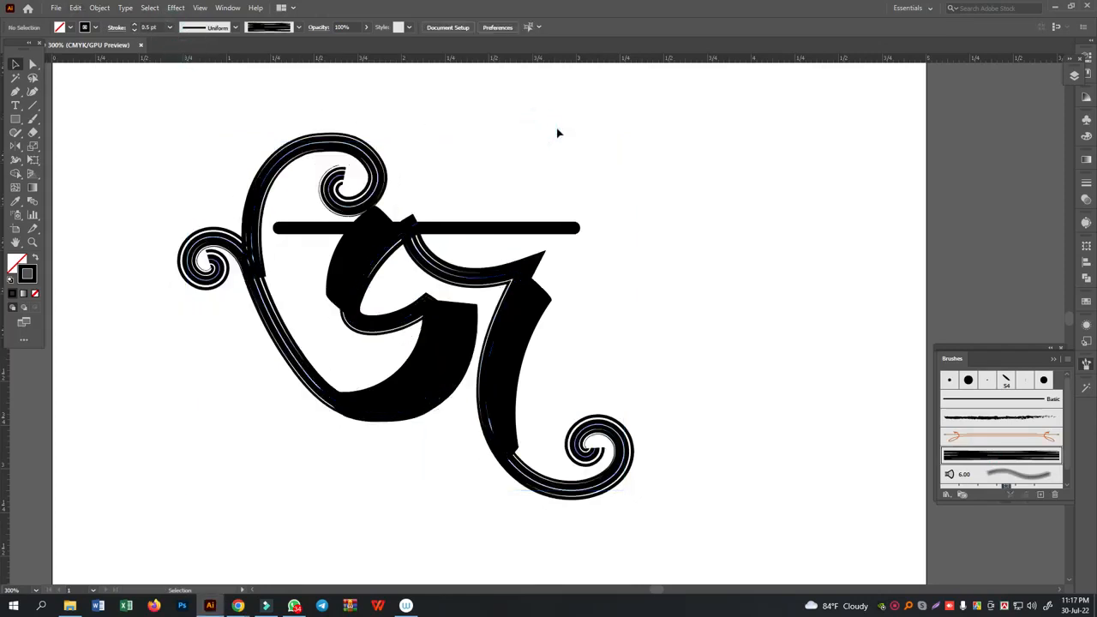
- With the Width tool, narrow the brushed strokes at the right curl's lower bend, along the left tail and at the upper curl's base
{"action": "left_click_drag", "start_coordinate": [630, 412], "coordinate": [604, 454]}
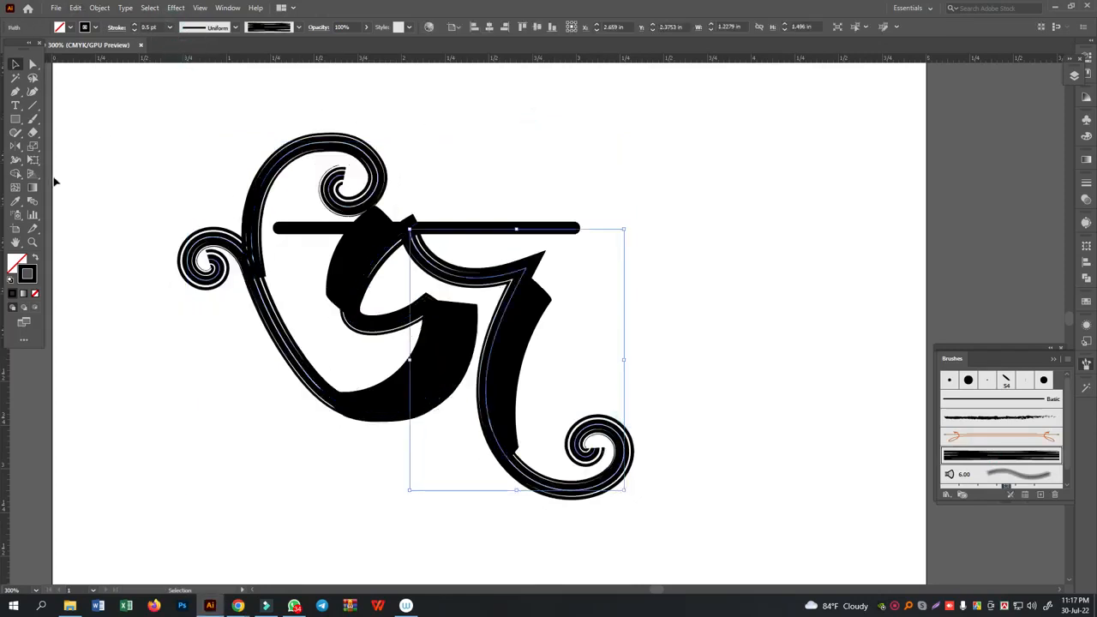
{"action": "left_click", "coordinate": [16, 160]}
{"action": "left_click_drag", "start_coordinate": [564, 493], "coordinate": [549, 495]}
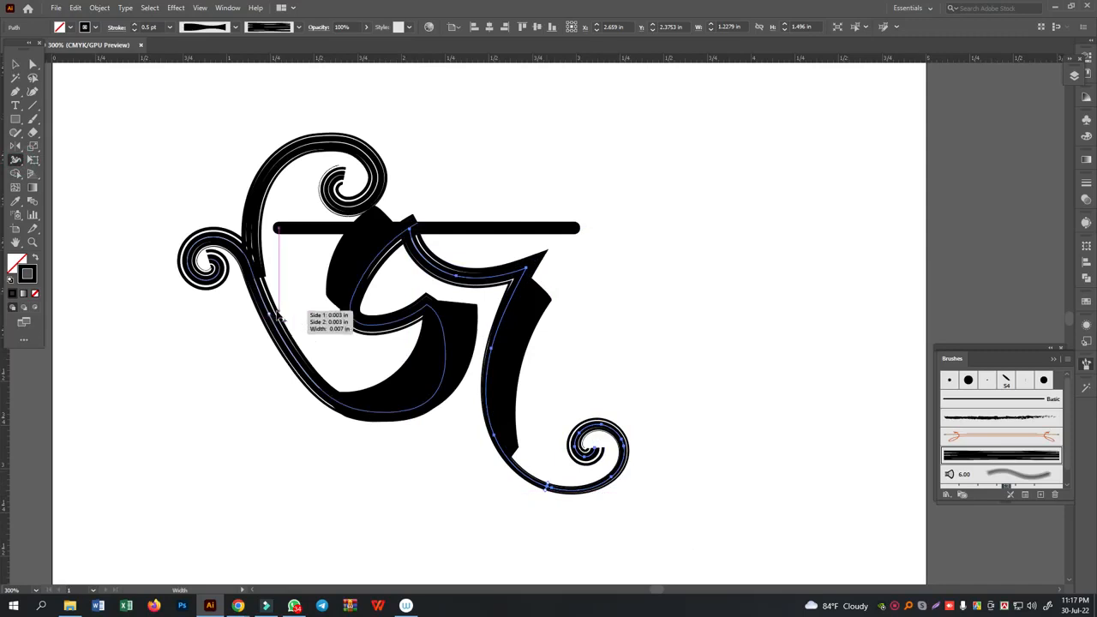
{"action": "left_click_drag", "start_coordinate": [277, 315], "coordinate": [272, 280]}
{"action": "key", "text": "ctrl+z"}
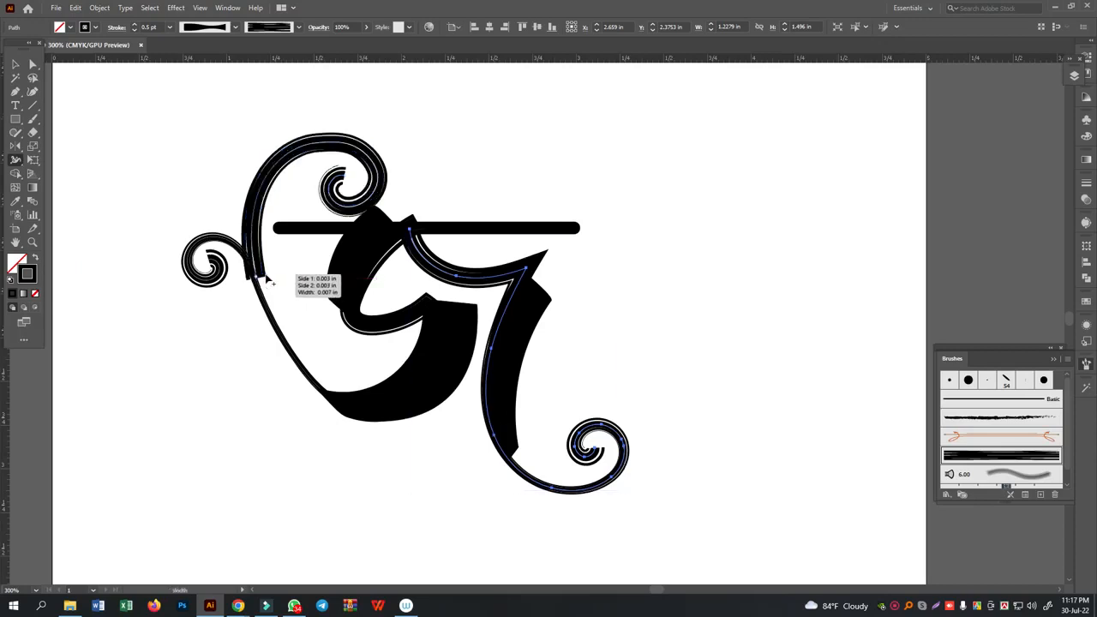
{"action": "left_click_drag", "start_coordinate": [266, 280], "coordinate": [255, 281]}
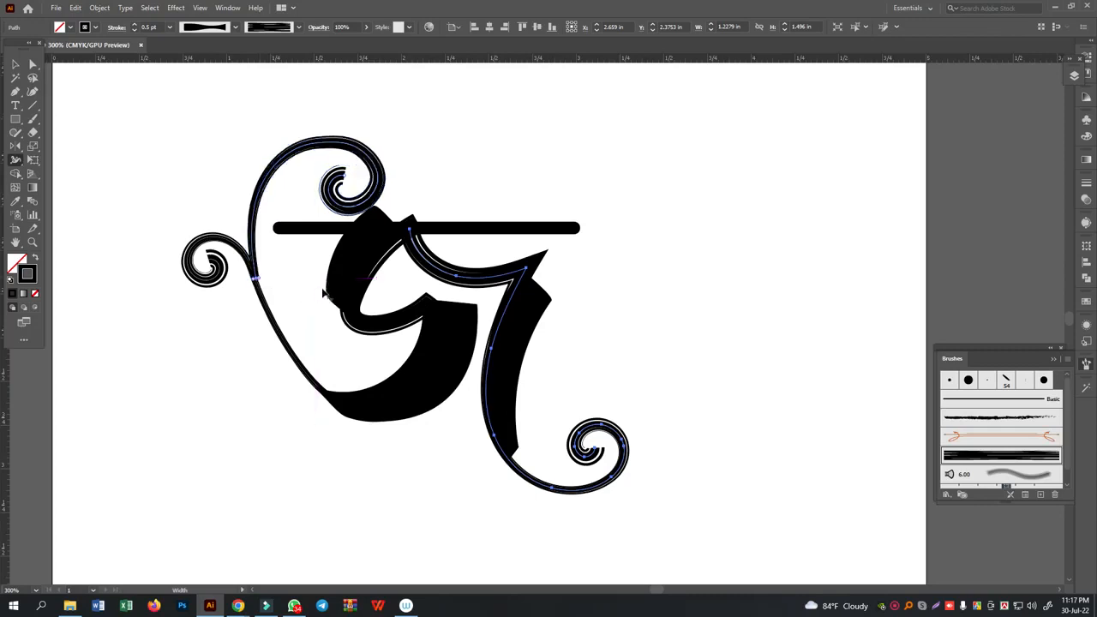
{"action": "key", "text": "v"}
{"action": "left_click", "coordinate": [662, 161]}
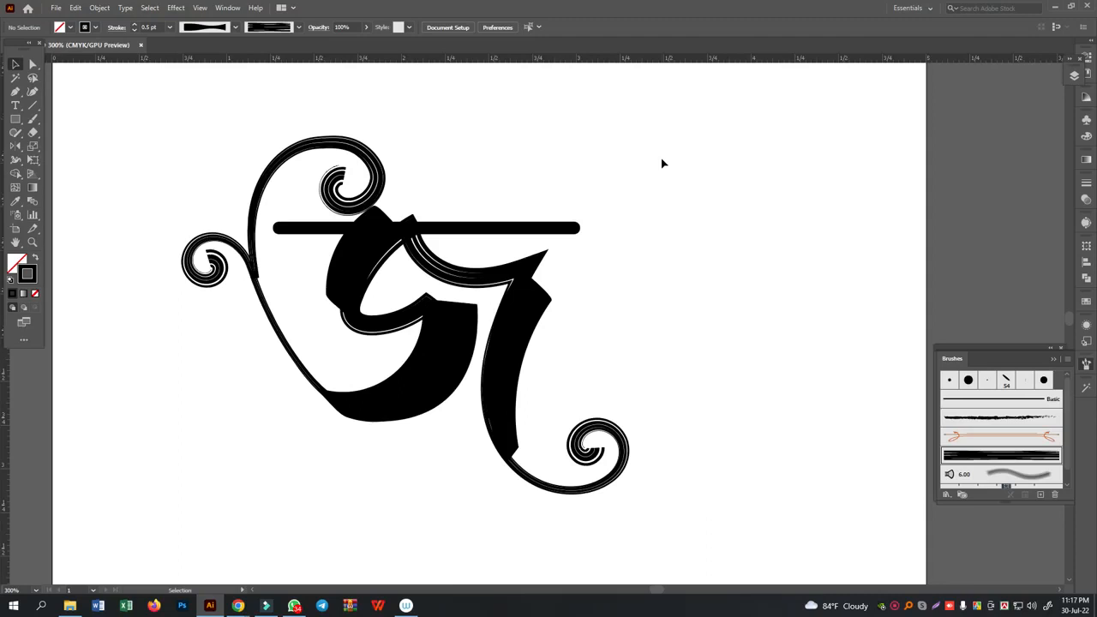
{"action": "key", "text": "ctrl+equal"}
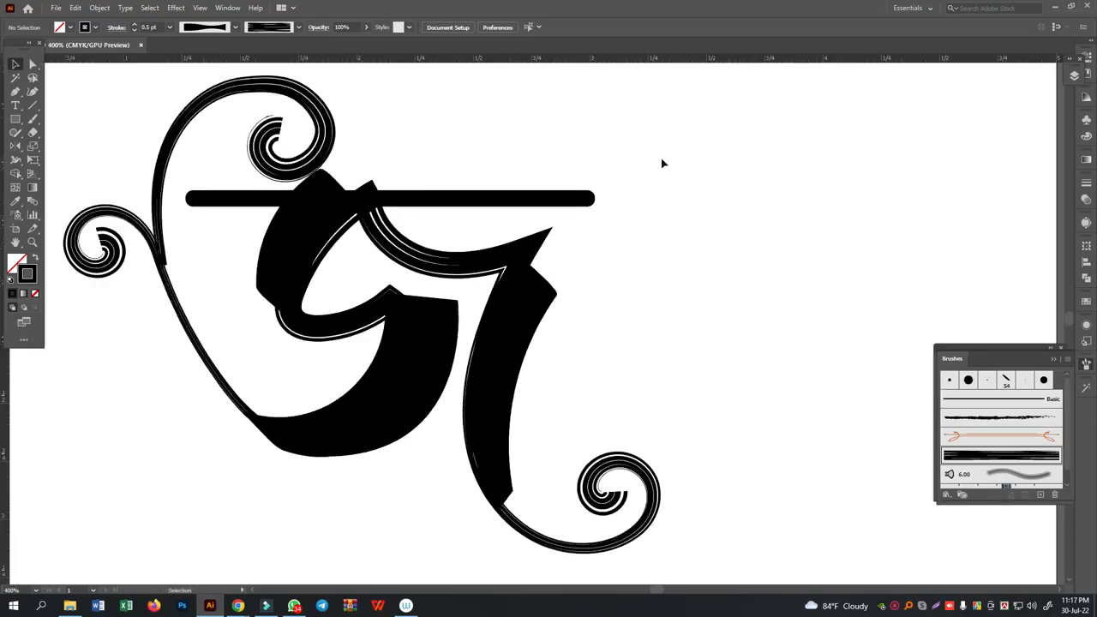
{"action": "left_click", "coordinate": [654, 163]}
{"action": "left_click_drag", "start_coordinate": [618, 286], "coordinate": [709, 294]}
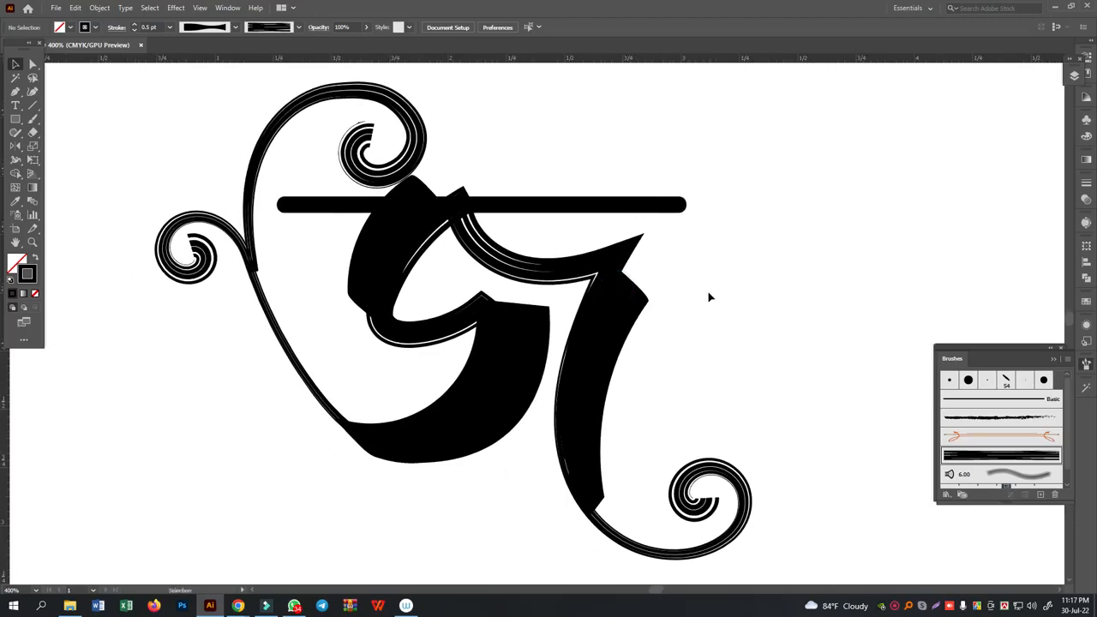